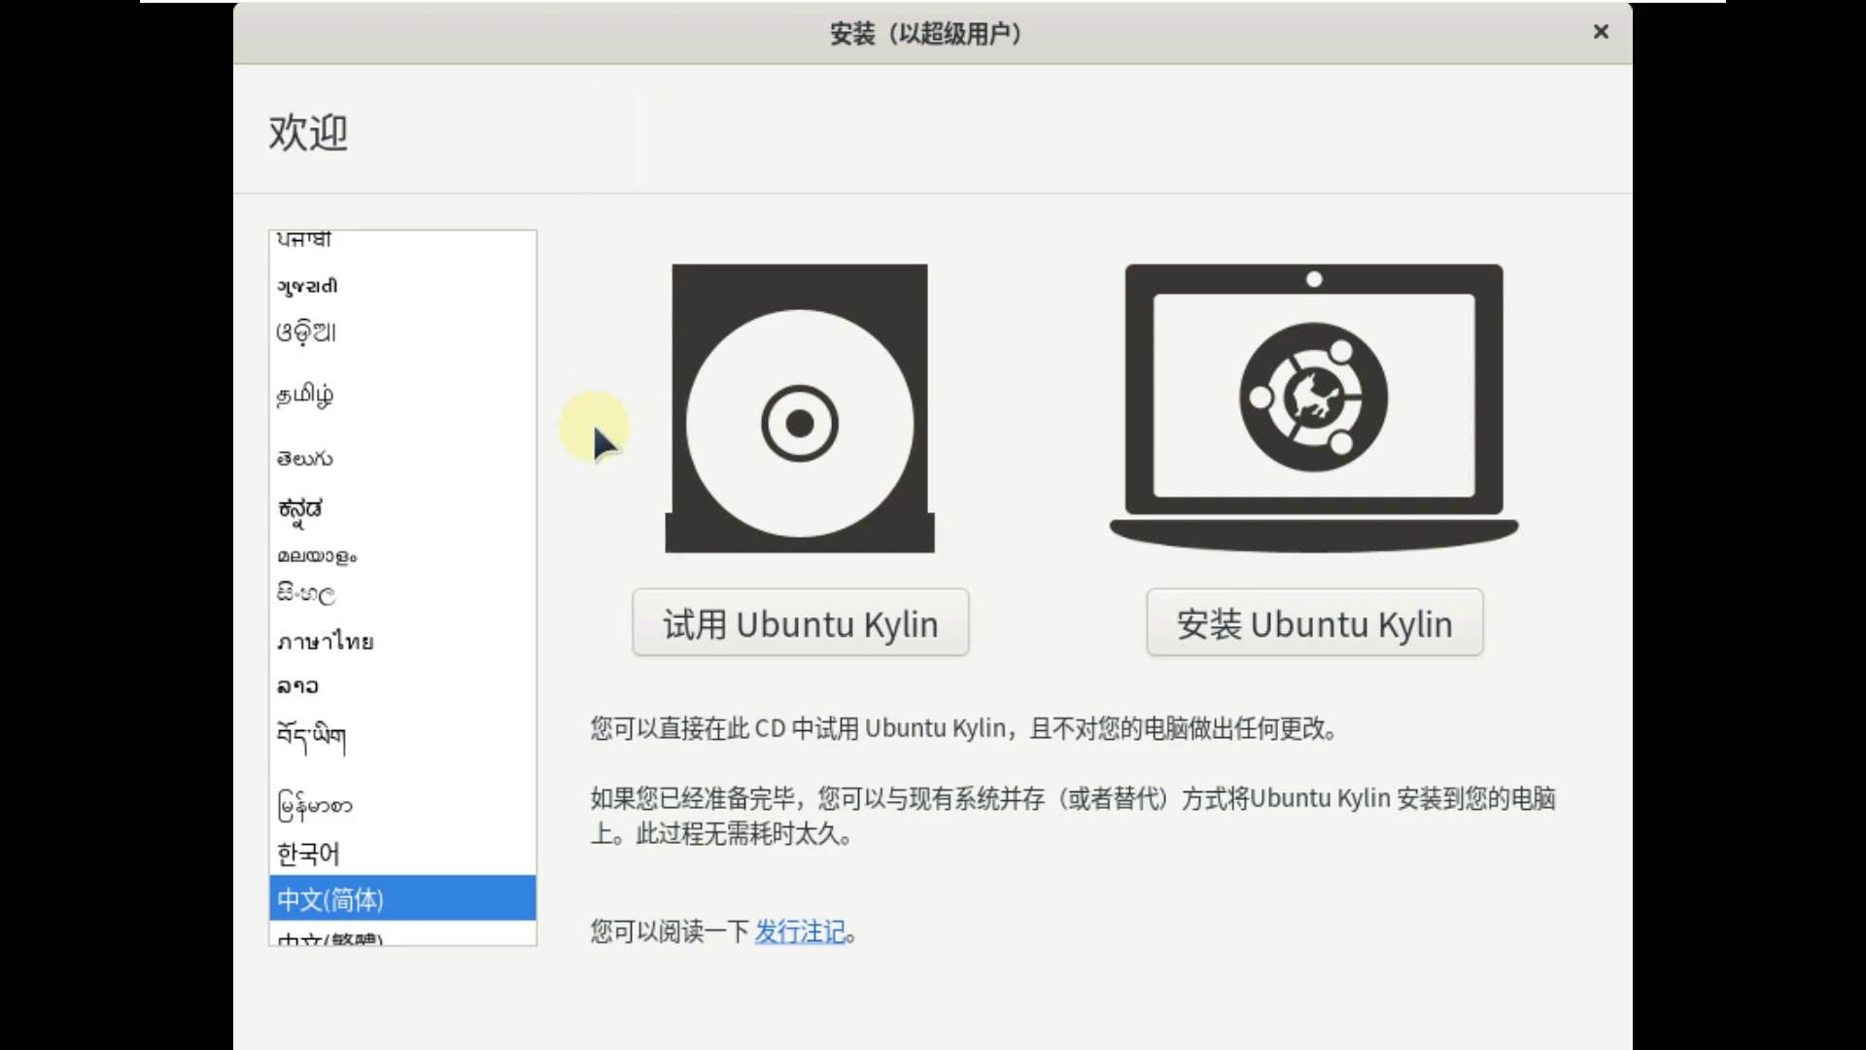
Set the installer language to English and start the live trial session of Ubuntu Kylin.
scroll(372, 478, "up", 10)
scroll(369, 469, "up", 10)
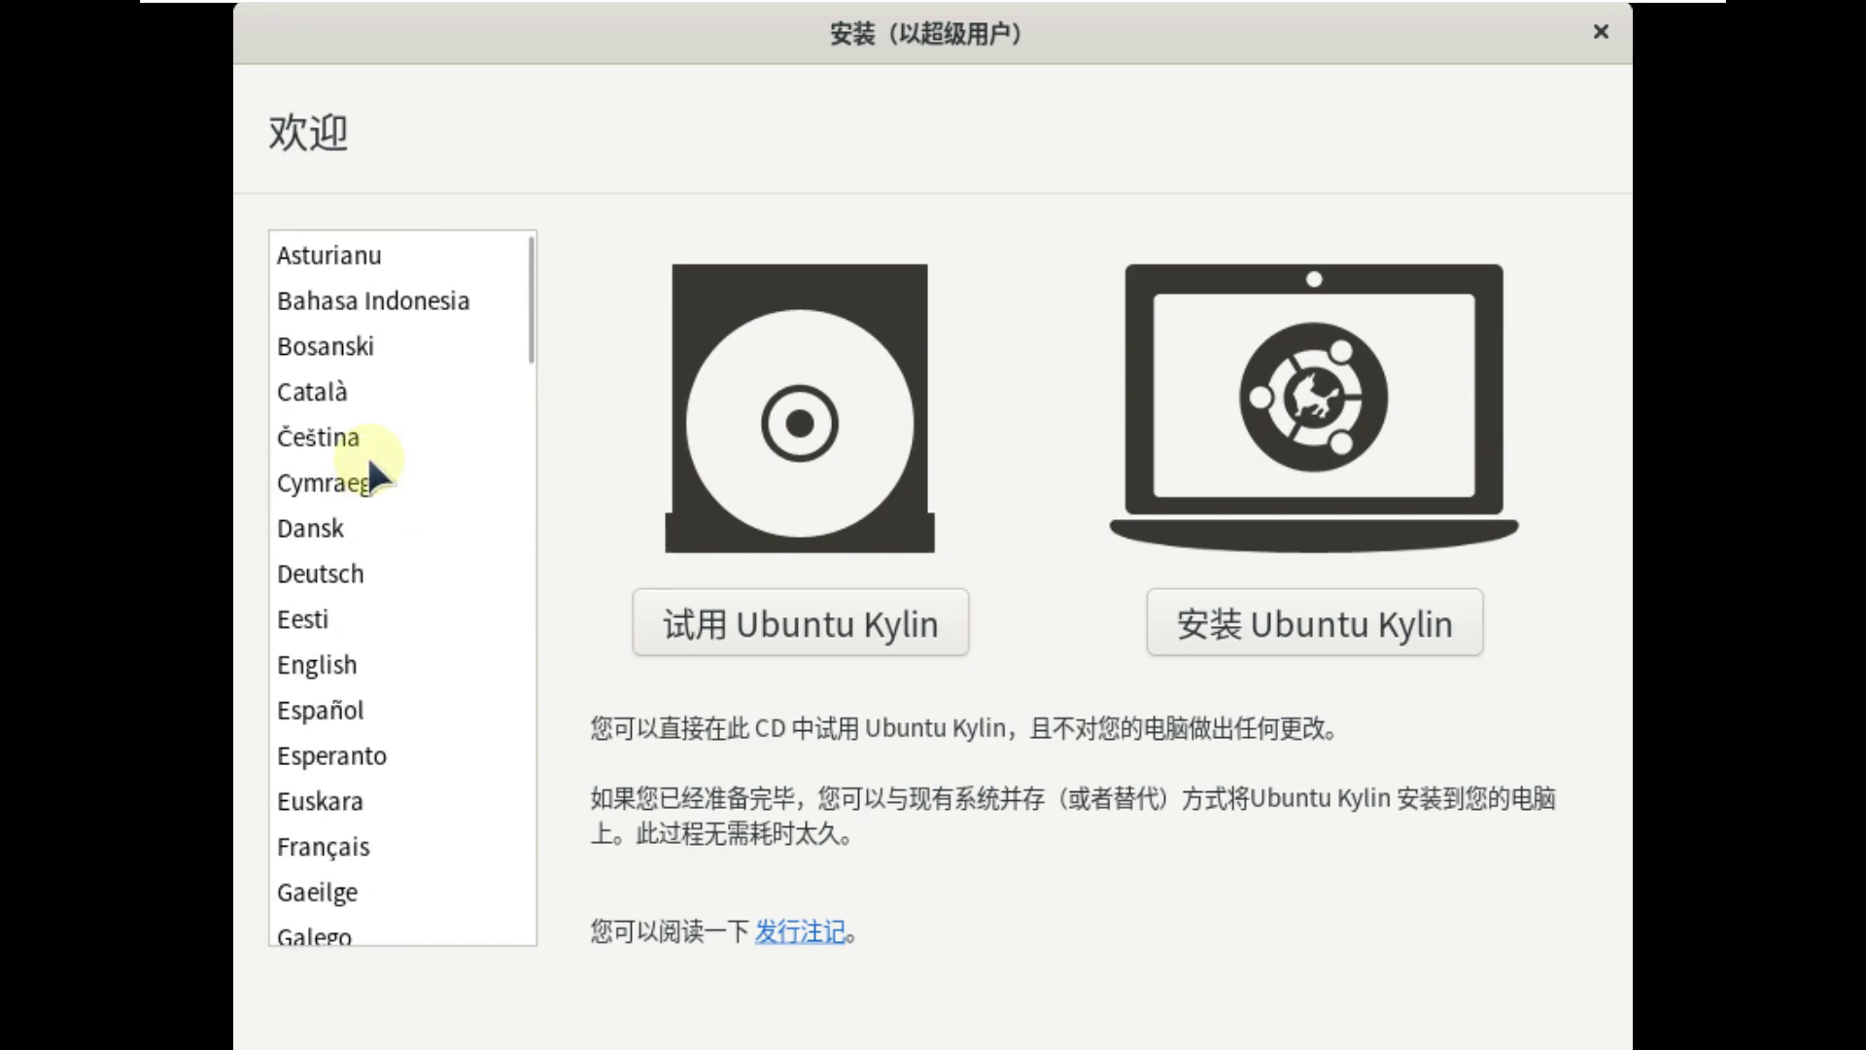
left_click(386, 663)
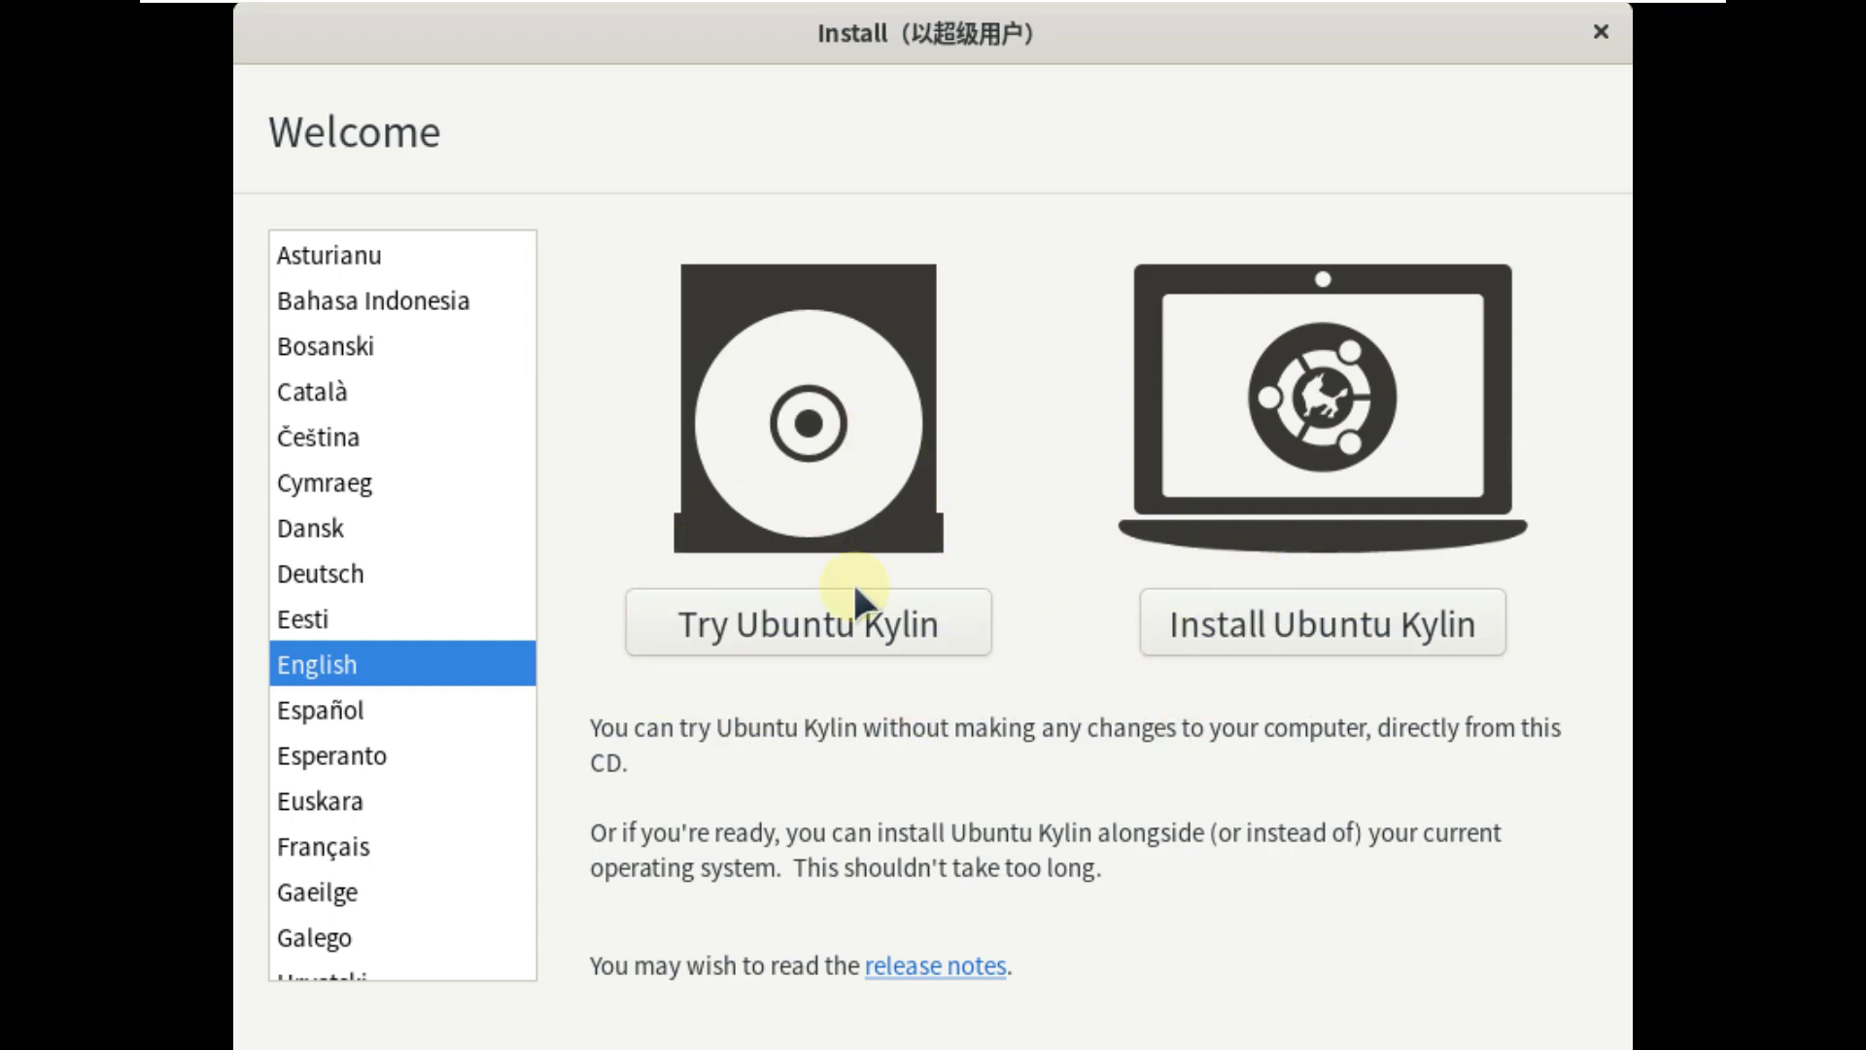
left_click(873, 613)
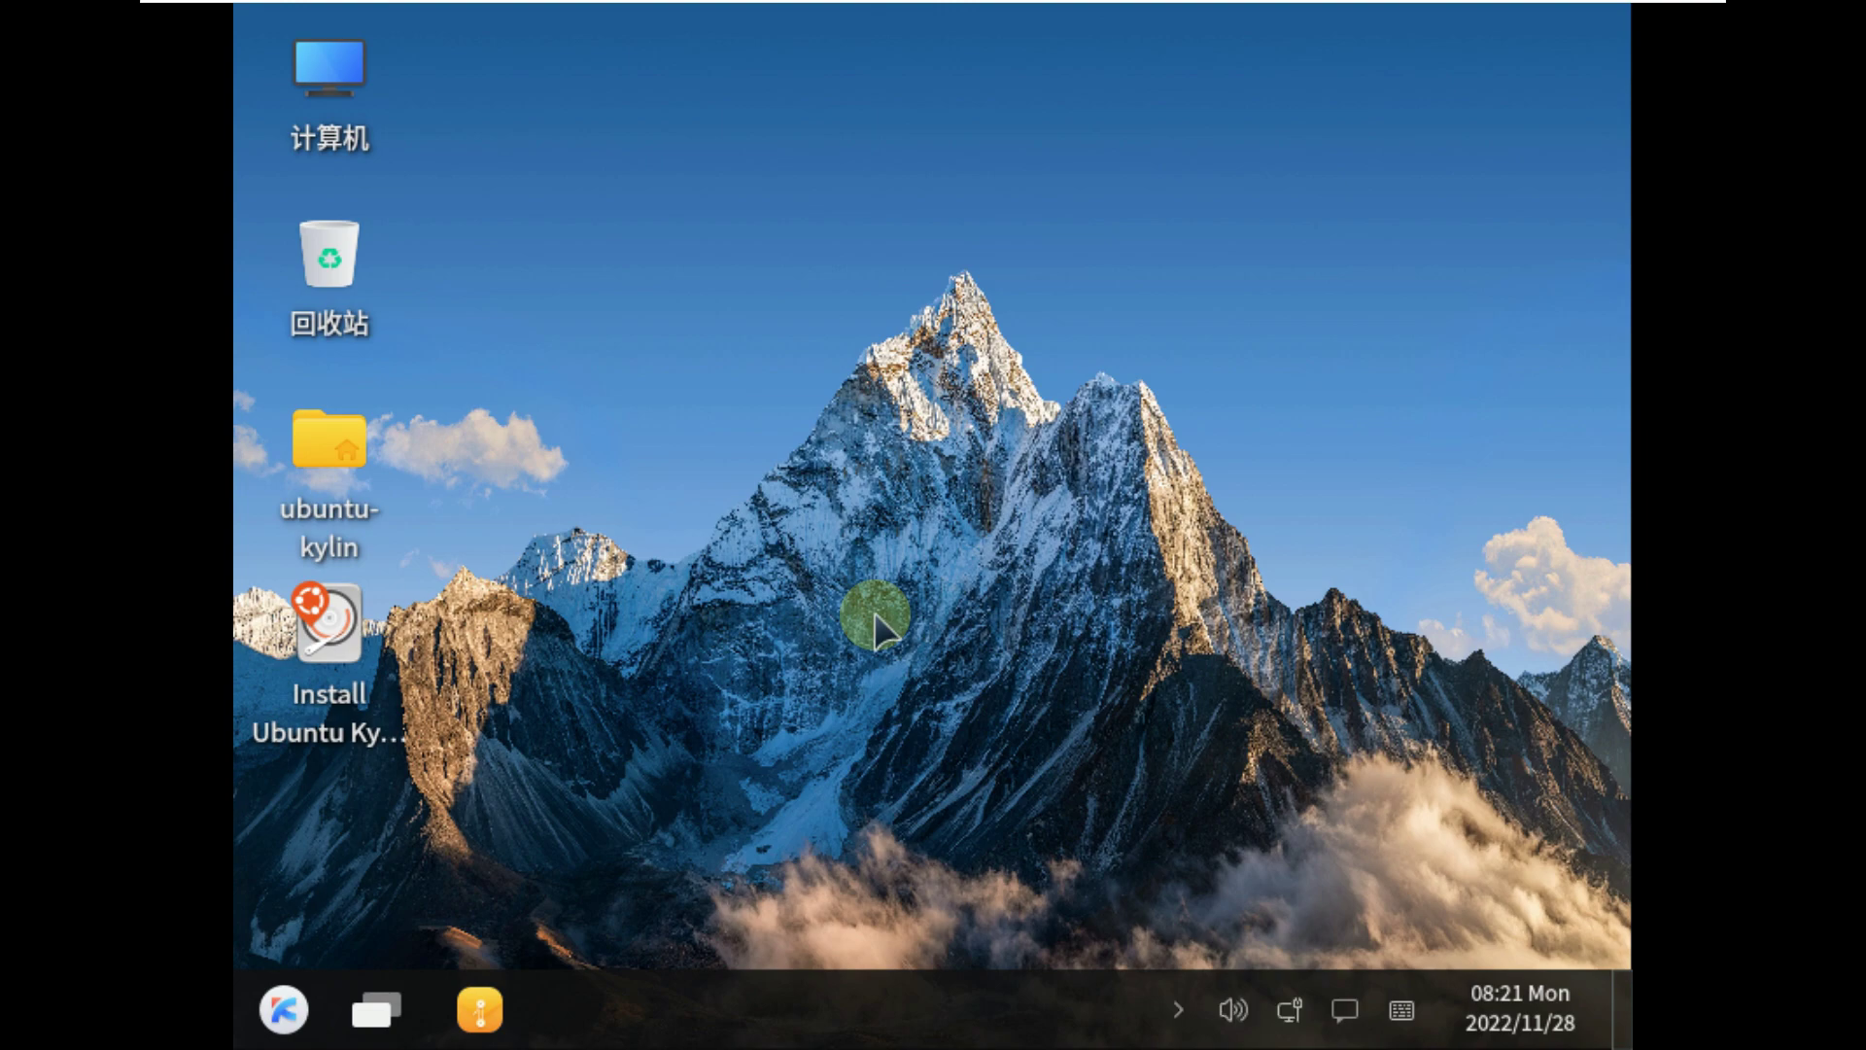
Dismiss the UKUI Settings Daemon crash report without sending it, choosing to remember this choice and relaunch the application.
right_click(758, 208)
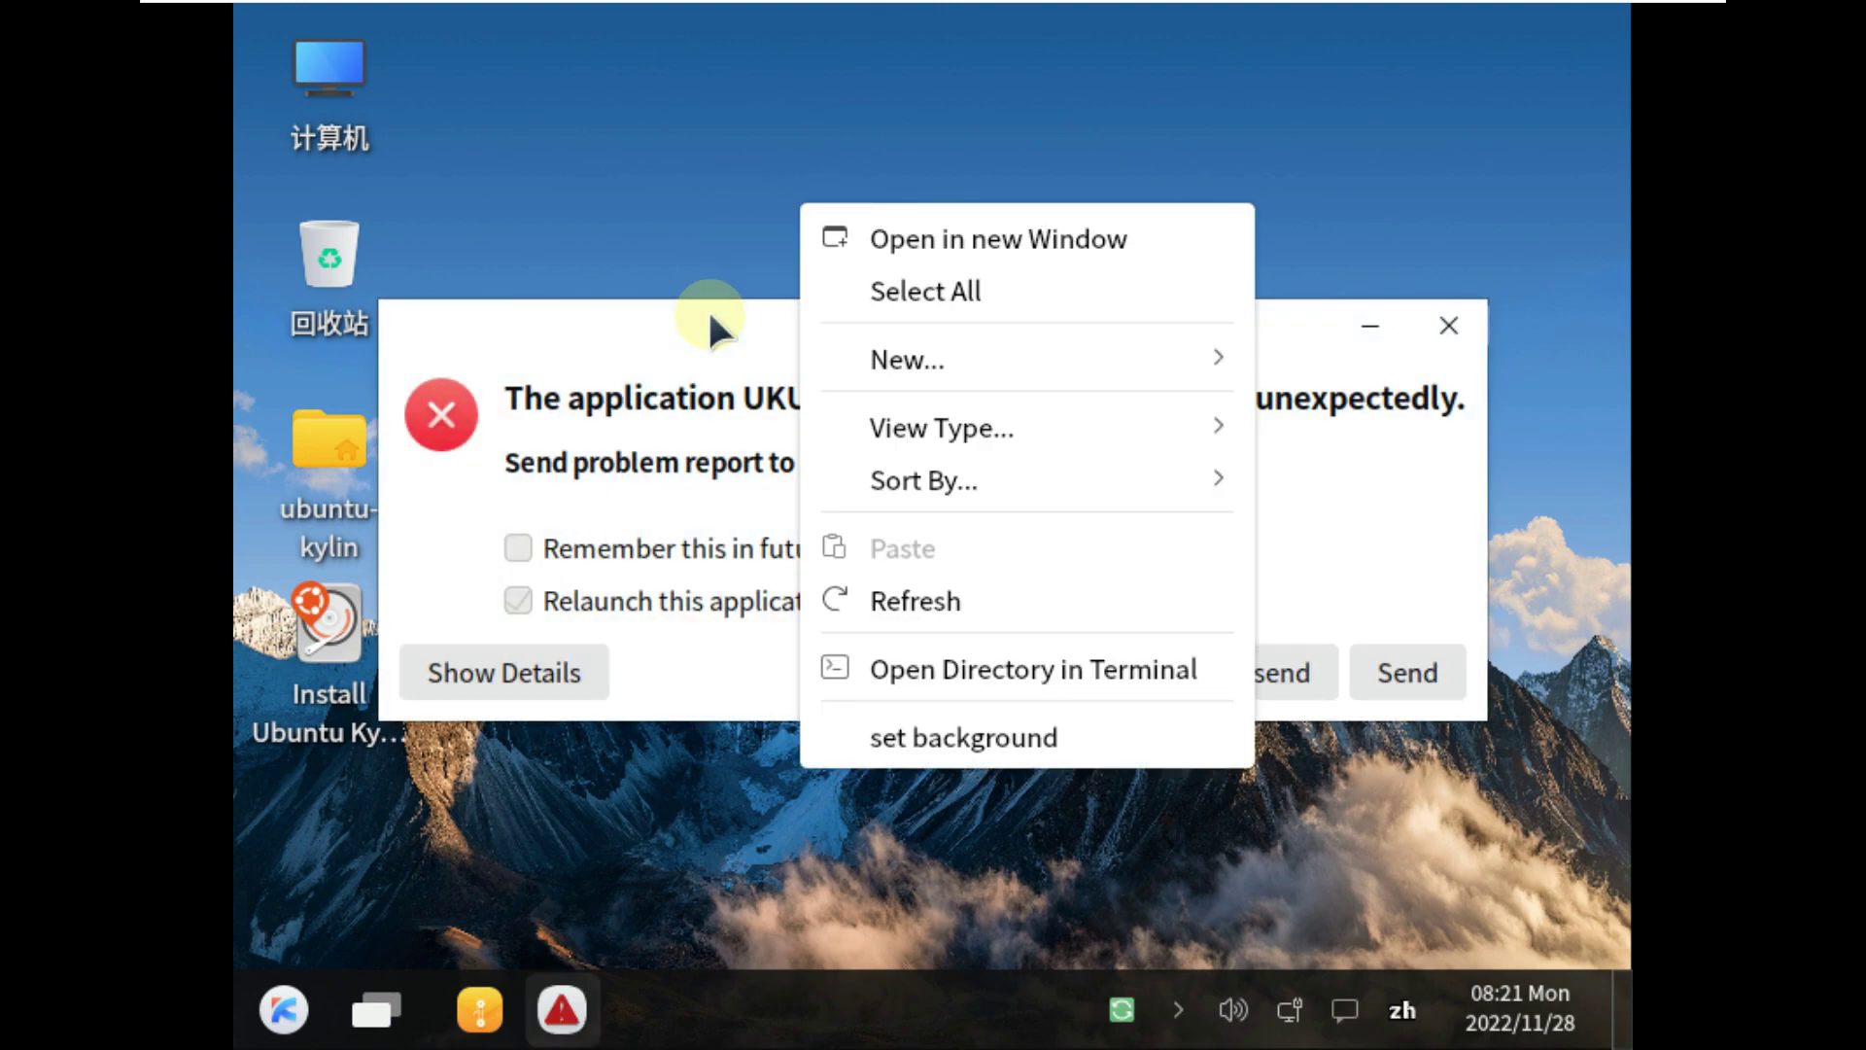
left_click(696, 221)
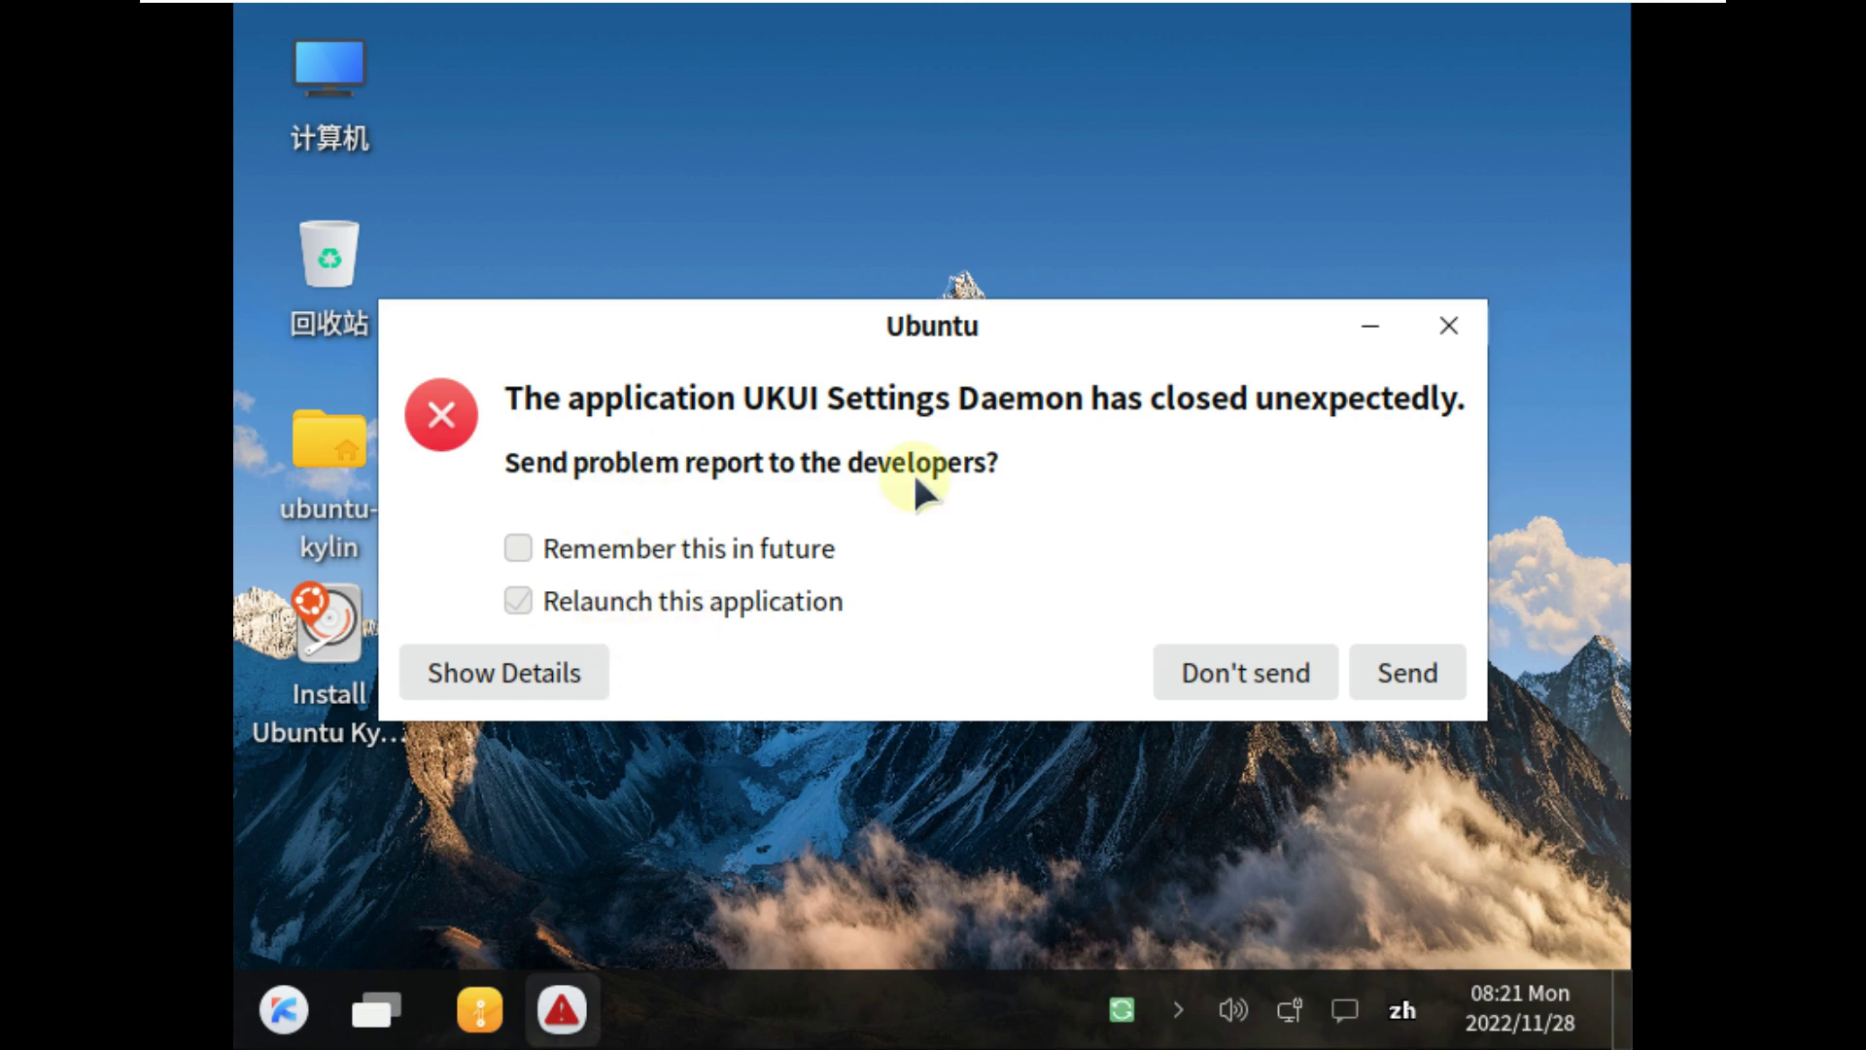
left_click(804, 544)
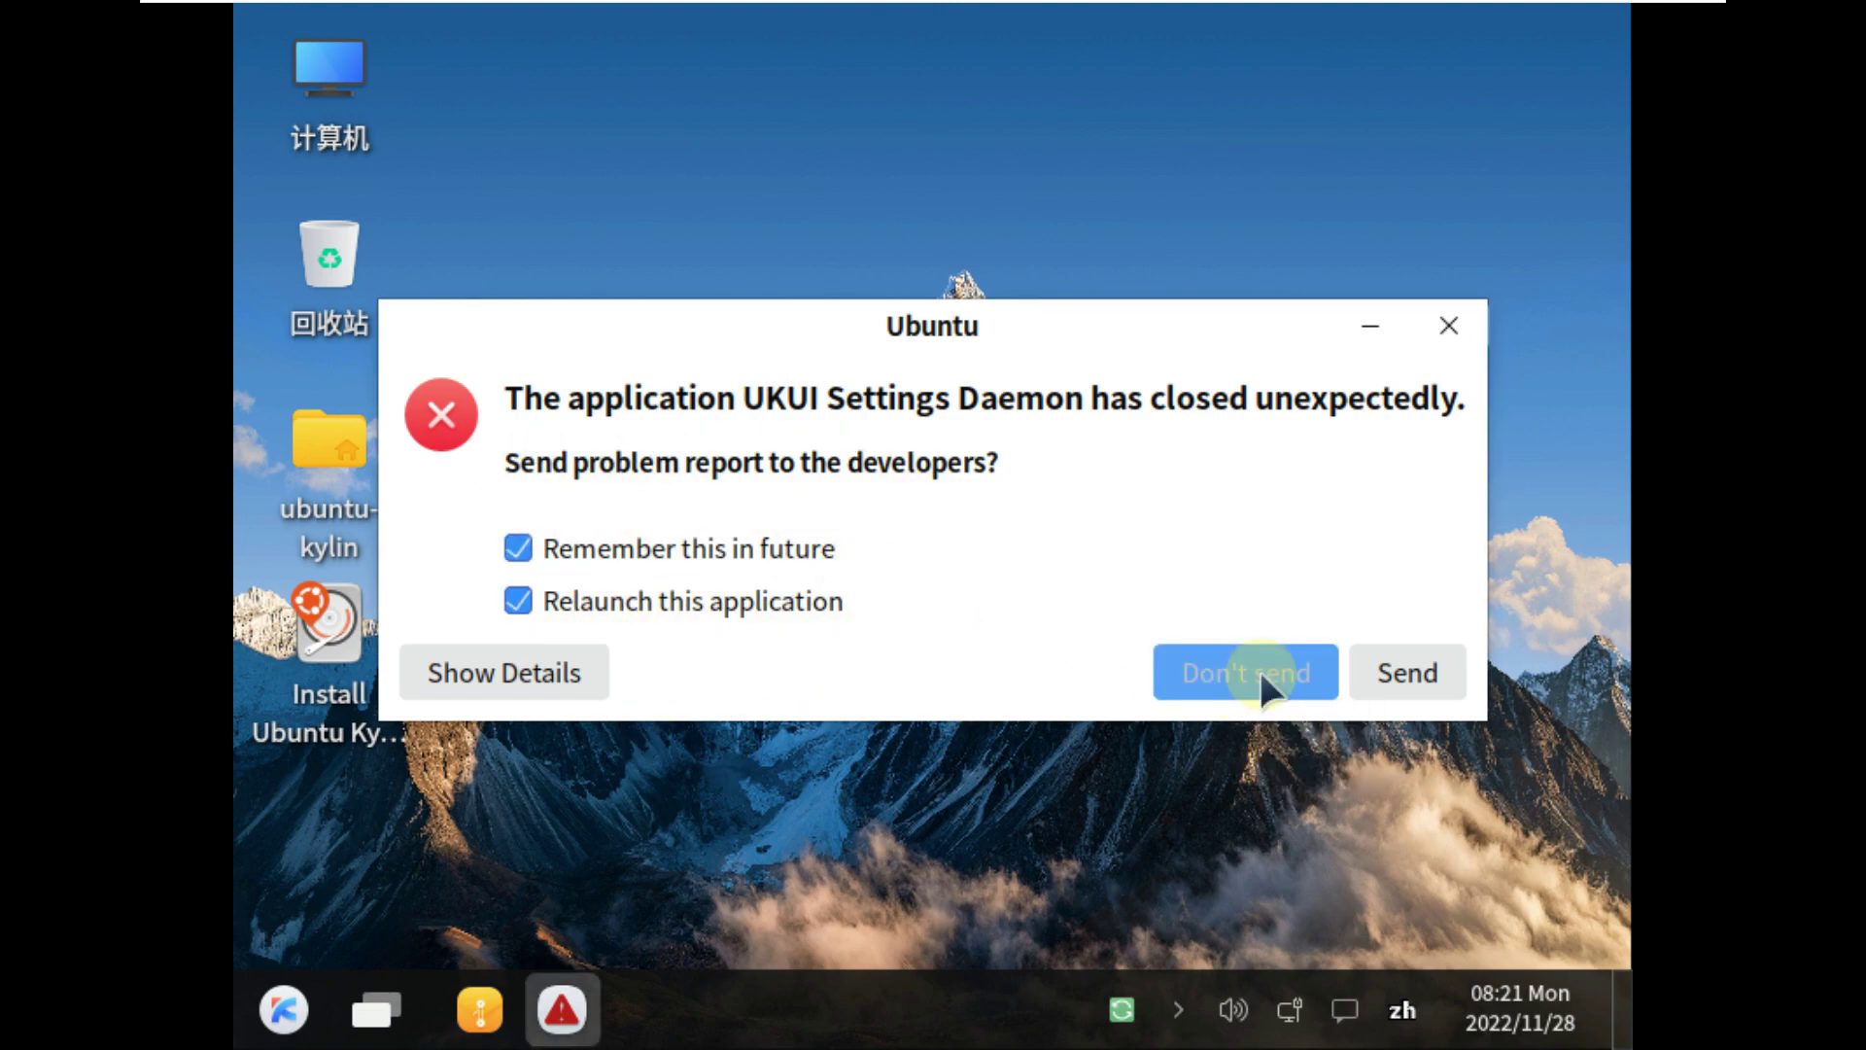
left_click(828, 600)
left_click(1206, 678)
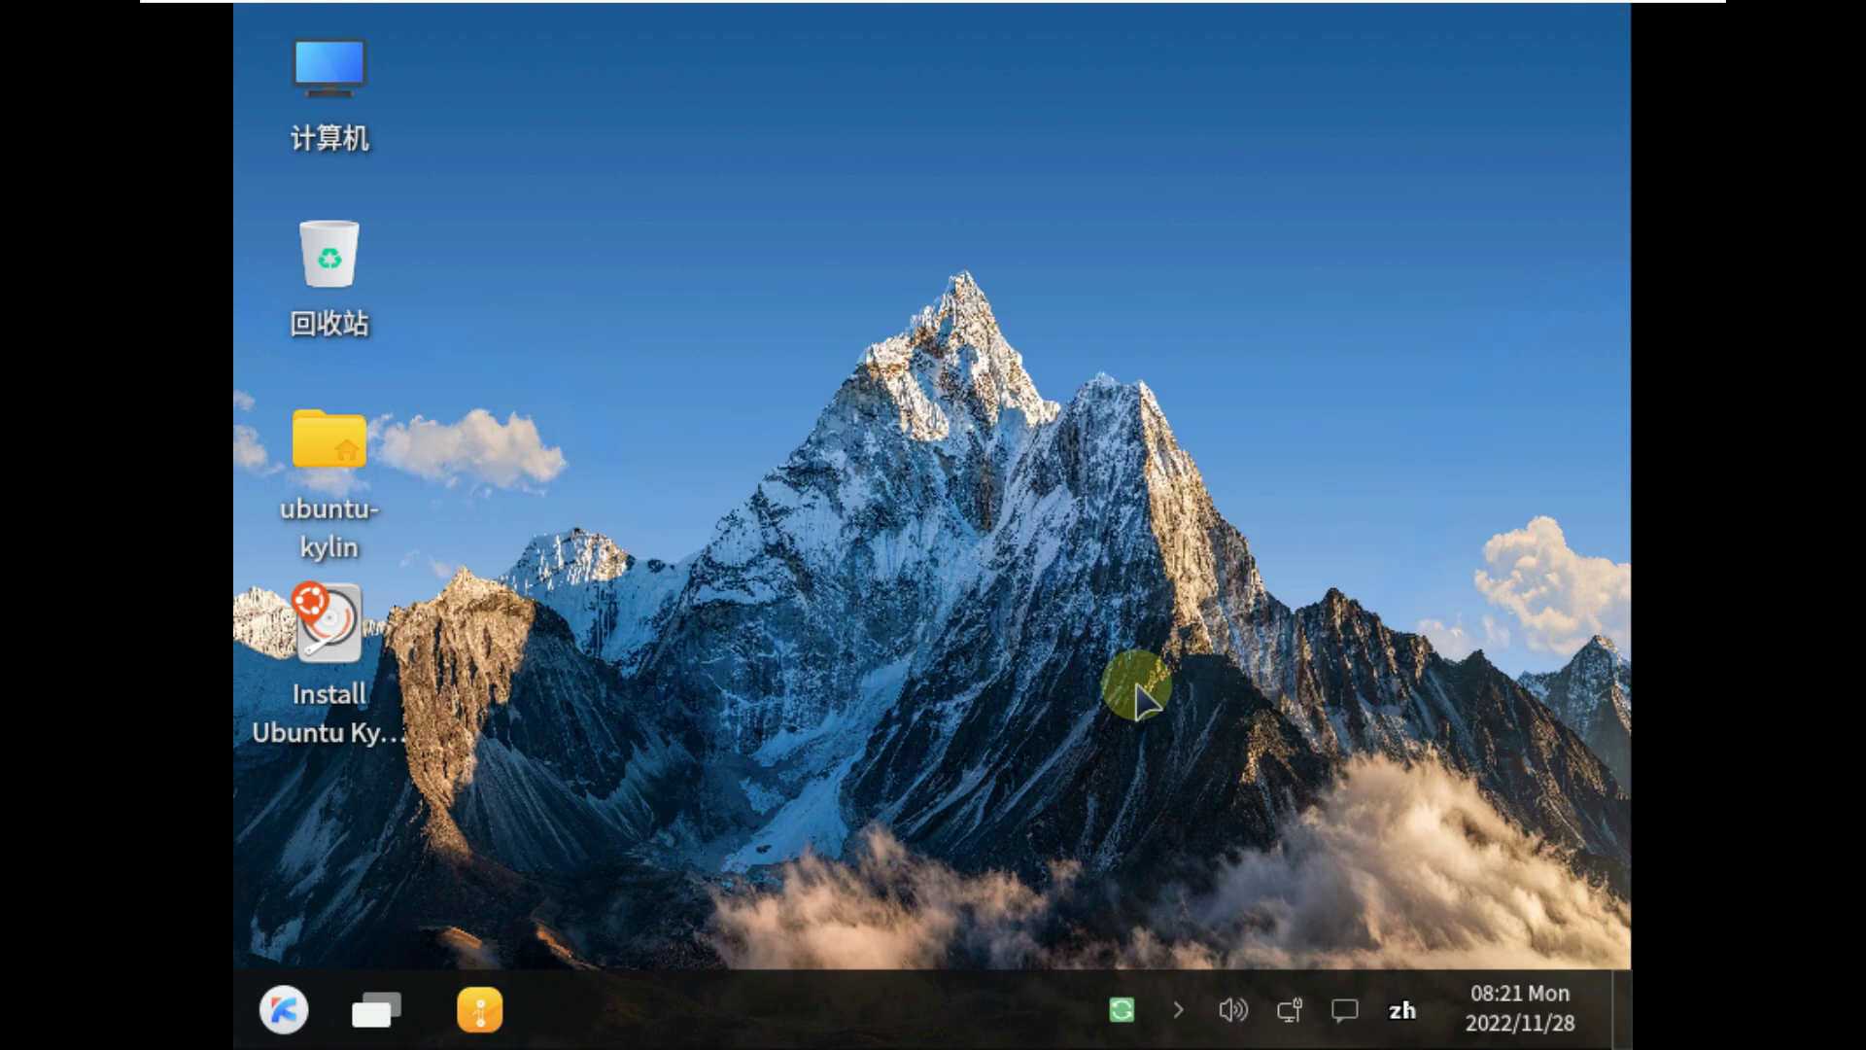
Expand the application launcher to full screen and look through the installed applications.
left_click(288, 1011)
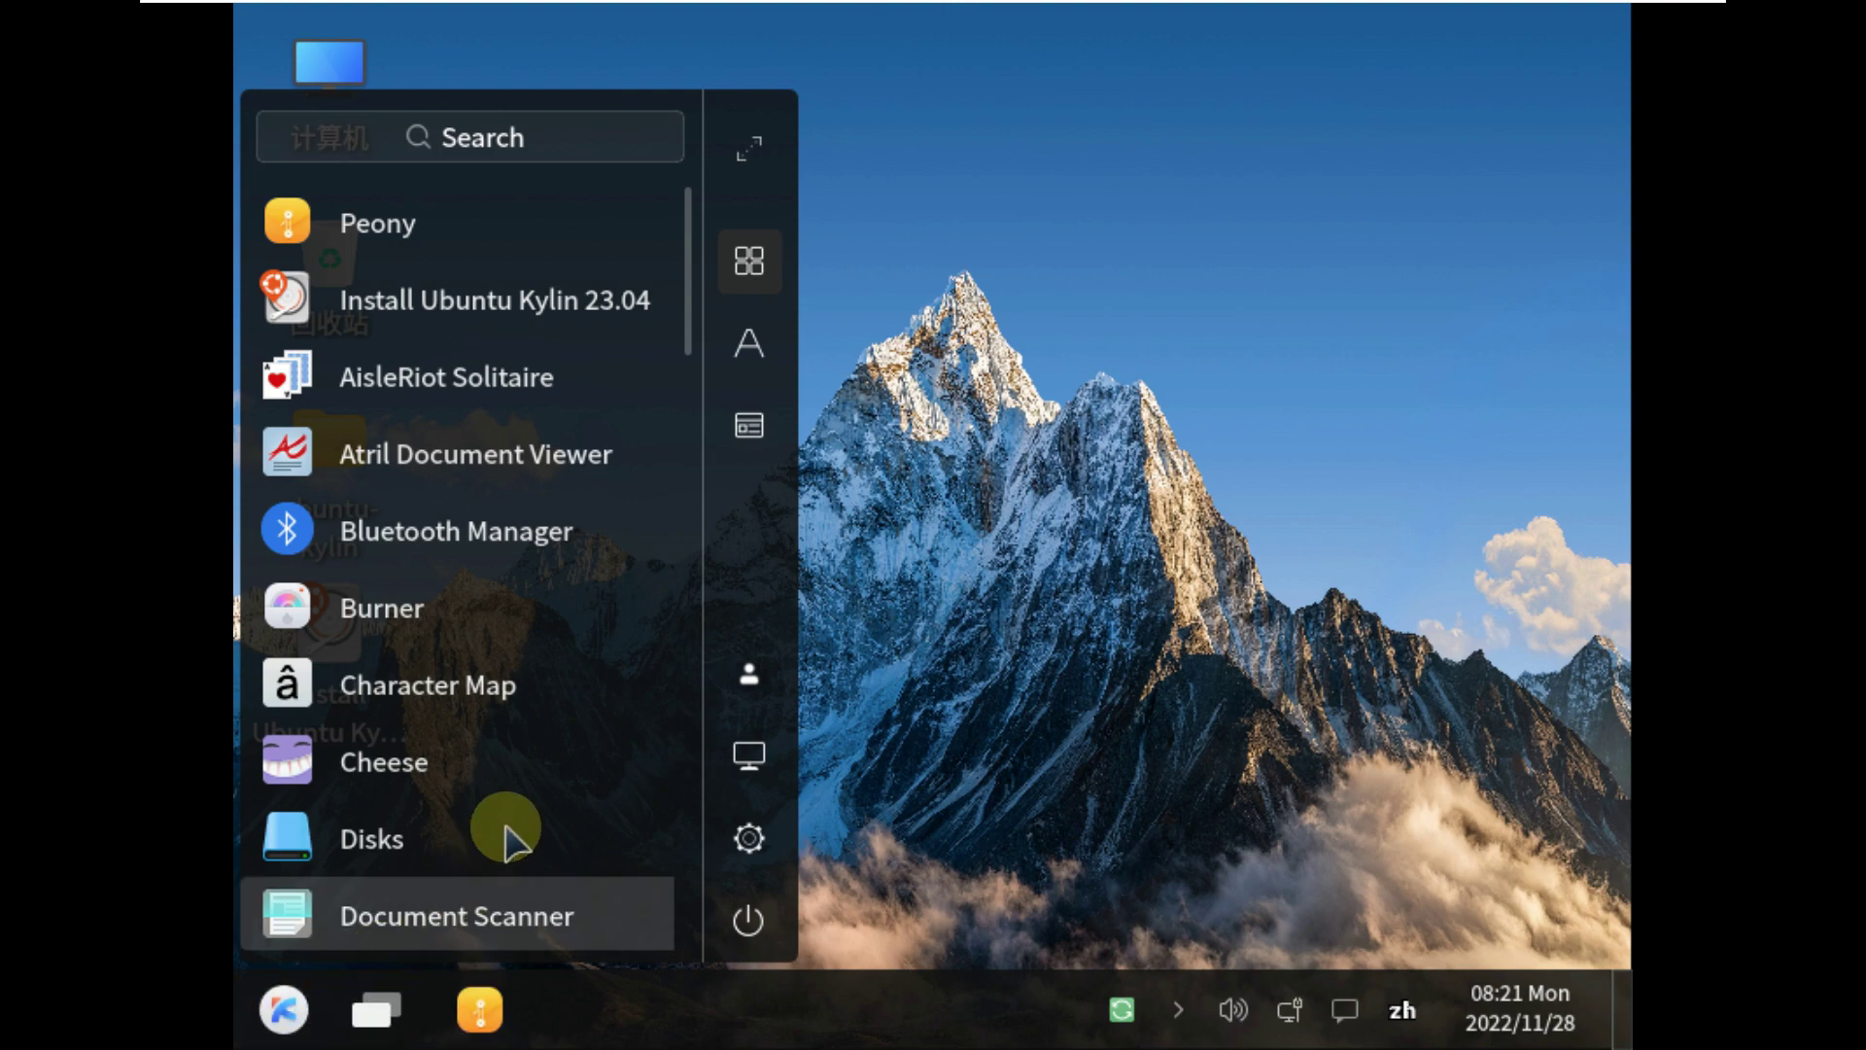
scroll(510, 818, "down", 5)
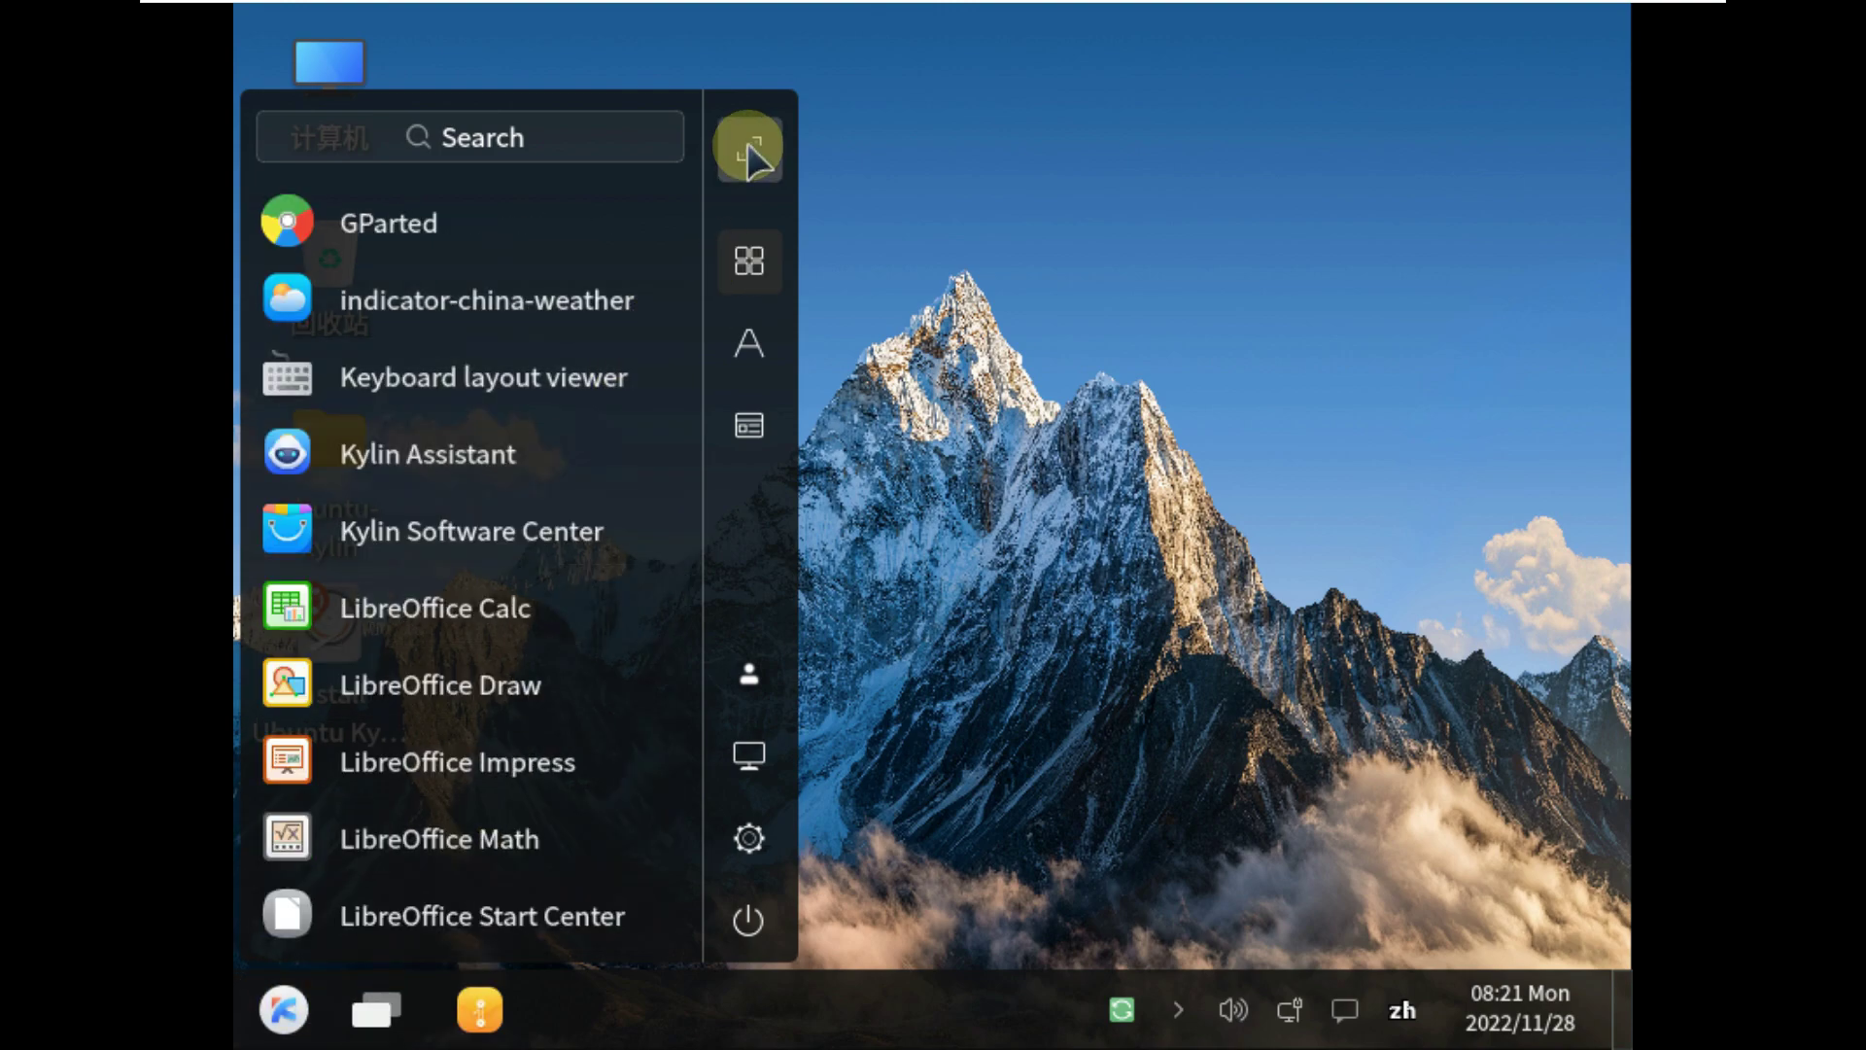
left_click(747, 146)
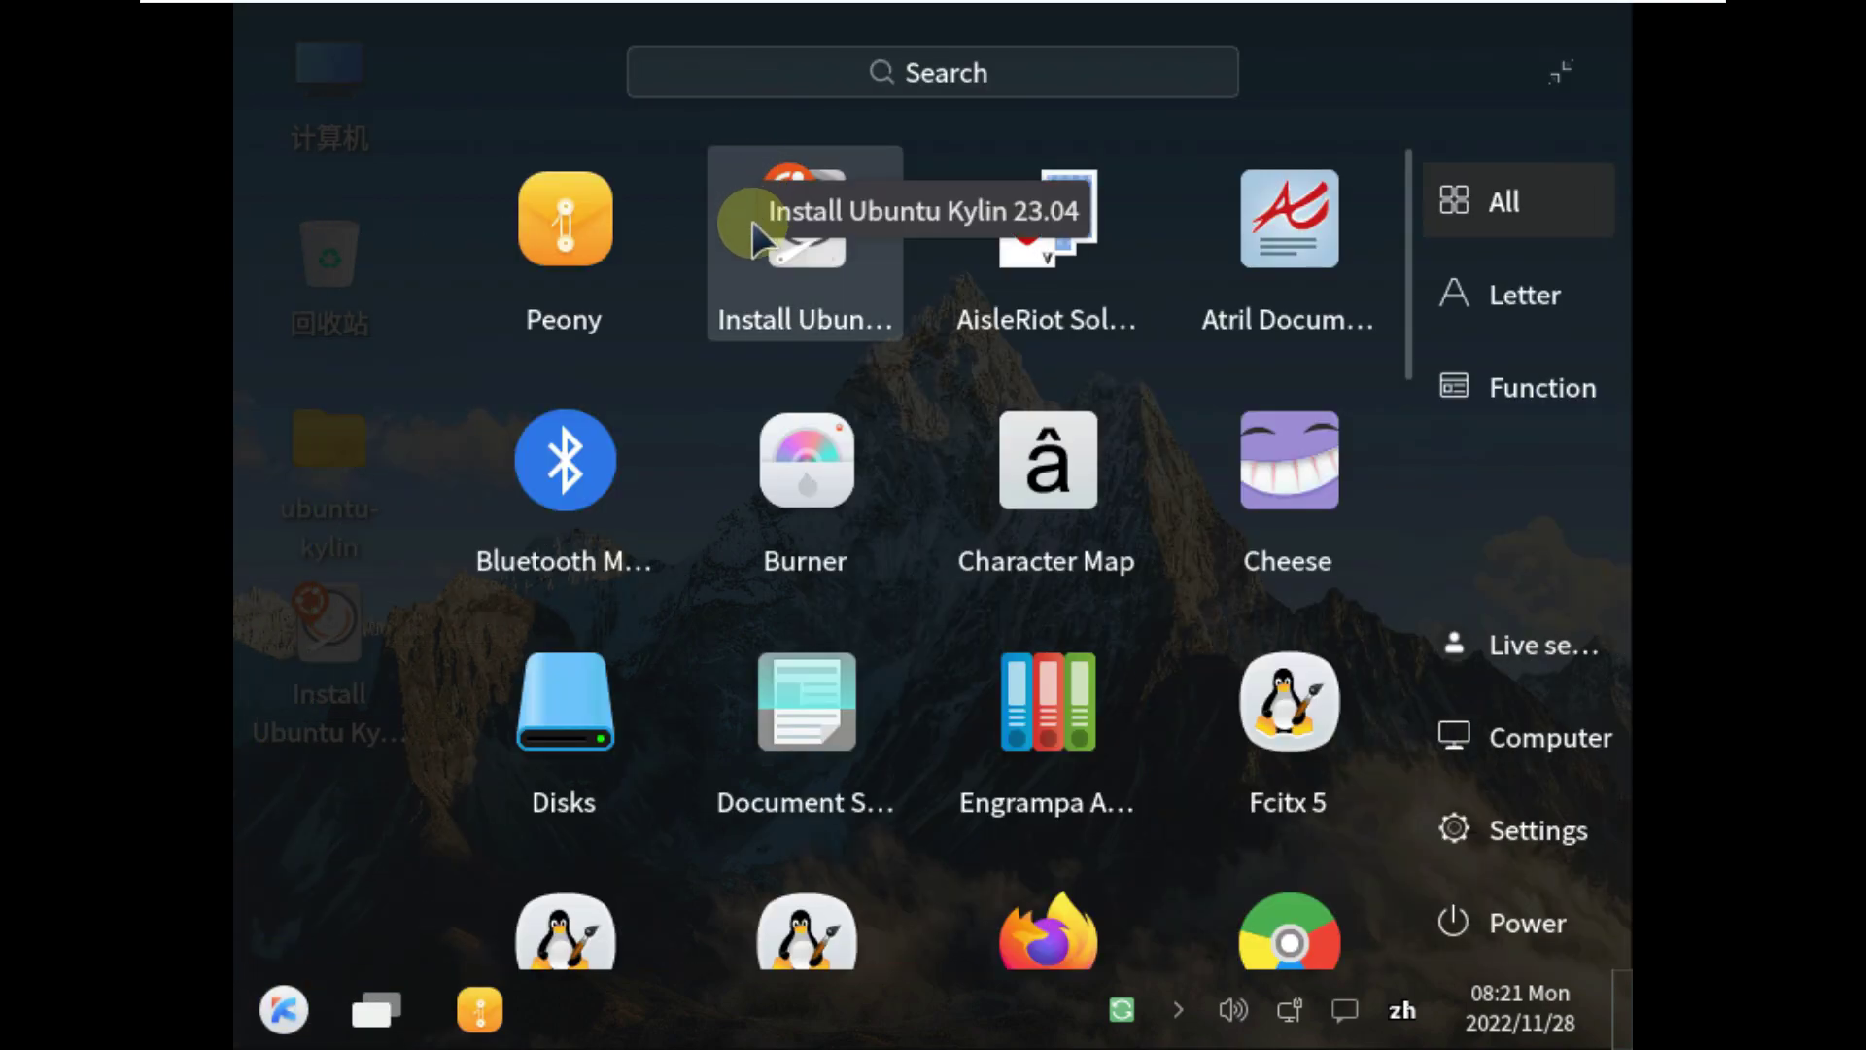
left_click(750, 219)
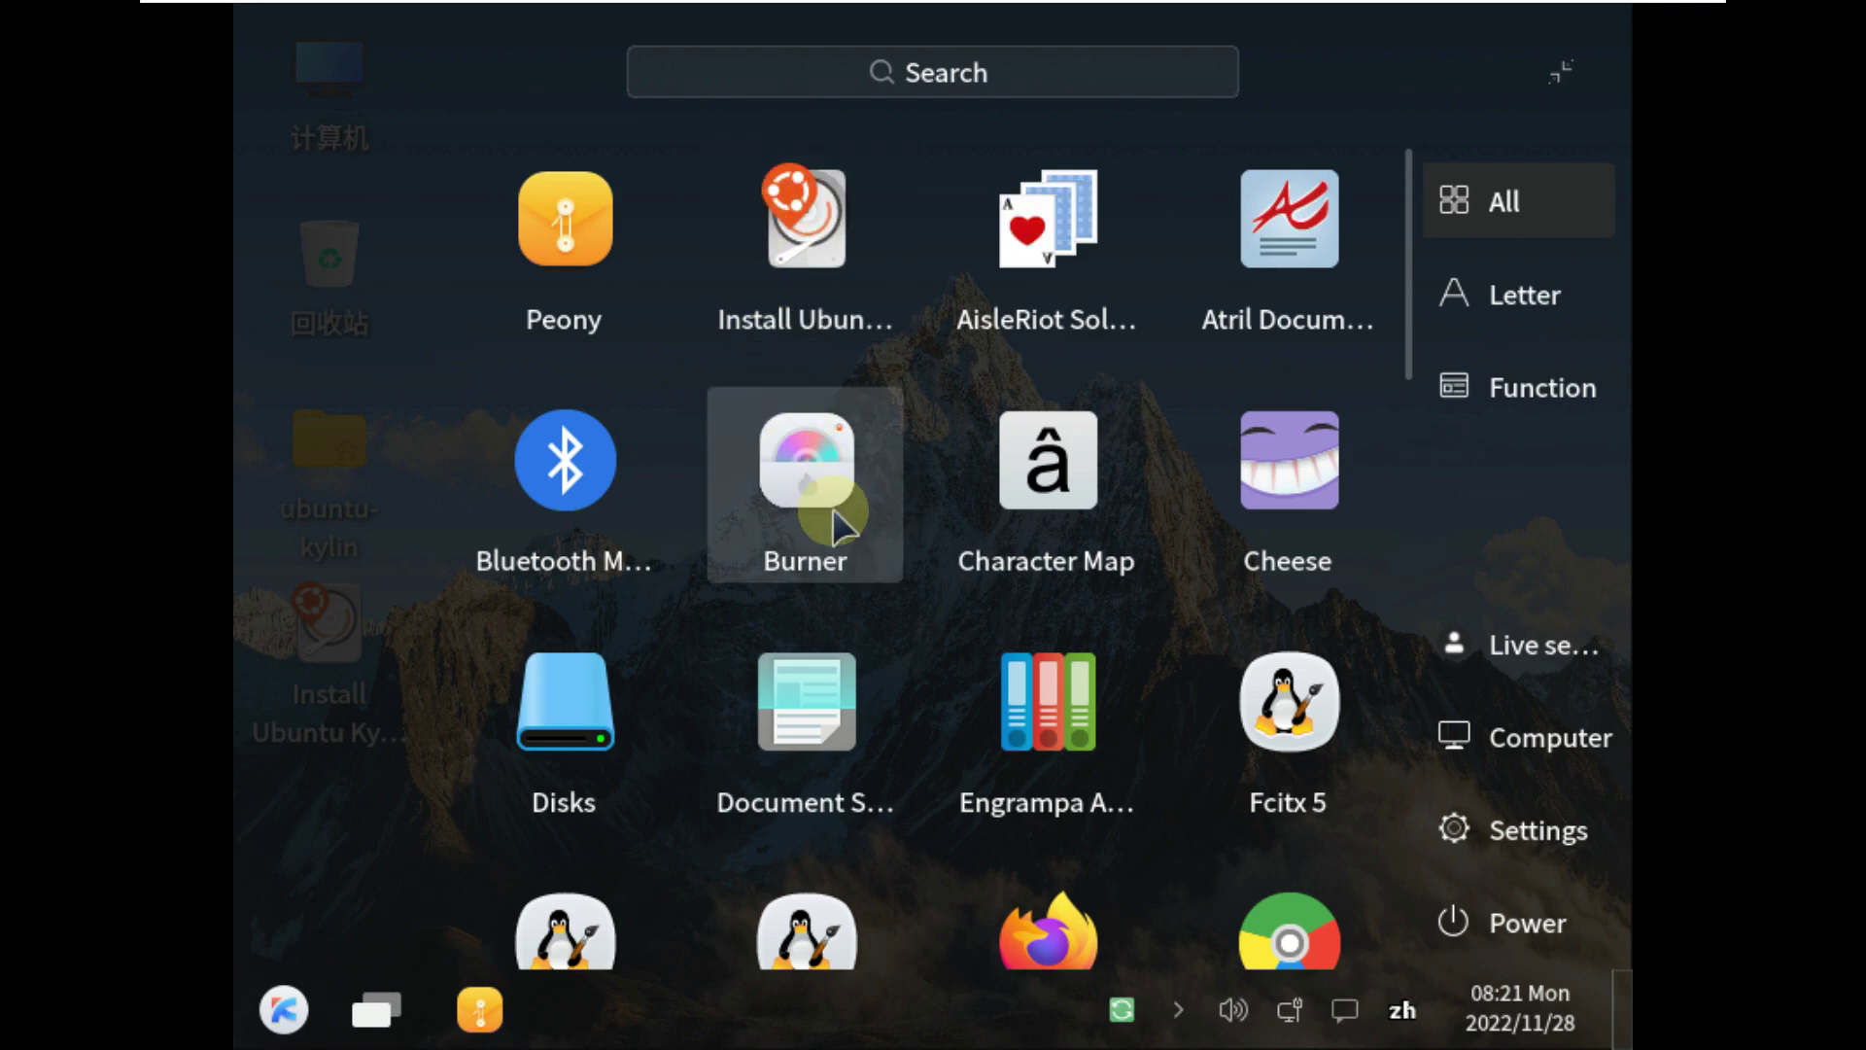
scroll(832, 508, "down", 1)
scroll(834, 509, "down", 2)
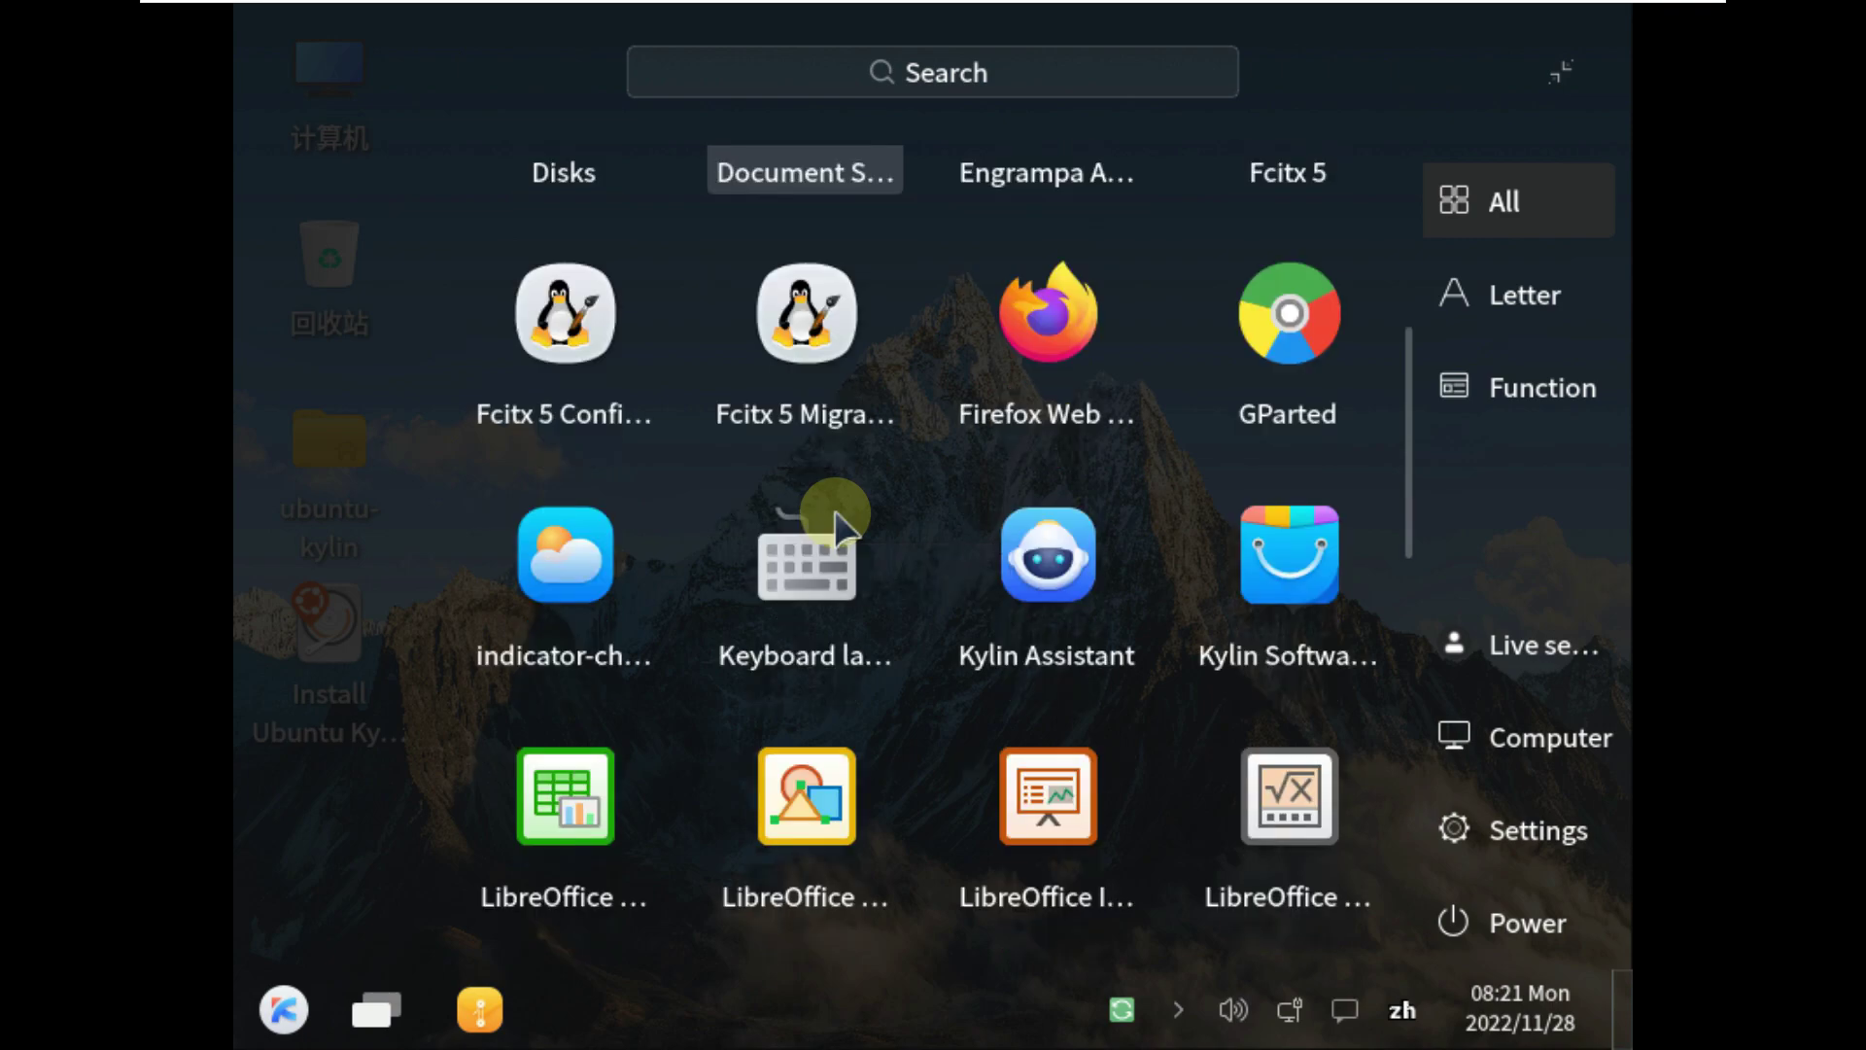
scroll(834, 510, "down", 1)
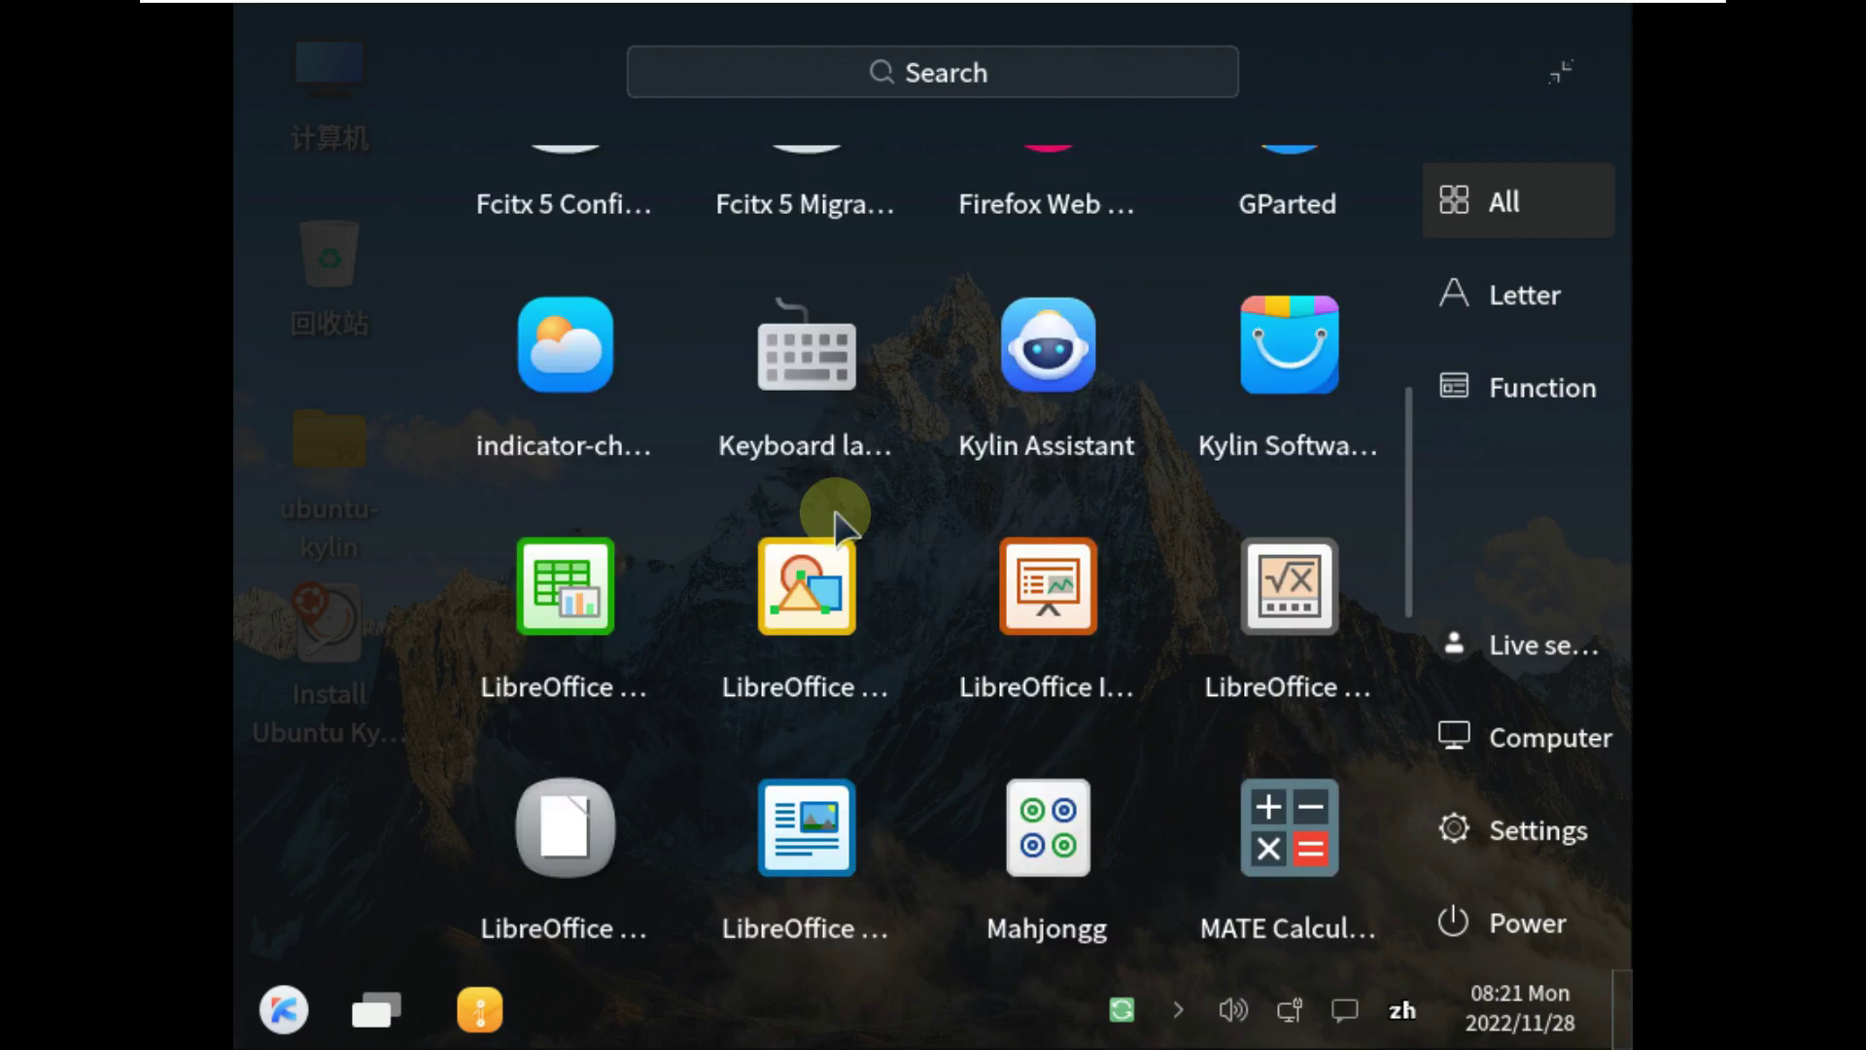
scroll(834, 509, "down", 1)
scroll(838, 525, "down", 3)
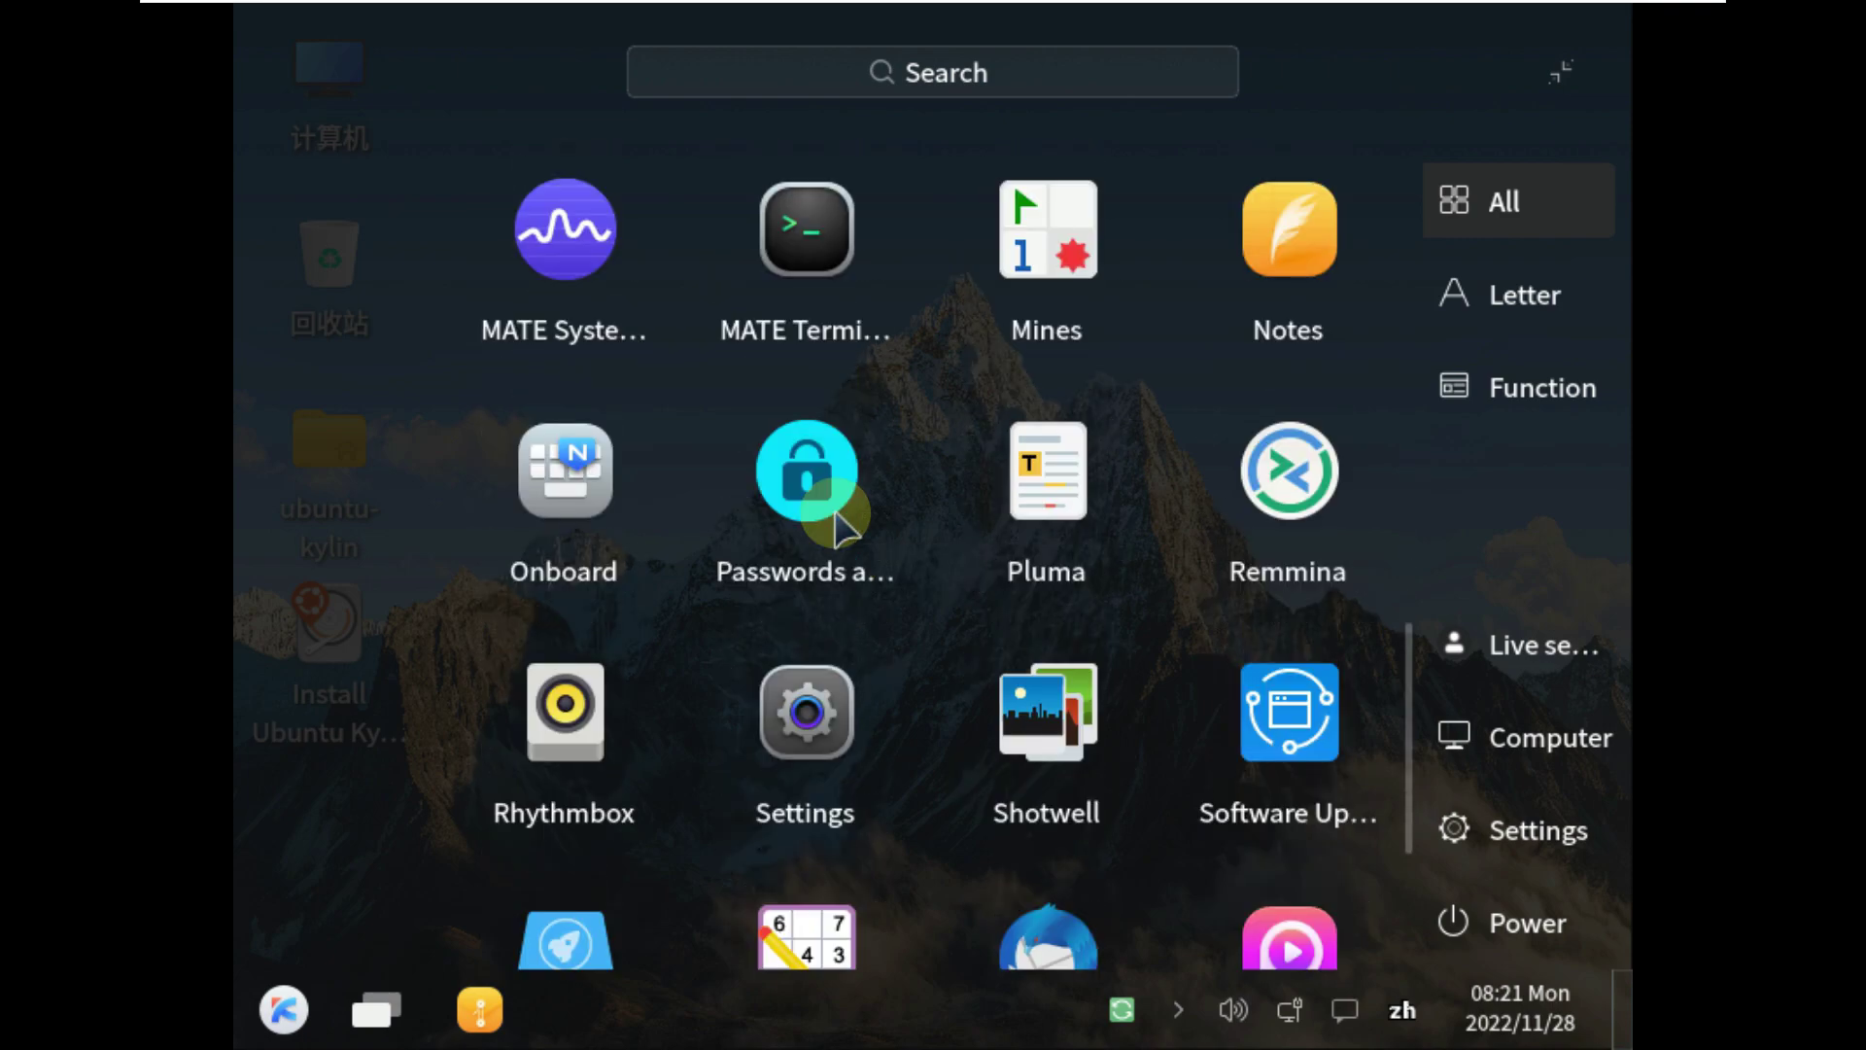
Open the system Display settings, set and save a resolution of 1920x1080, and move the Settings window fully into view.
left_click(834, 512)
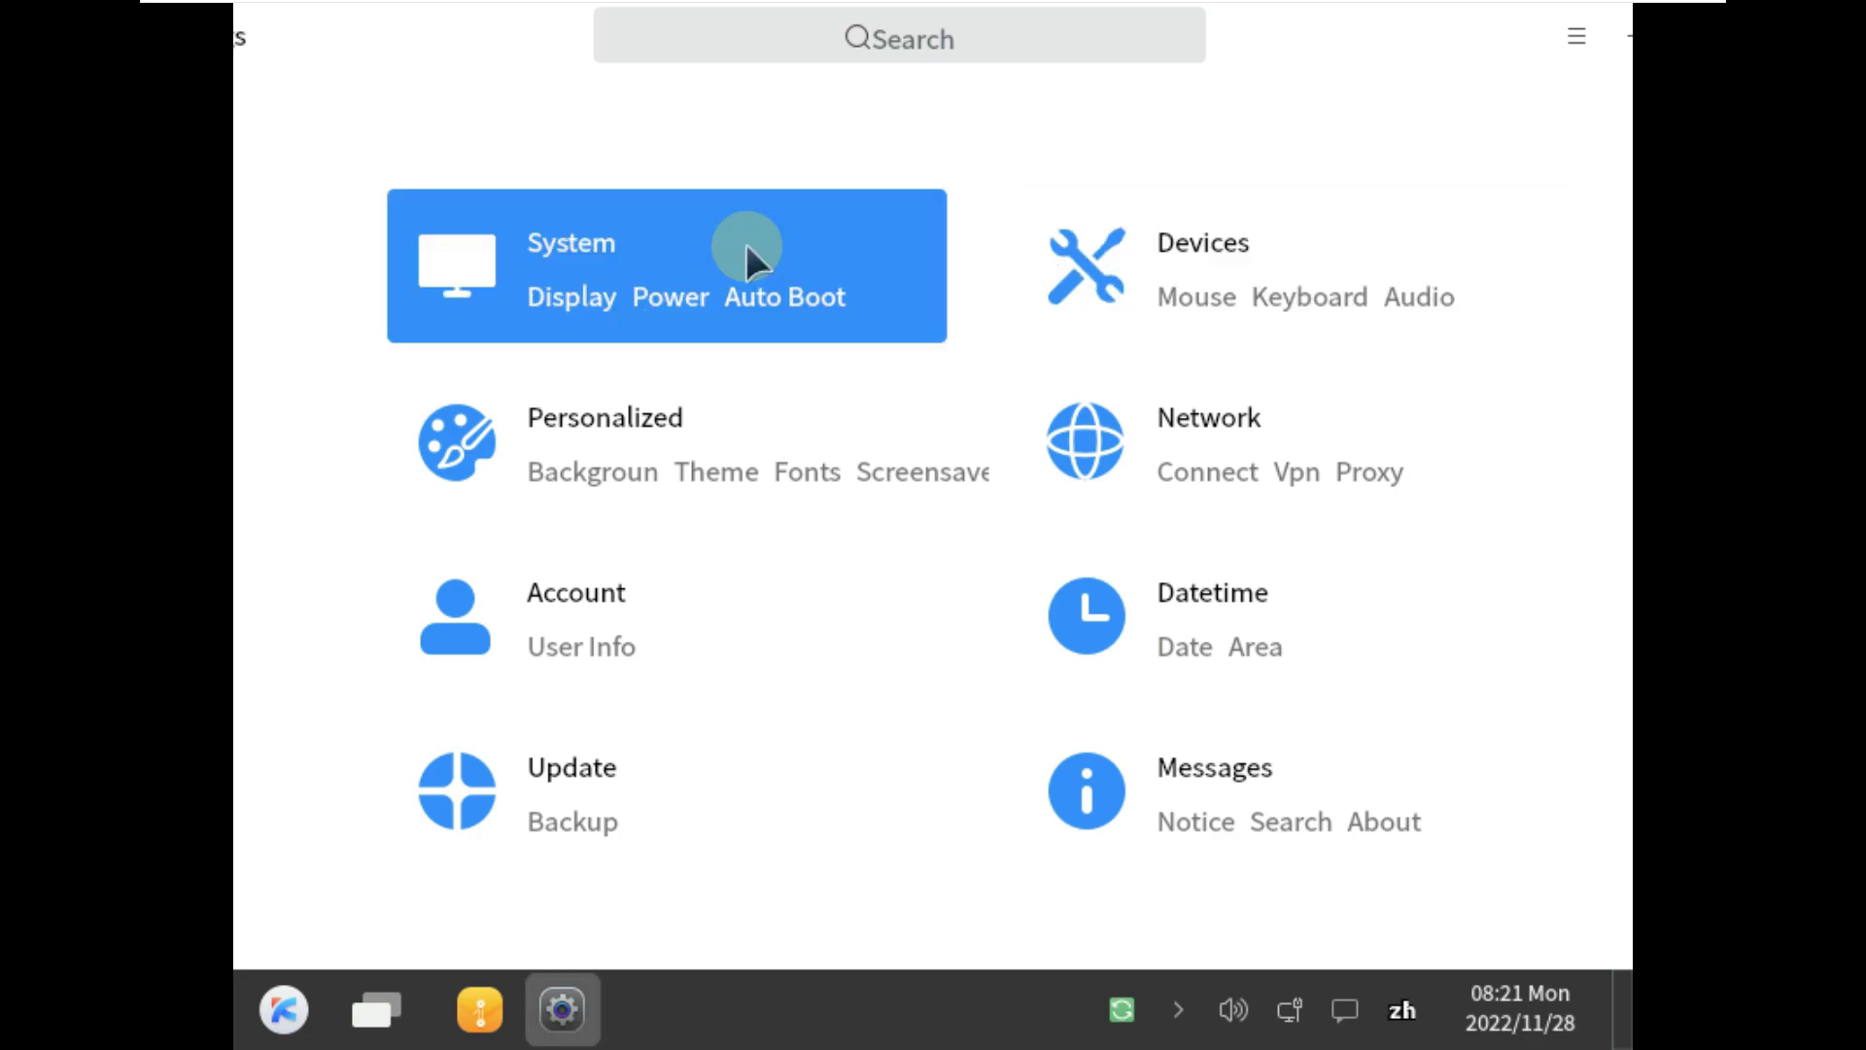
left_click(745, 243)
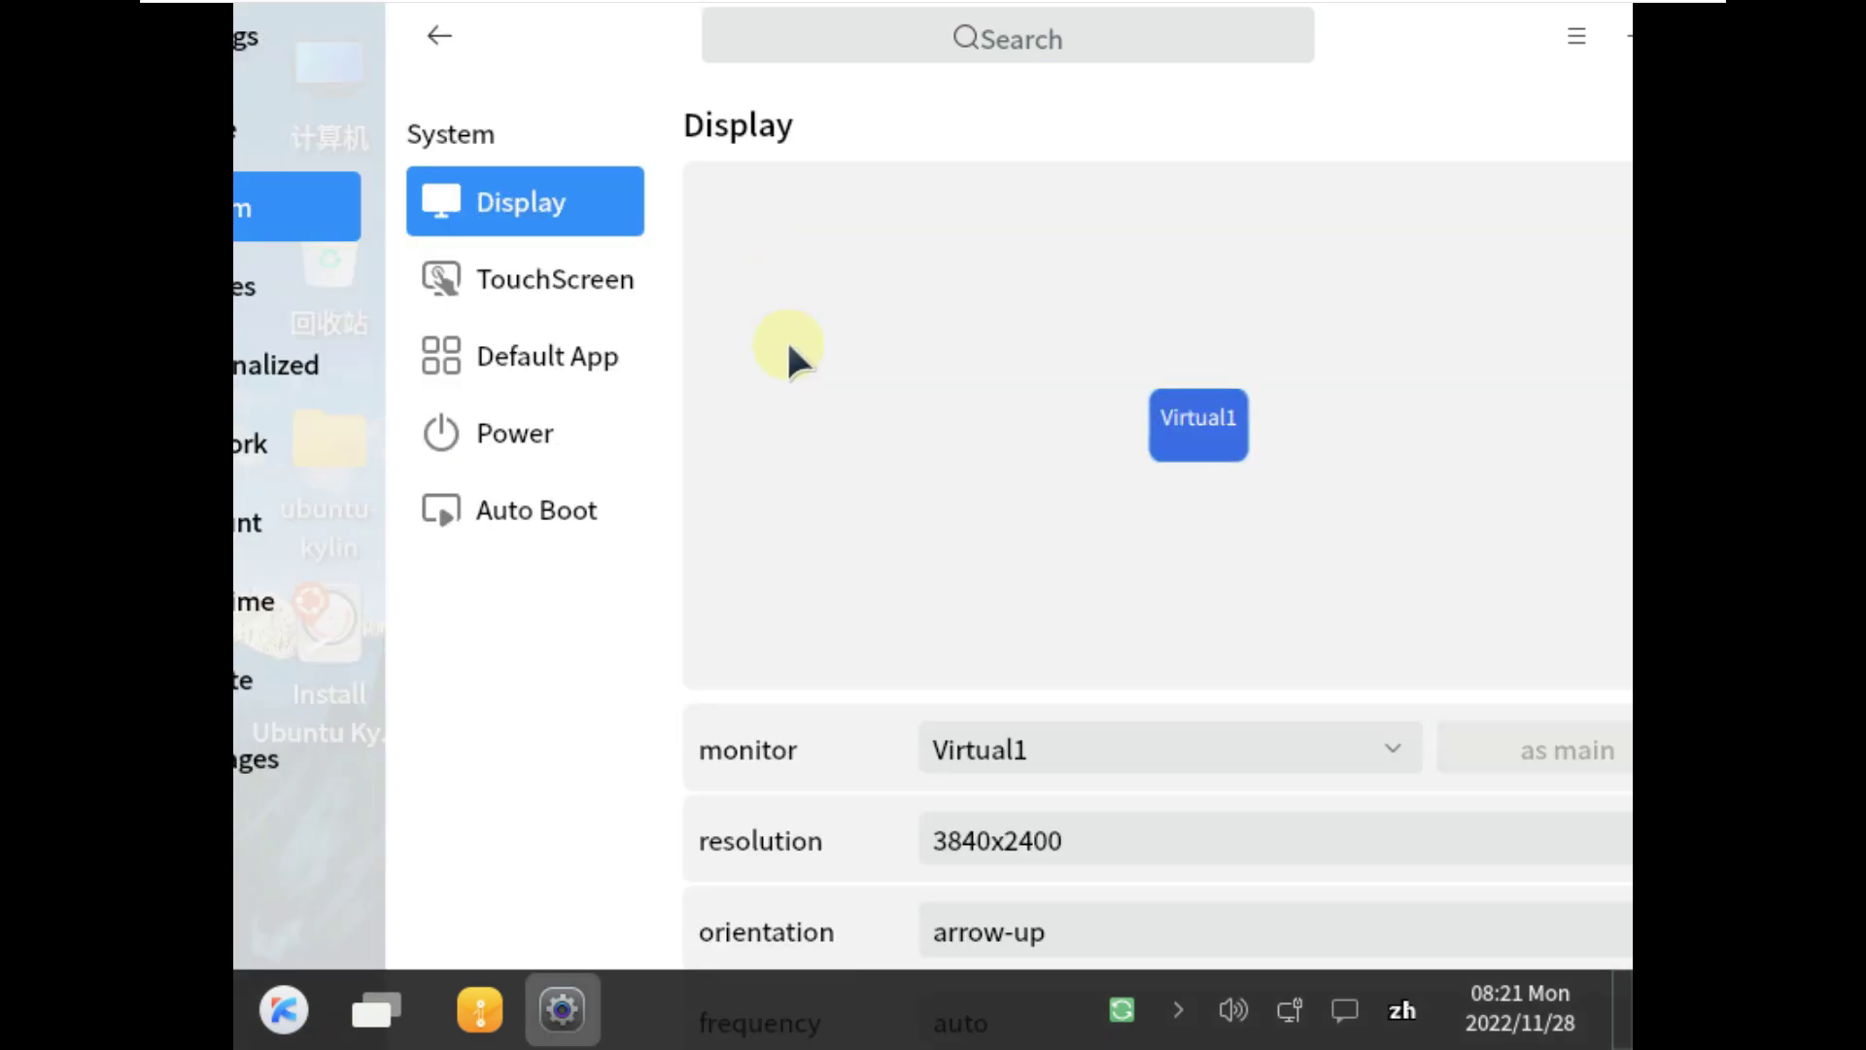
left_click(1001, 840)
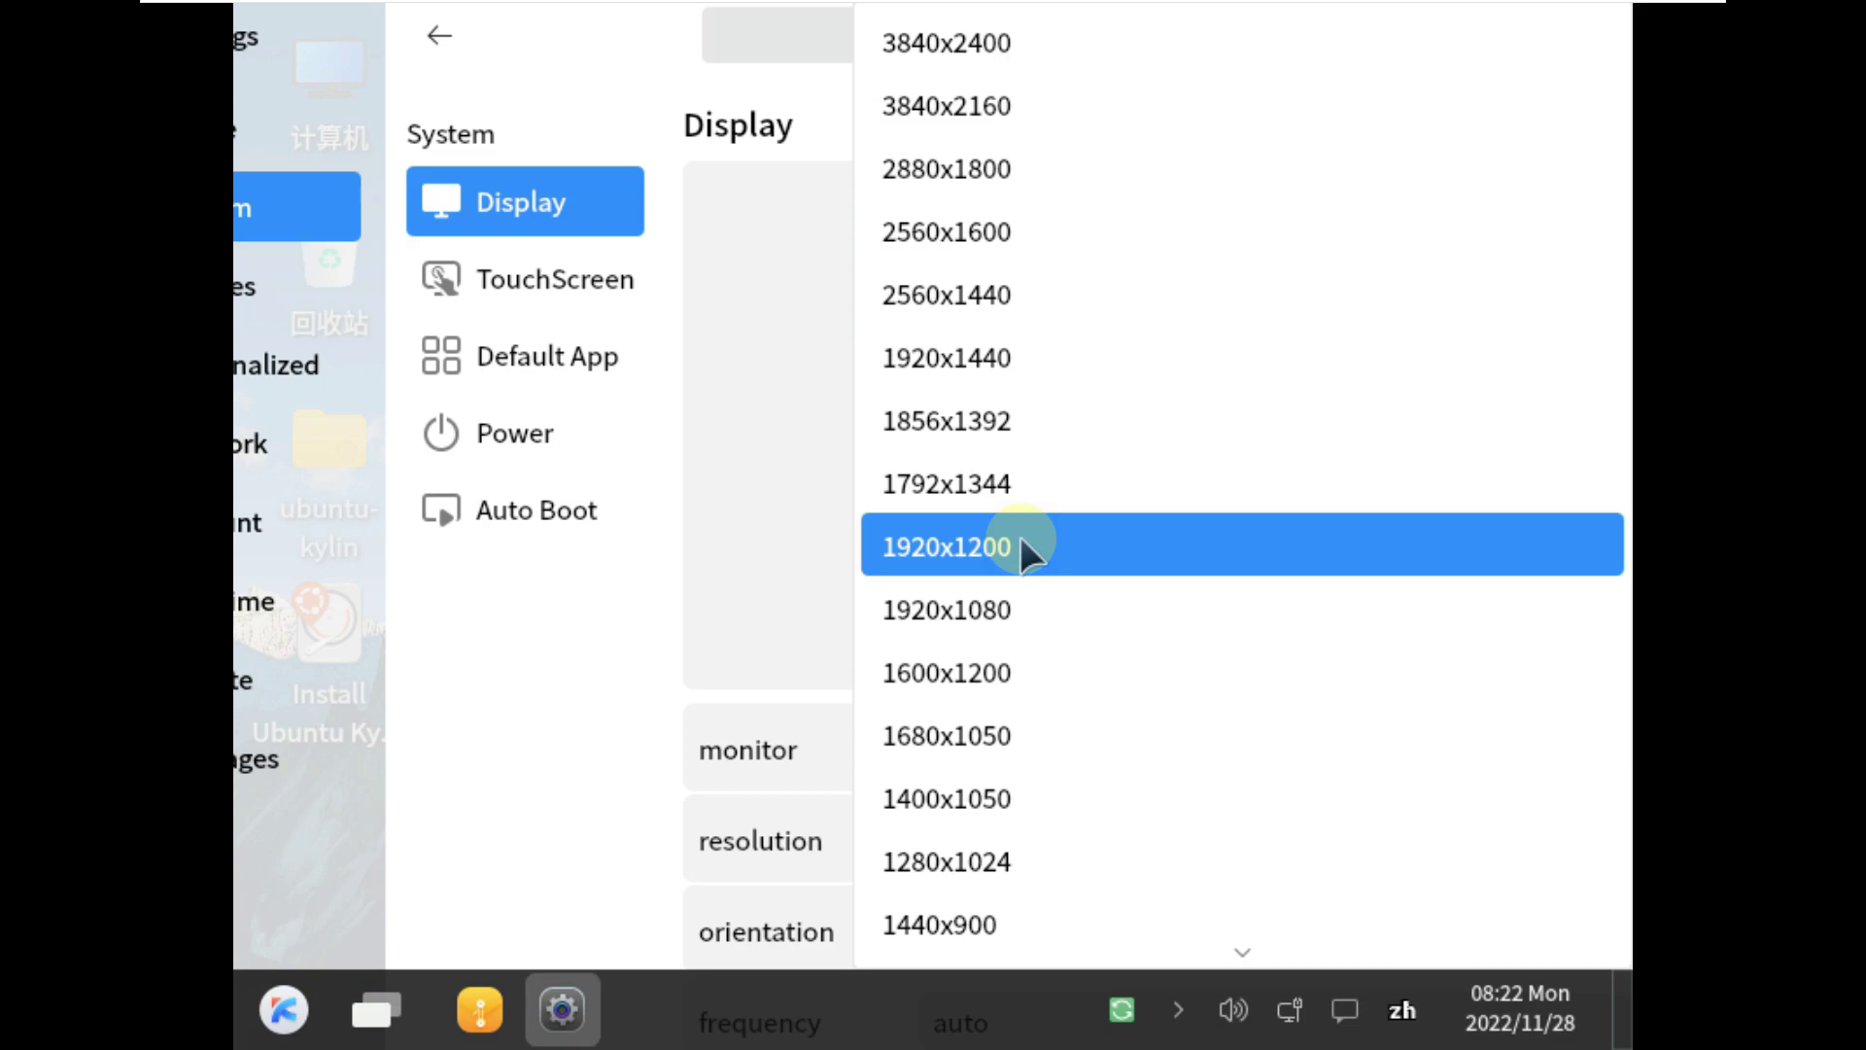
left_click(1020, 583)
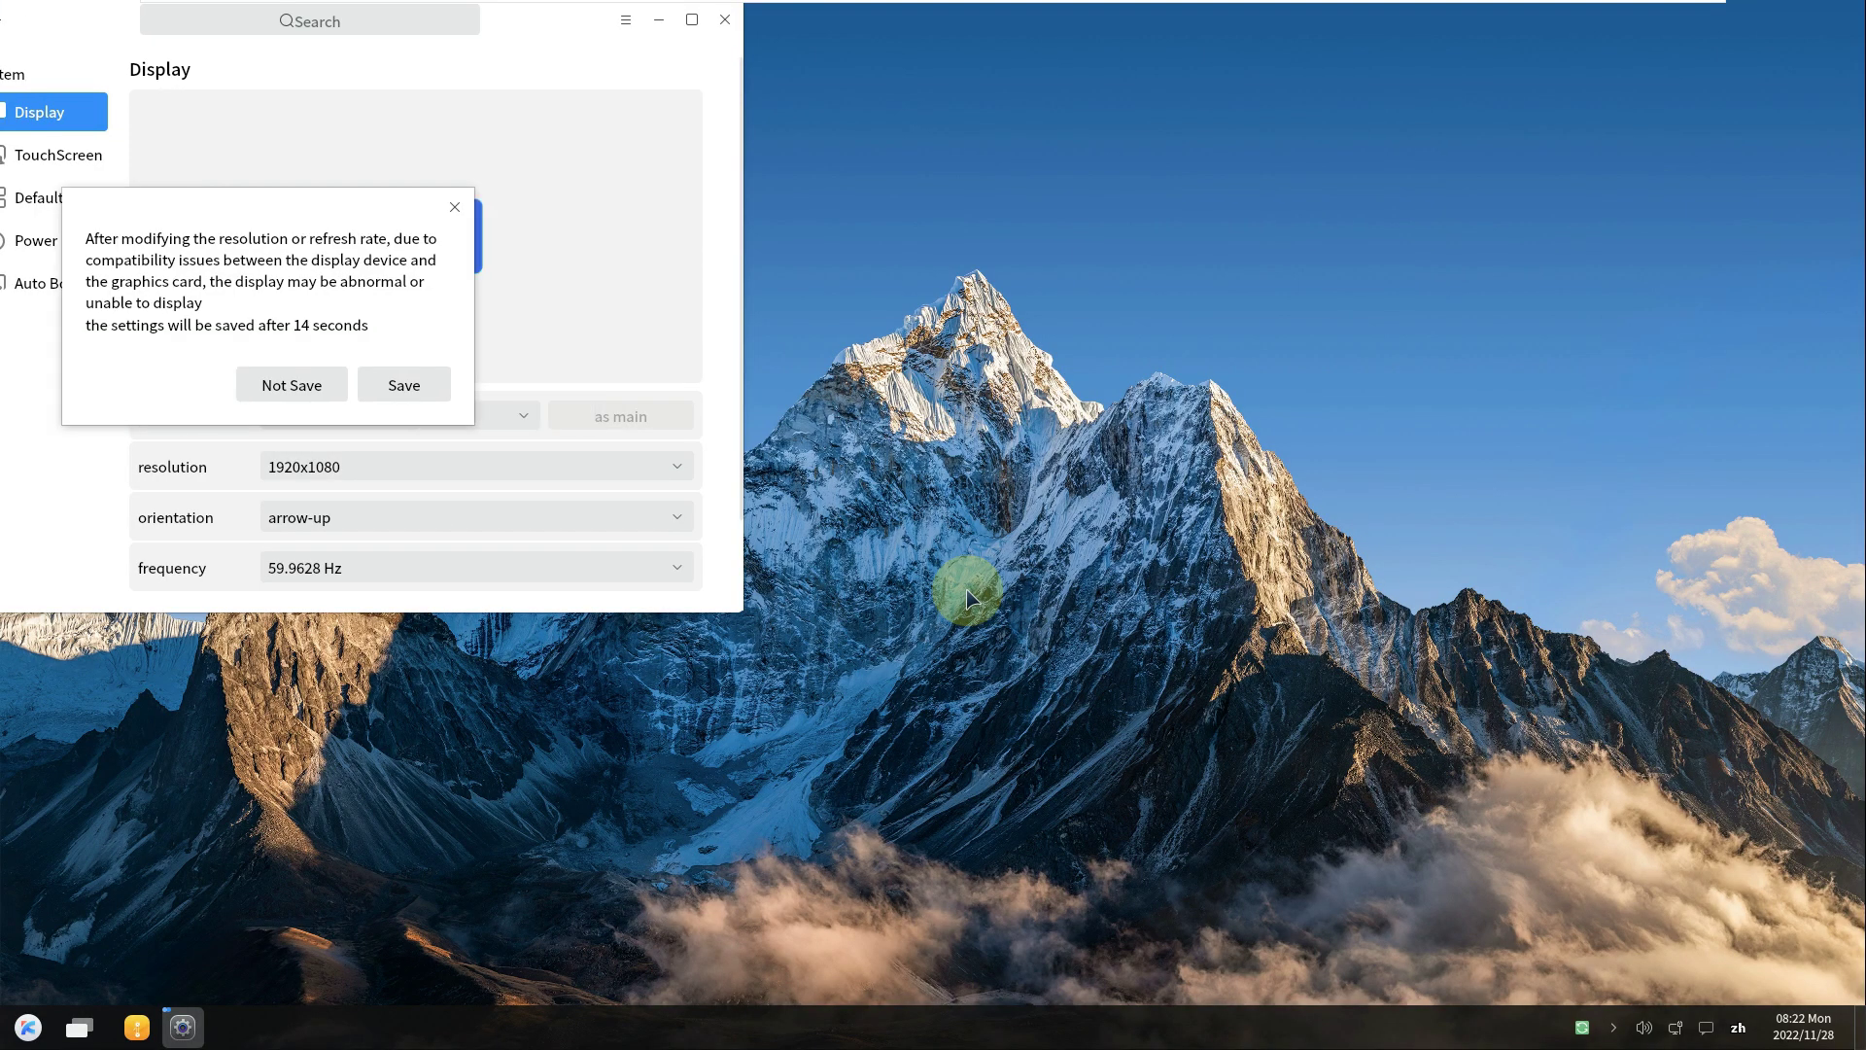
left_click(381, 387)
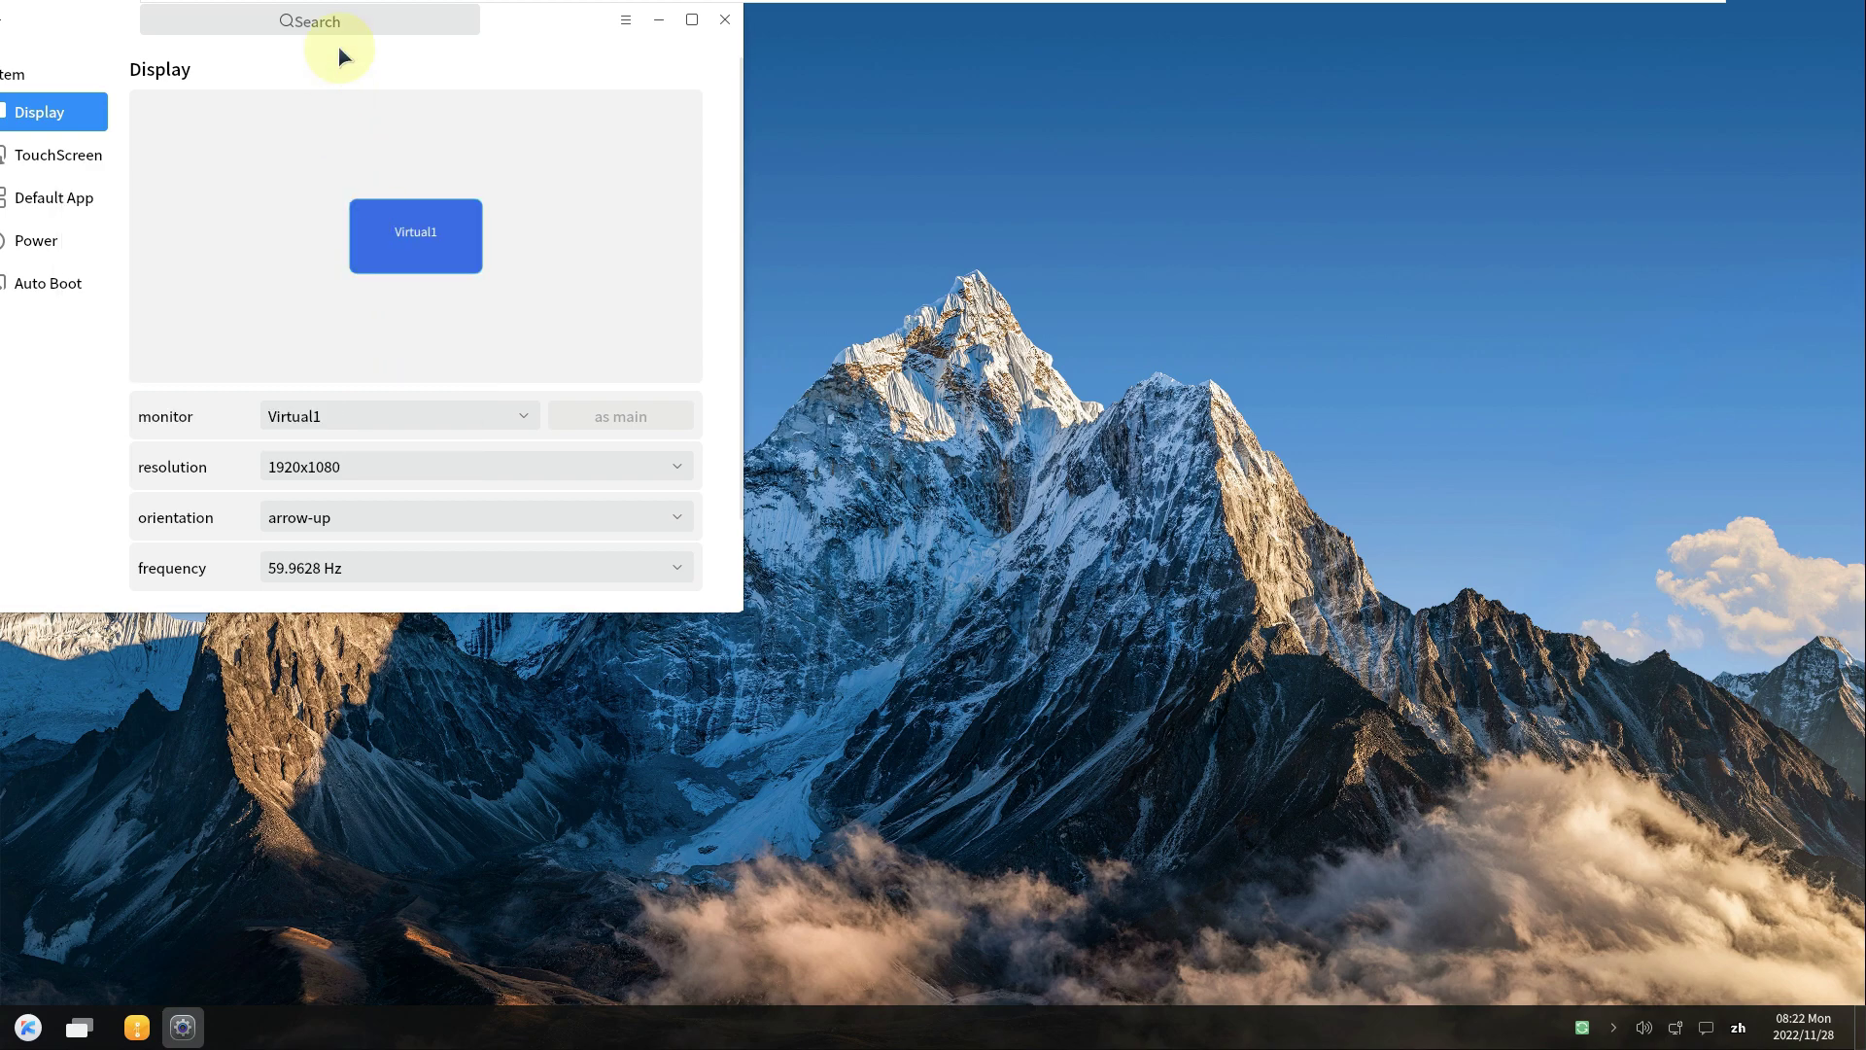
left_click_drag(533, 29, 1203, 121)
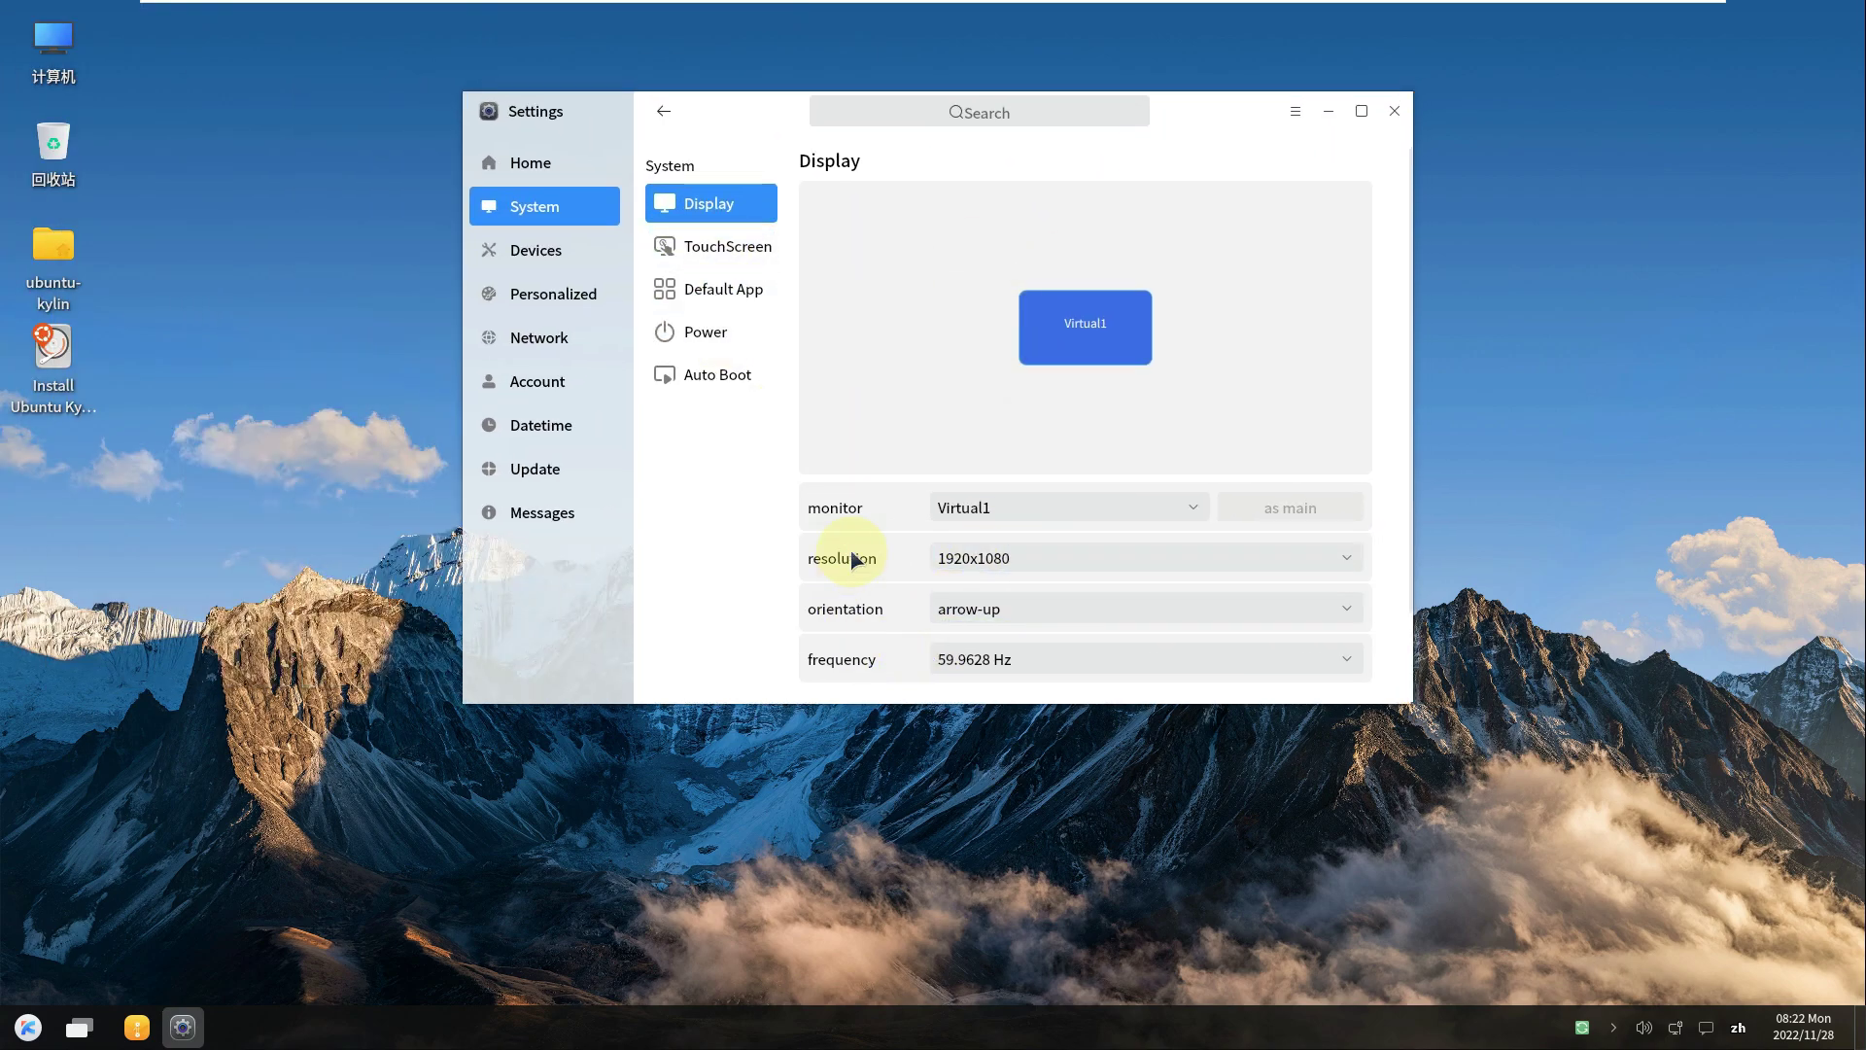
Change the display resolution to 1360x768, save it, and reposition the Settings window on the desktop.
scroll(851, 560, "down", 2)
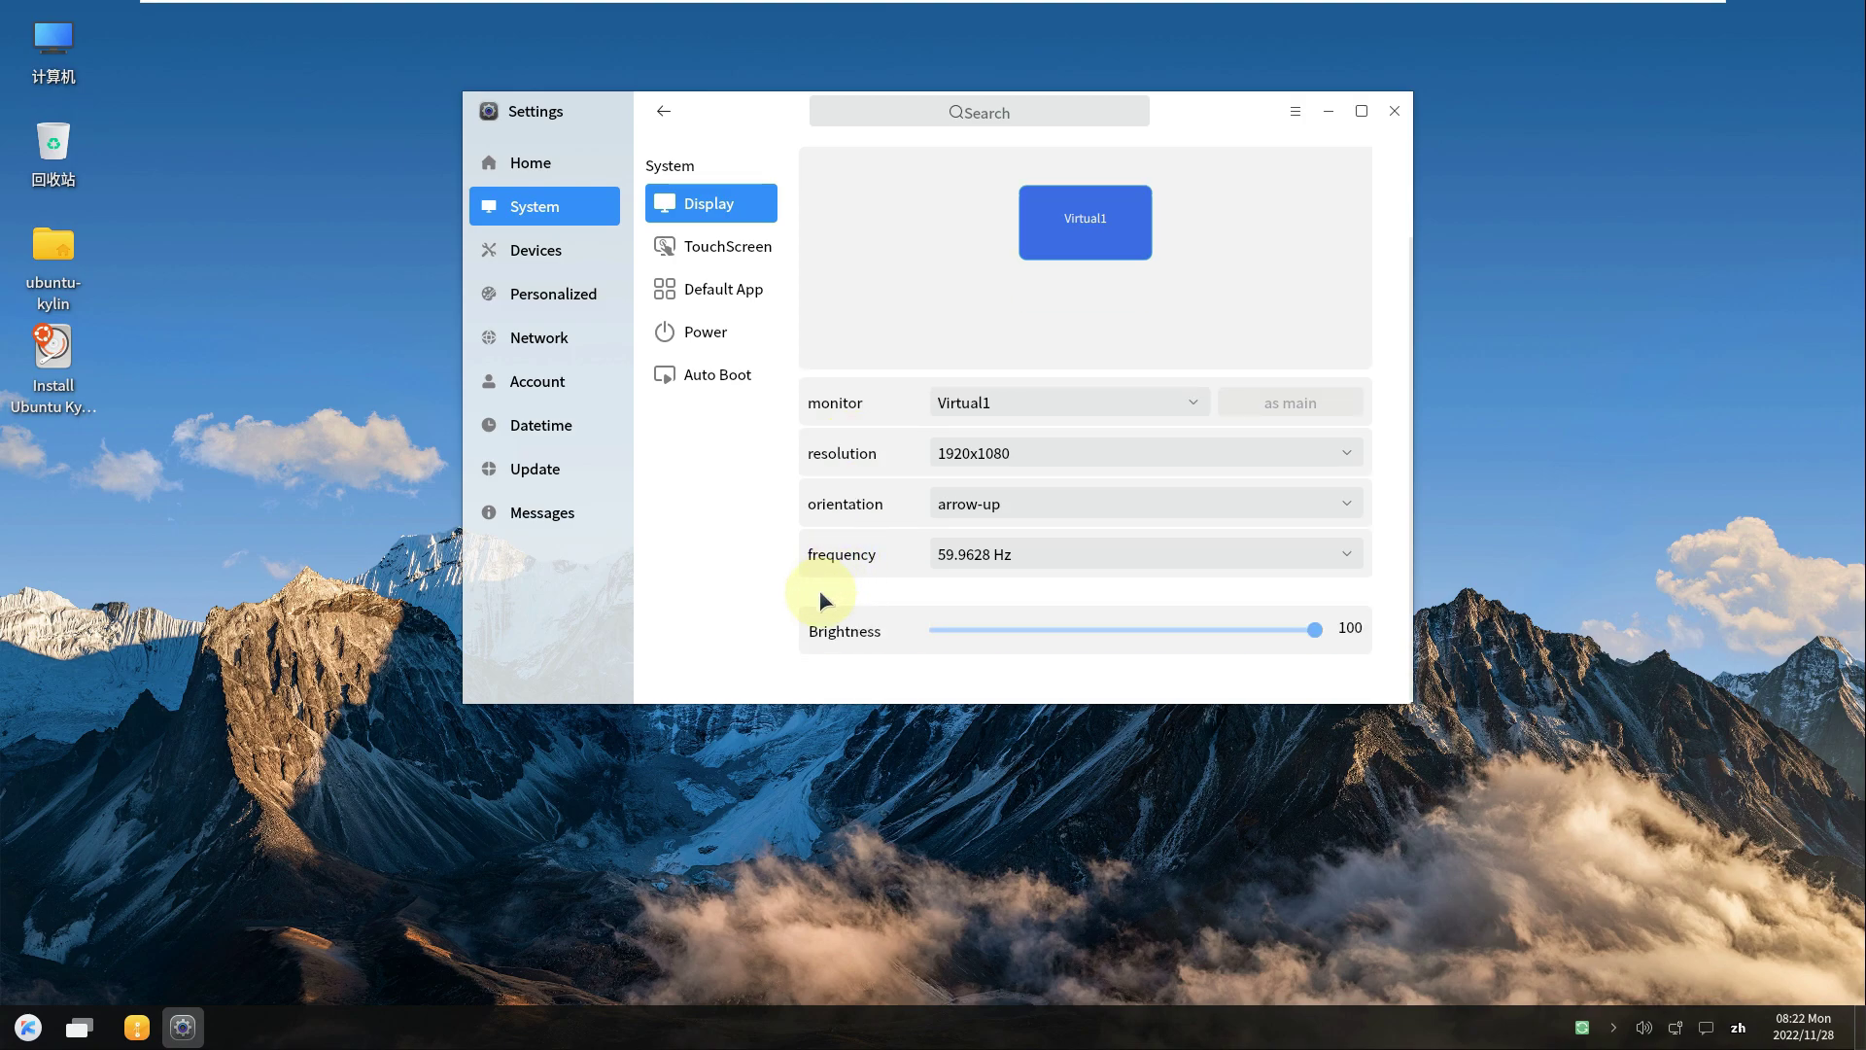
left_click(539, 293)
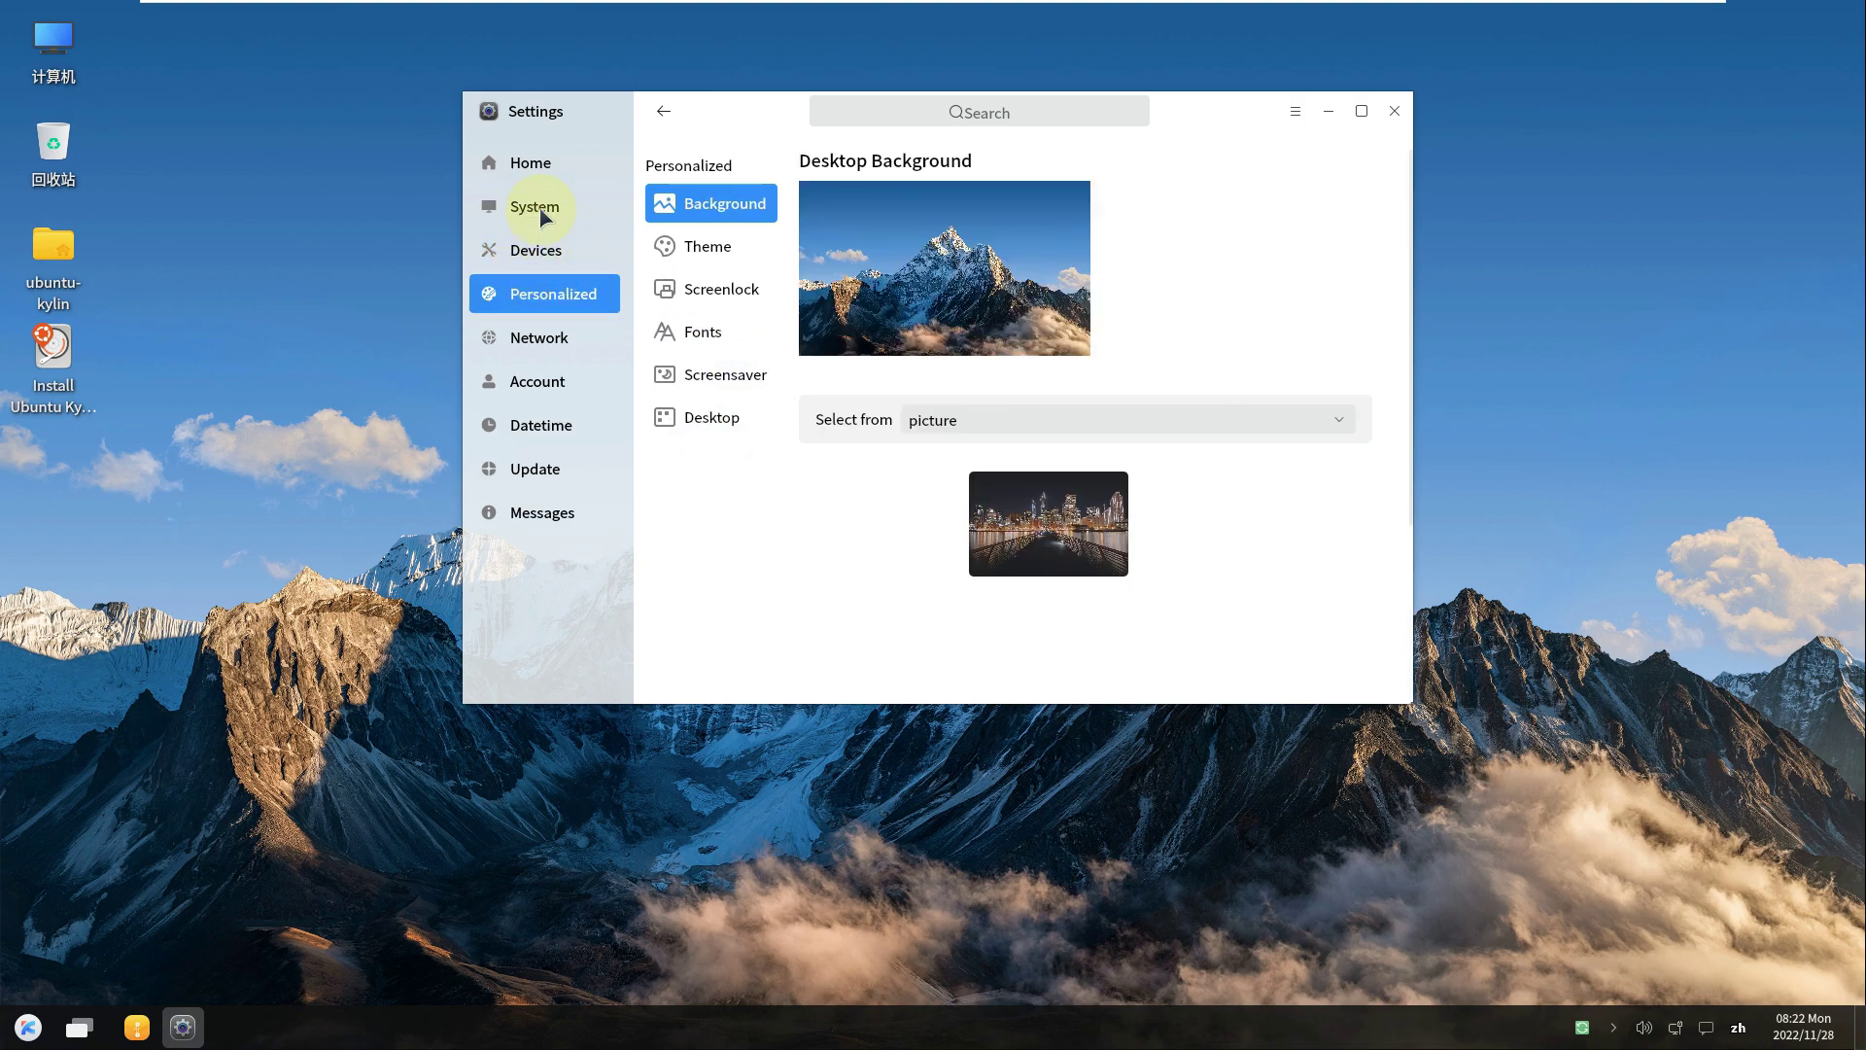
left_click(542, 209)
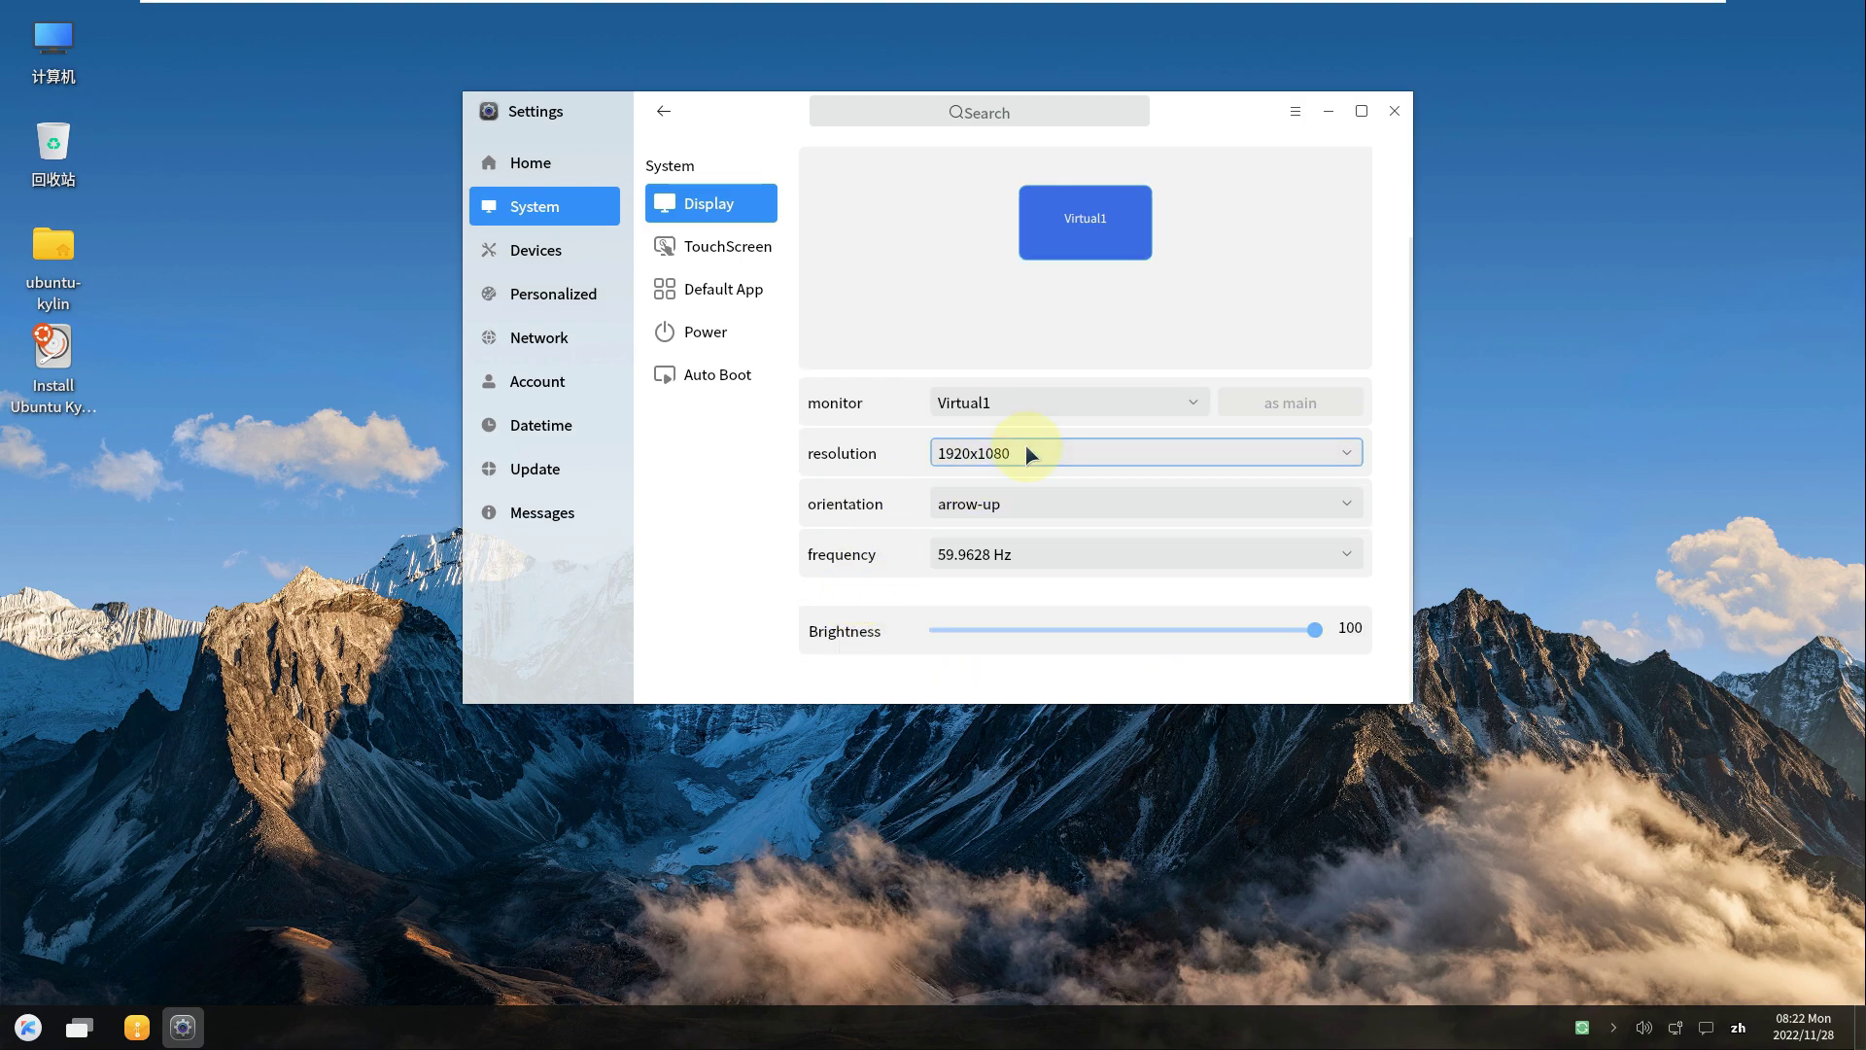
left_click(1031, 454)
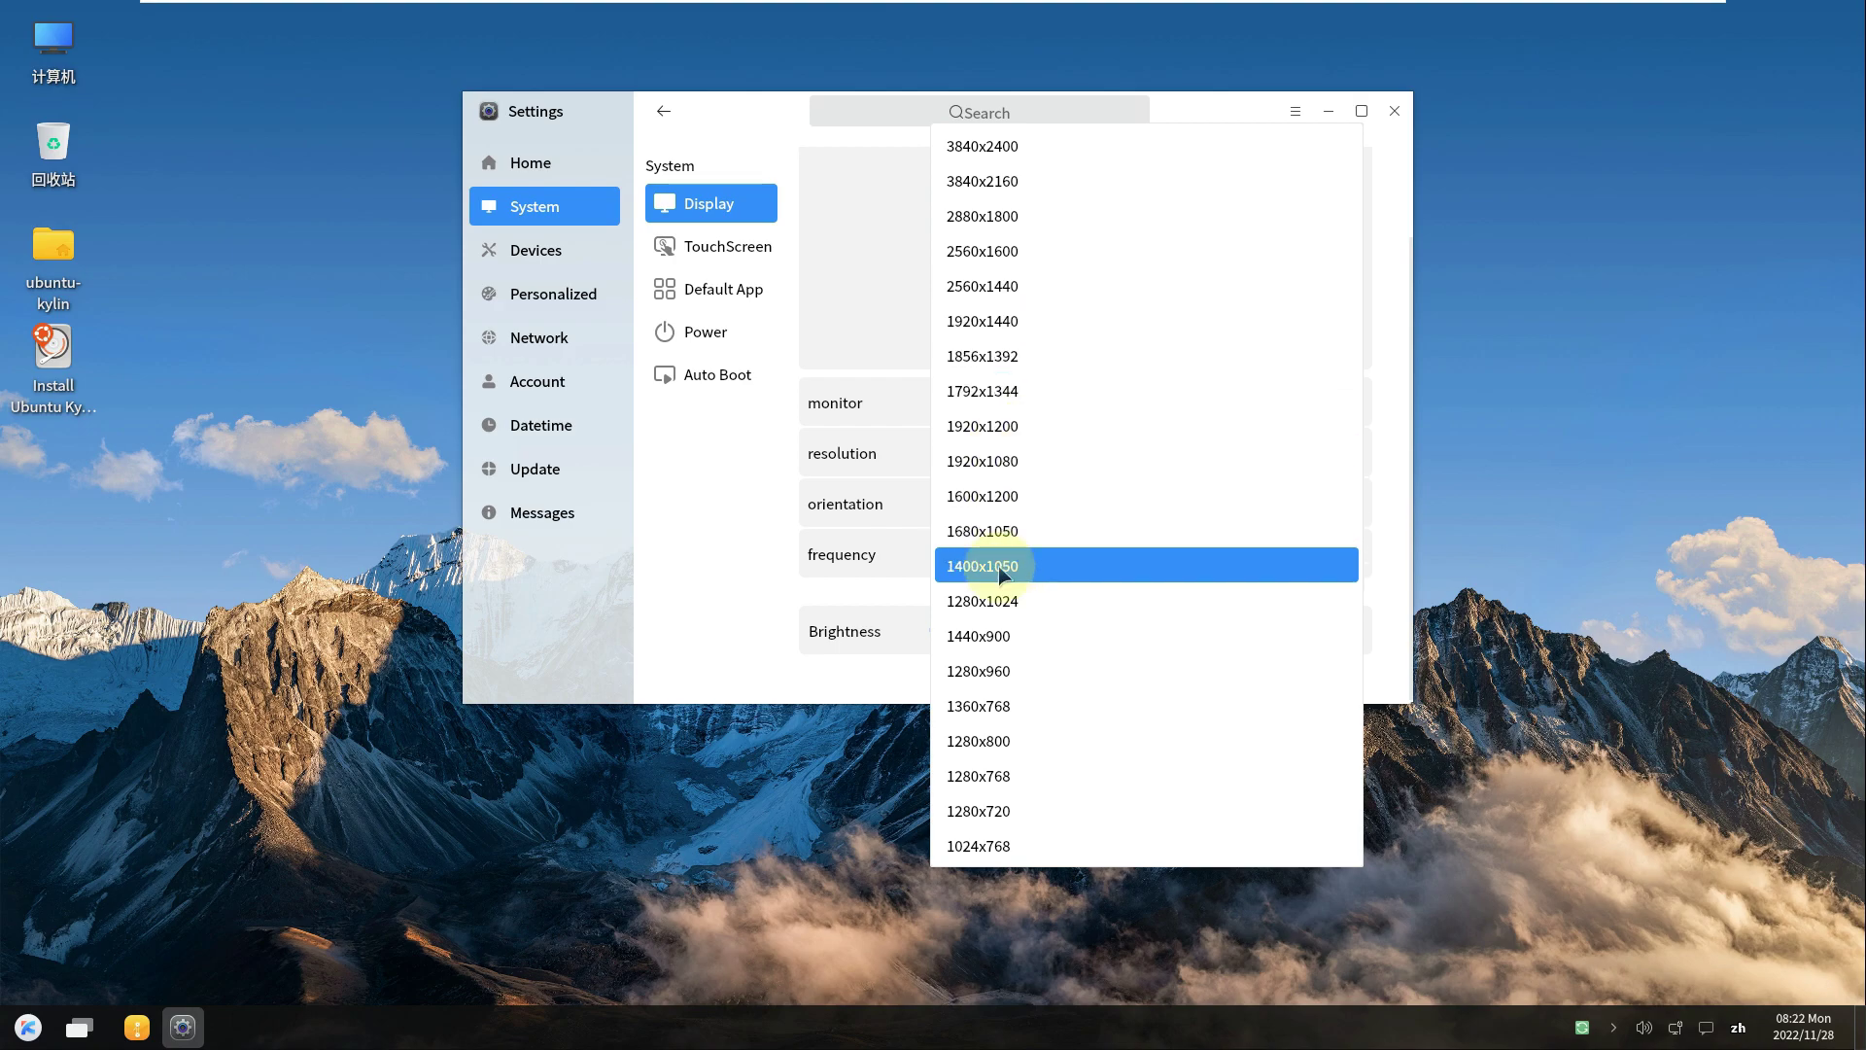
left_click(1010, 705)
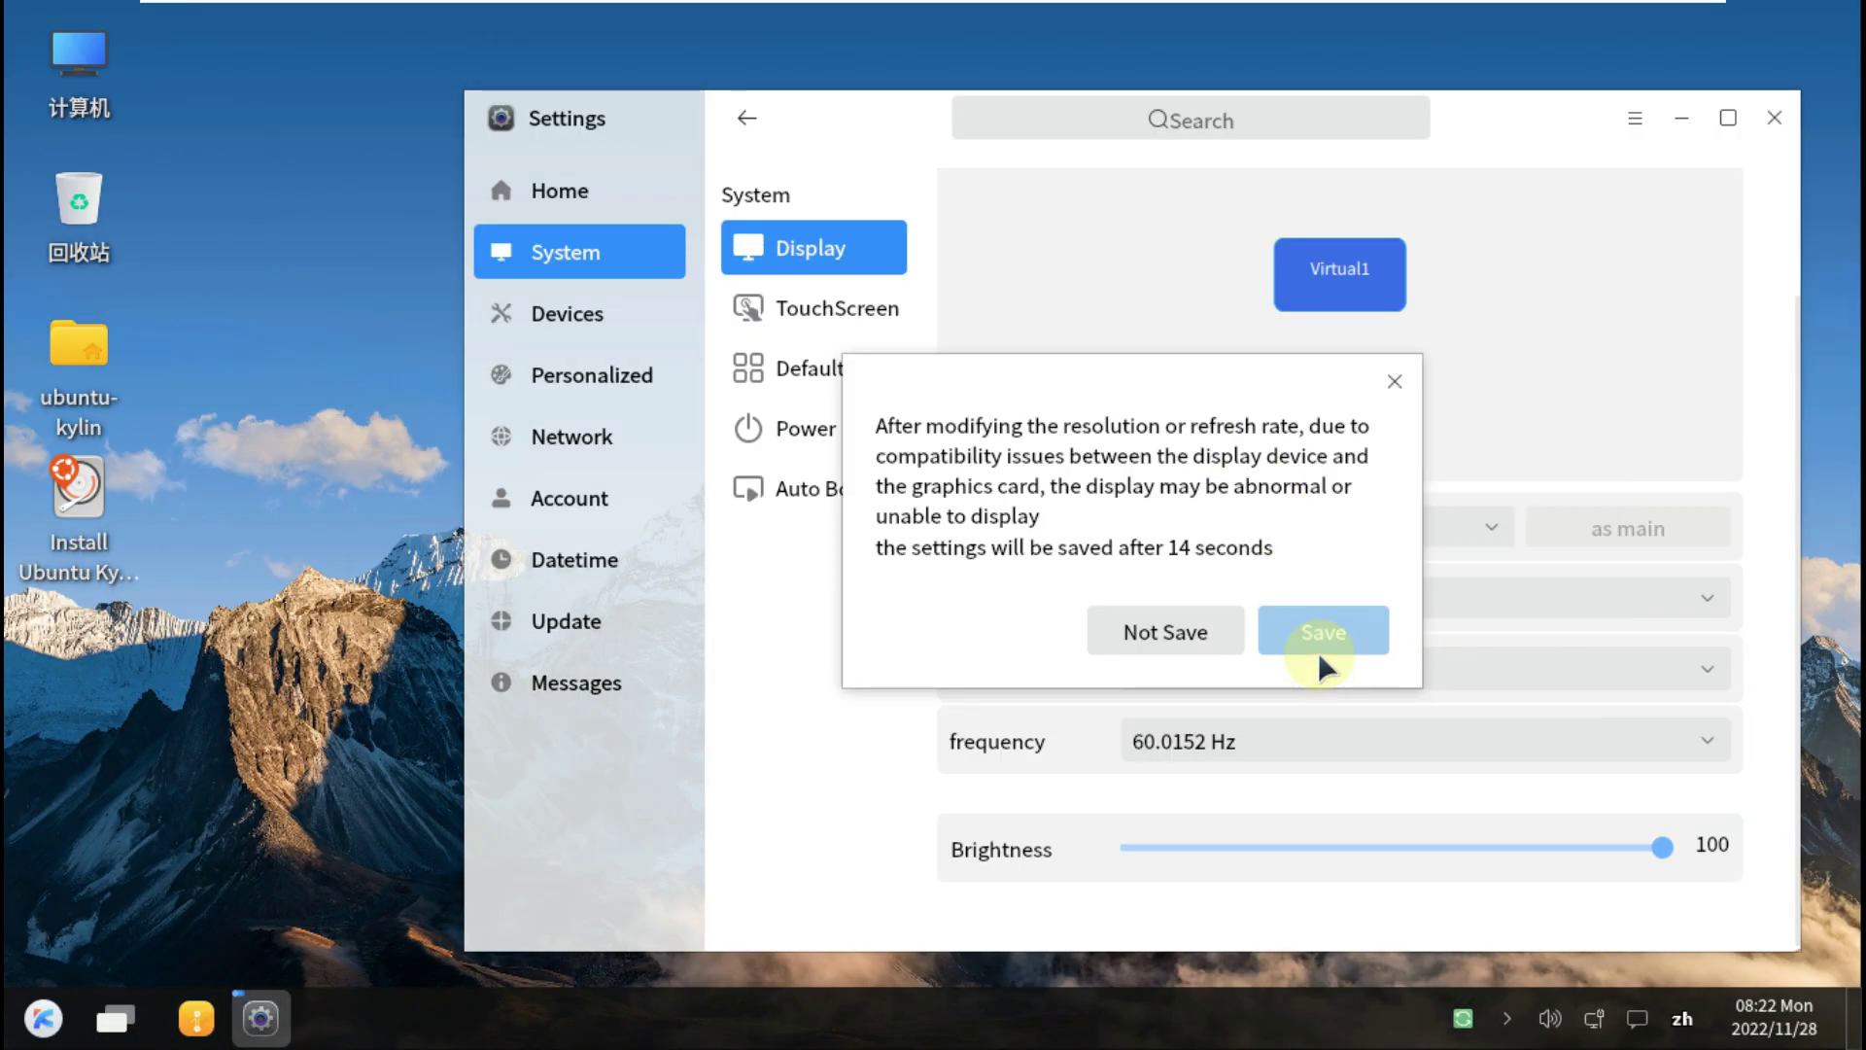
left_click(1321, 658)
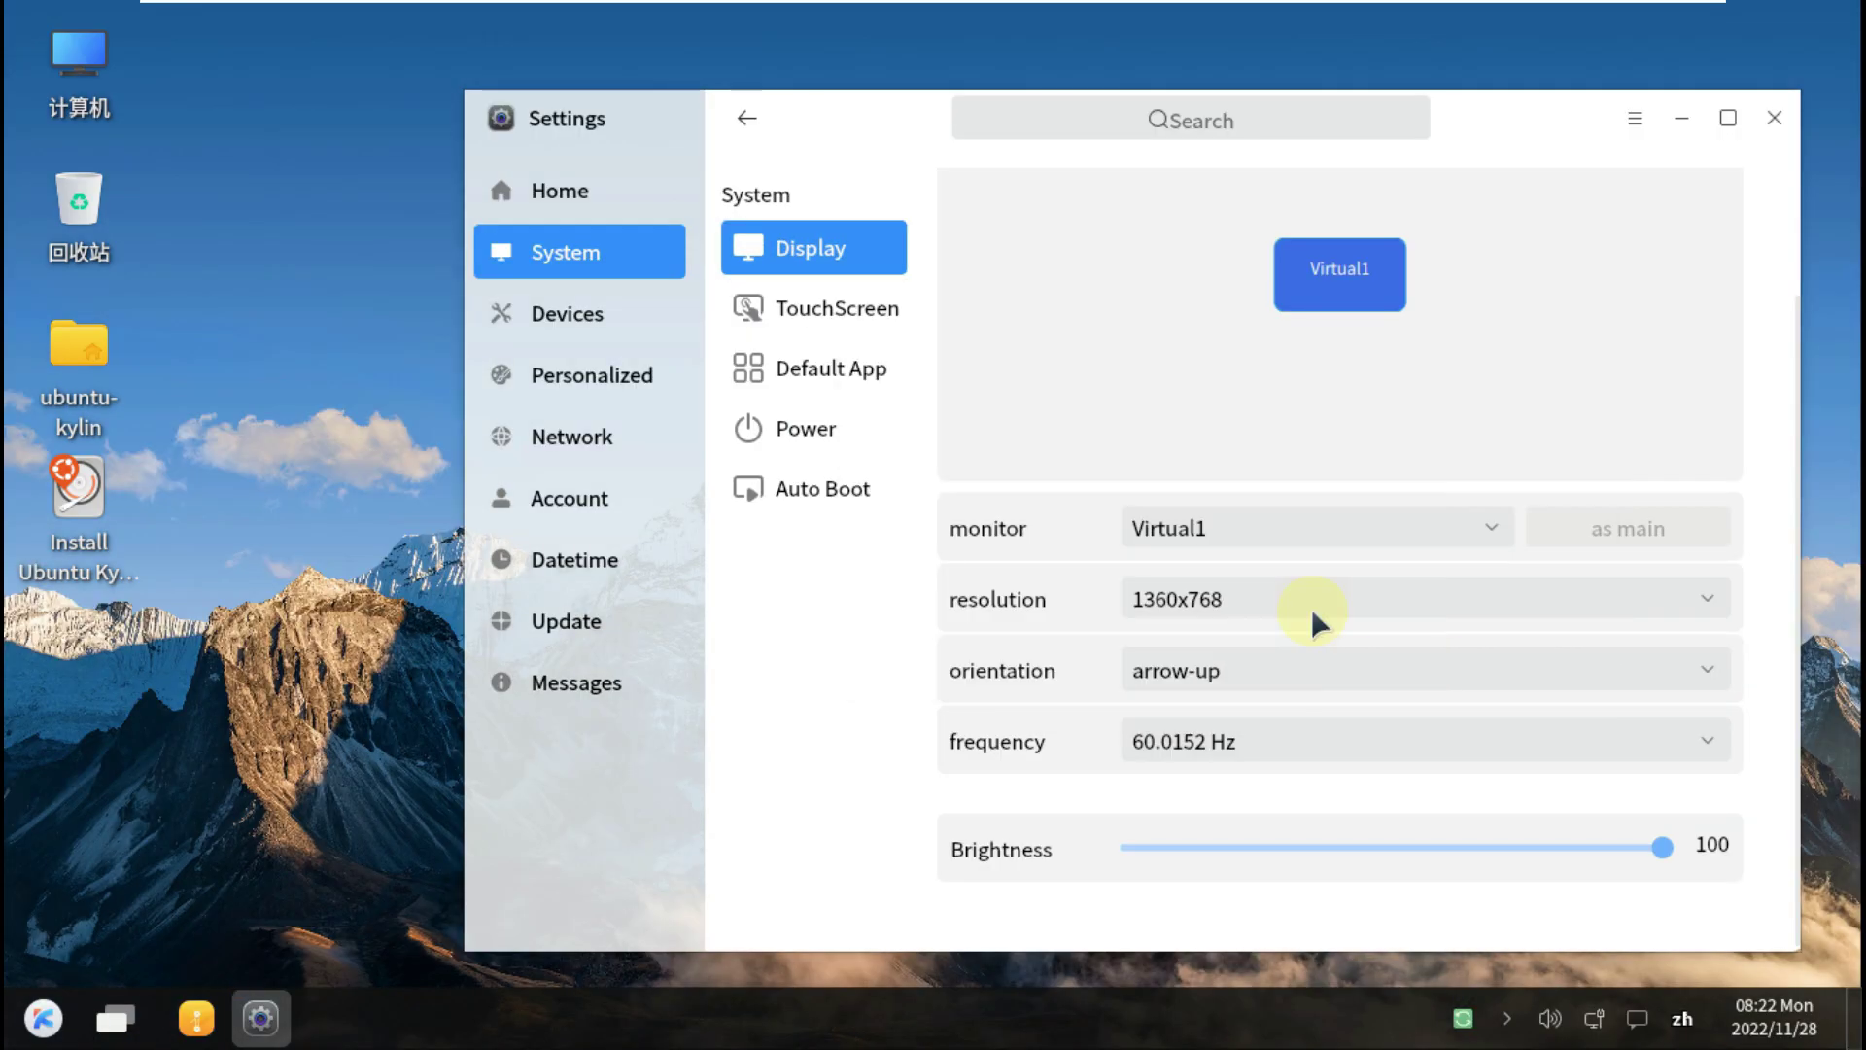
left_click_drag(1506, 111, 1306, 71)
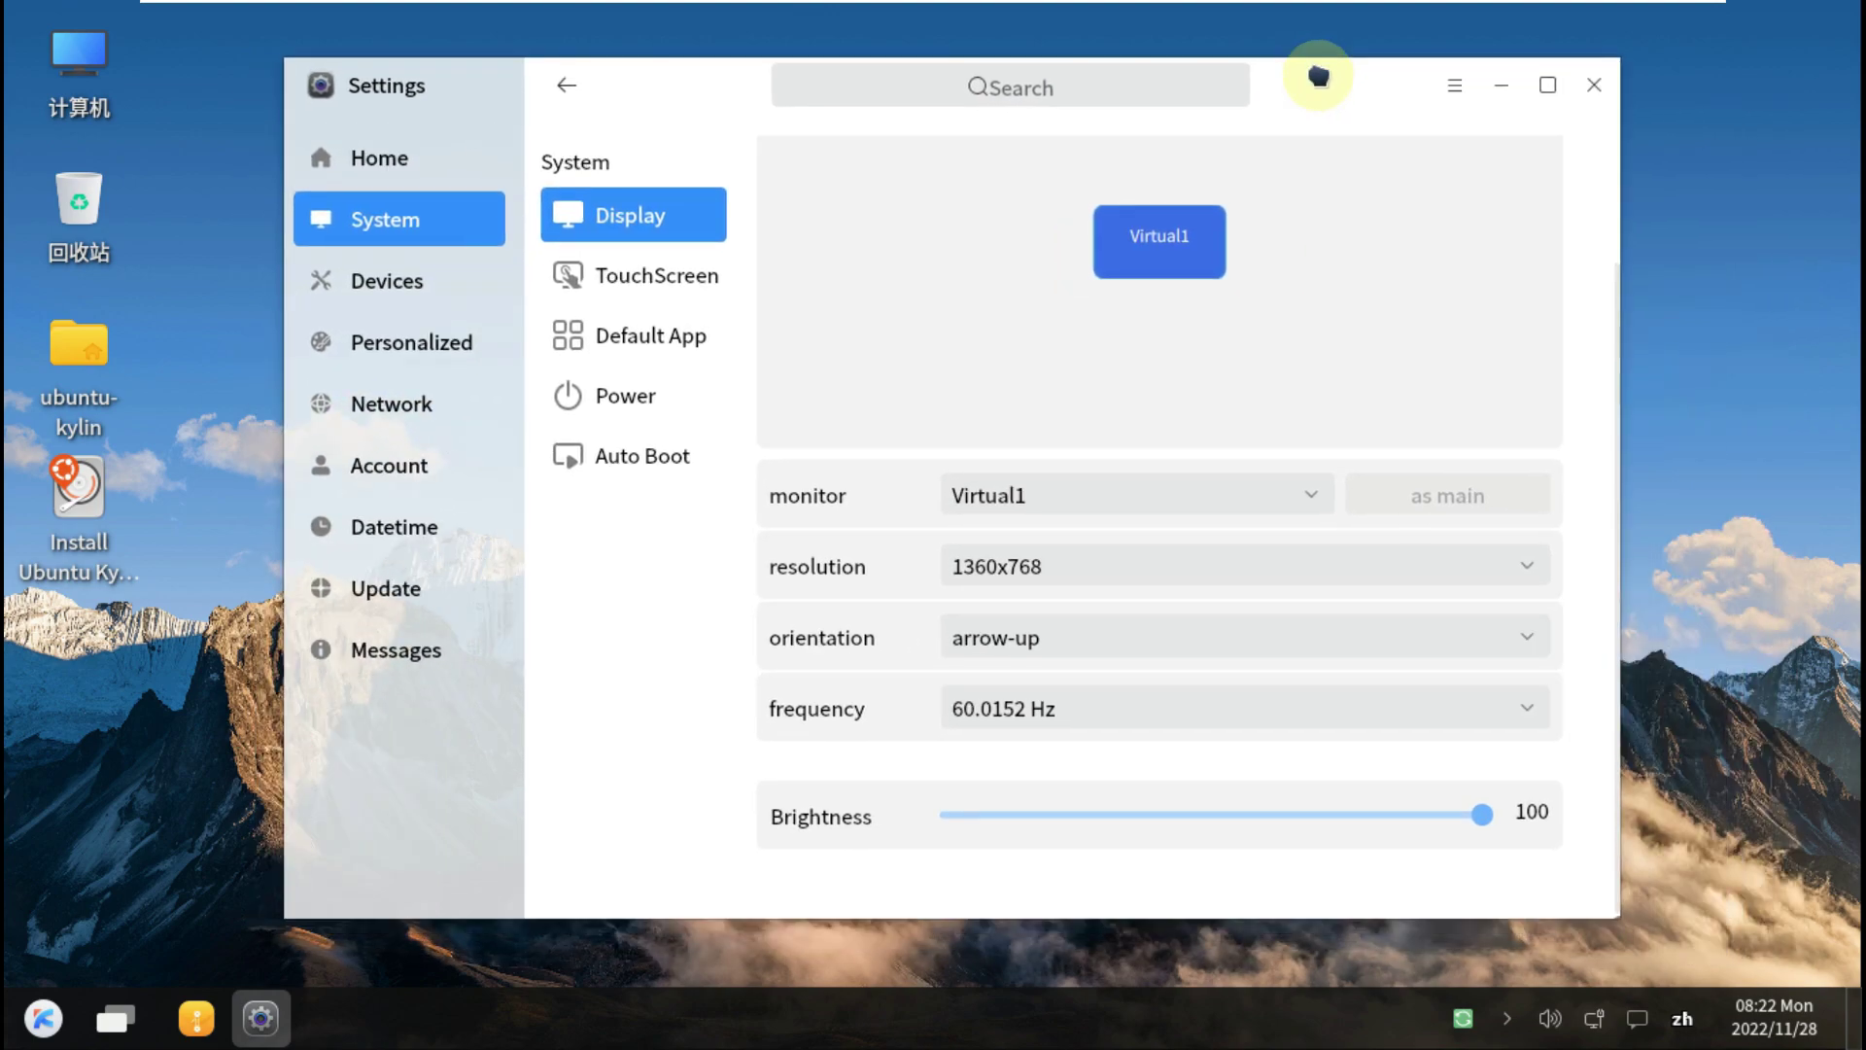
View the Settings application's version information, close it, and examine the operating system summary.
left_click(1454, 84)
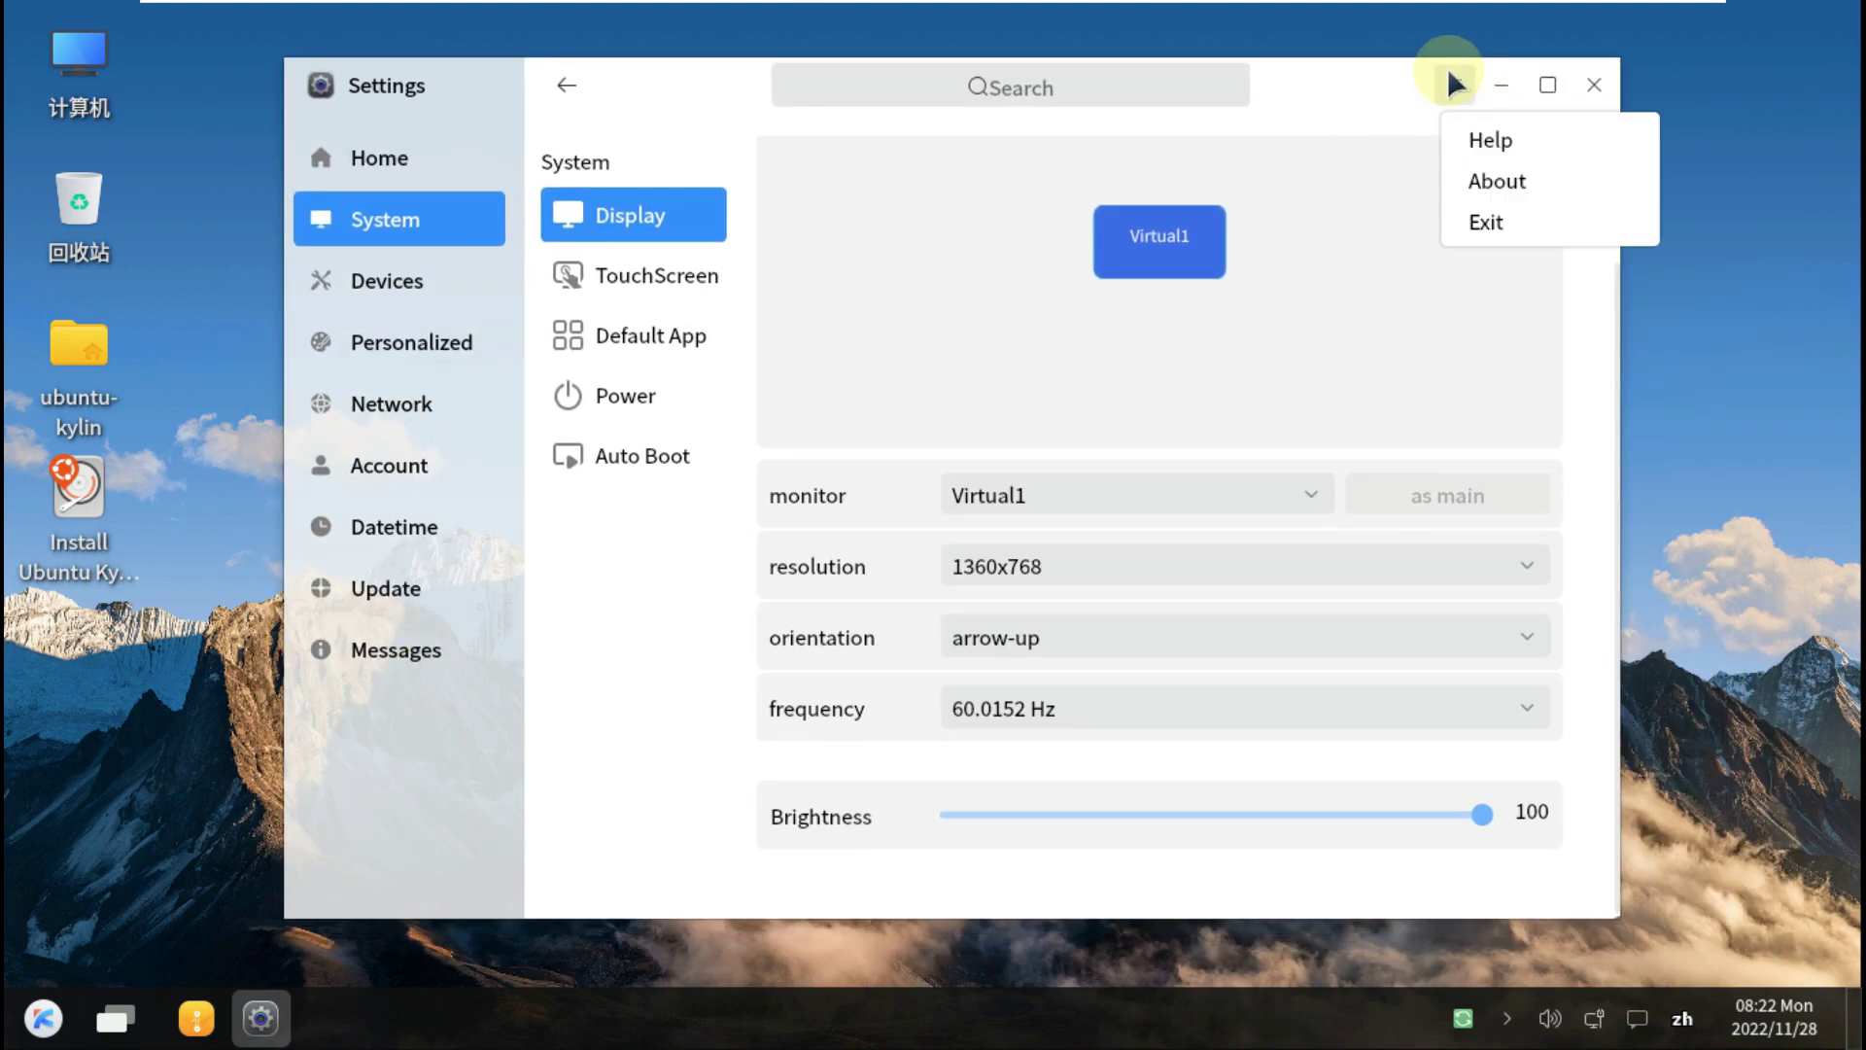
left_click(1470, 180)
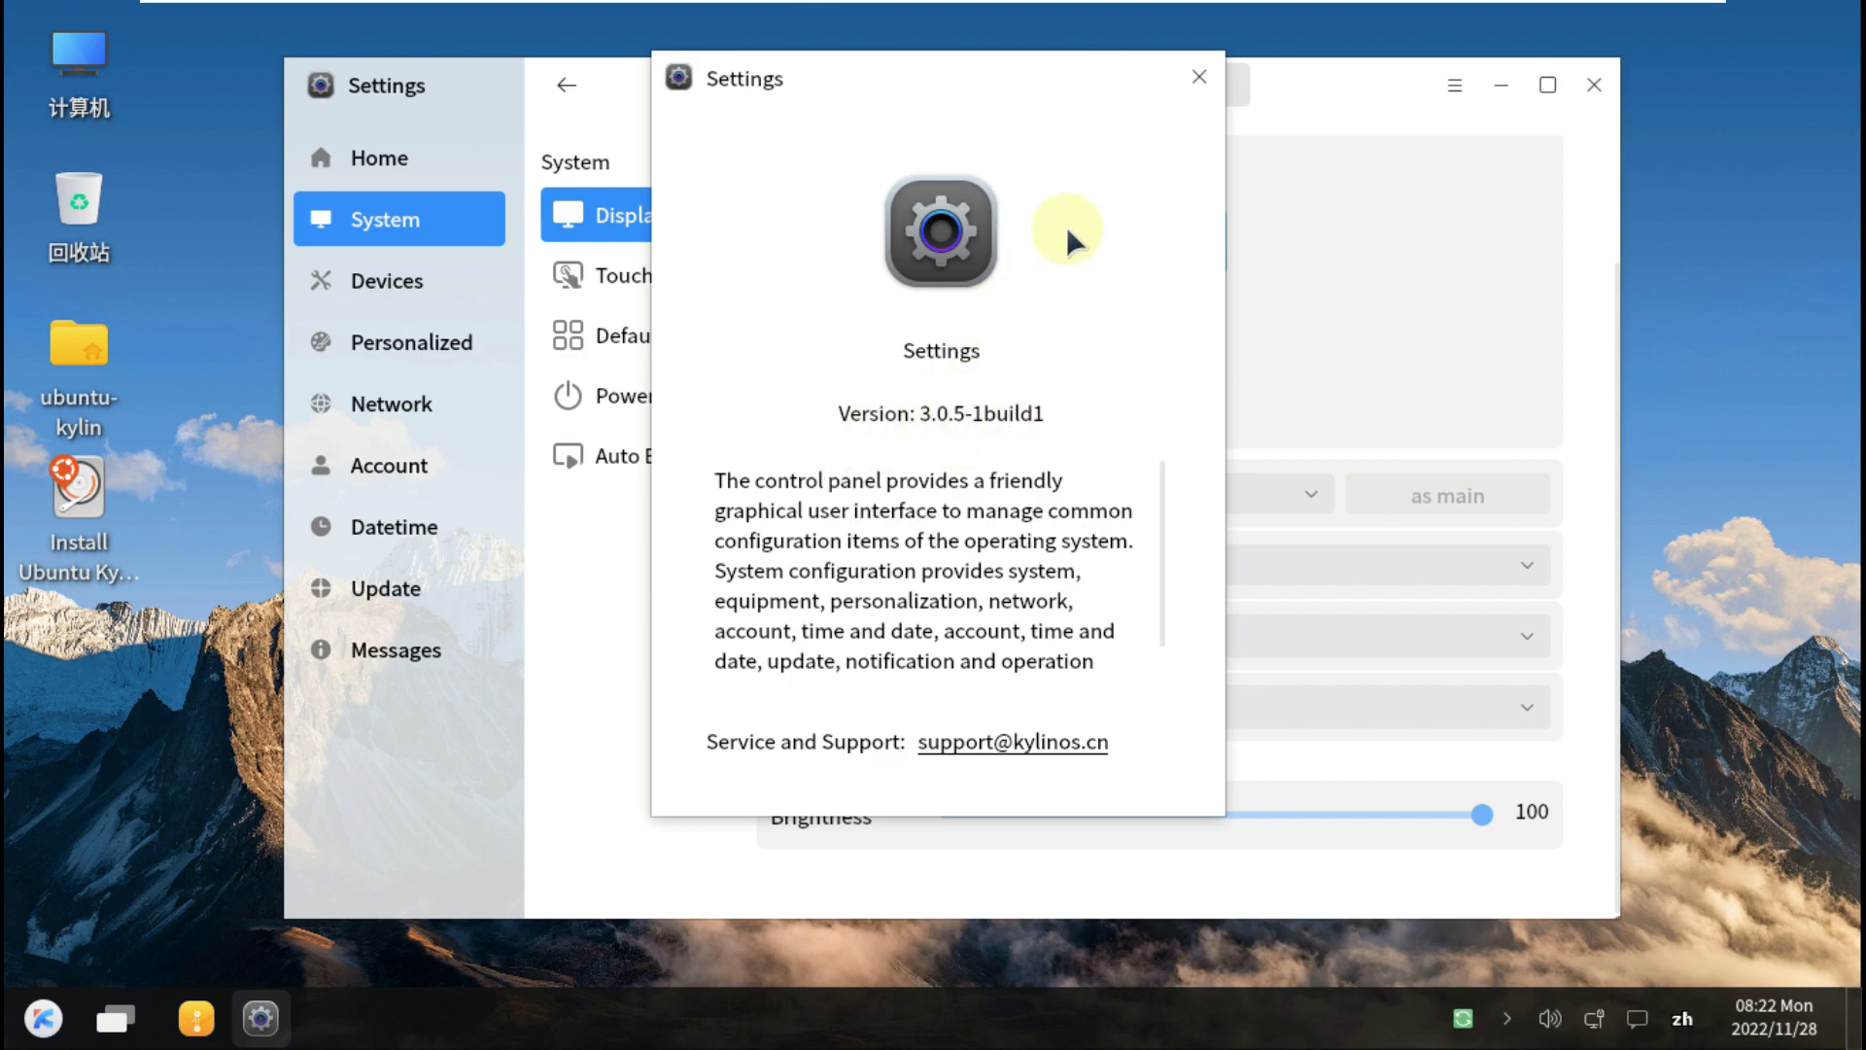
left_click(1199, 77)
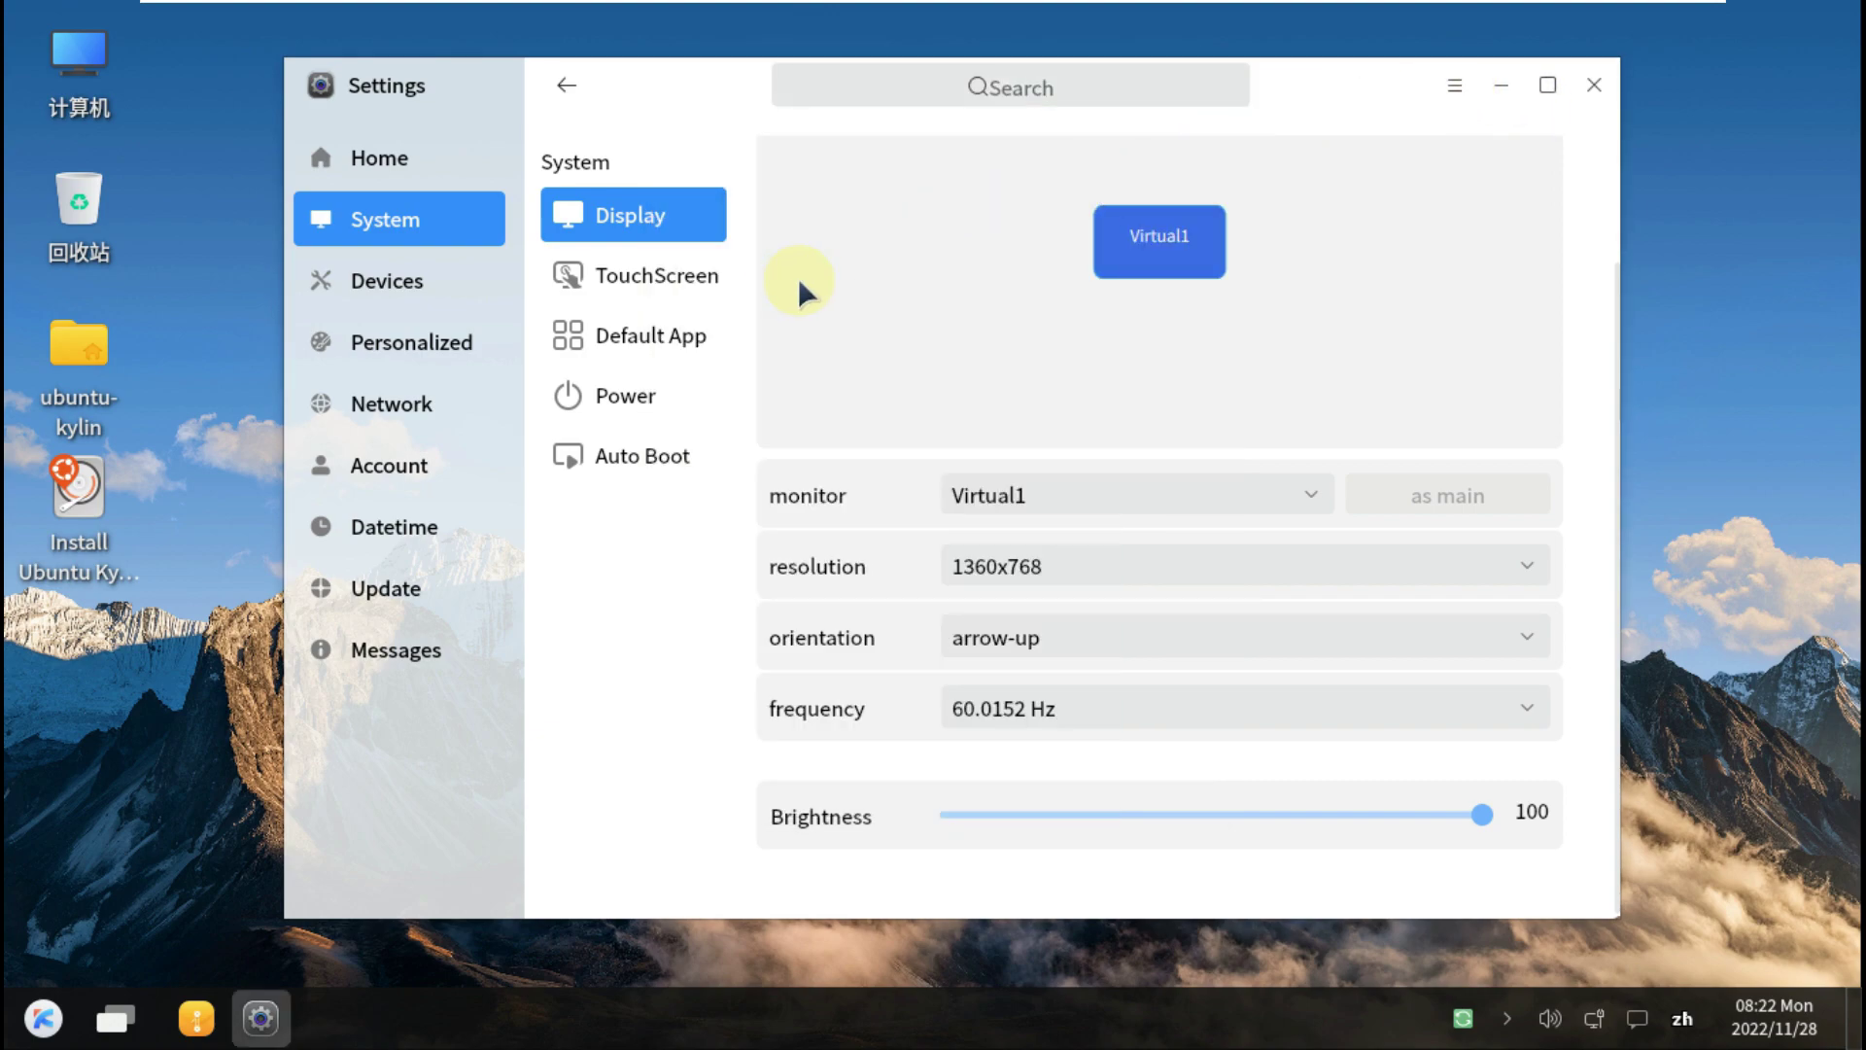
left_click(373, 645)
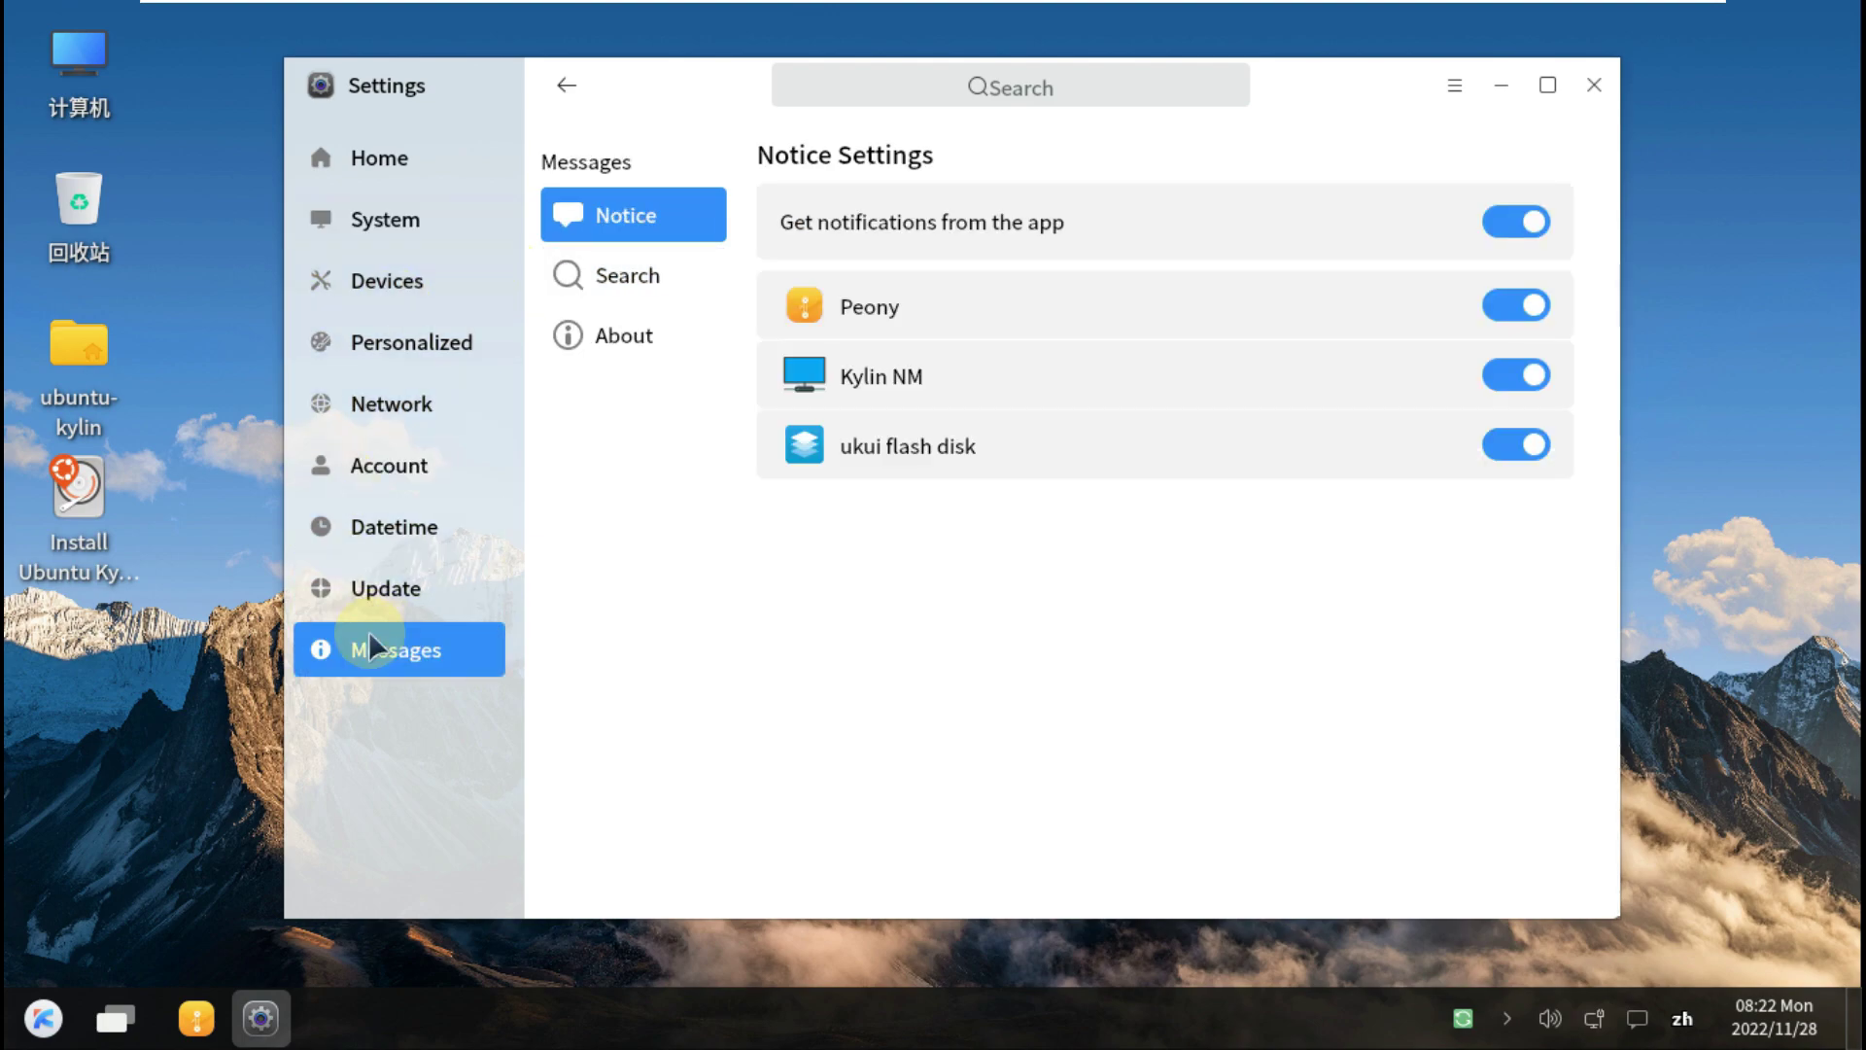
left_click(567, 350)
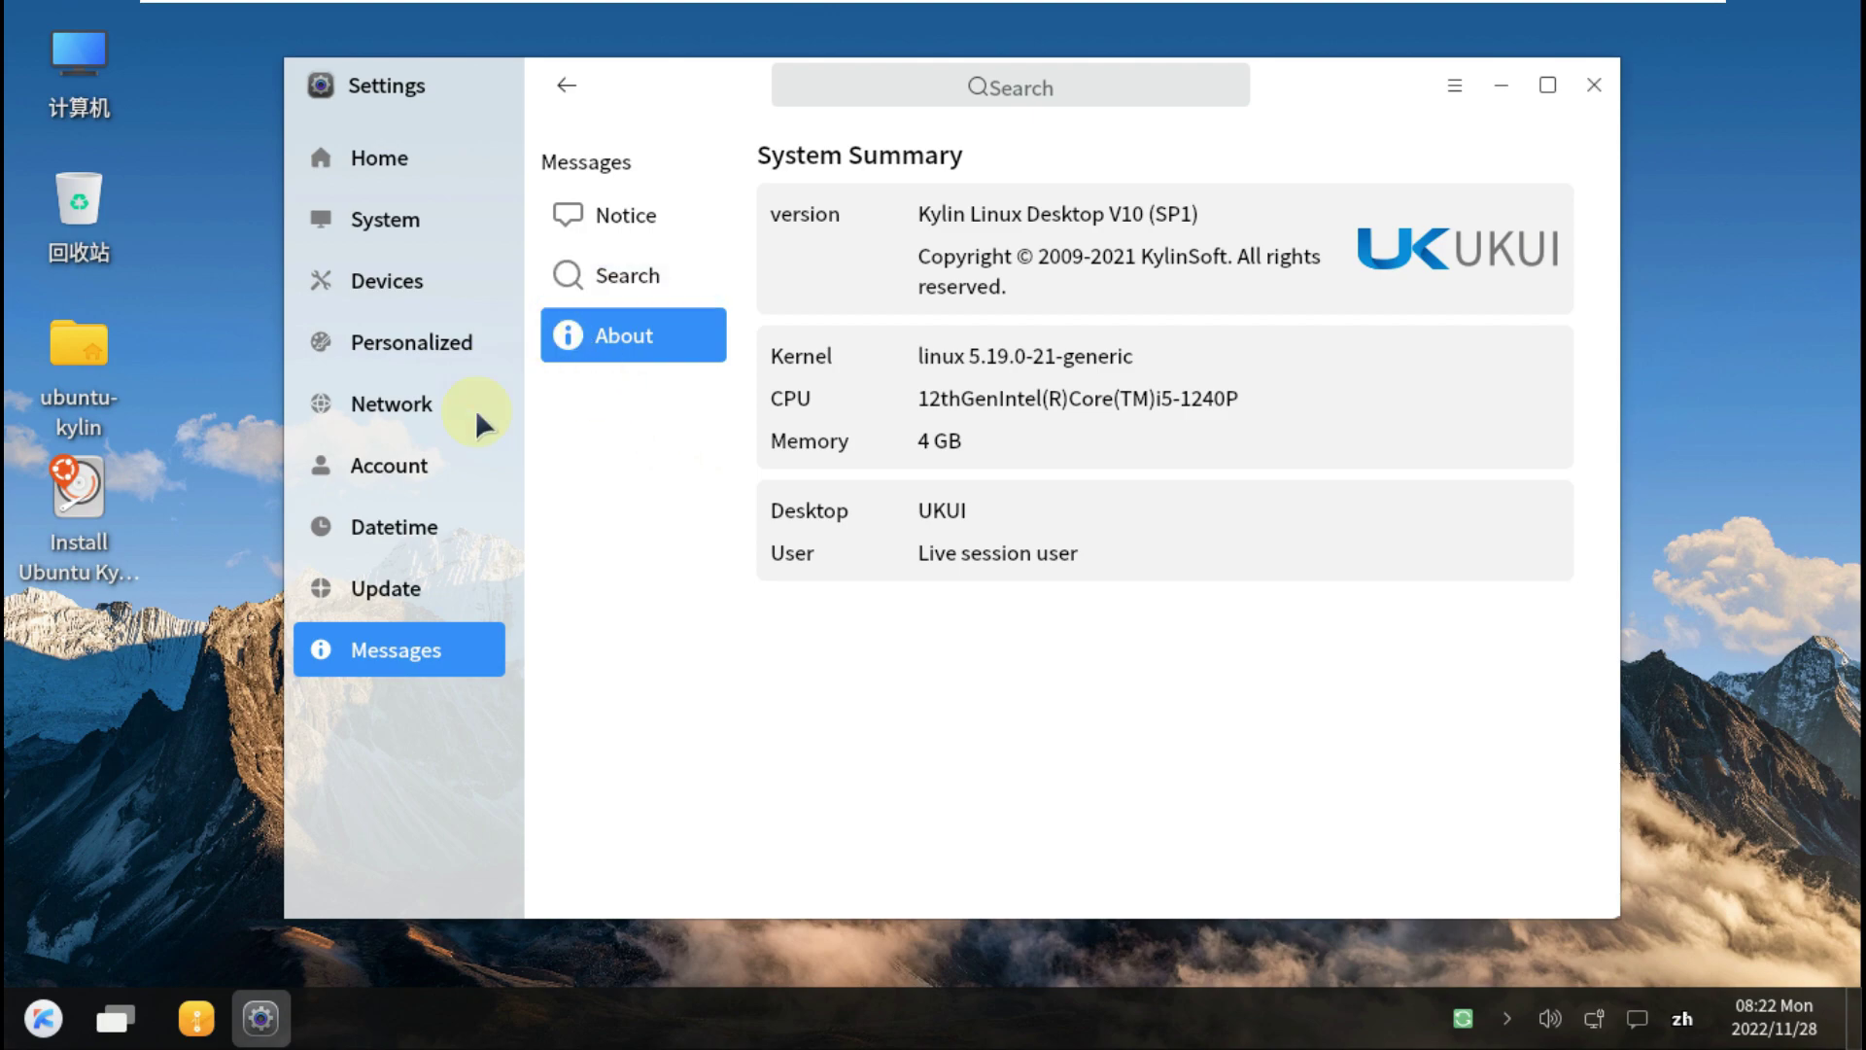
Look over the date and time, regional format and user account settings.
left_click(429, 593)
left_click(428, 562)
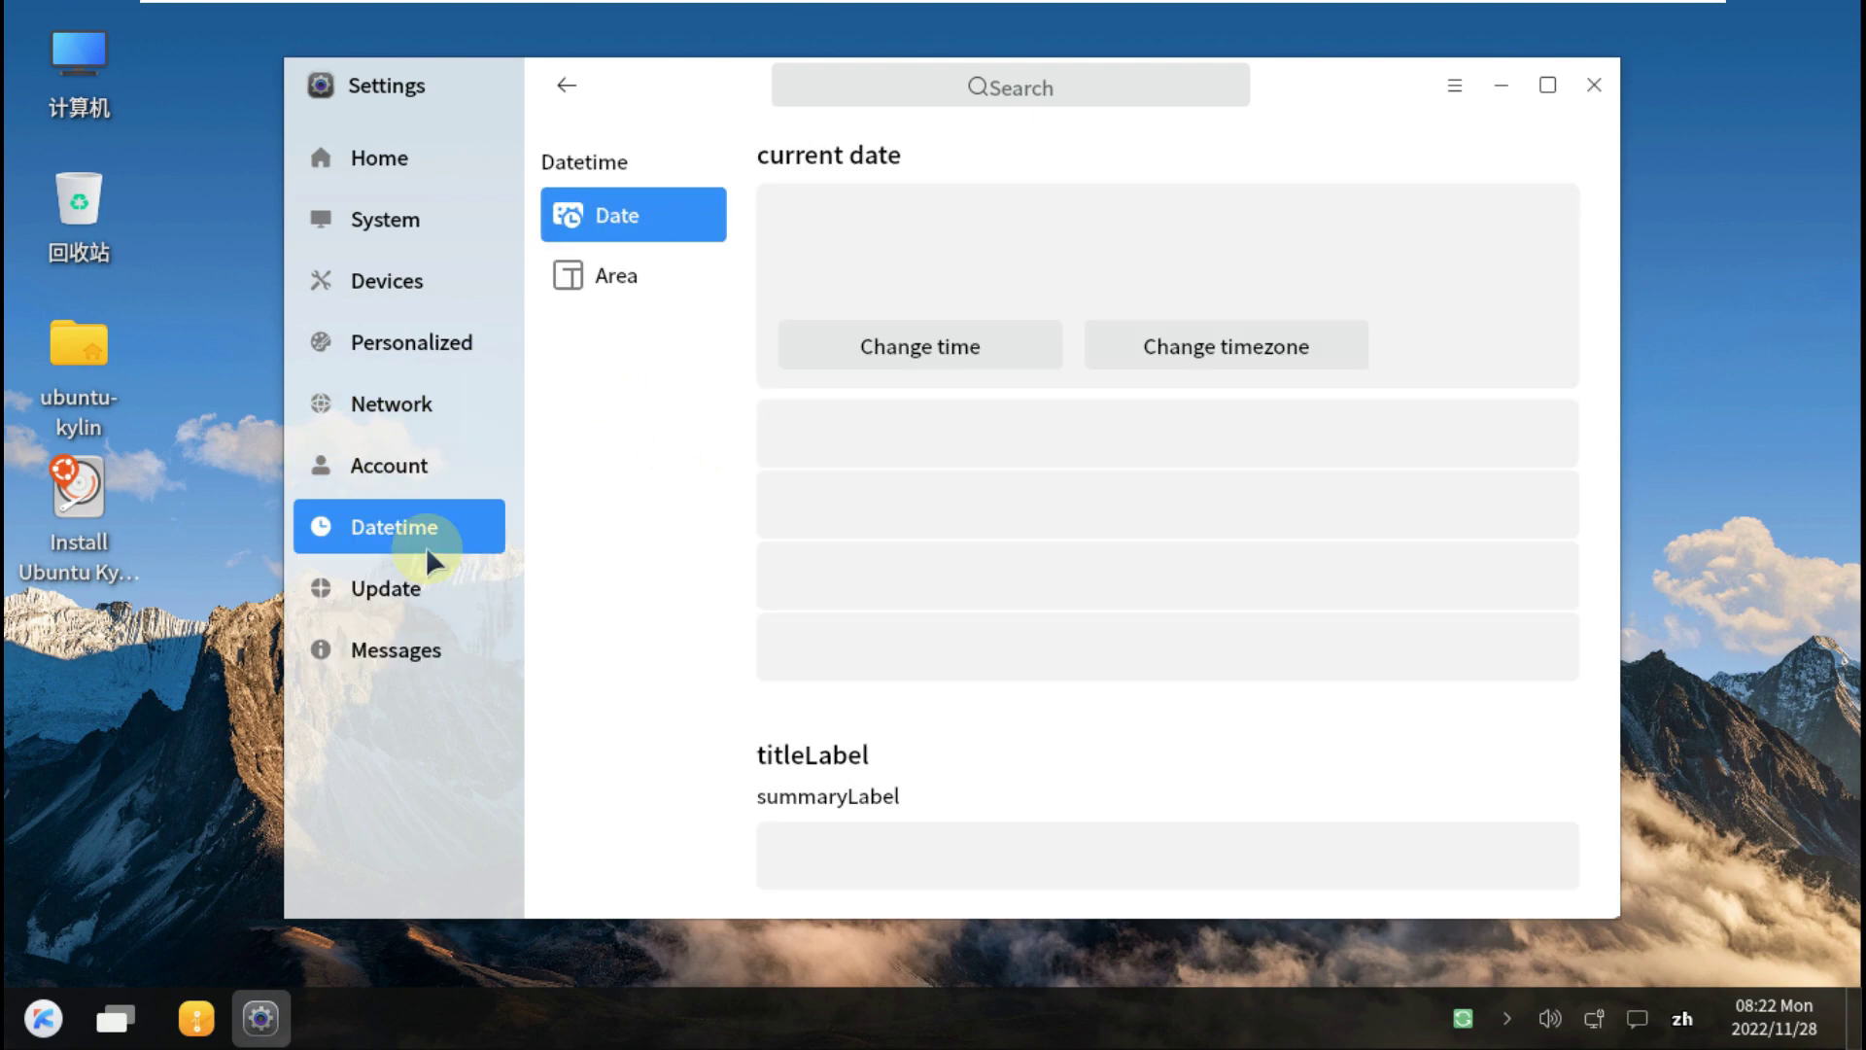
left_click(565, 291)
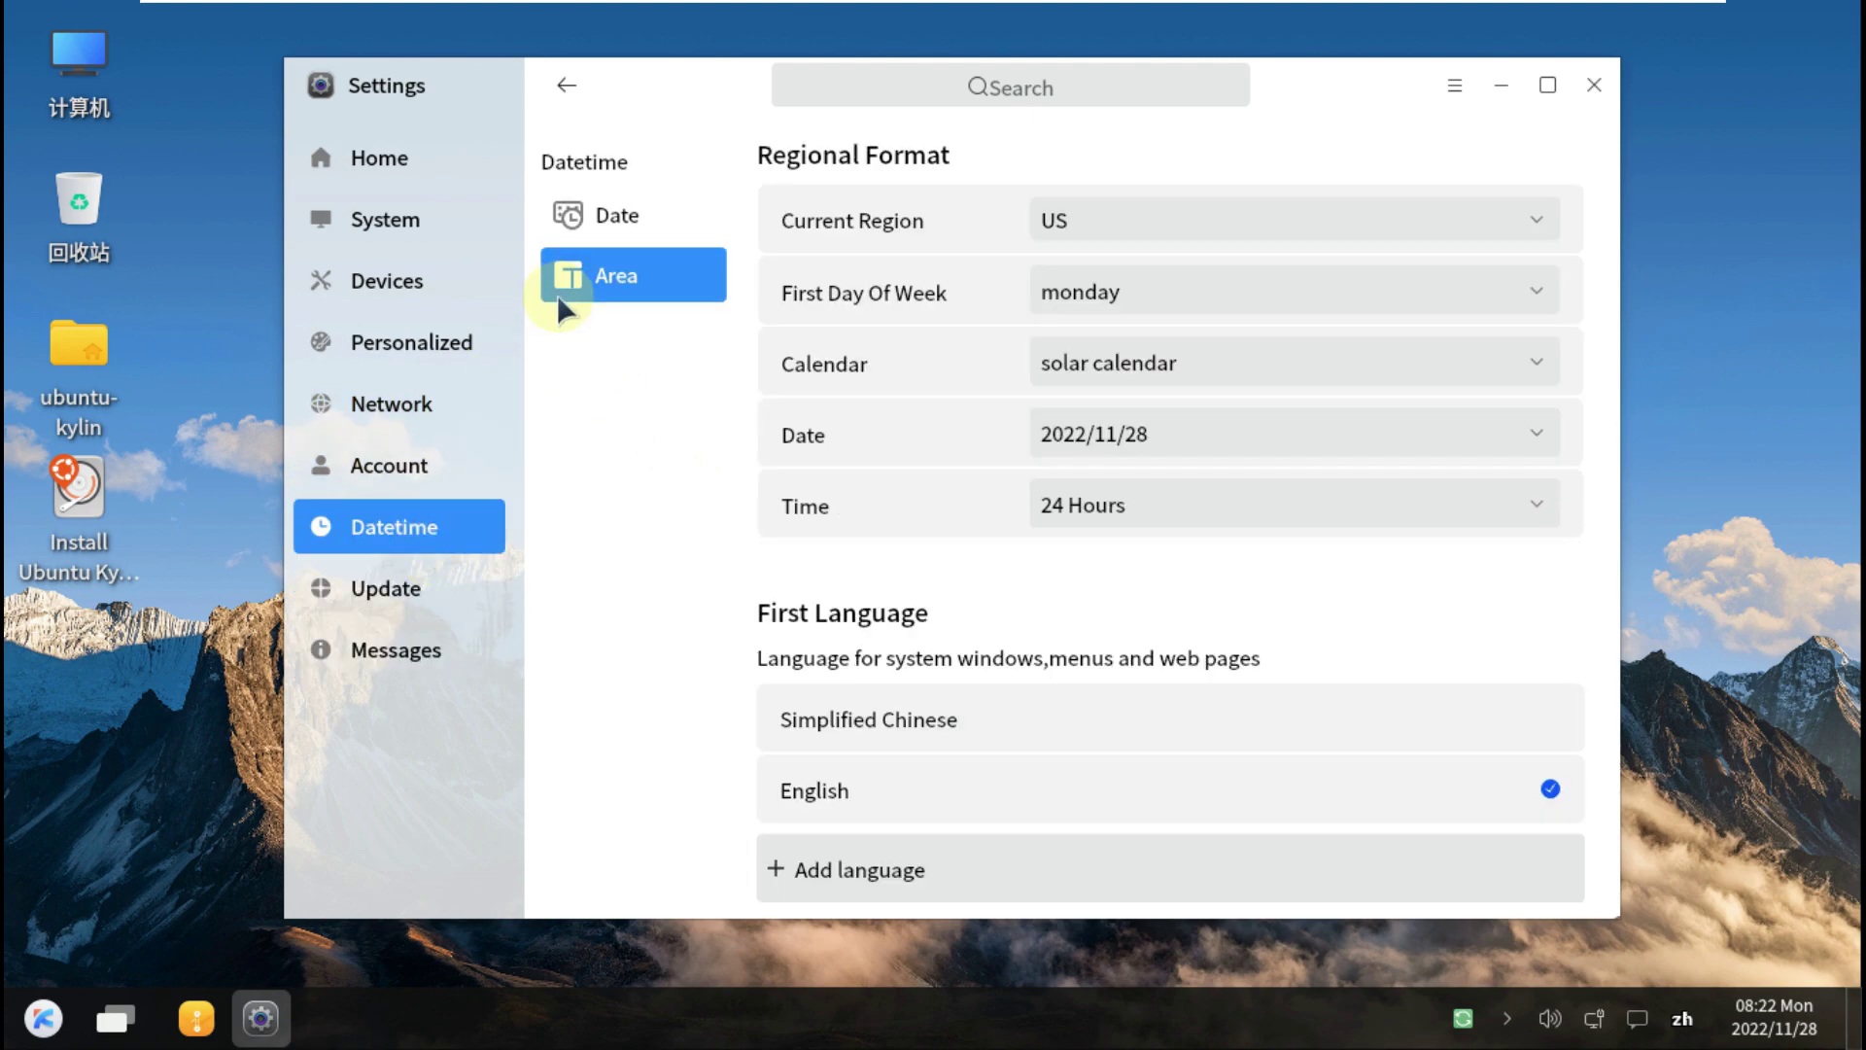
left_click(385, 473)
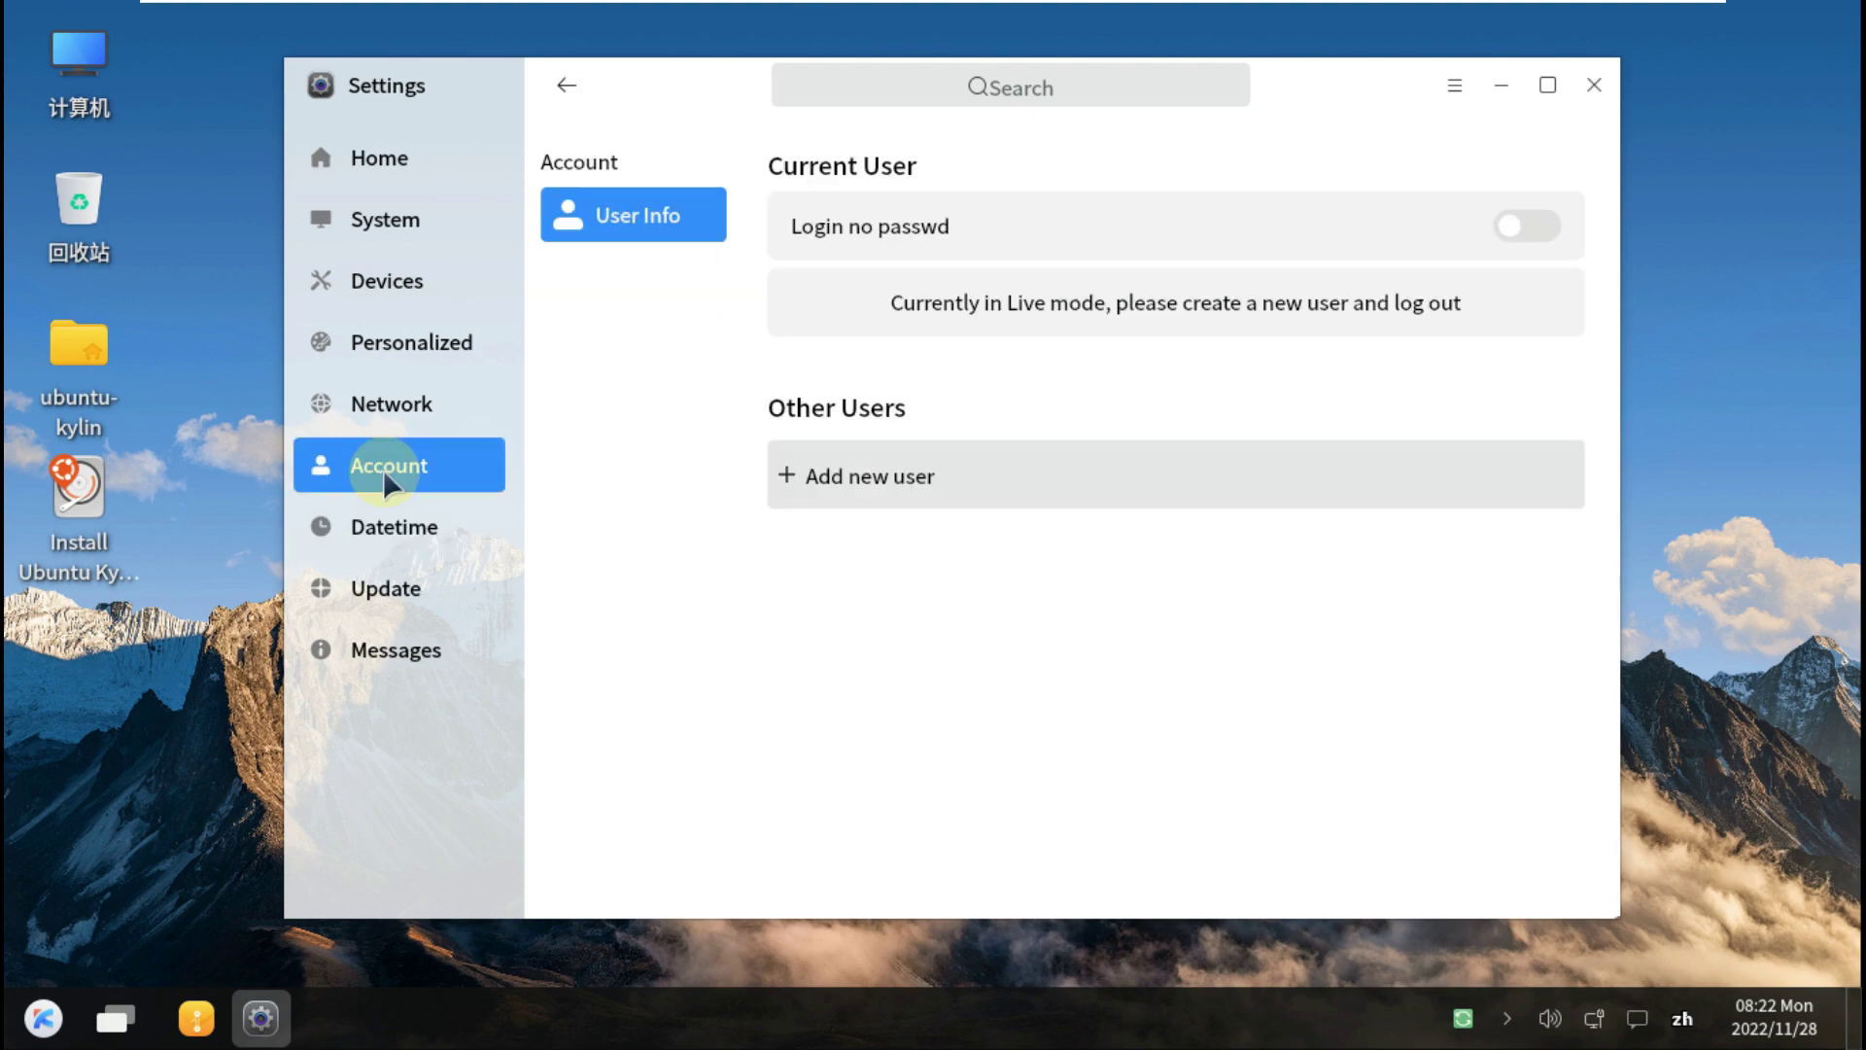
Look over the network connection, VPN and proxy settings.
left_click(387, 389)
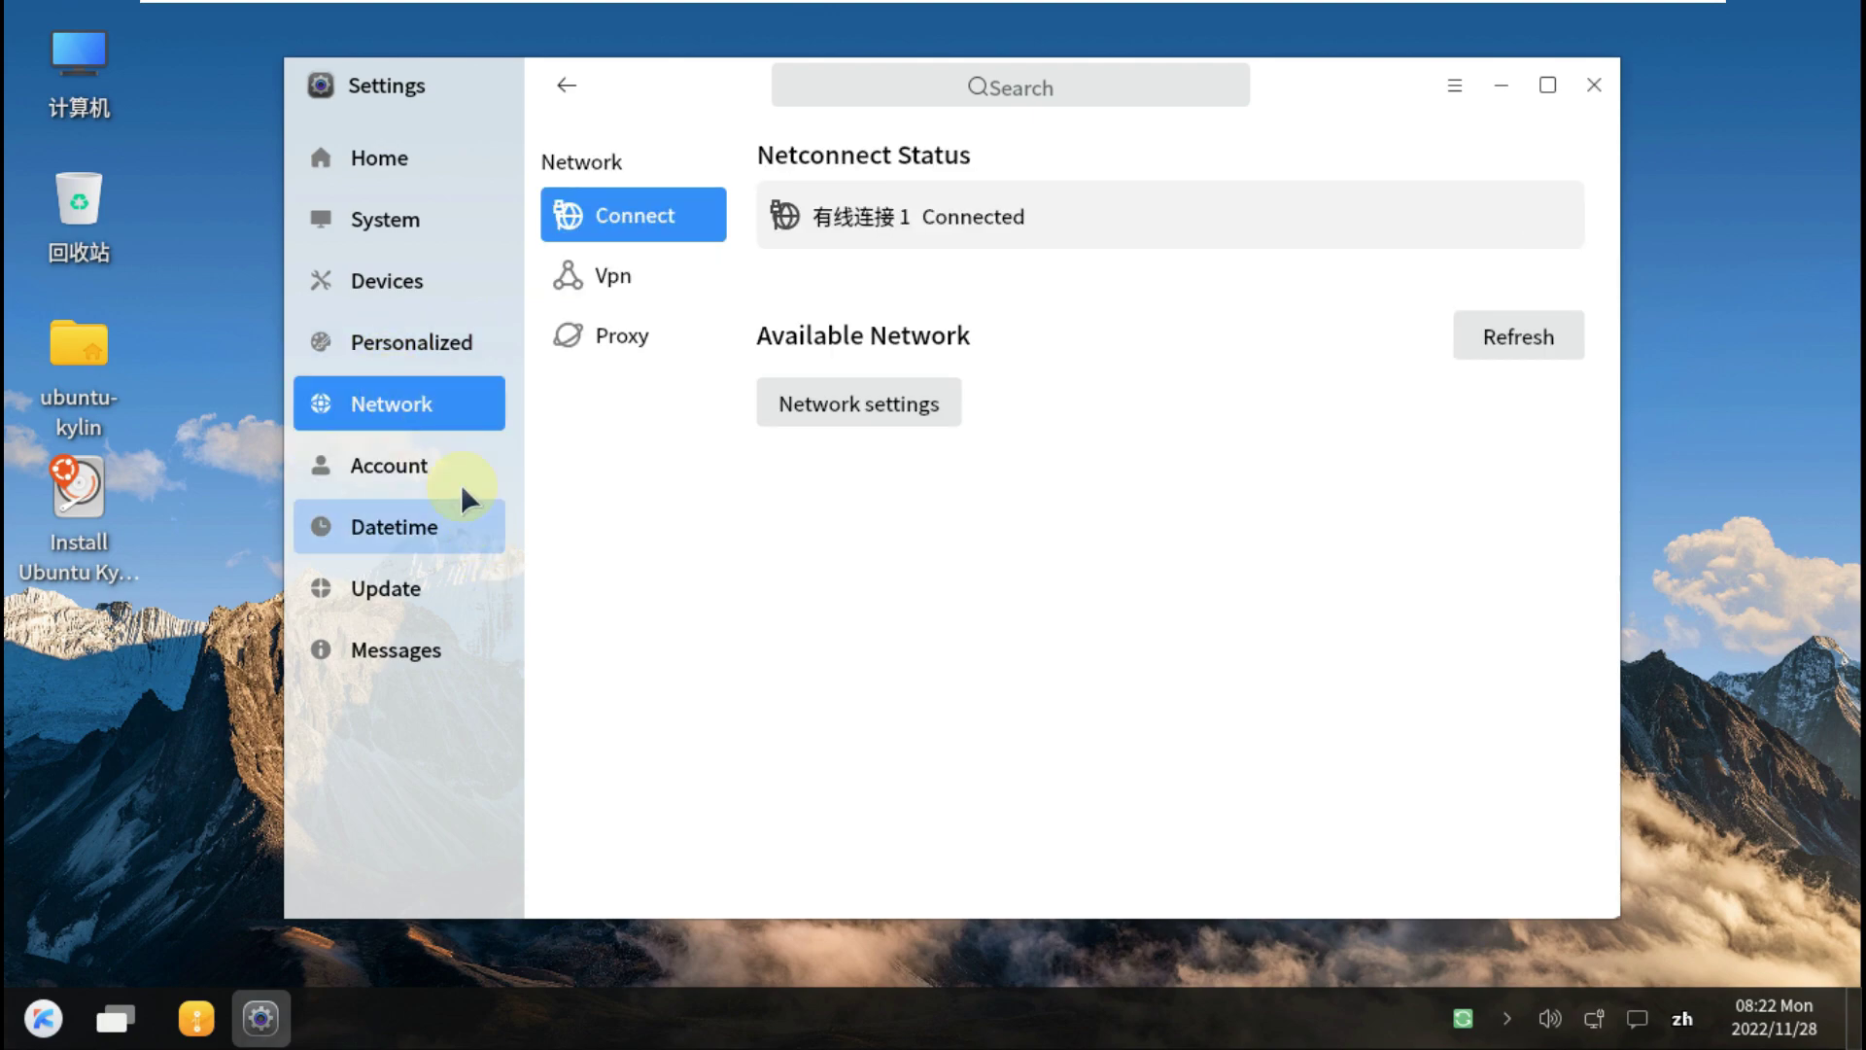
left_click(642, 280)
left_click(651, 362)
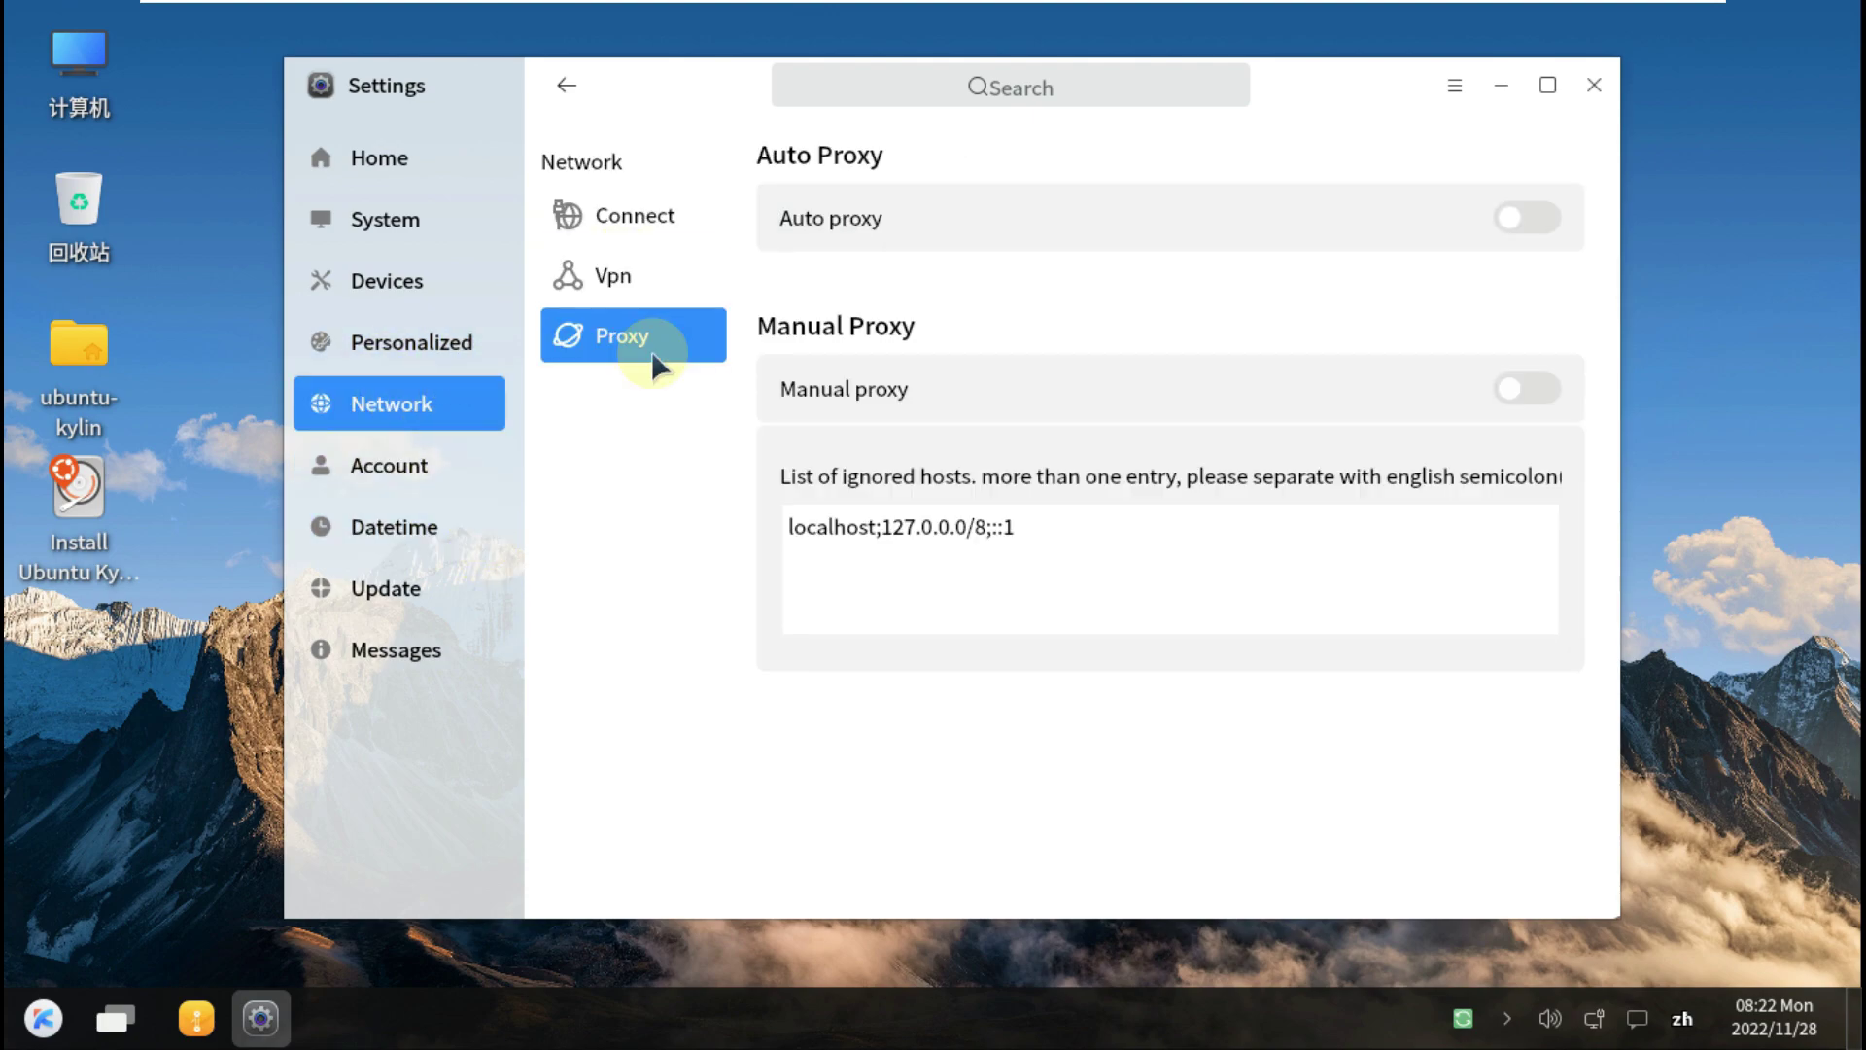
Look through the personalization settings for desktop icons, screensaver, fonts, screen lock, theme and background.
left_click(464, 340)
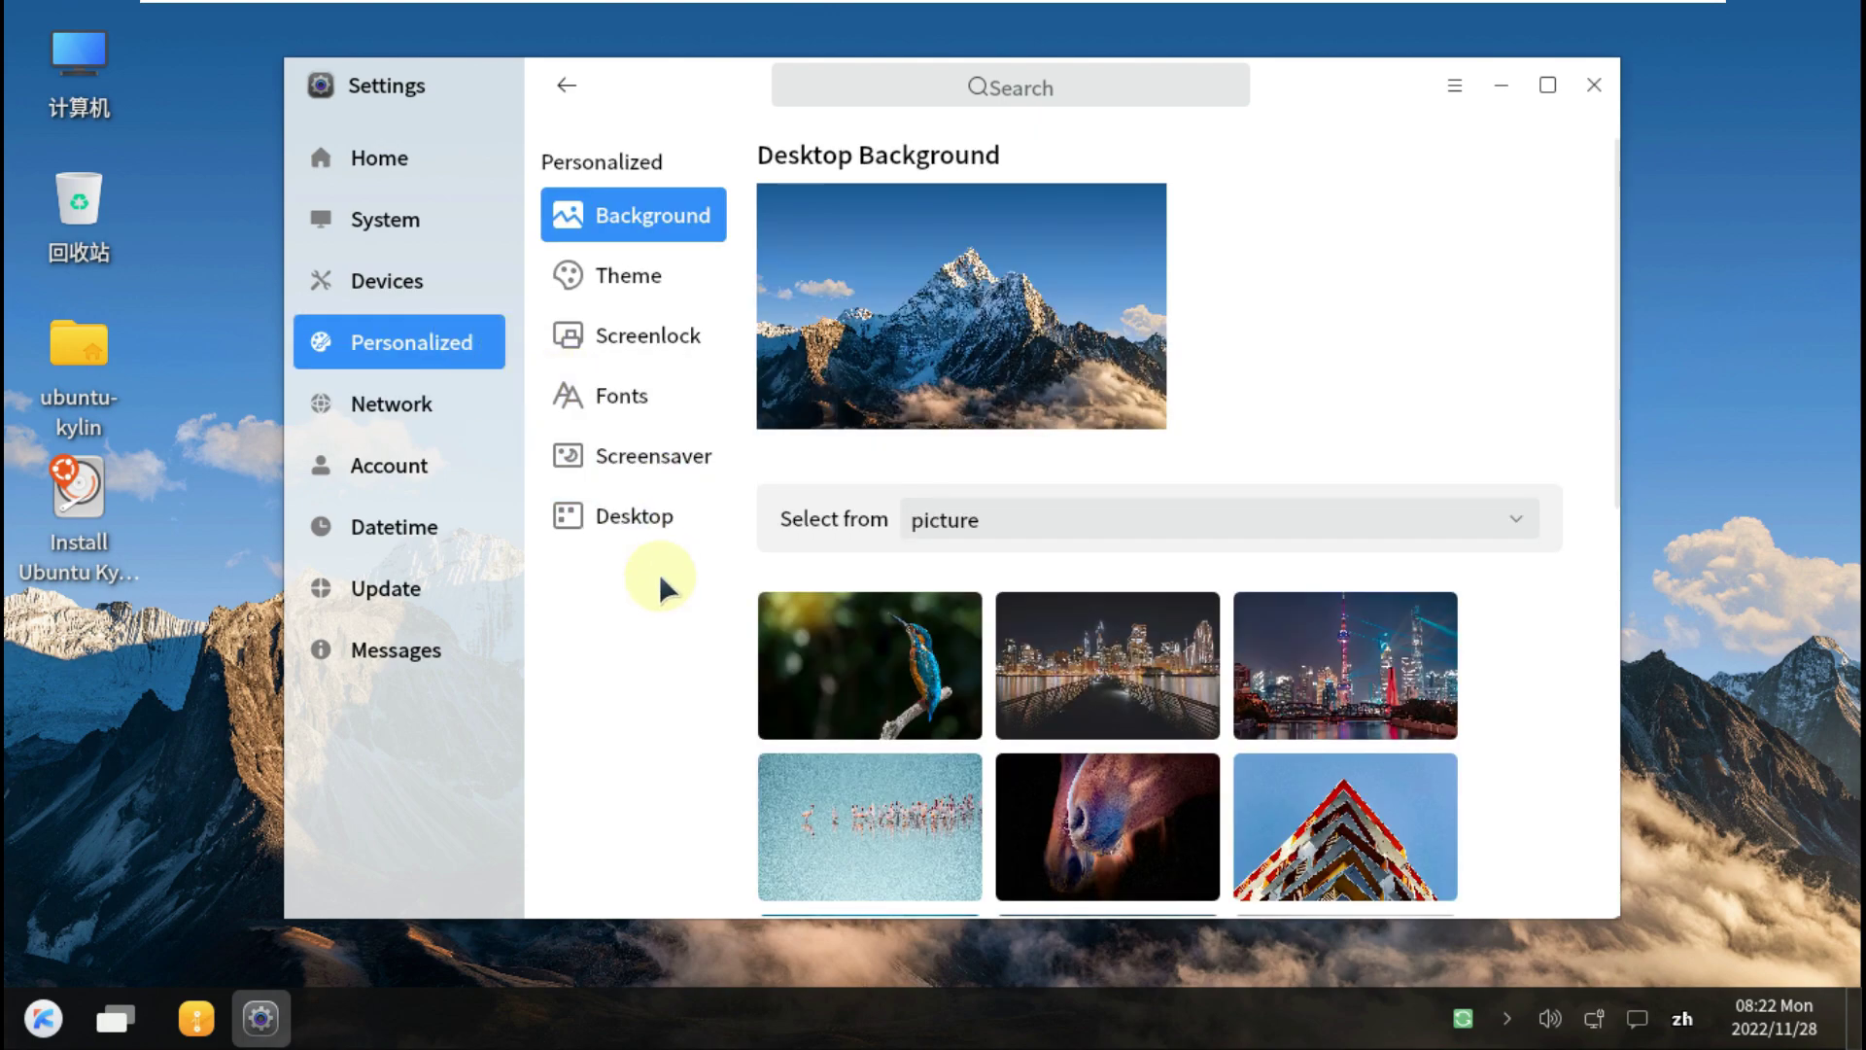
left_click(637, 521)
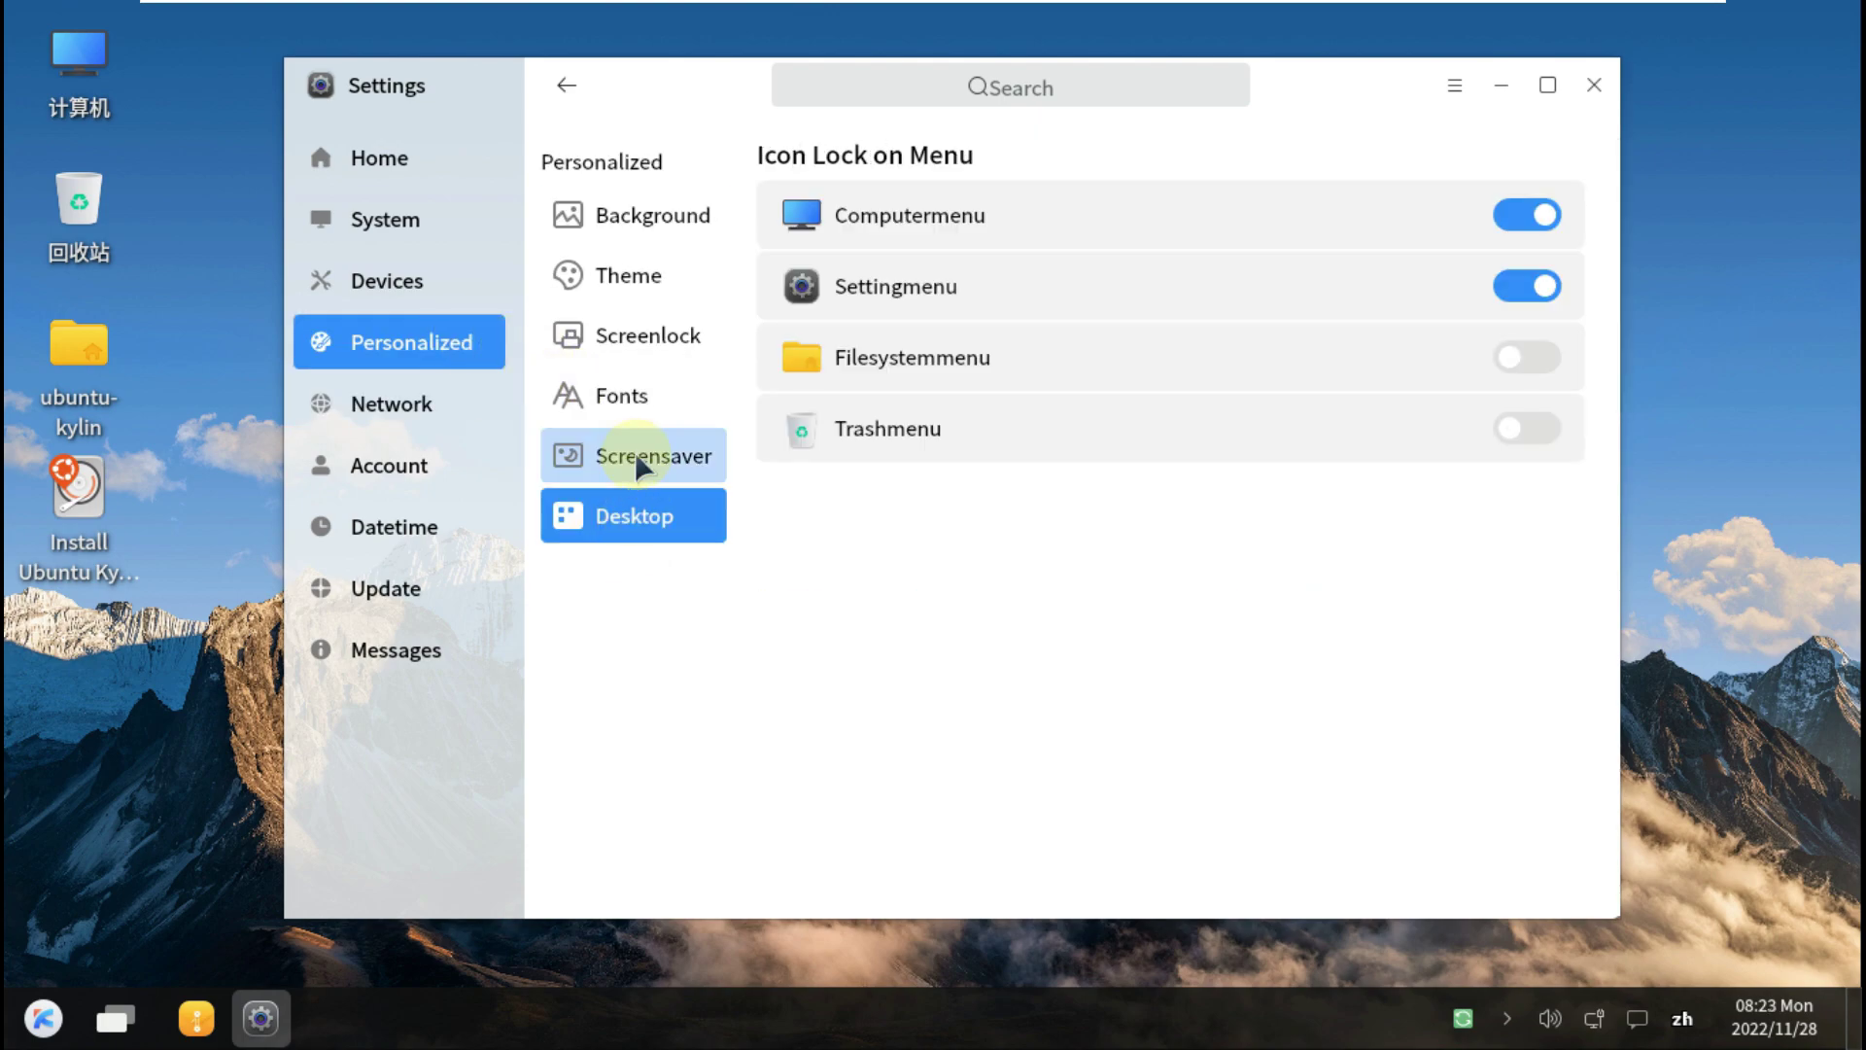
left_click(639, 466)
left_click(638, 389)
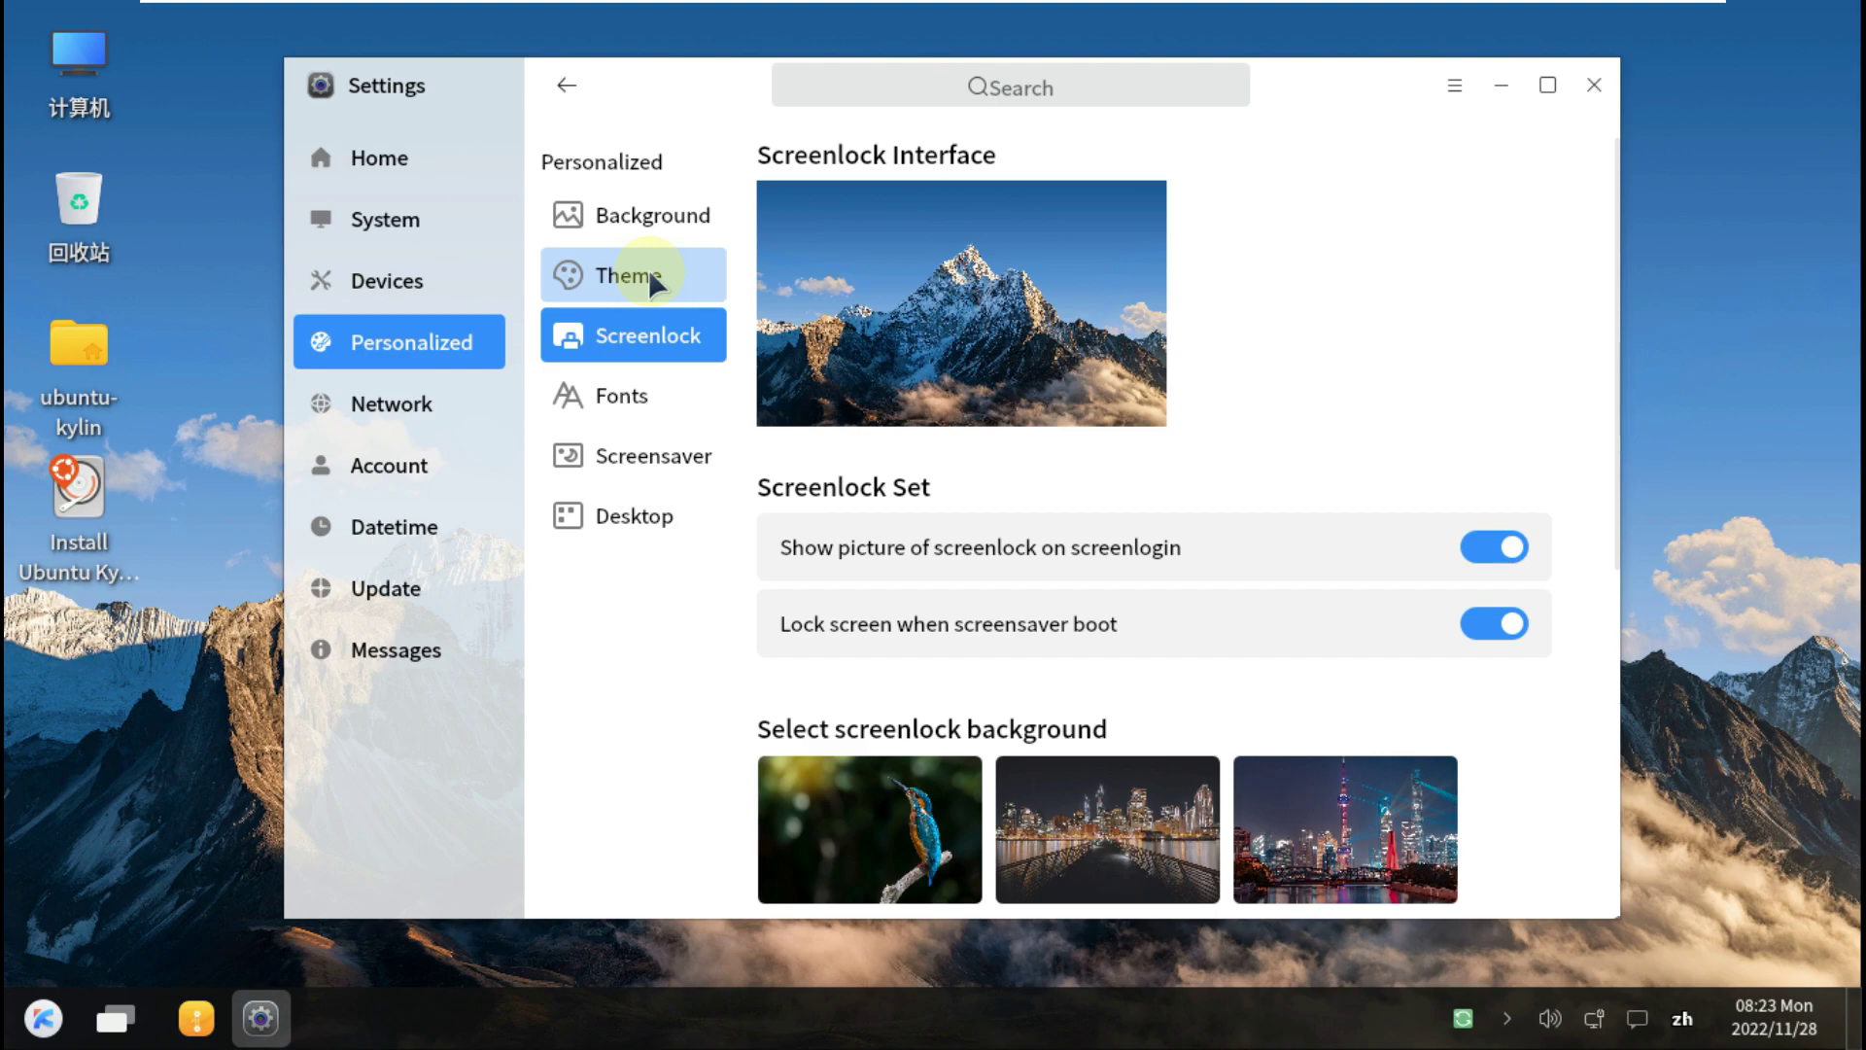
left_click(651, 277)
left_click(647, 212)
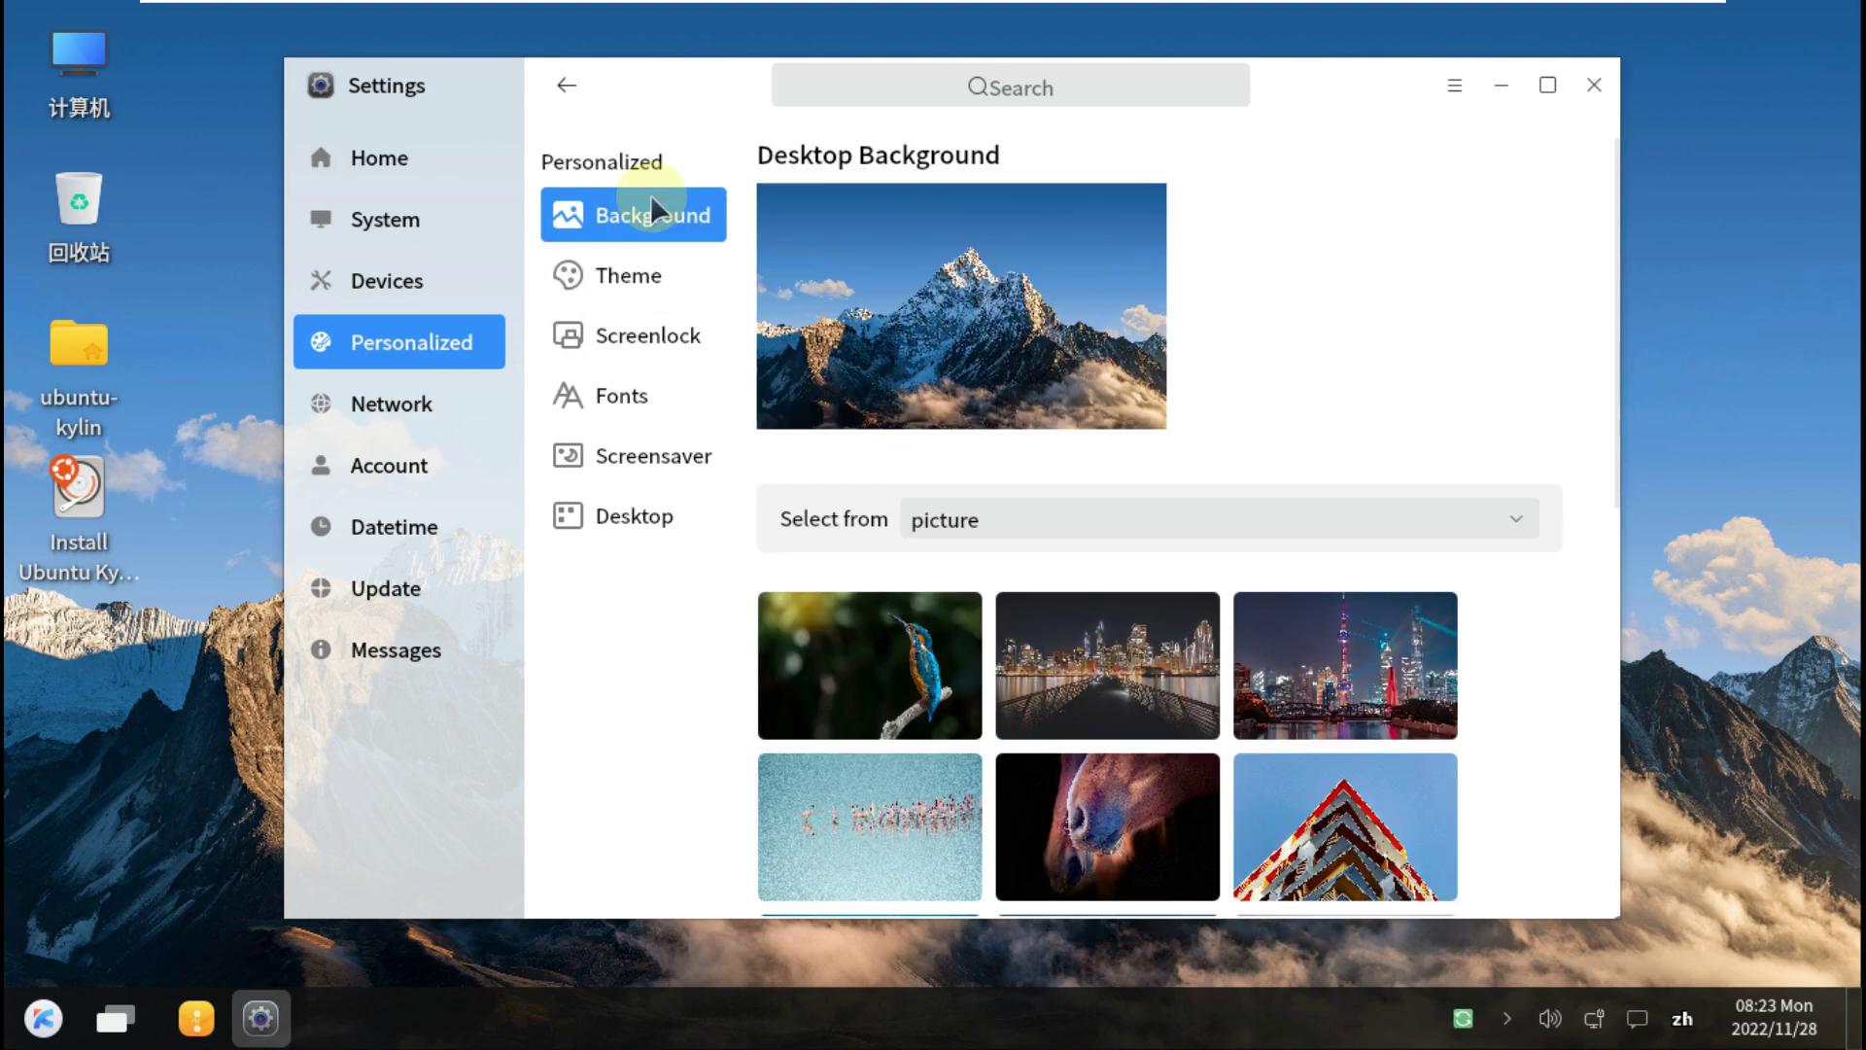
Look through the device settings for printer, mouse, keyboard, shortcuts and audio.
left_click(466, 282)
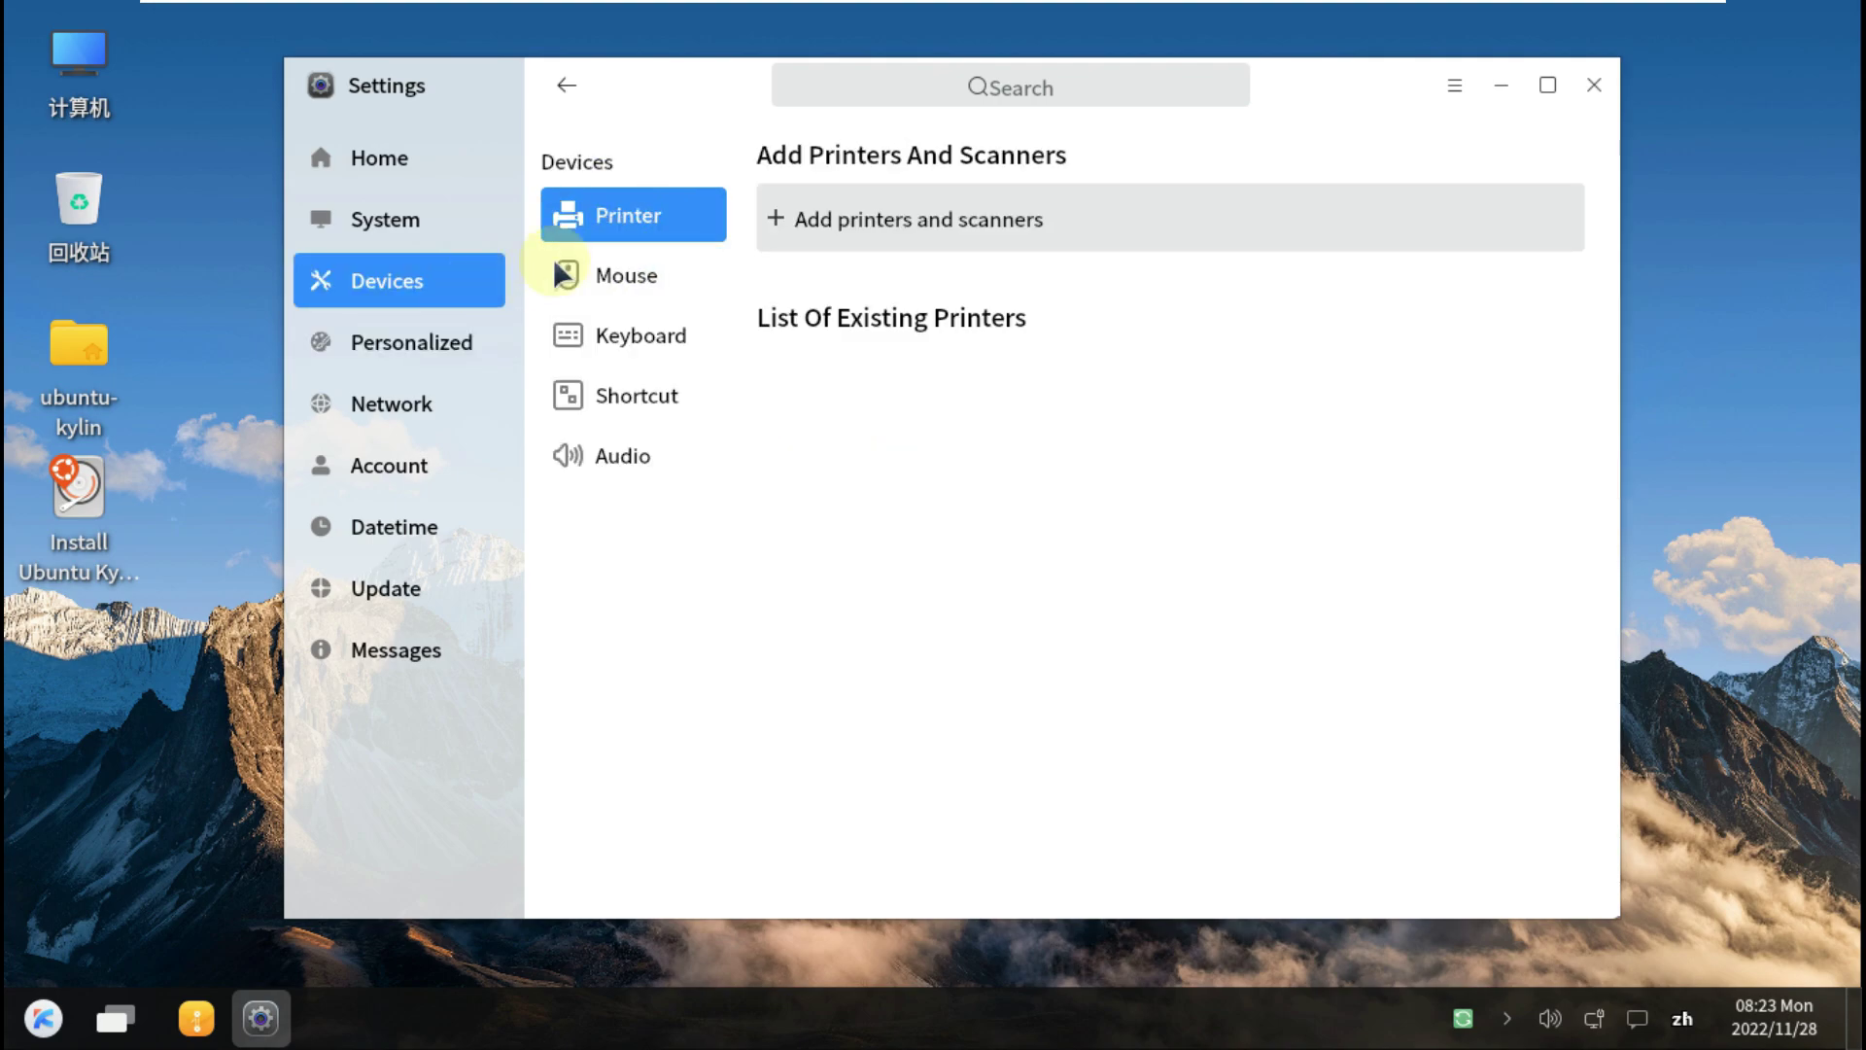
left_click(607, 273)
left_click(606, 334)
left_click(614, 393)
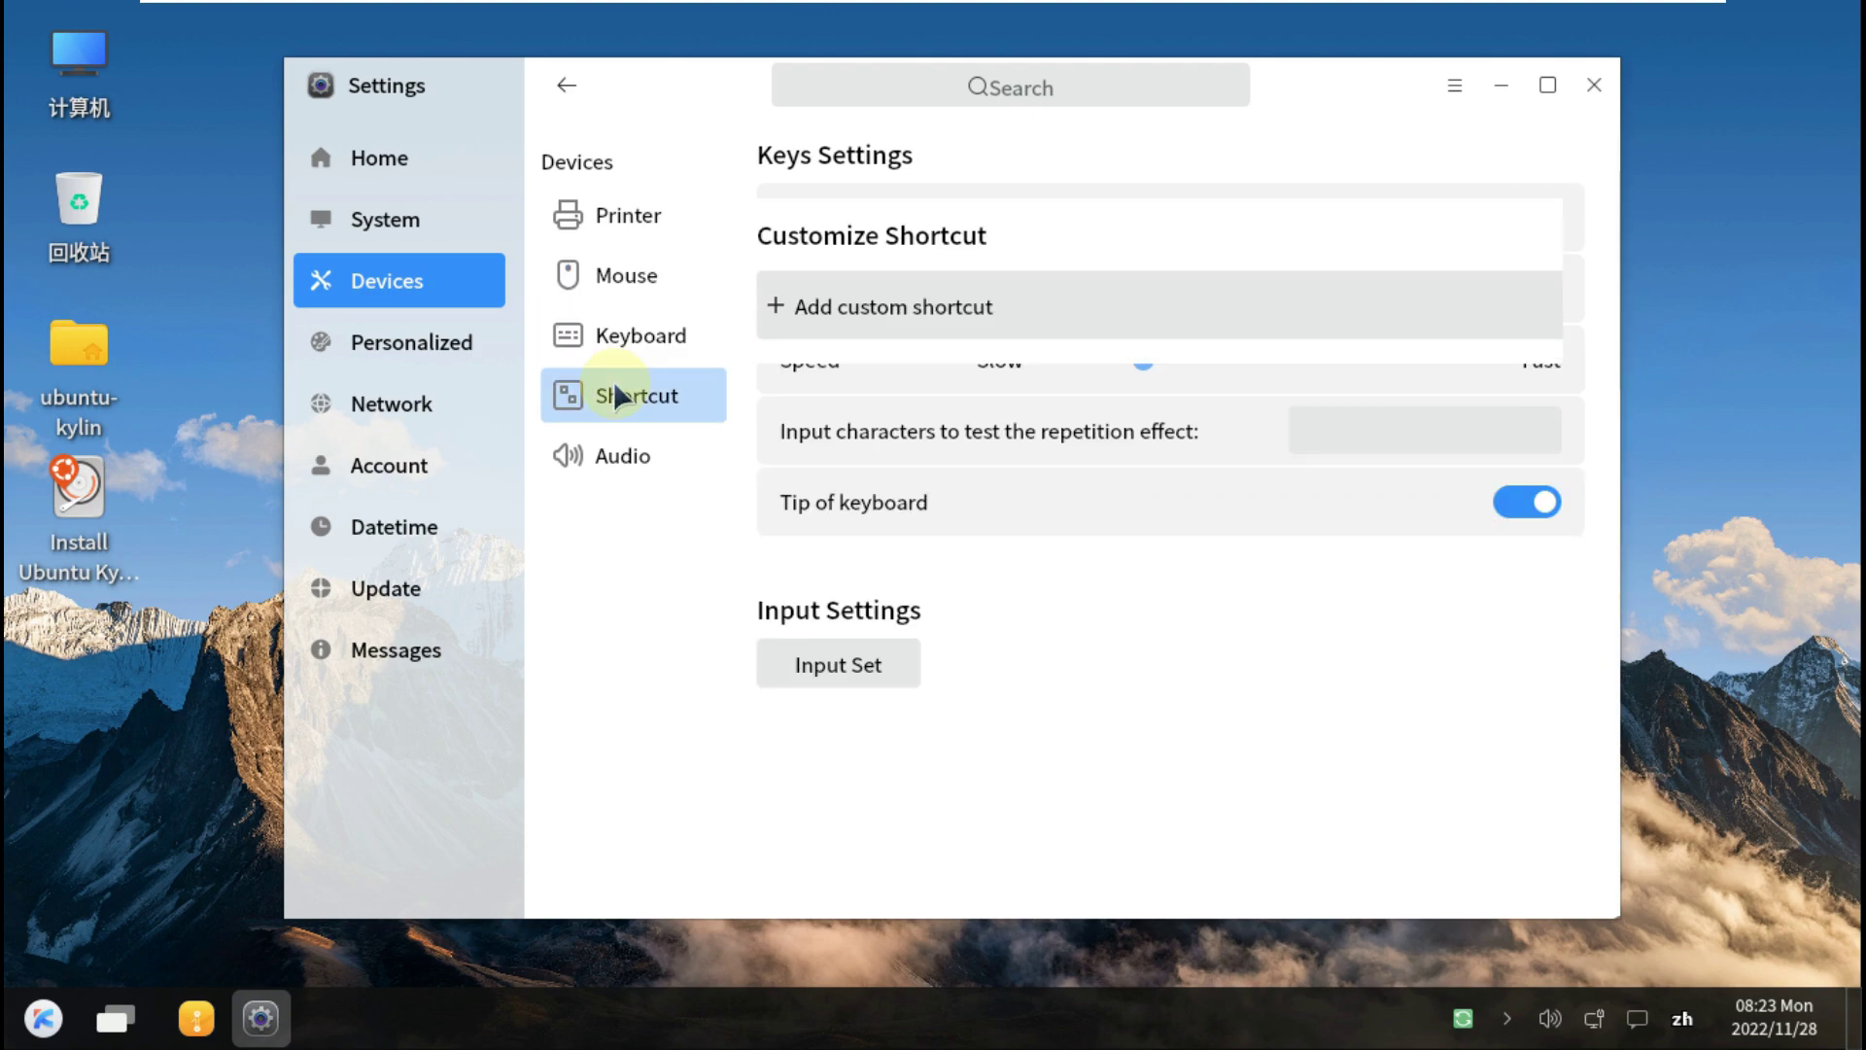
left_click(616, 458)
Look through the system settings for touch screen, default applications, power and automatic startup.
left_click(468, 216)
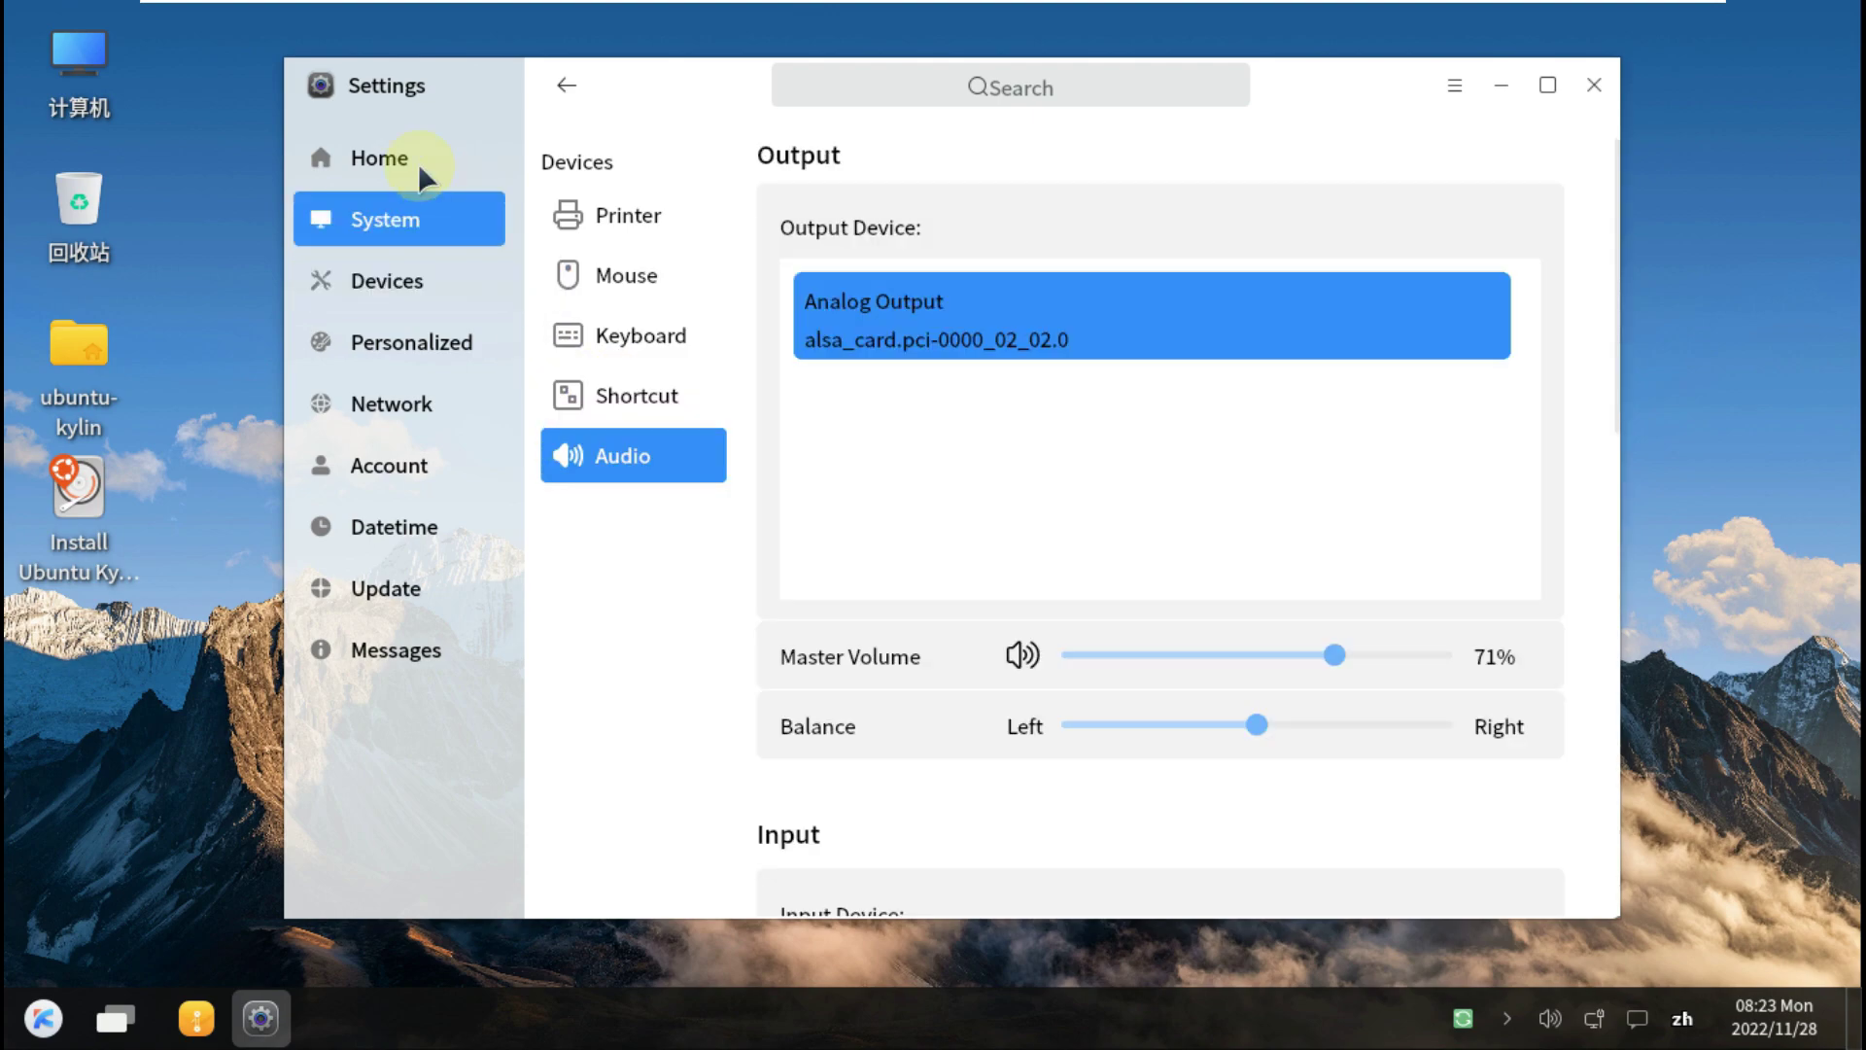
left_click(638, 276)
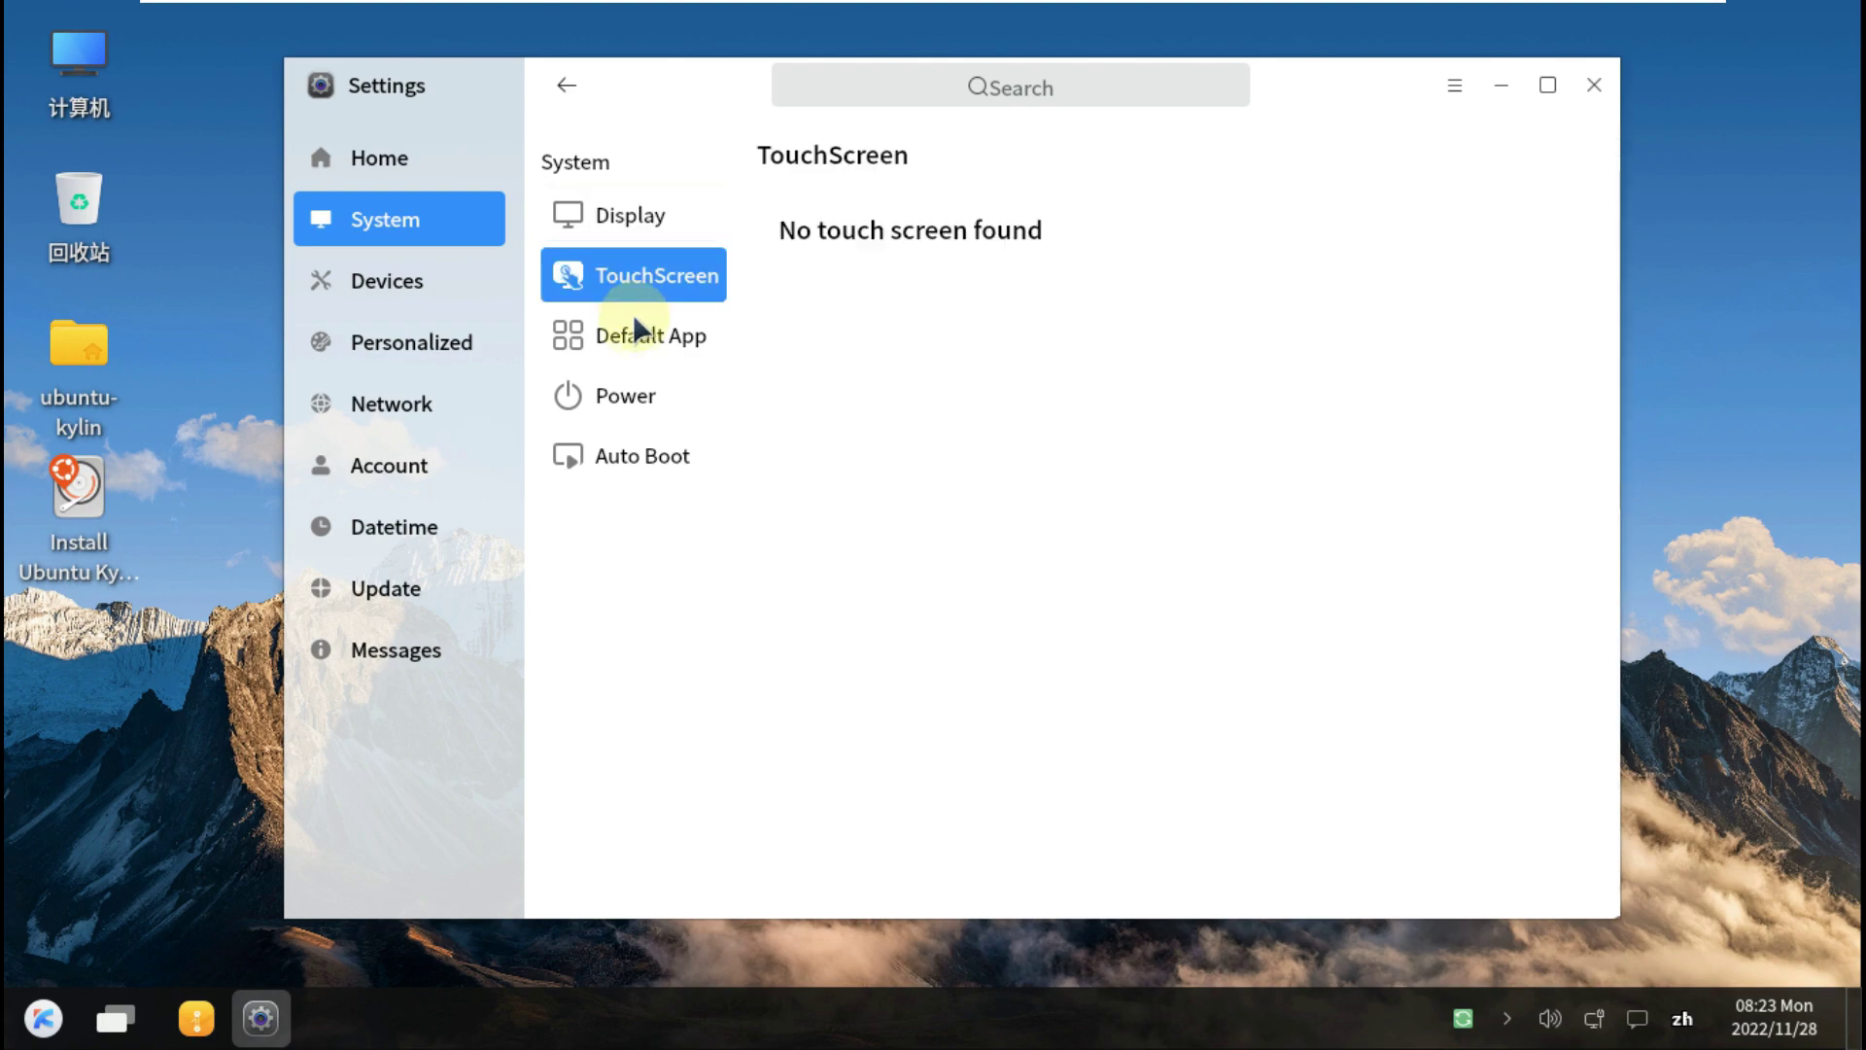
left_click(638, 337)
left_click(634, 395)
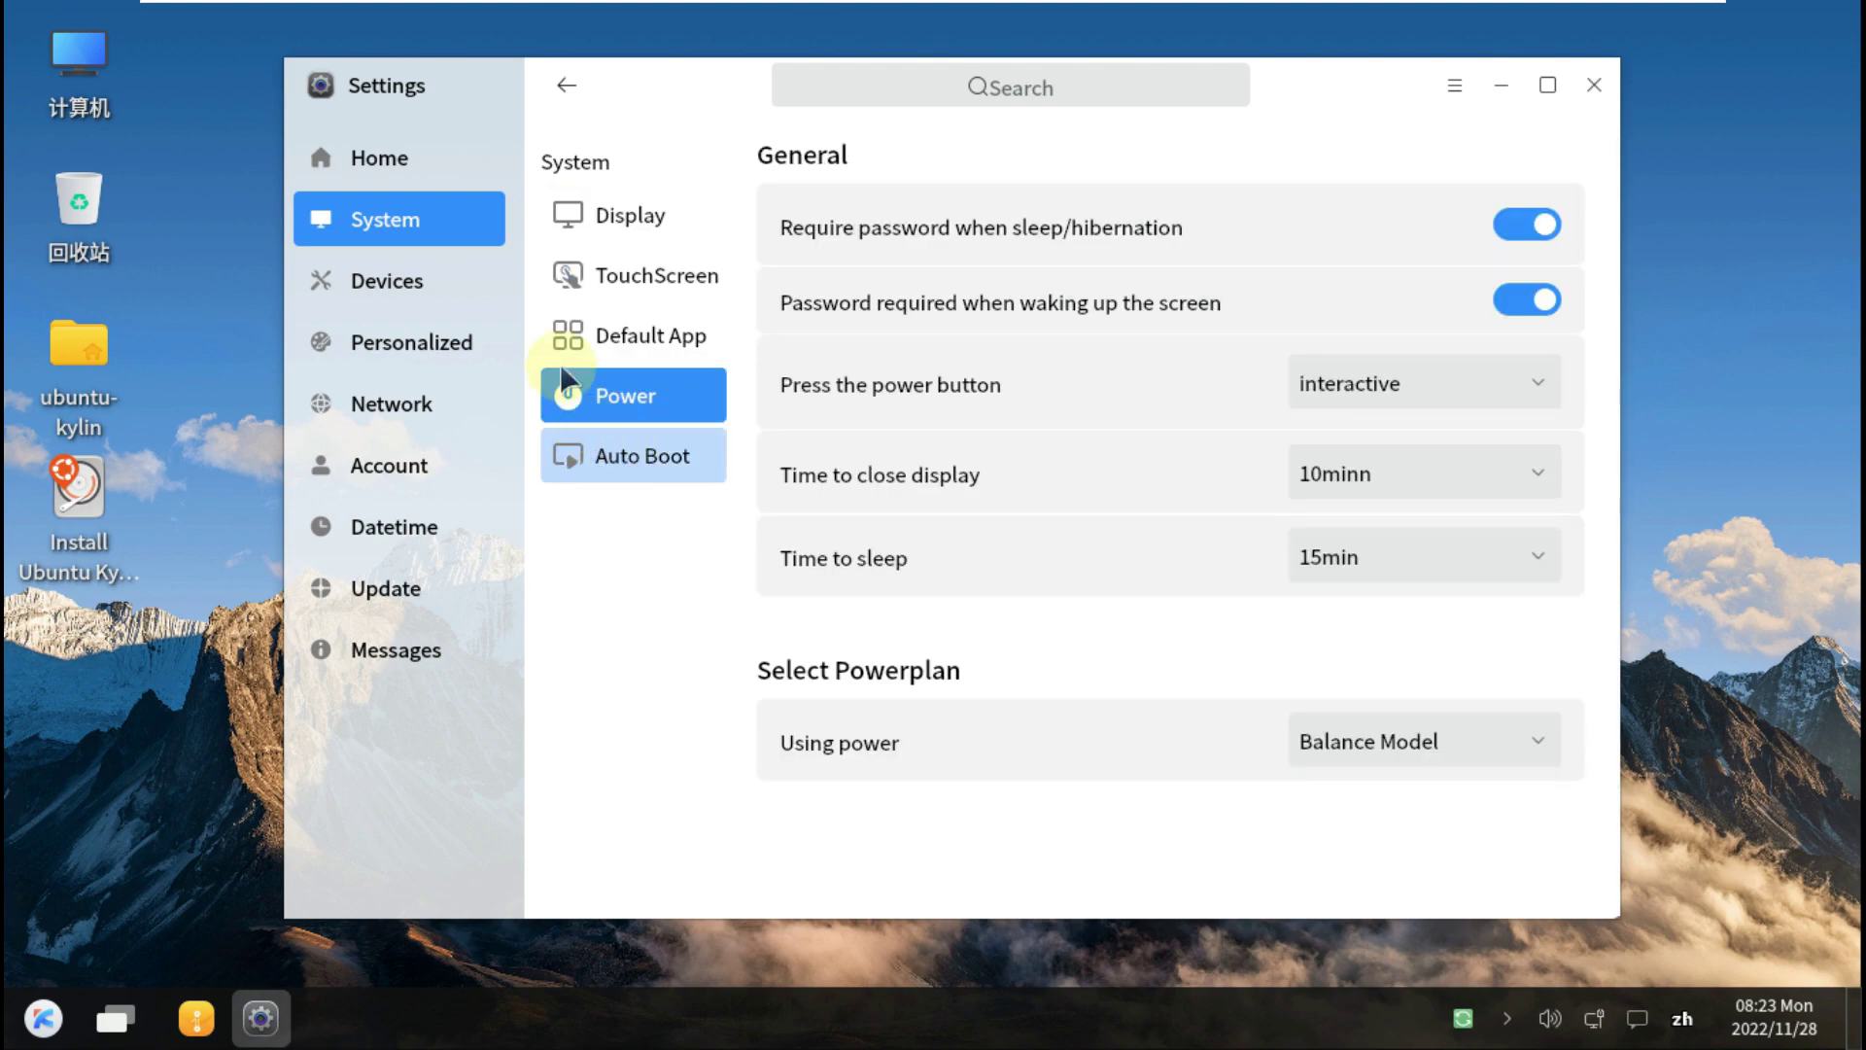
left_click(637, 455)
Return to the Settings home page, view the application's version information, and close Settings.
left_click(427, 159)
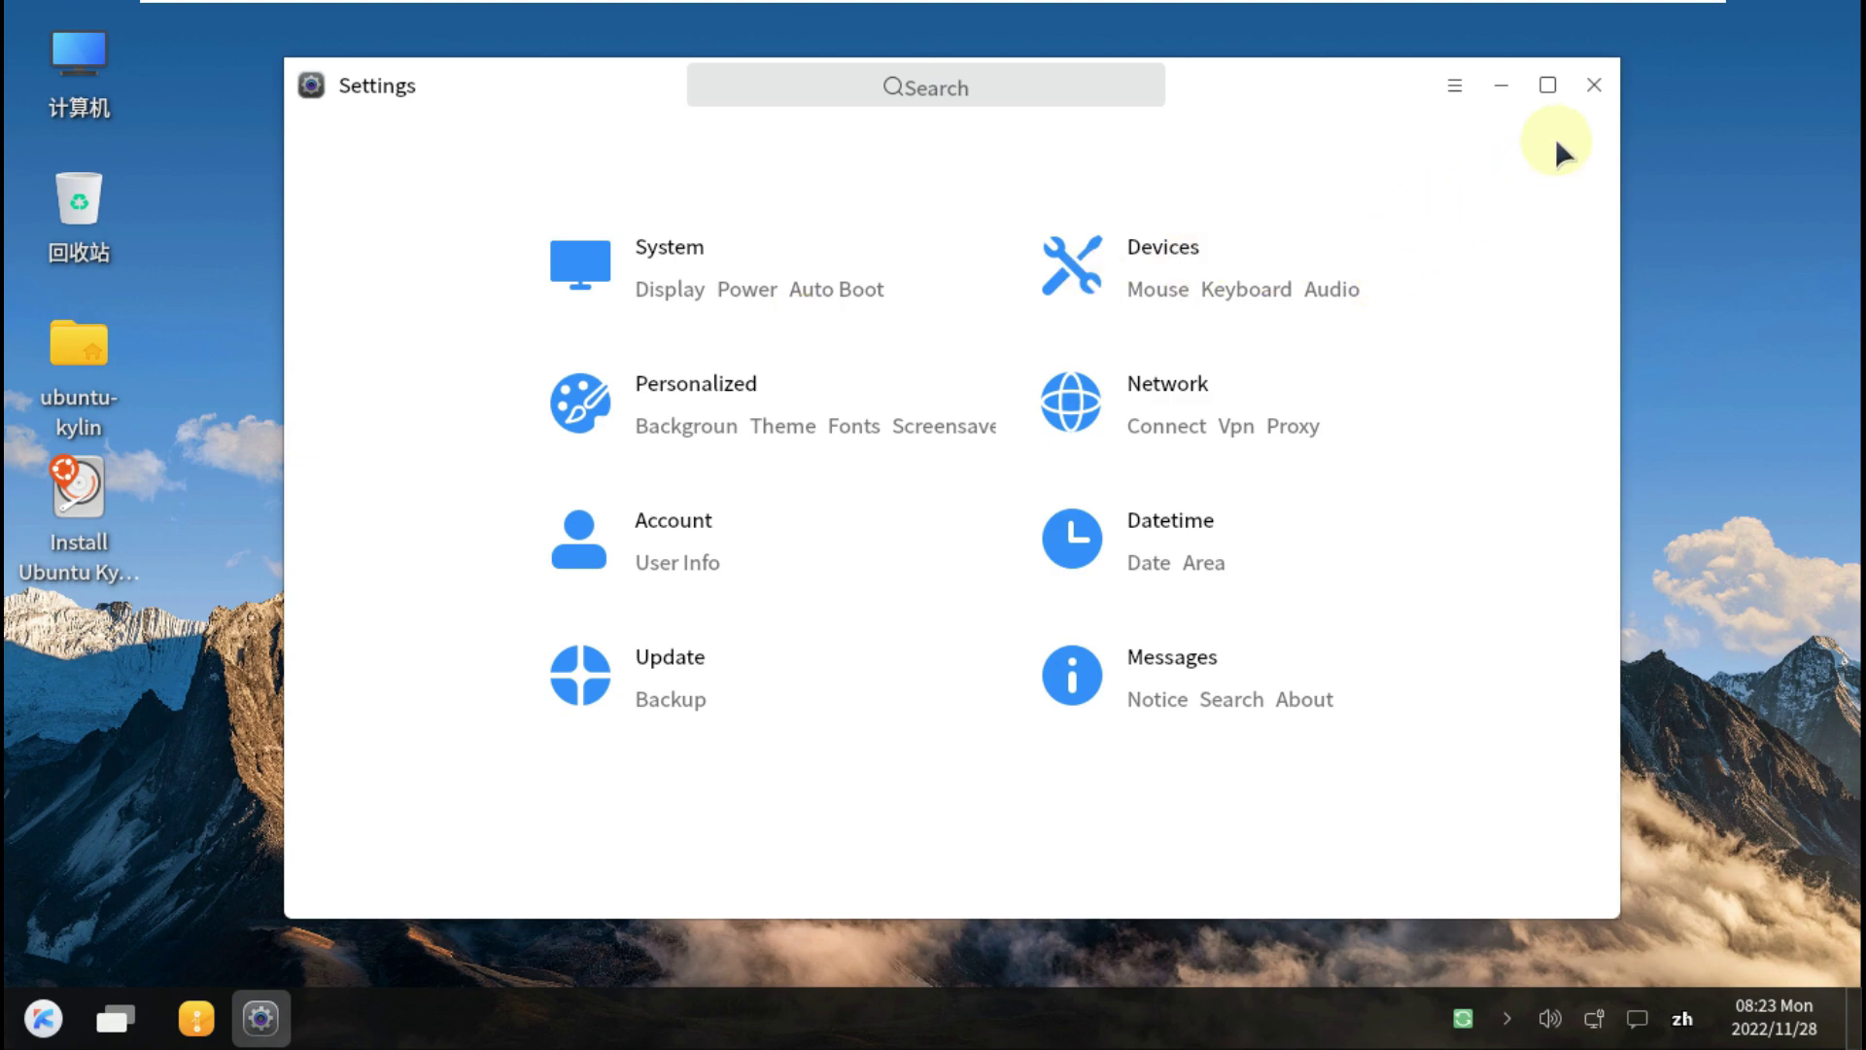
left_click(1455, 84)
left_click(1460, 171)
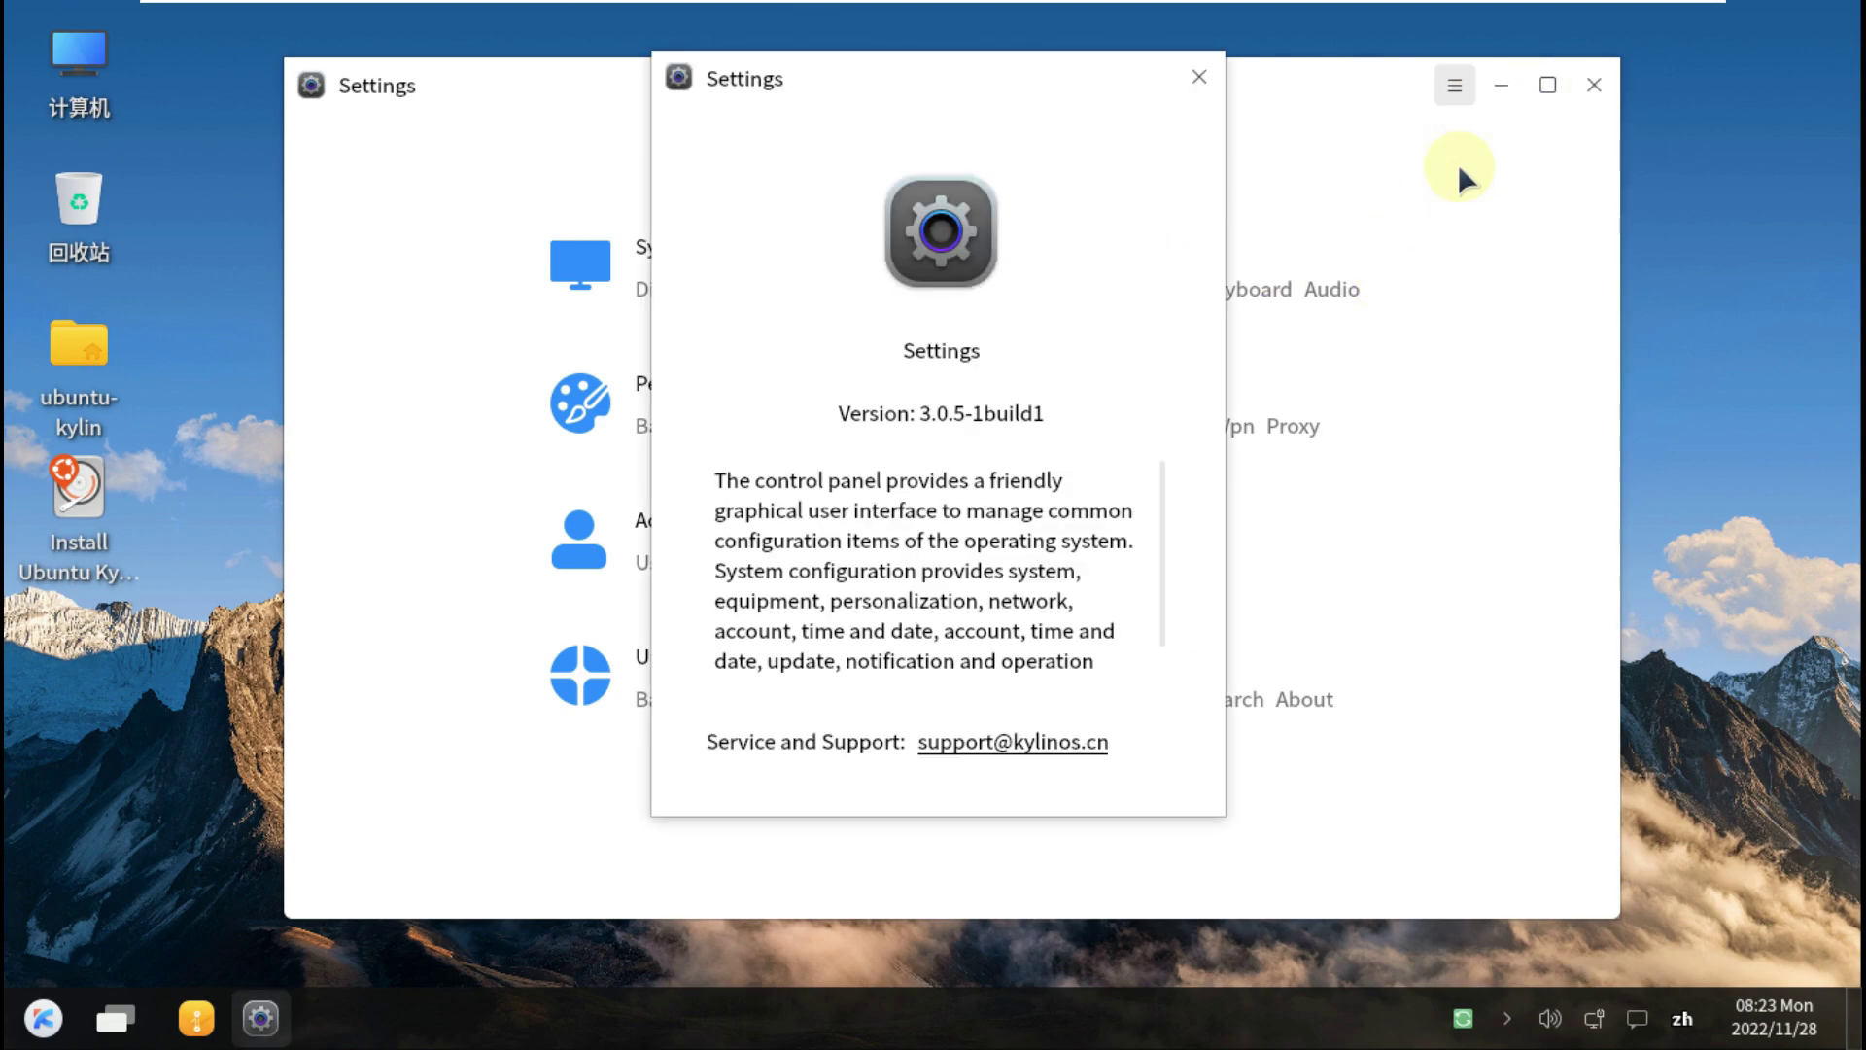
left_click(1199, 76)
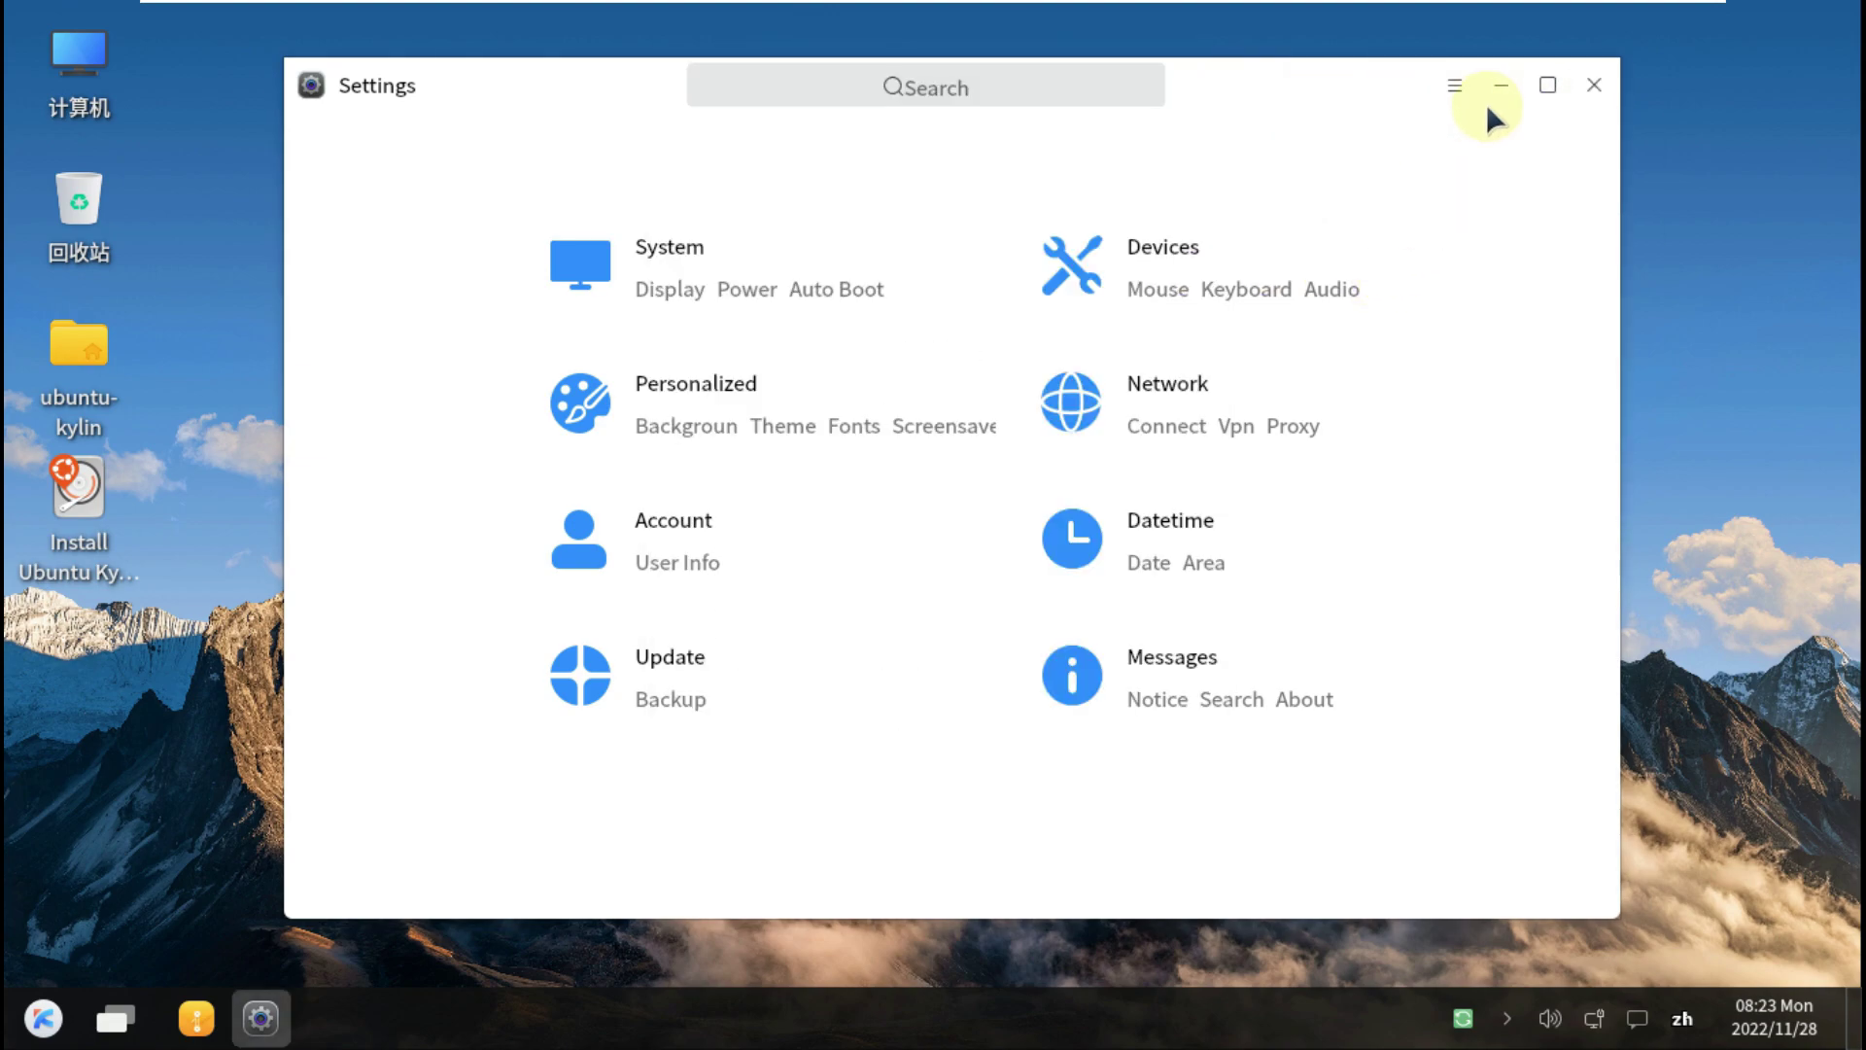
left_click(1594, 84)
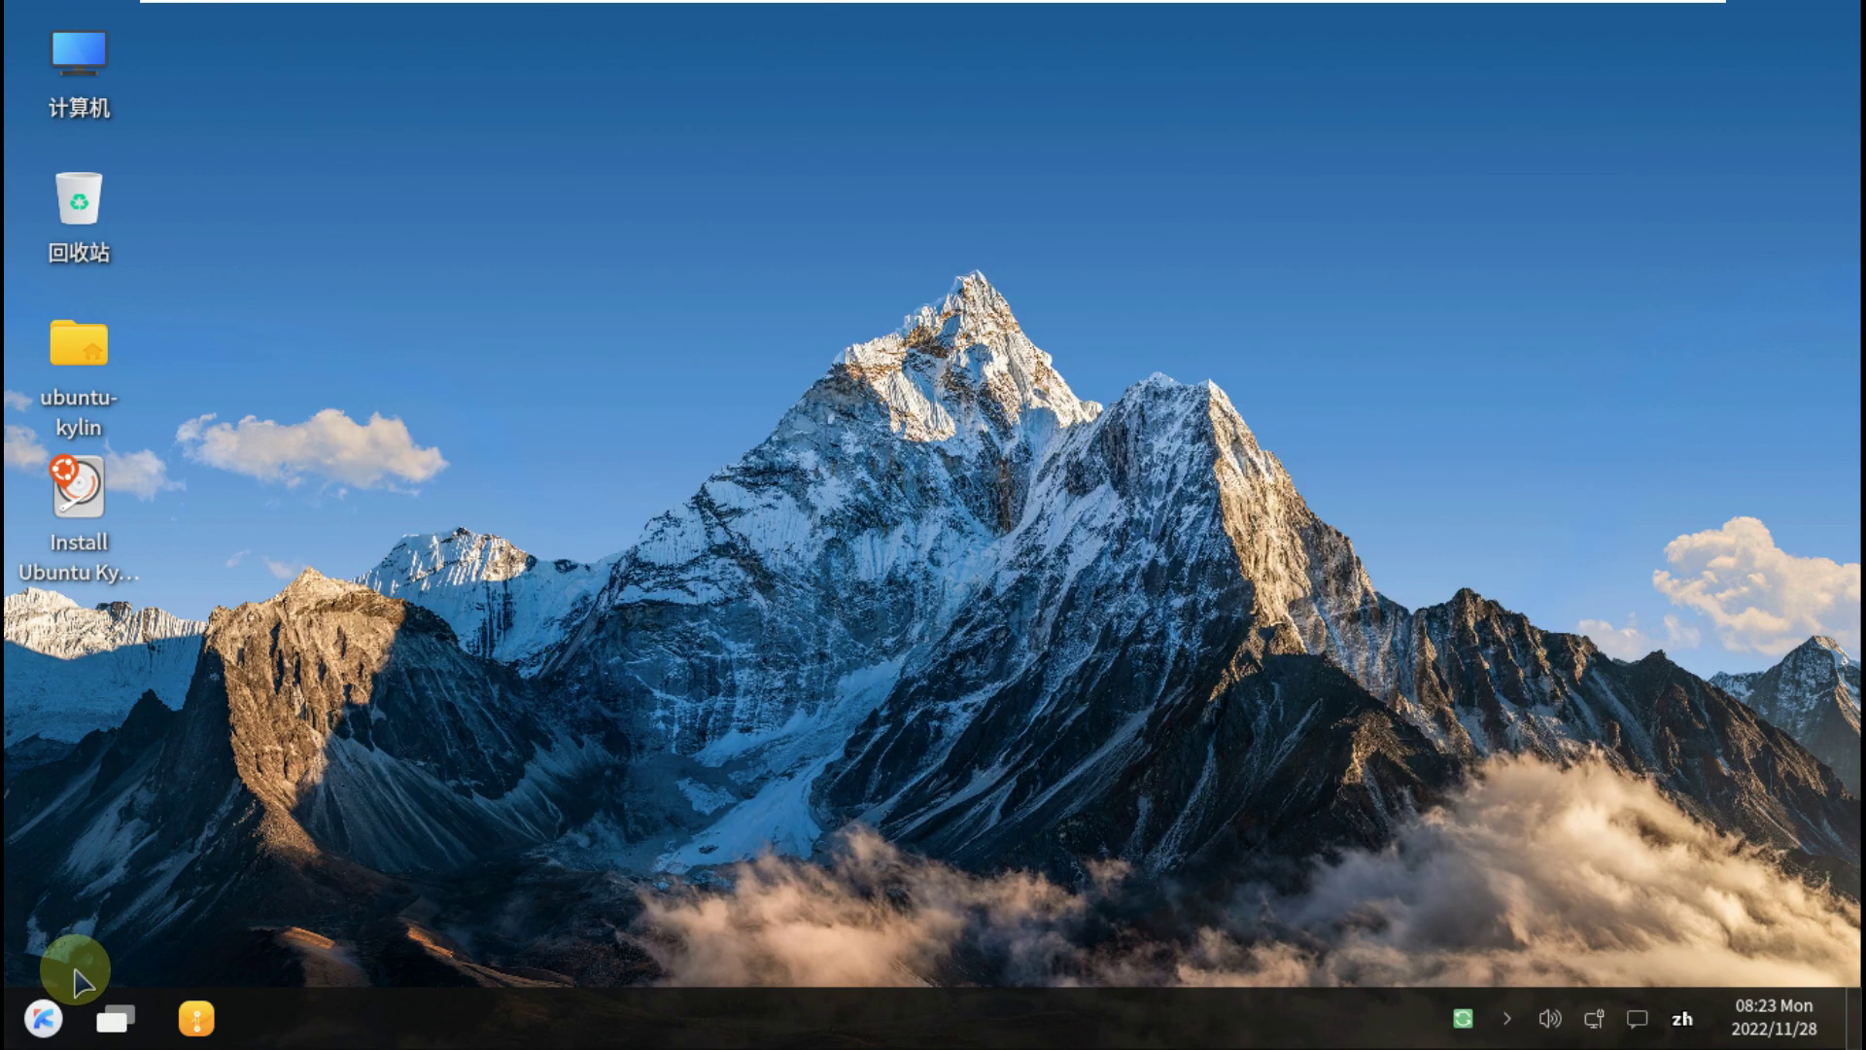
Group the installed applications by function, browse the Video, Image, Game and Office categories, and leave the application launcher.
left_click(43, 1017)
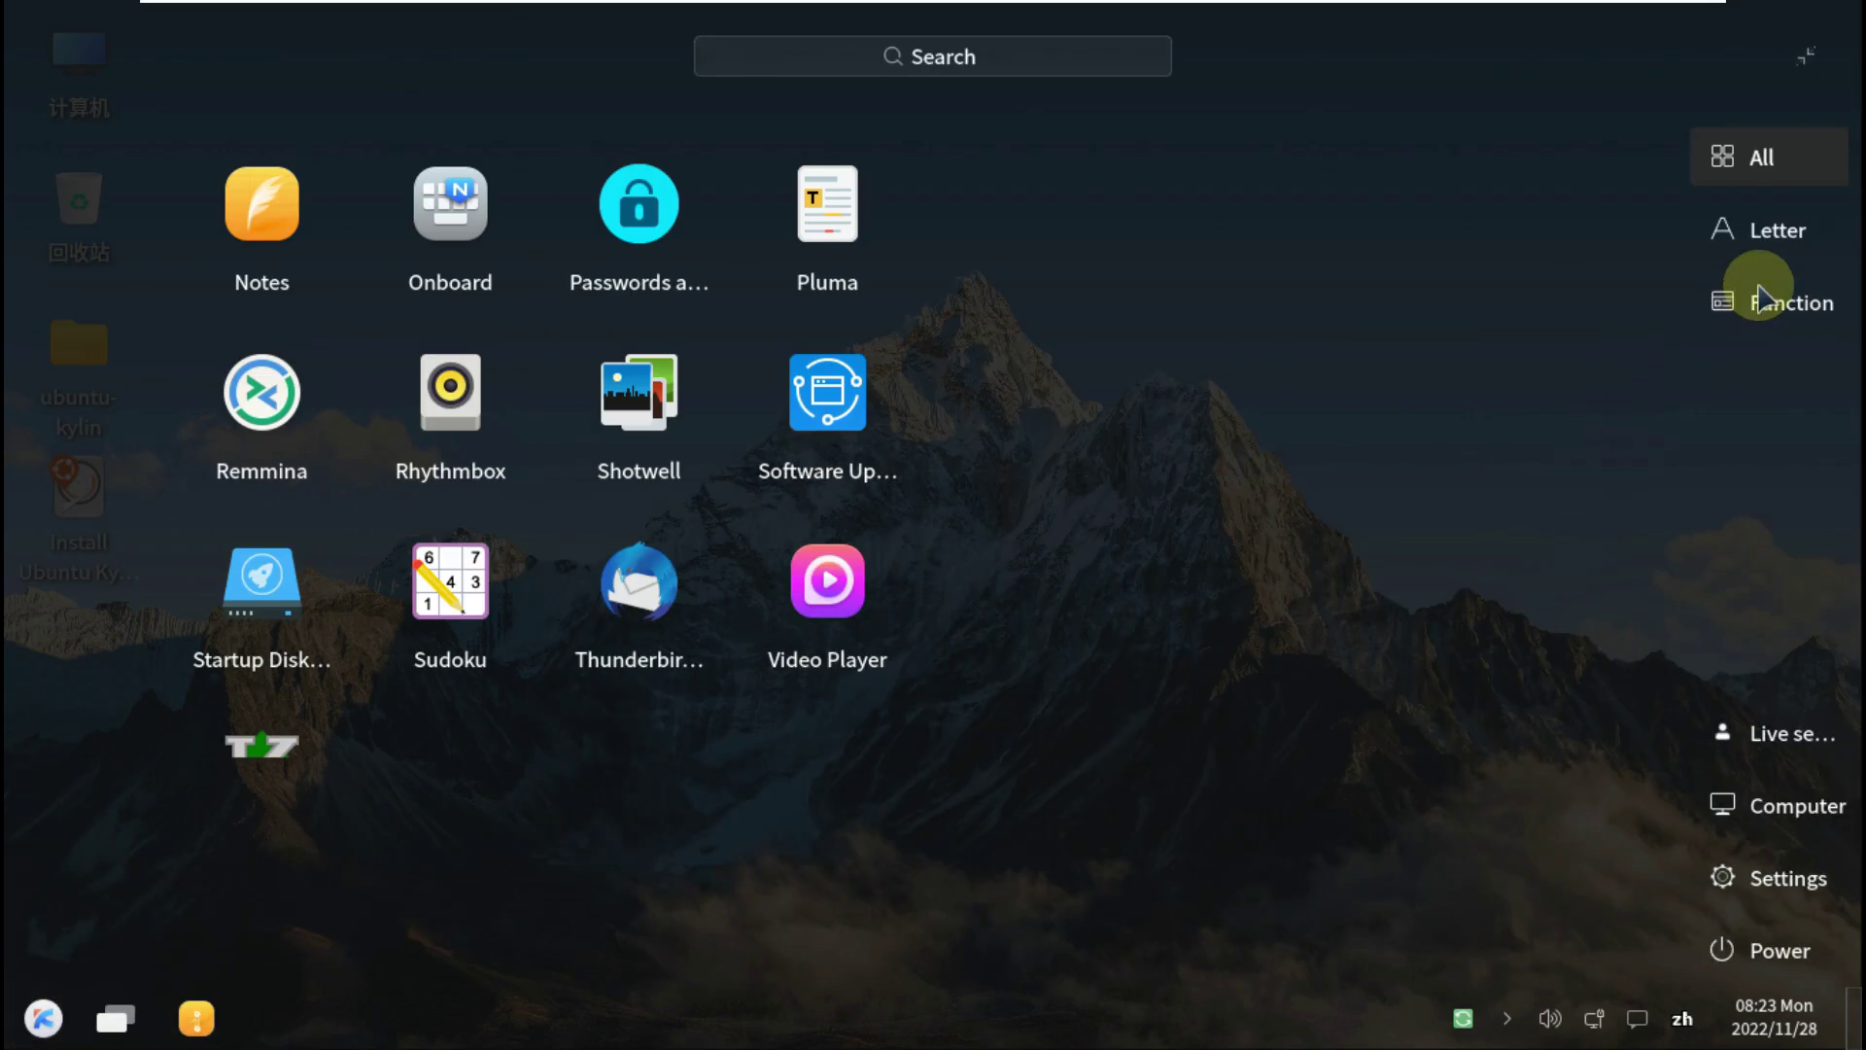
left_click(1778, 230)
left_click(1782, 299)
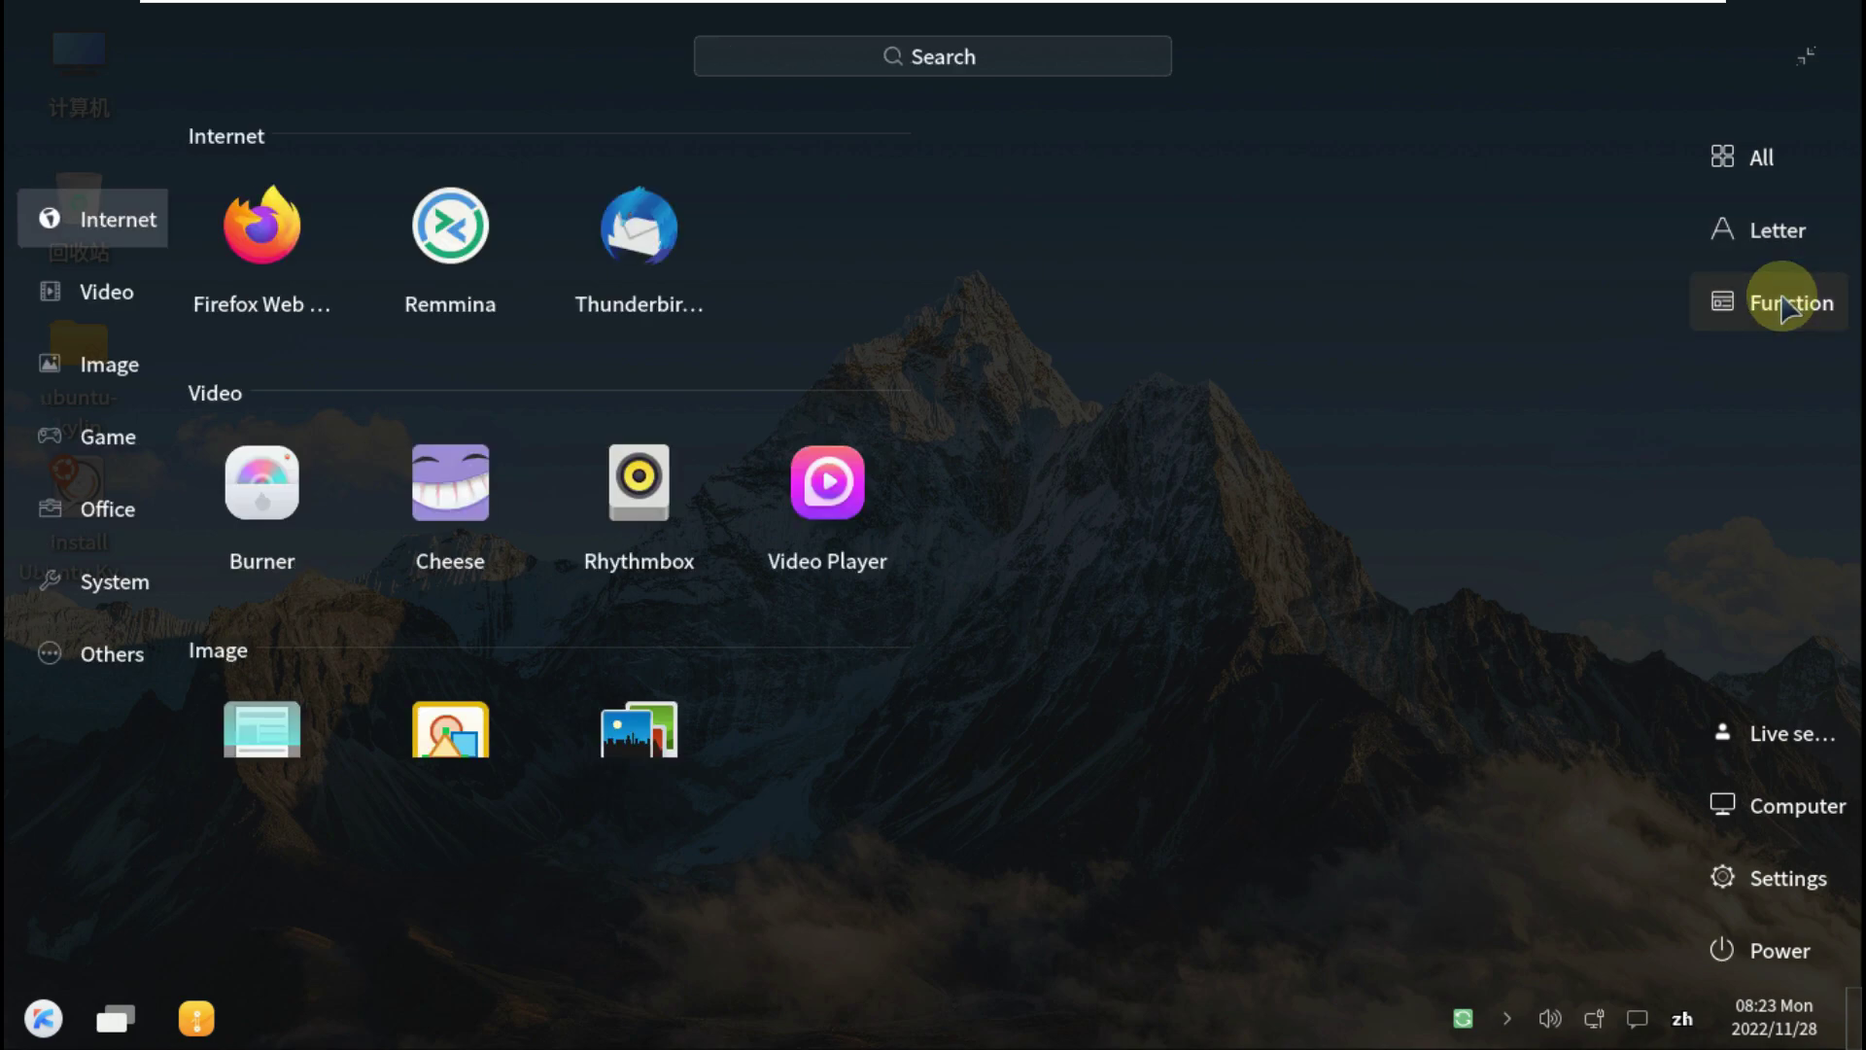
left_click(80, 306)
left_click(95, 393)
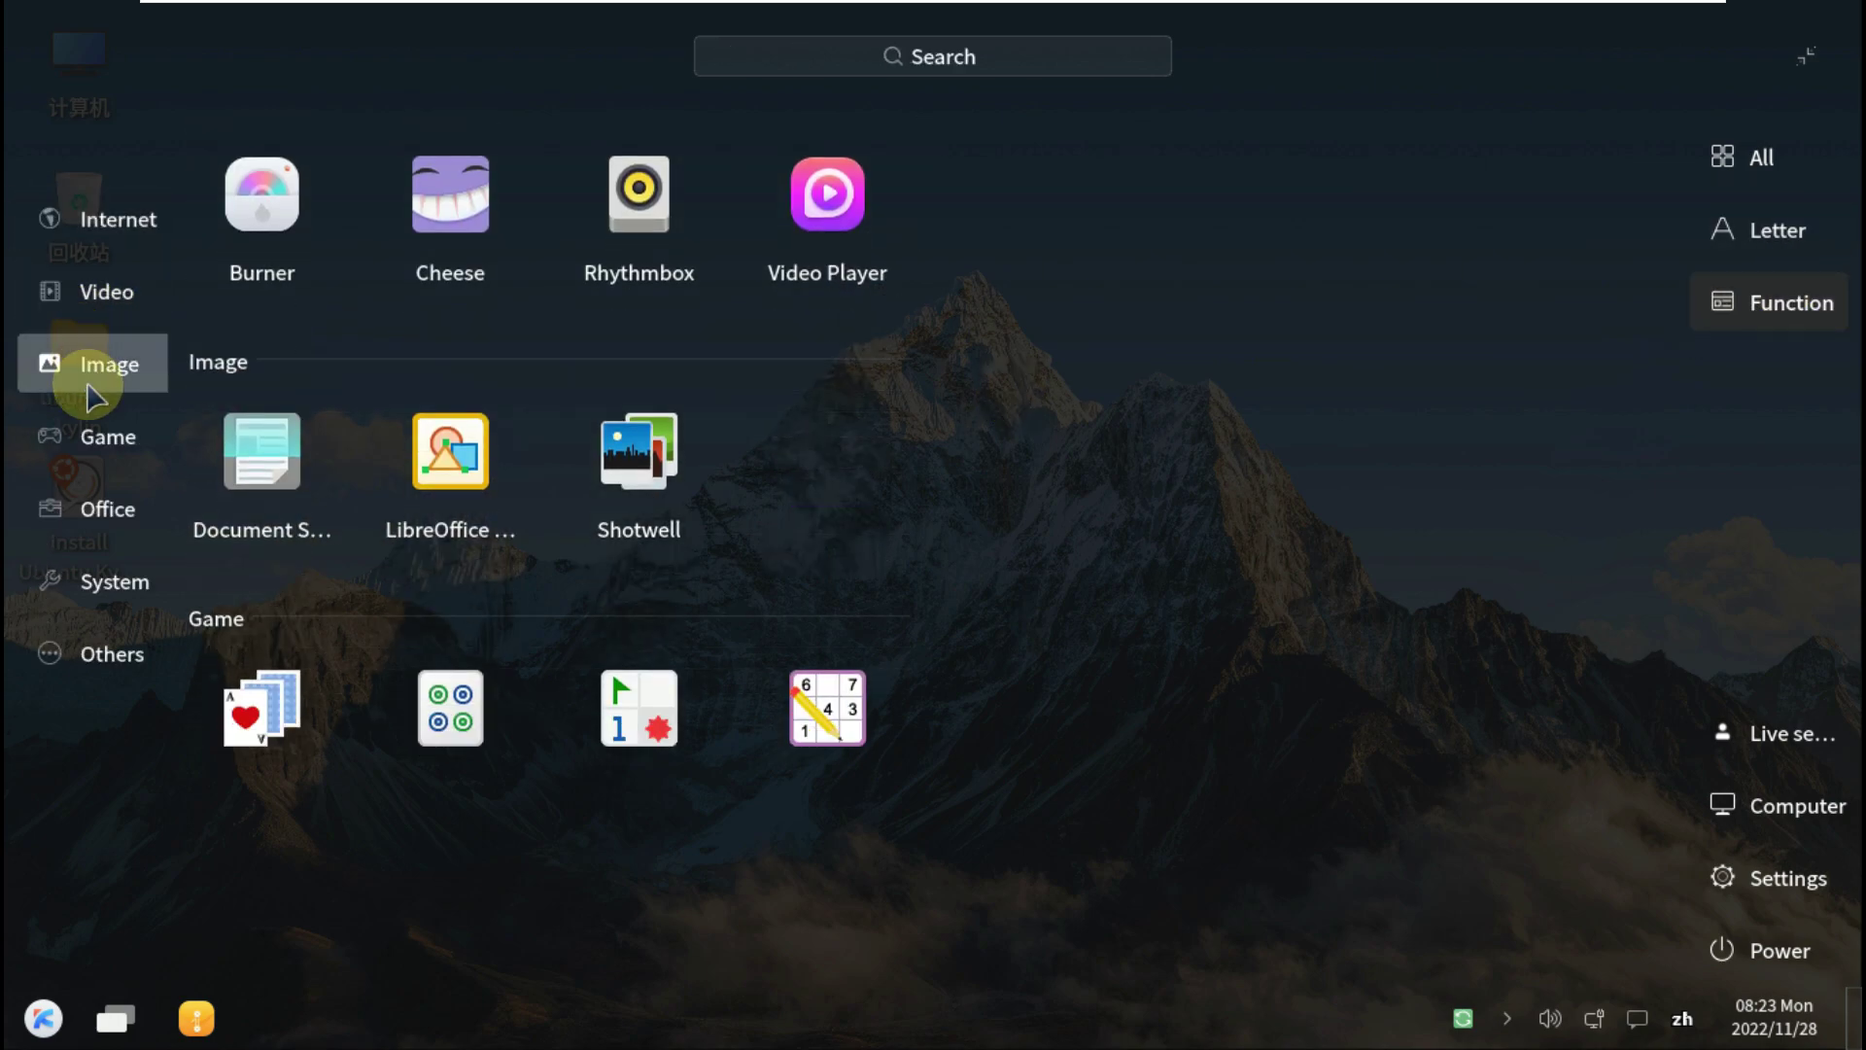
left_click(95, 436)
left_click(100, 504)
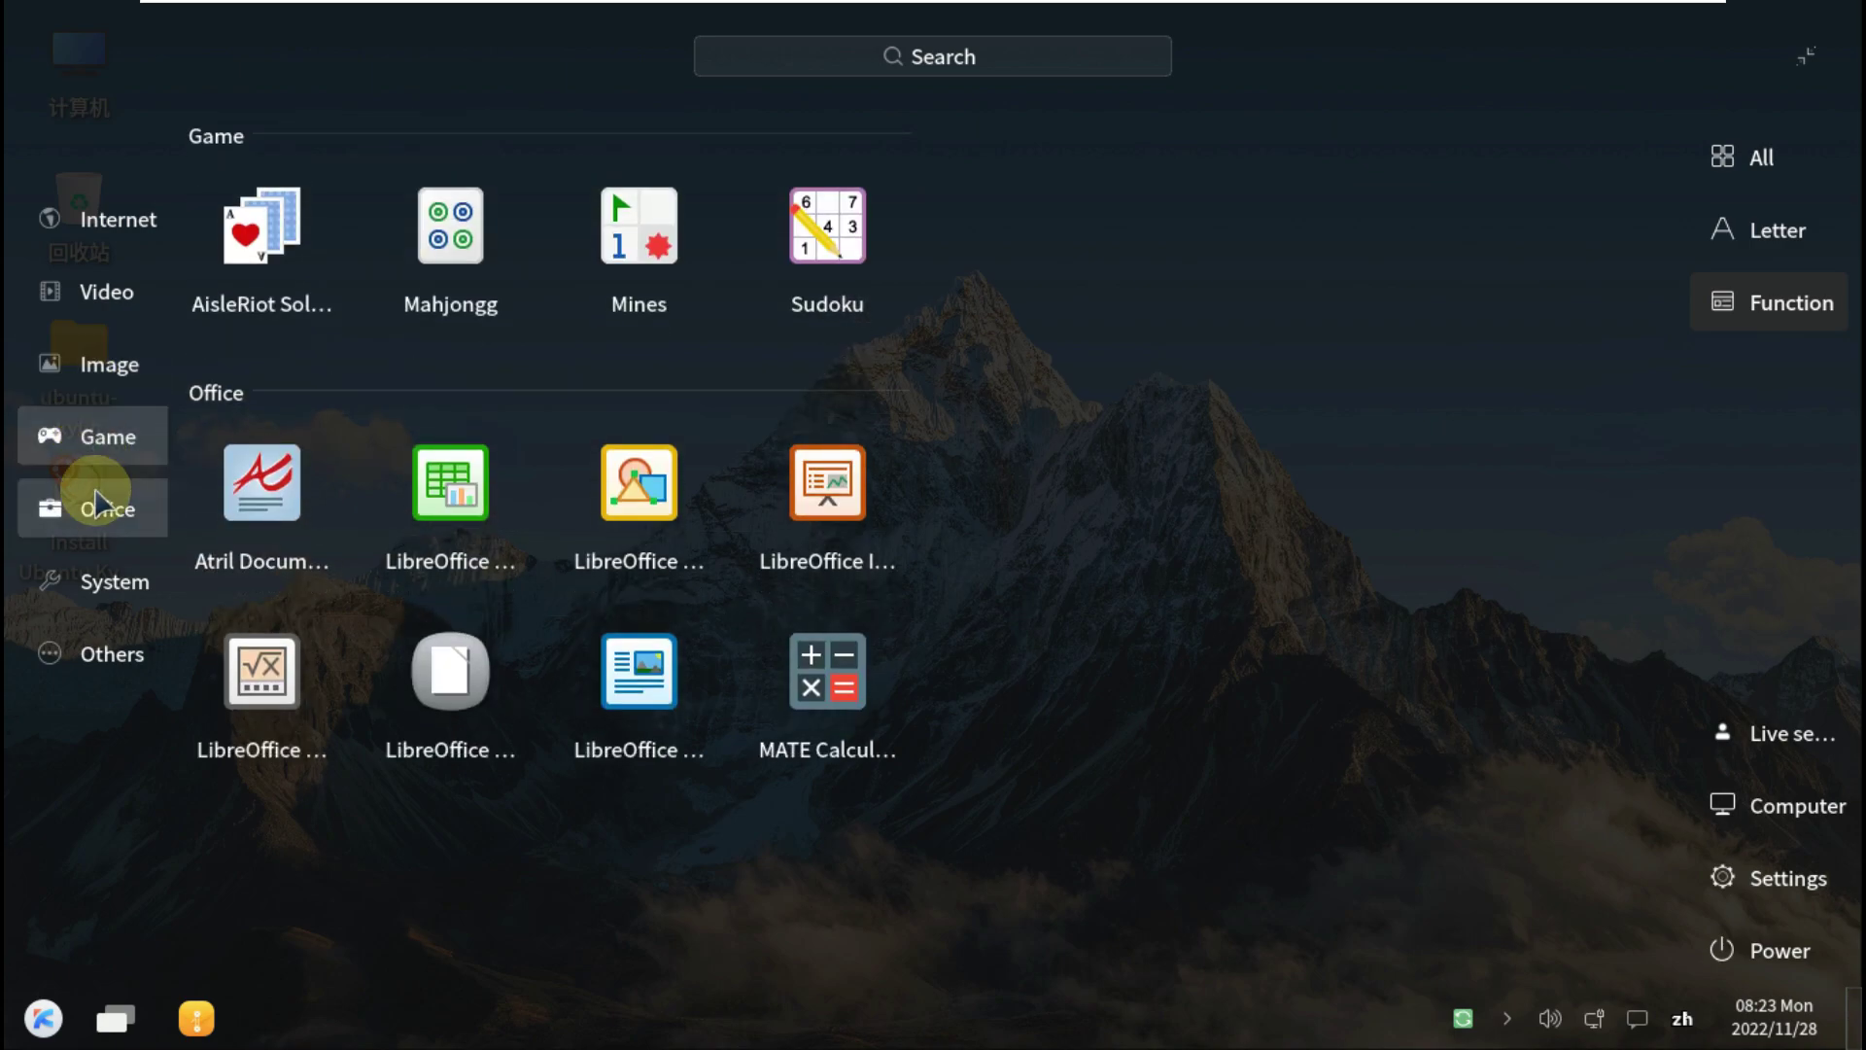
left_click(97, 501)
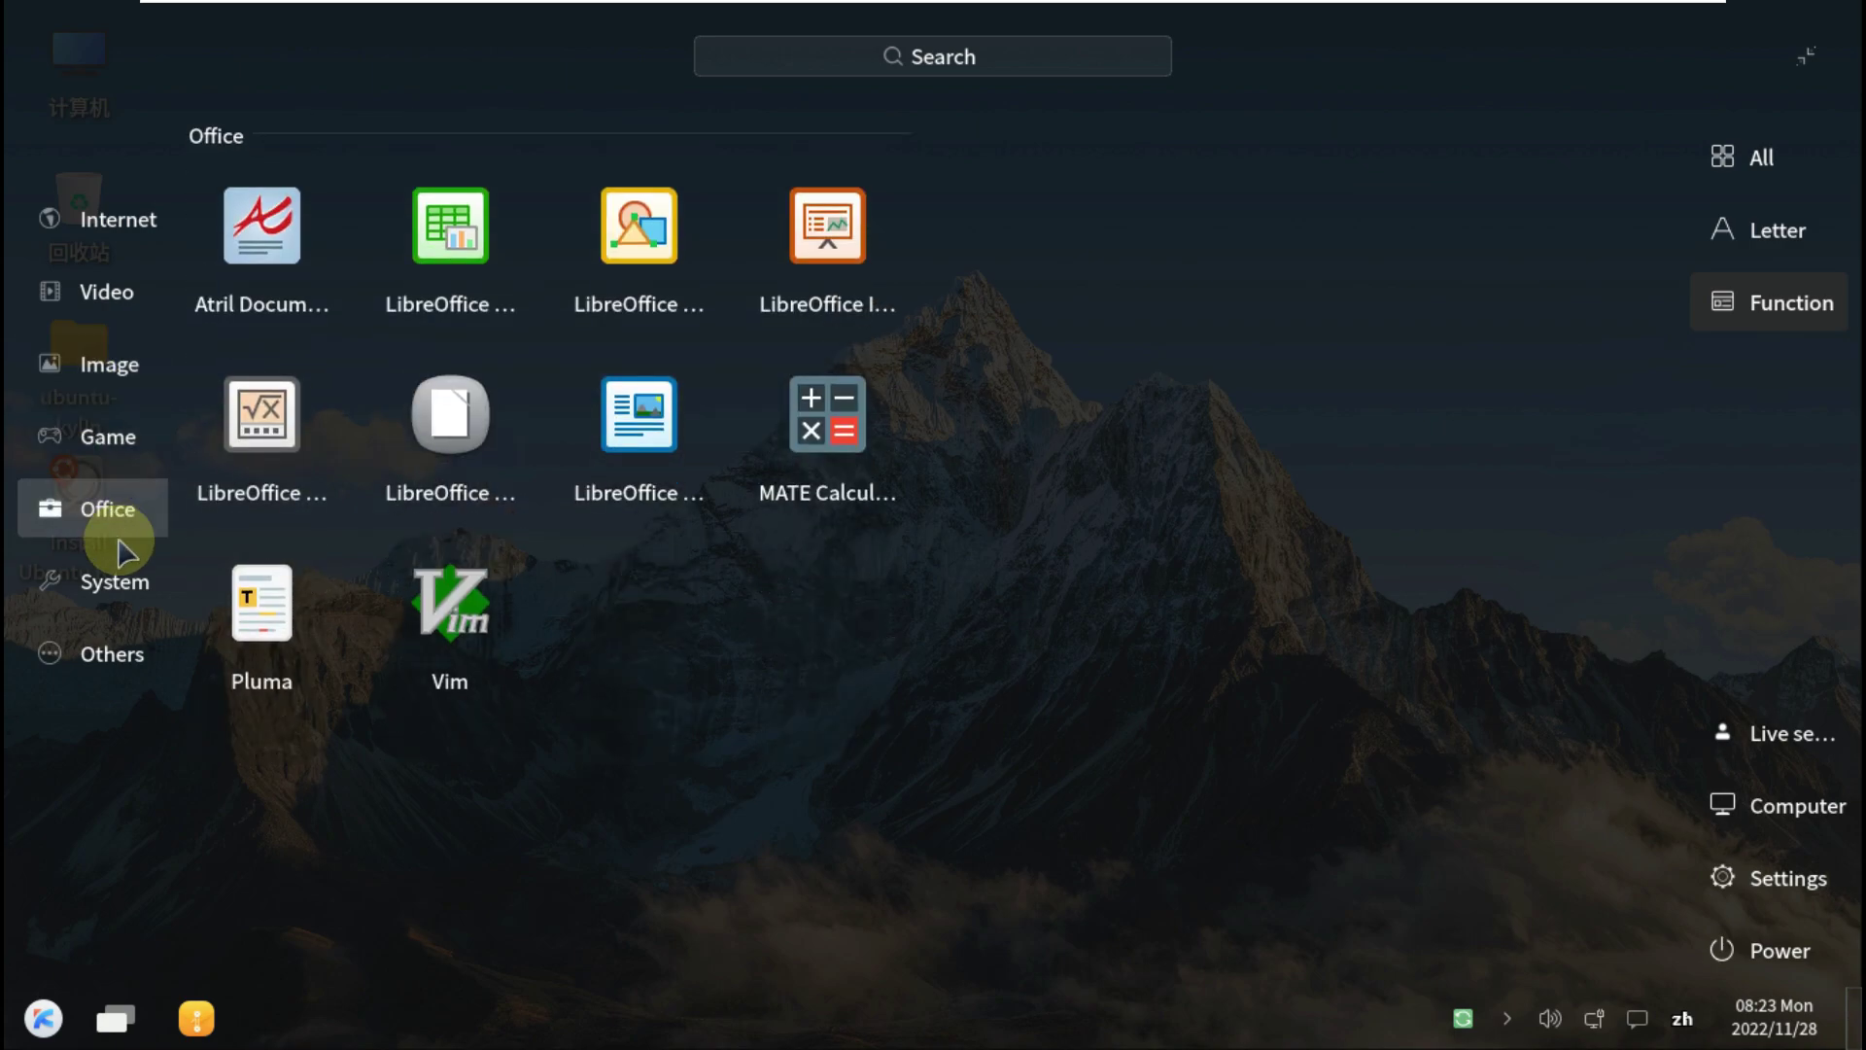
key("super")
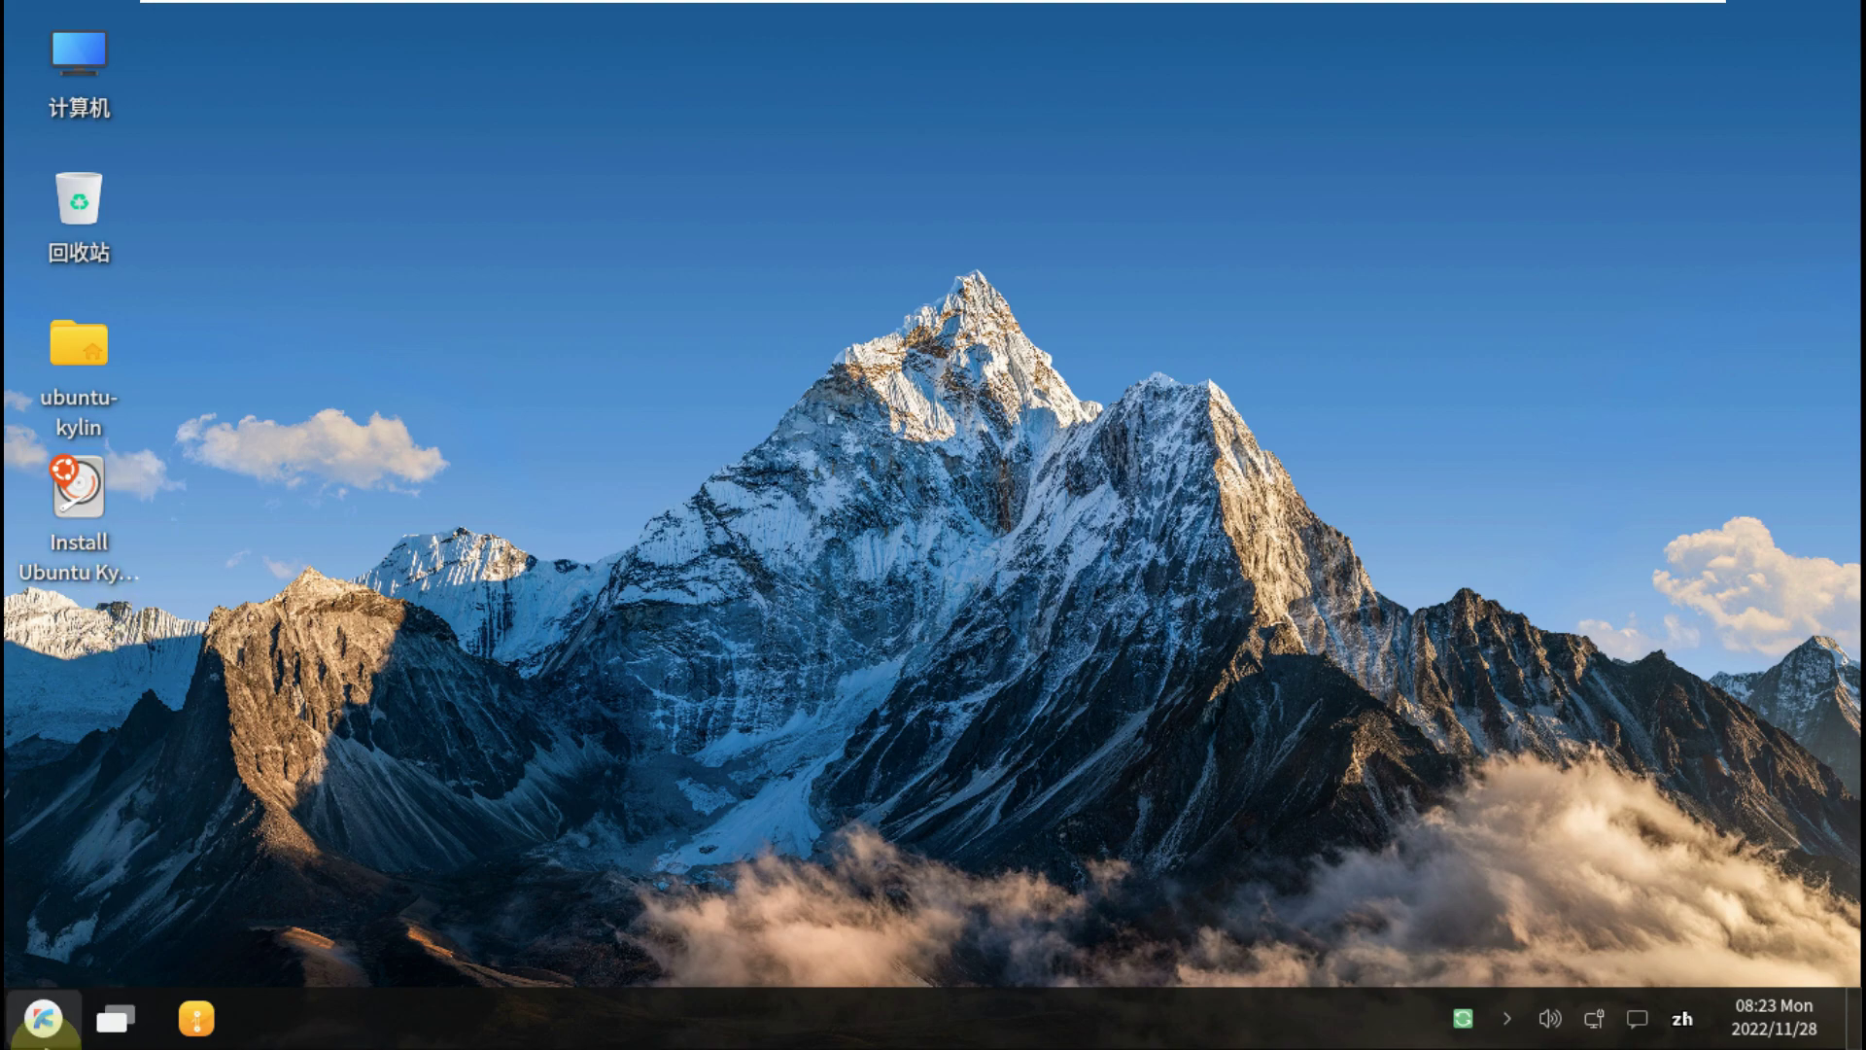
Launch MATE System Monitor from the System application category and maximize its window.
left_click(42, 1018)
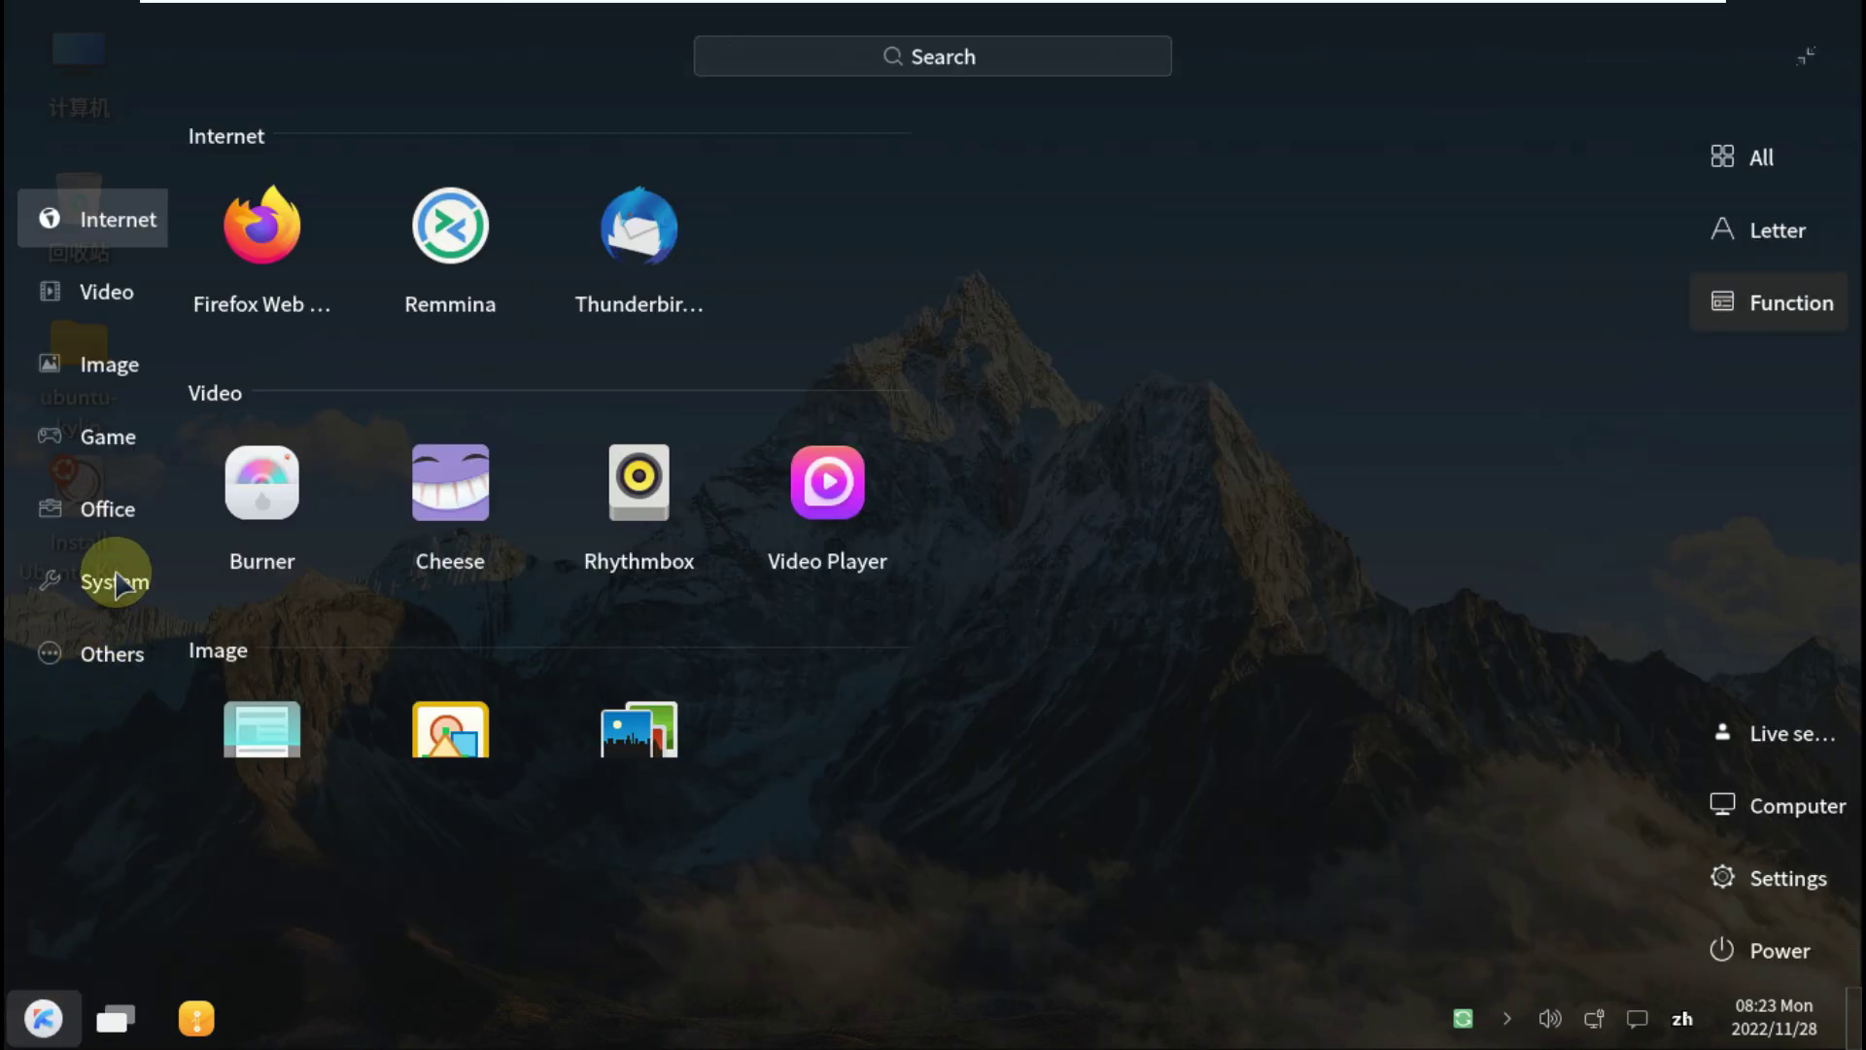
left_click(122, 645)
left_click(130, 591)
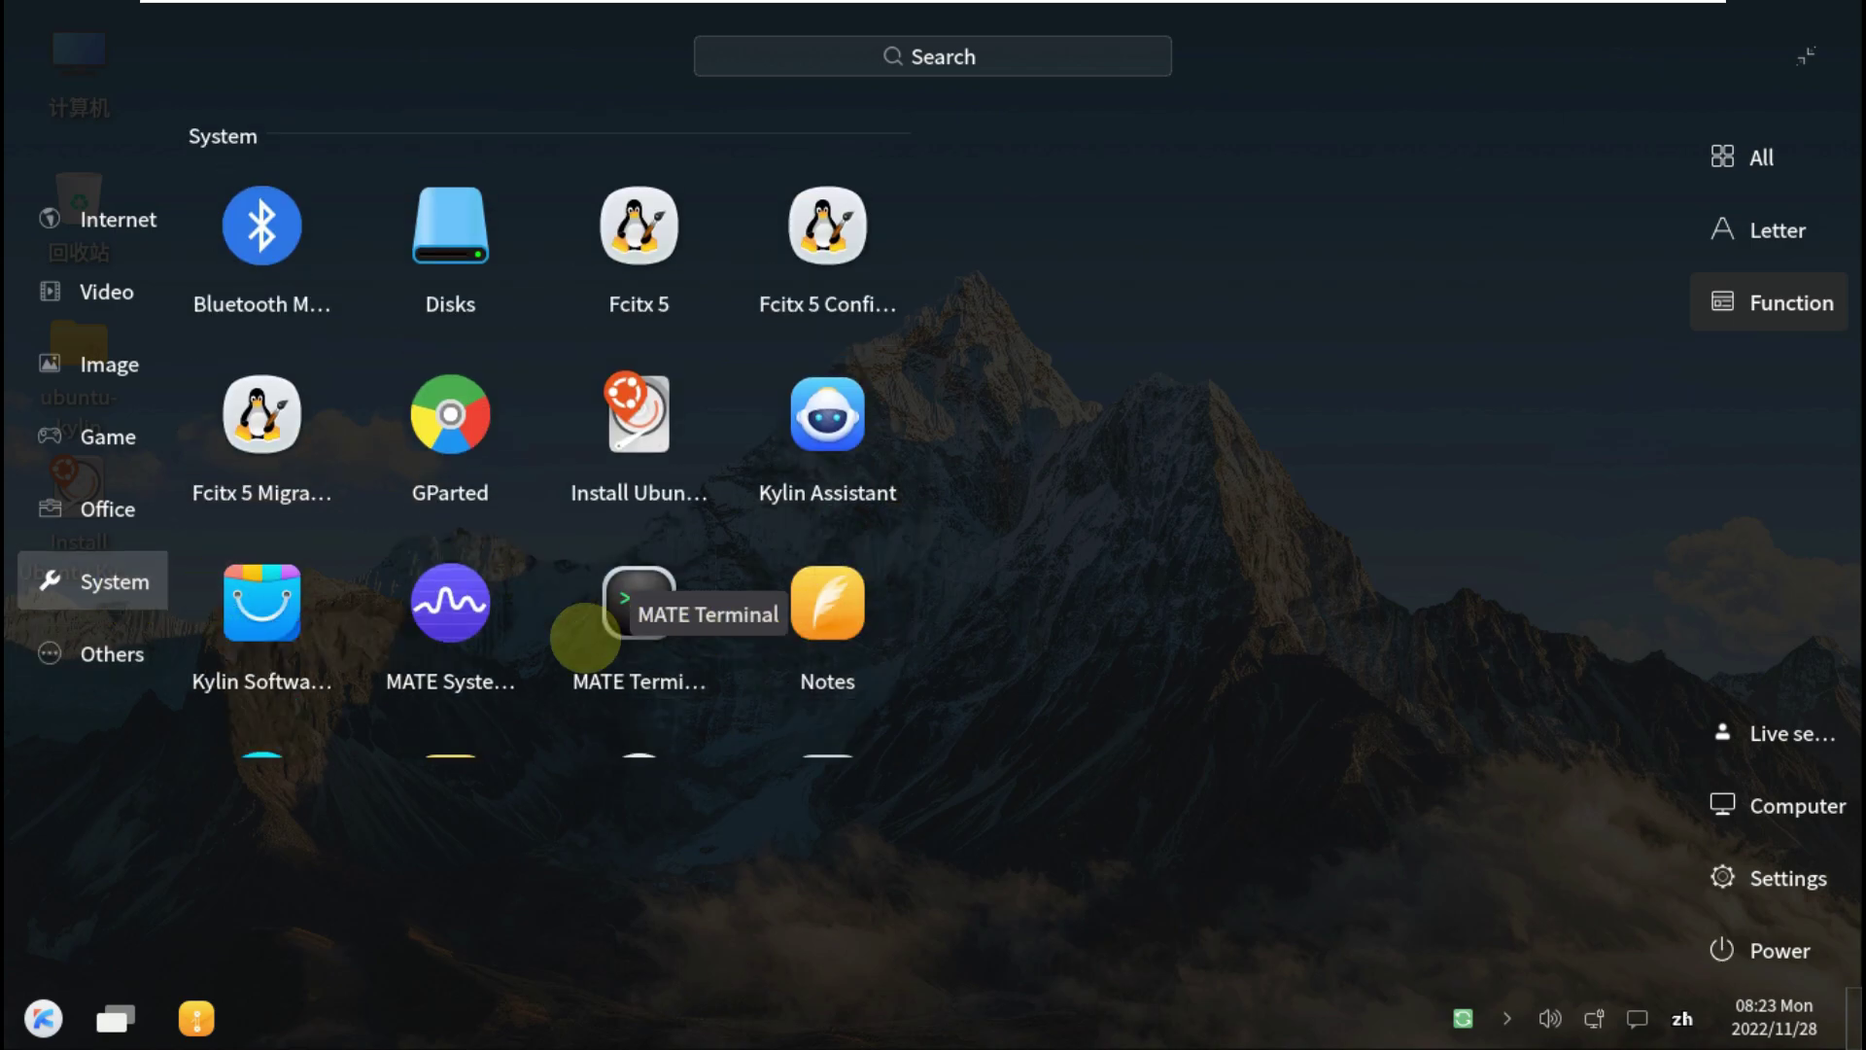
left_click(494, 646)
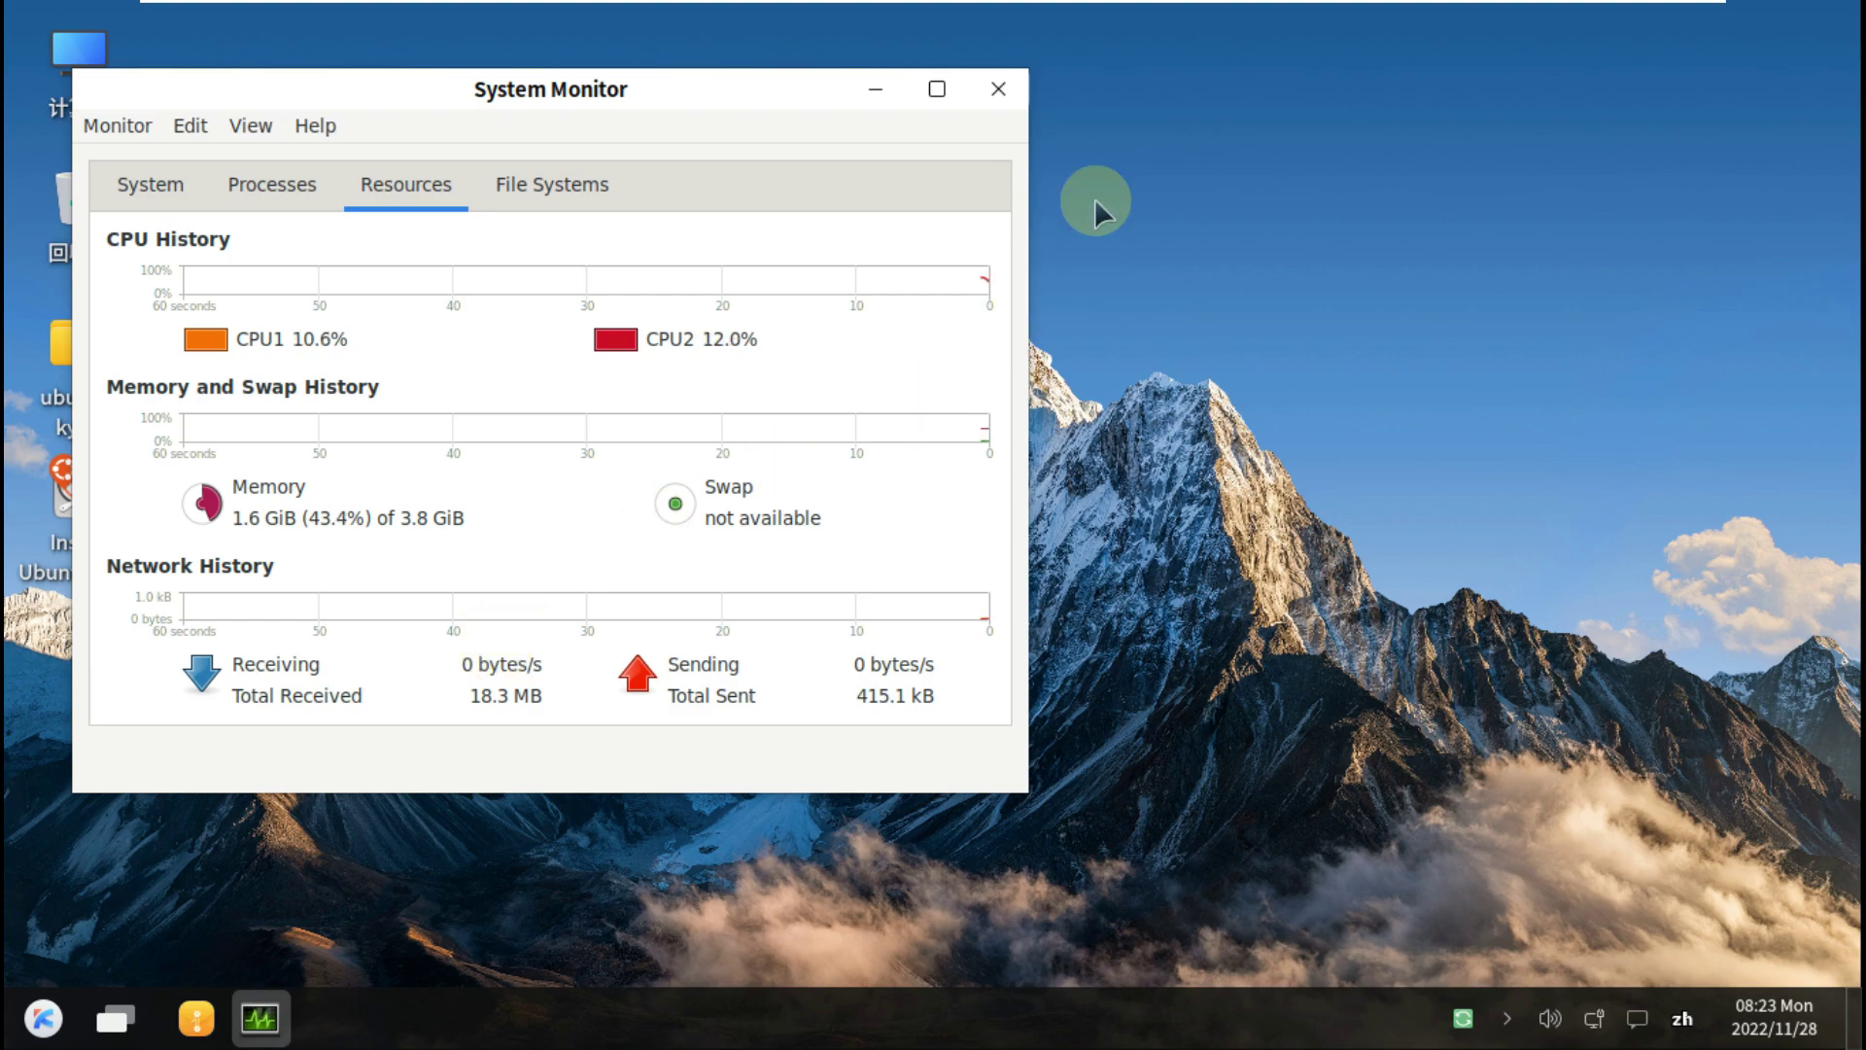
left_click(931, 89)
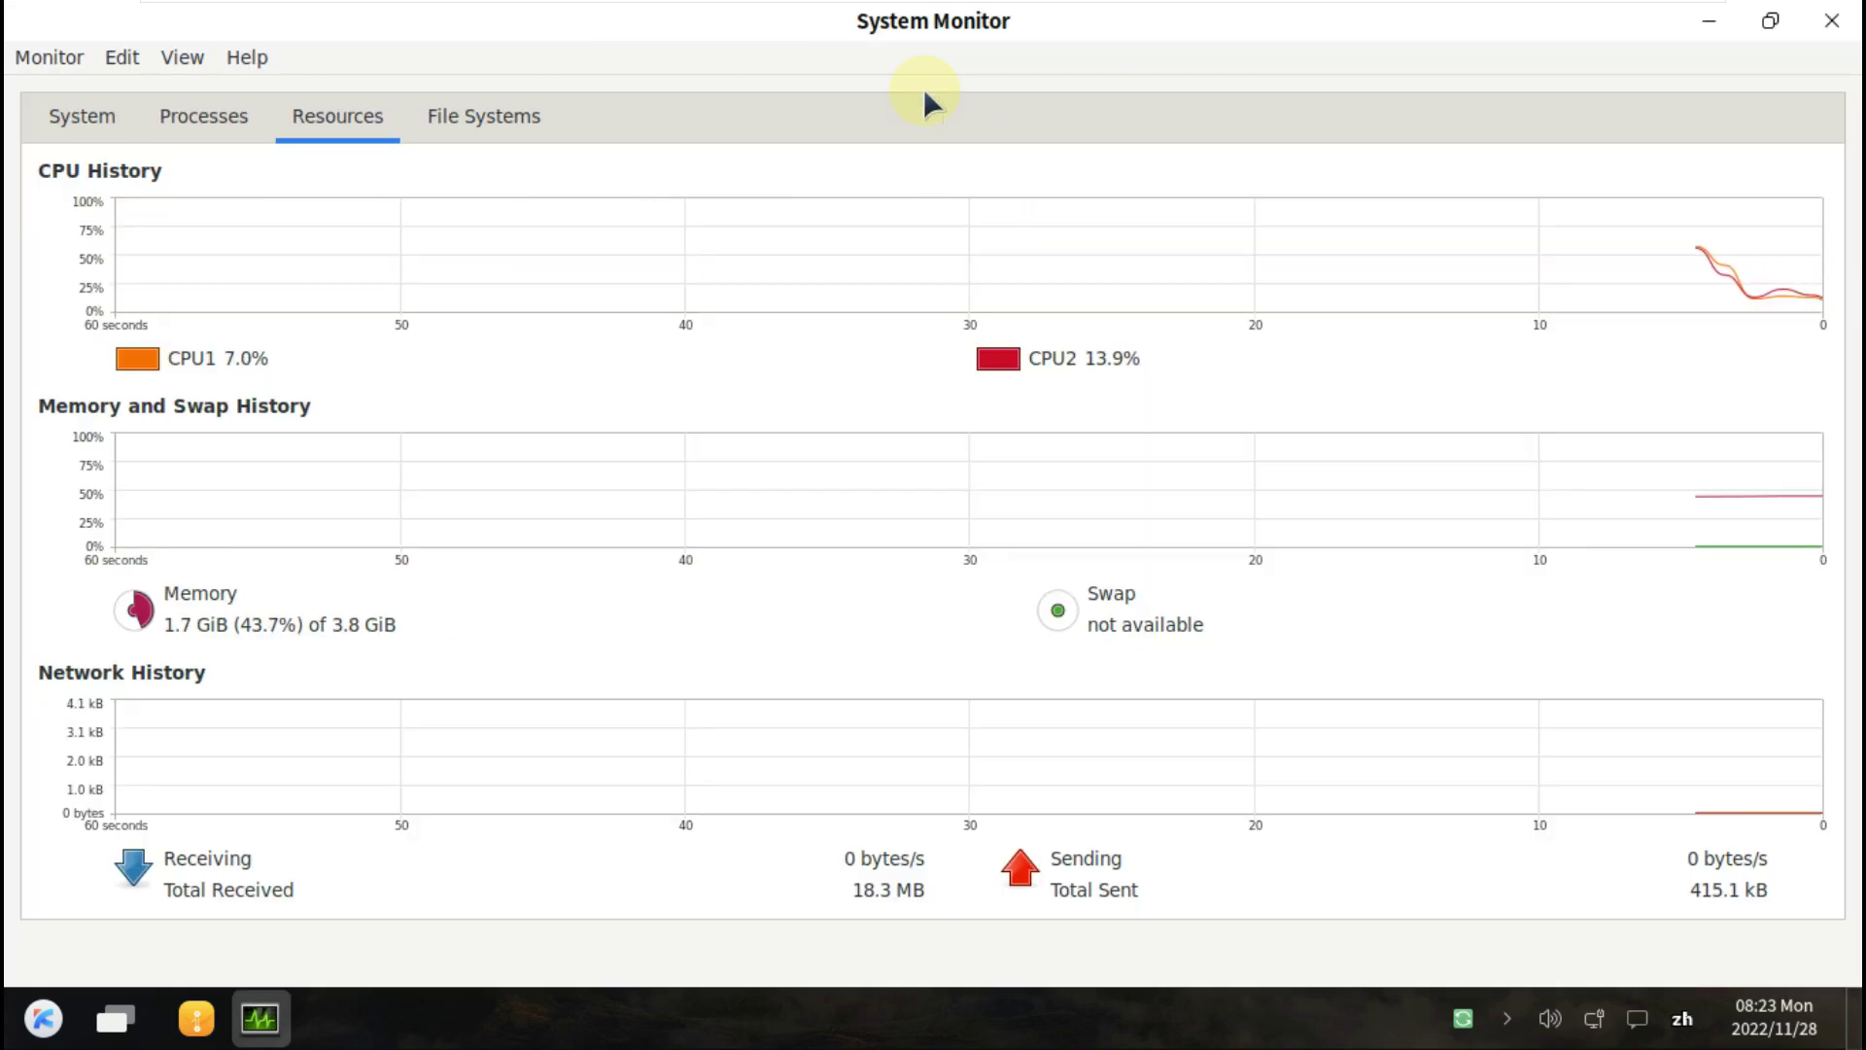
Examine the operating system and hardware summary, and view System Monitor's version information.
left_click(97, 114)
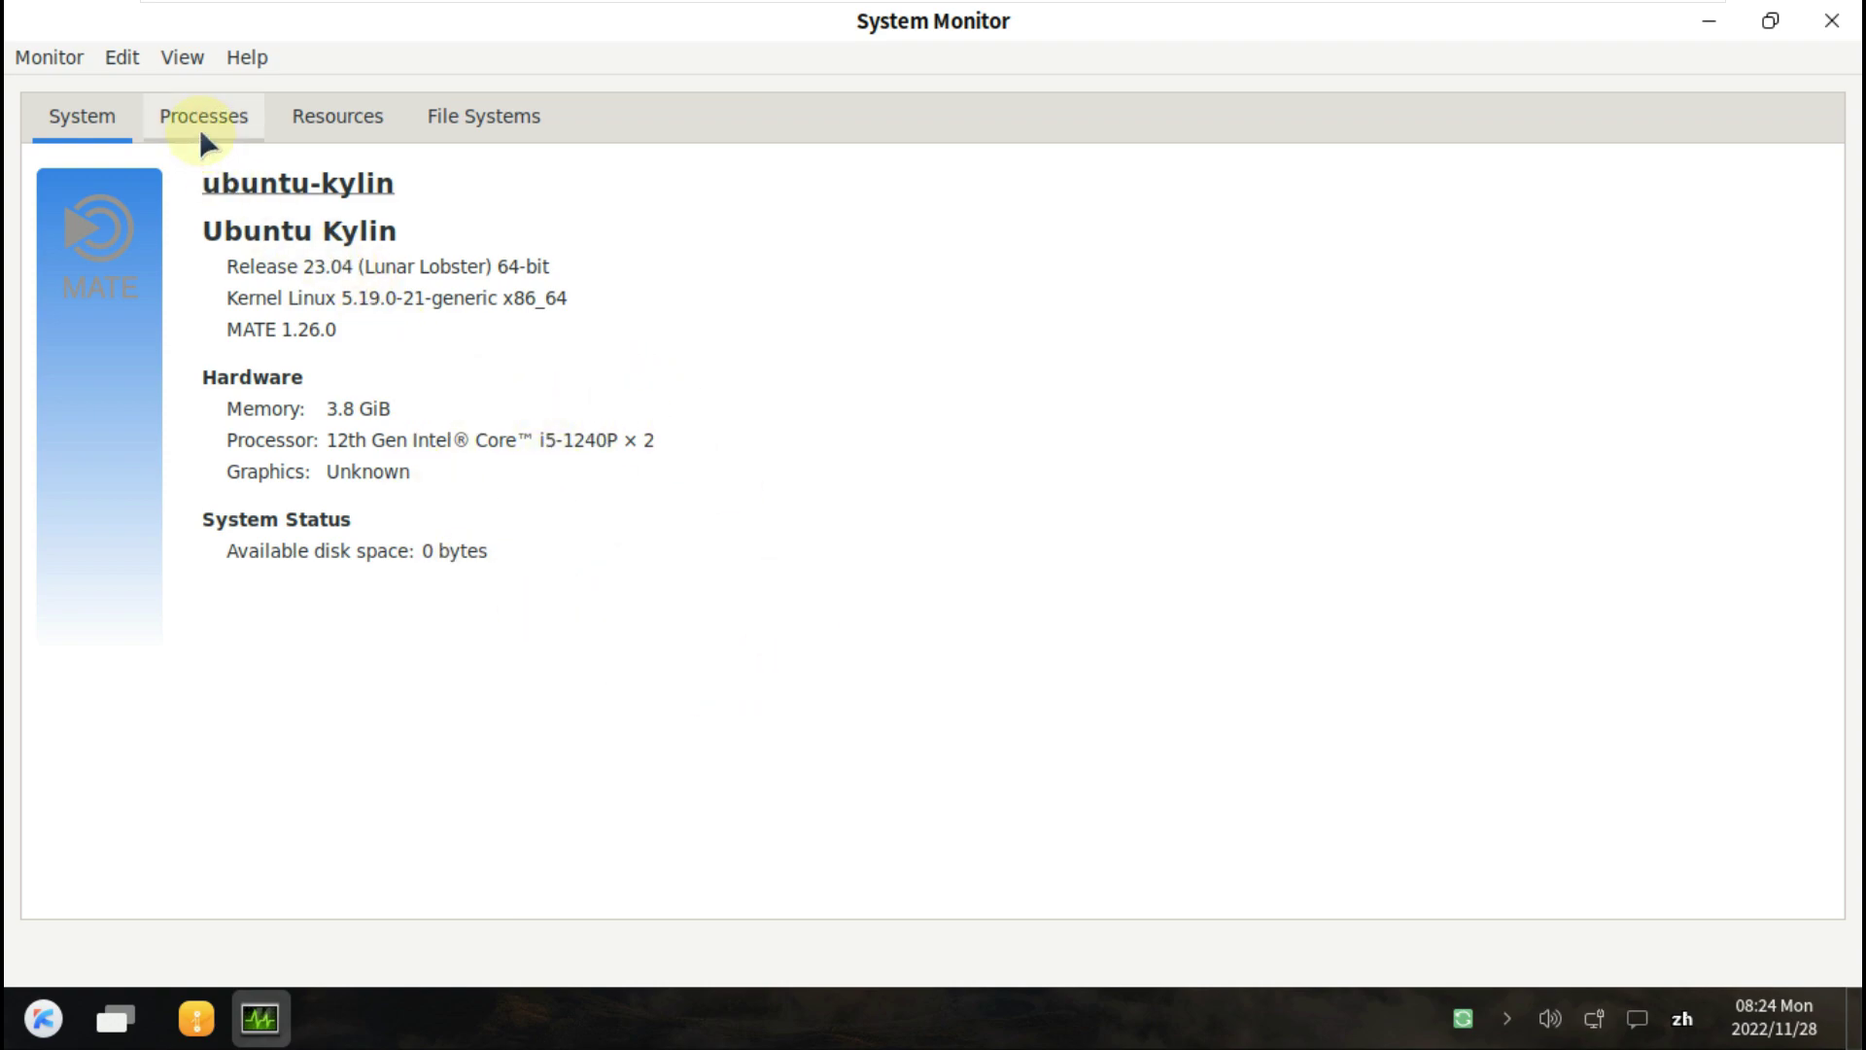
left_click(264, 55)
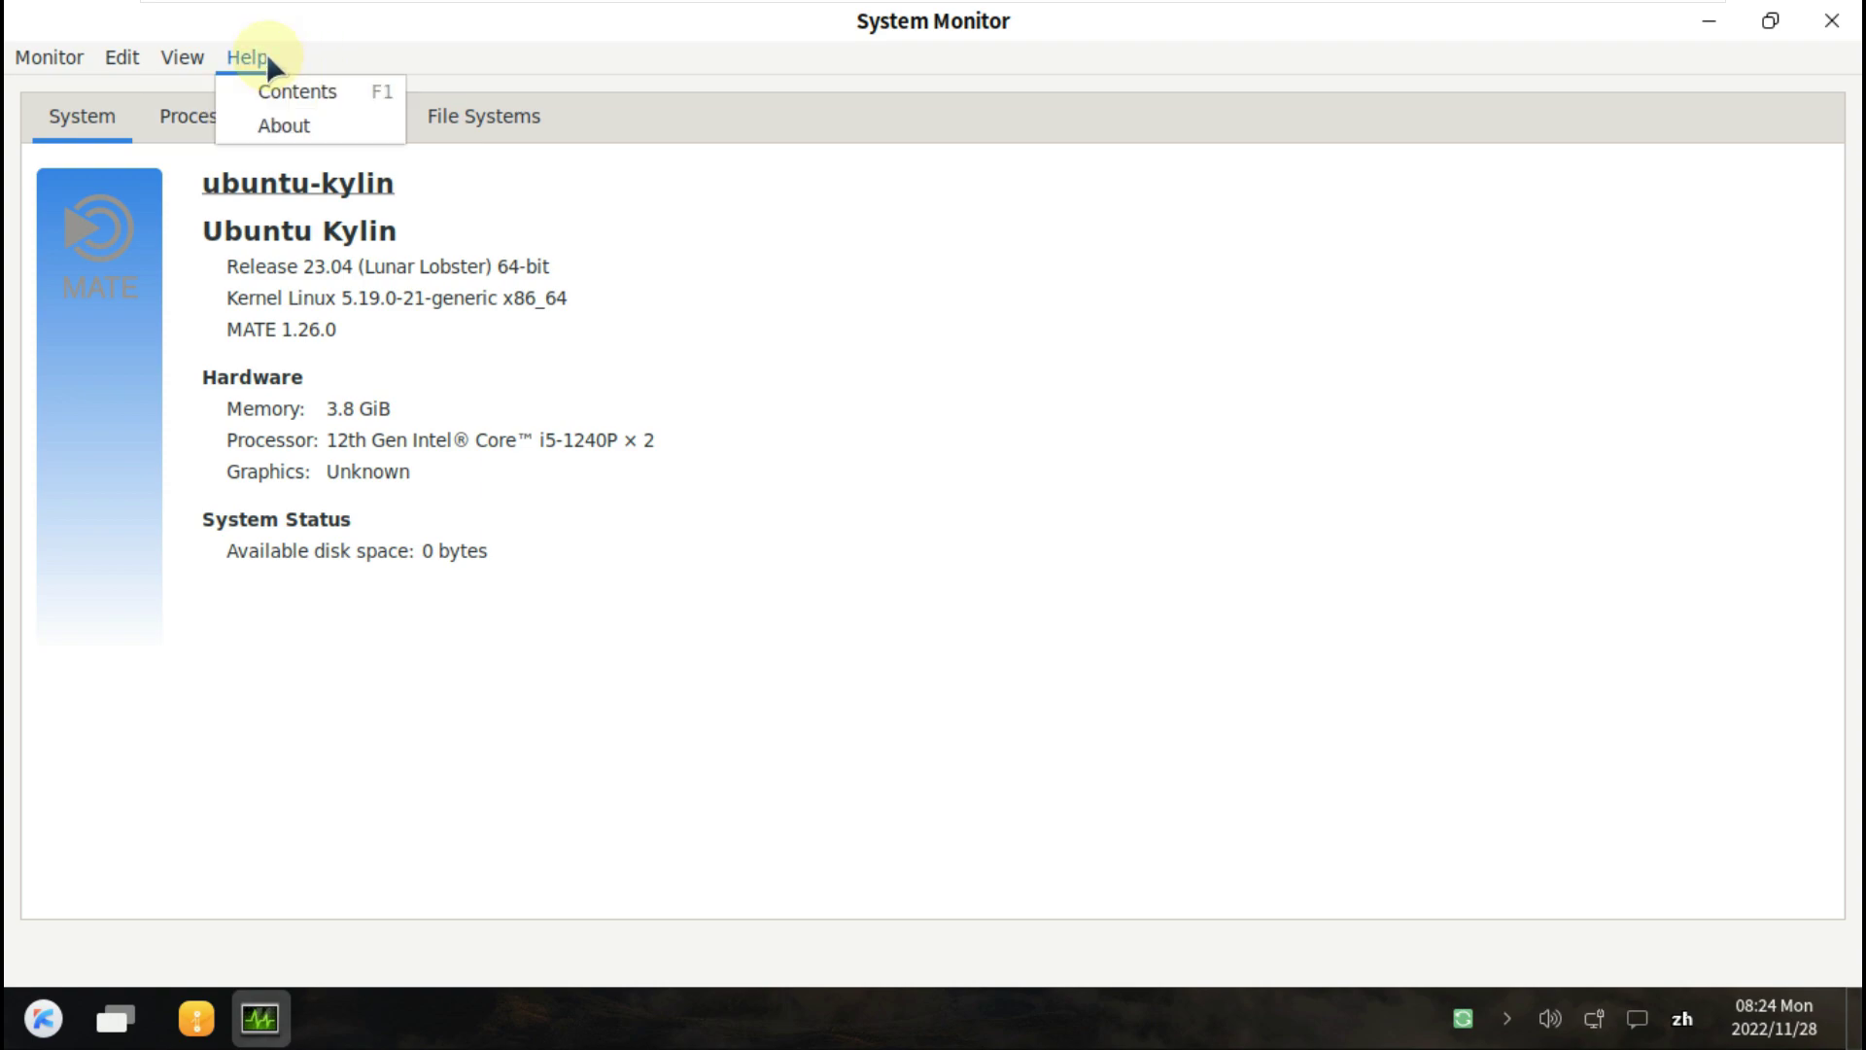
left_click(288, 123)
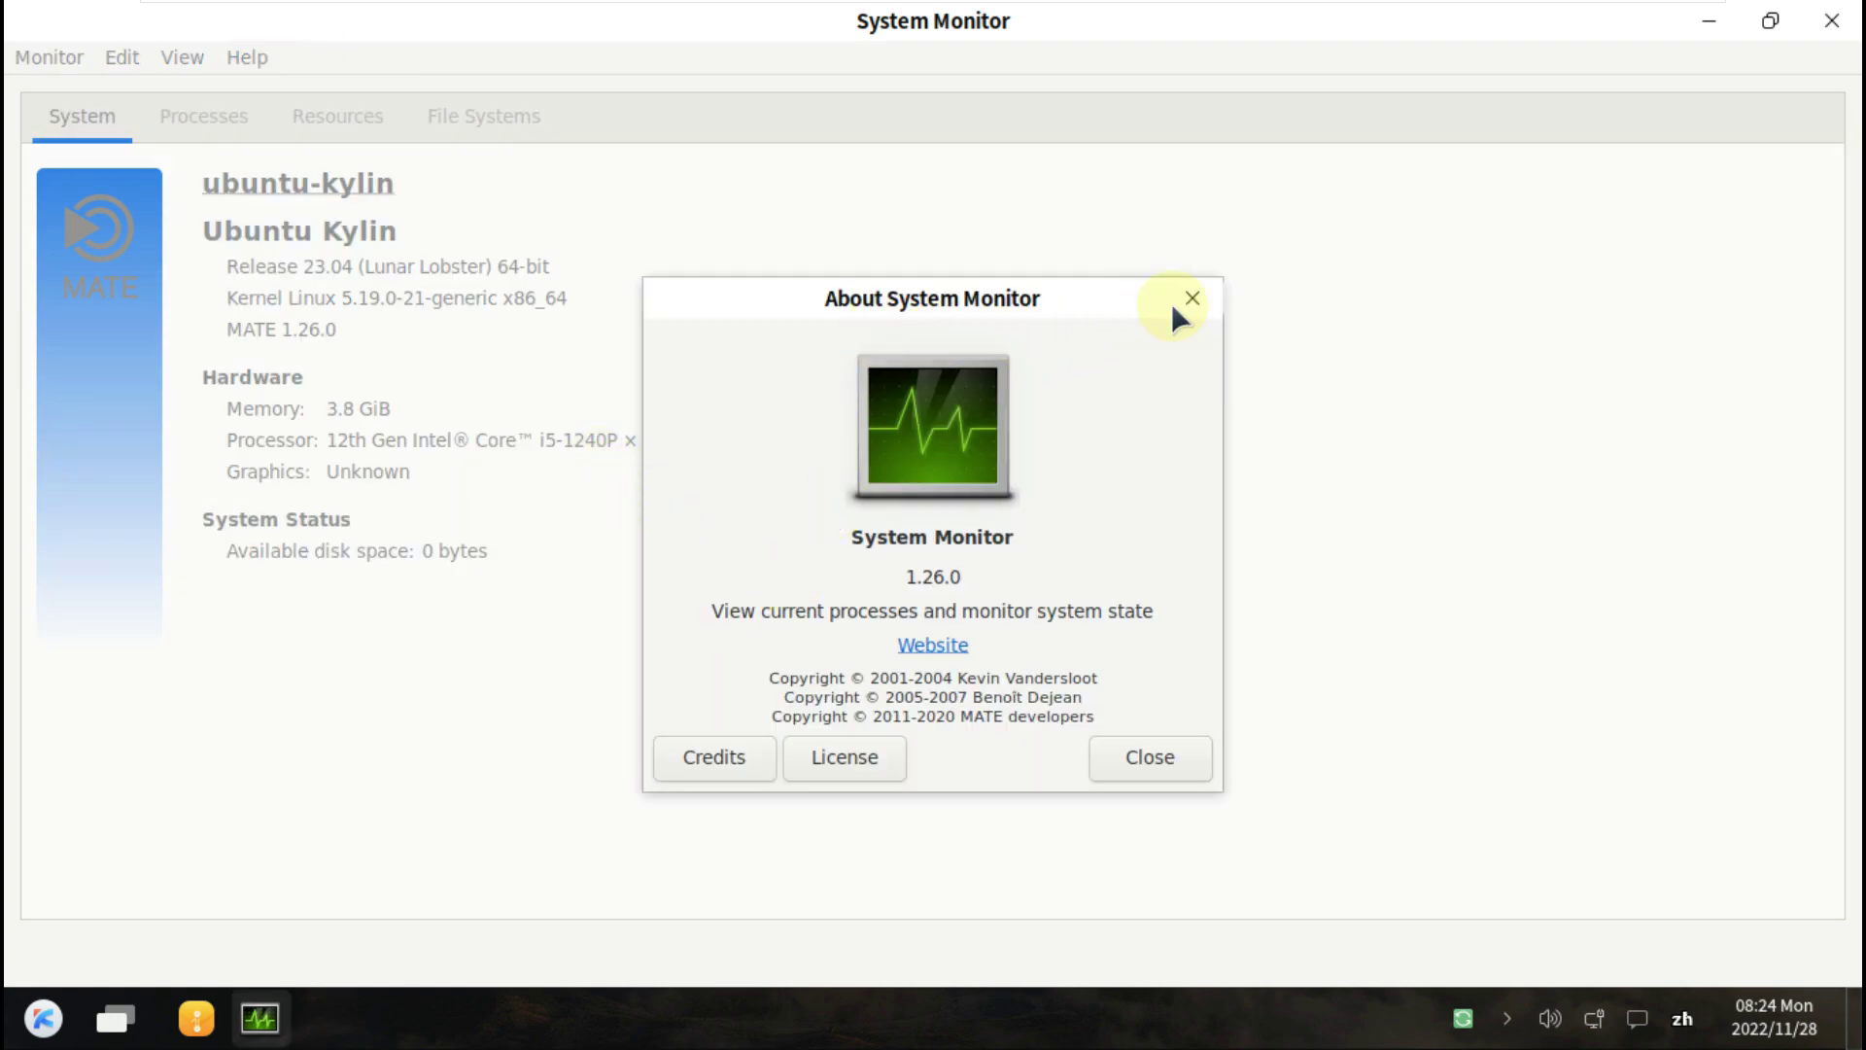
left_click(1188, 300)
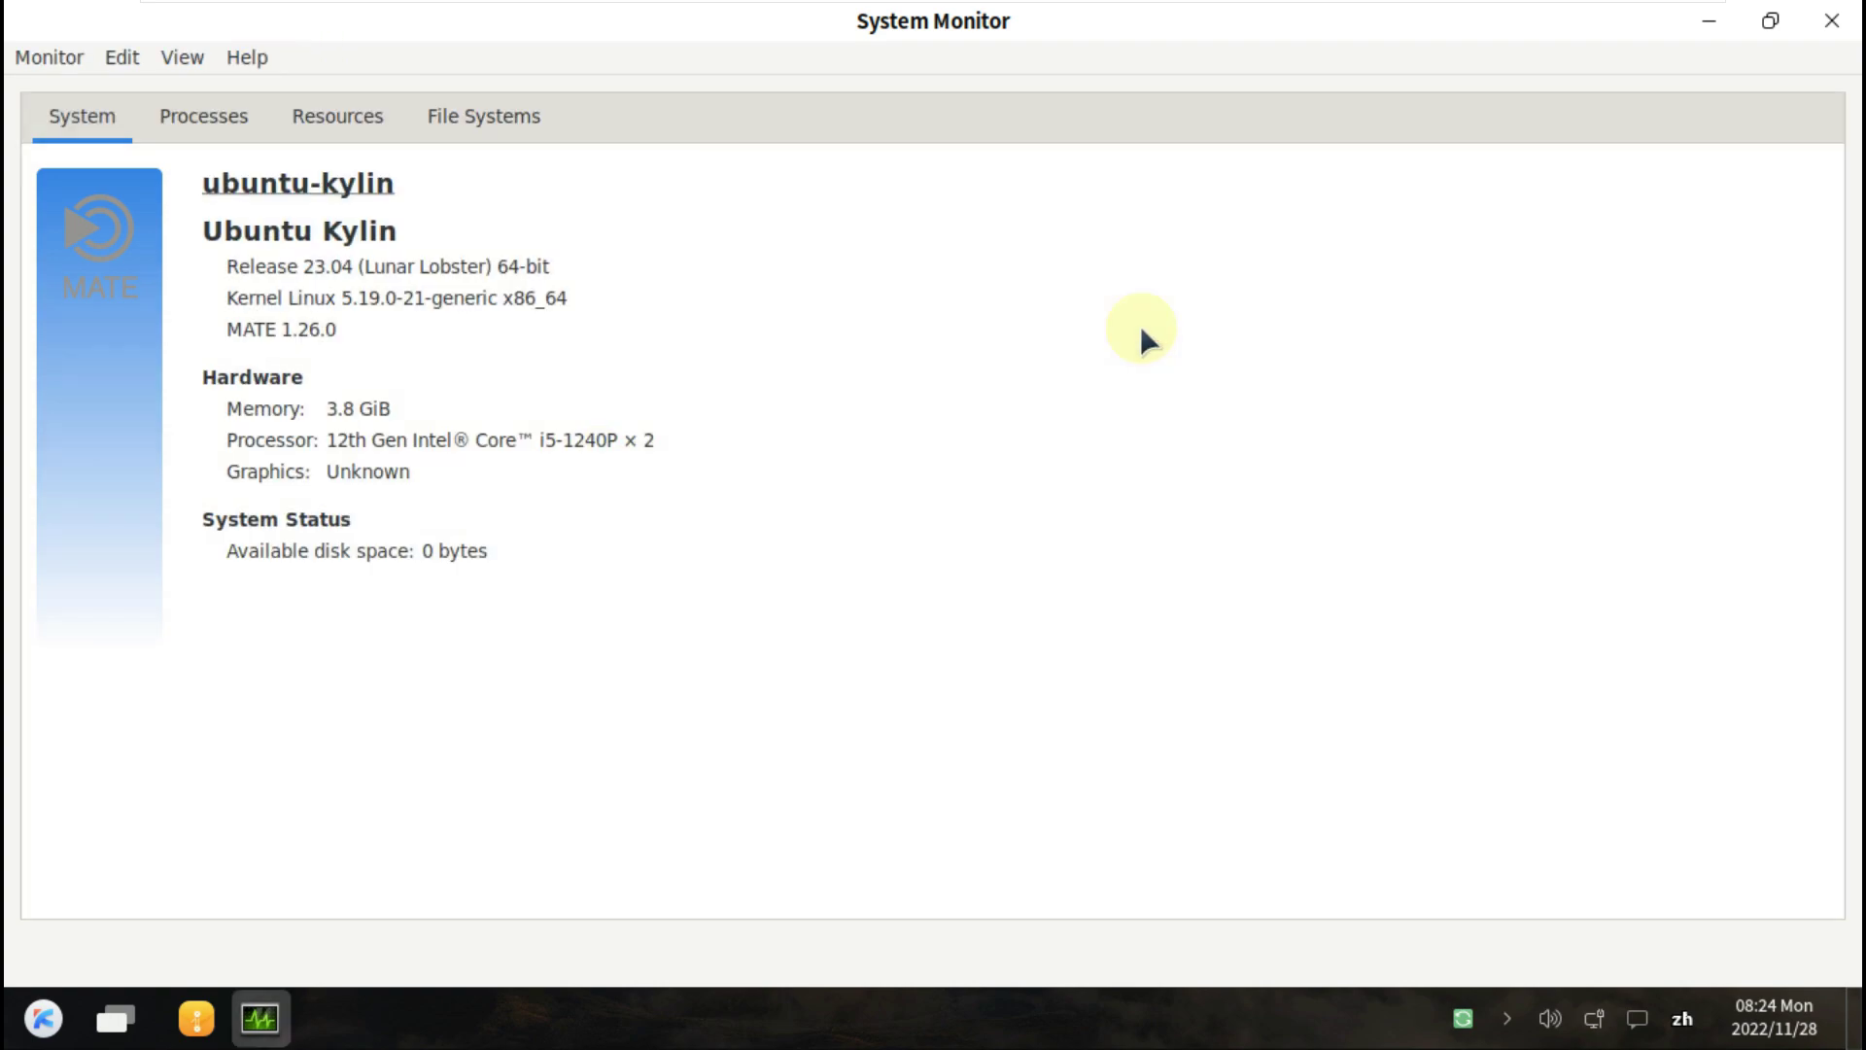
Show the running processes and widen the Control Group and Waiting Channel columns so their entries are readable.
left_click(189, 116)
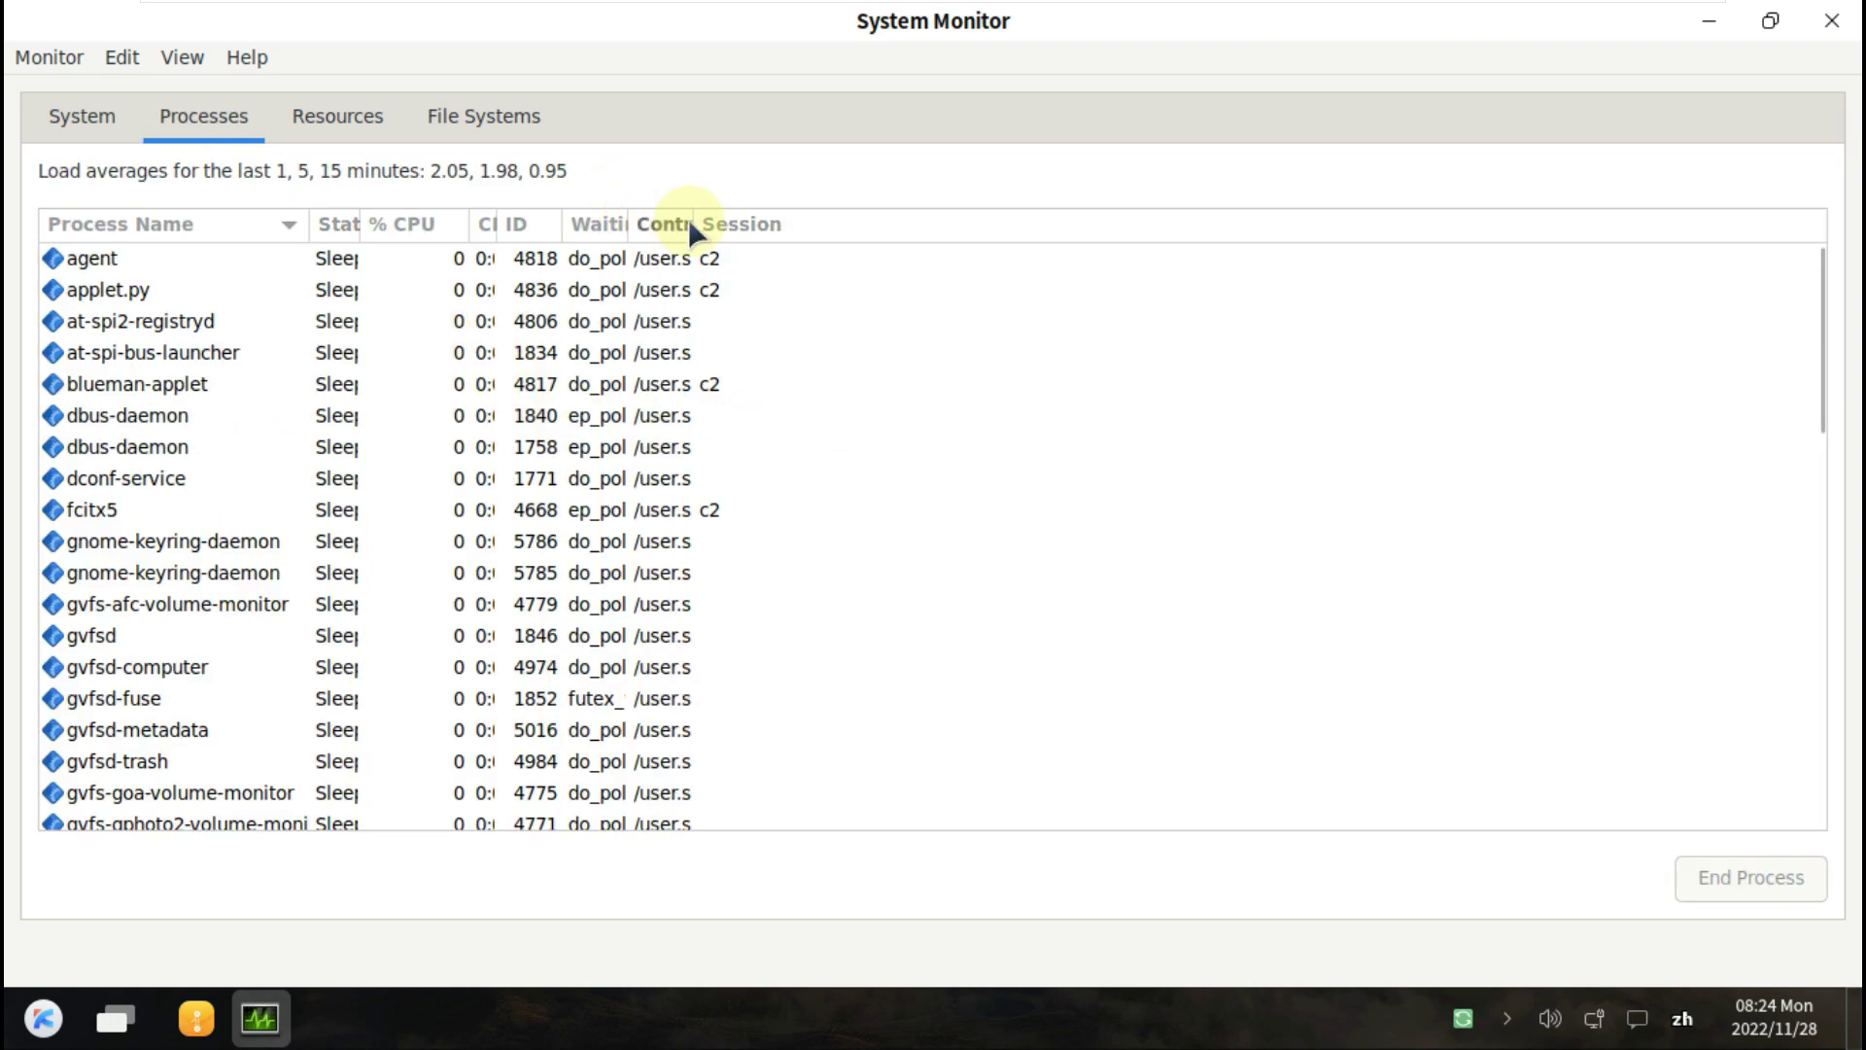
left_click_drag(698, 216, 1519, 330)
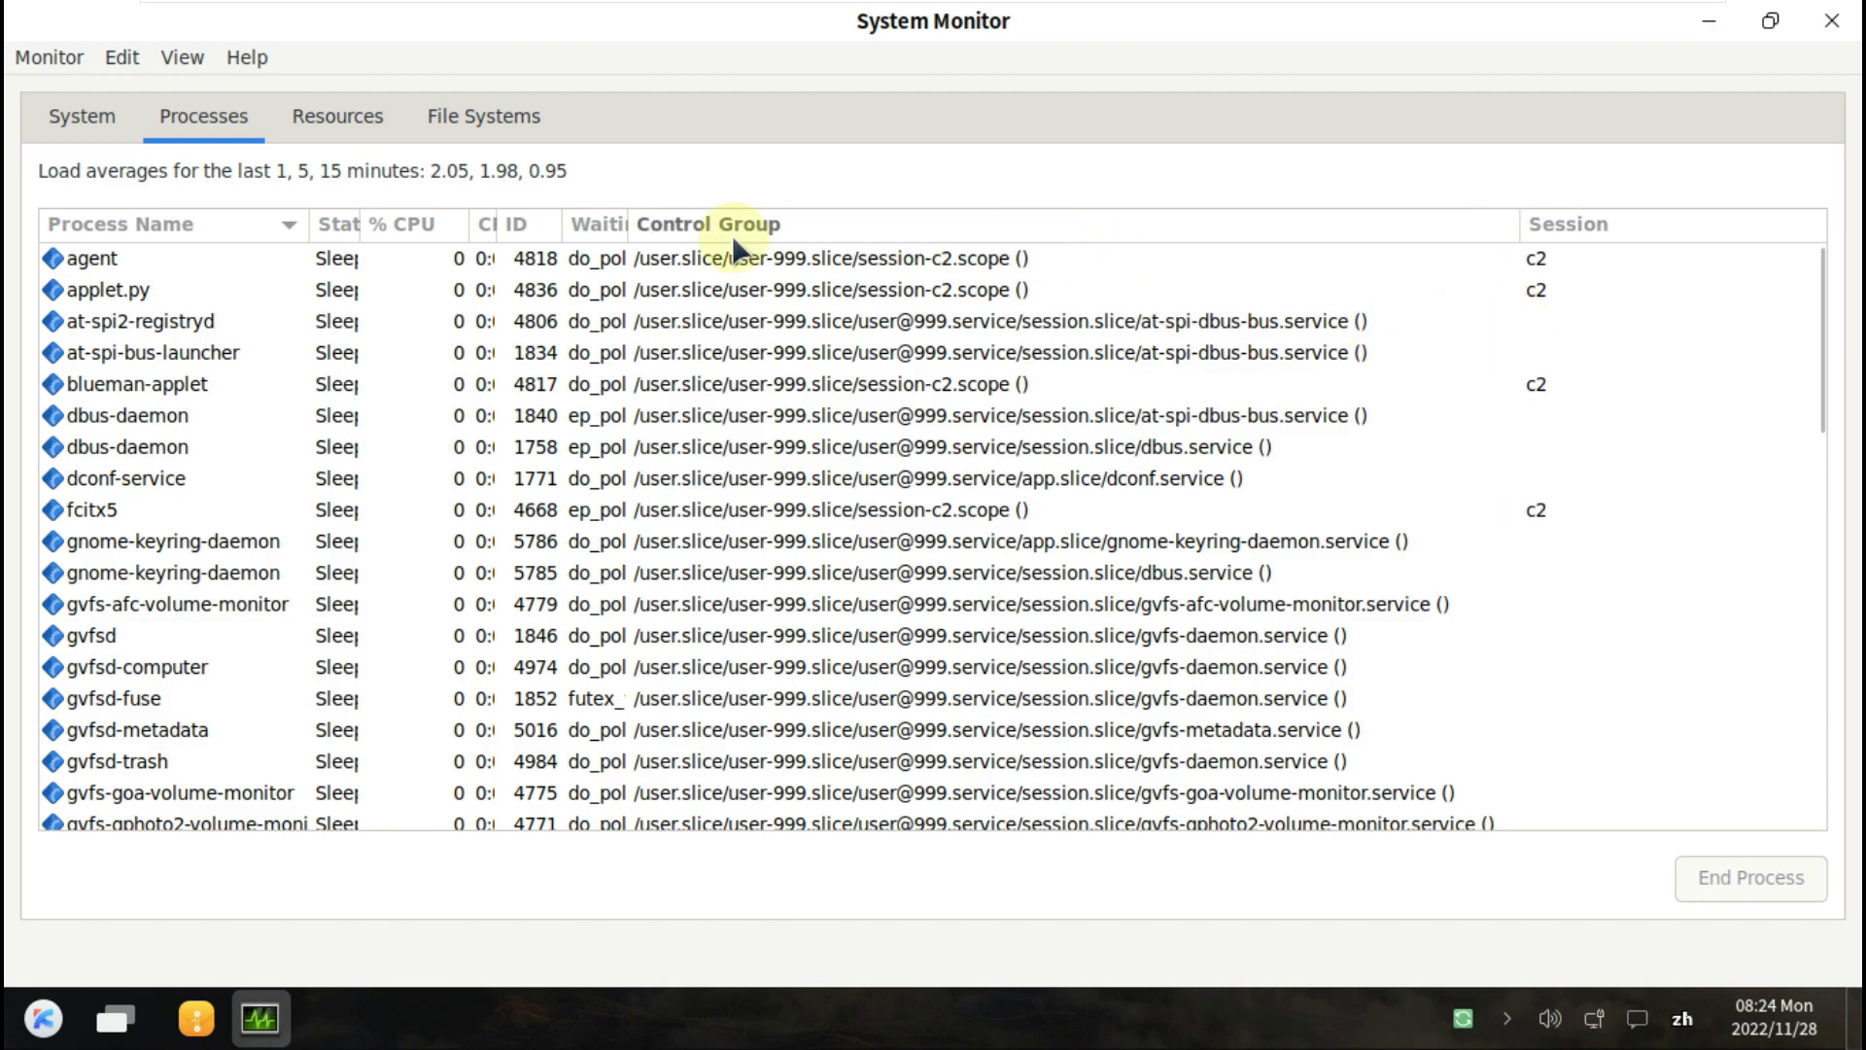
left_click_drag(630, 225, 1050, 229)
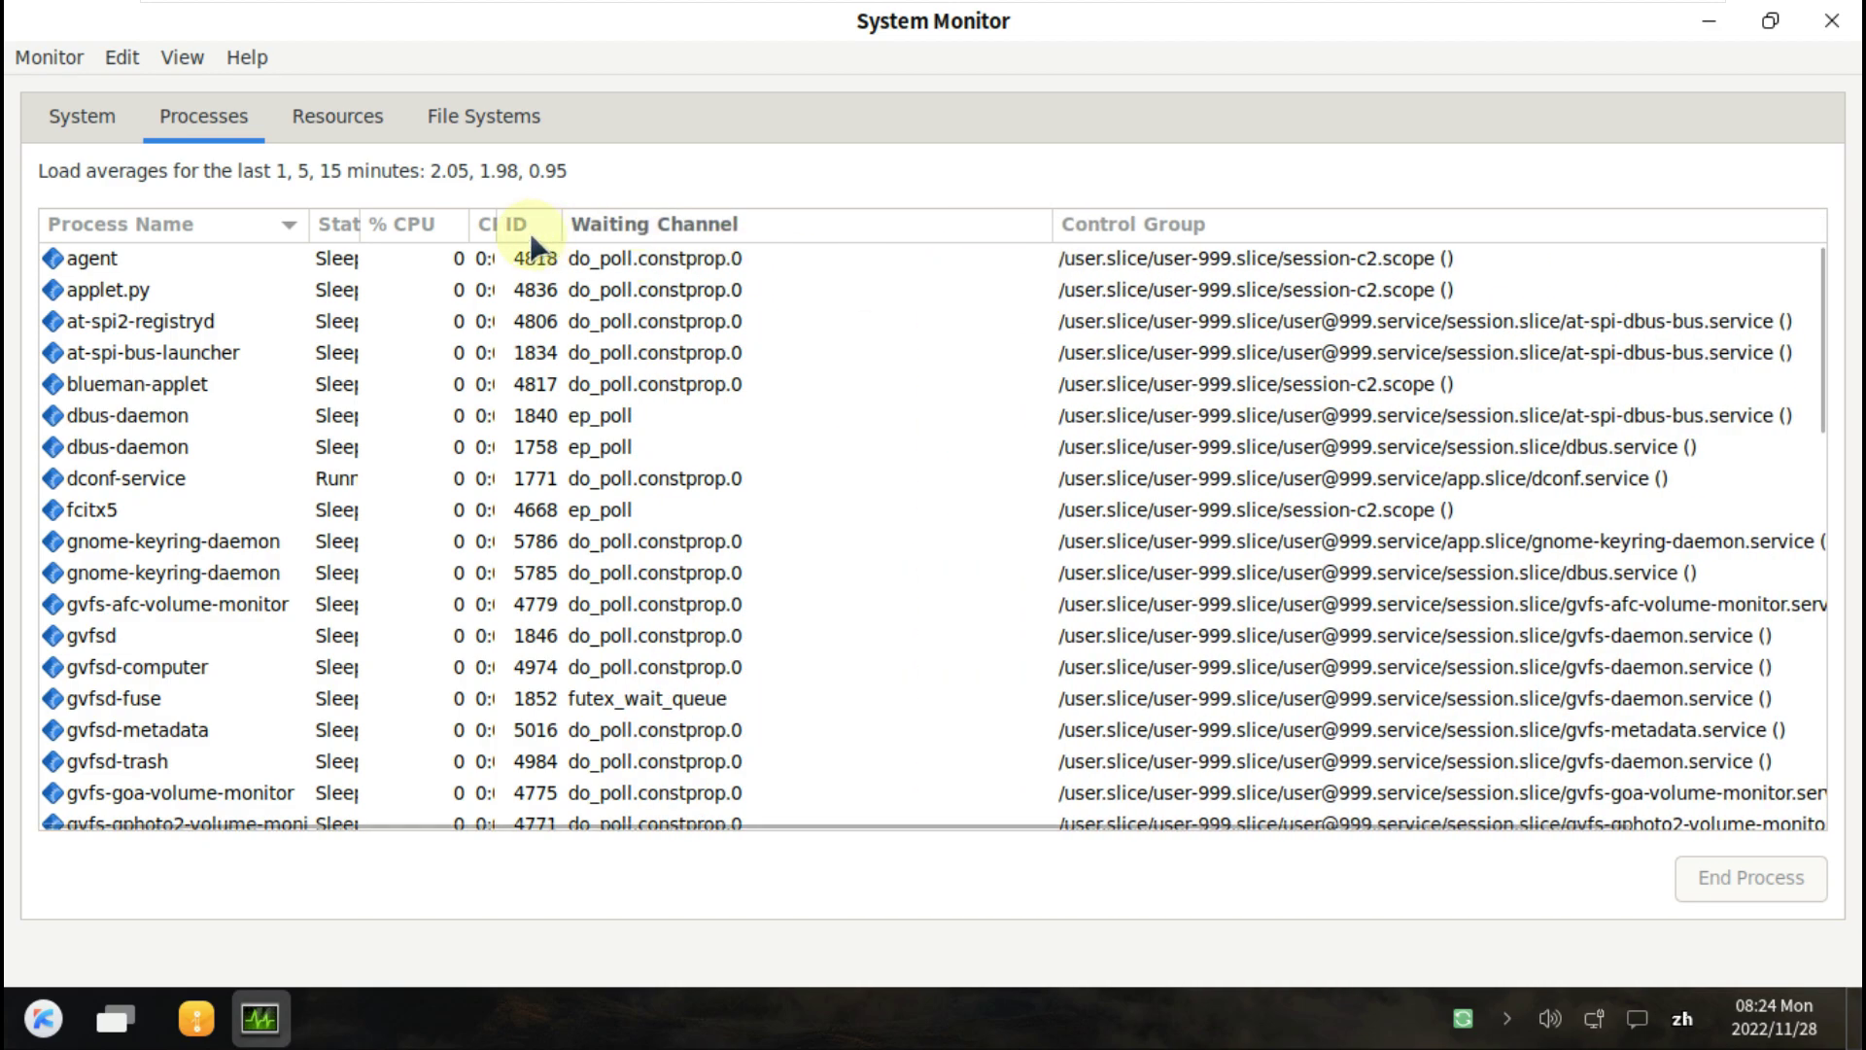
Sort the processes by CPU time from highest to lowest, widen the CPU Time column, and look through the list.
left_click(491, 221)
left_click_drag(504, 224, 680, 233)
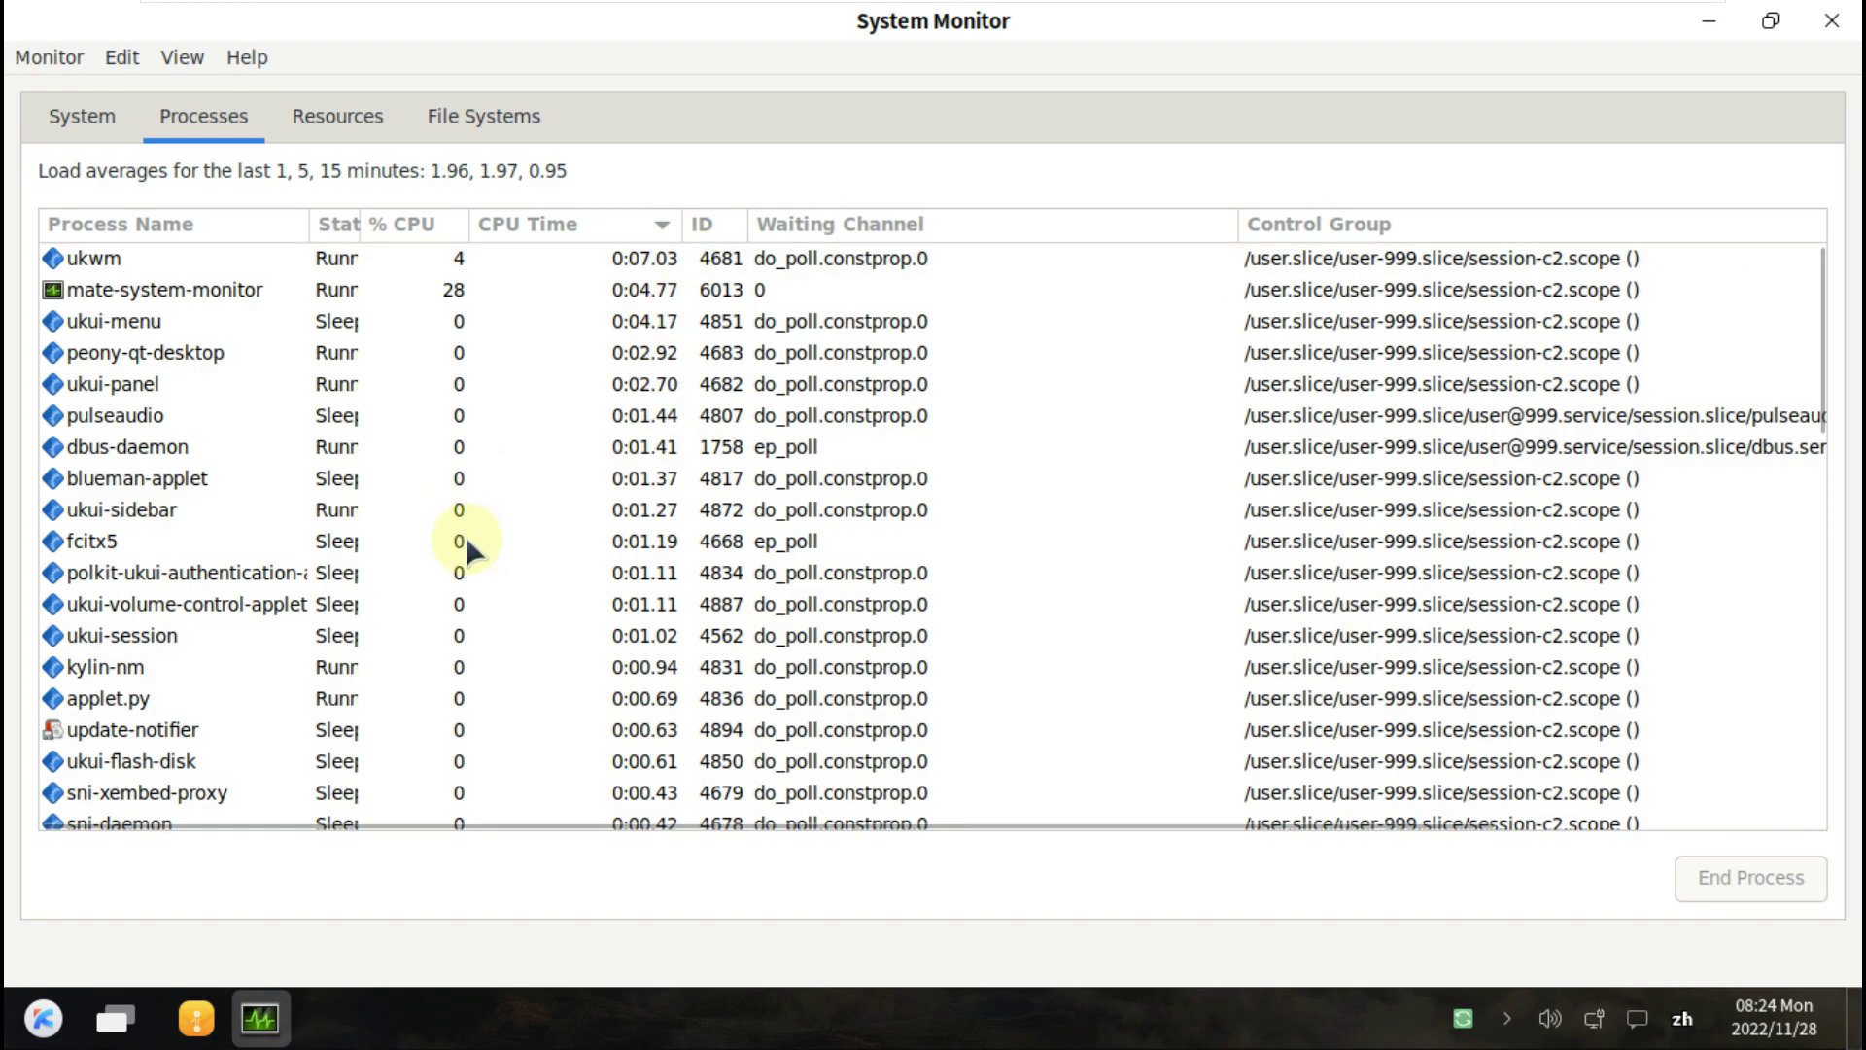
scroll(465, 535, "down", 1)
scroll(465, 536, "down", 1)
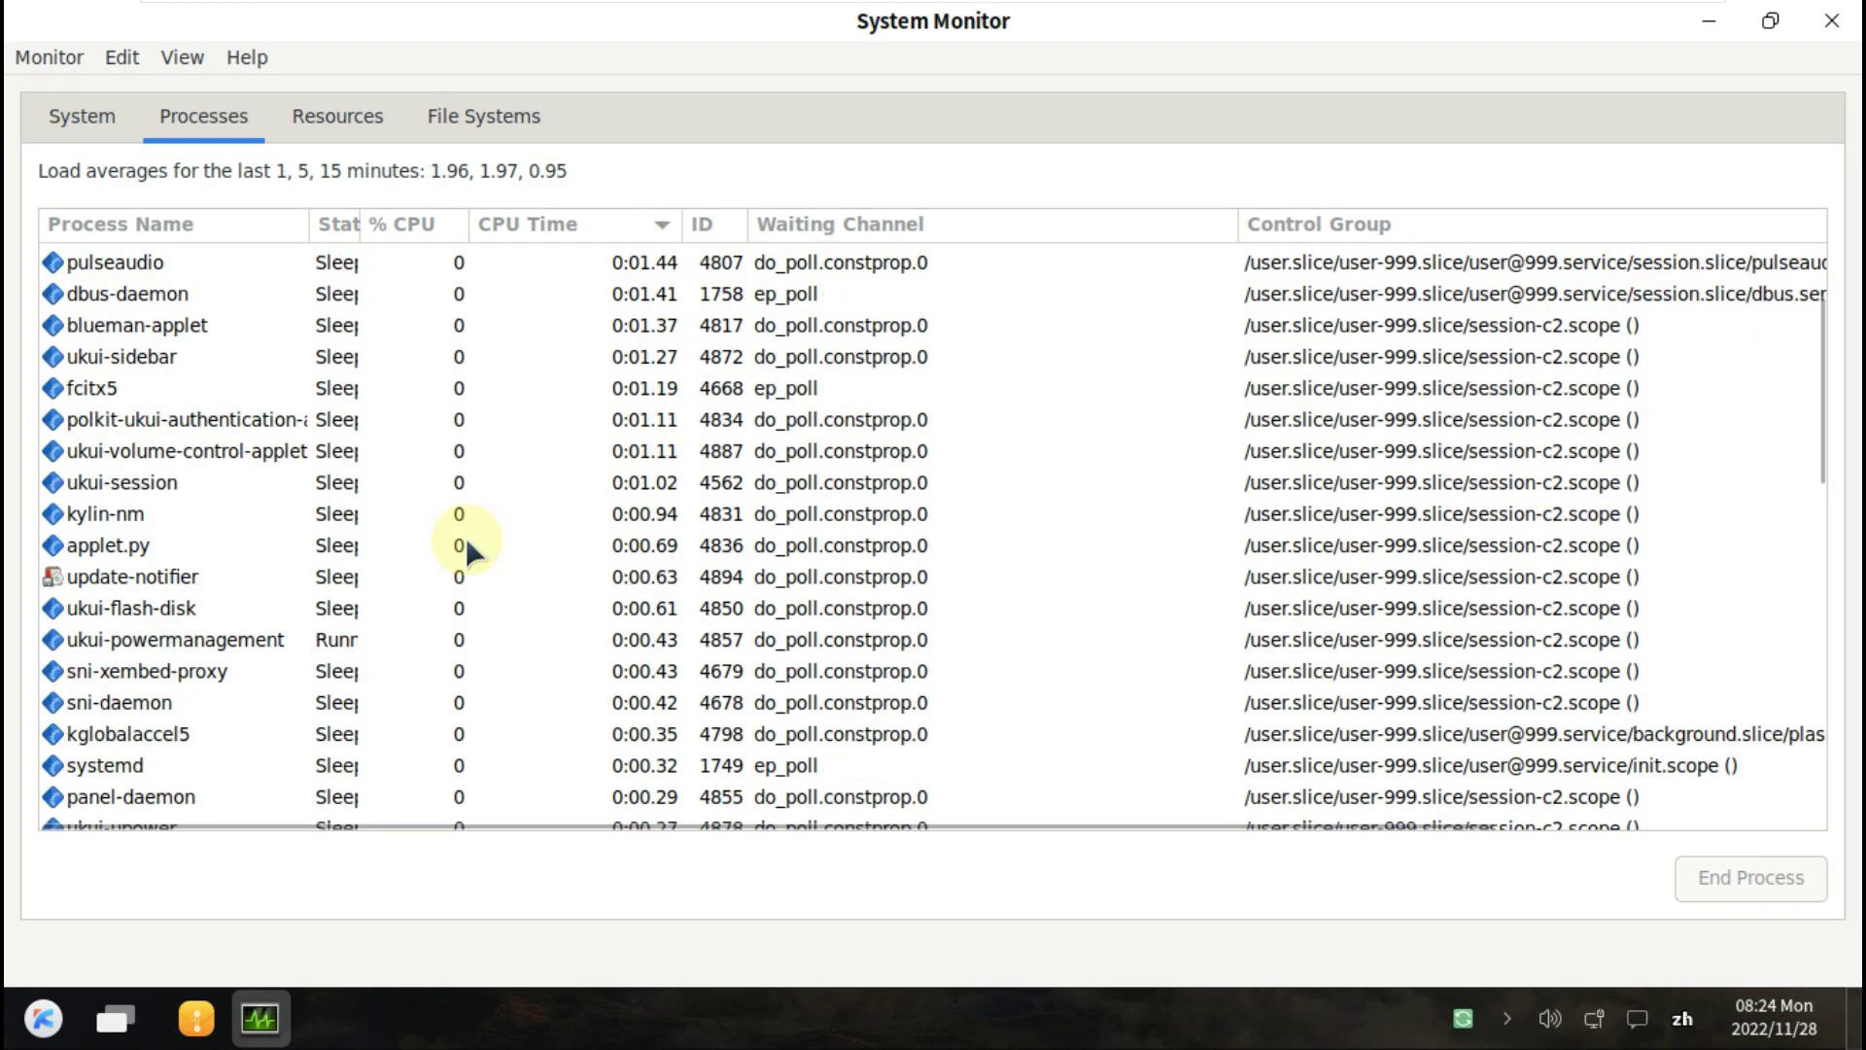
scroll(464, 536, "down", 3)
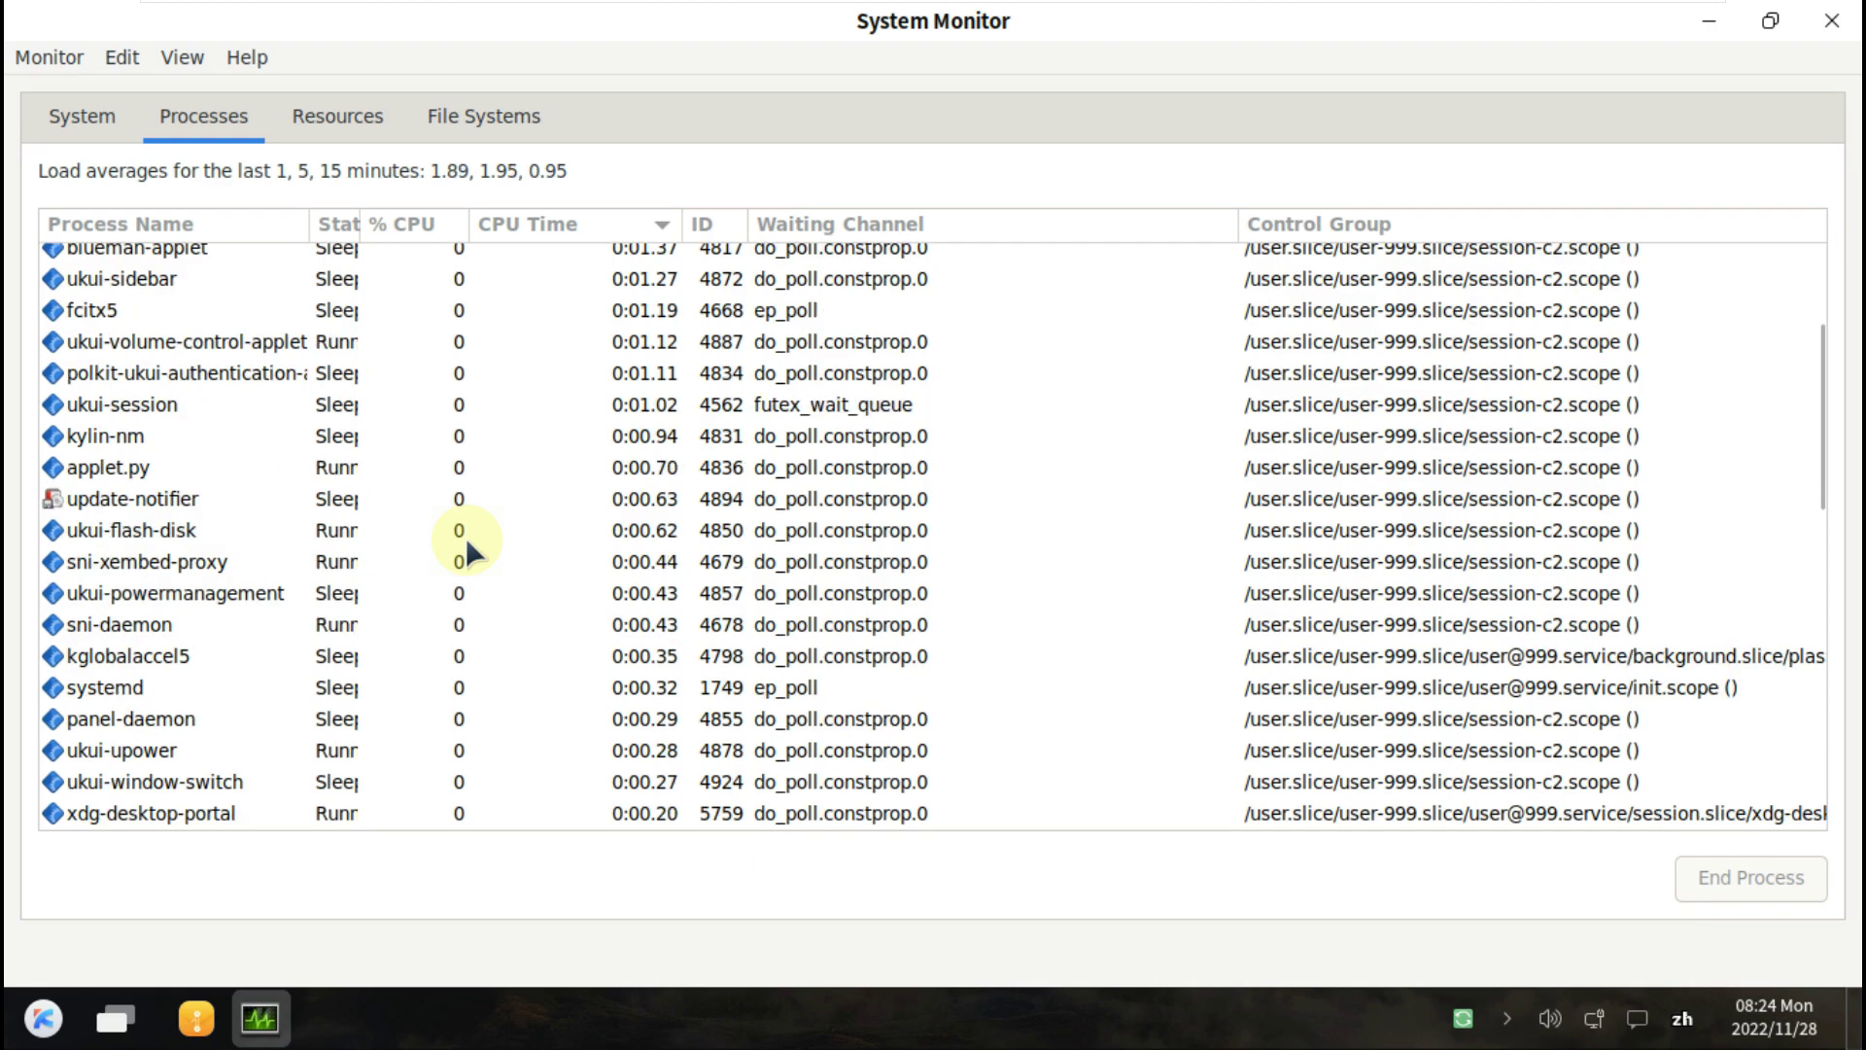
Look through the remaining processes down to those with the least CPU time.
scroll(465, 537, "down", 4)
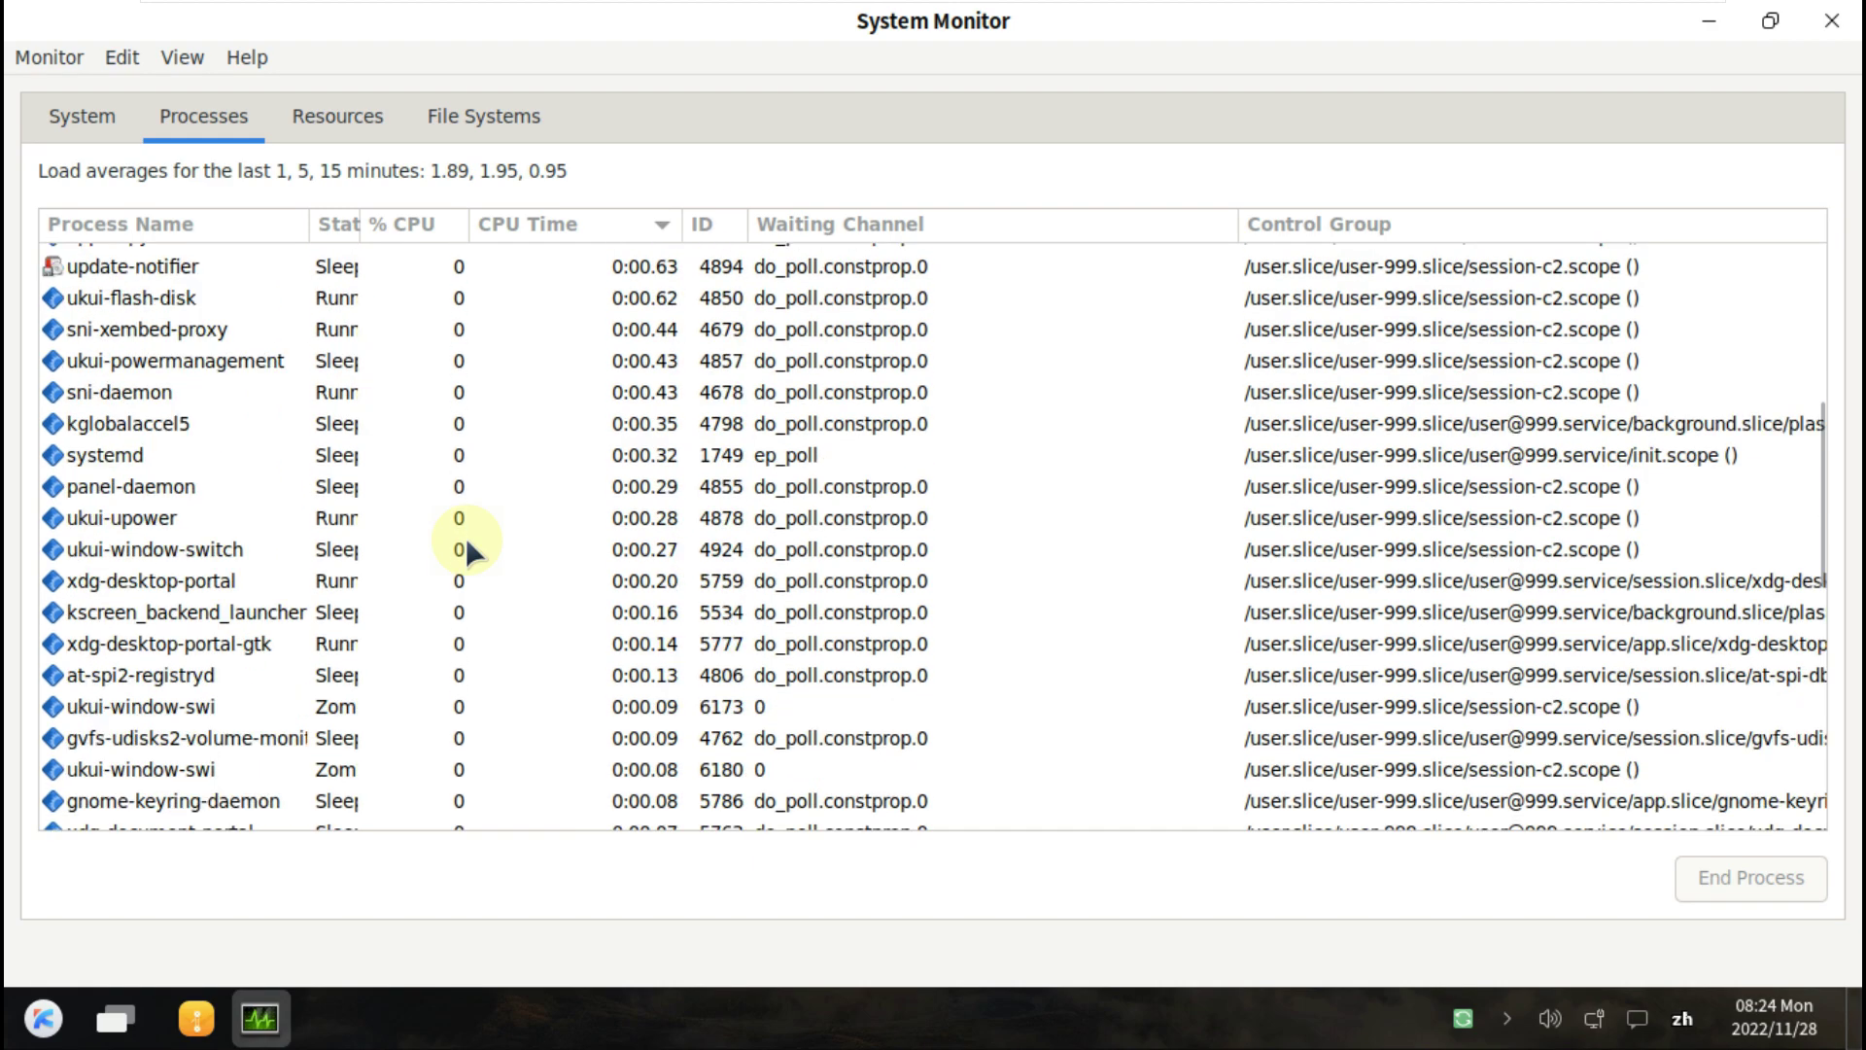
scroll(464, 537, "down", 4)
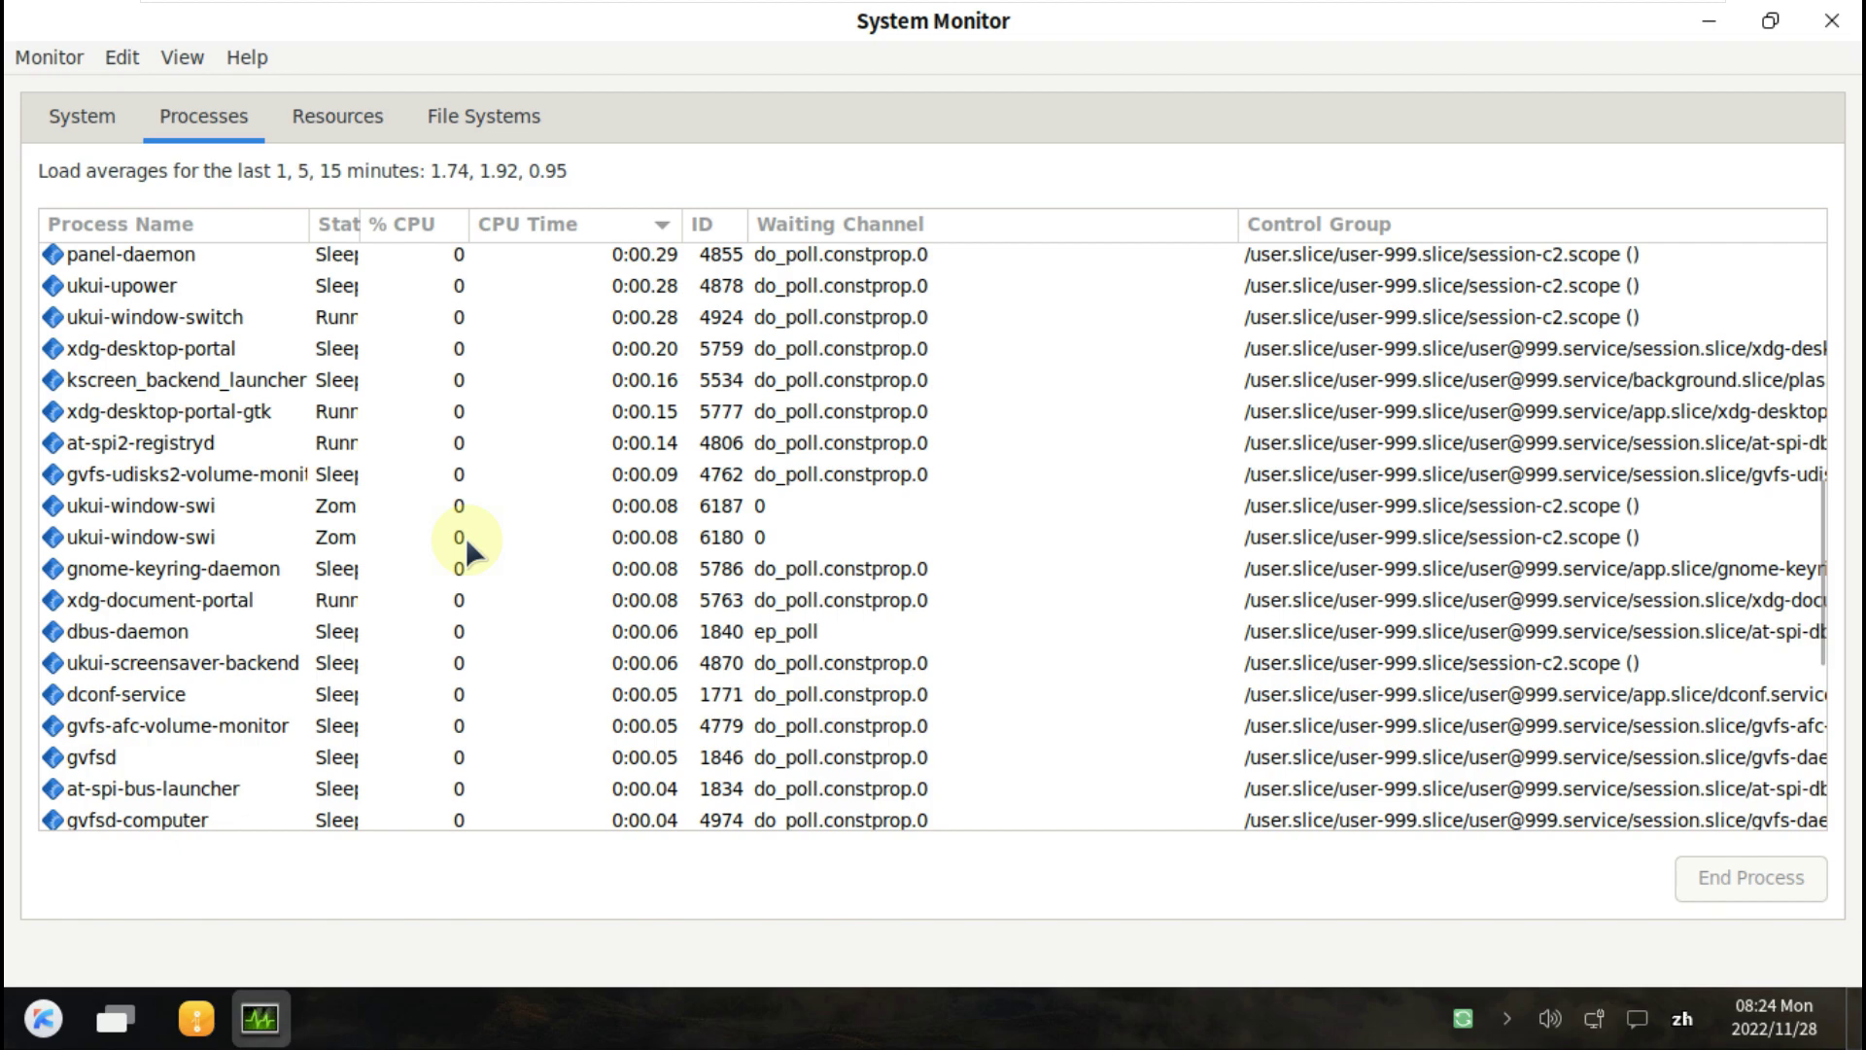
scroll(465, 537, "down", 4)
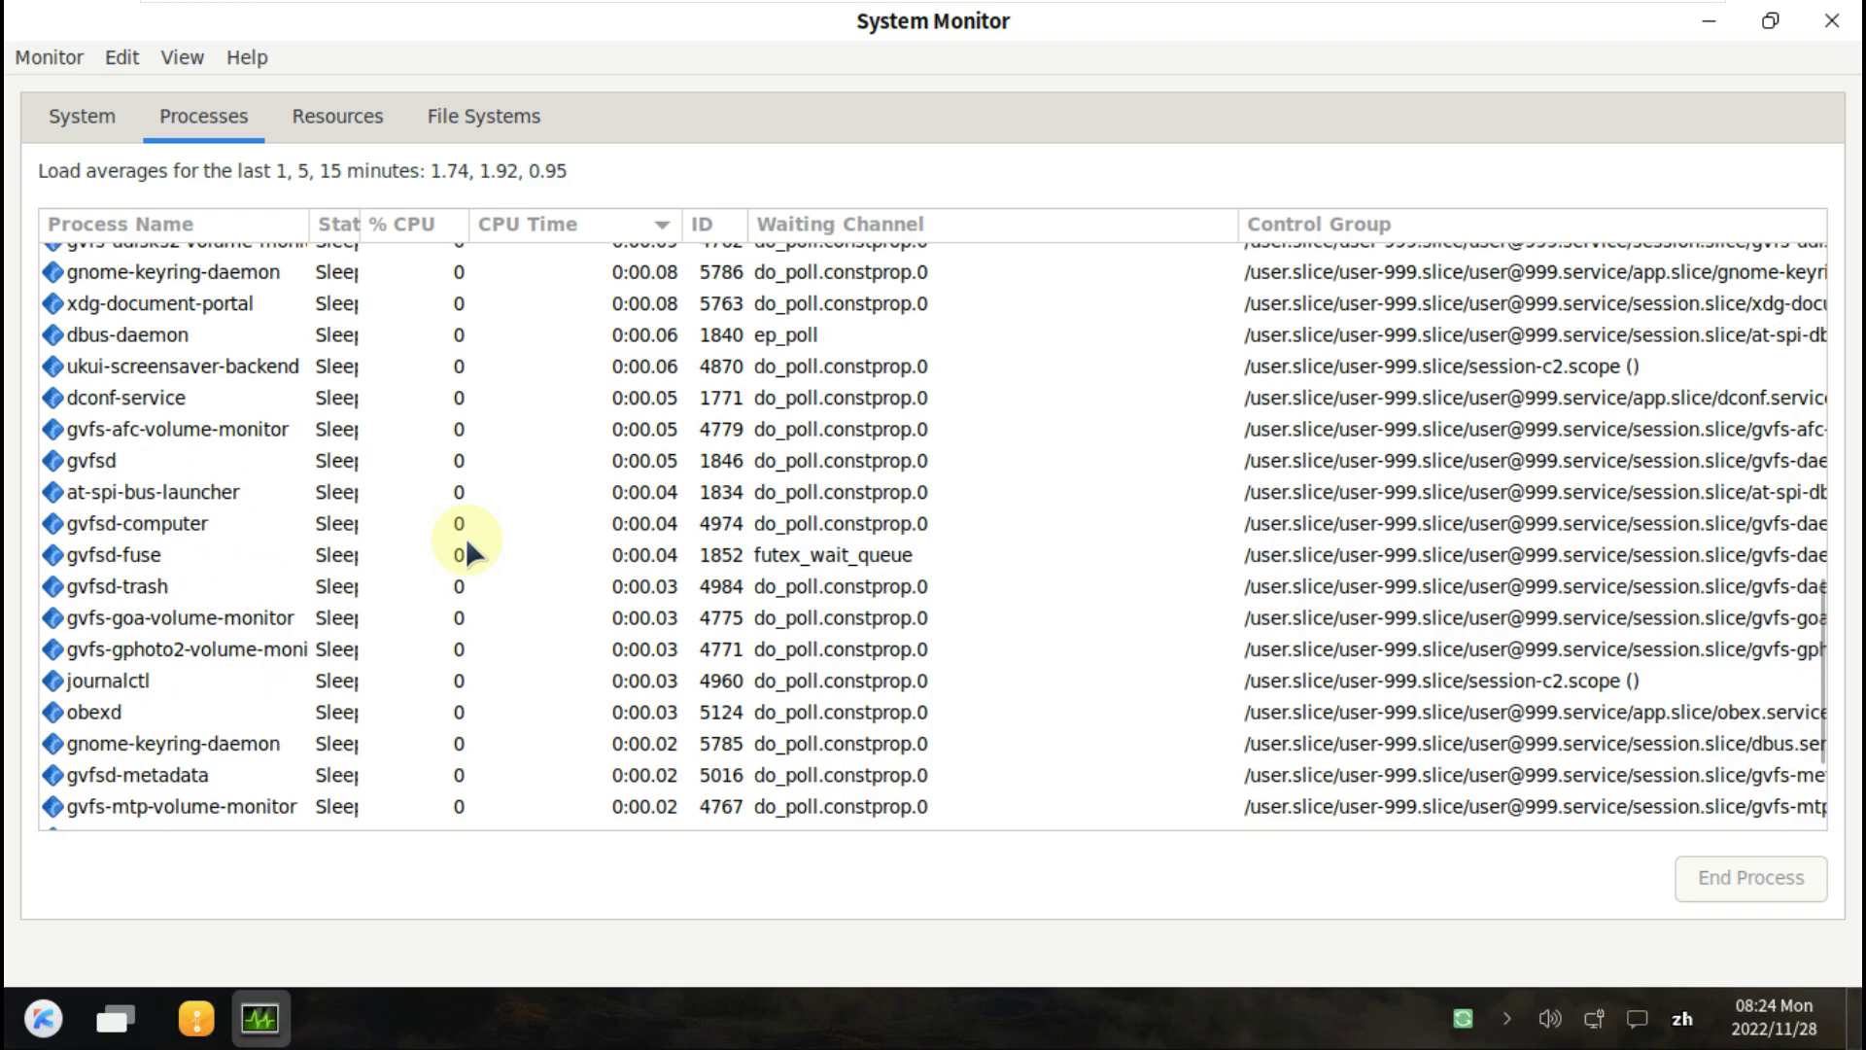
scroll(465, 536, "down", 1)
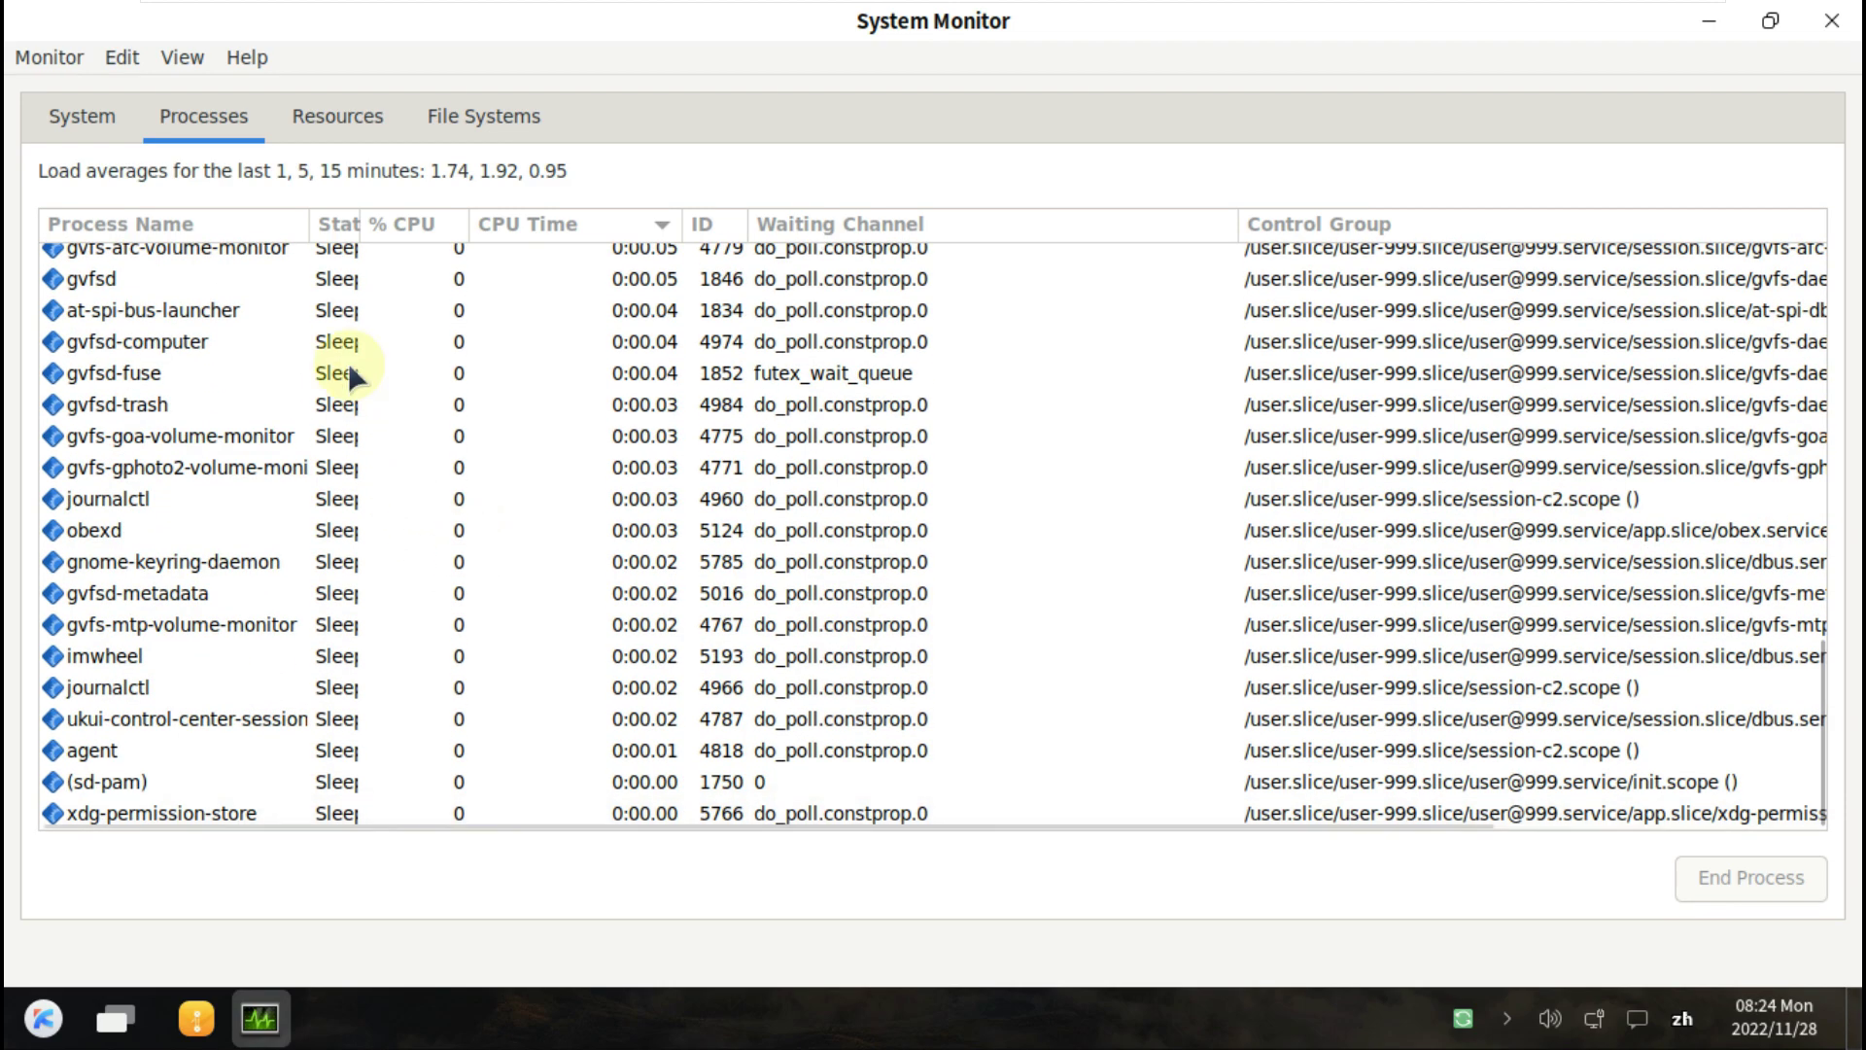
Show the resource usage graphs and change the CPU2 graph color to light green.
left_click(326, 124)
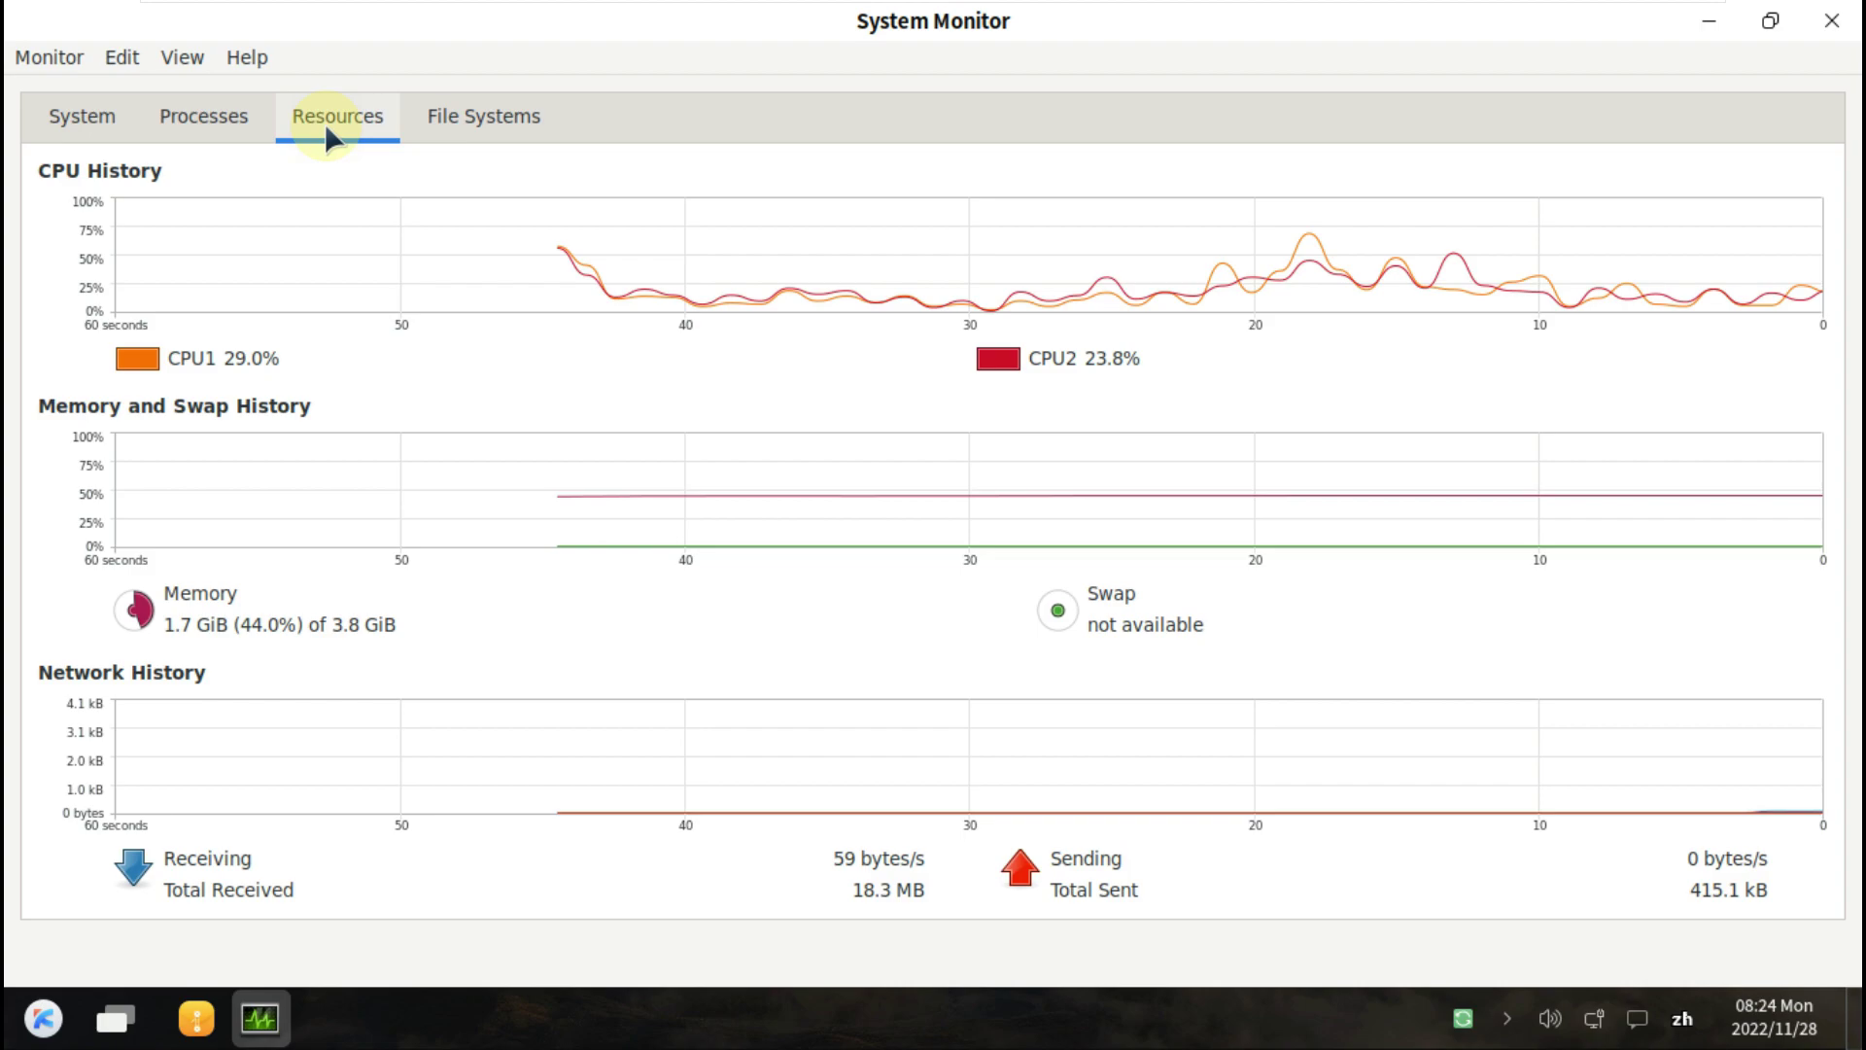
left_click(991, 358)
left_click(721, 433)
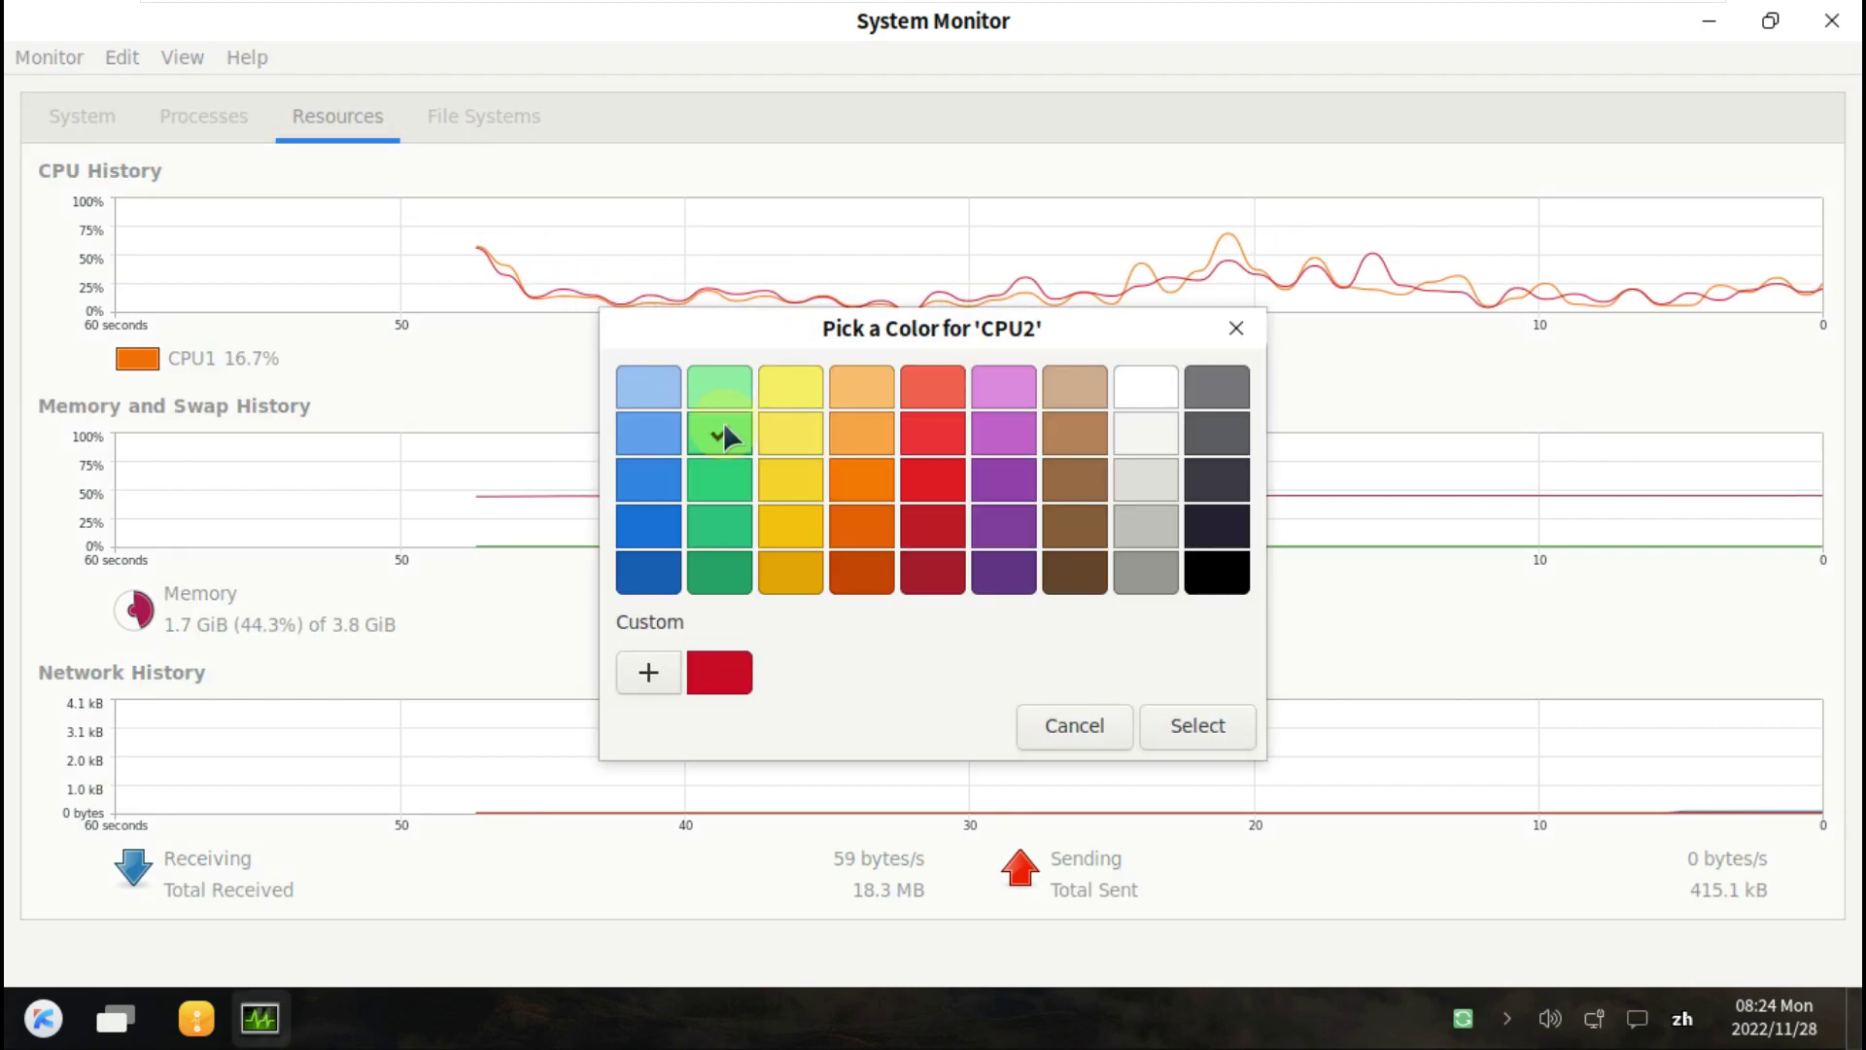
left_click(1188, 724)
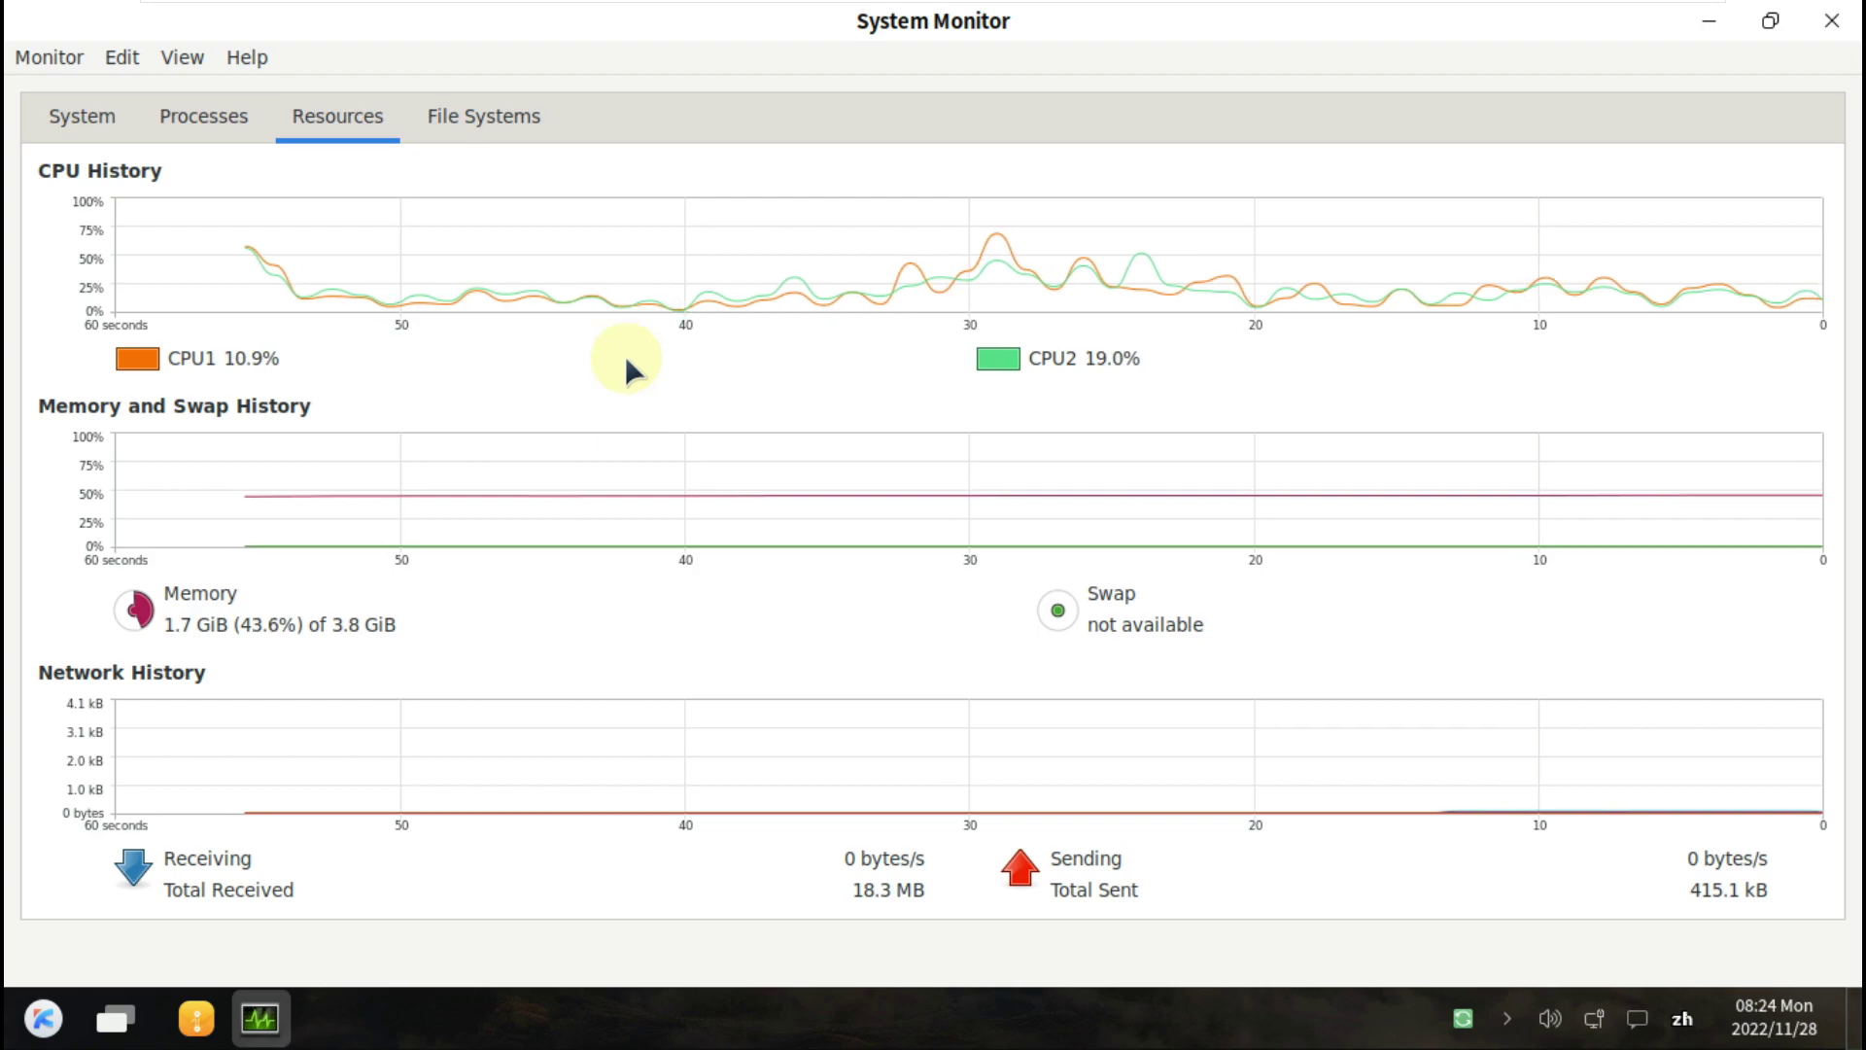
Check the file systems and System Monitor's version information, and close System Monitor.
left_click(486, 124)
left_click(348, 127)
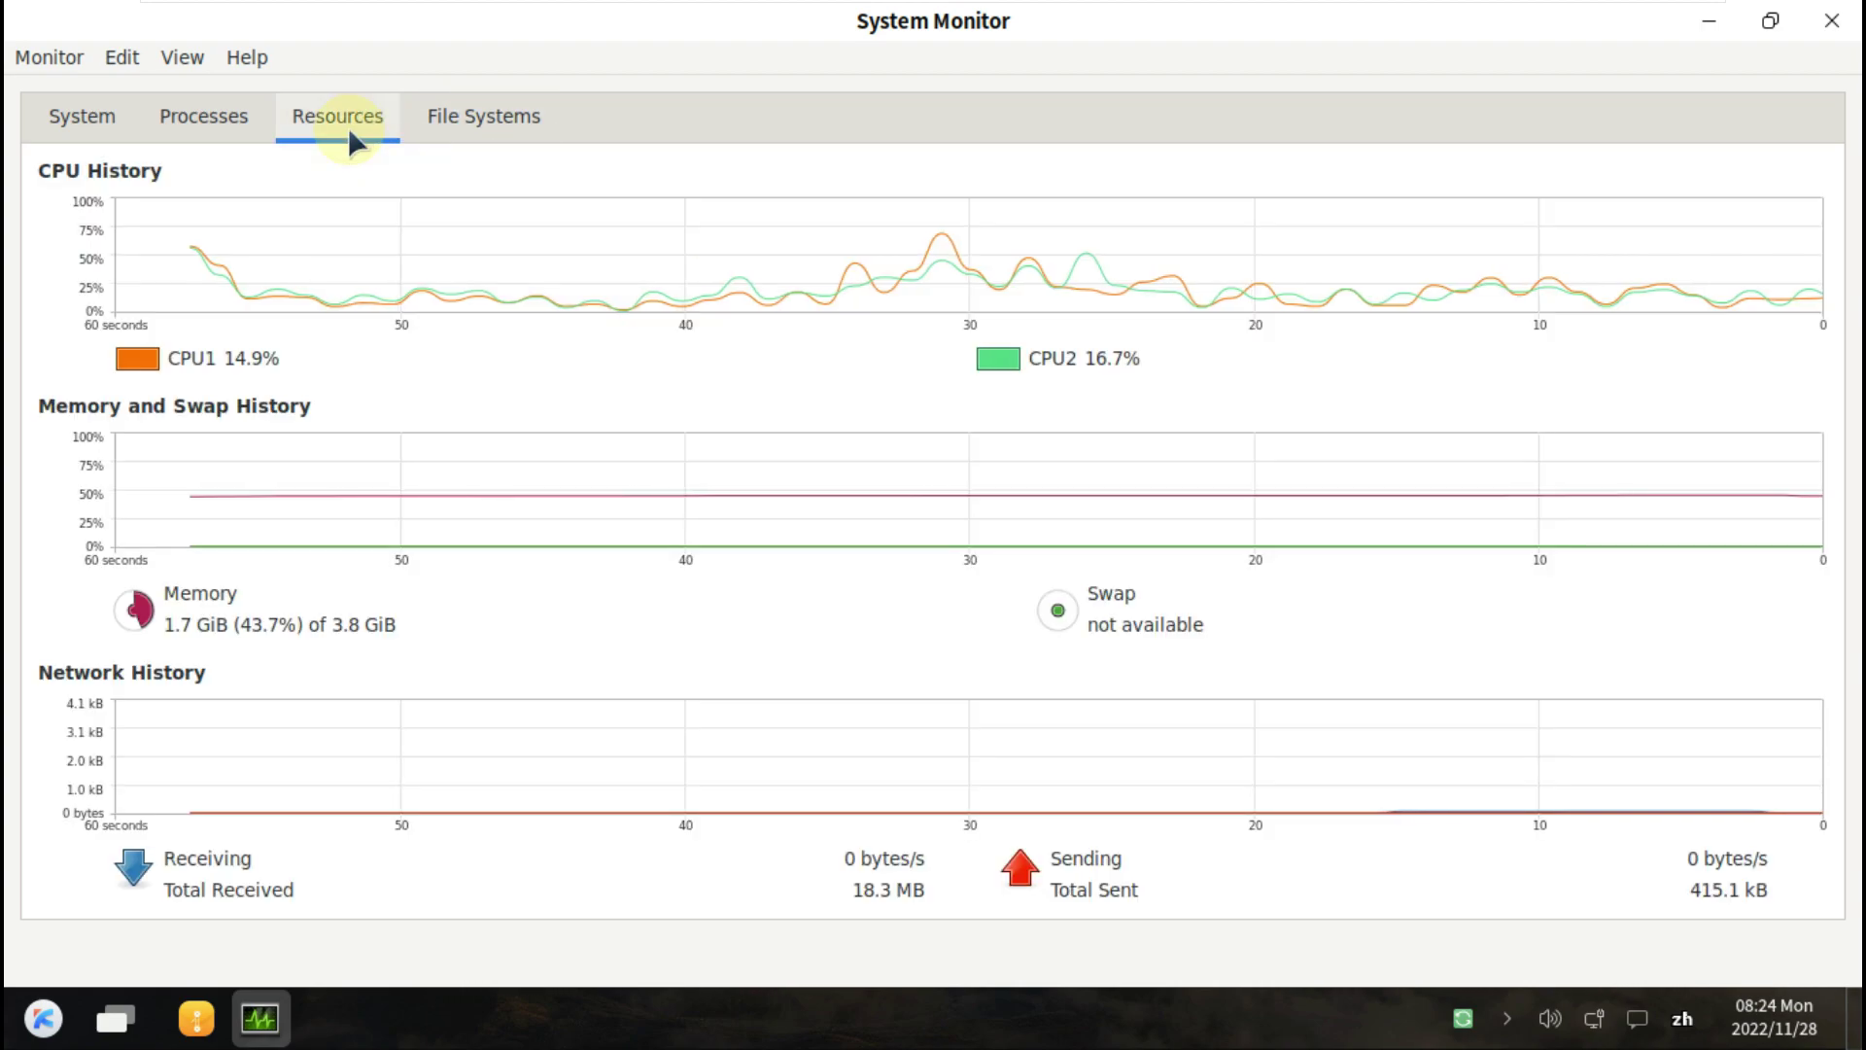
left_click(252, 60)
left_click(297, 124)
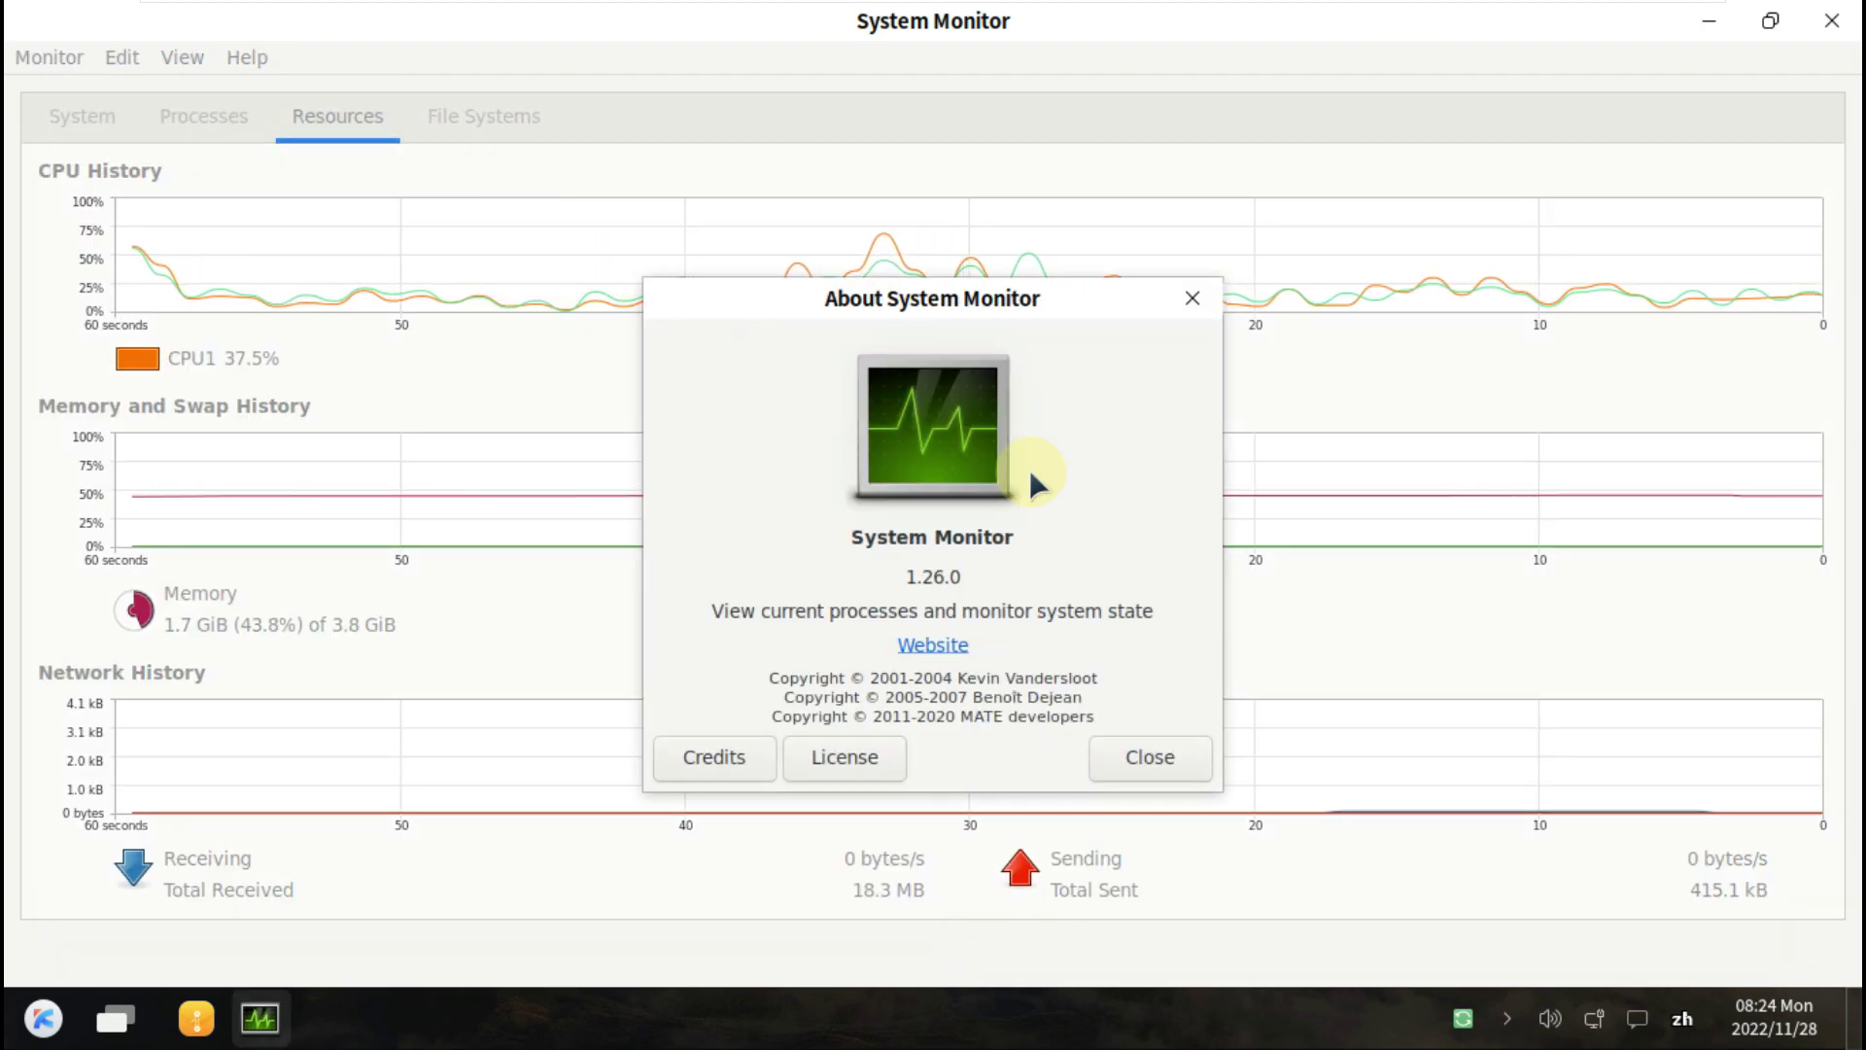
left_click(1192, 298)
left_click(1833, 19)
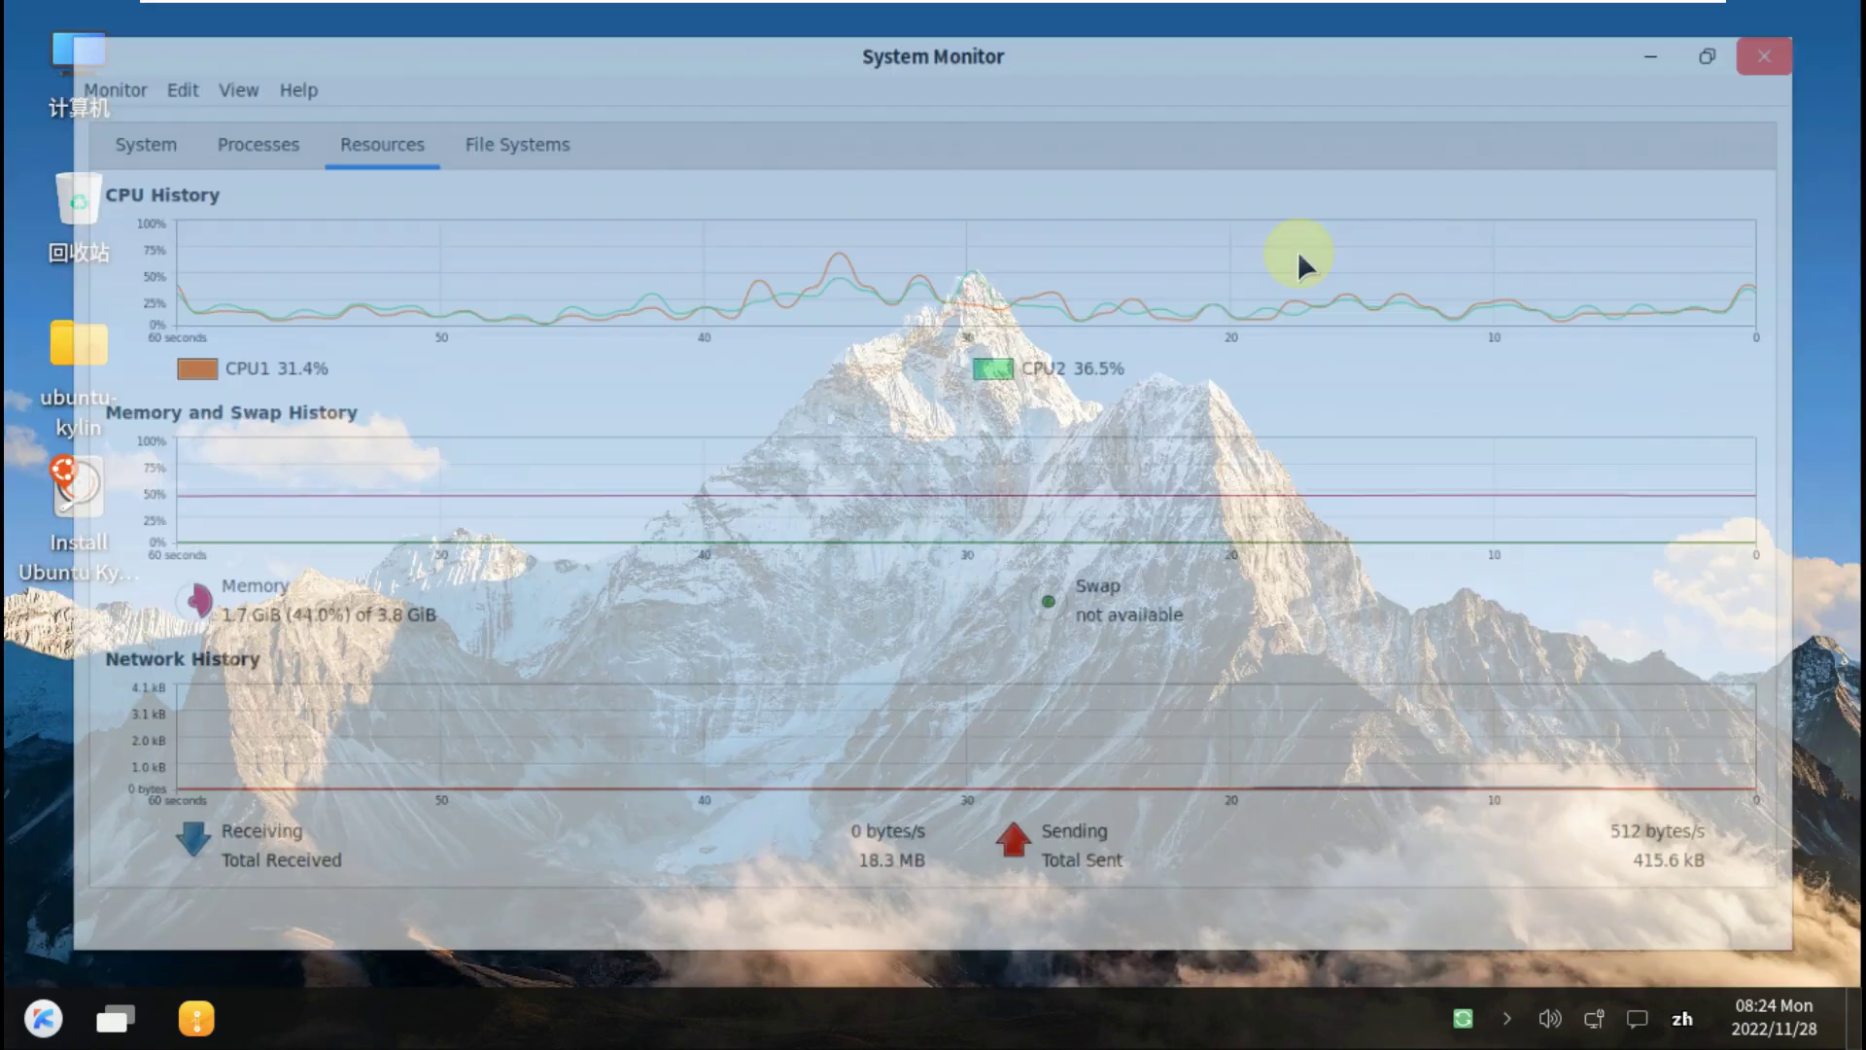
Launch MATE Terminal from the System application category and view its version information.
left_click(65, 1016)
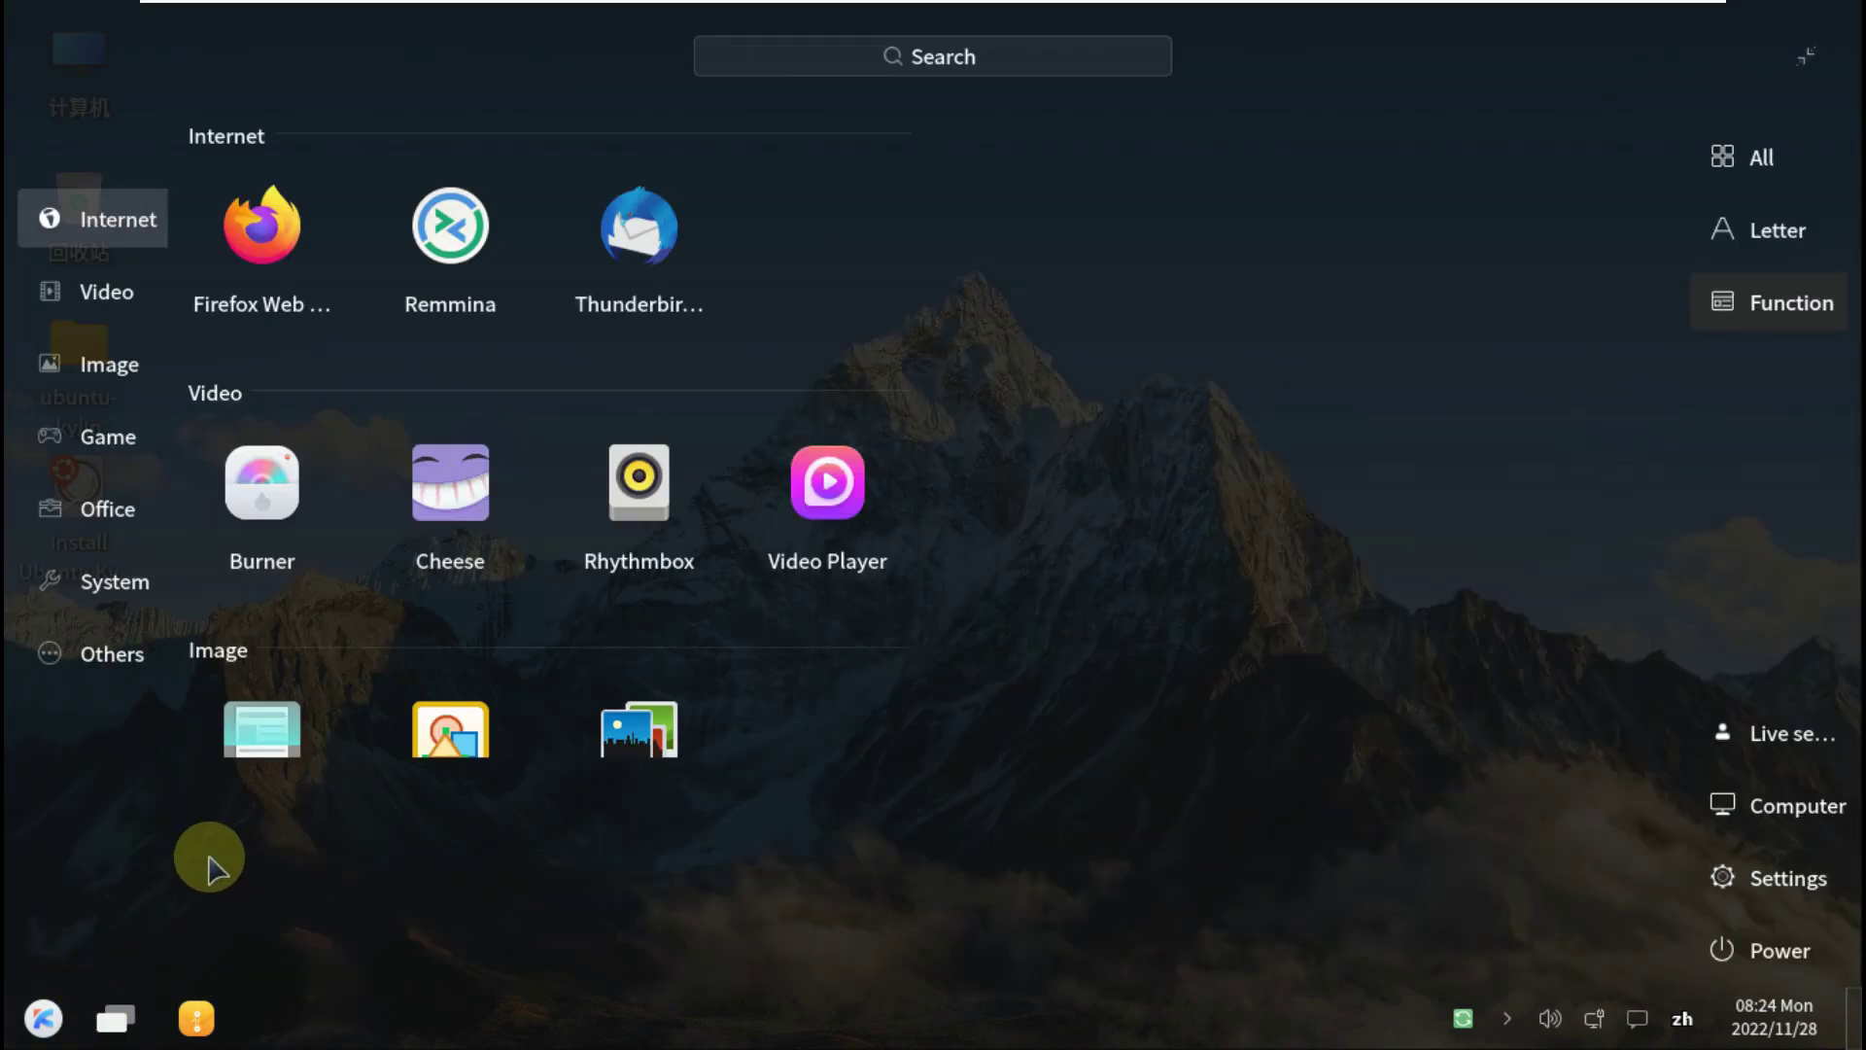
scroll(319, 588, "down", 2)
scroll(319, 588, "down", 10)
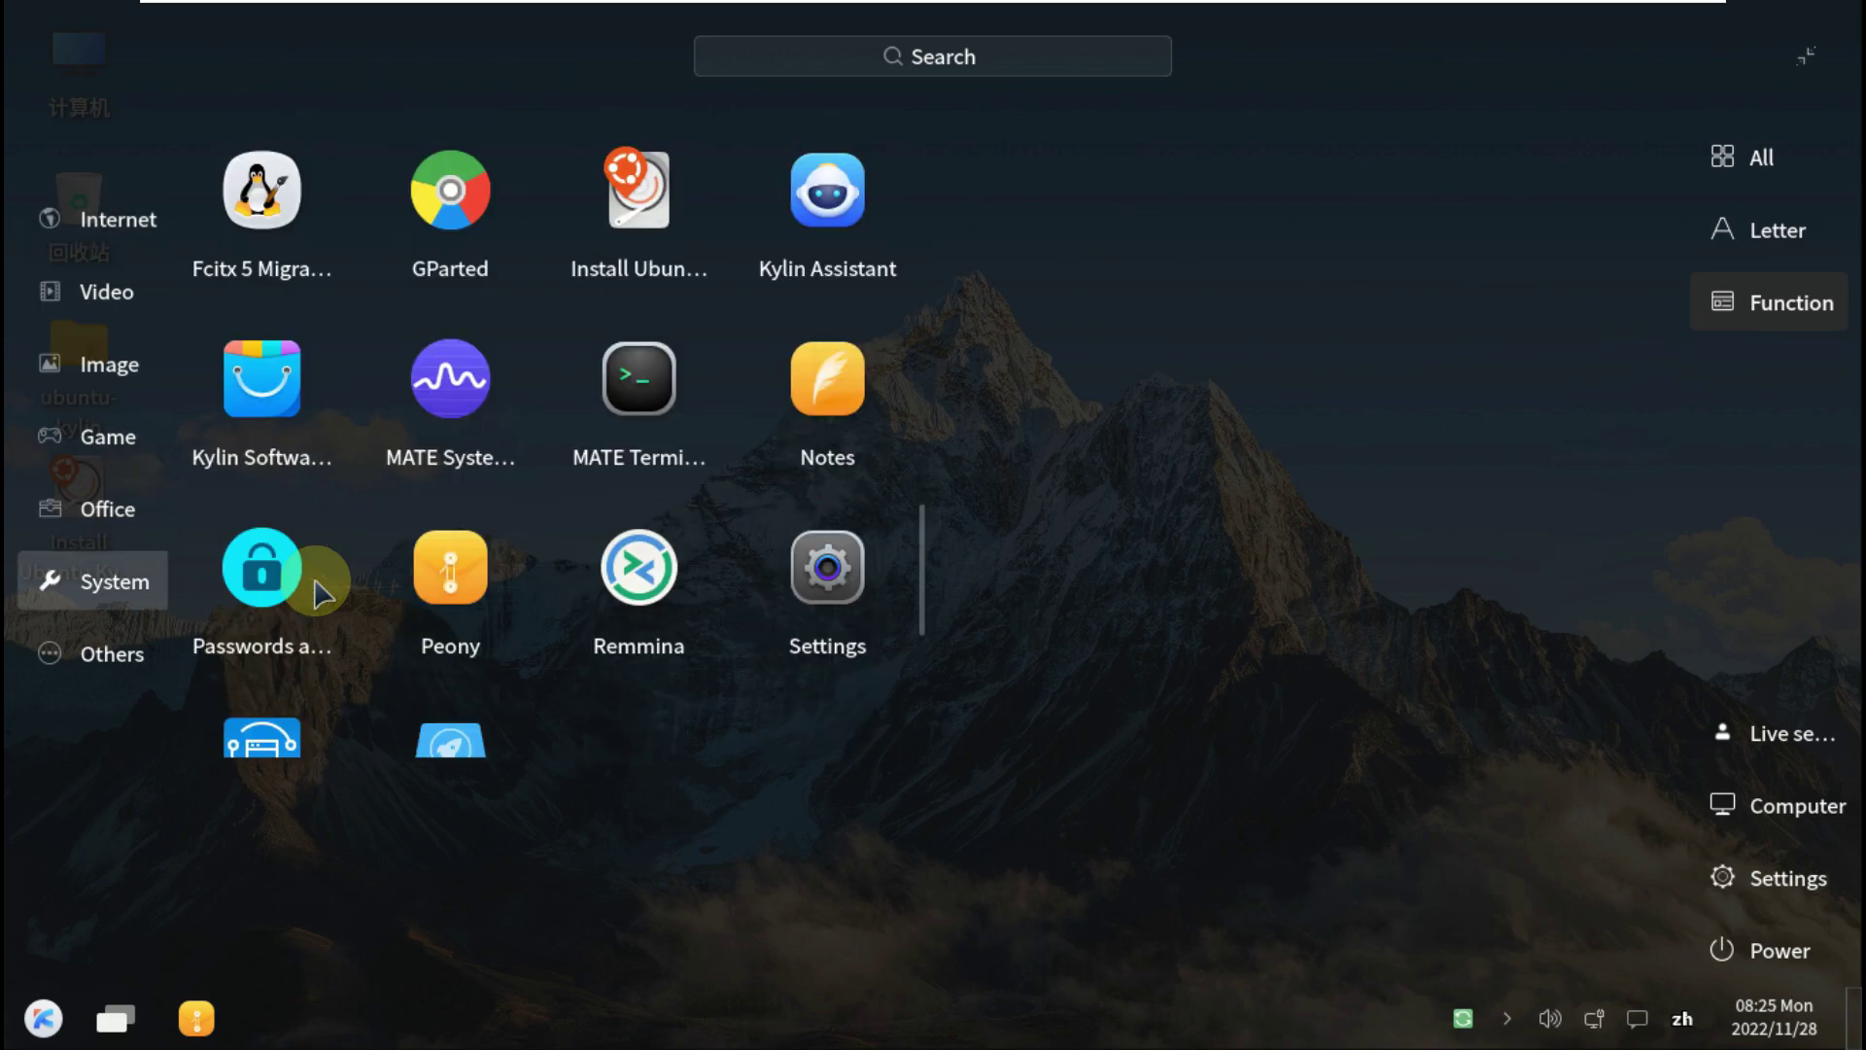
left_click(651, 395)
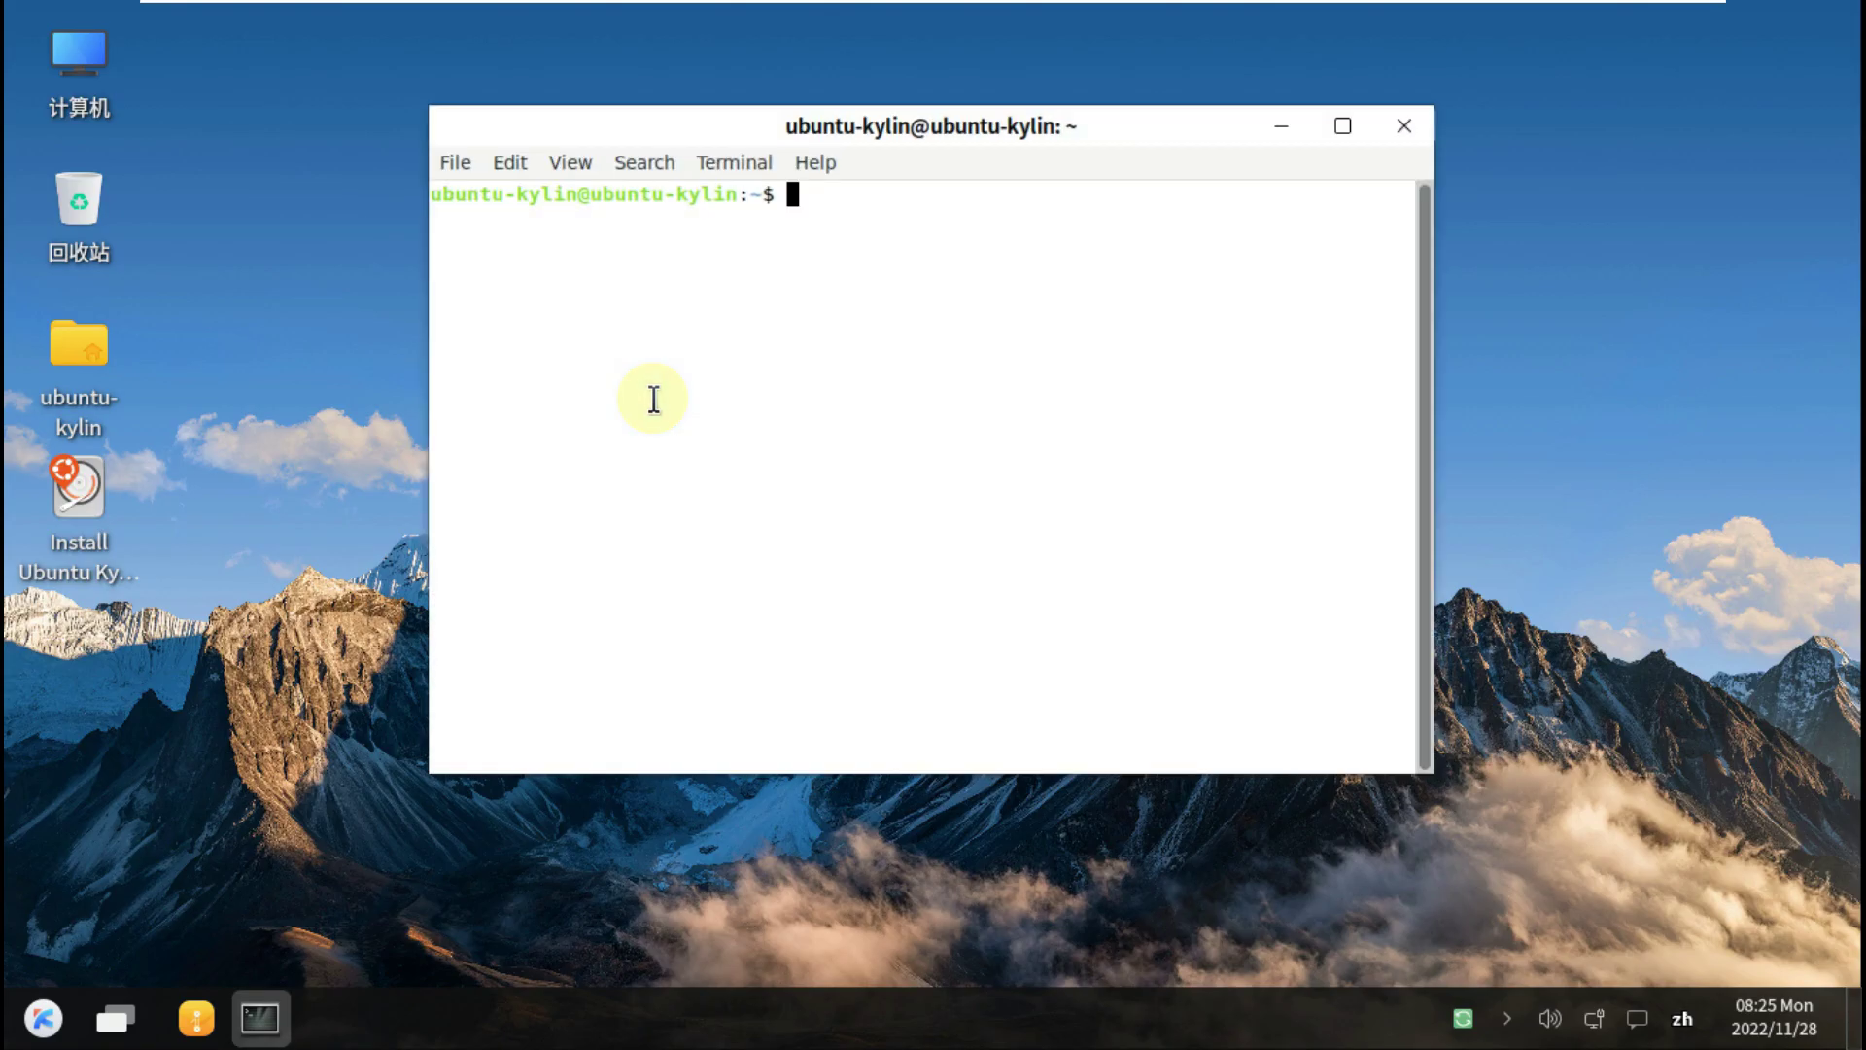
left_click(811, 163)
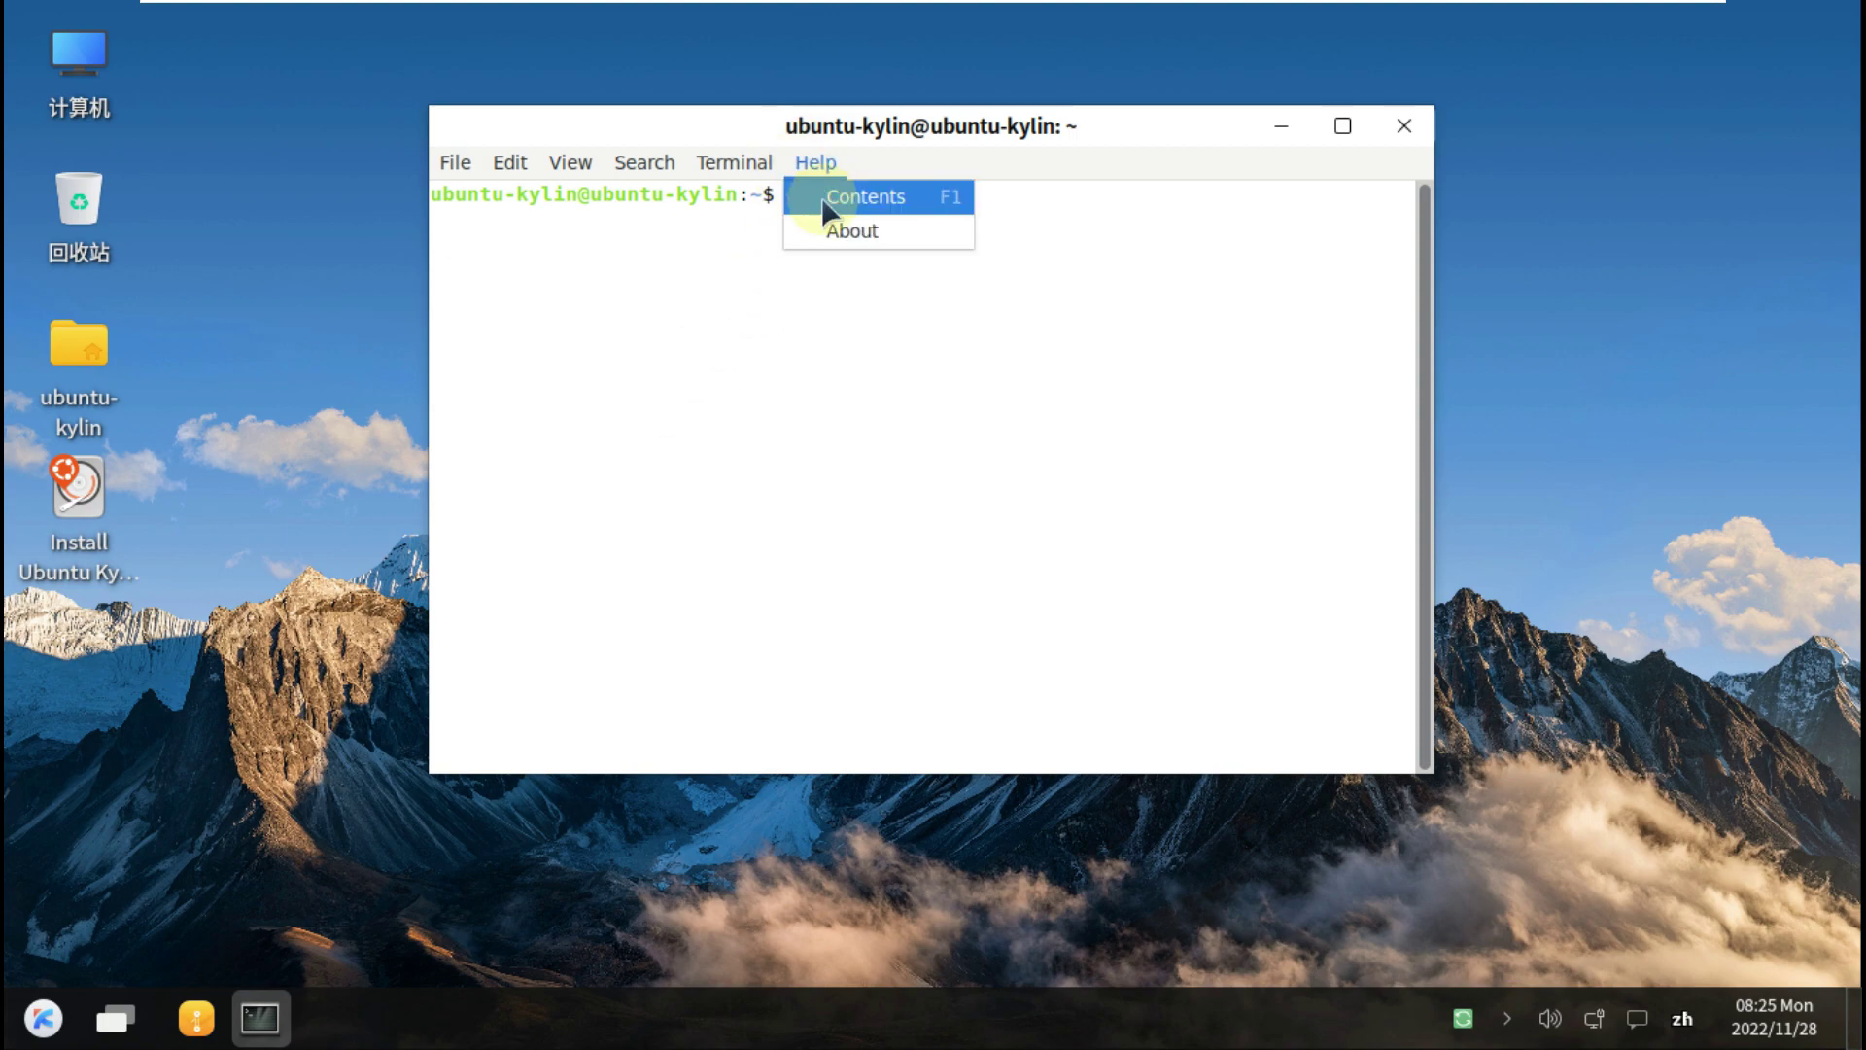
left_click(828, 229)
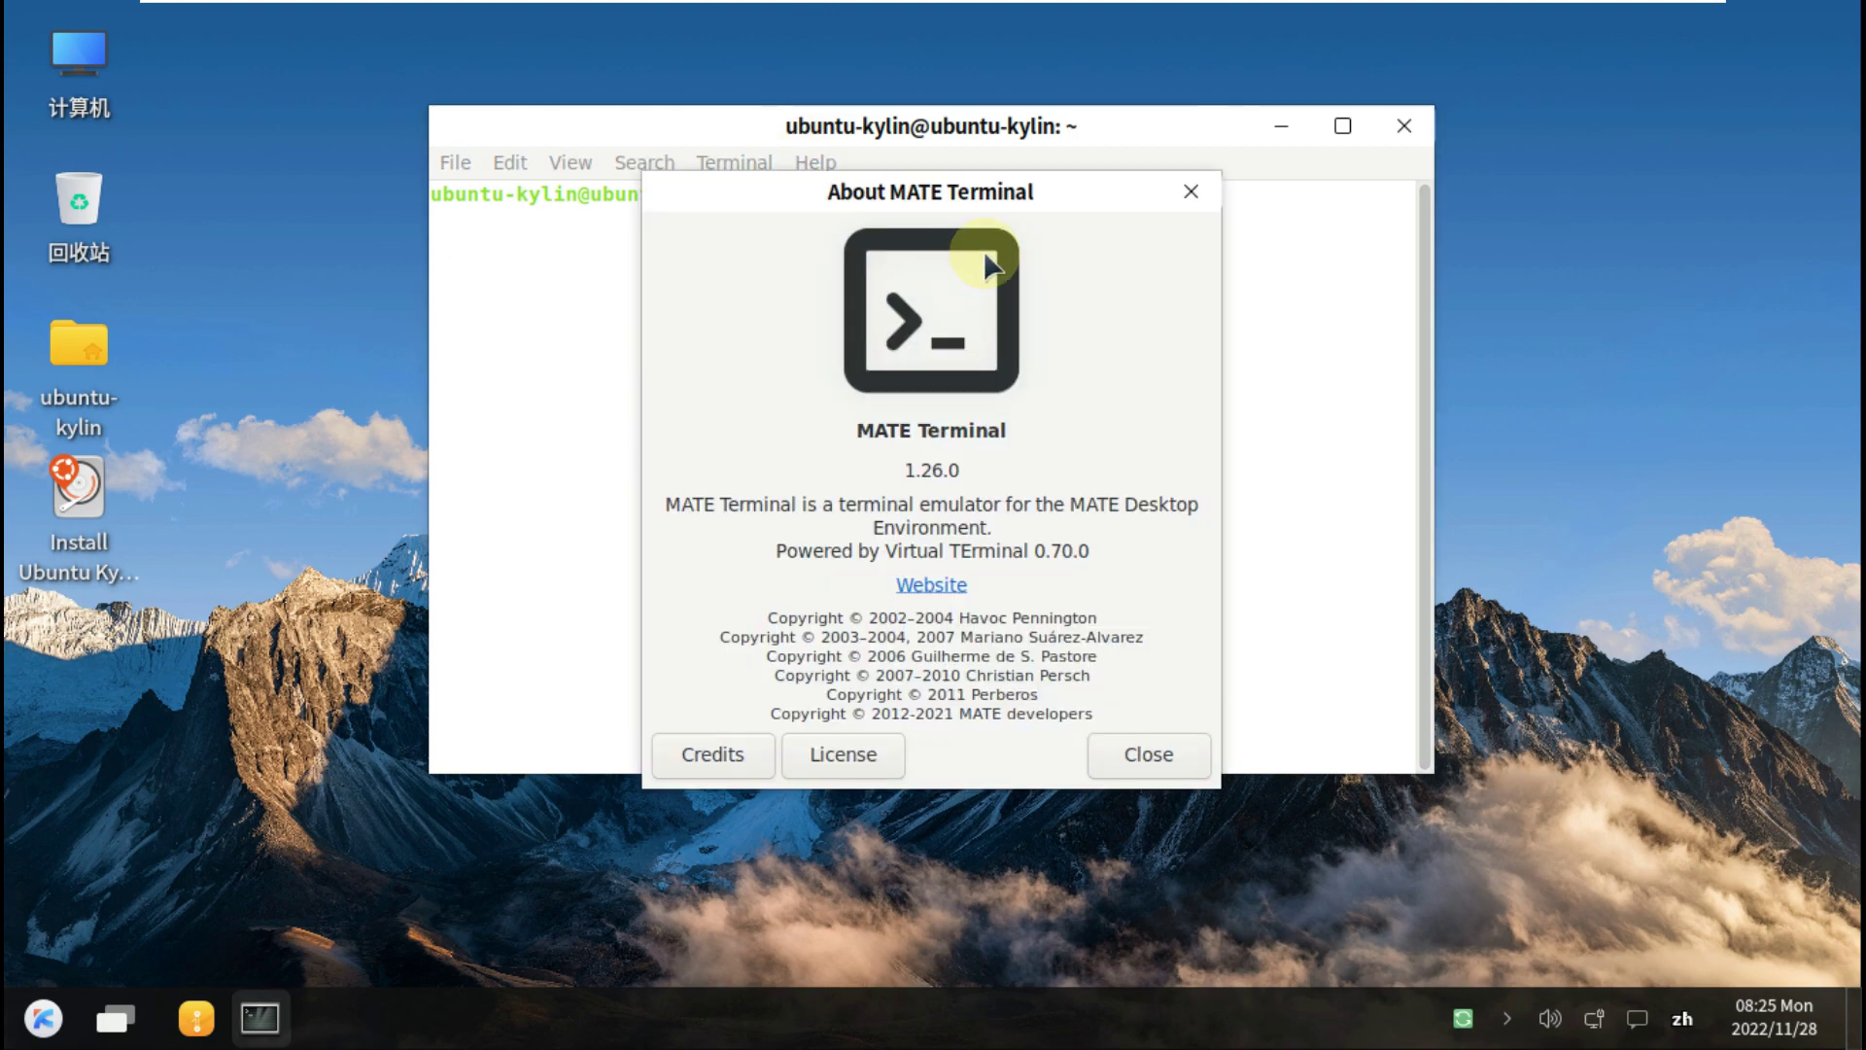
left_click(1191, 191)
Try to show a system summary in the terminal with neofetch and with inxi -b.
type("neof")
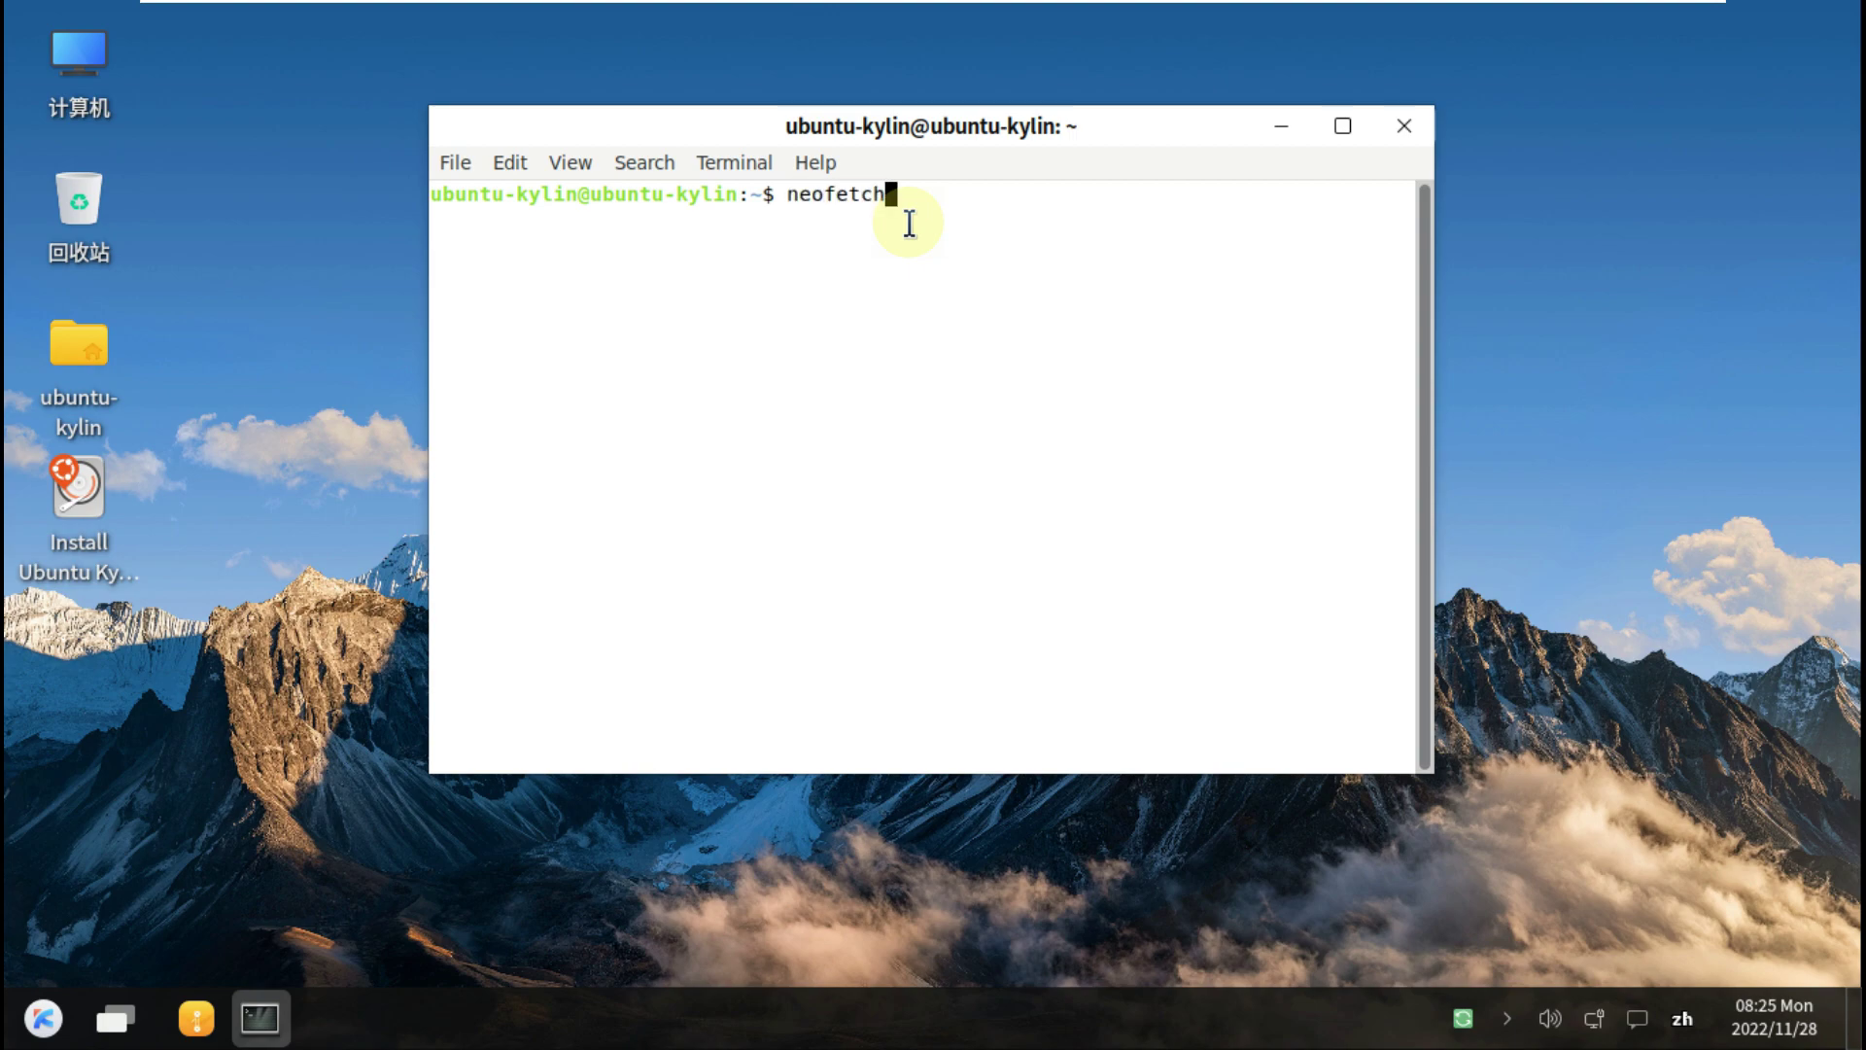
type("etch")
key("Return")
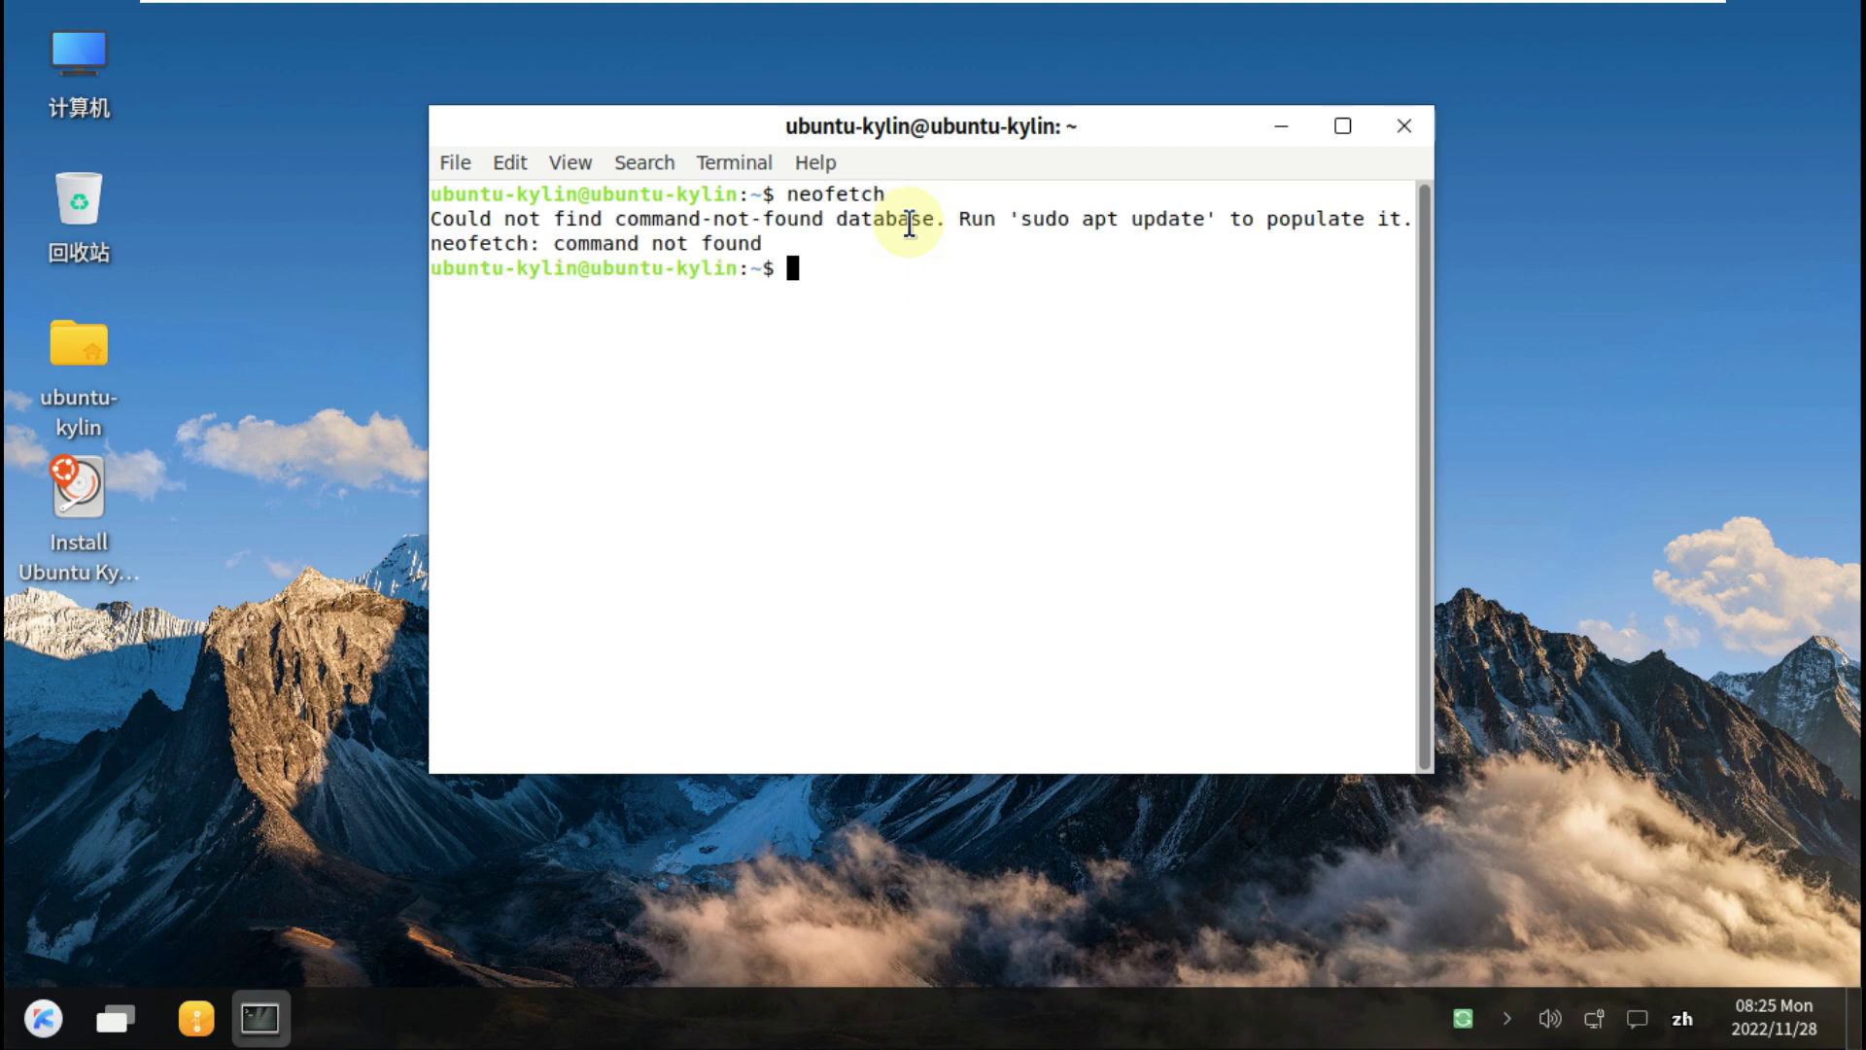
type("inxi -b")
key("Return")
Query the distribution release with cat /etc/issue and the kernel details with uname -a and uname -r.
type("cat /etc/issue")
key("Return")
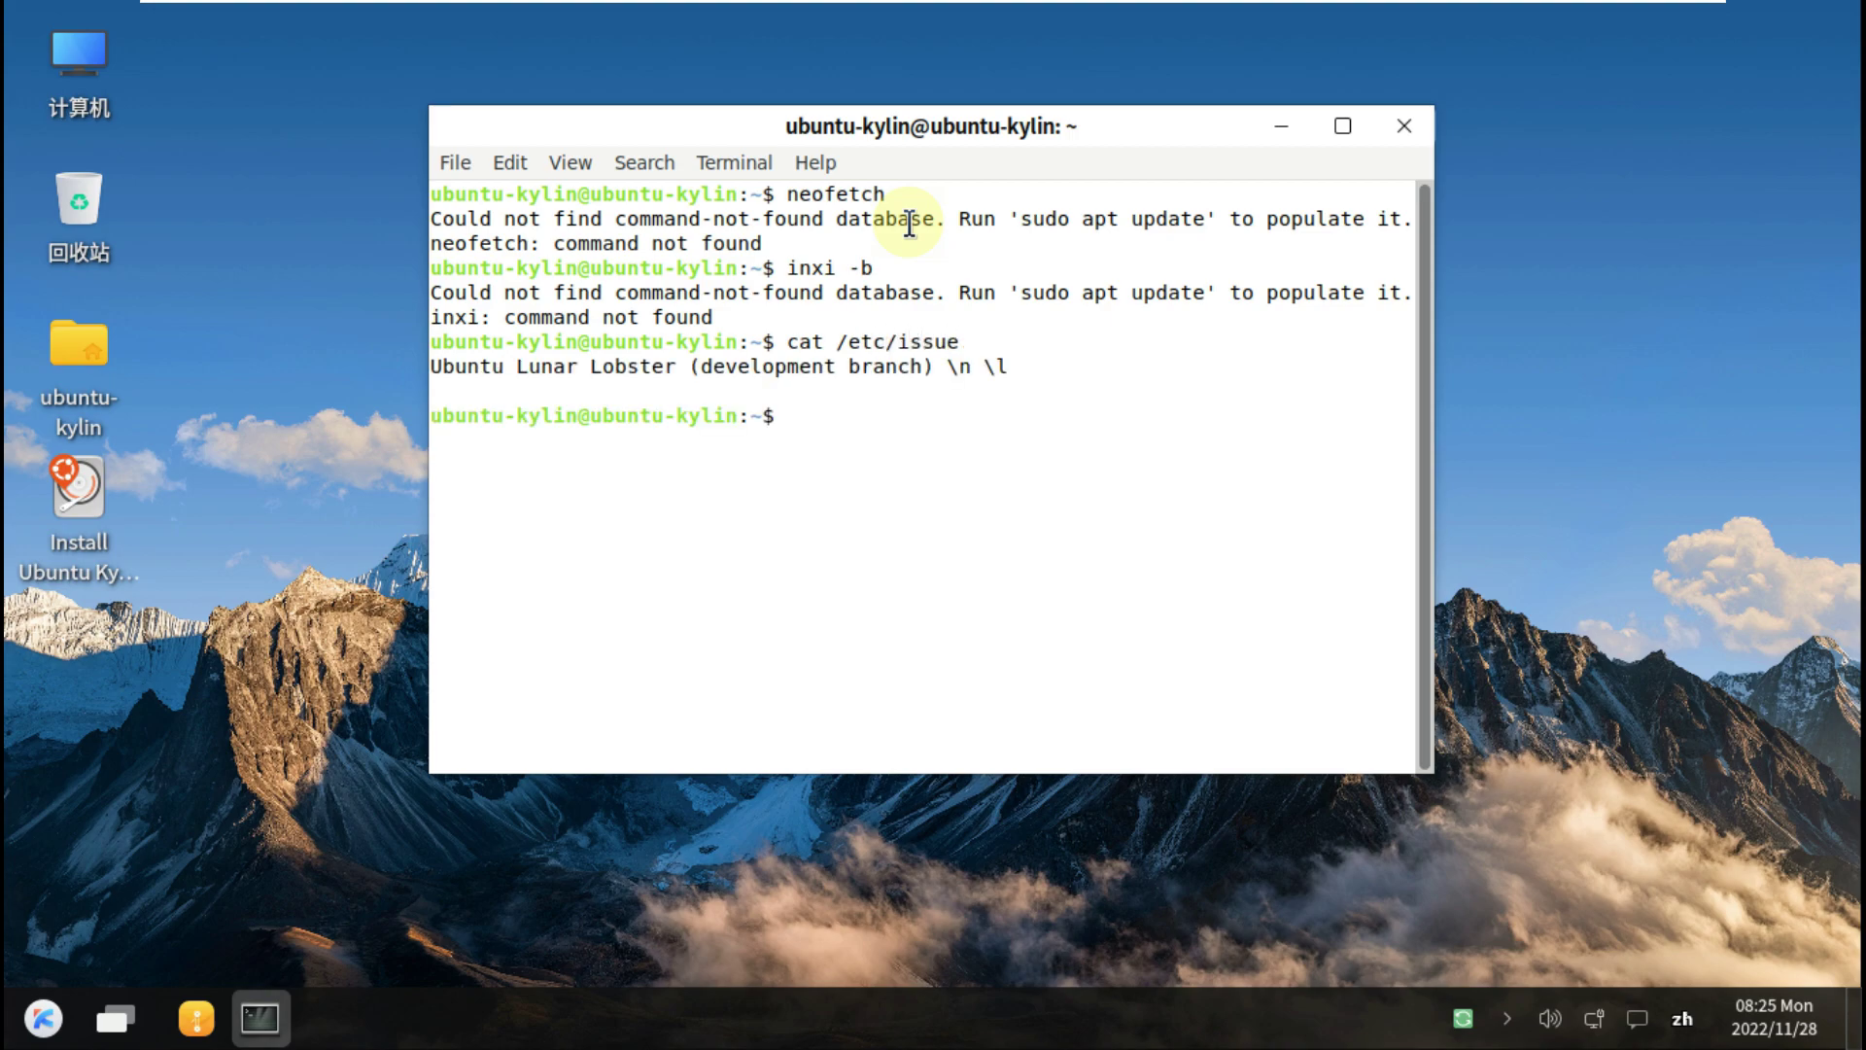
type("uname -a")
key("Return")
type("uname -r")
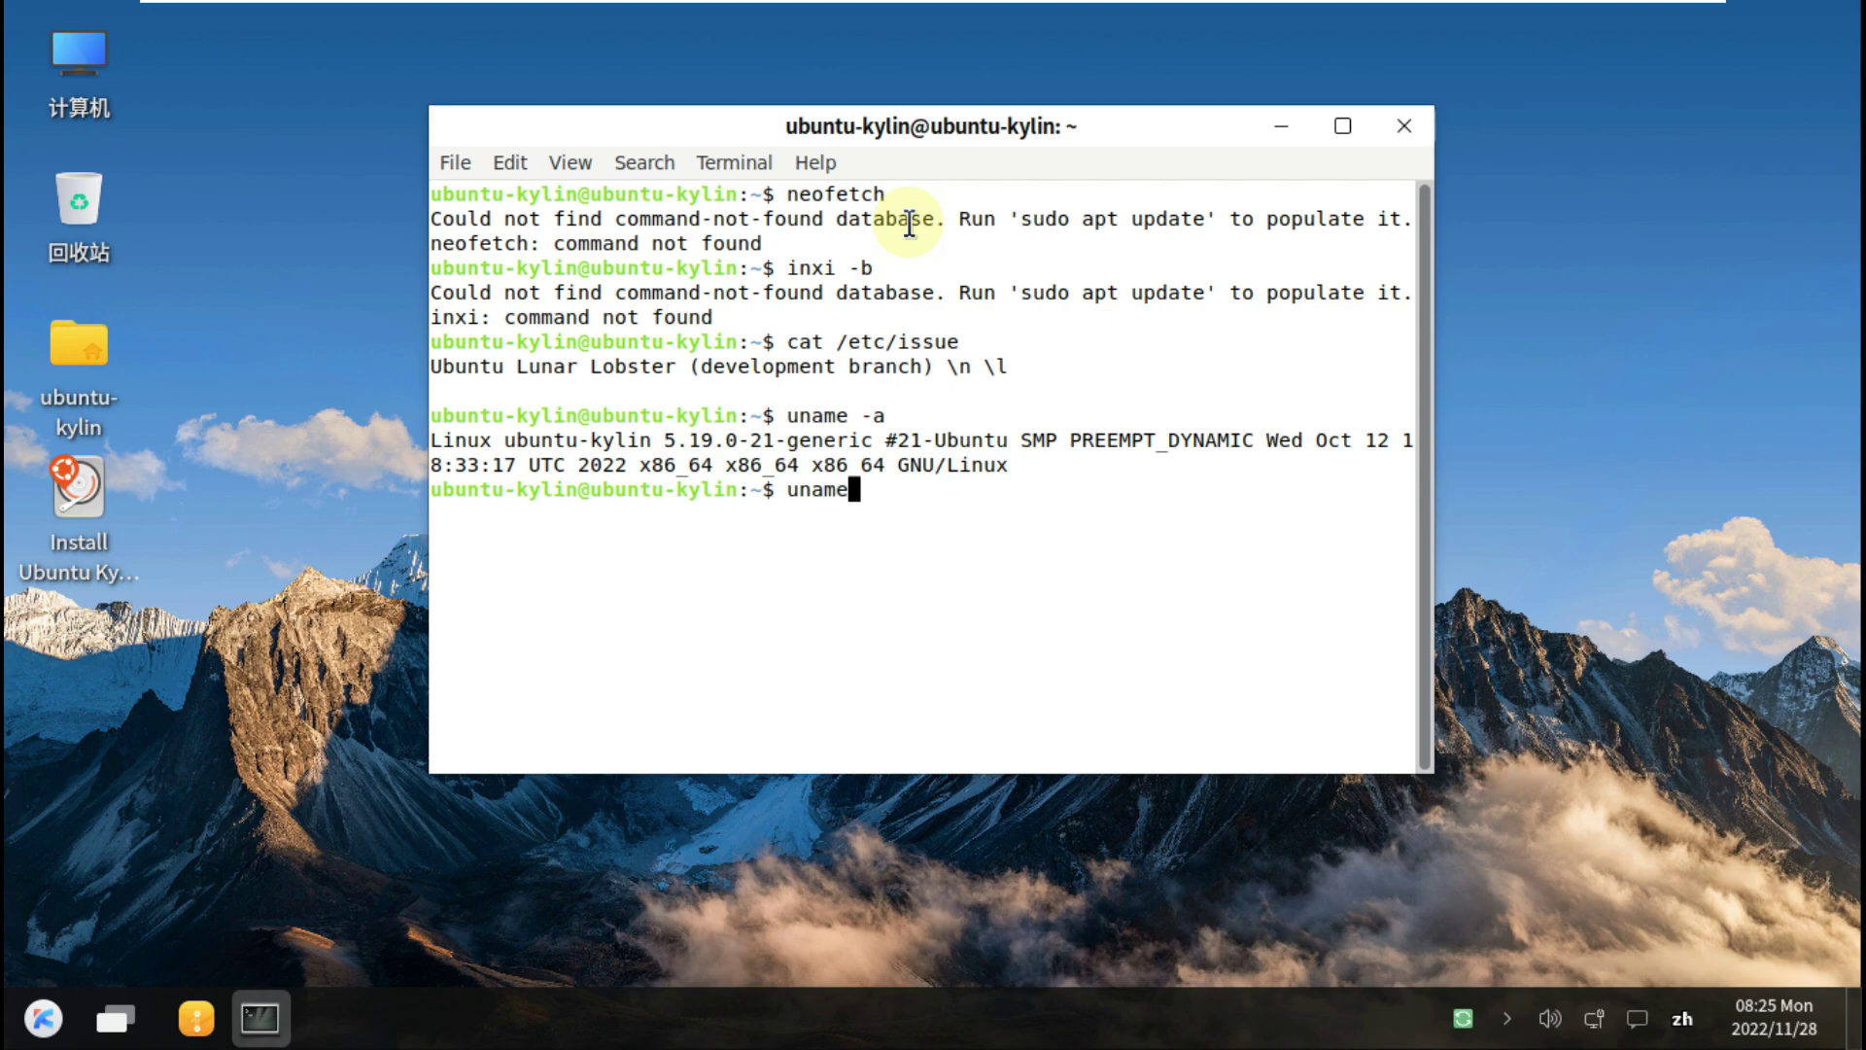
key("Return")
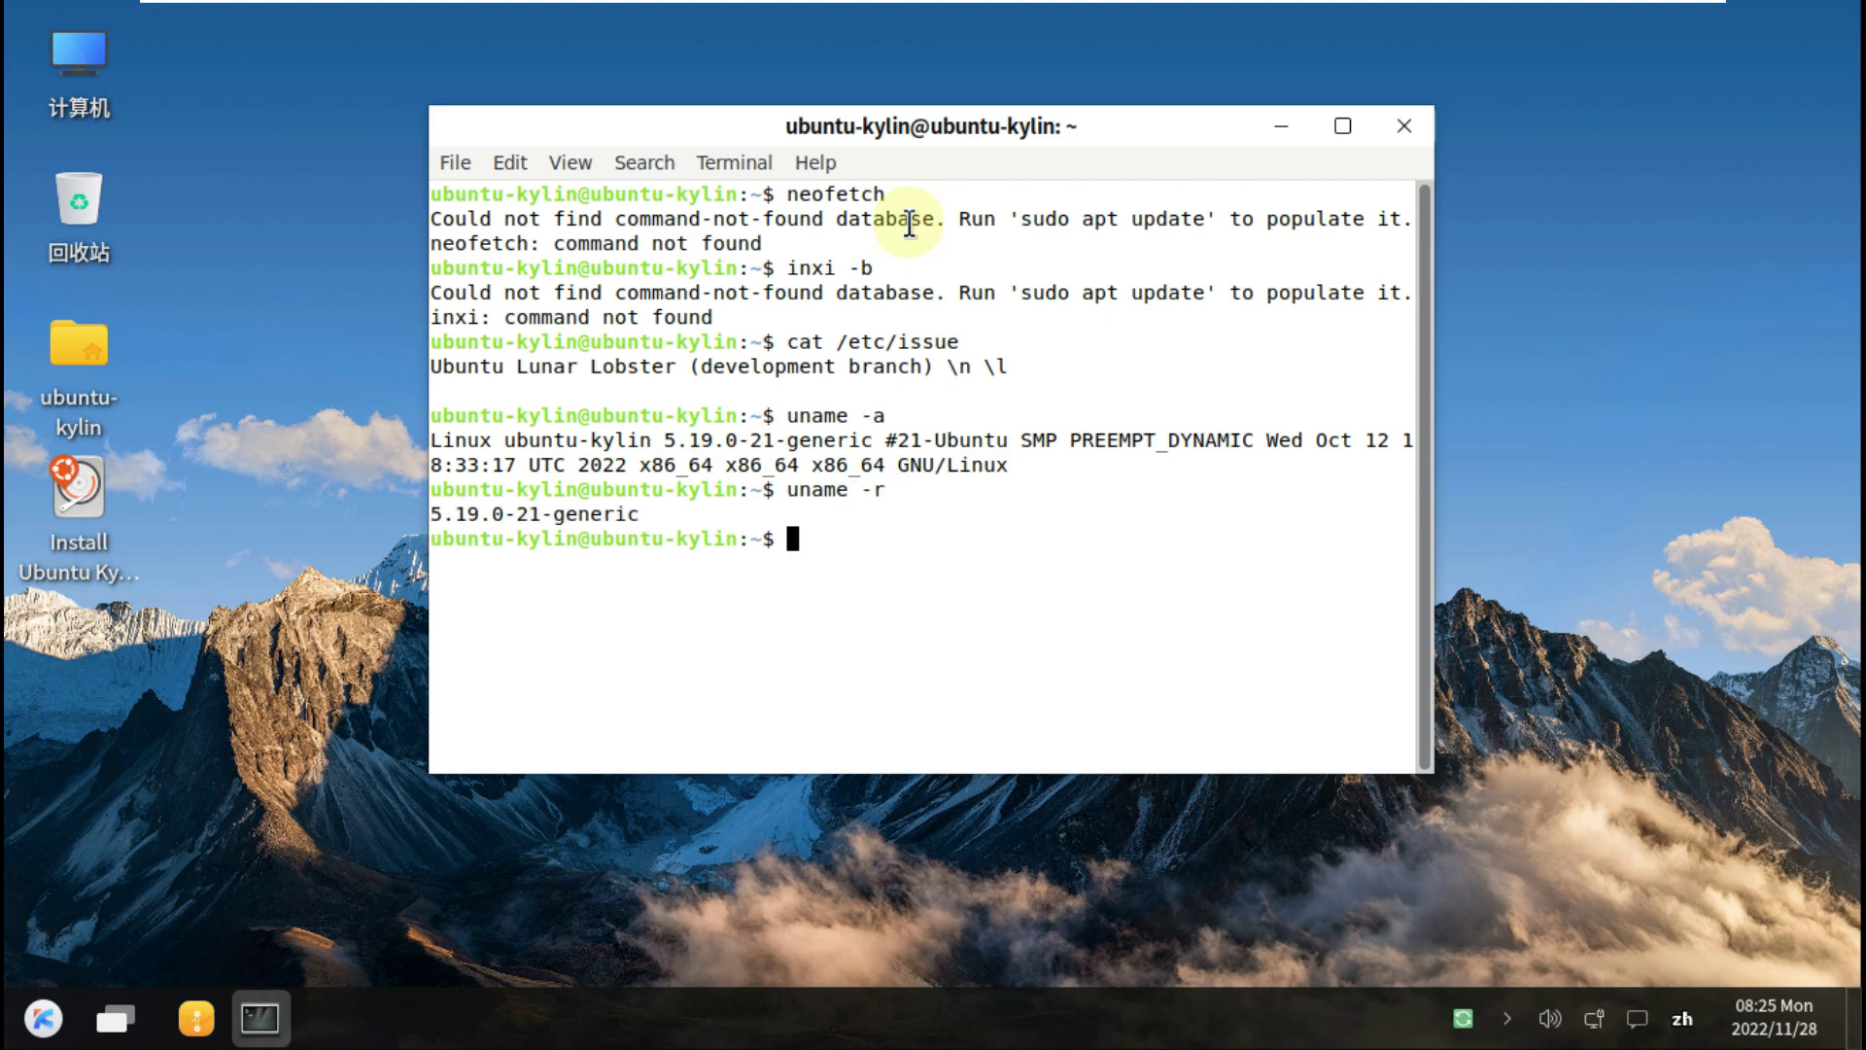
Try to run htop, and end the terminal session with exit.
type("htop")
key("Return")
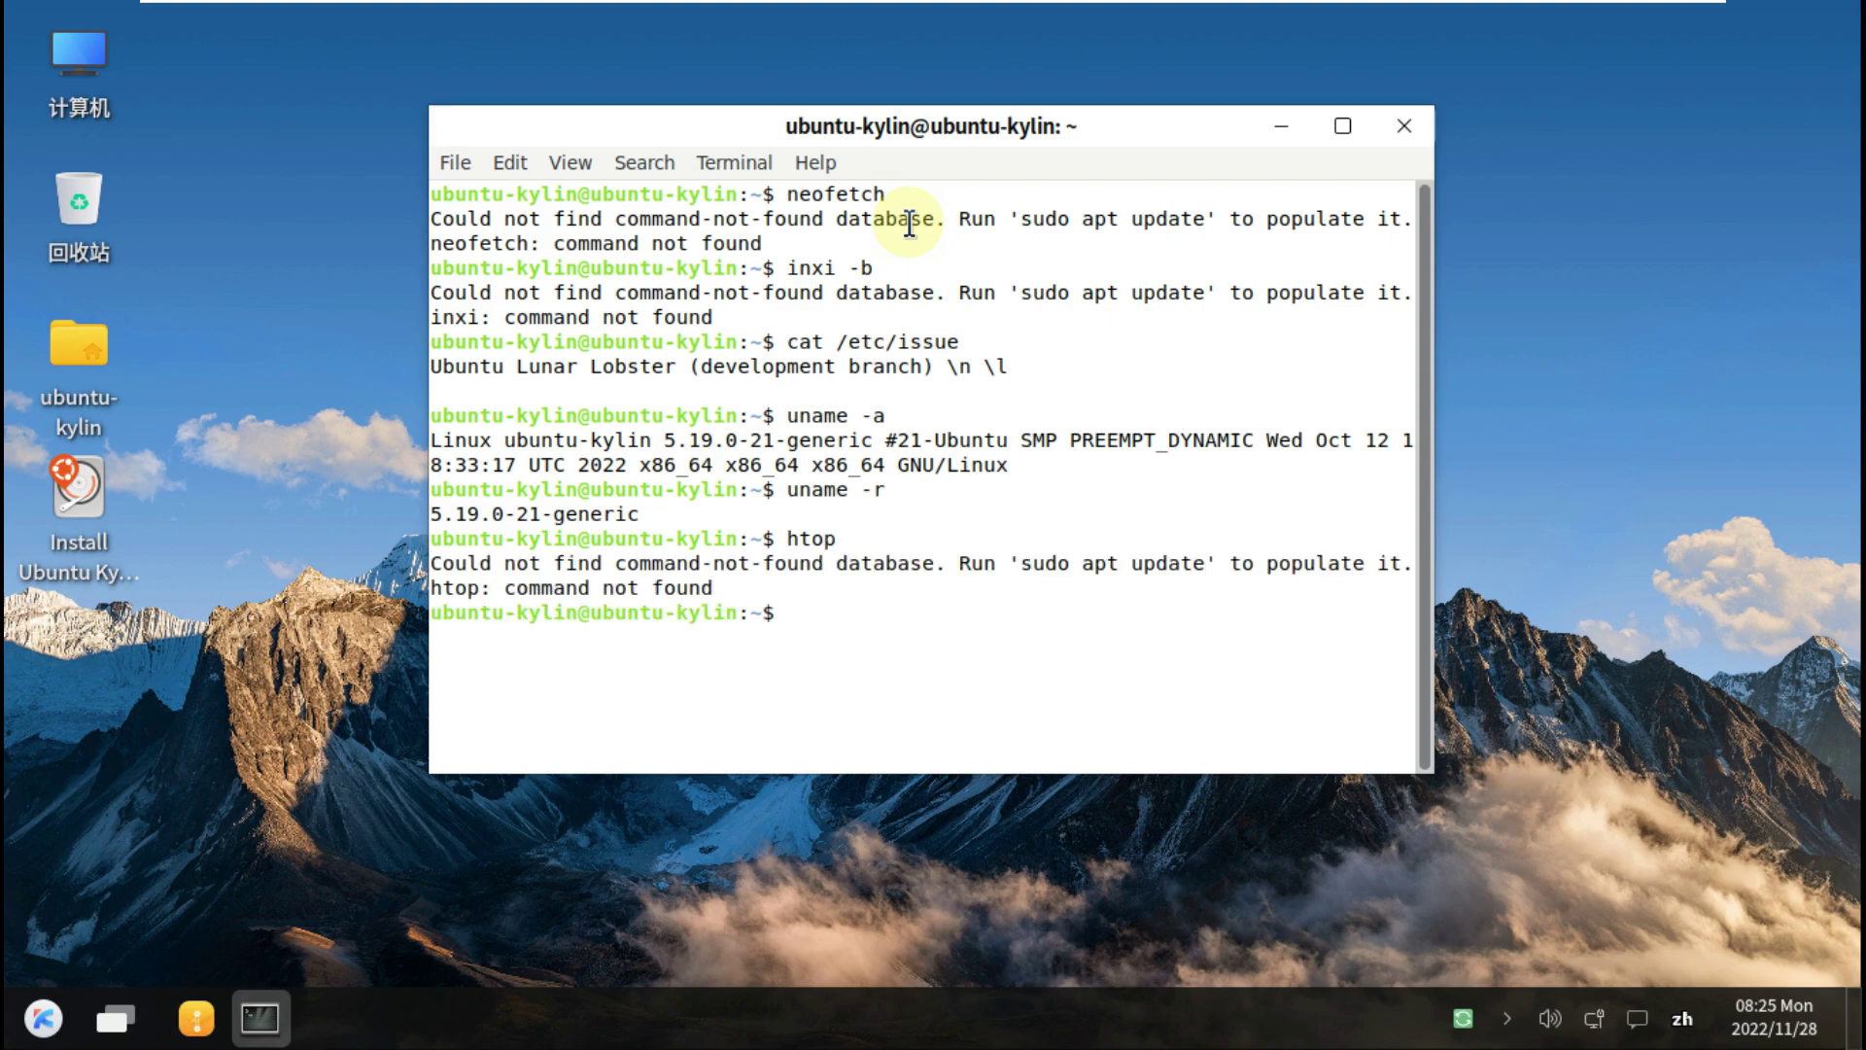
type("exit")
key("Return")
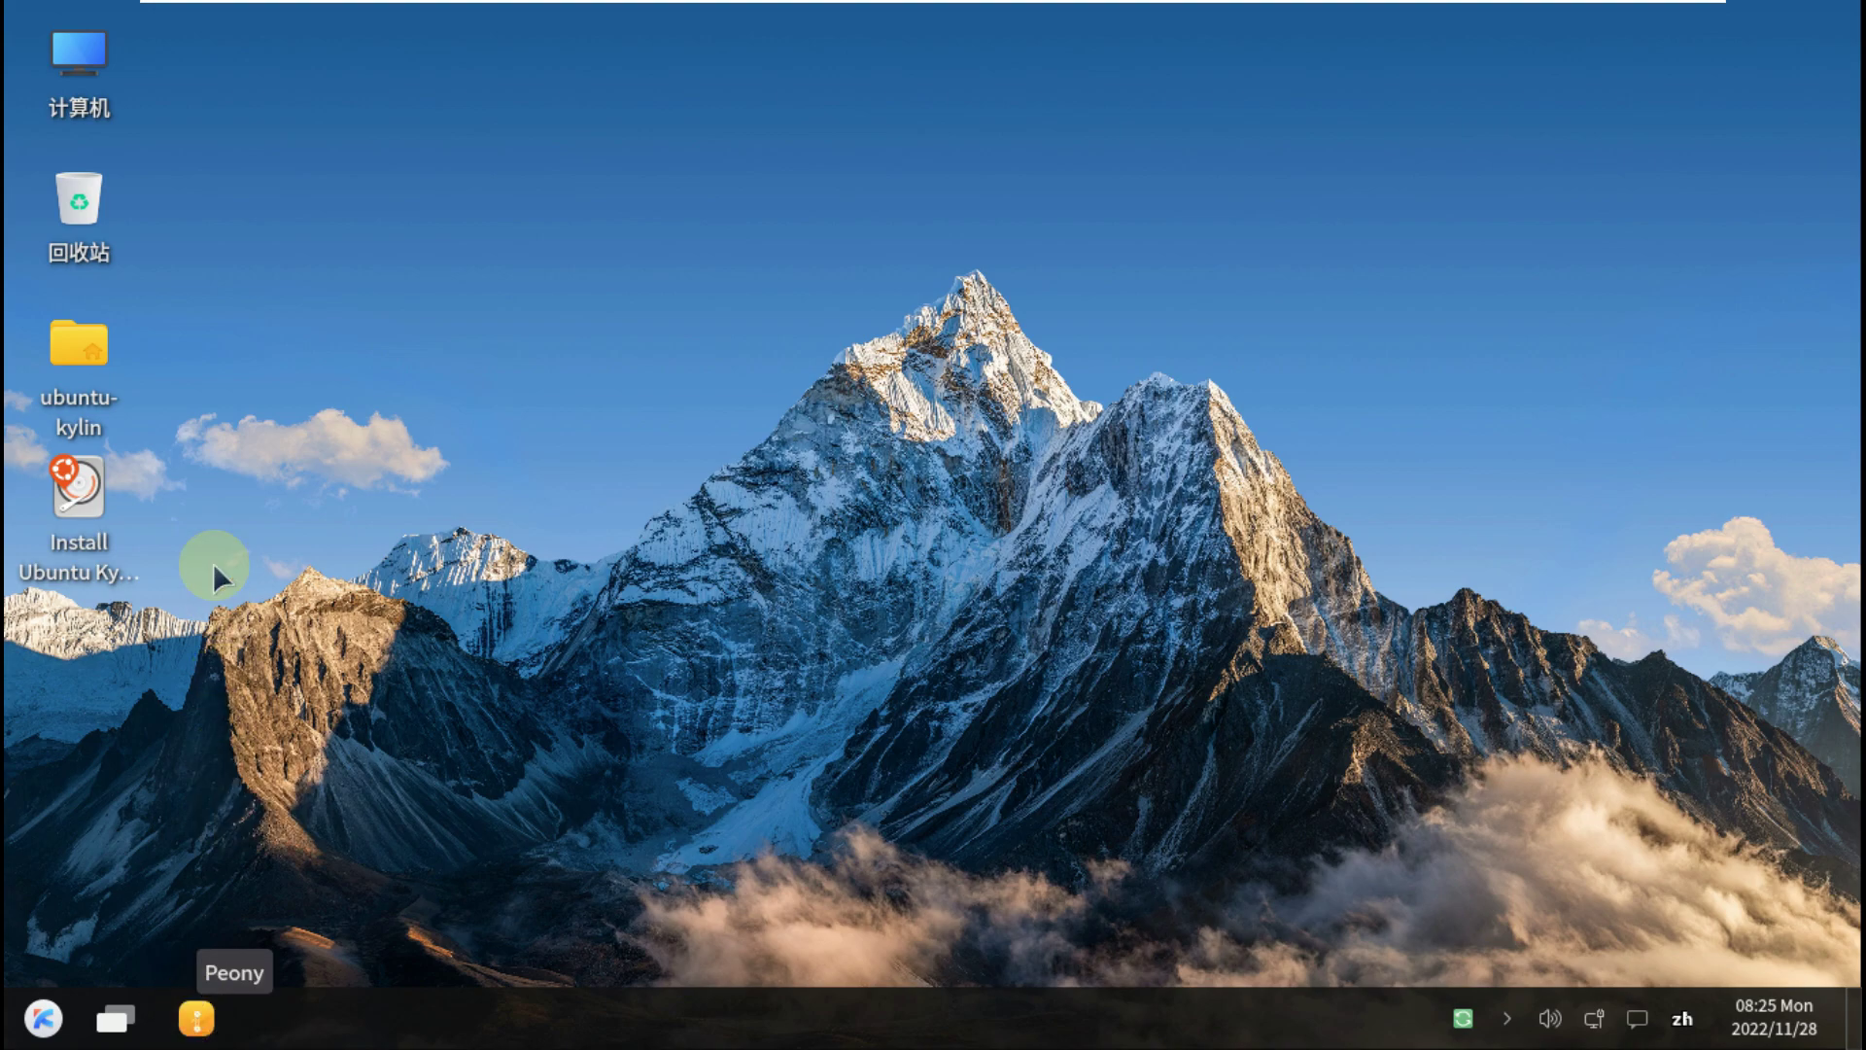
Open the ubuntu-kylin home folder from the desktop and check the file manager's view type choices.
right_click(98, 354)
left_click(134, 375)
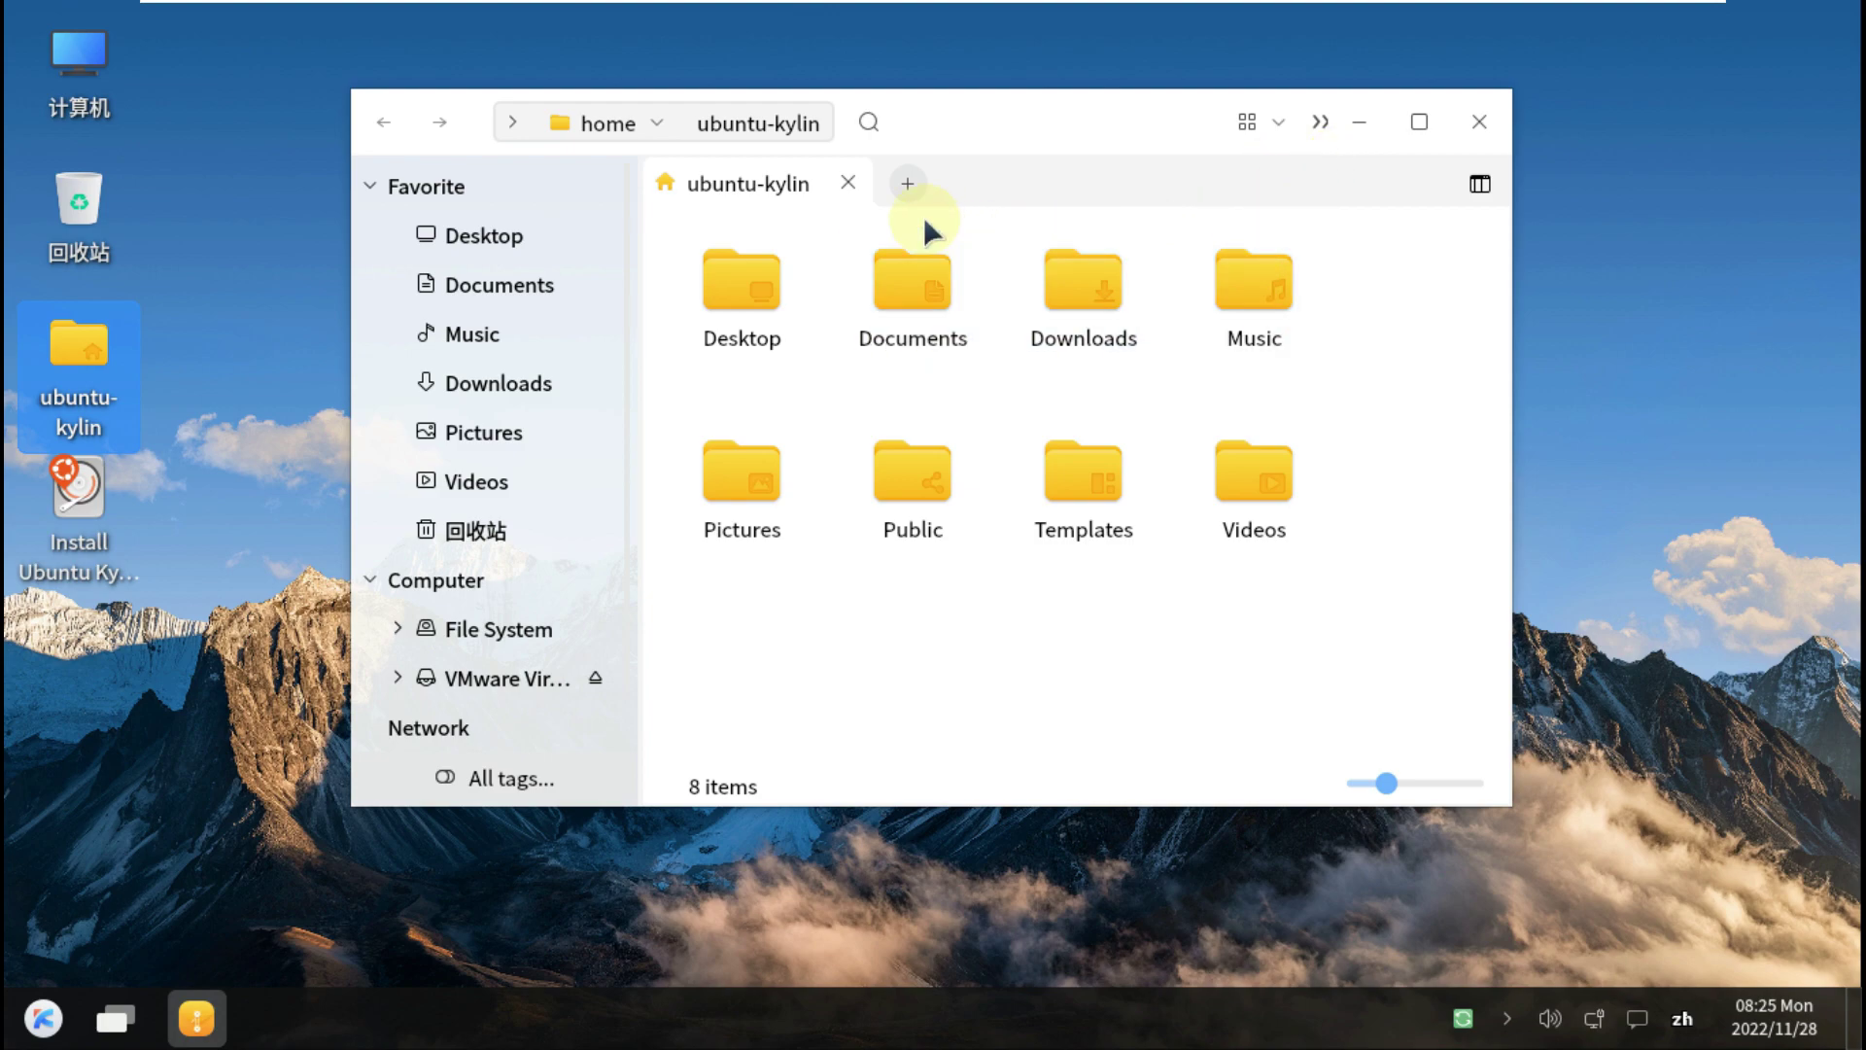
left_click(1277, 125)
left_click(1333, 122)
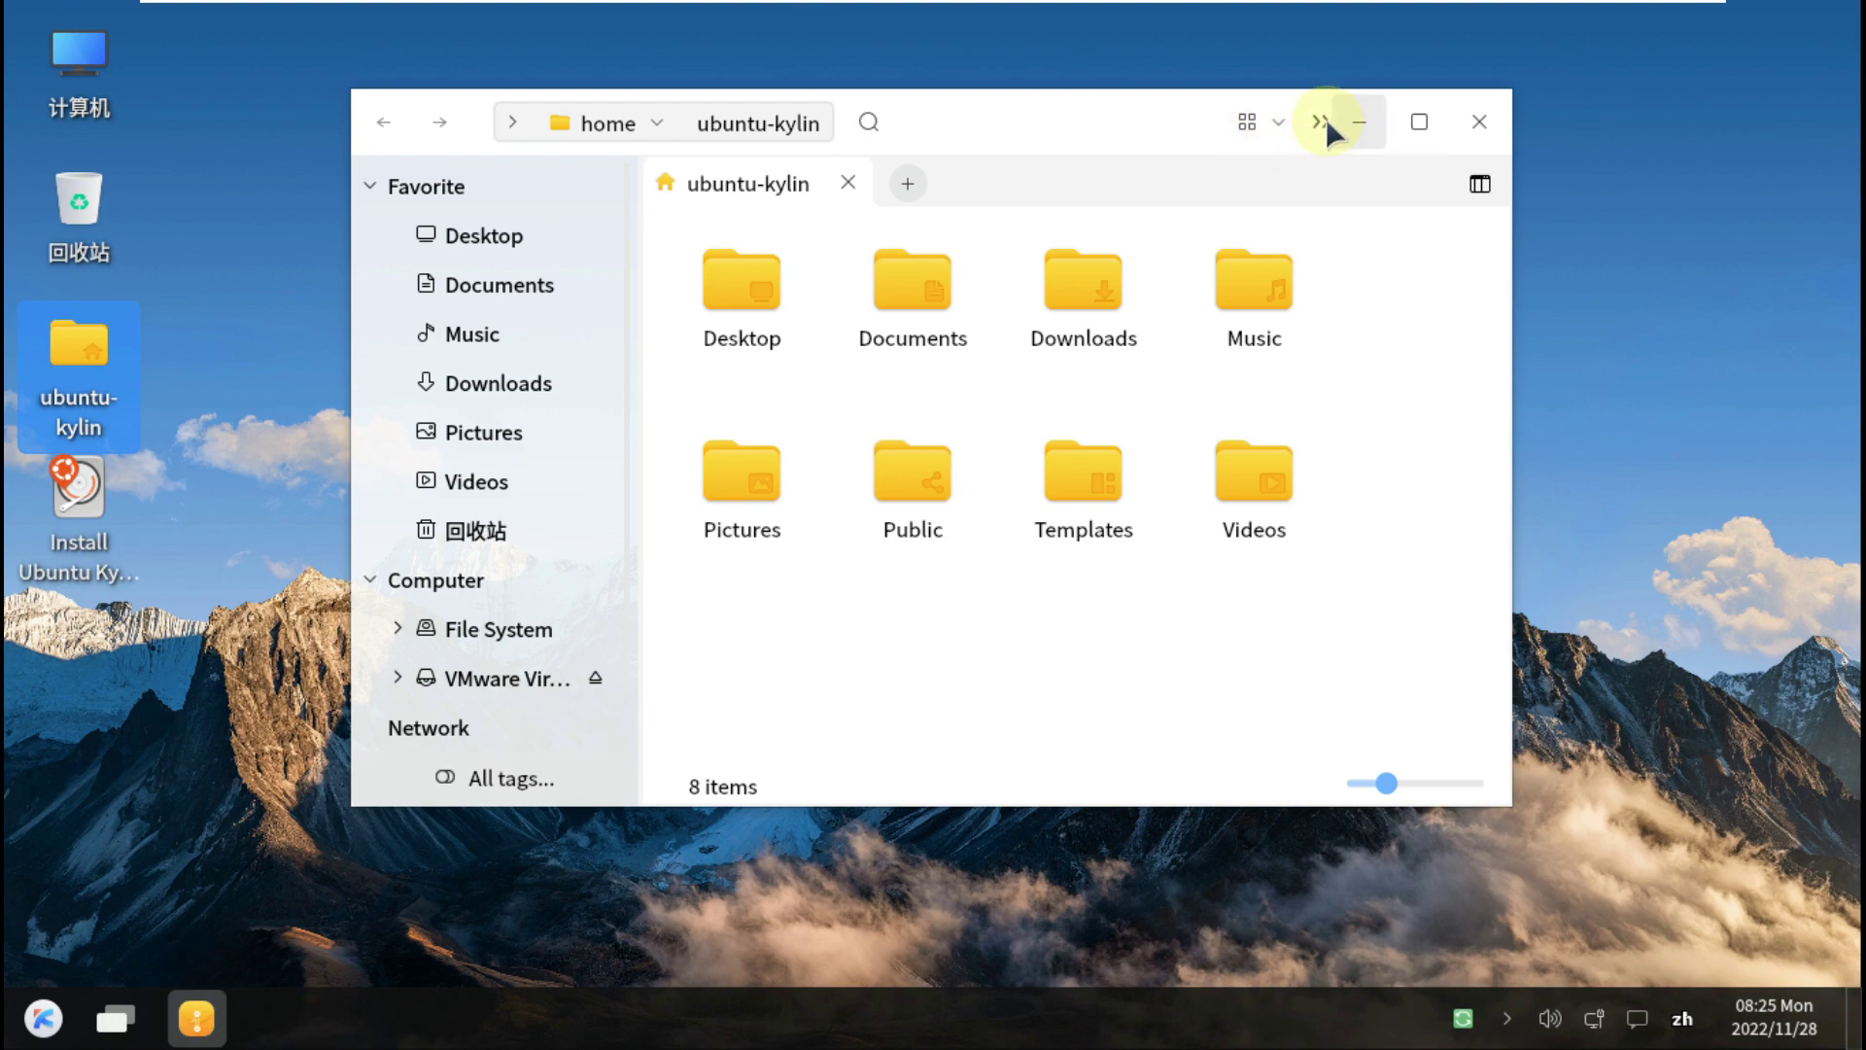
View the Peony file manager's version information and close the home folder window.
left_click(1322, 122)
mouse_move(1390, 233)
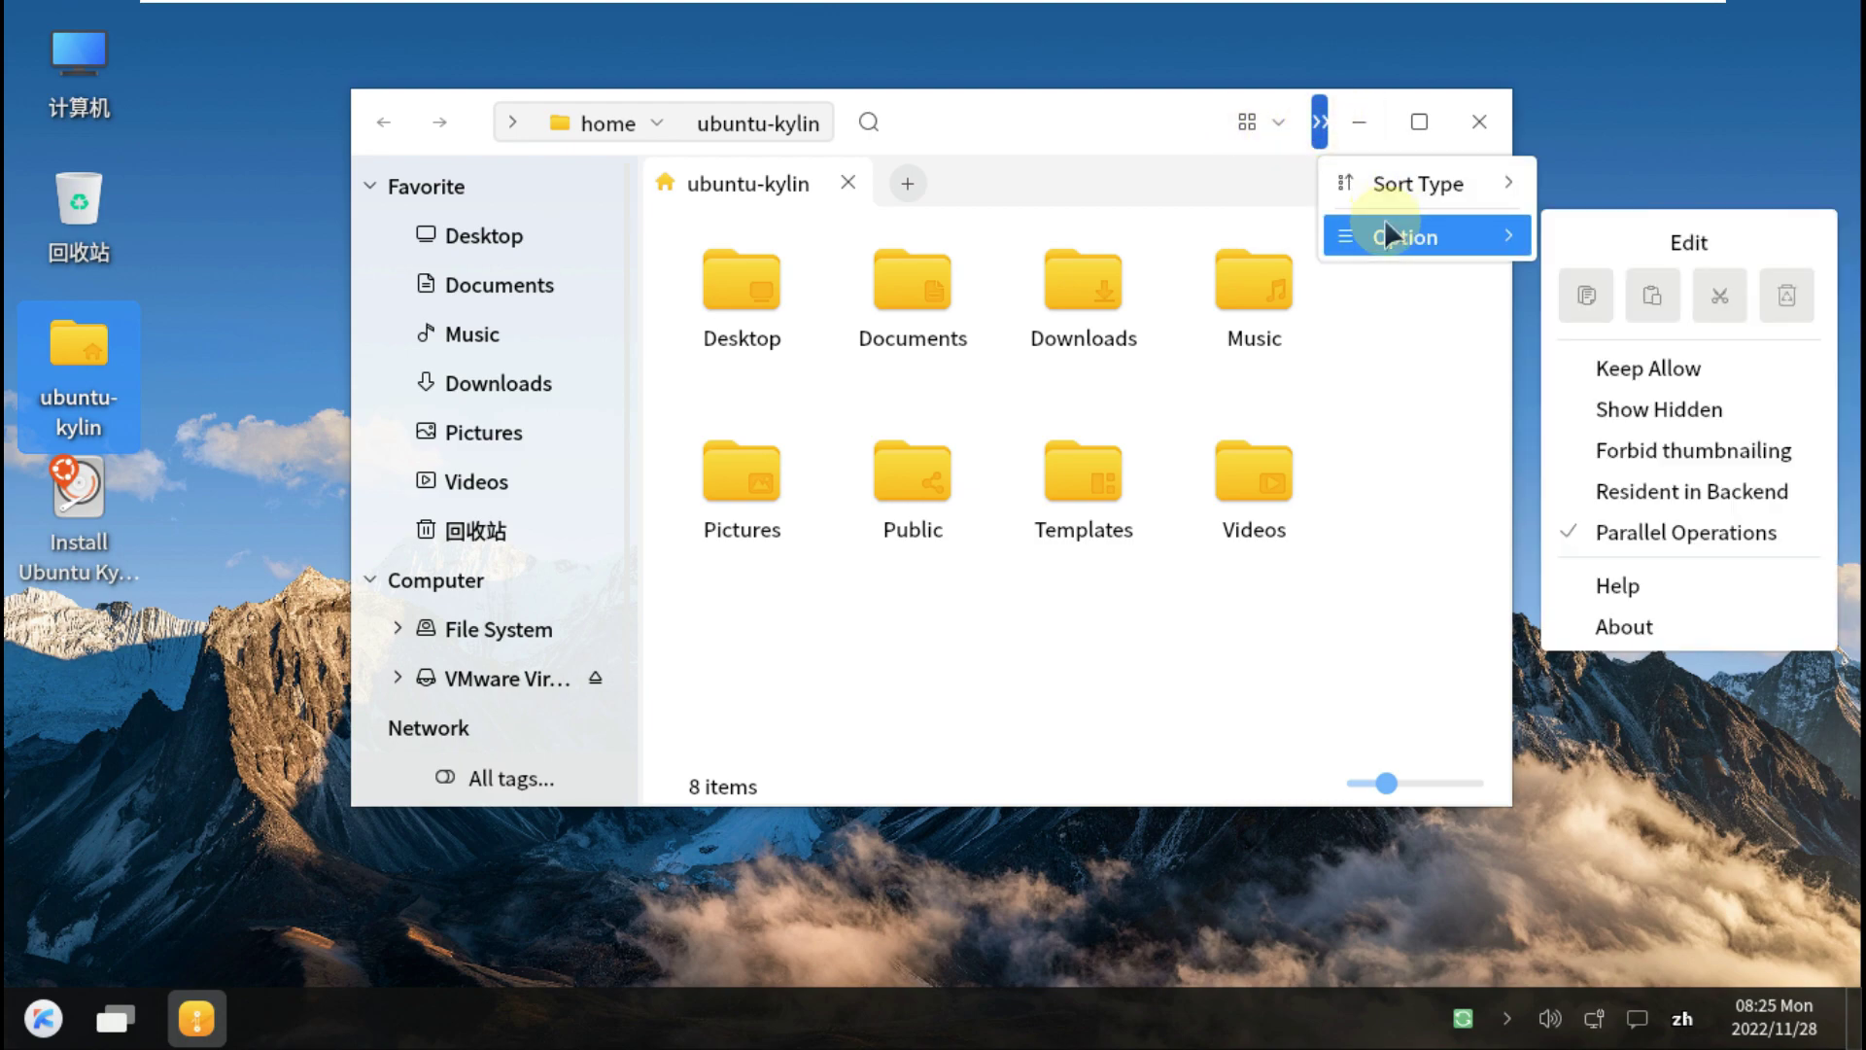
left_click(1764, 624)
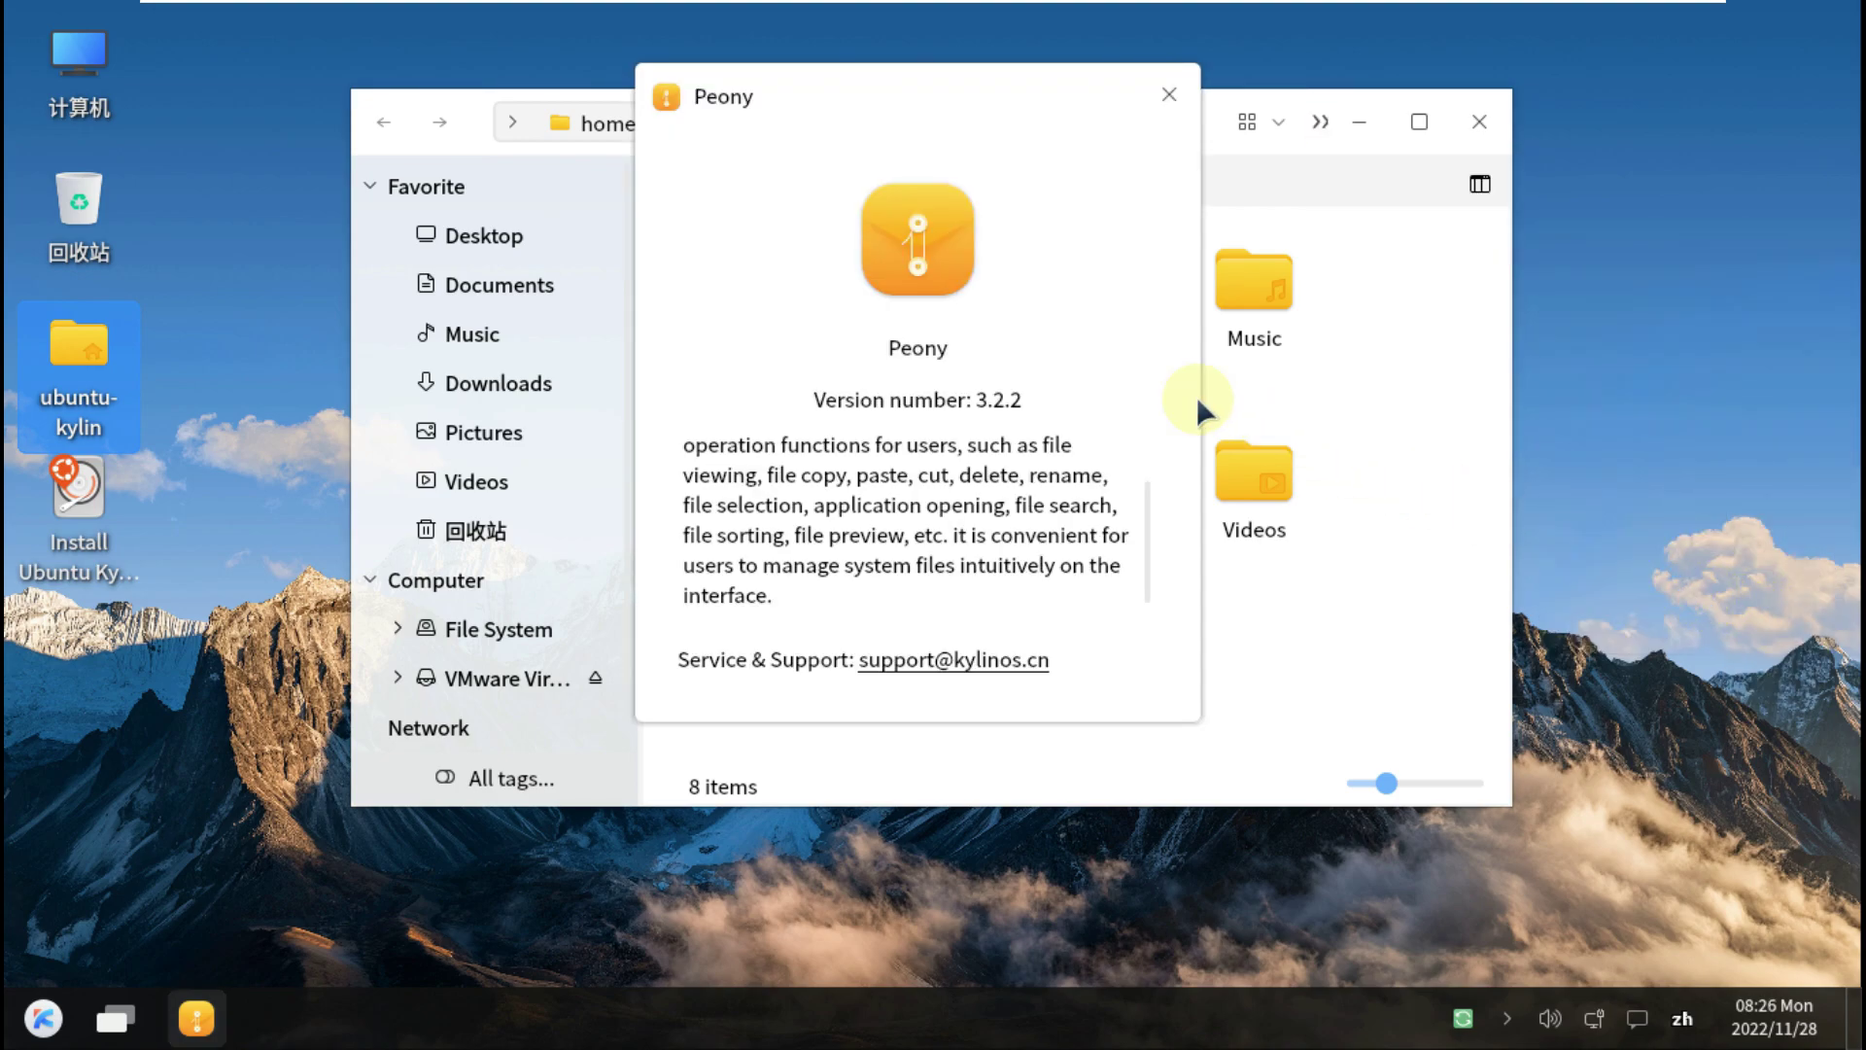
left_click(1168, 96)
left_click(1454, 118)
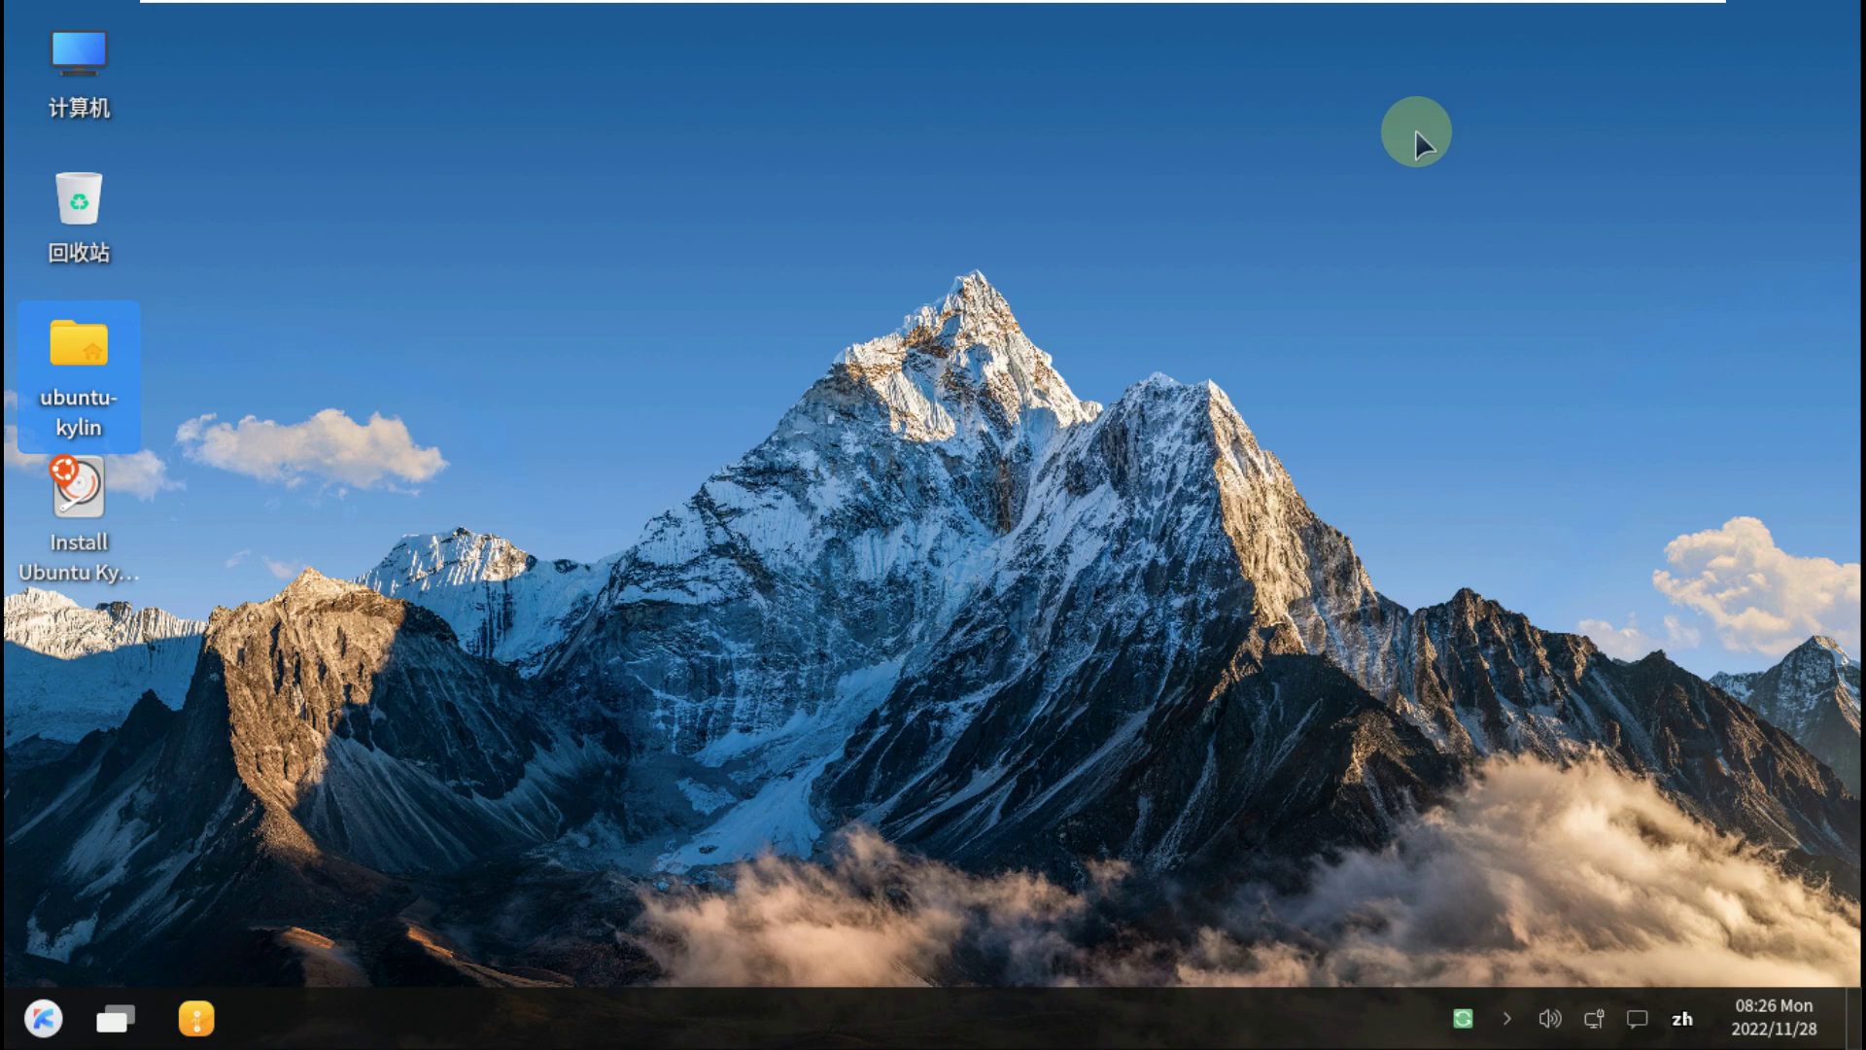
Check the taskbar clock's calendar and the zh input method indicator's options.
left_click(1745, 1035)
left_click(1745, 1035)
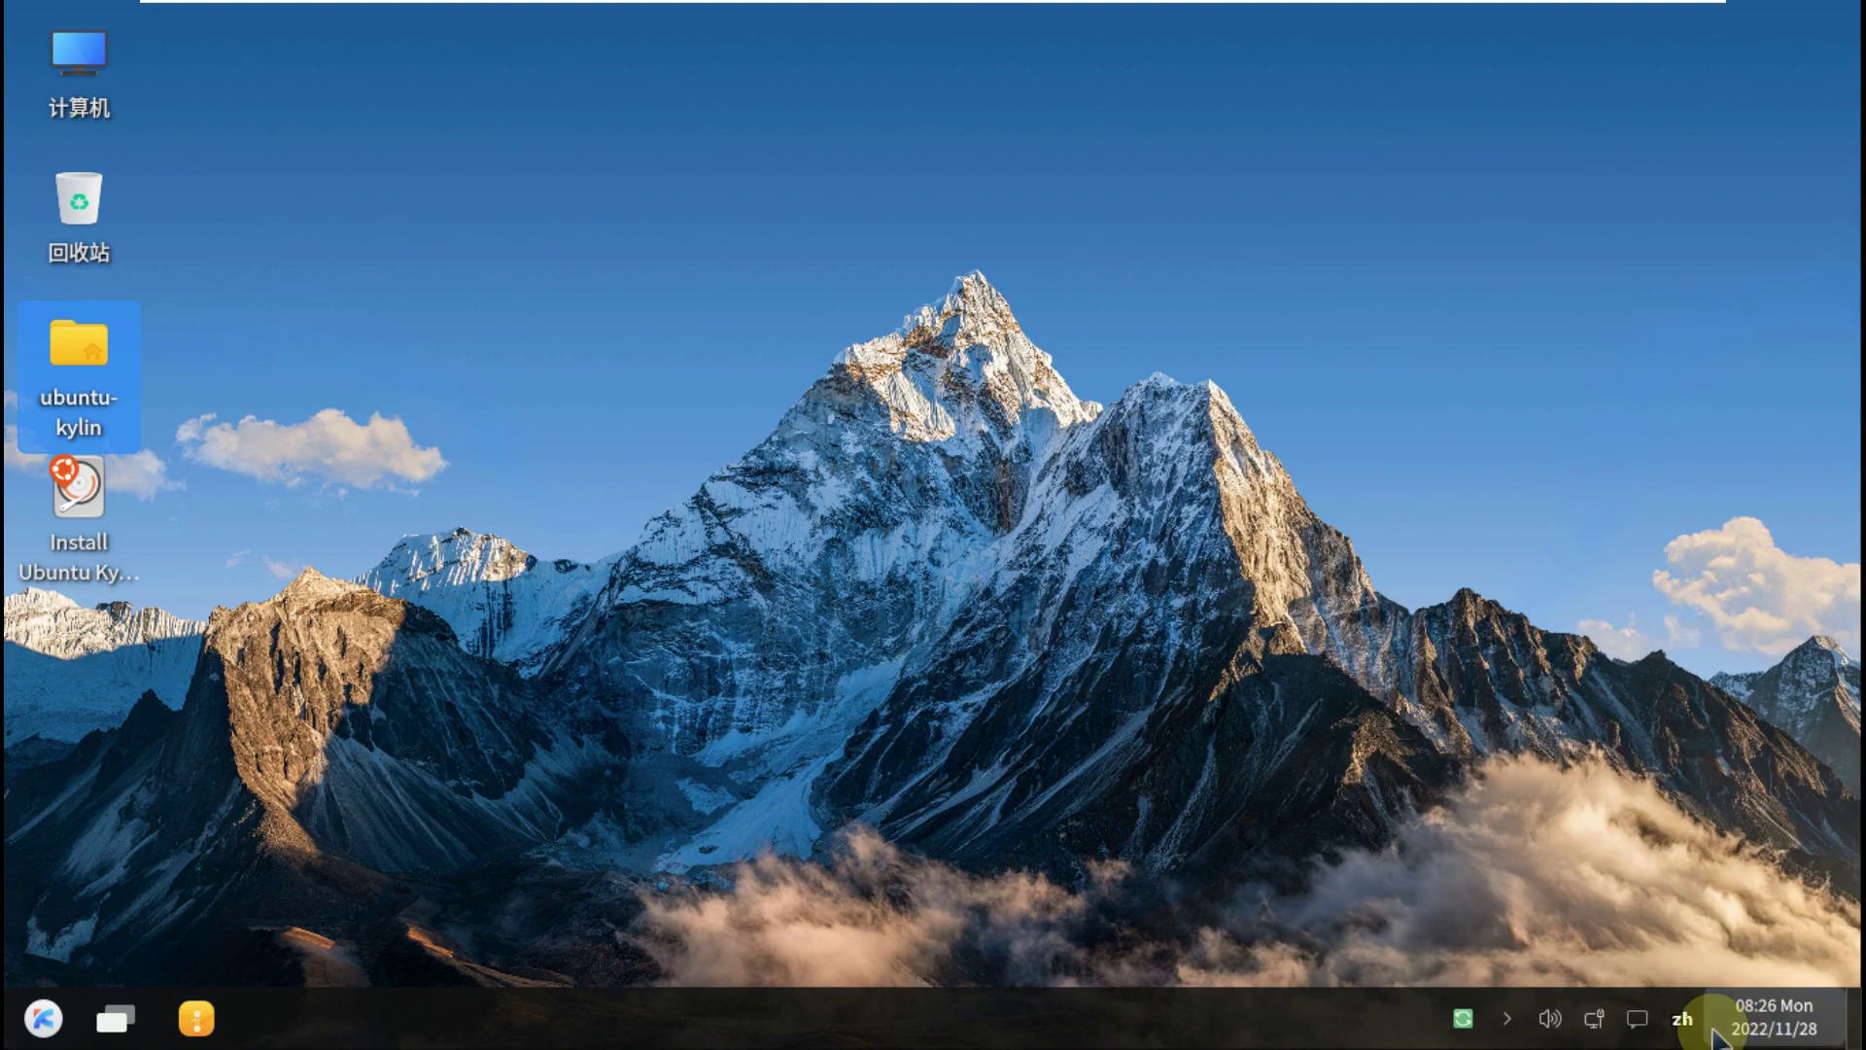
right_click(1683, 1018)
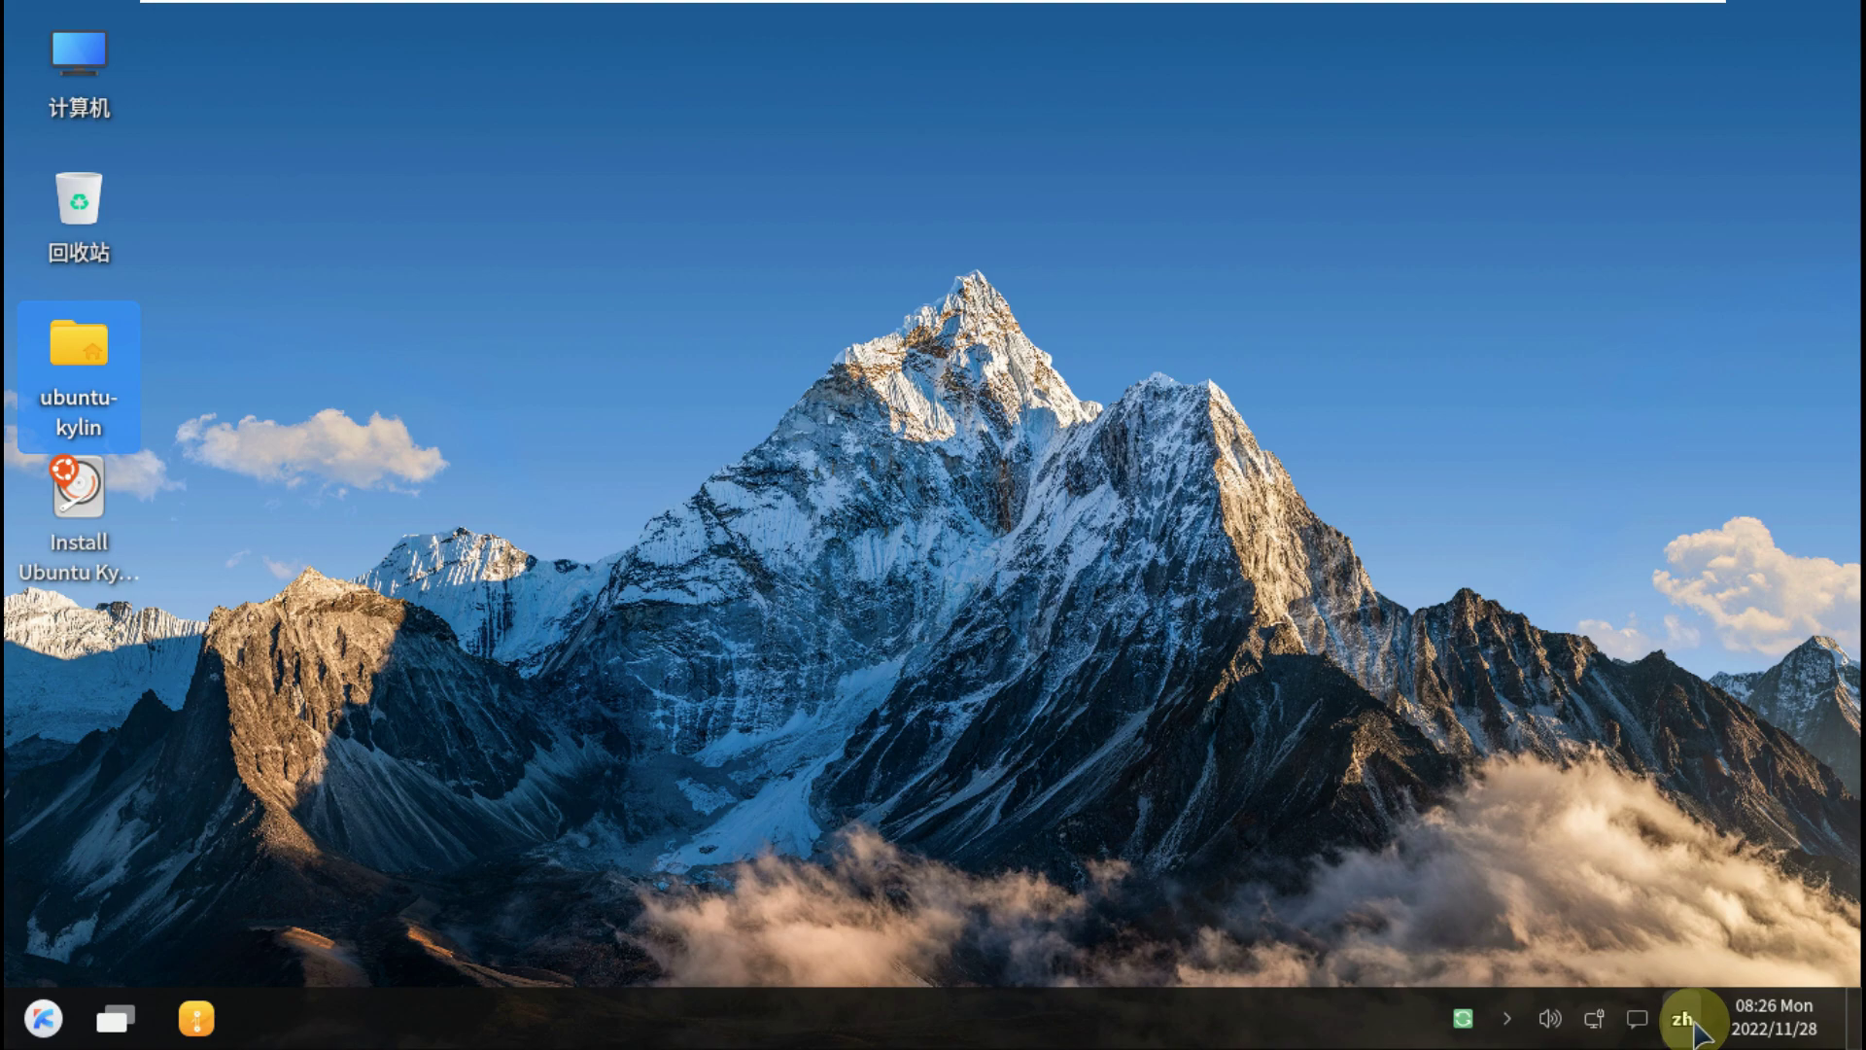
left_click(1560, 601)
View the notification center with its clipboard and plugins sections, and dismiss it.
left_click(1641, 1019)
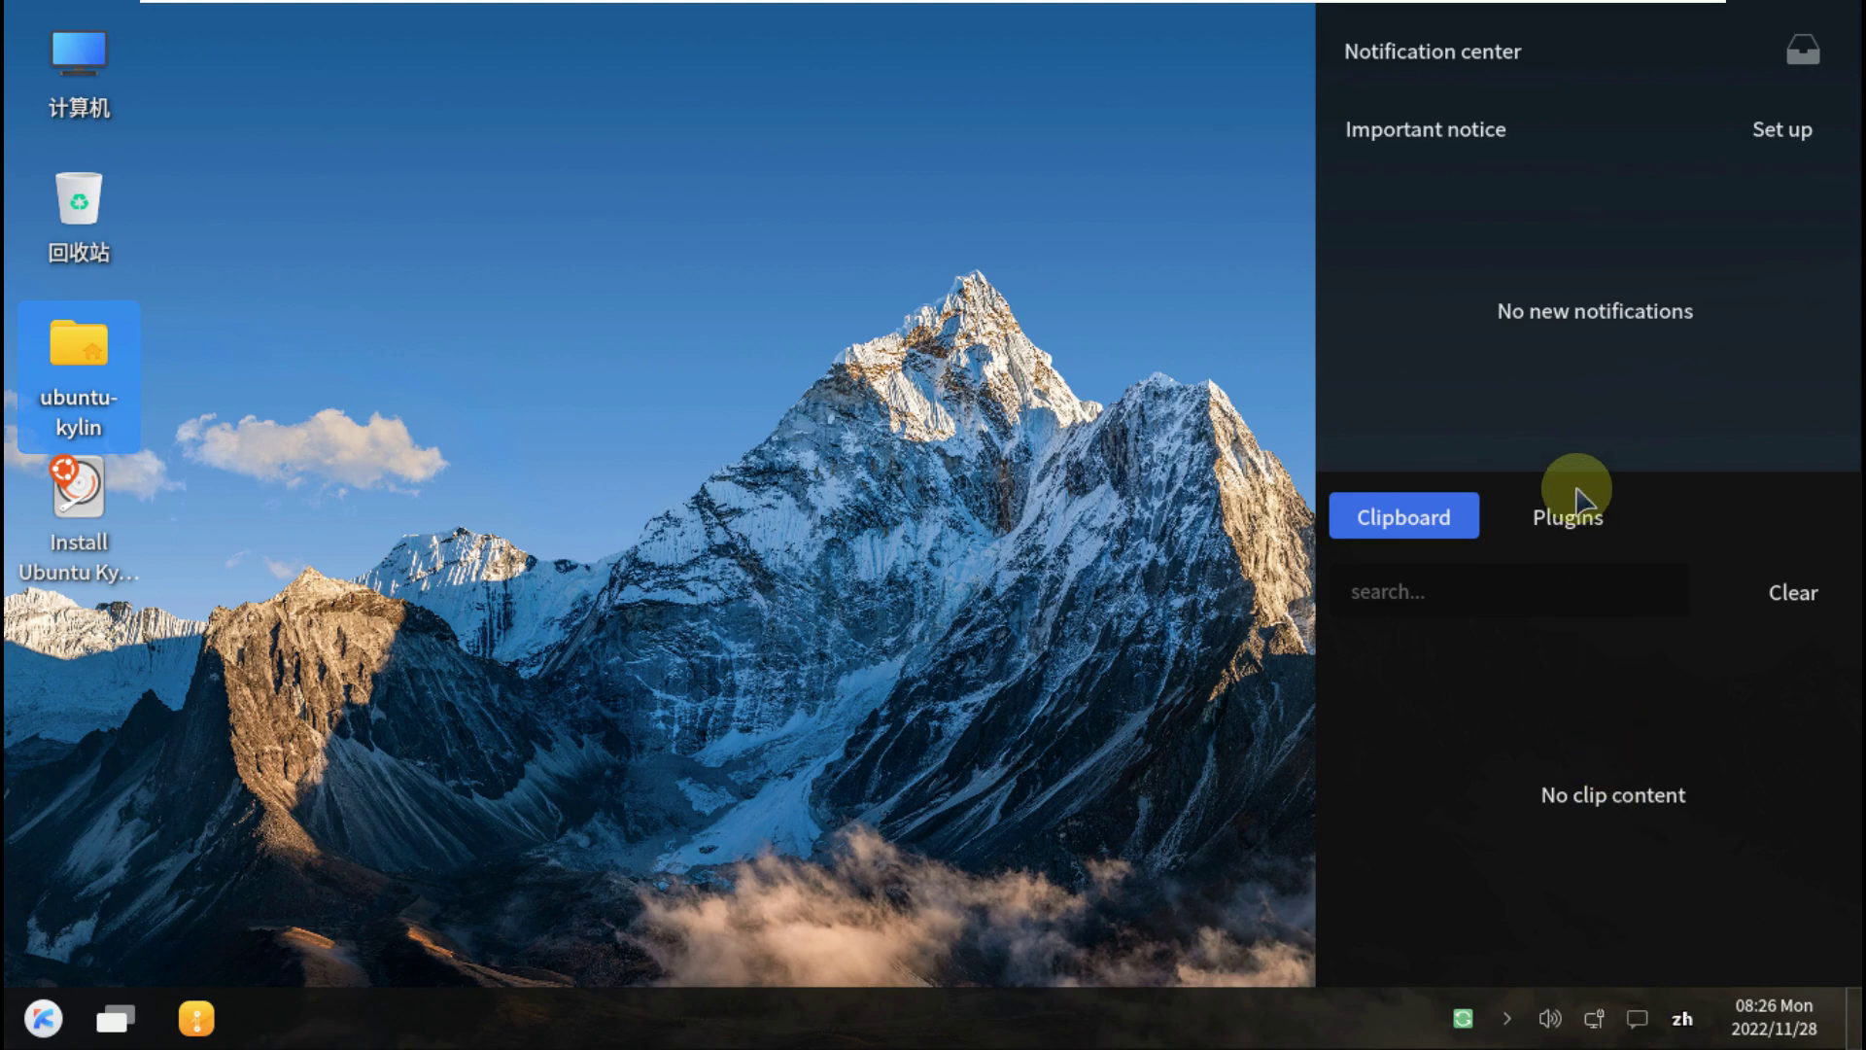
left_click(1566, 524)
left_click(1184, 589)
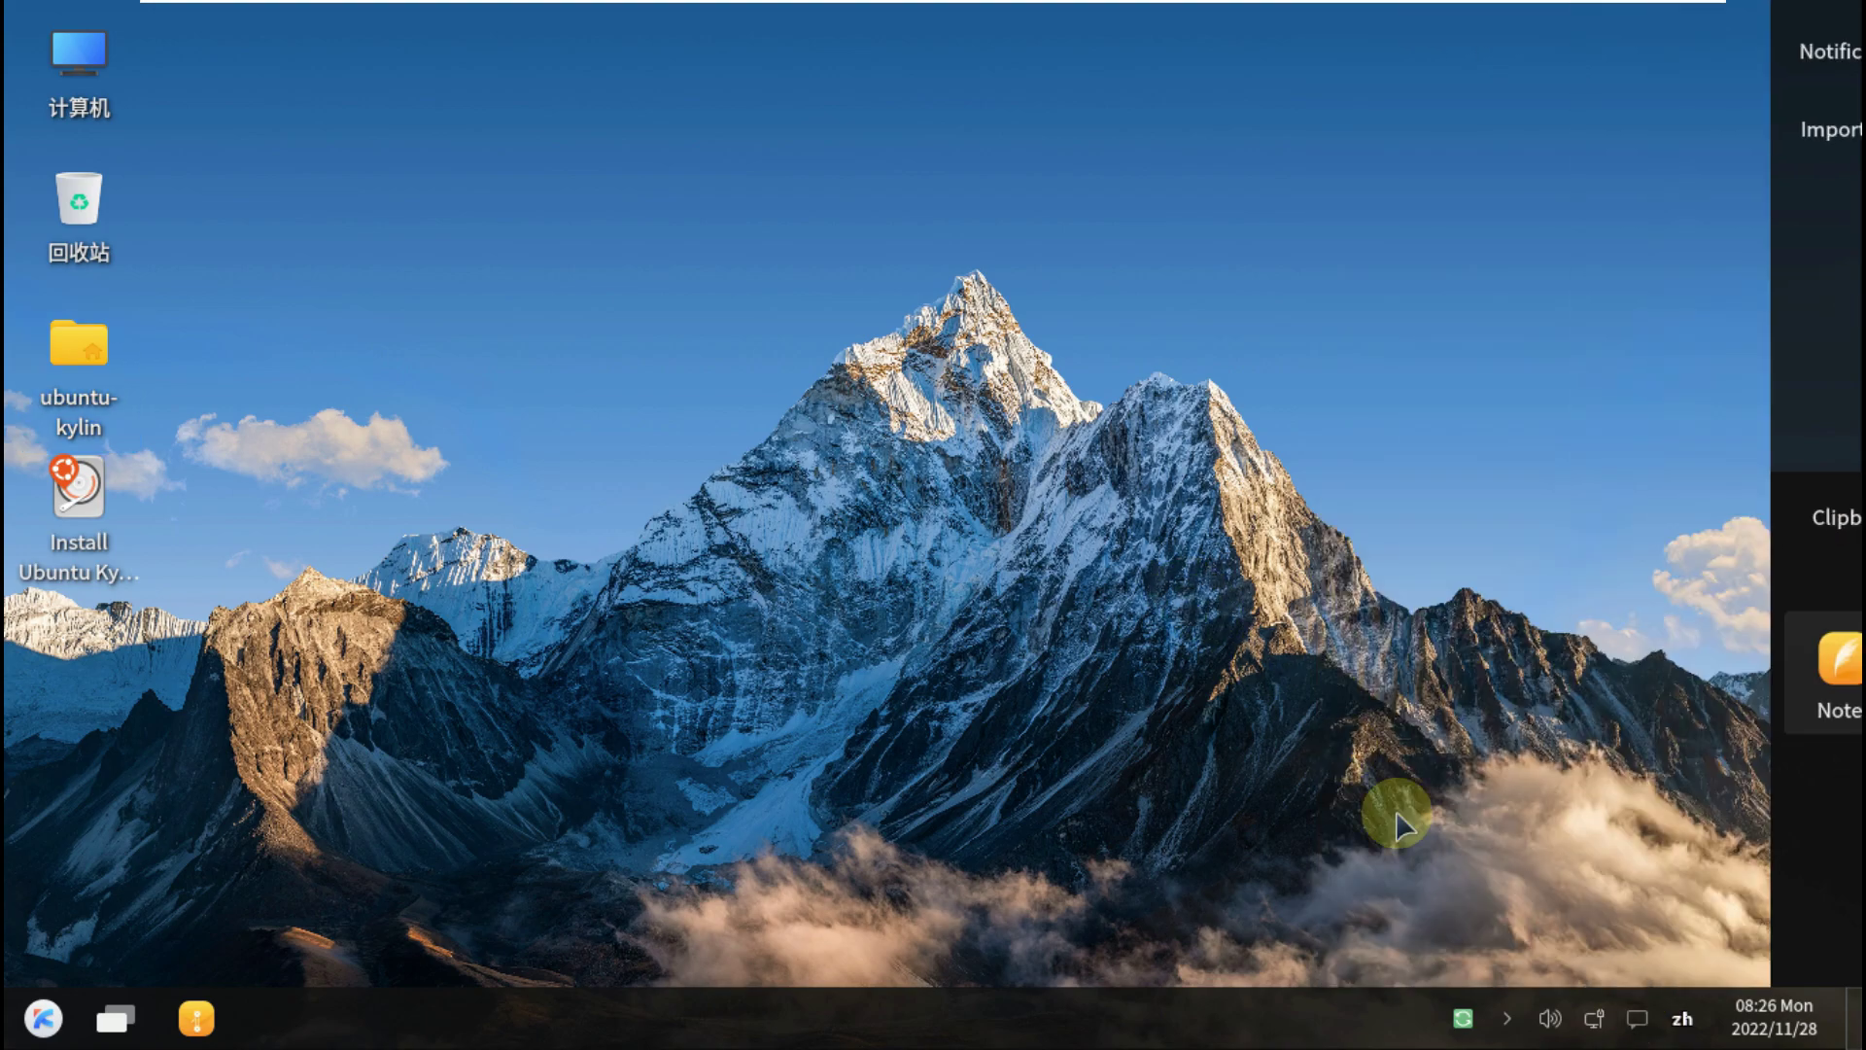
Check the Ethernet and WLAN connection status in the network applet, and dismiss it.
left_click(1595, 1020)
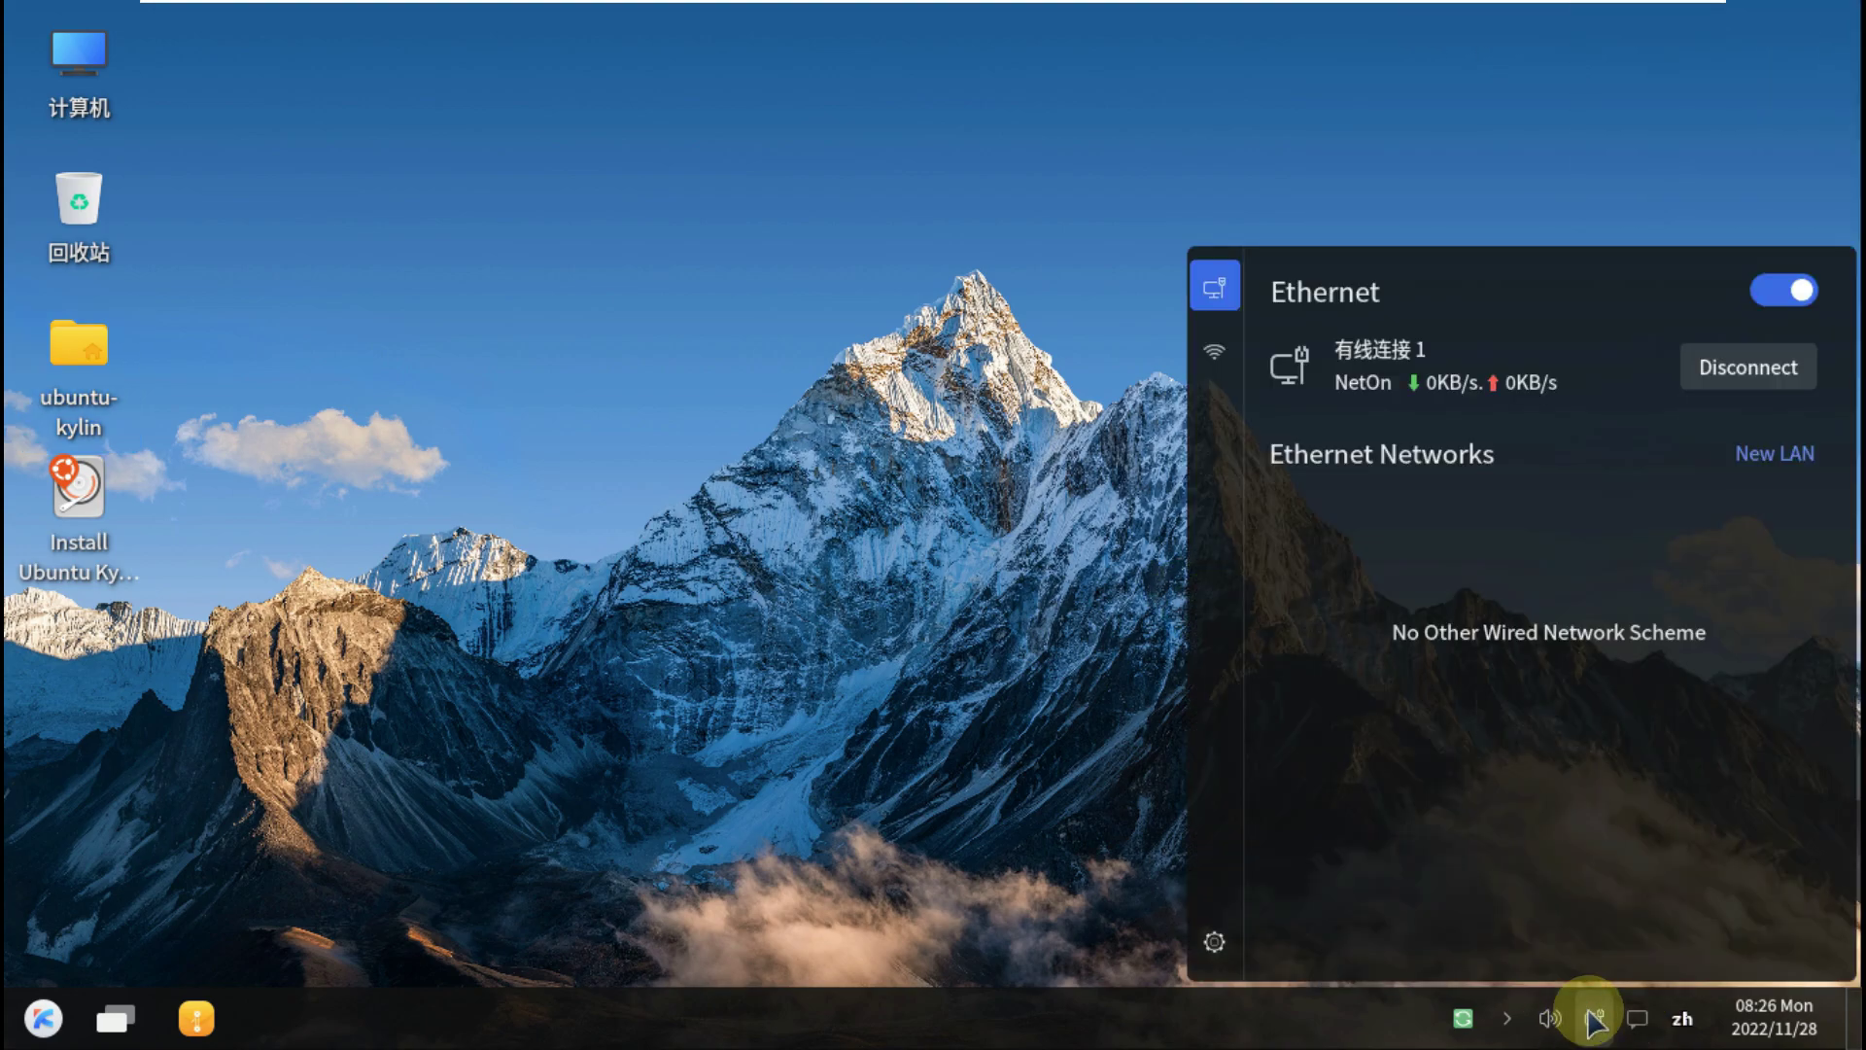
left_click(1215, 340)
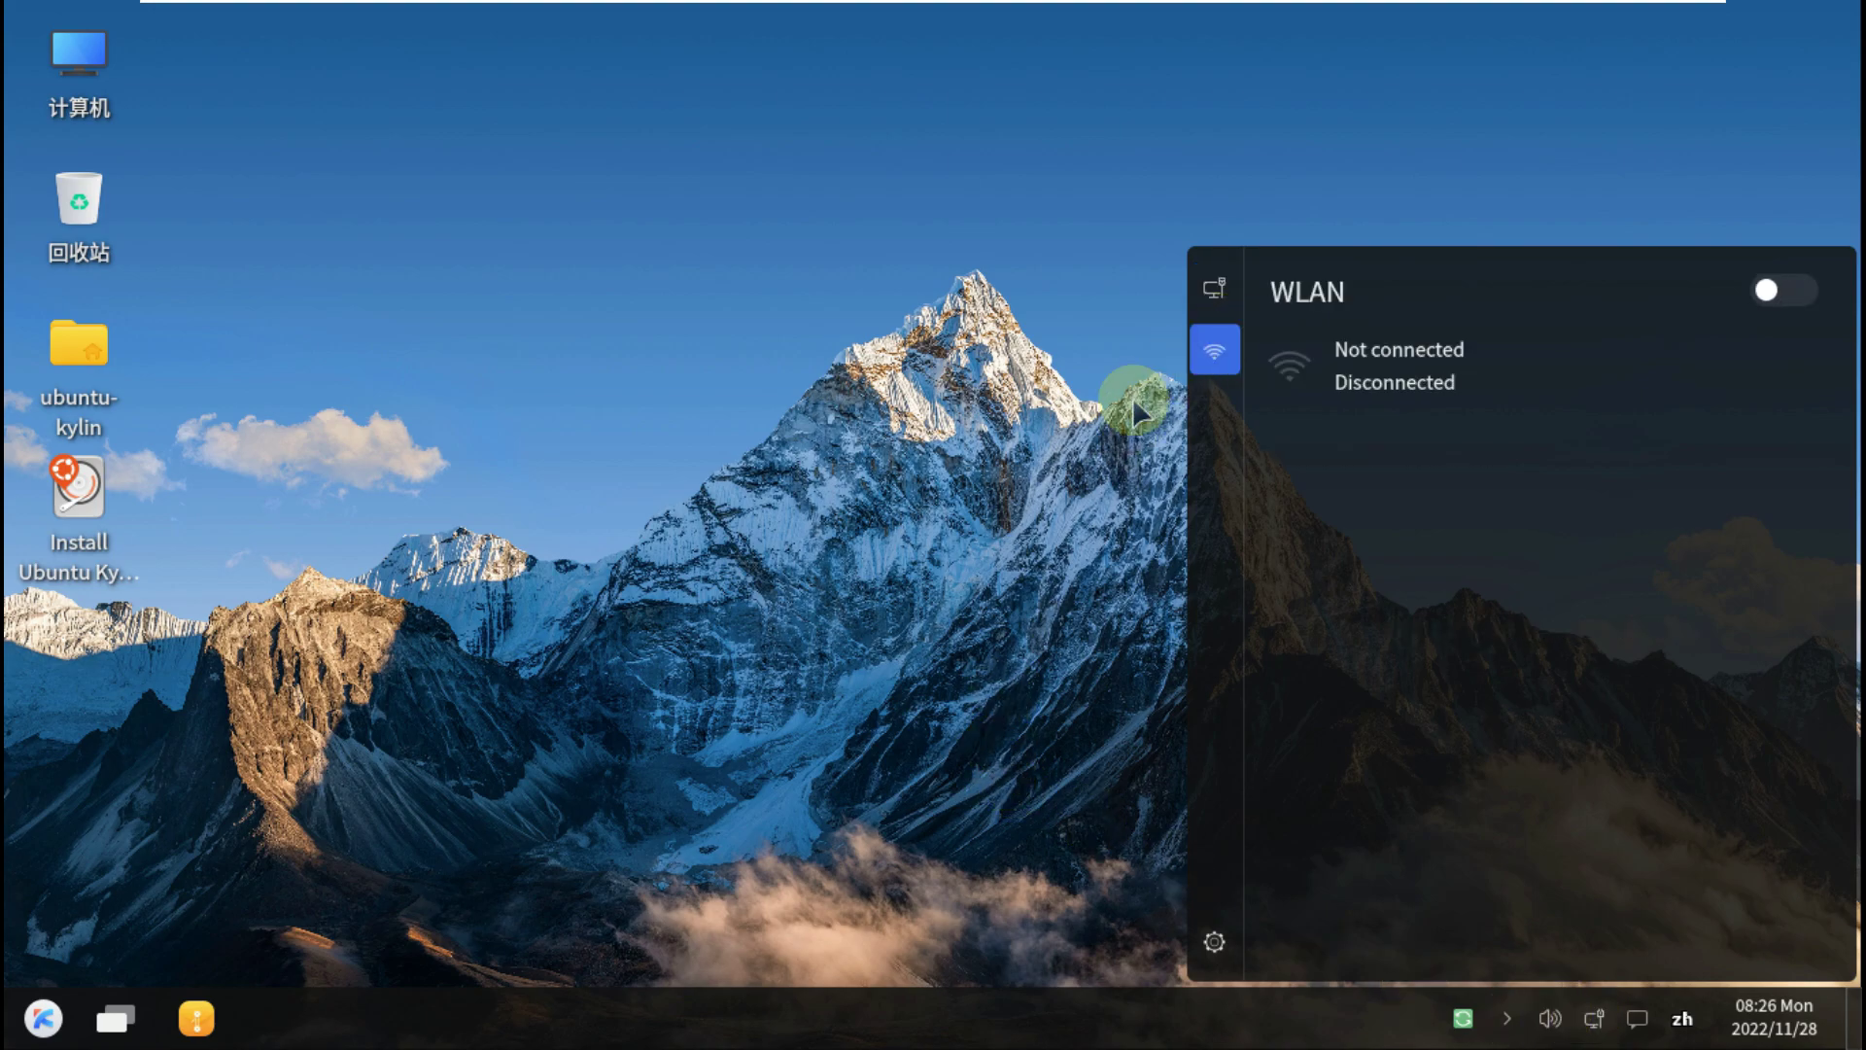
left_click(908, 498)
Check the volume applet and the software updater indicator's options, and dismiss them.
left_click(1553, 1018)
left_click(1551, 1016)
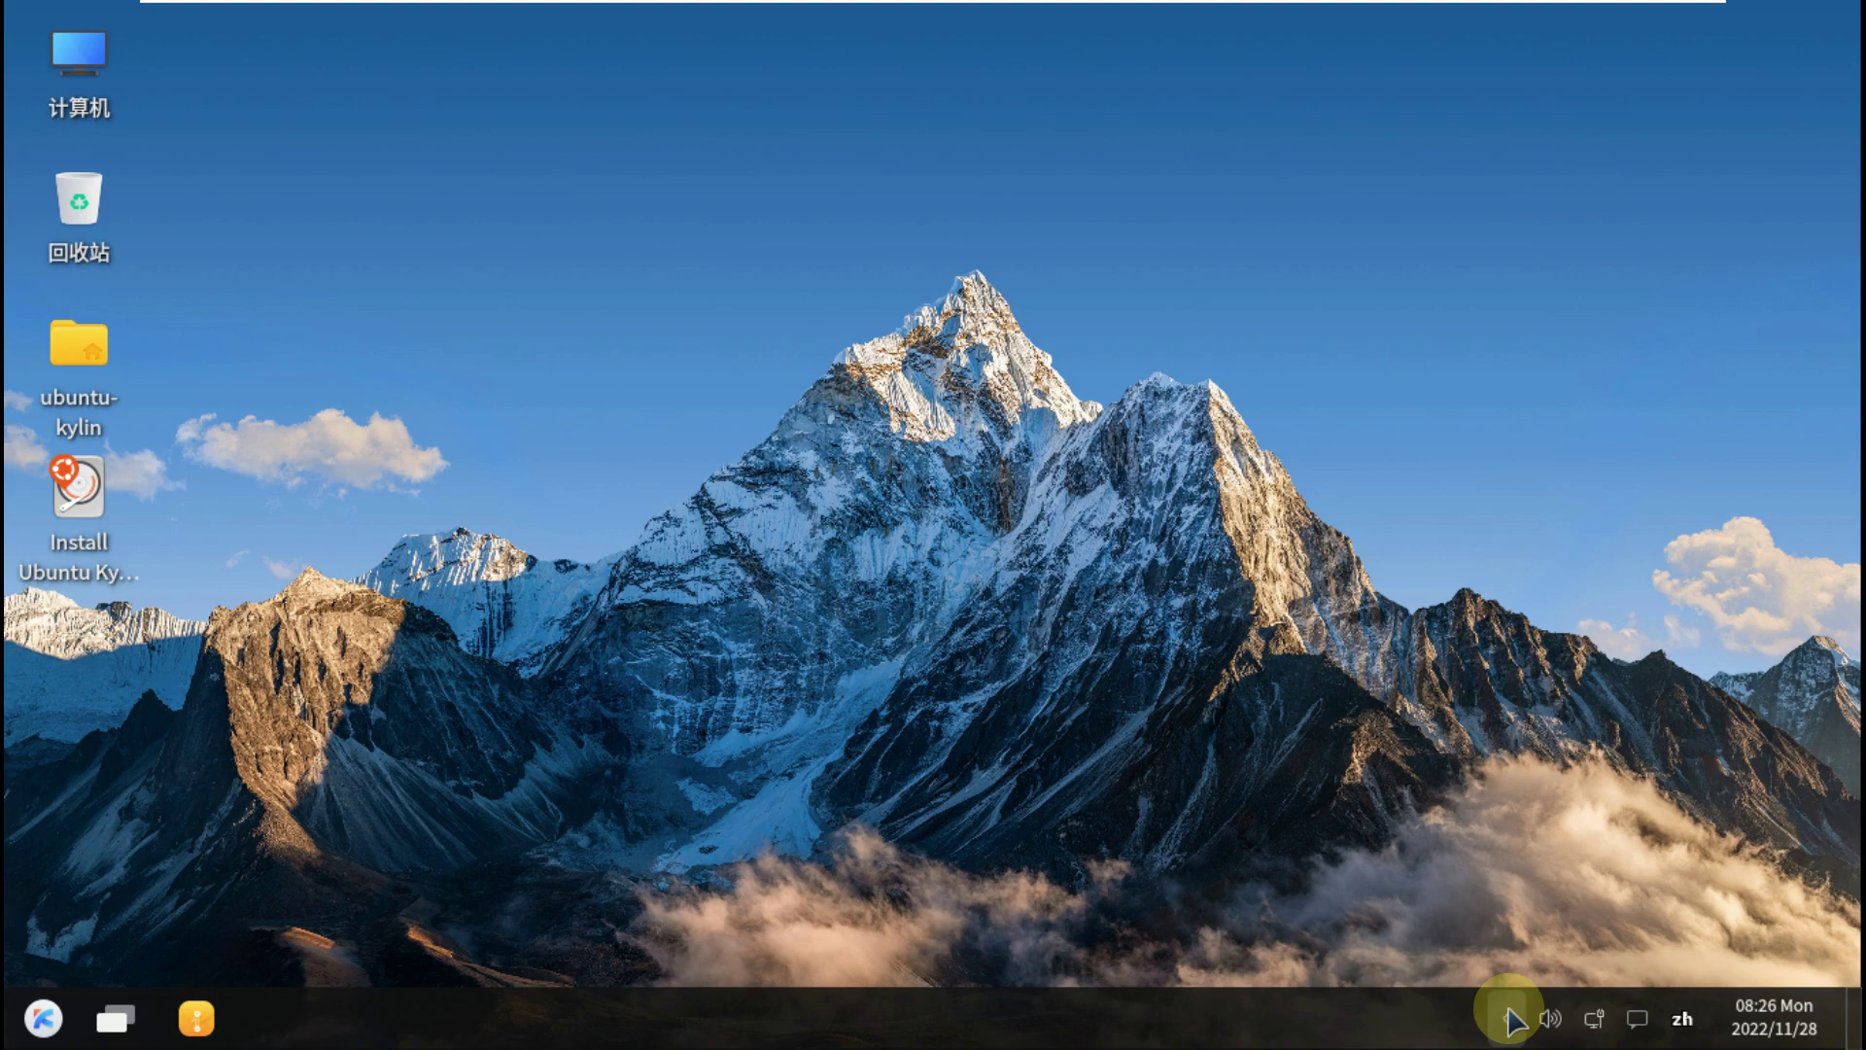
left_click(1463, 1018)
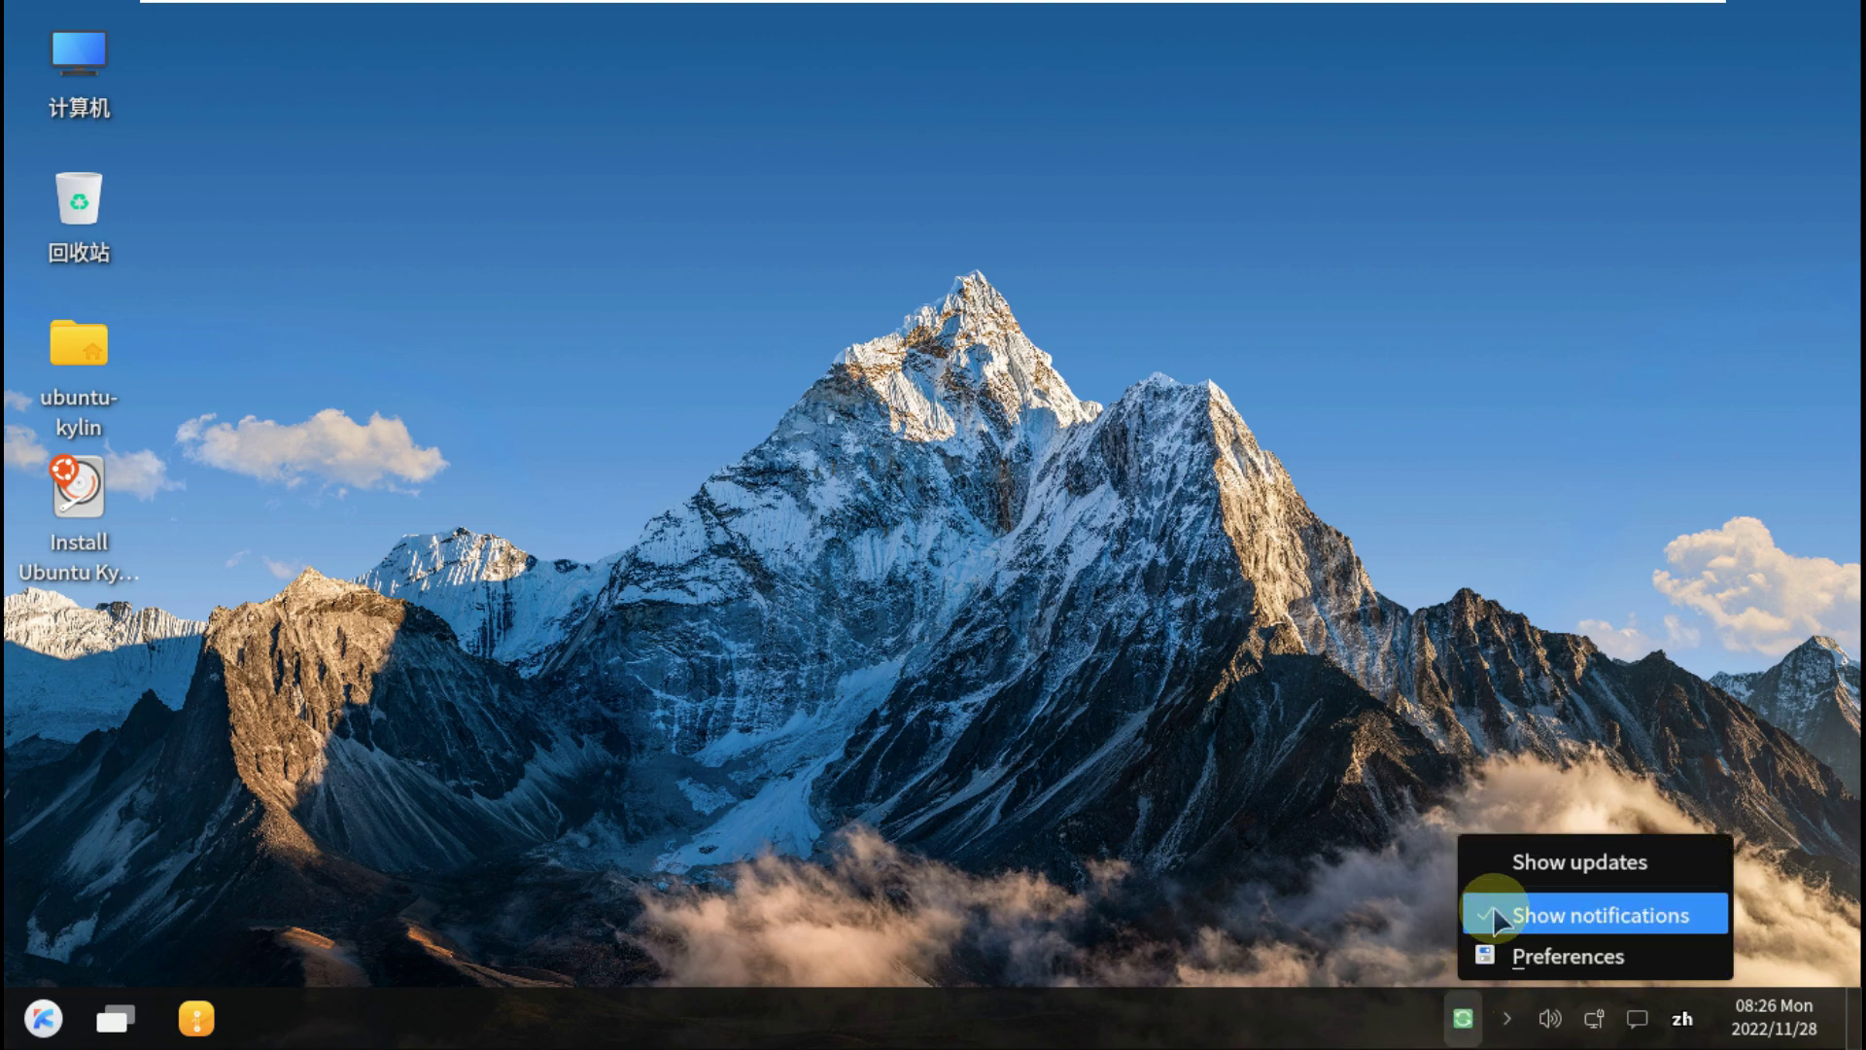
left_click(992, 762)
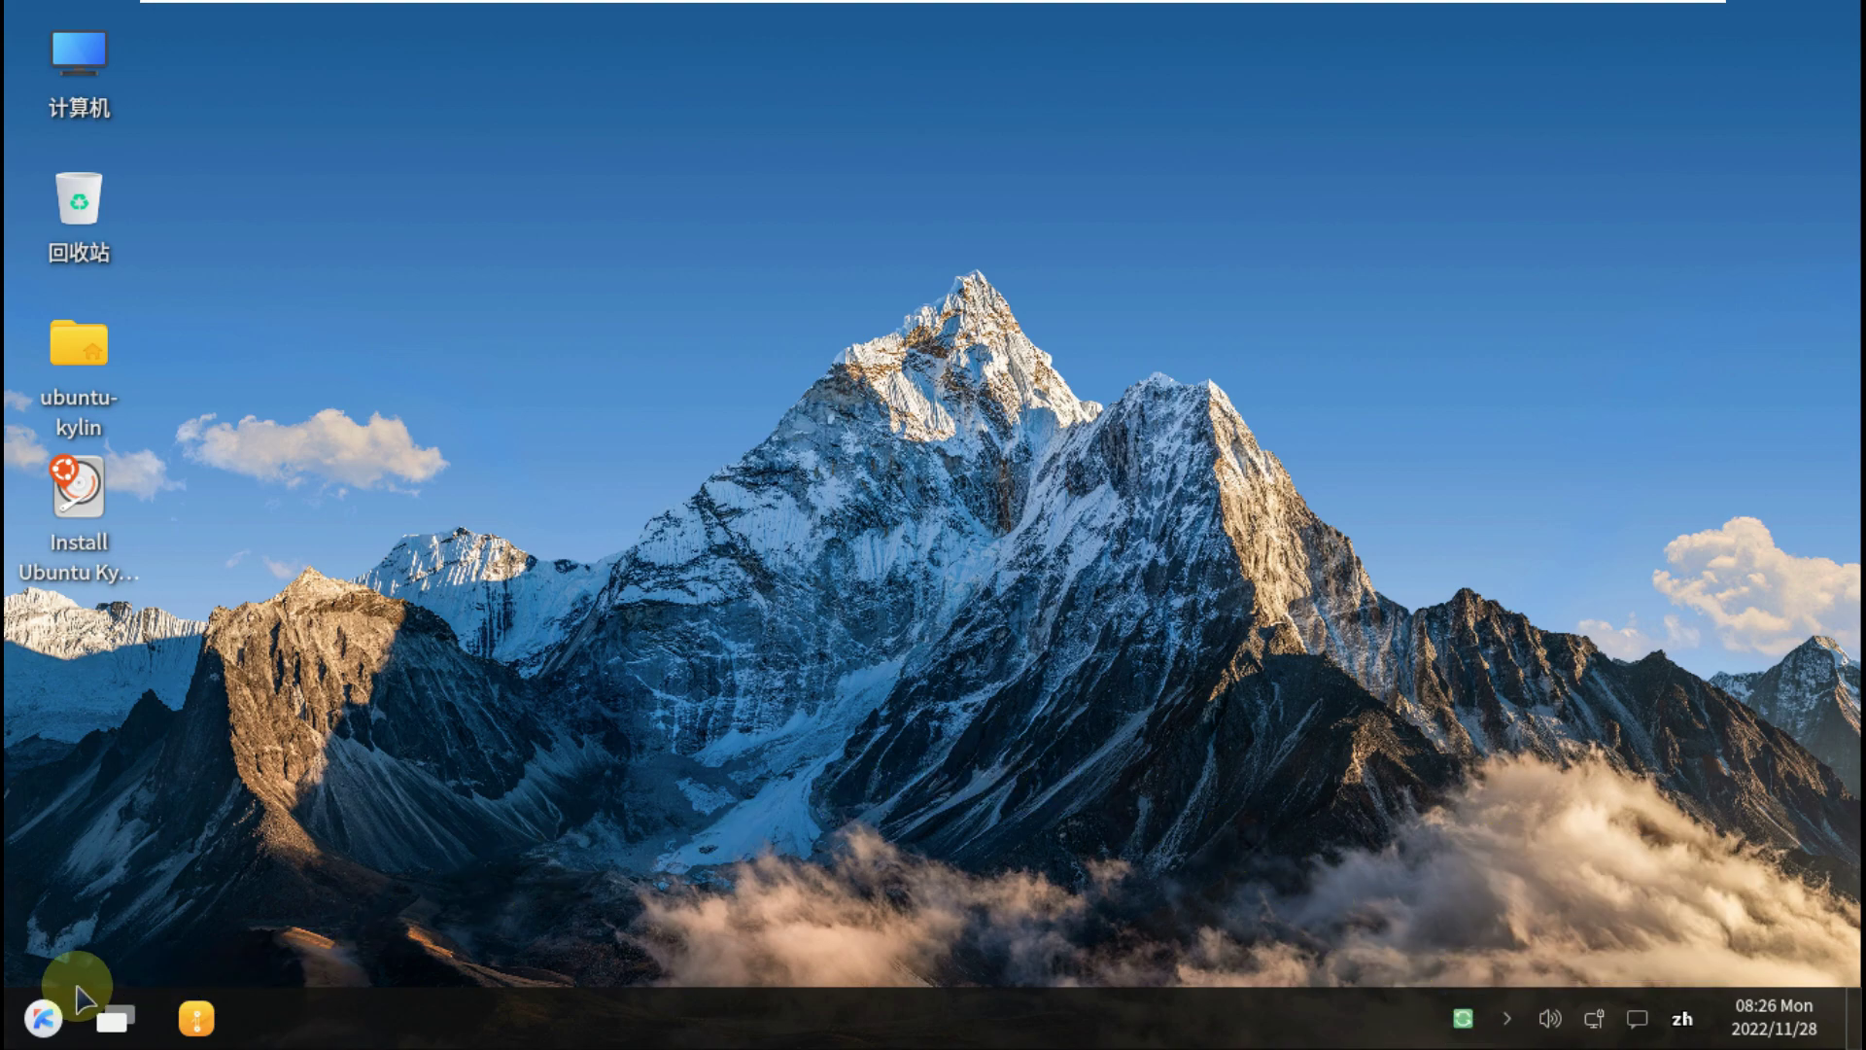
Browse the installed applications grouped by function, from Internet through to Others.
left_click(19, 1017)
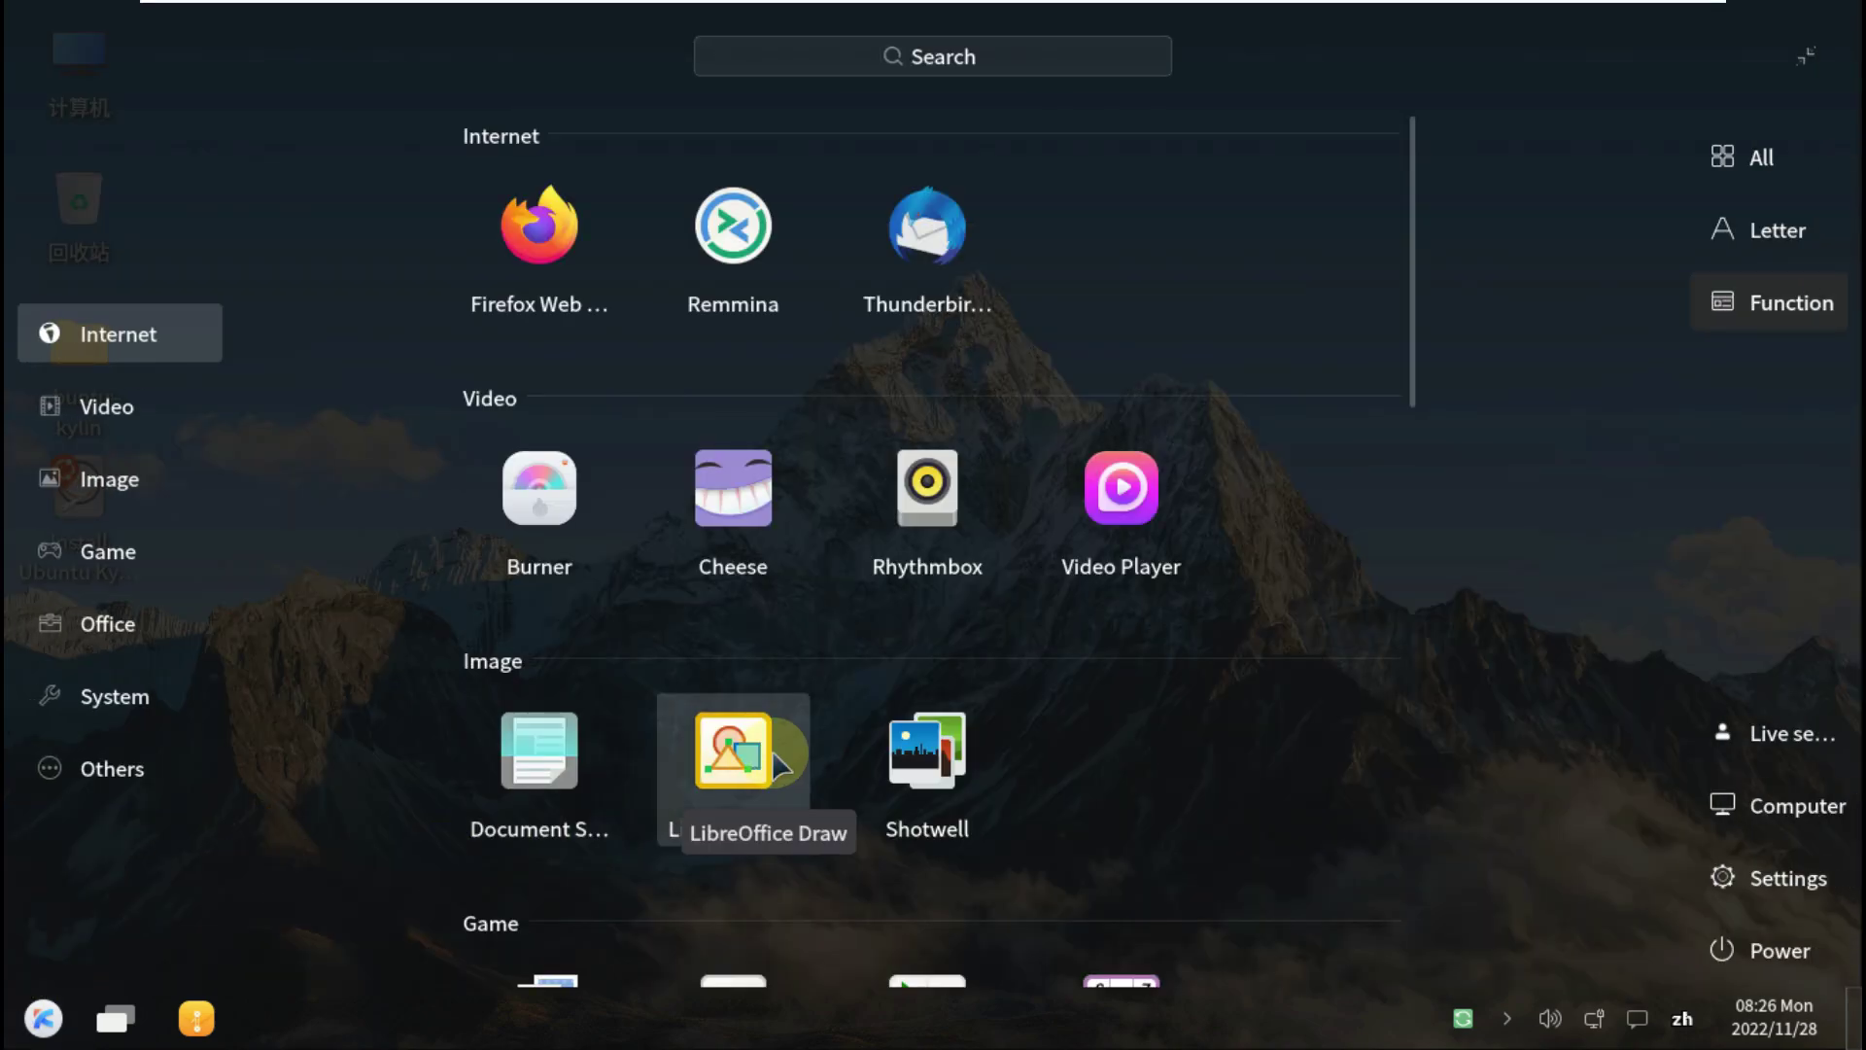
scroll(1374, 566, "down", 4)
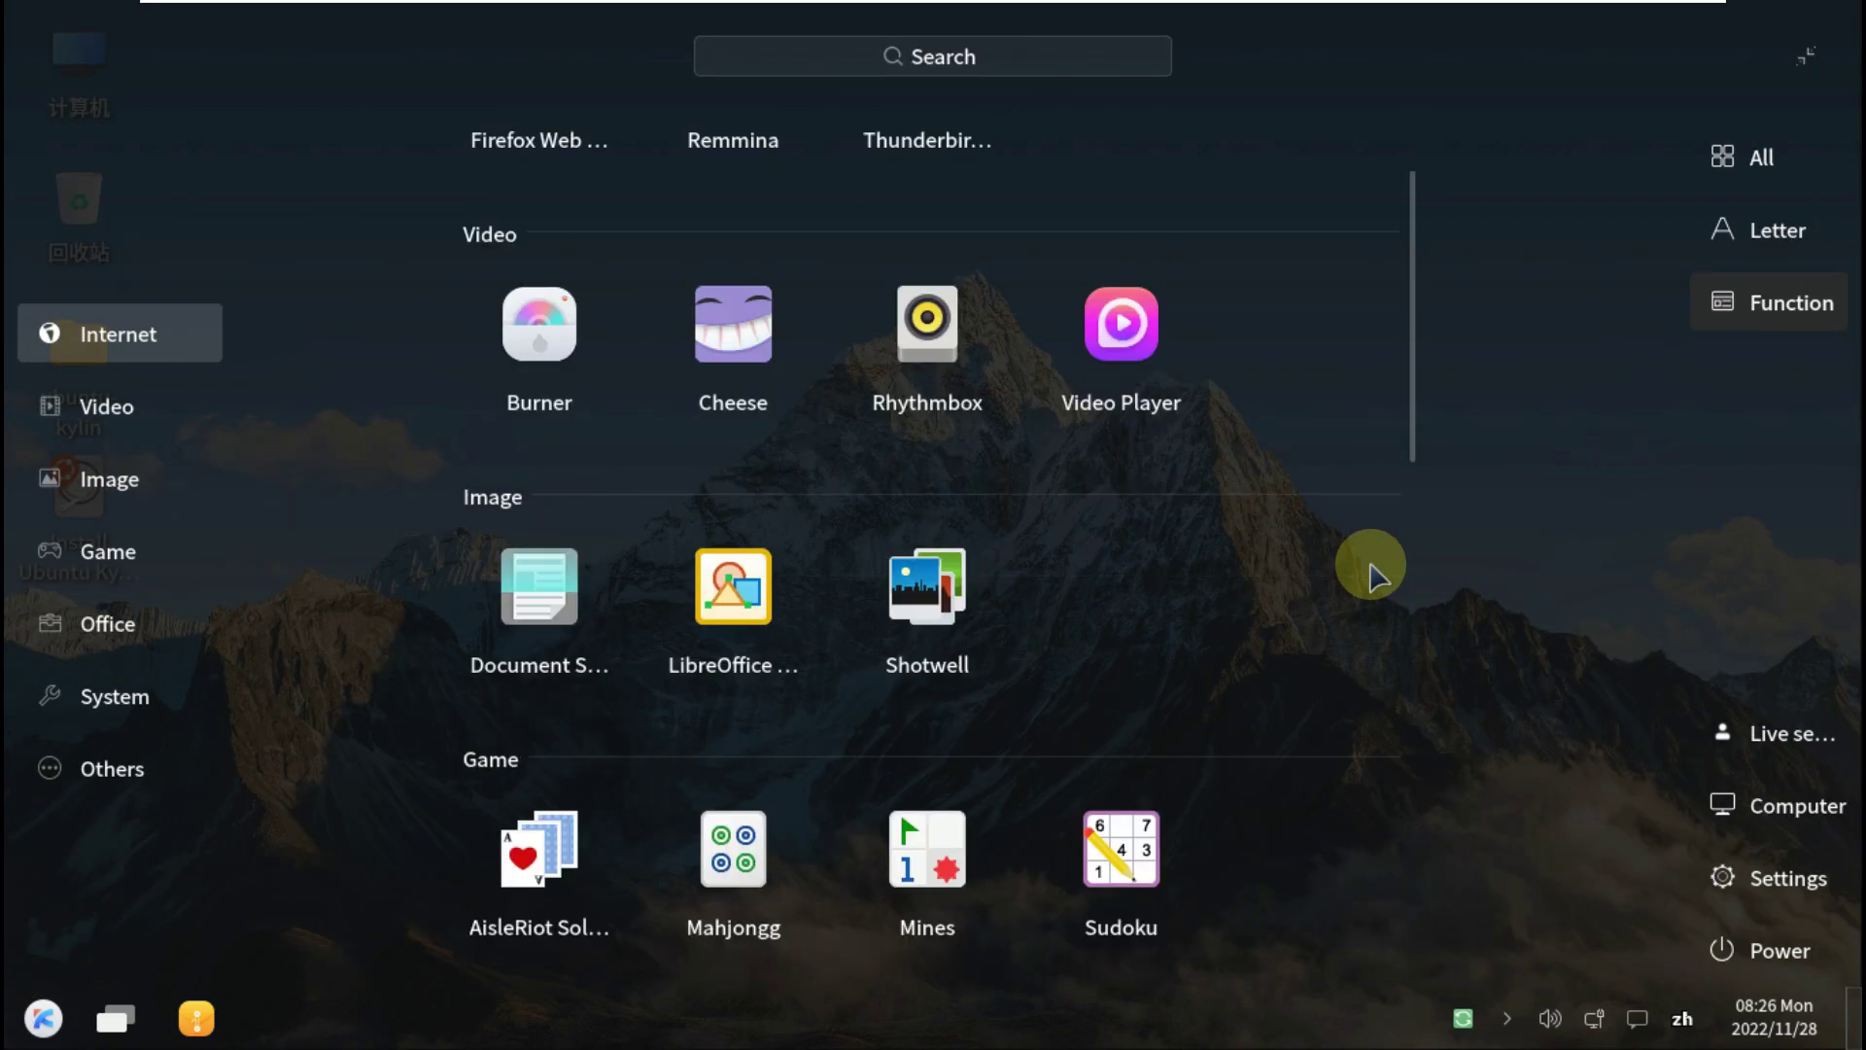
scroll(1372, 569, "down", 11)
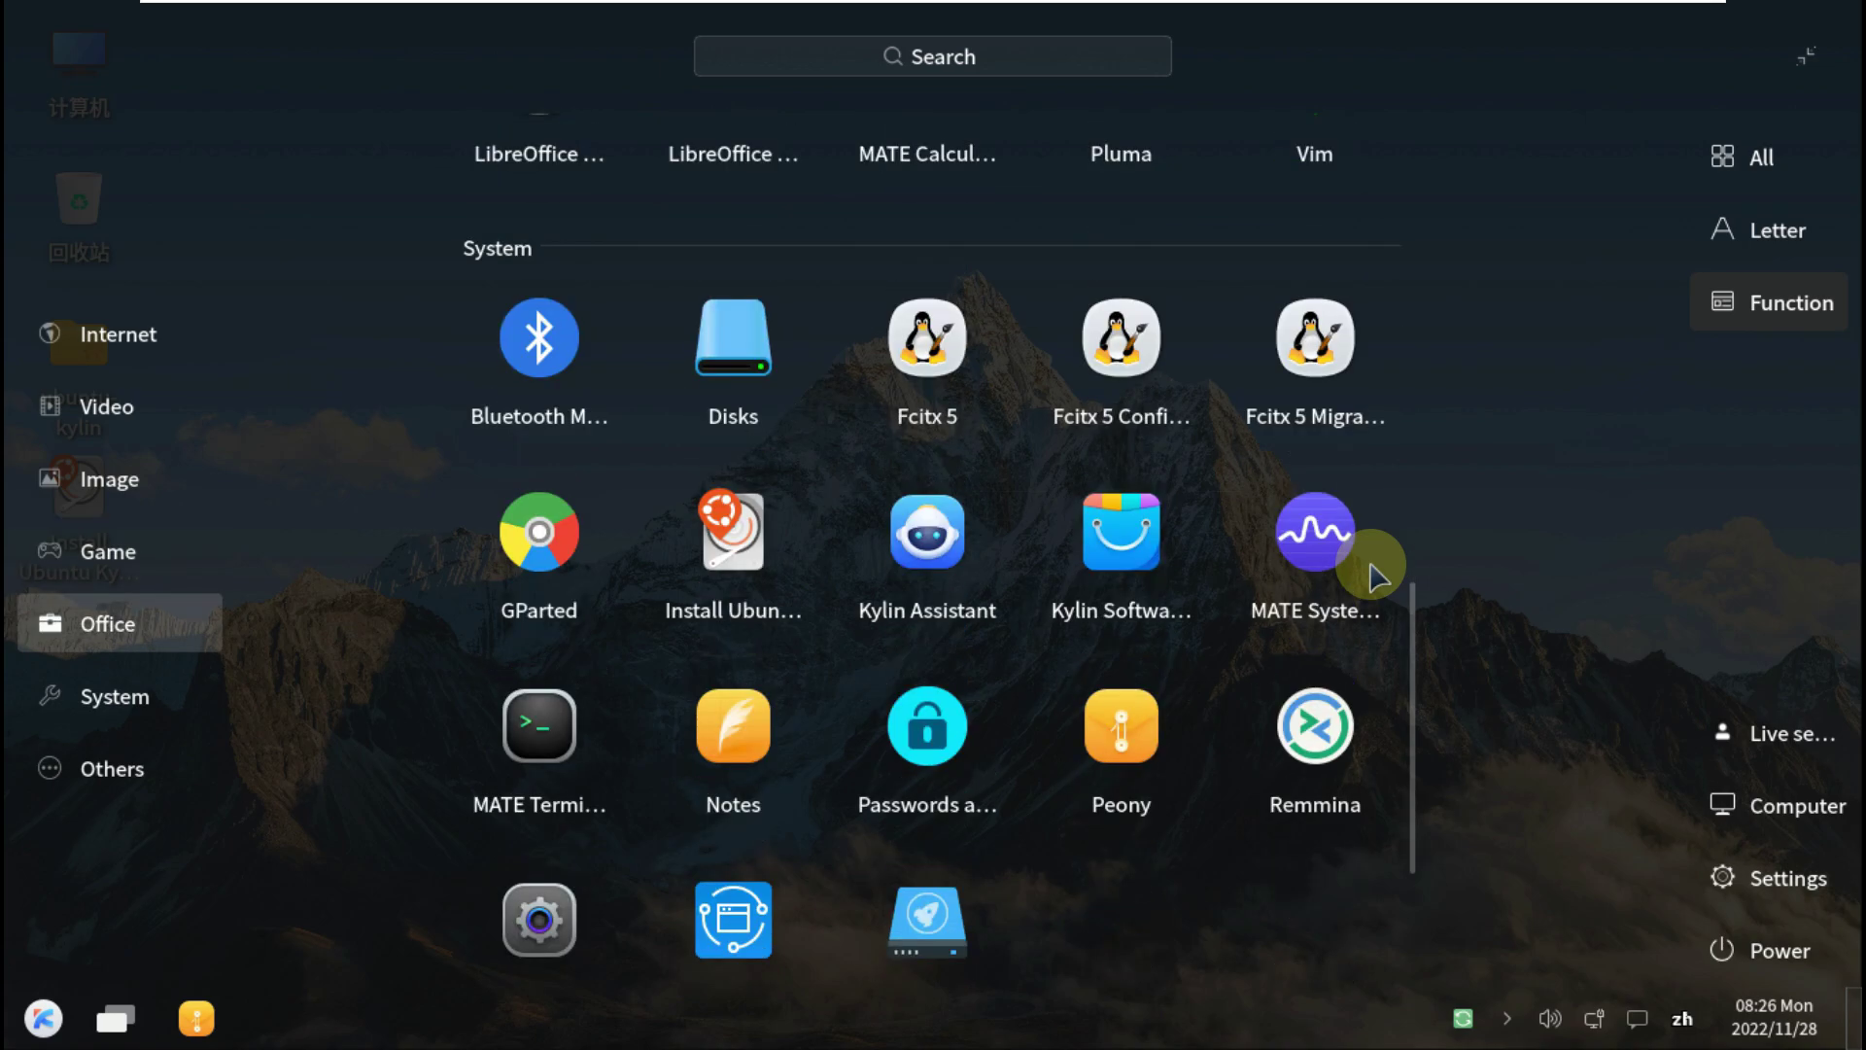
scroll(1375, 570, "down", 2)
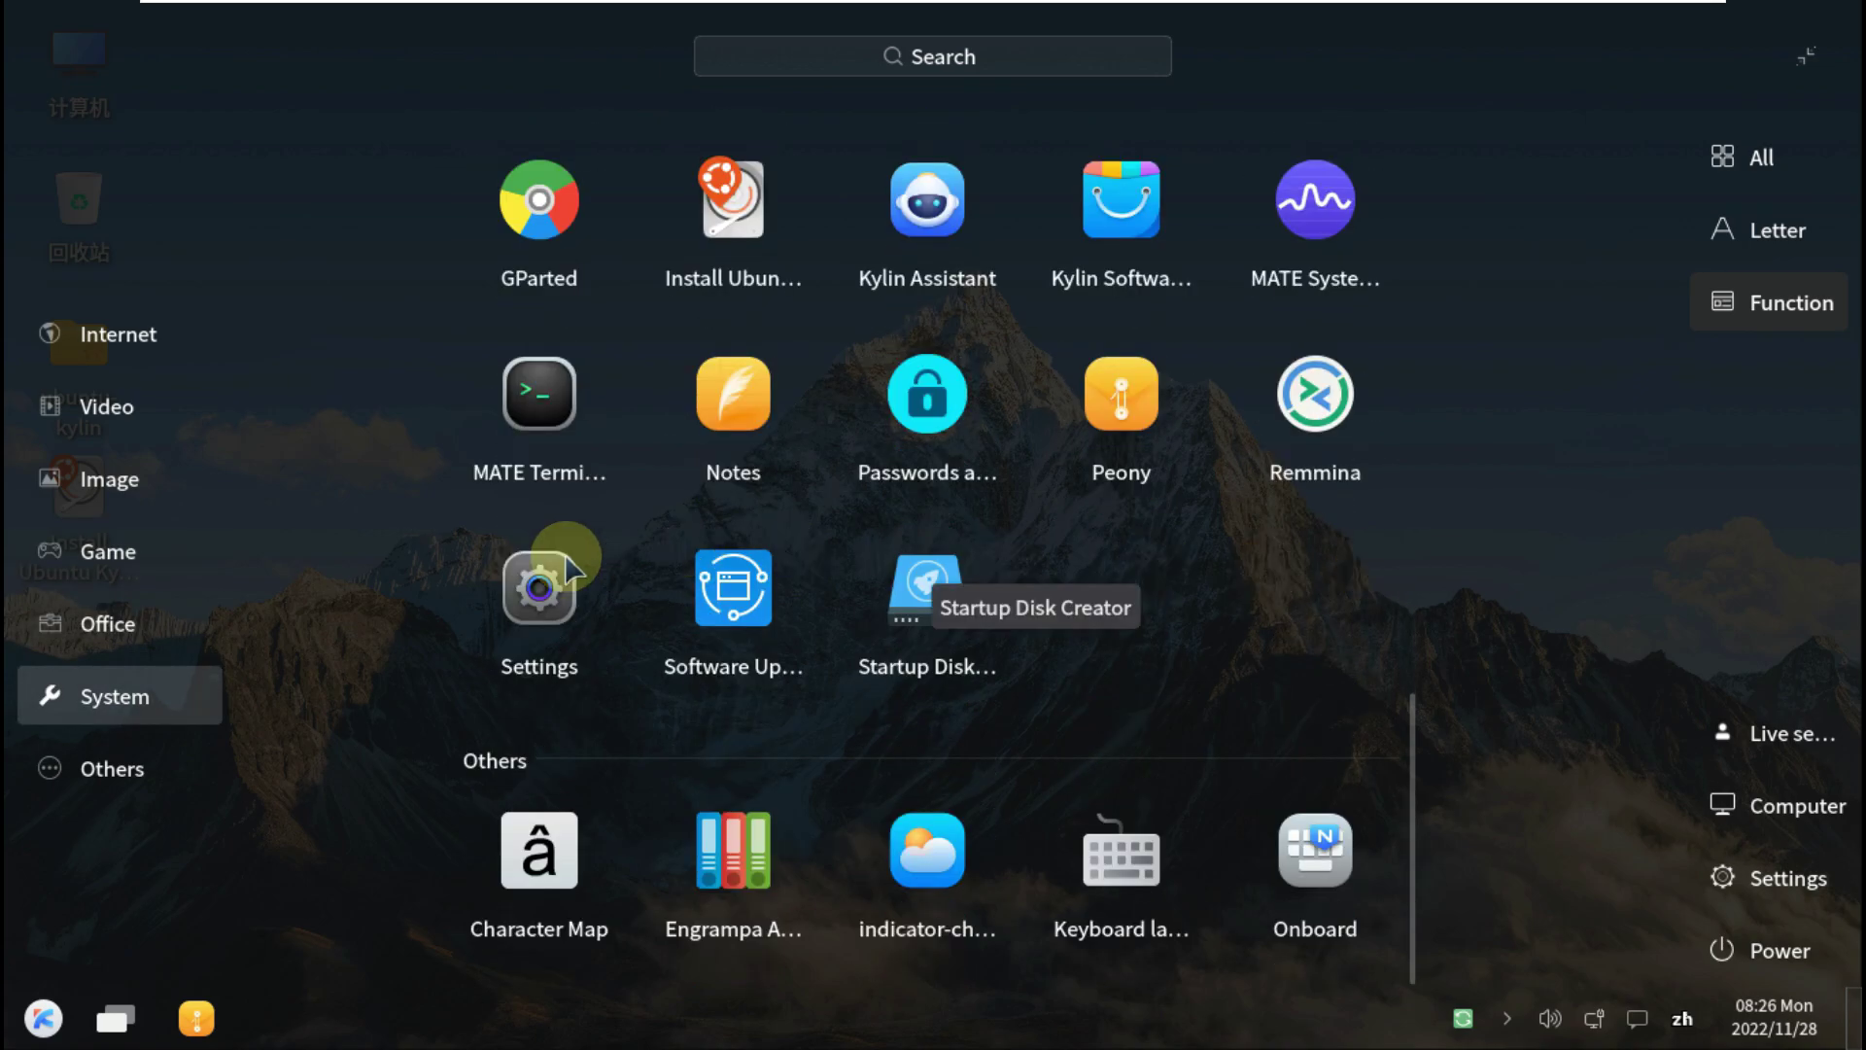
Set the sunflower picture as the desktop background in the Personalized settings and close Settings.
left_click(477, 565)
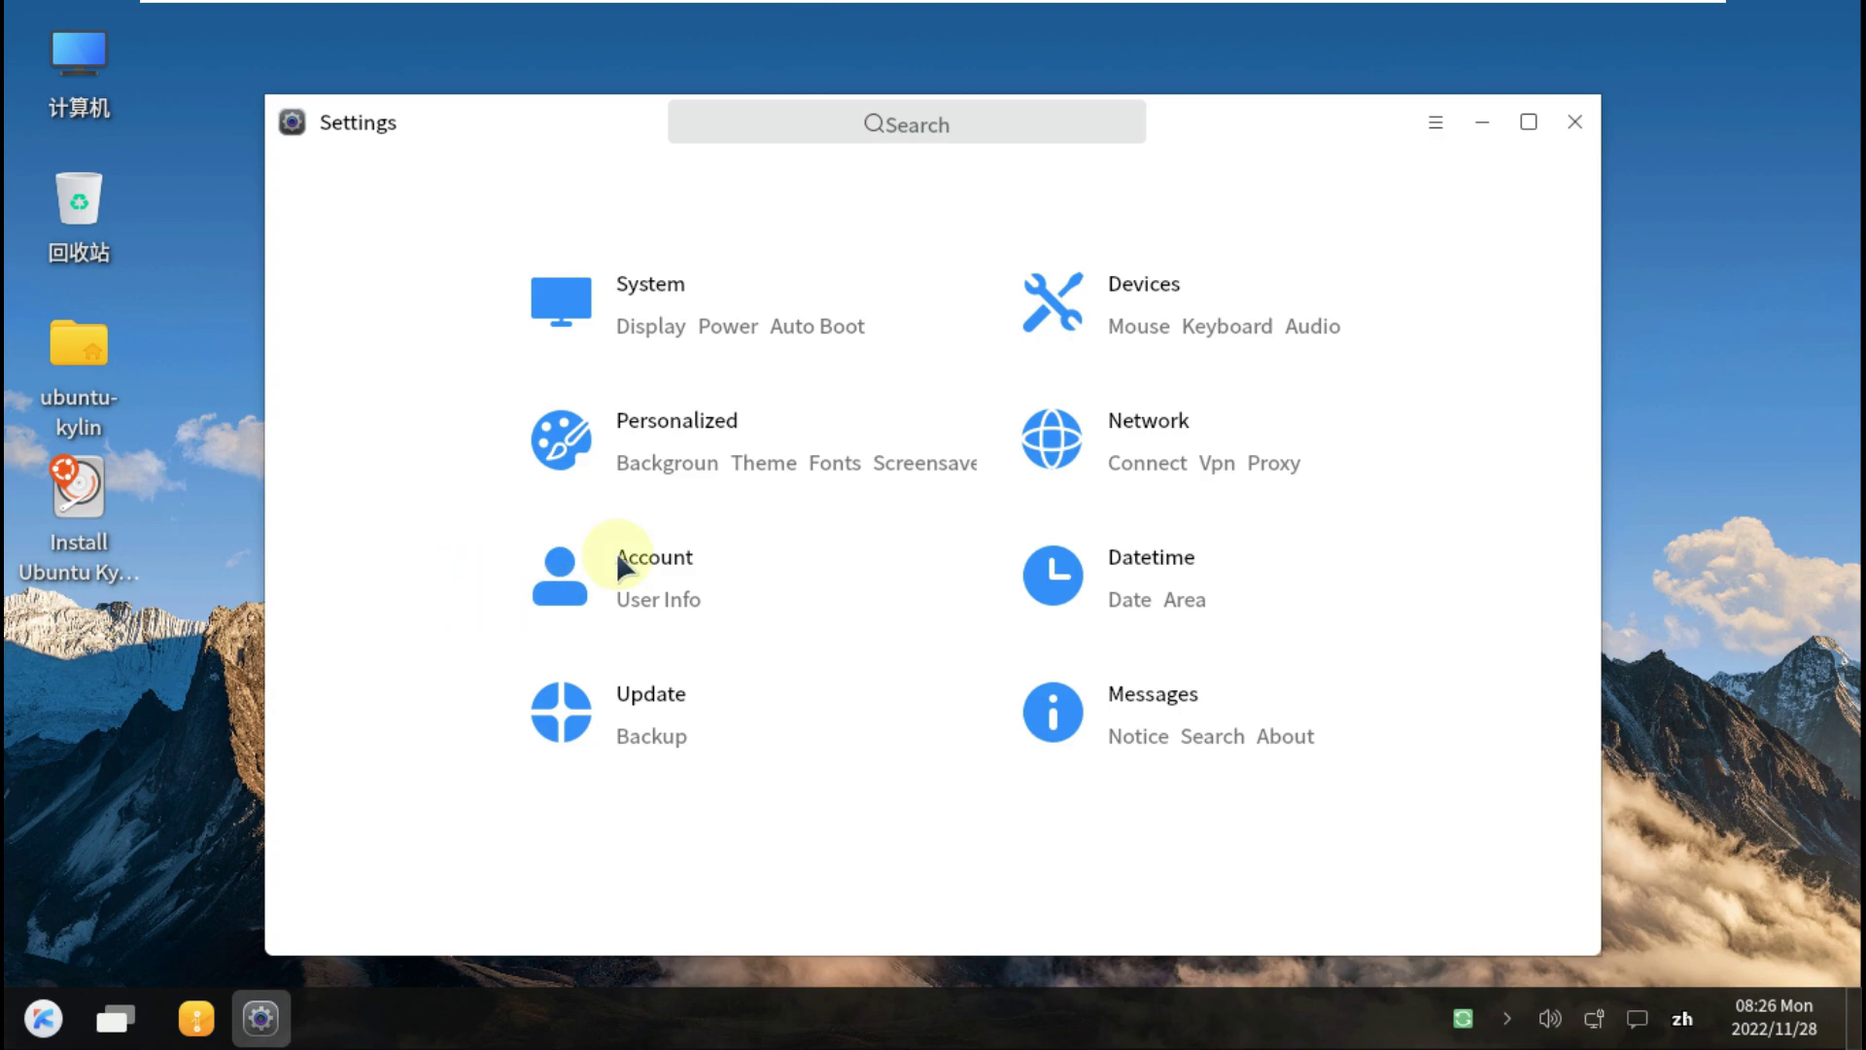
left_click(678, 409)
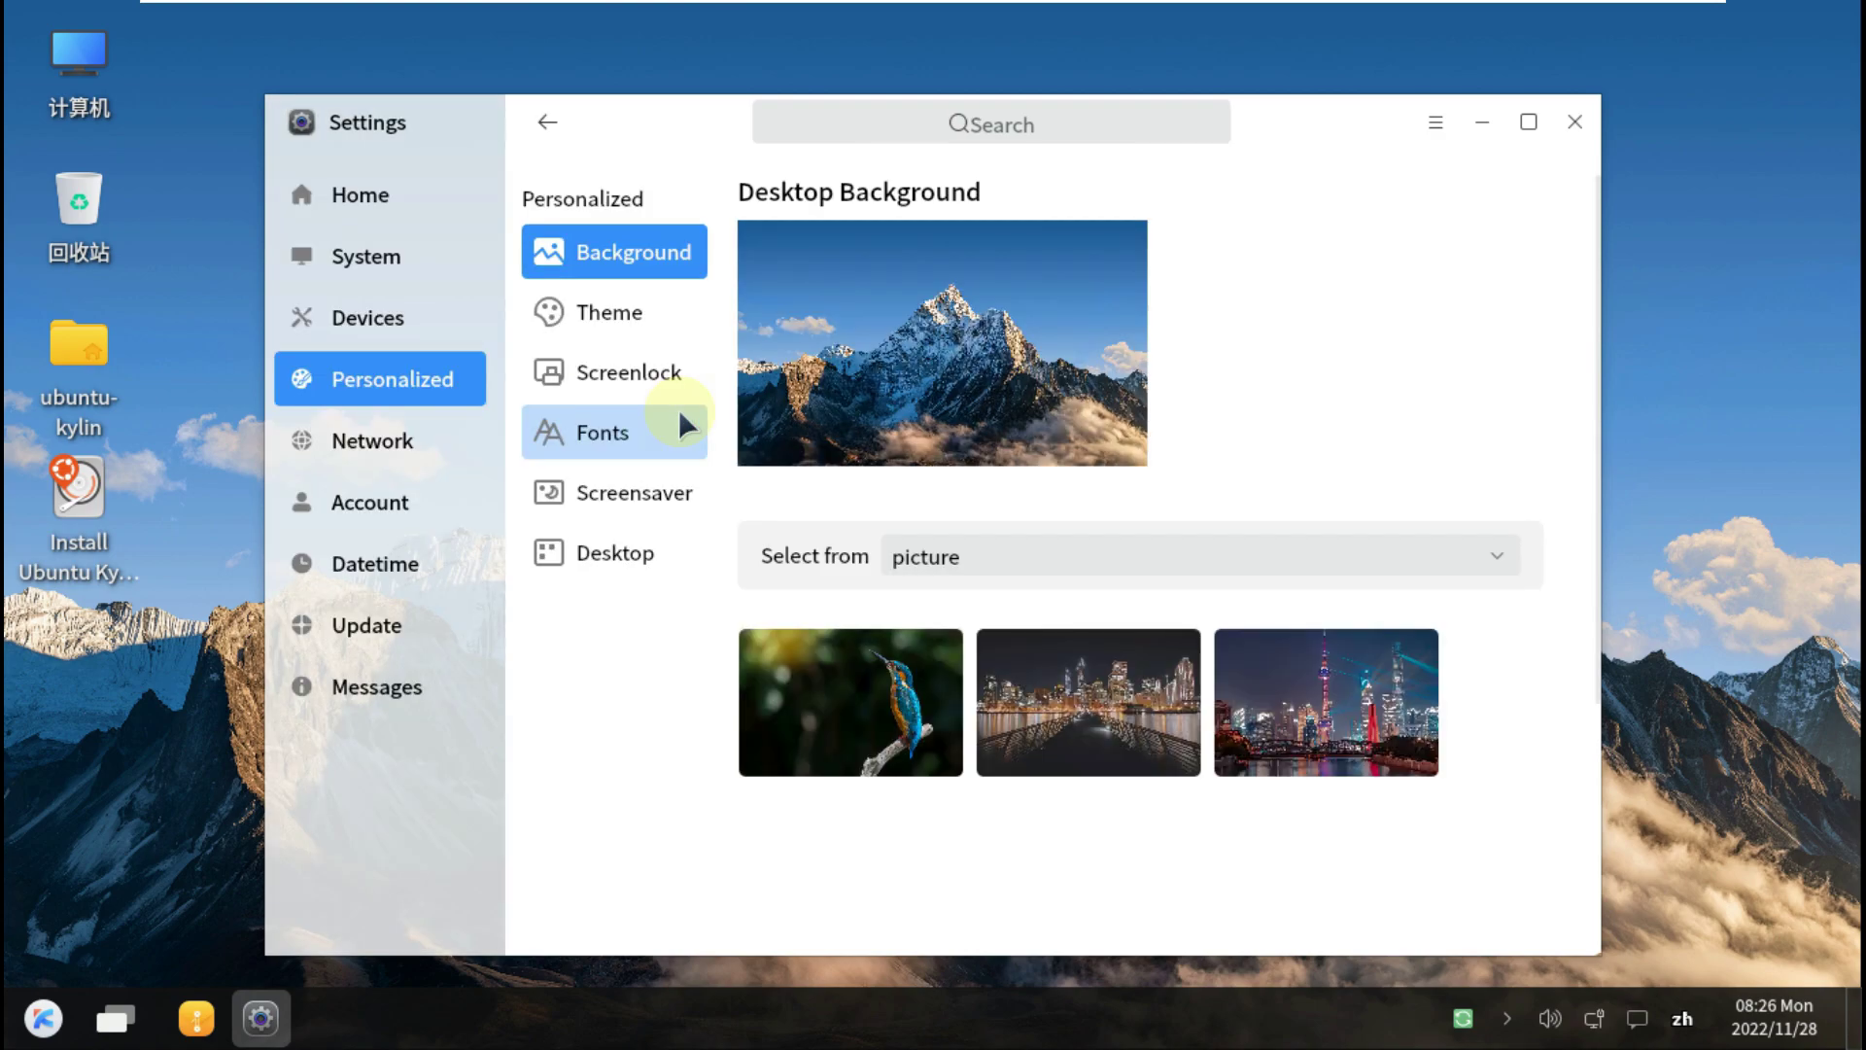
scroll(947, 692, "down", 4)
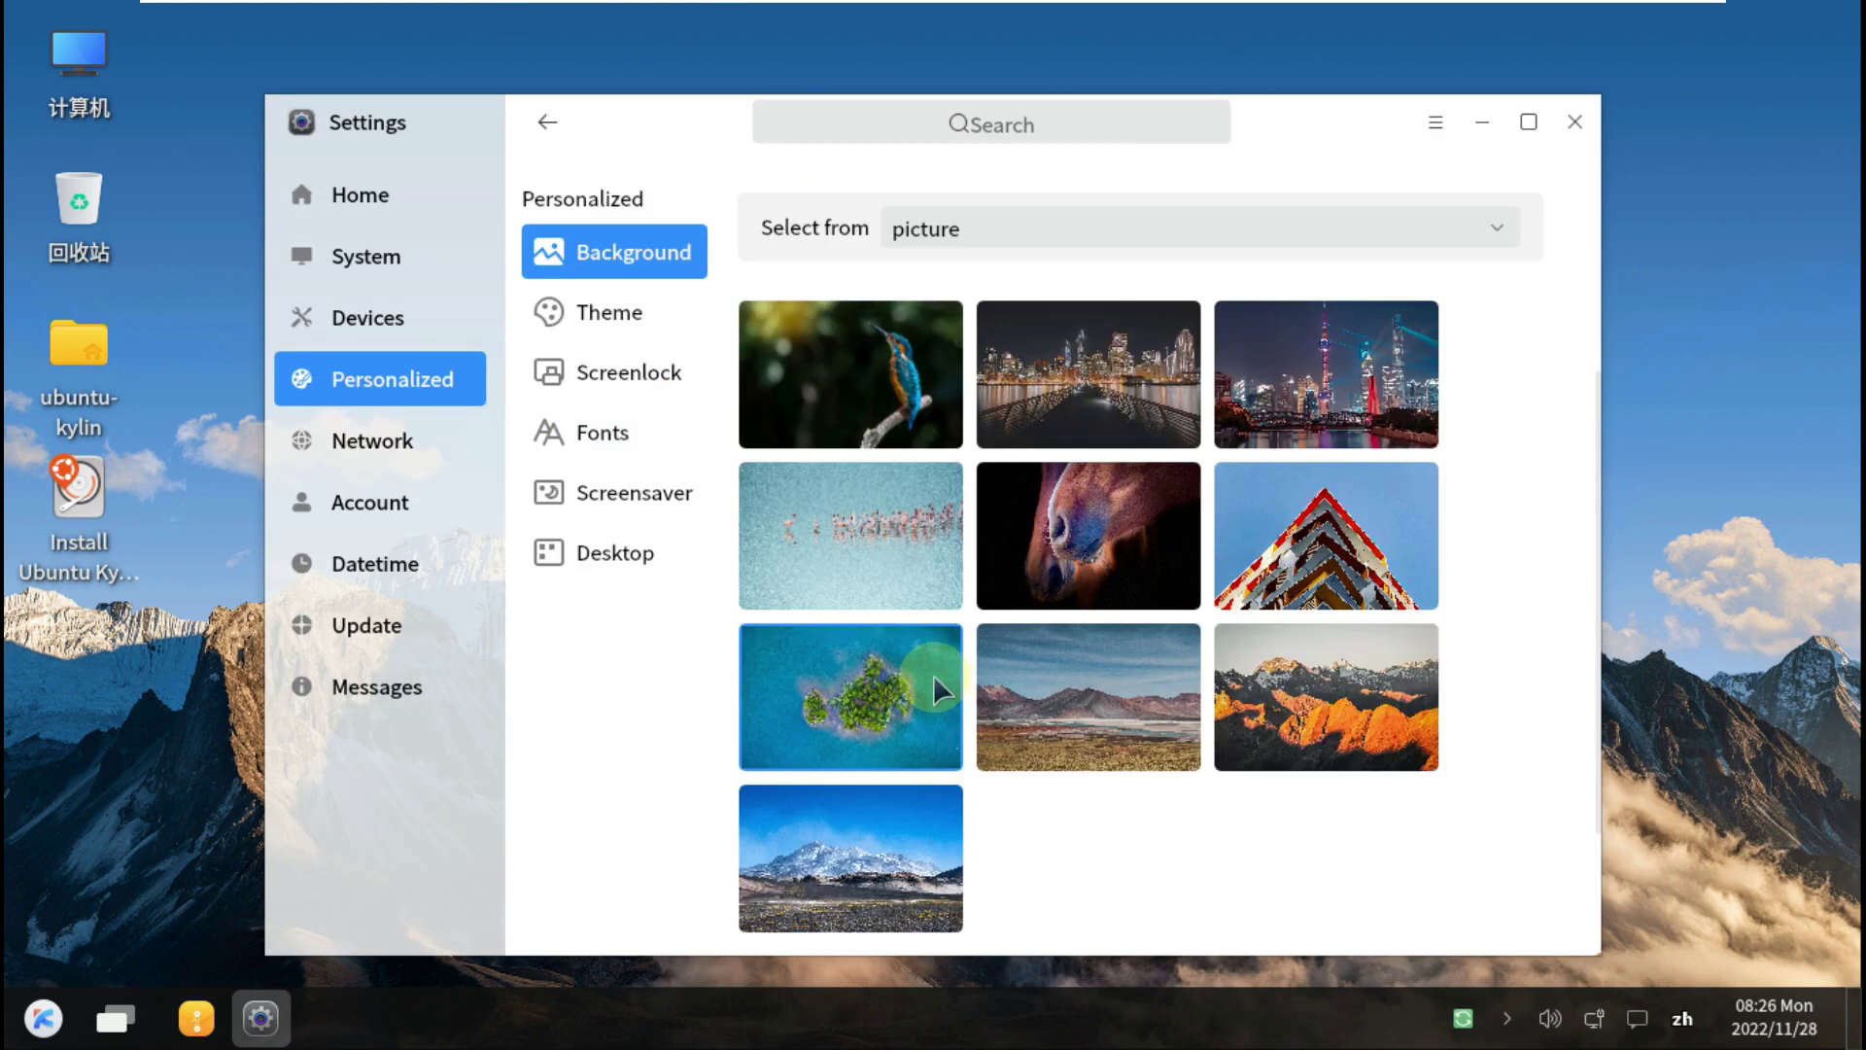
scroll(935, 677, "down", 4)
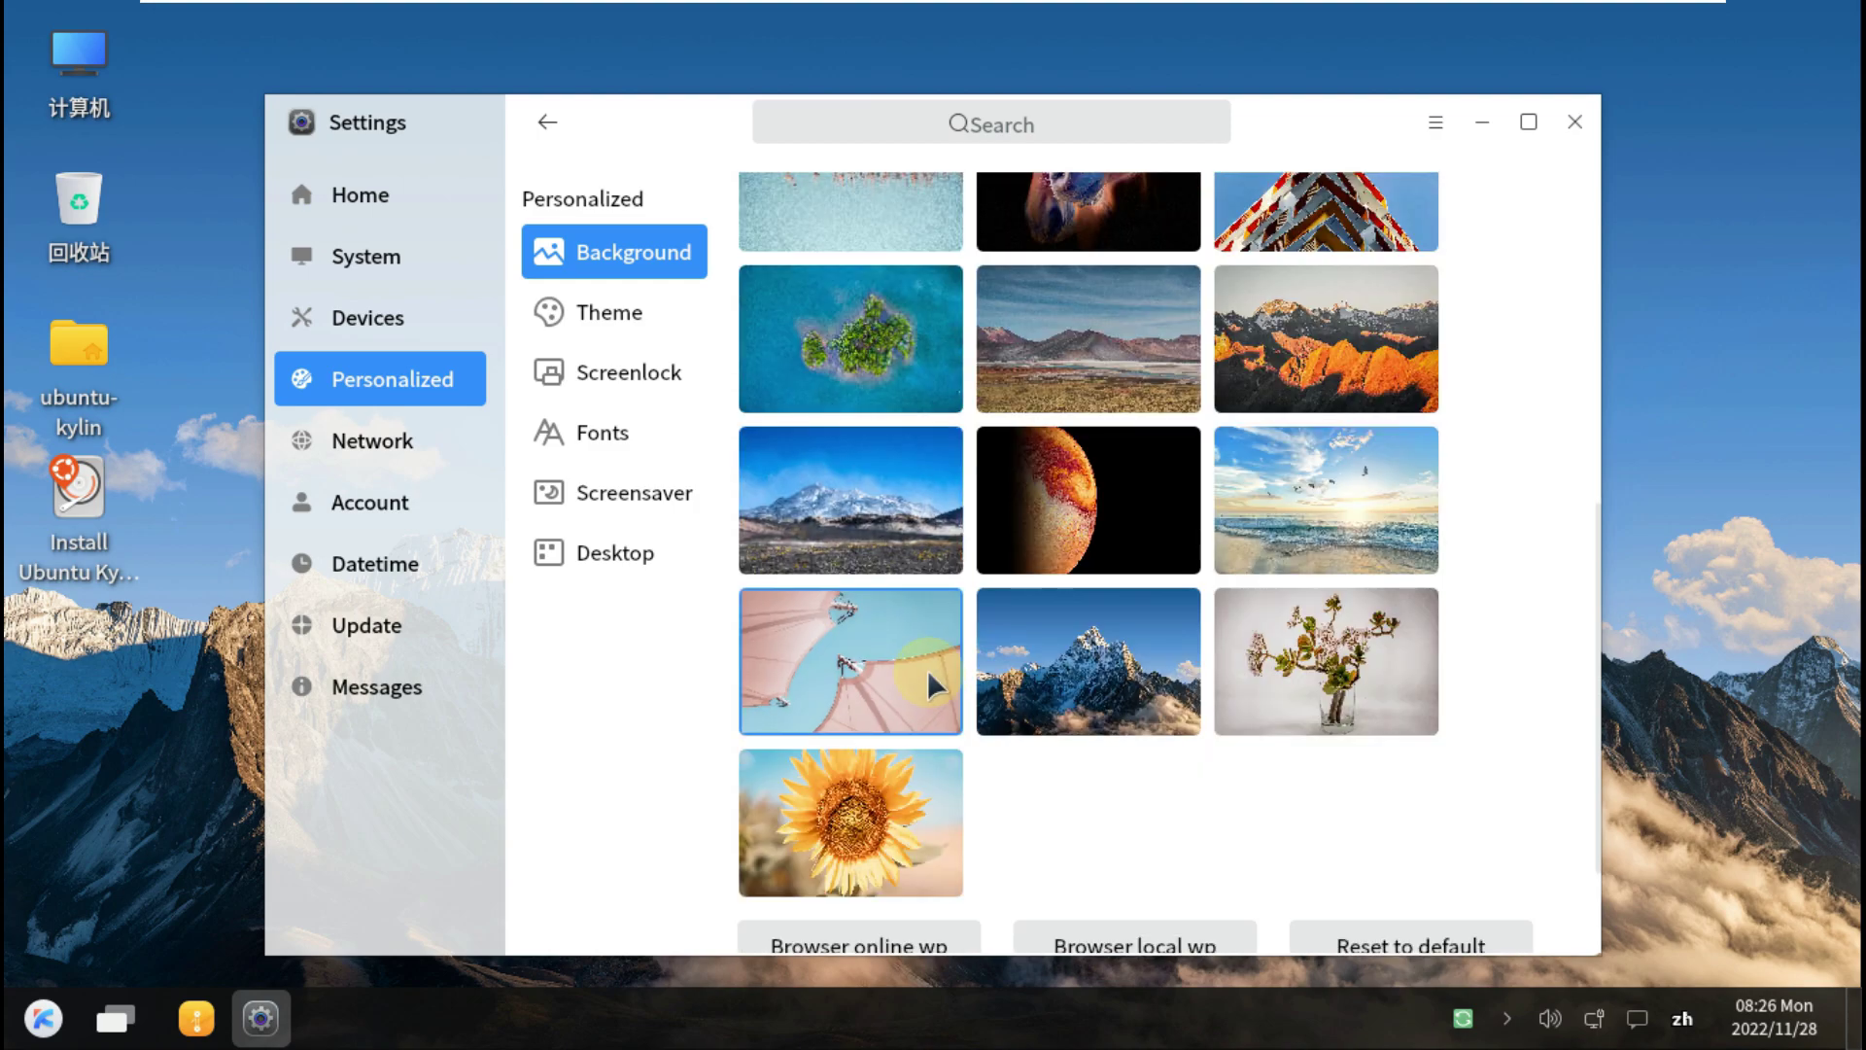
scroll(927, 669, "down", 2)
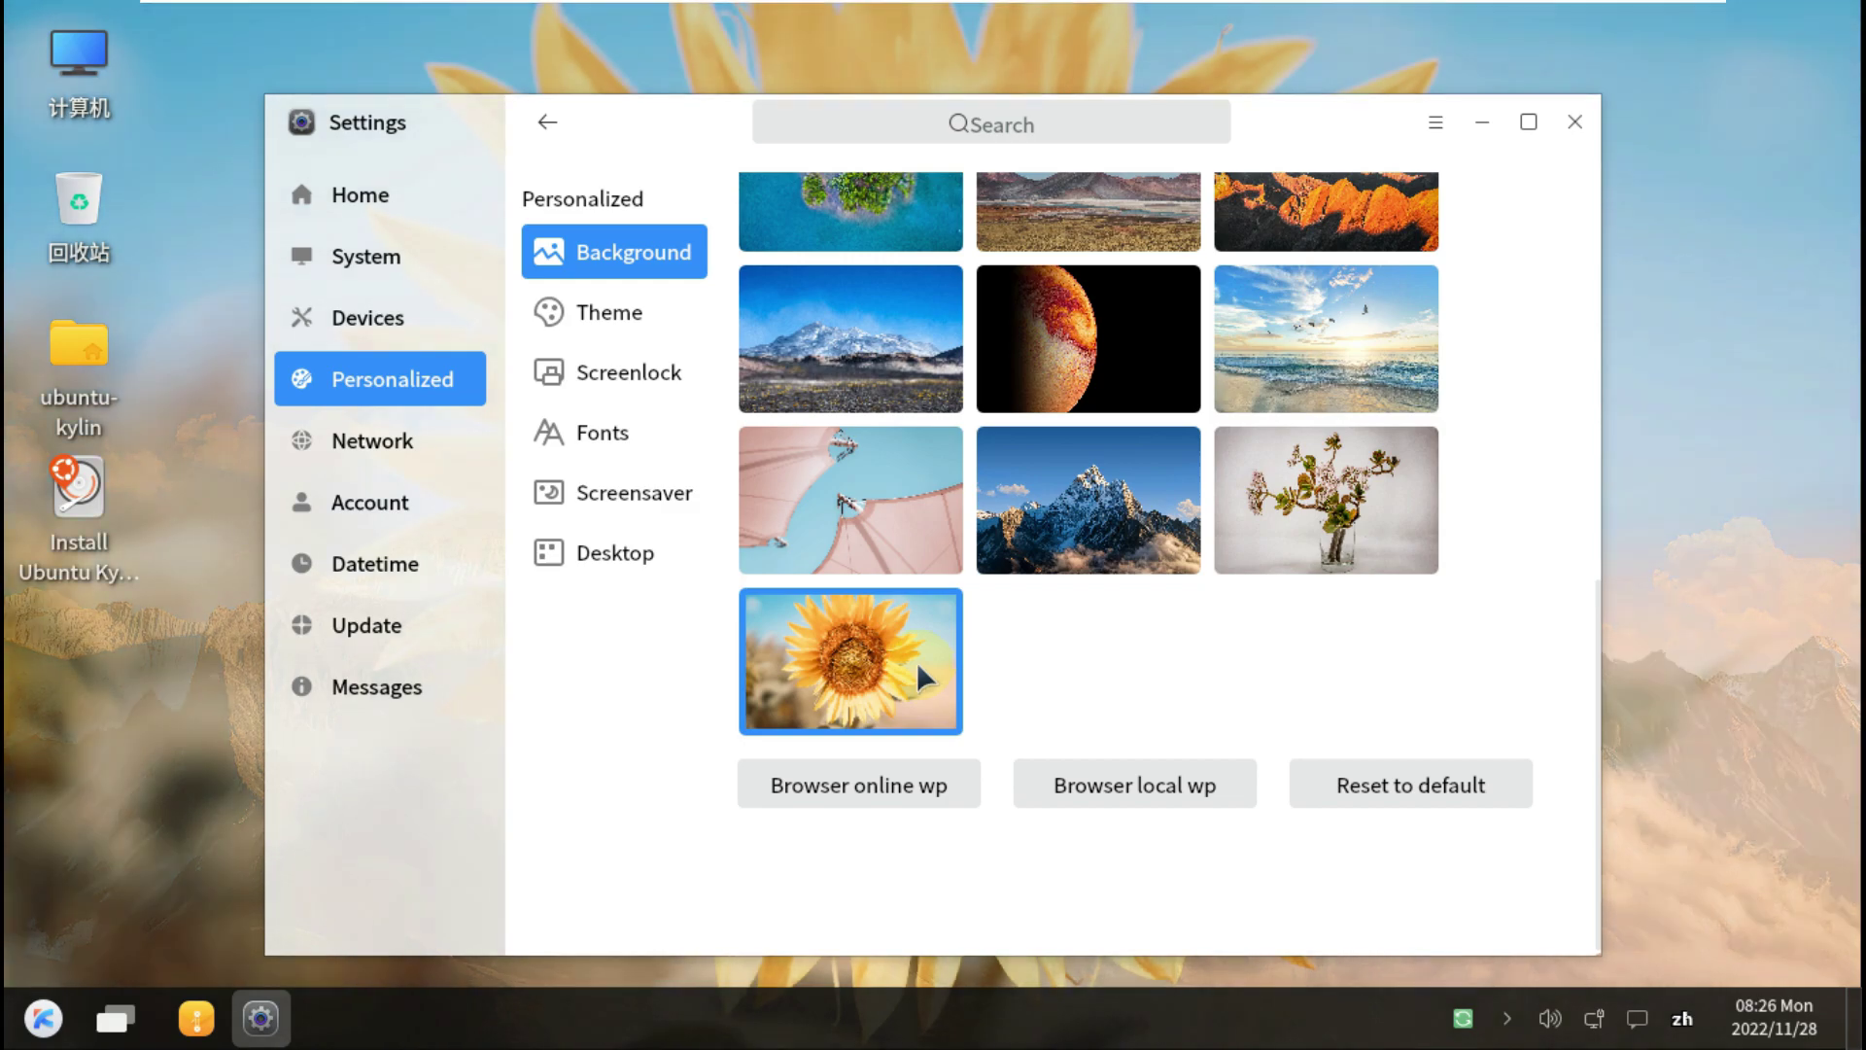
left_click(1575, 123)
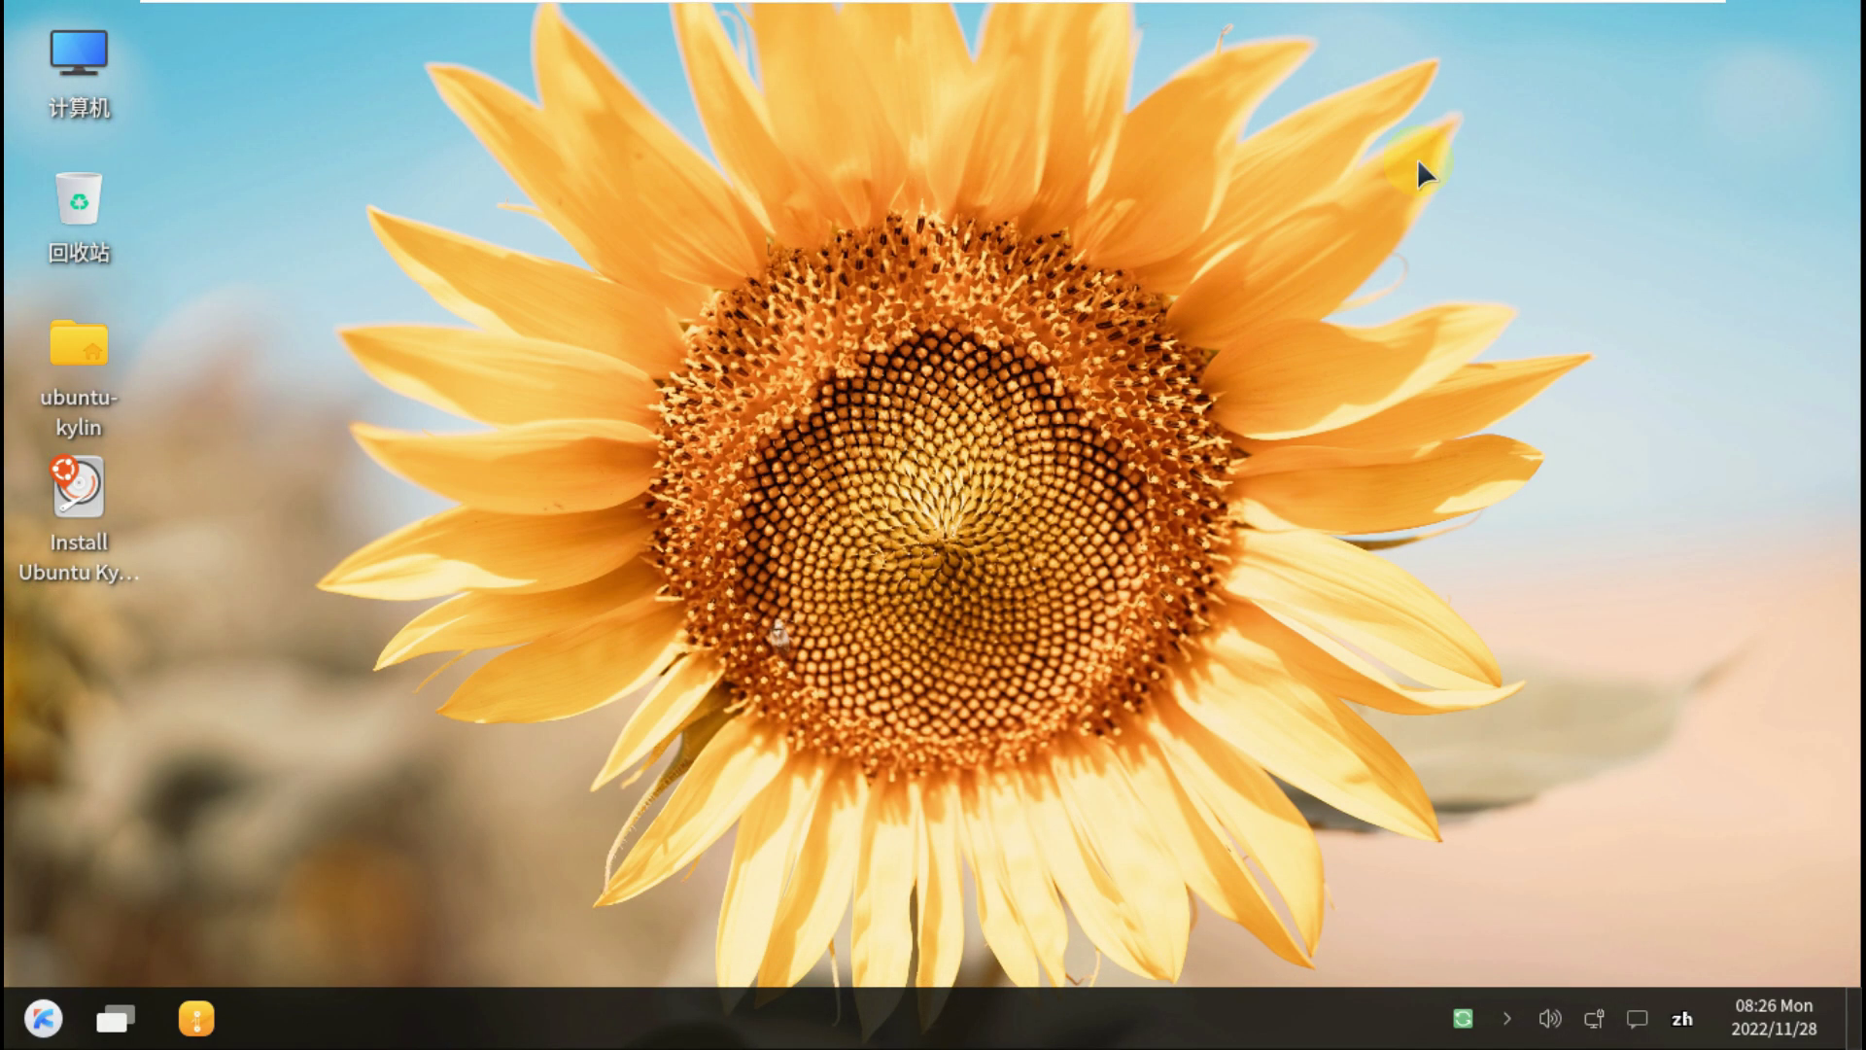
Launch the Ubuntu Kylin 23.04 installer from the desktop.
left_click(103, 499)
right_click(103, 500)
left_click(160, 525)
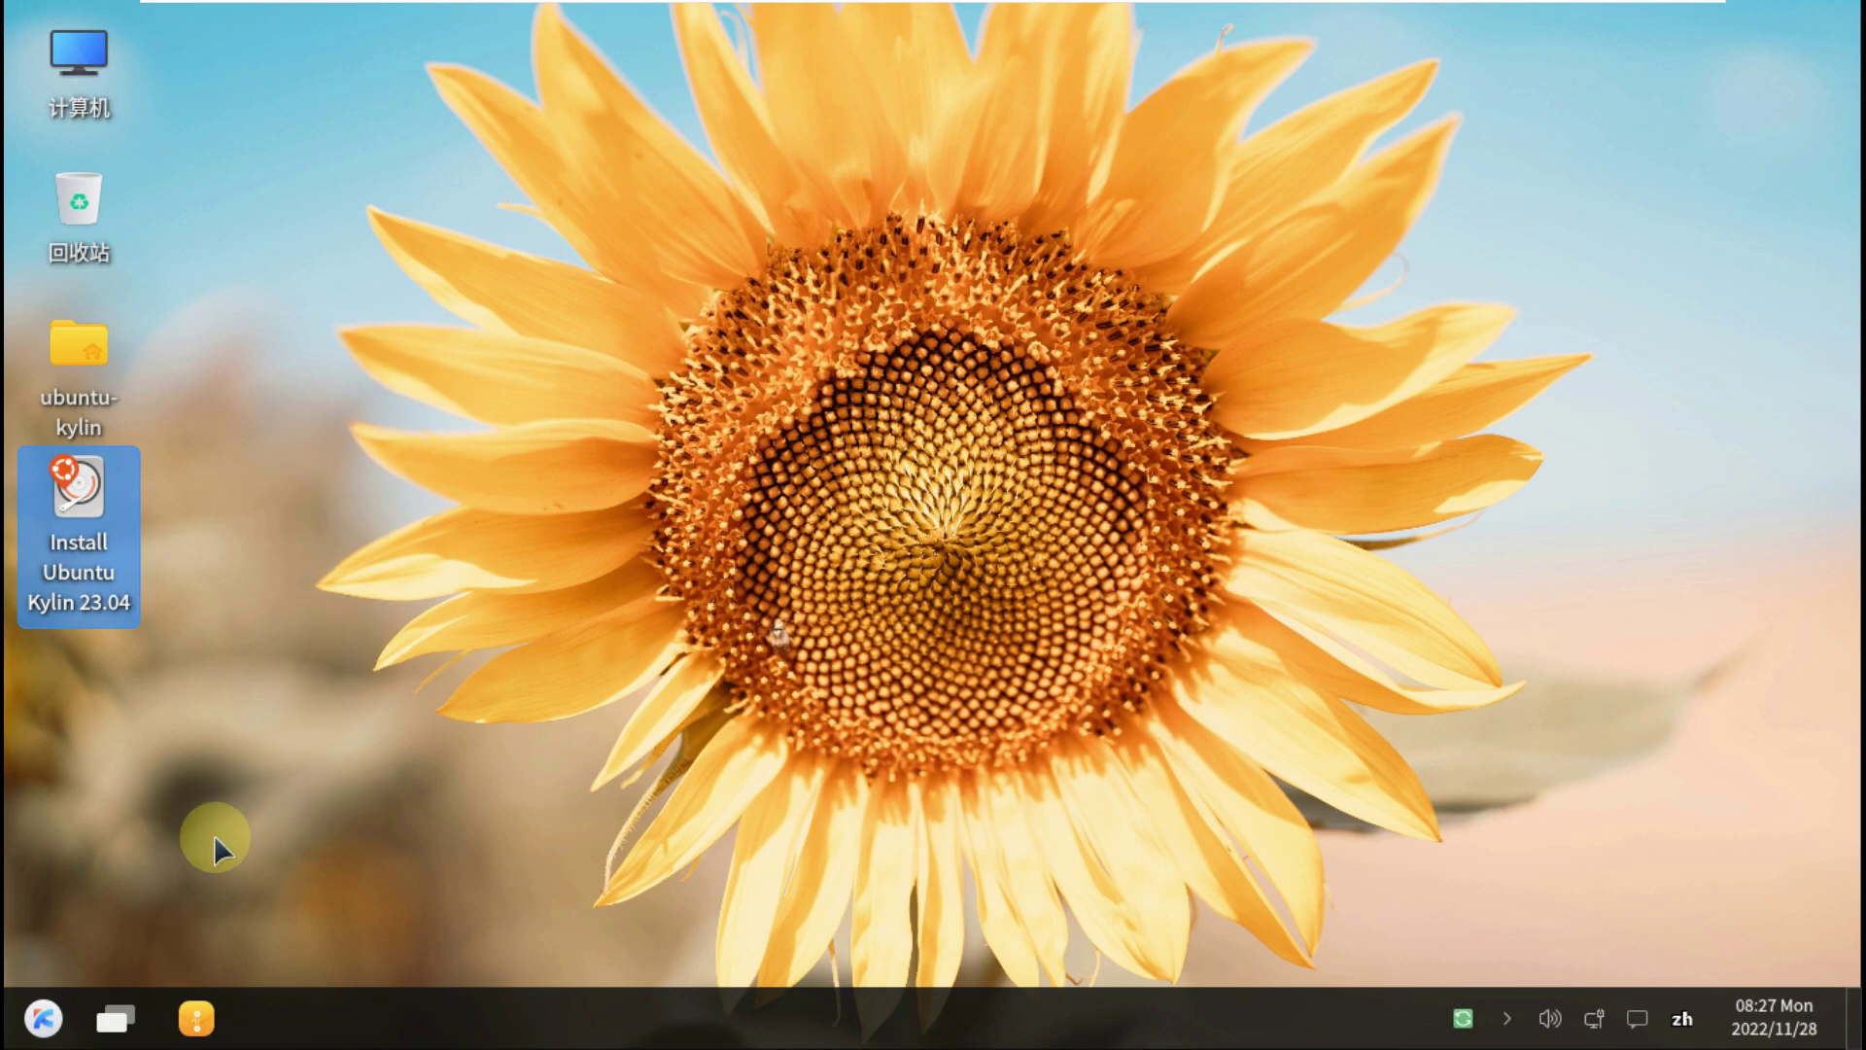
Browse the ungrouped list of all installed applications and return to the installer.
left_click(39, 1016)
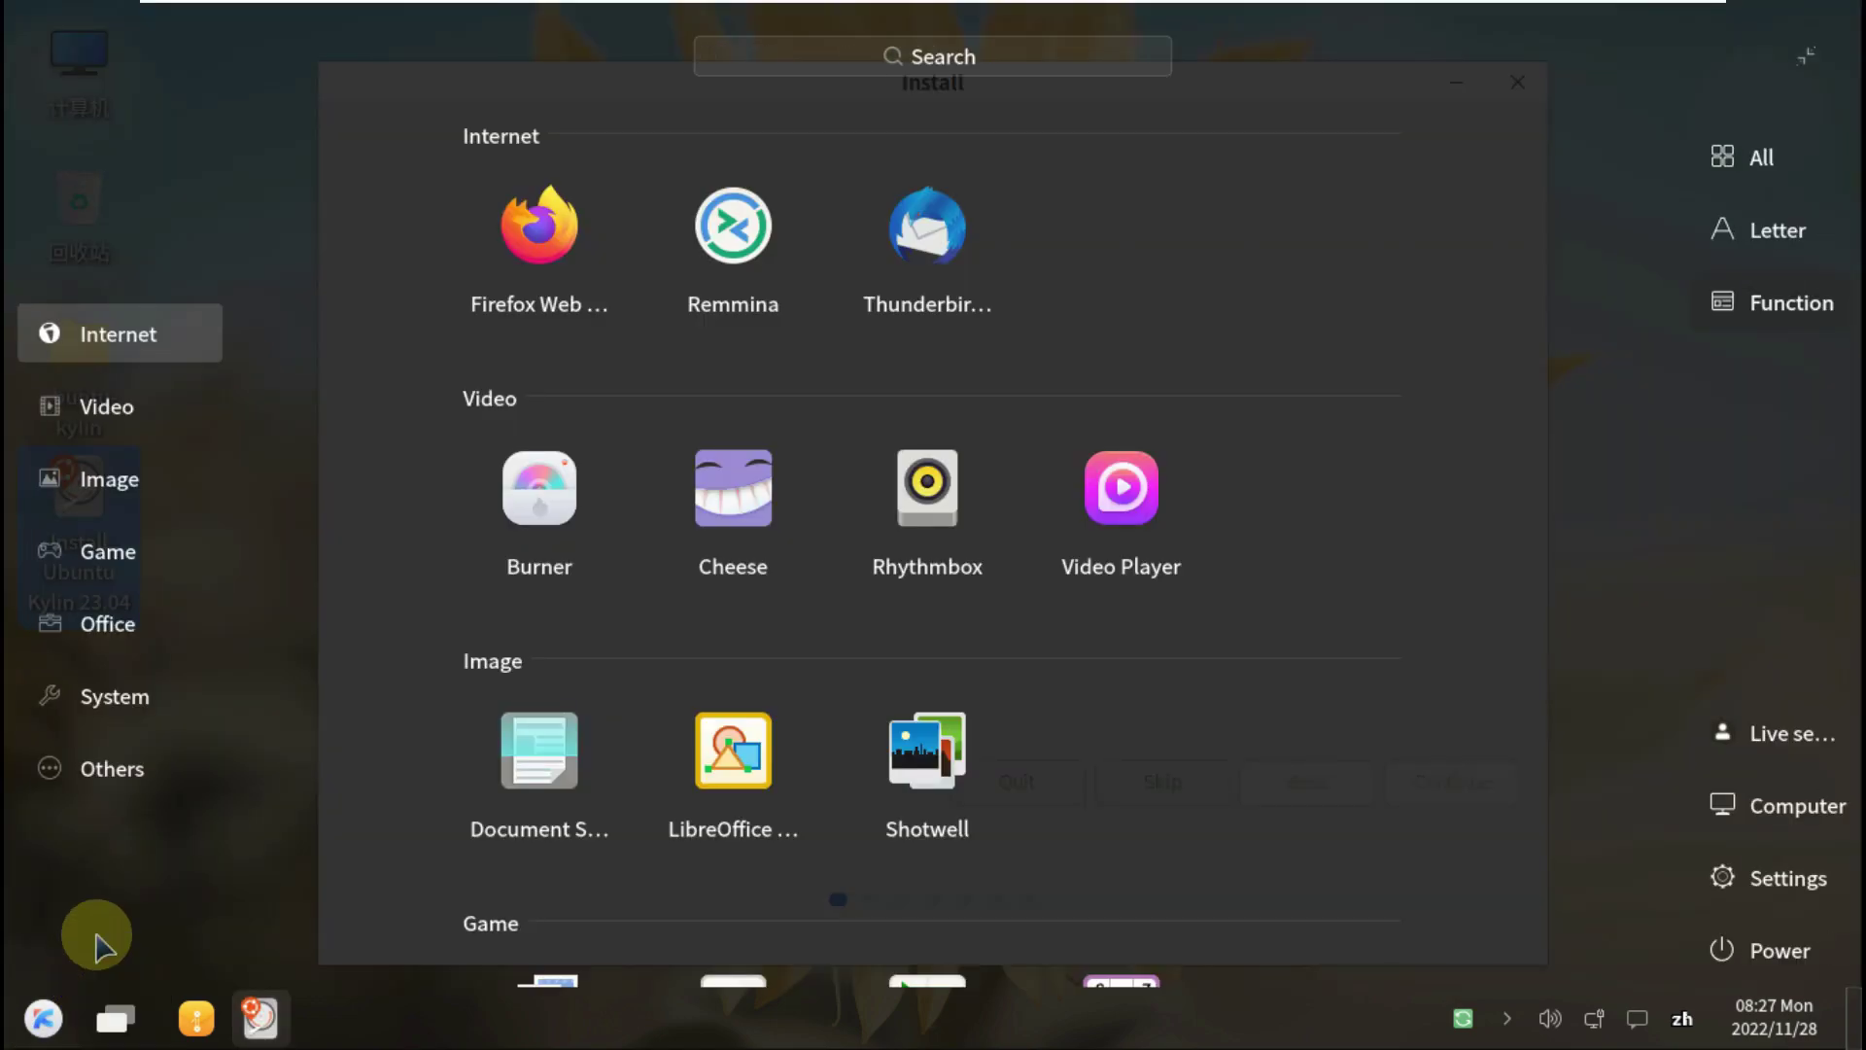
left_click(1770, 134)
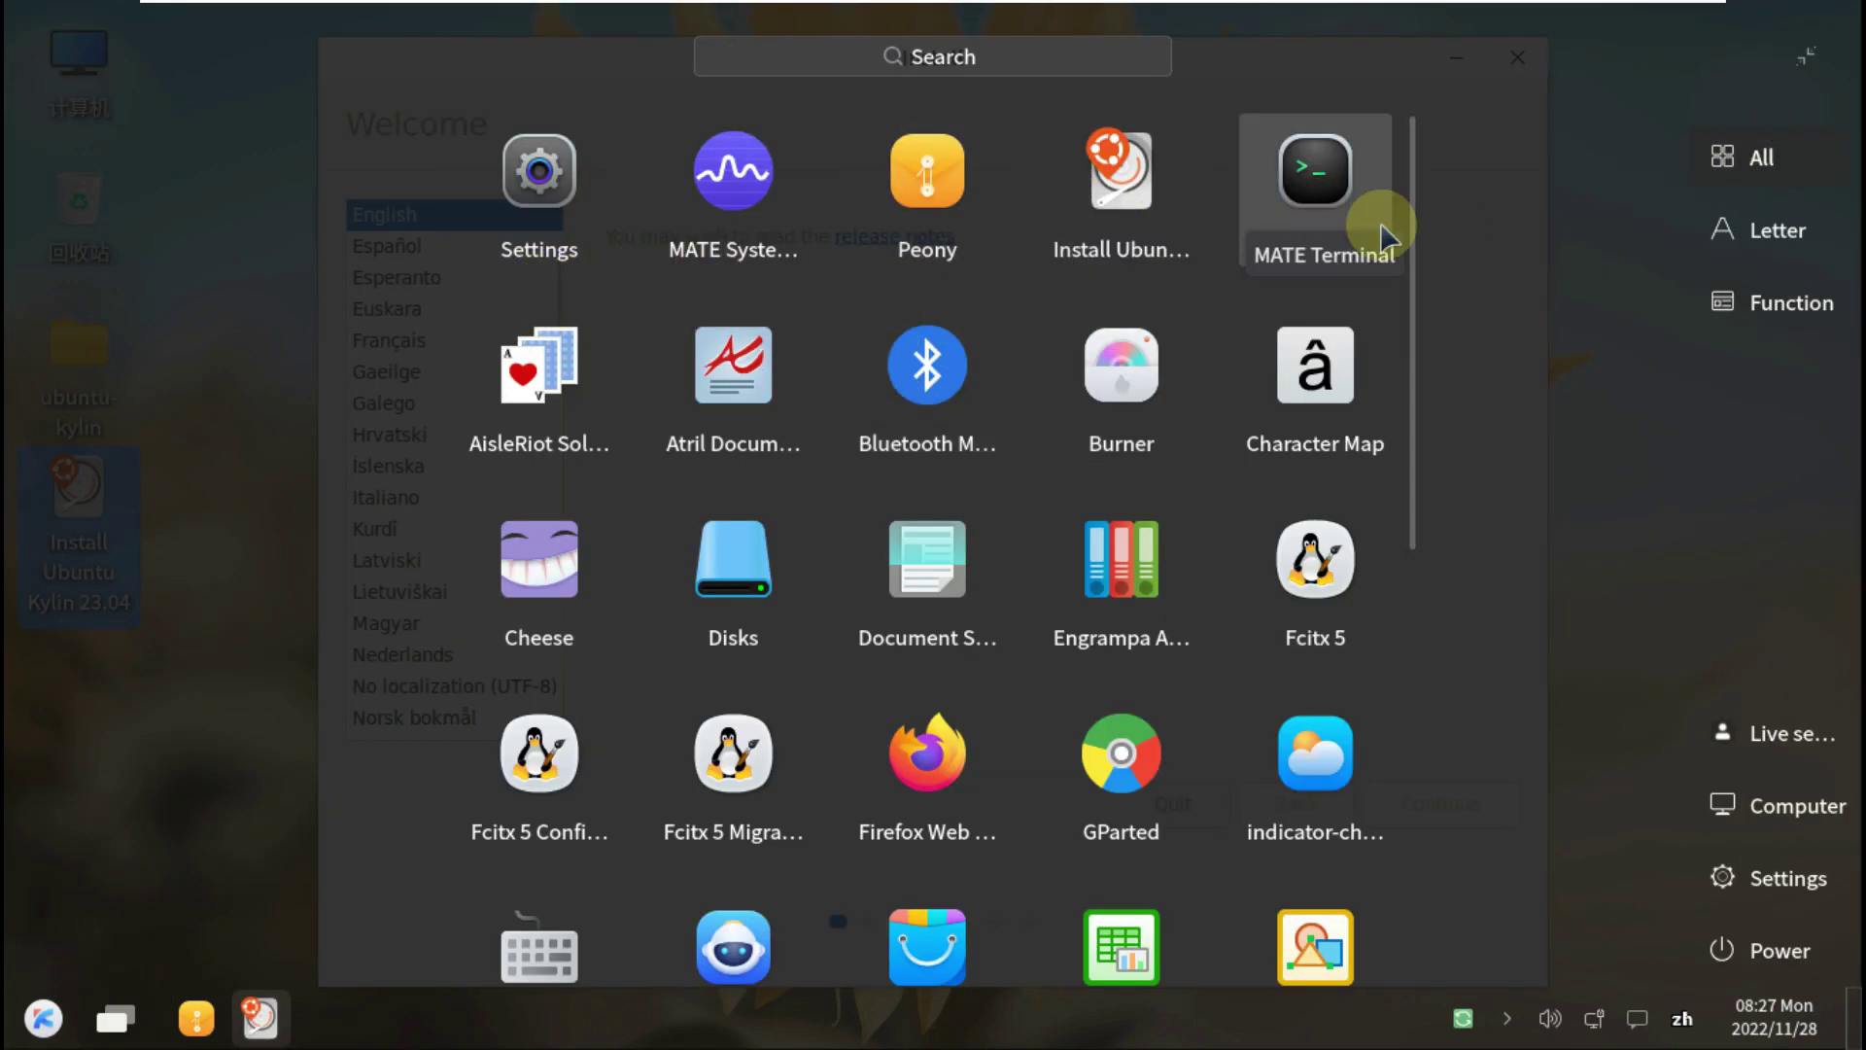
left_click_drag(1414, 235, 1388, 729)
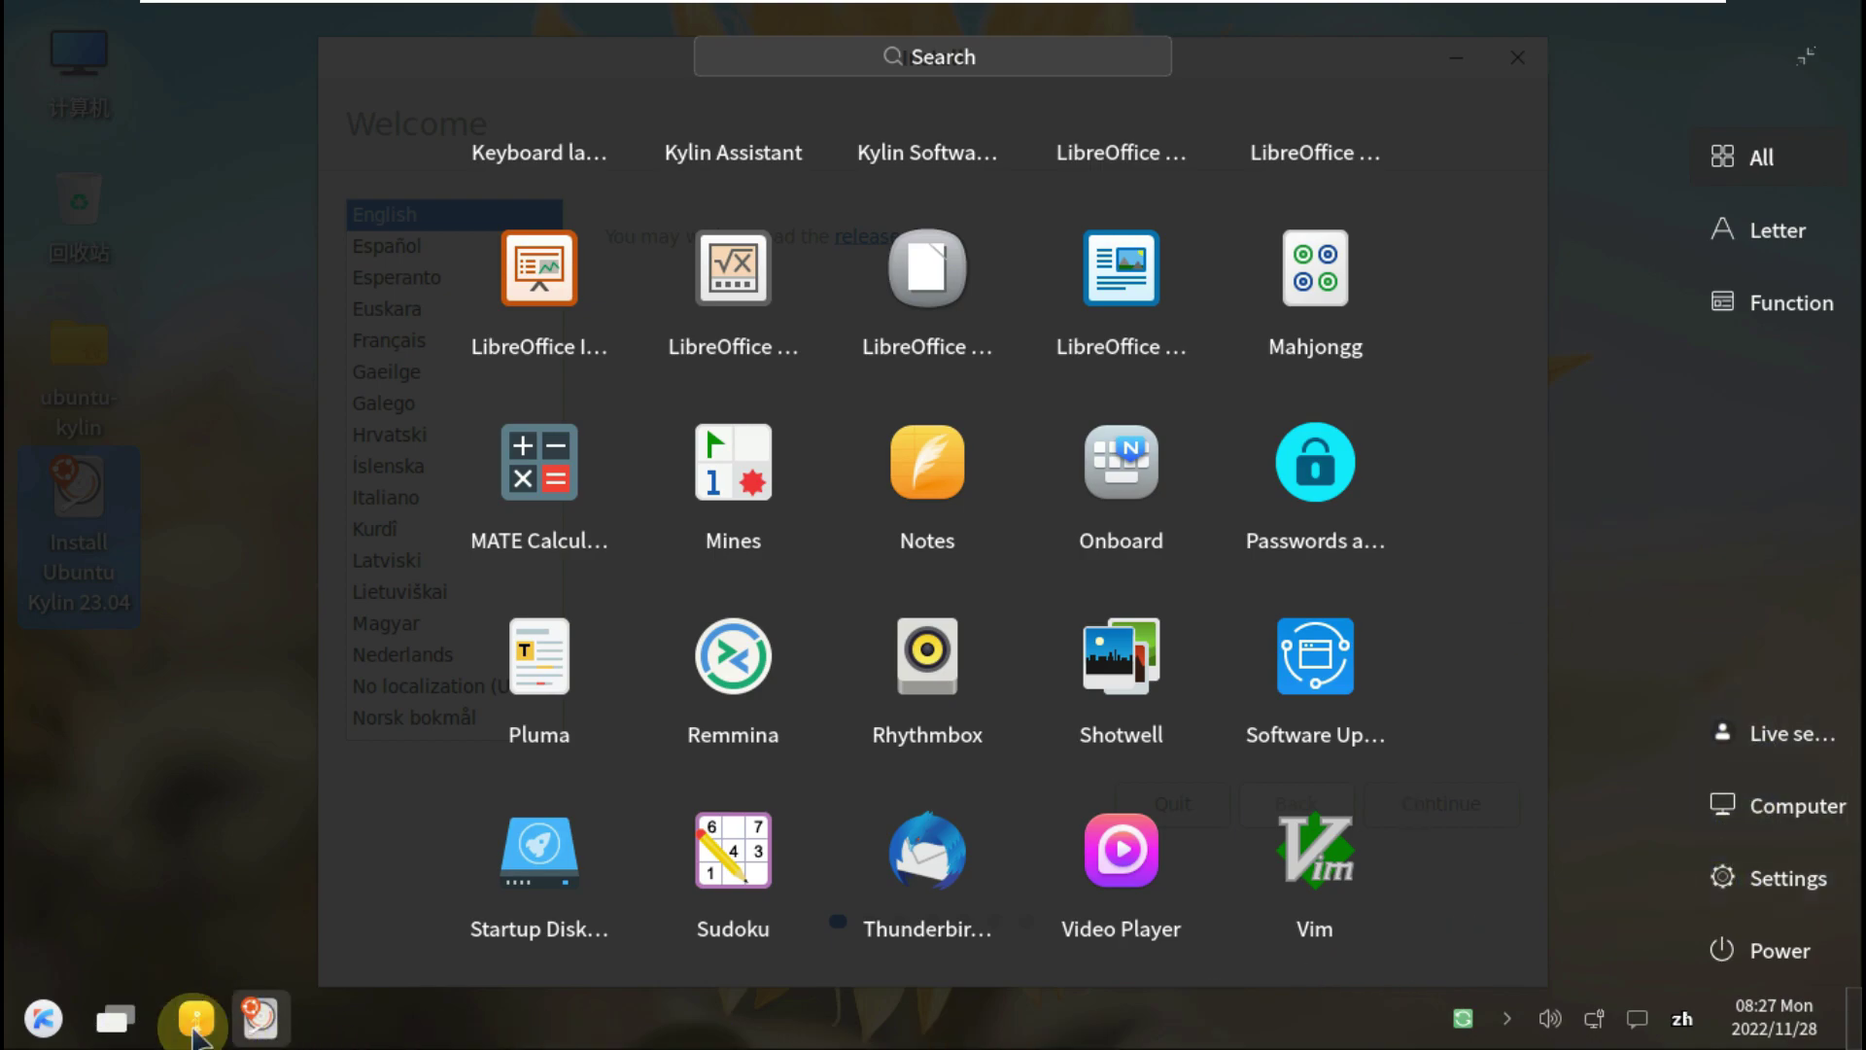
left_click(38, 1020)
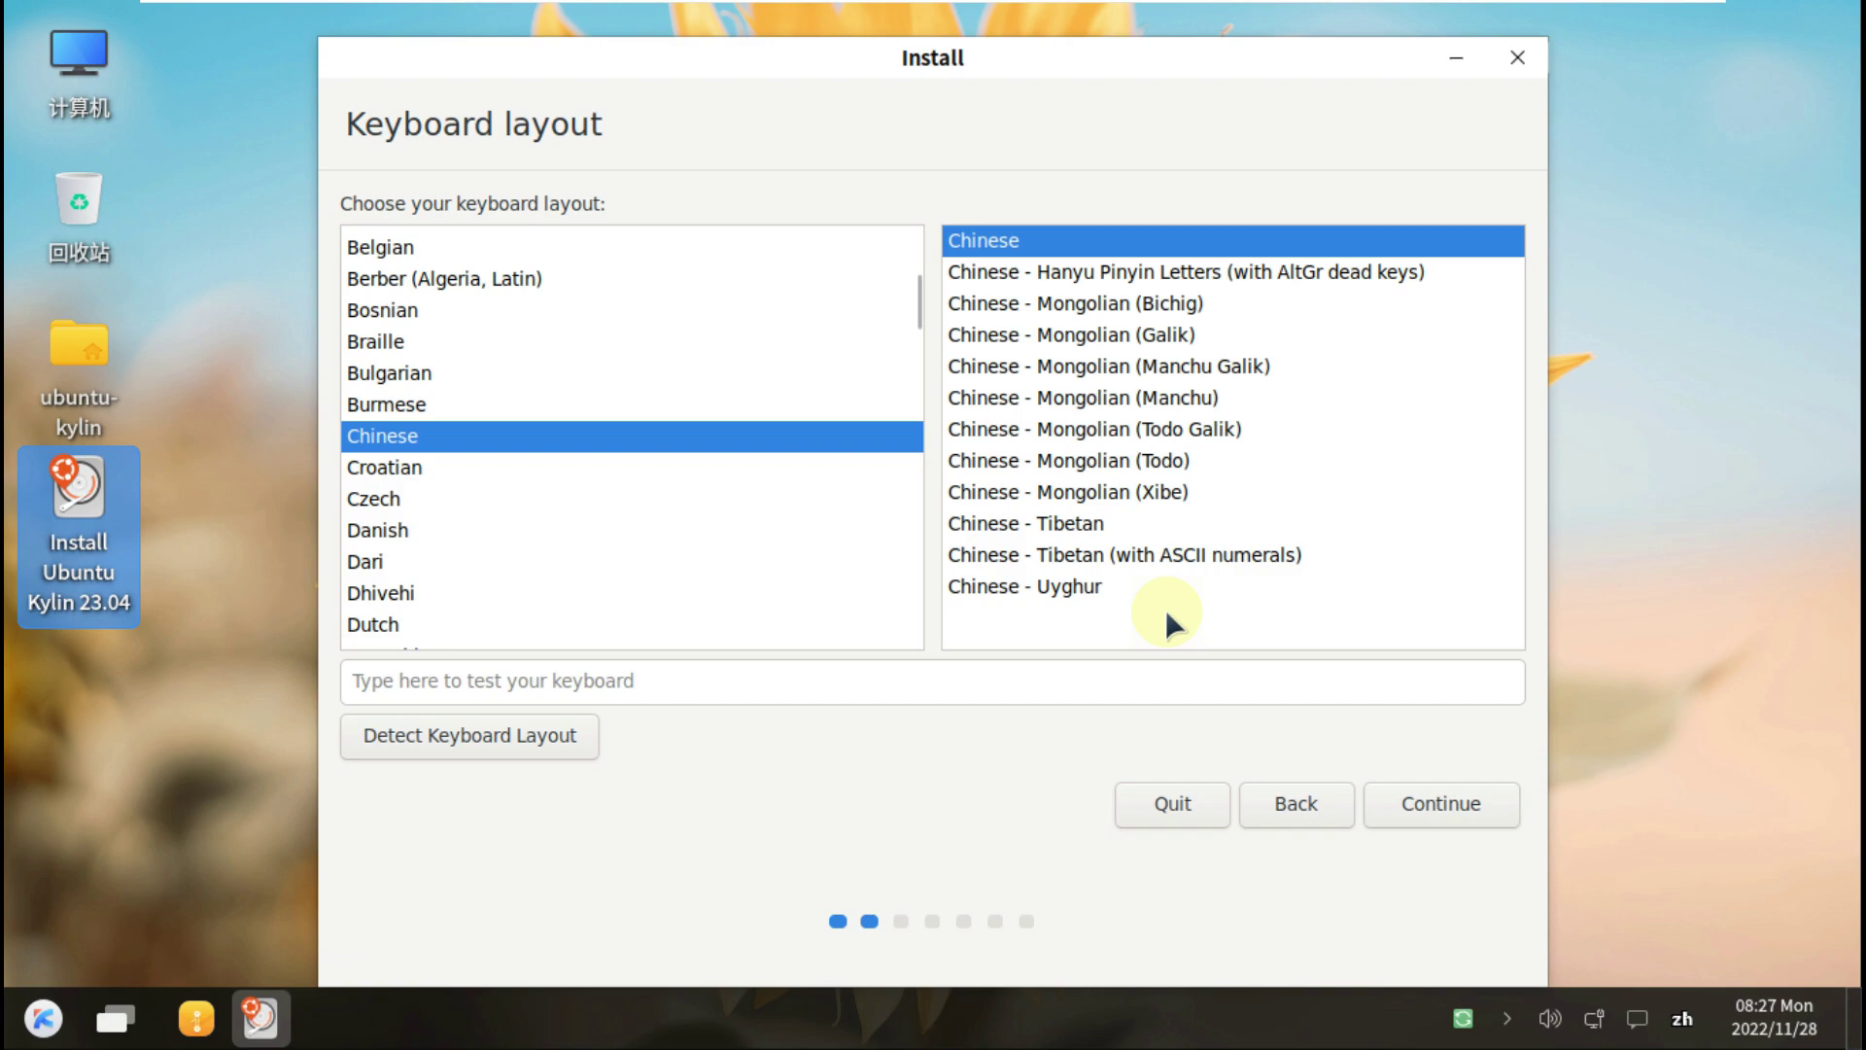
Choose the English (US) keyboard layout with its English (US) variant in the installer and continue.
scroll(644, 443, "up", 5)
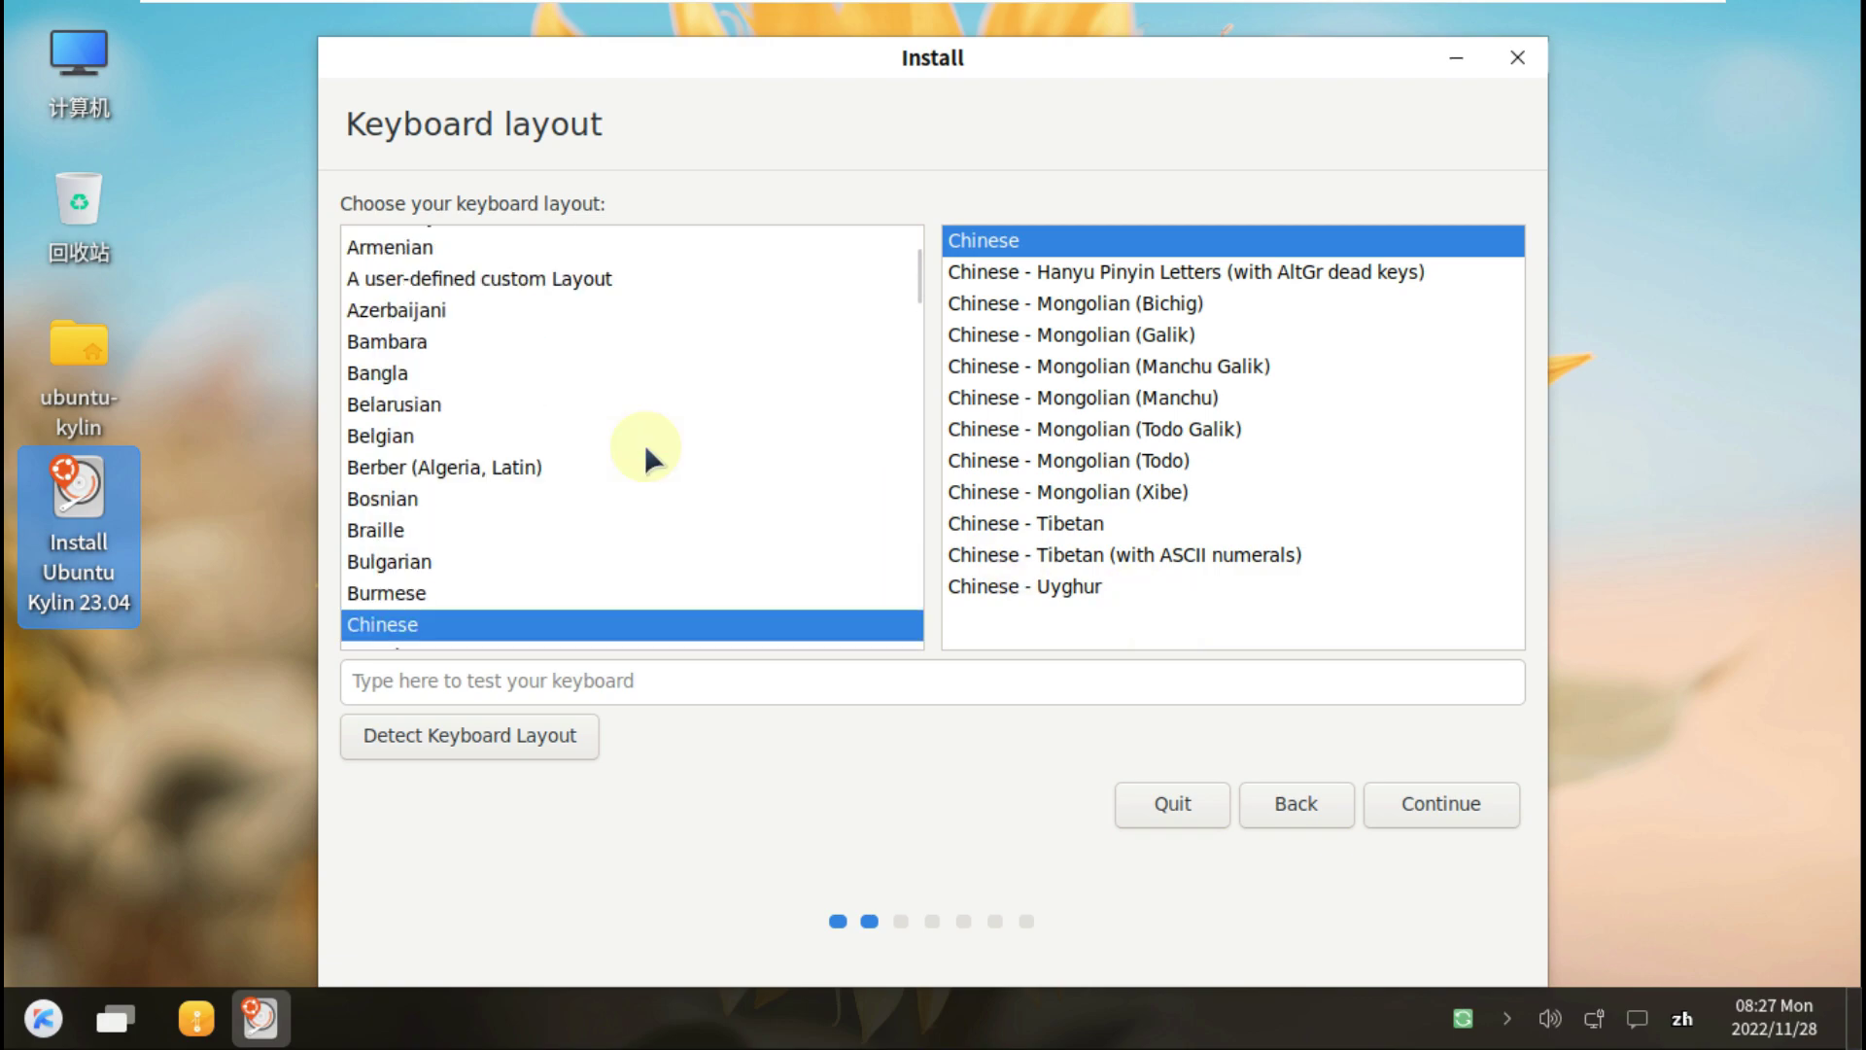
scroll(644, 444, "down", 8)
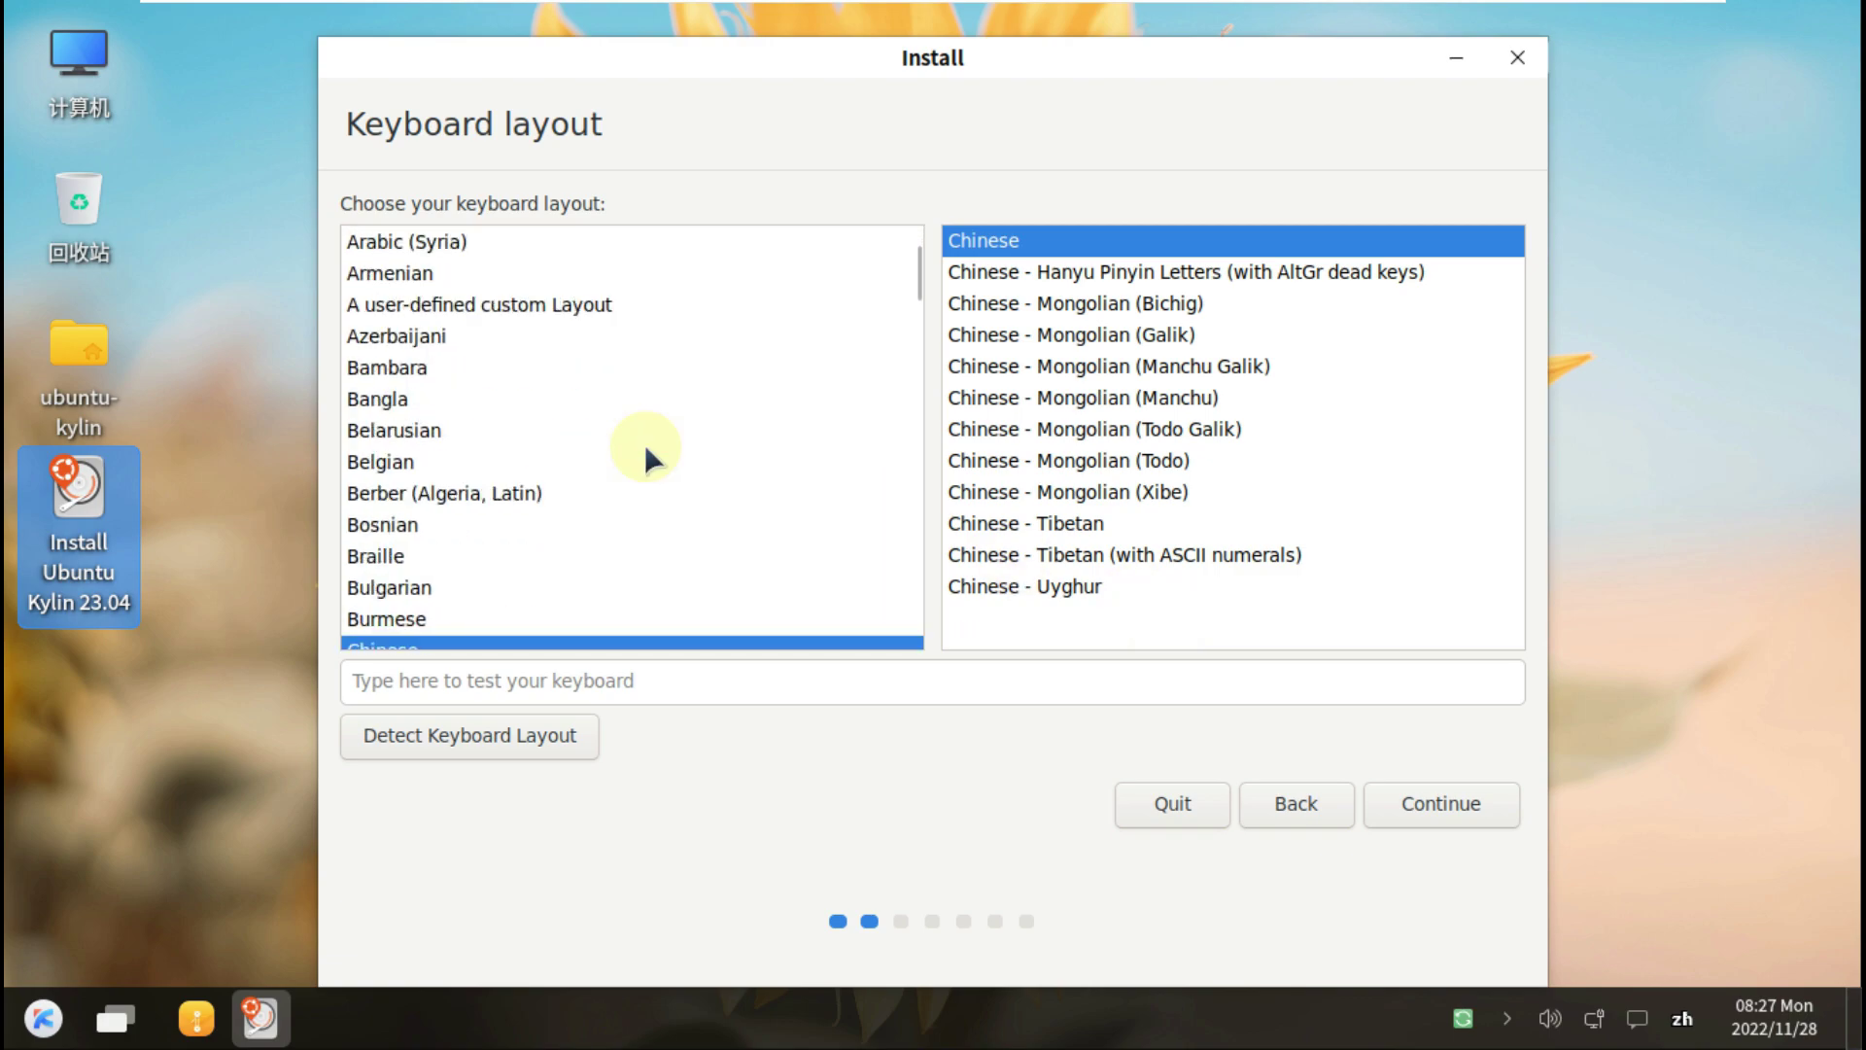
scroll(493, 521, "down", 1)
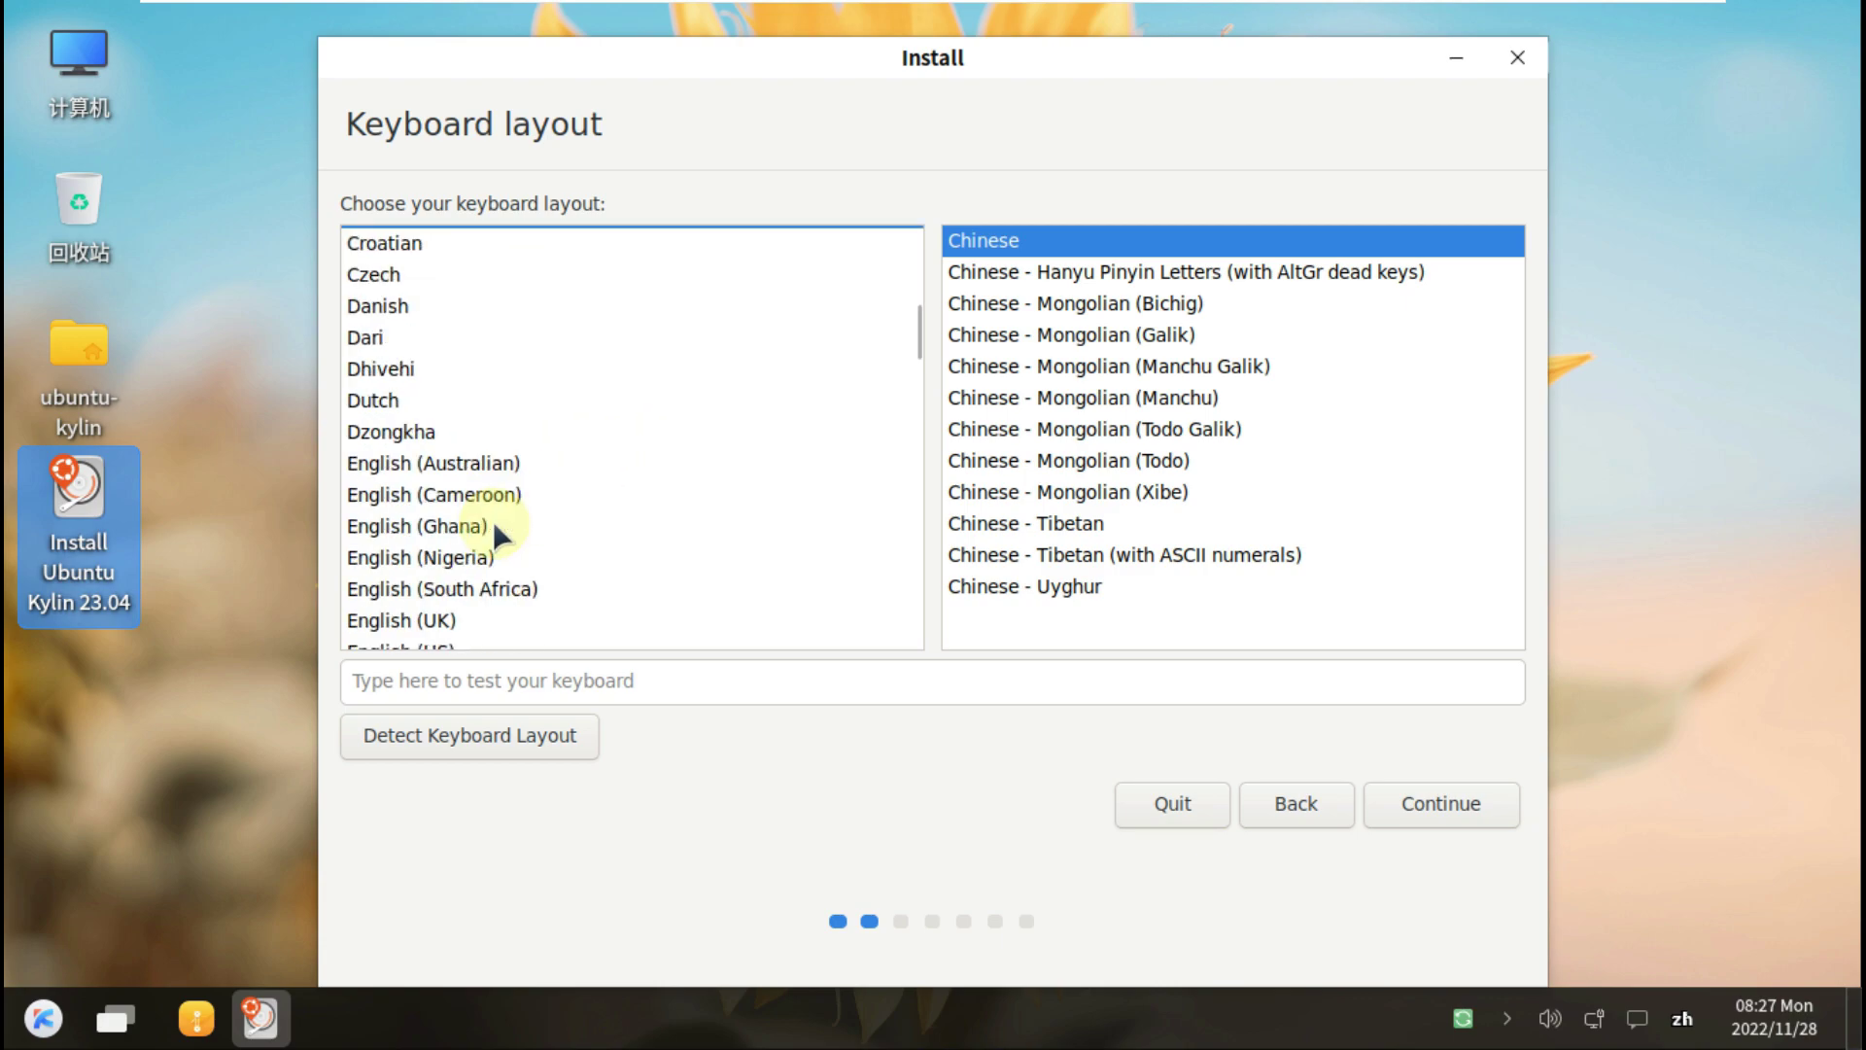
scroll(466, 554, "down", 1)
left_click(429, 589)
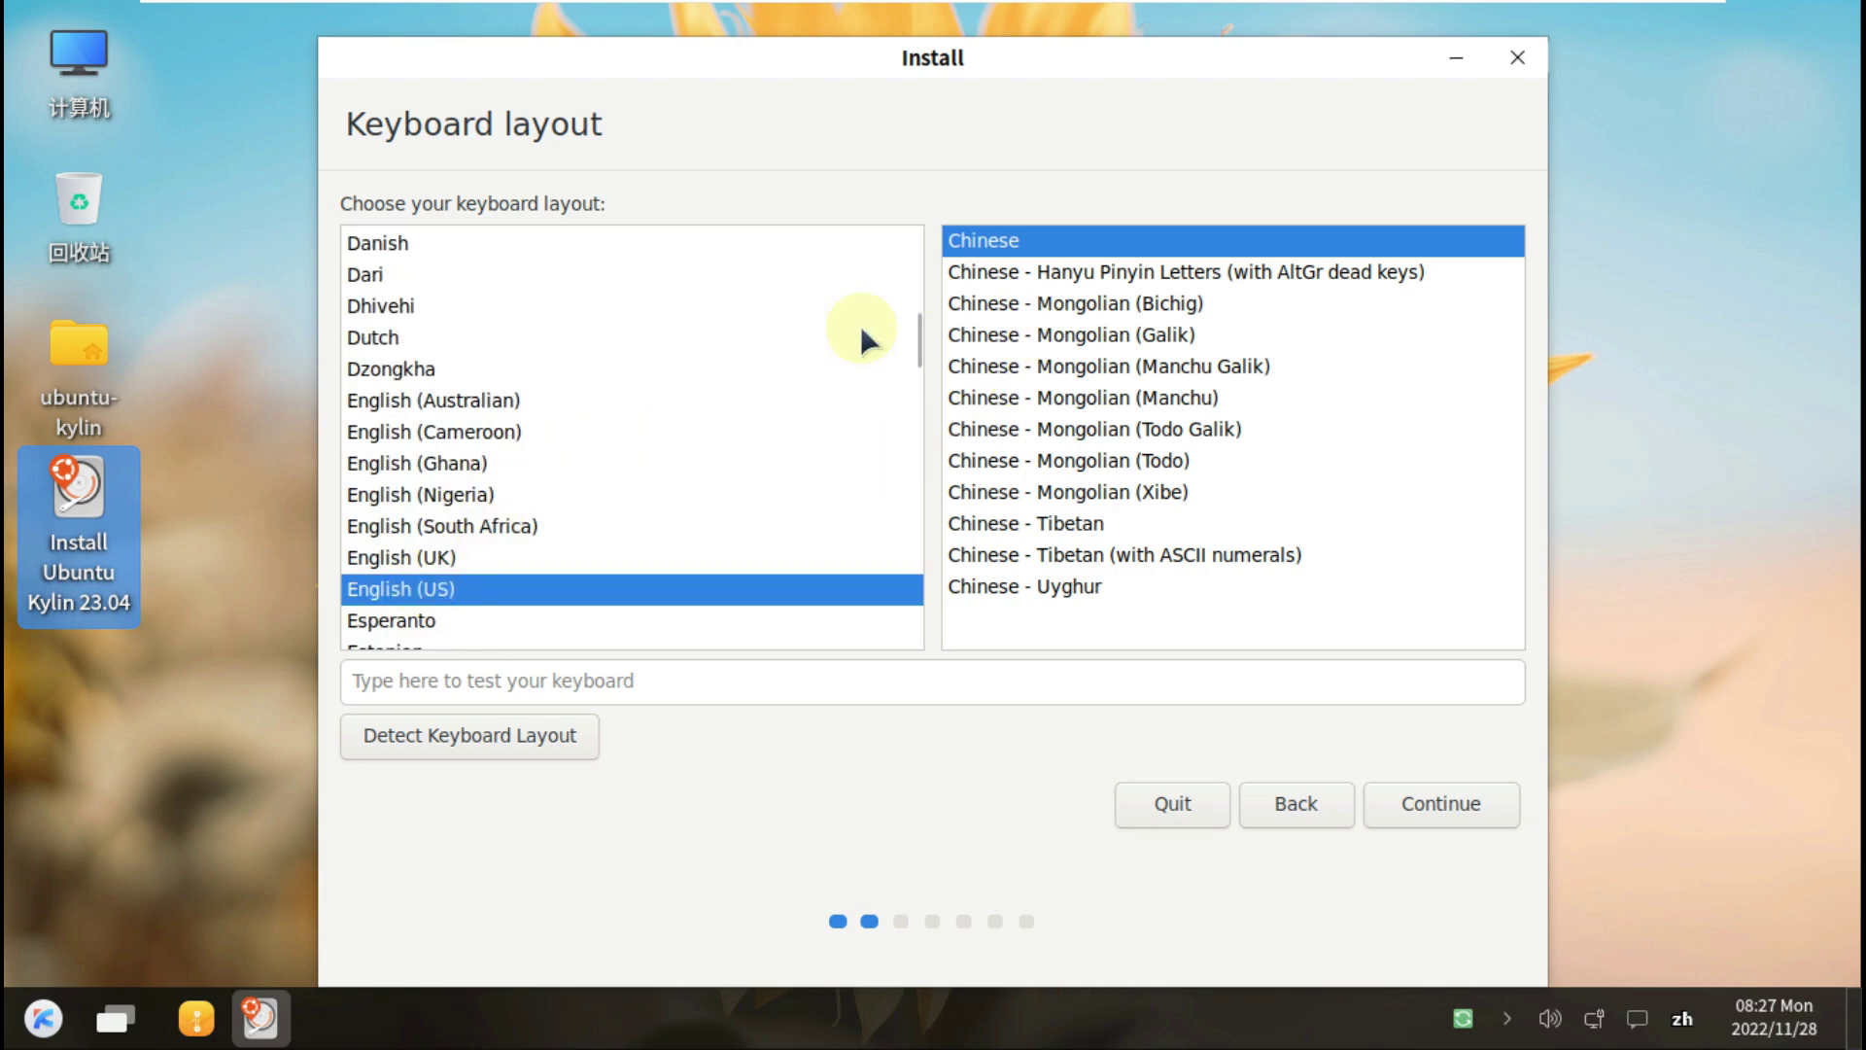
left_click(1086, 243)
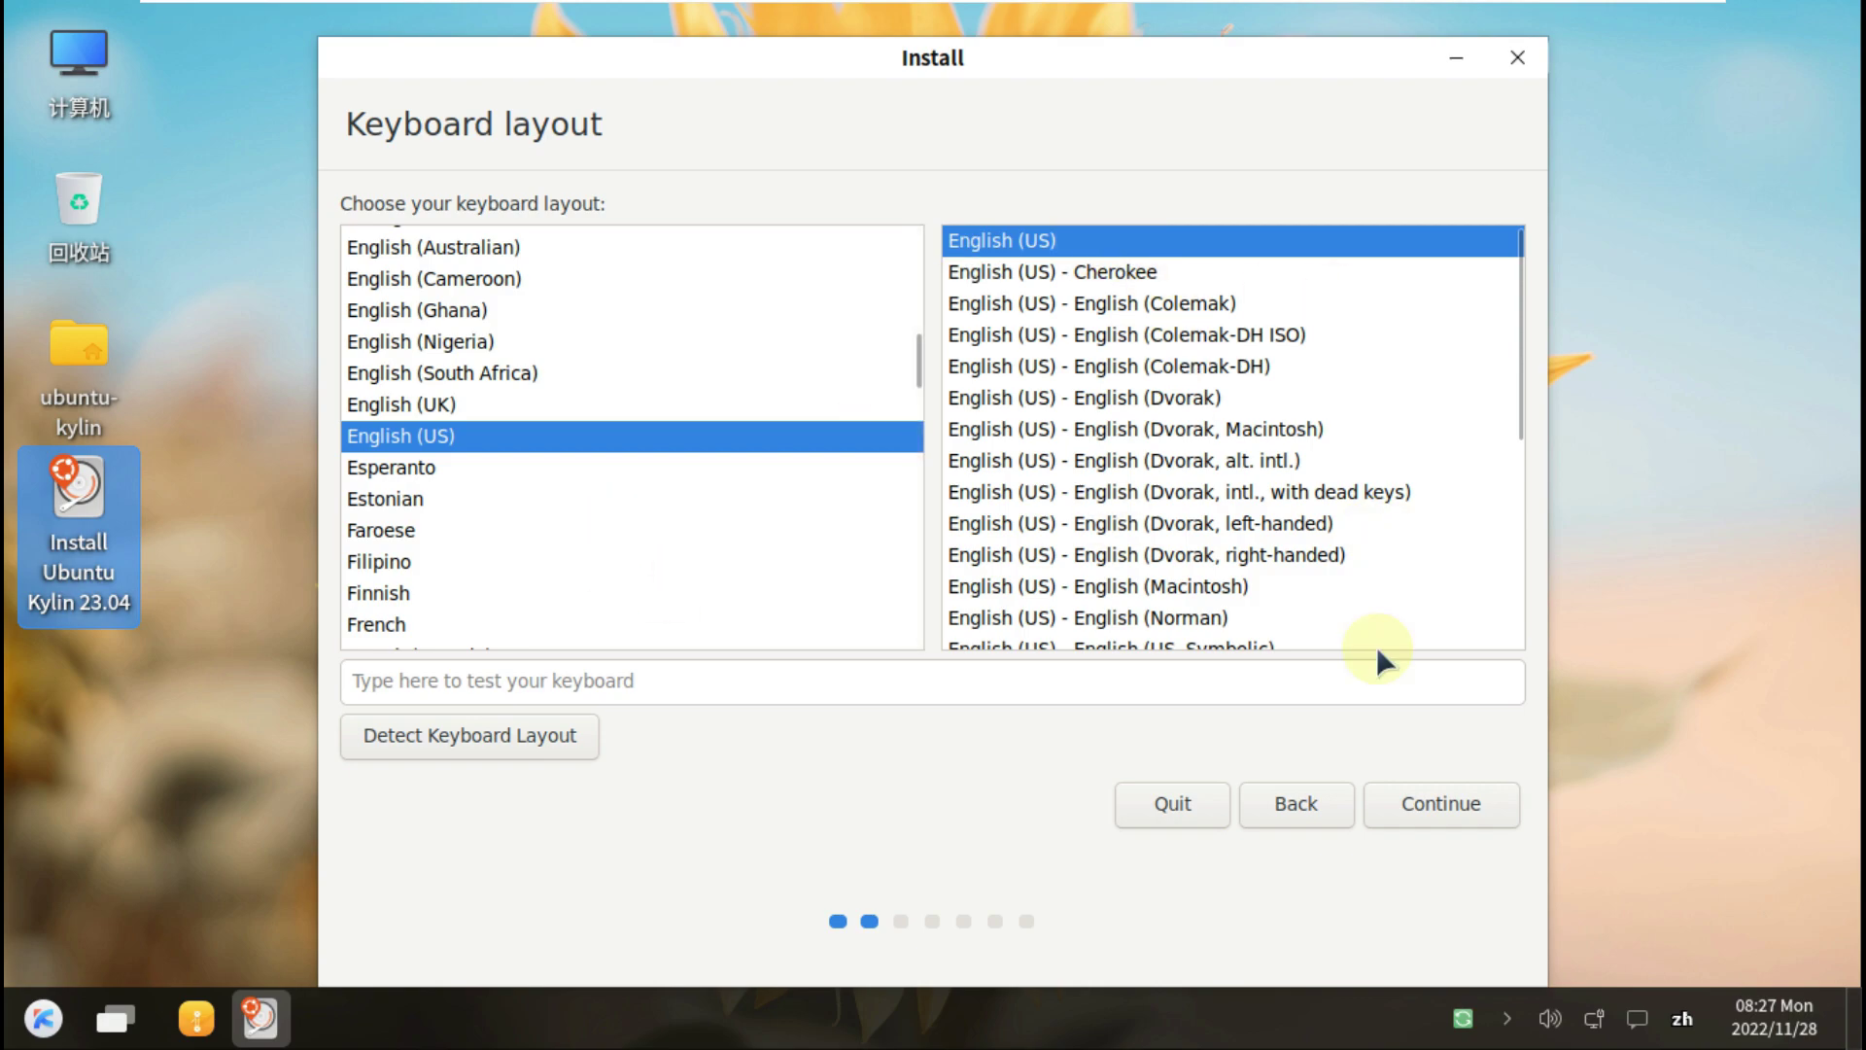
left_click(1440, 789)
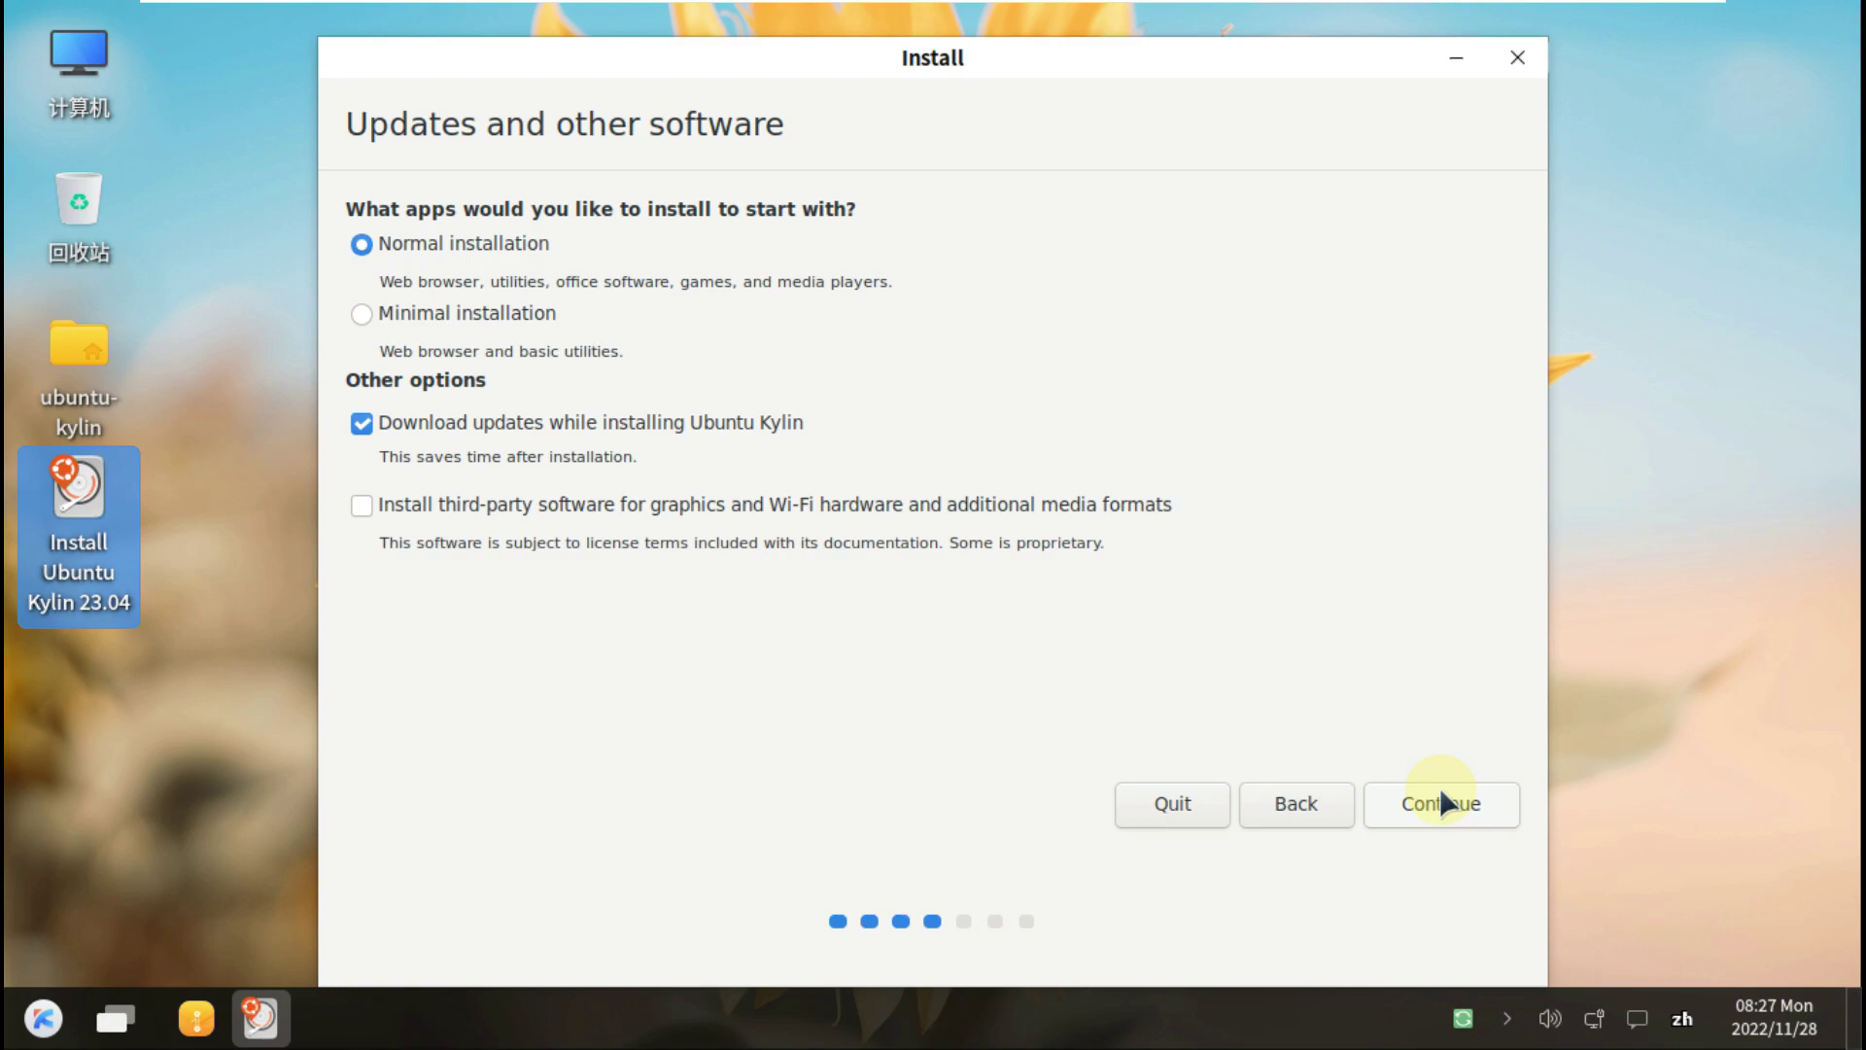
Enable third-party software for graphics, Wi-Fi hardware and media formats alongside the normal installation, and continue to the installation type.
left_click(915, 494)
left_click(1415, 789)
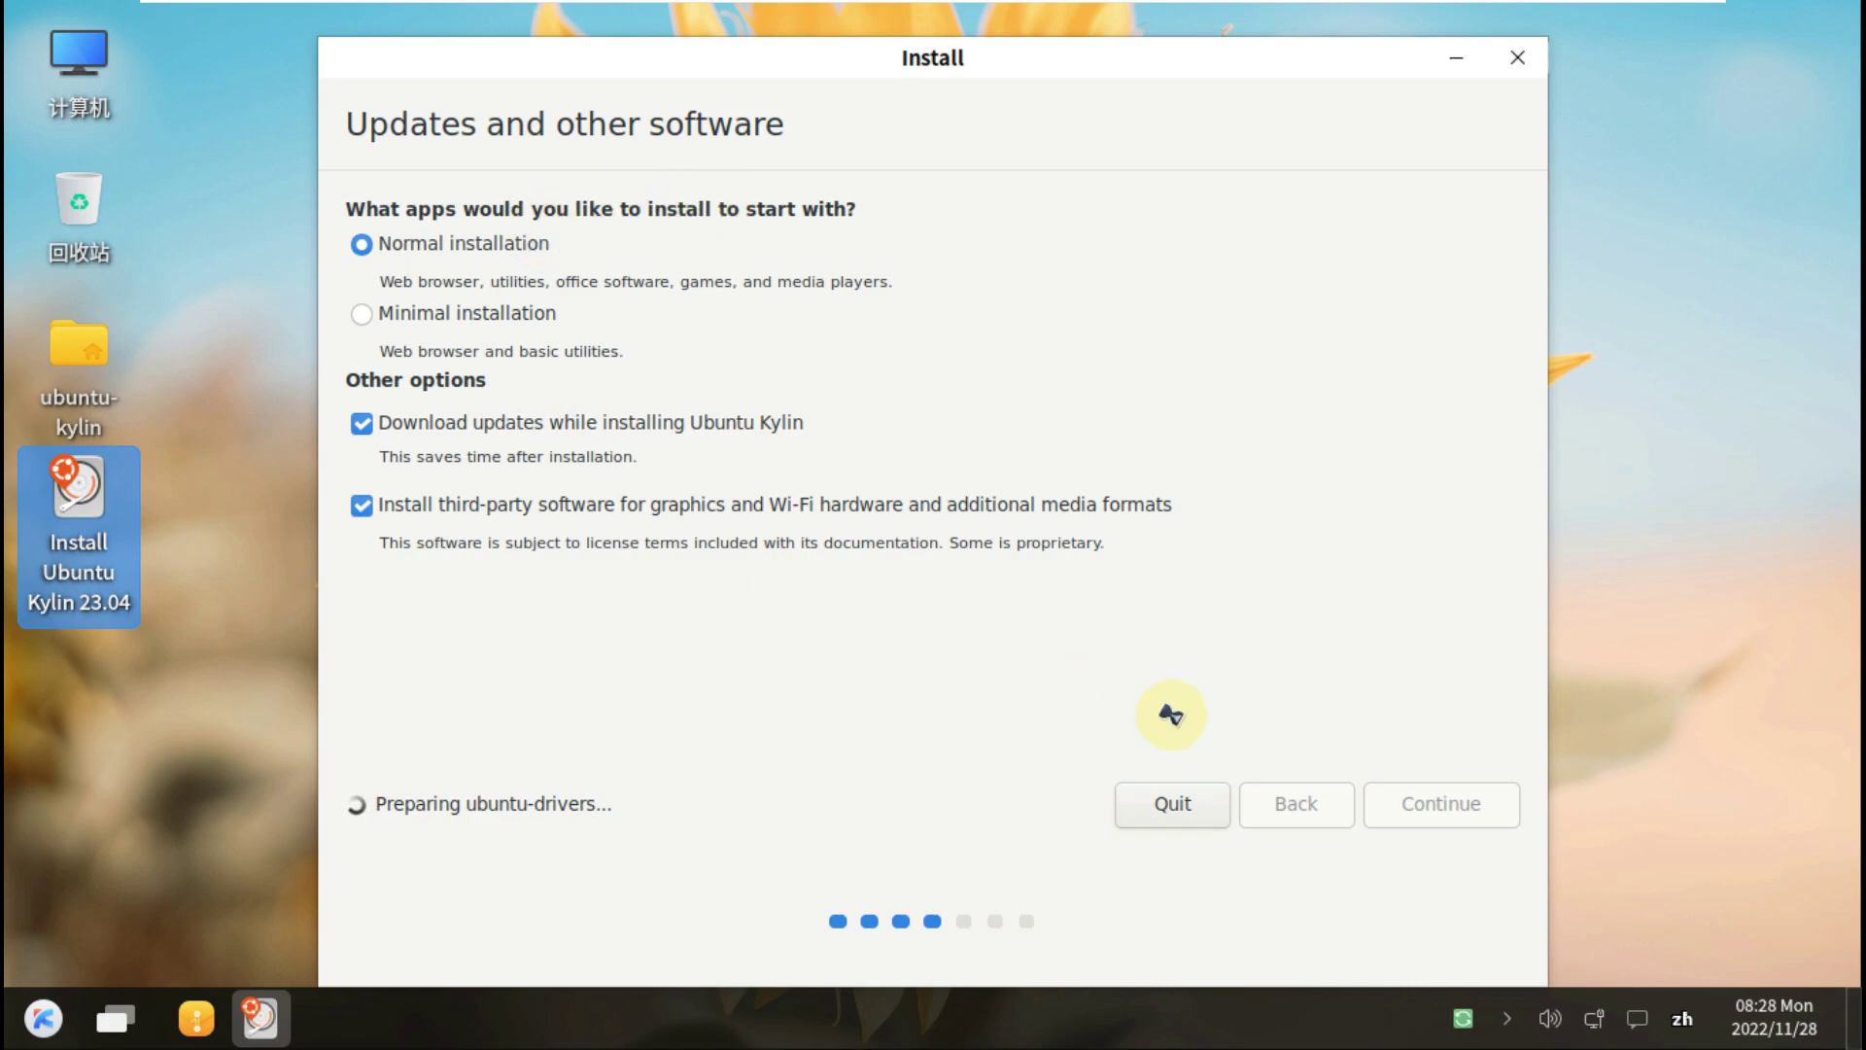
left_click(43, 1018)
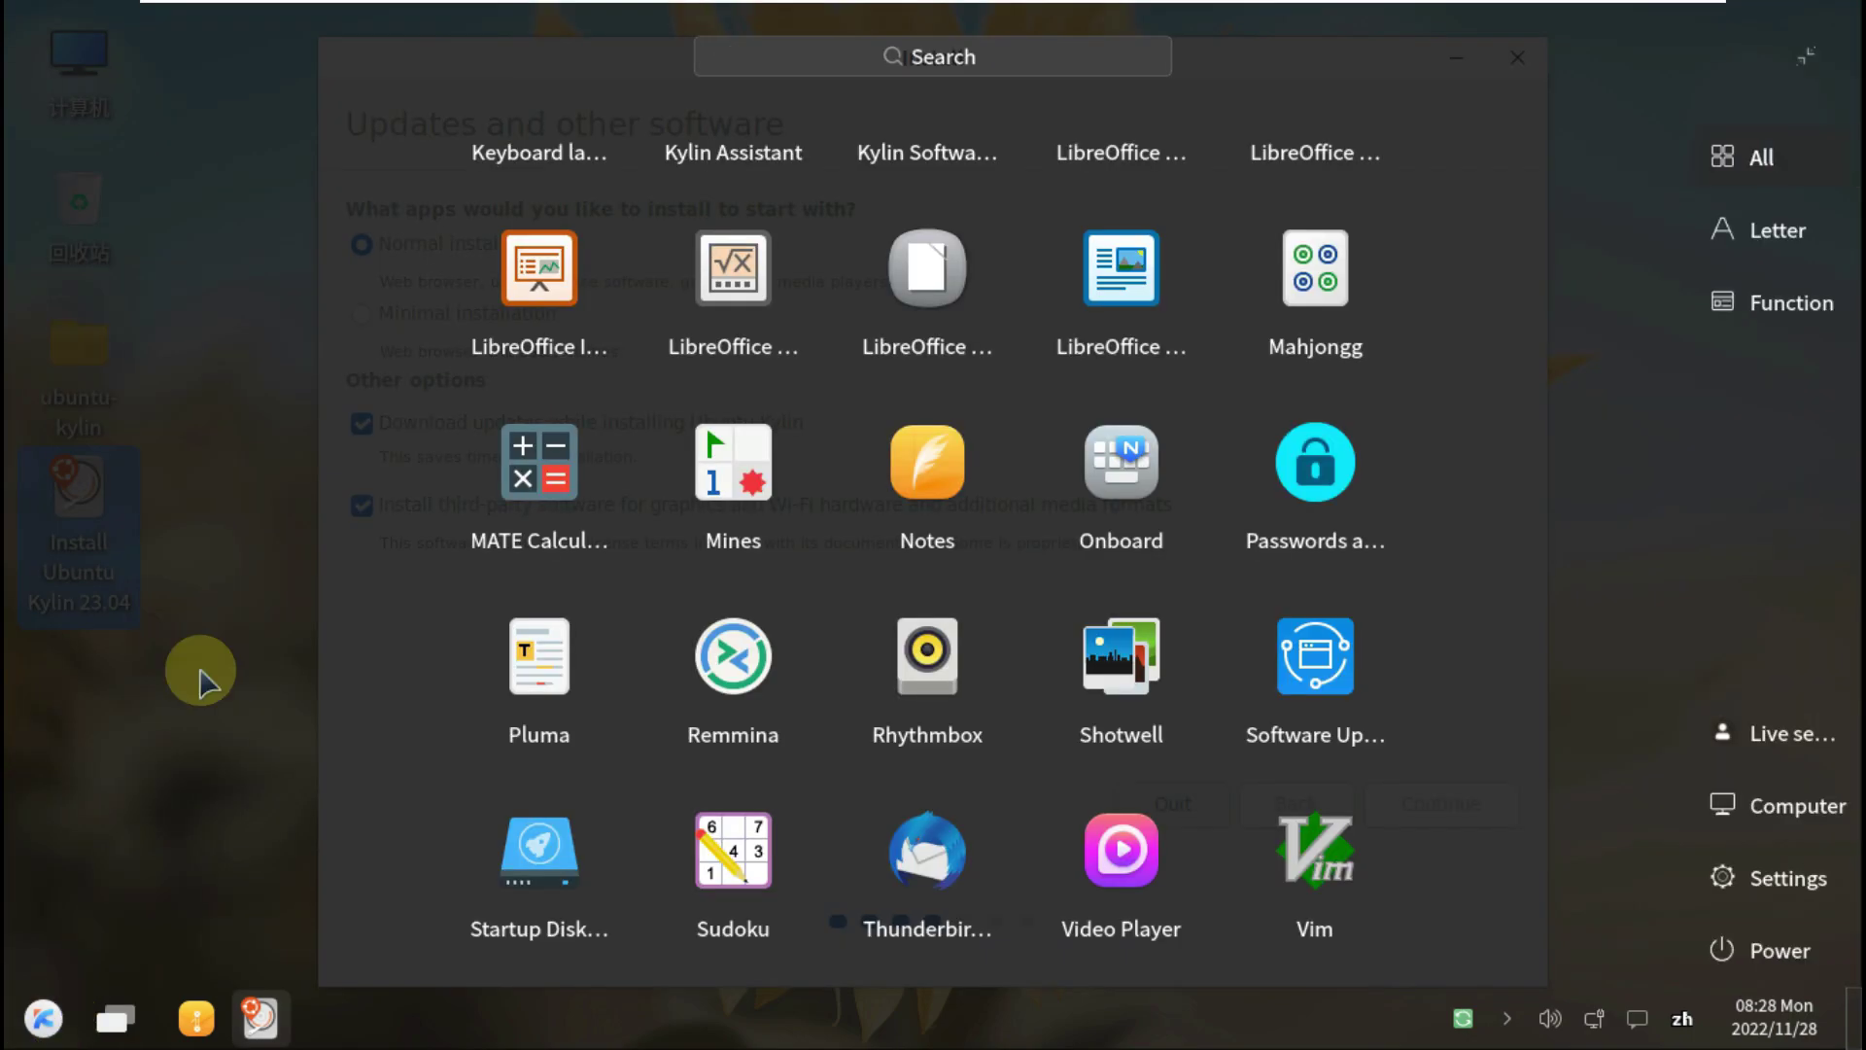
left_click(39, 1020)
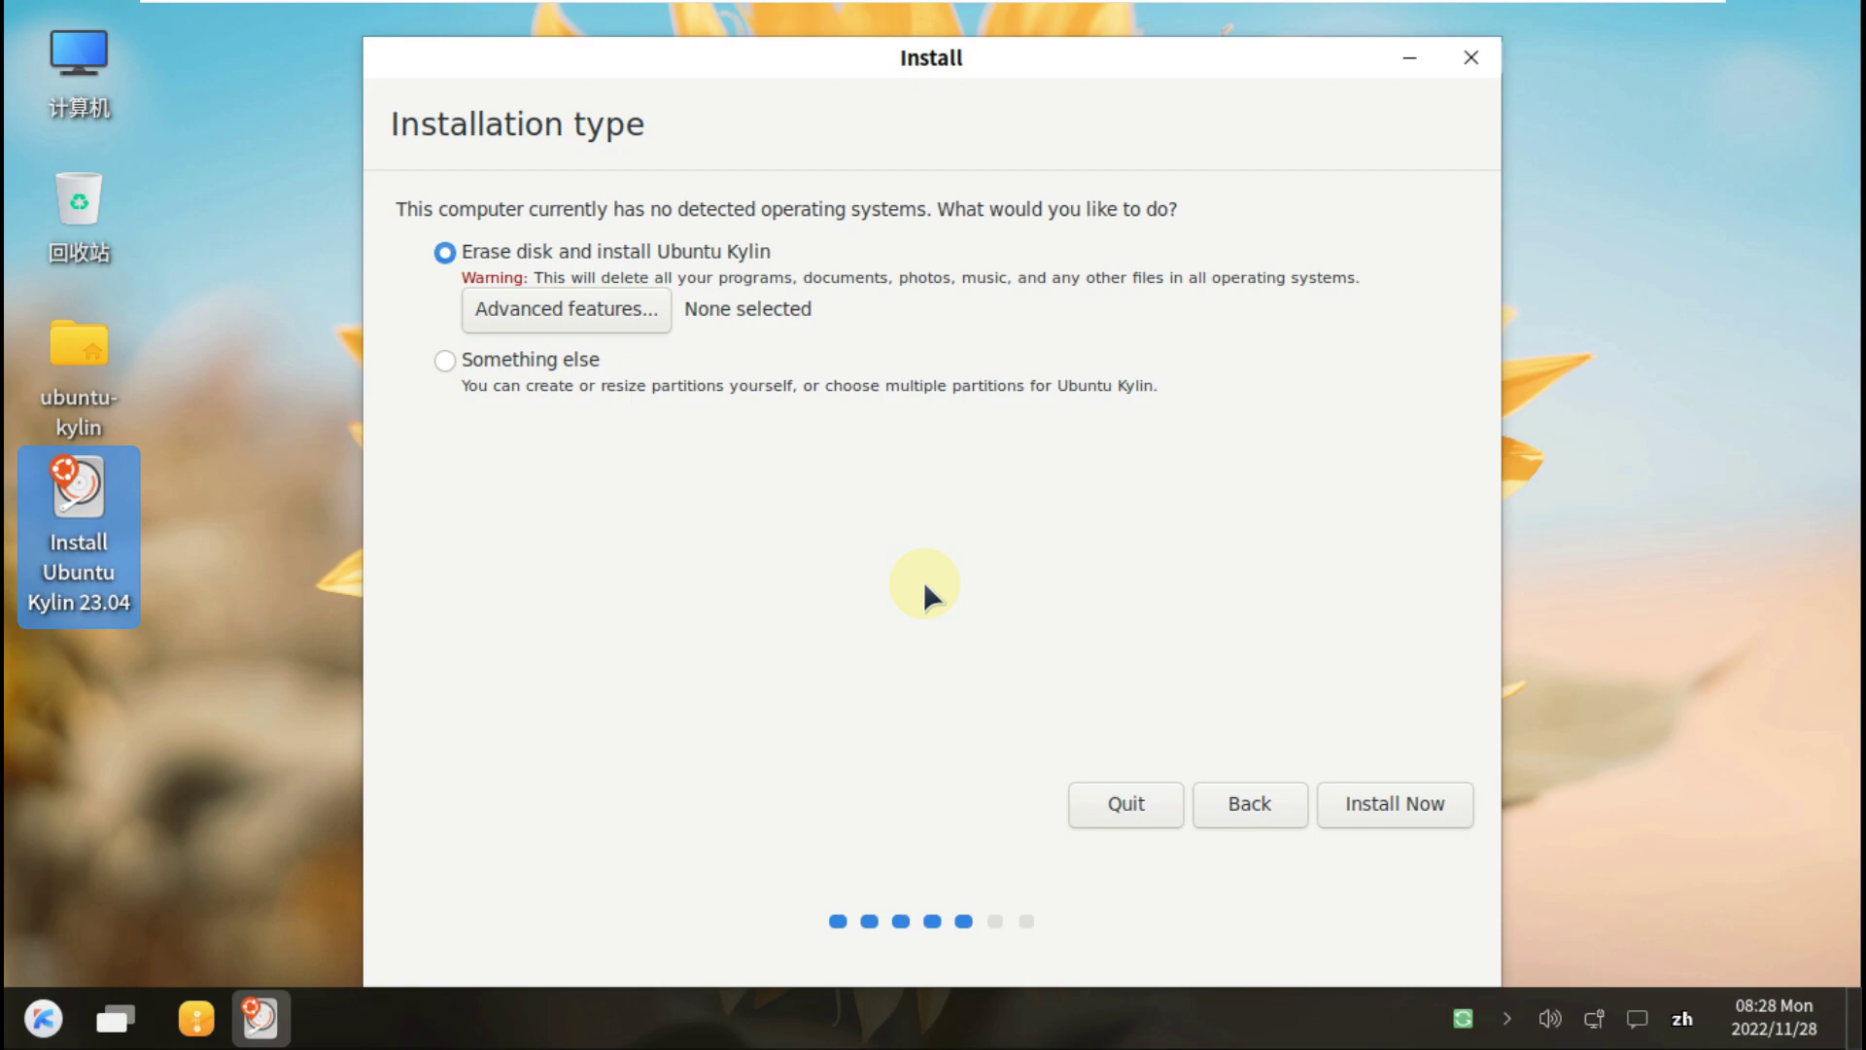
View the advanced features for erasing the disk, cancel them and quit the installer.
left_click(595, 313)
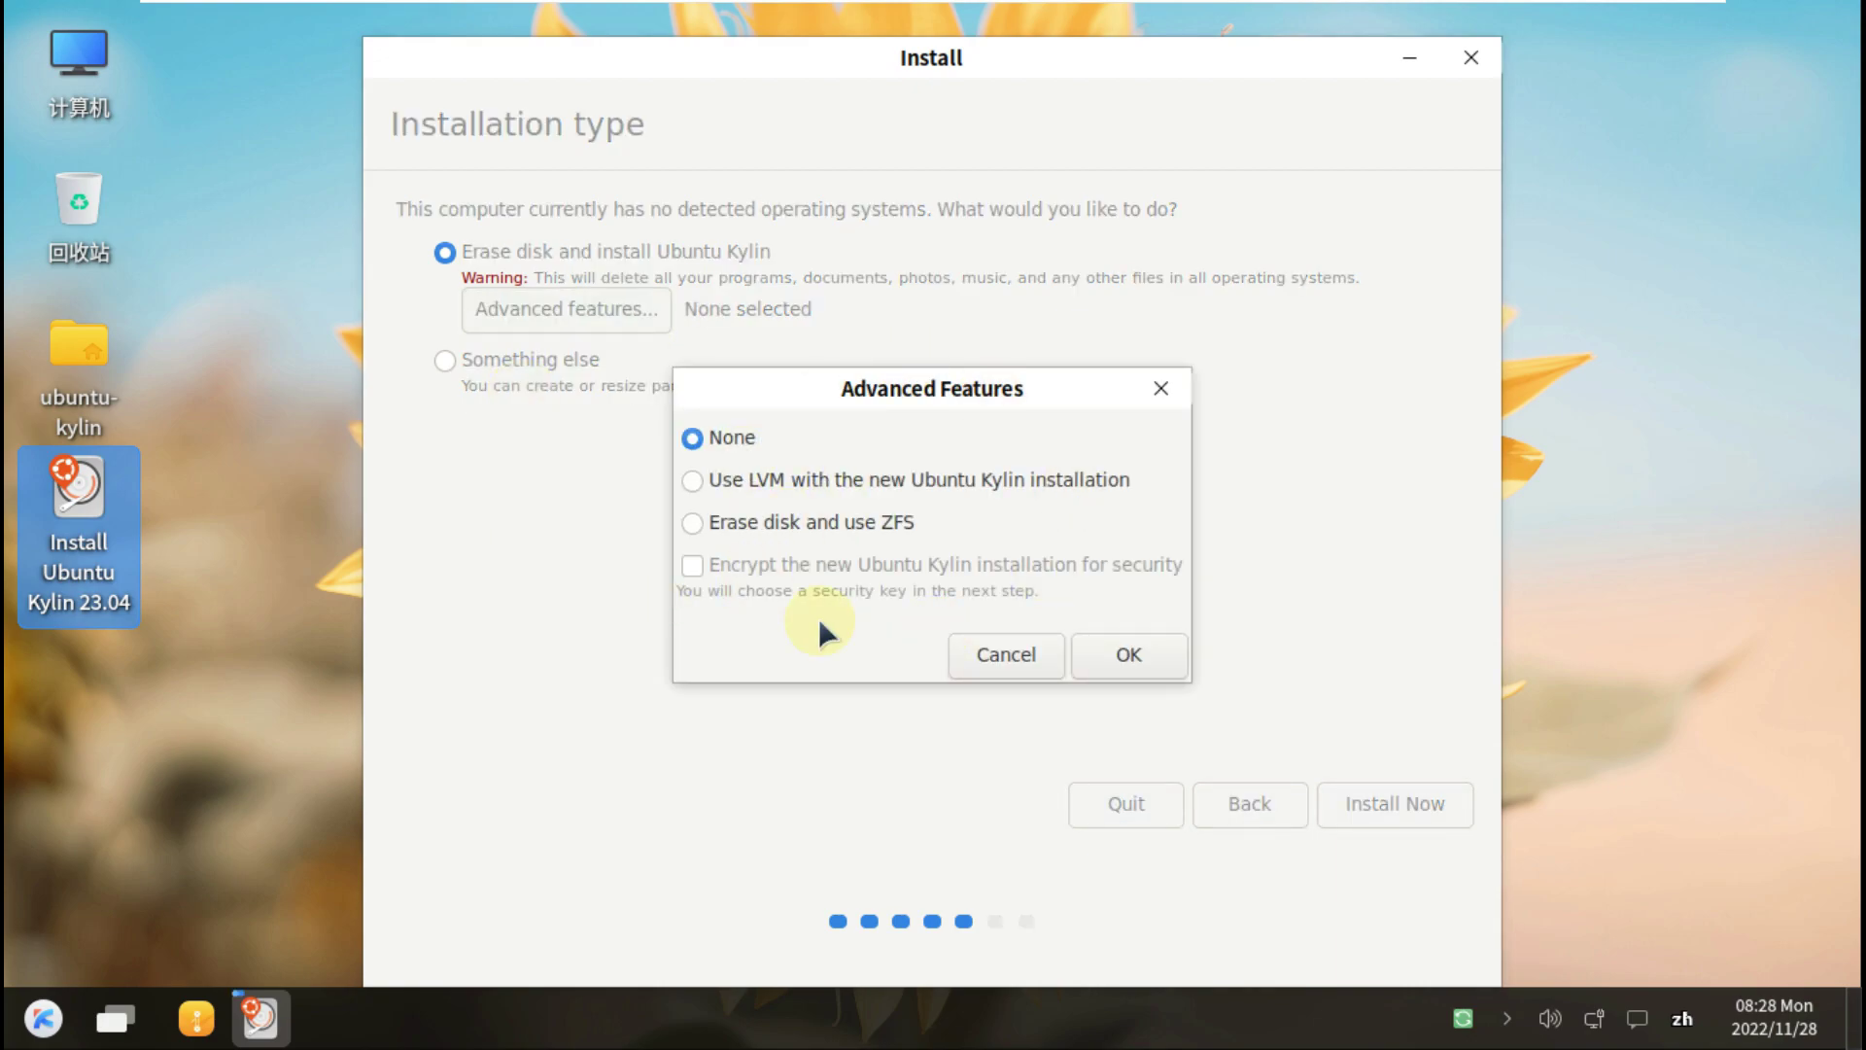
left_click(958, 644)
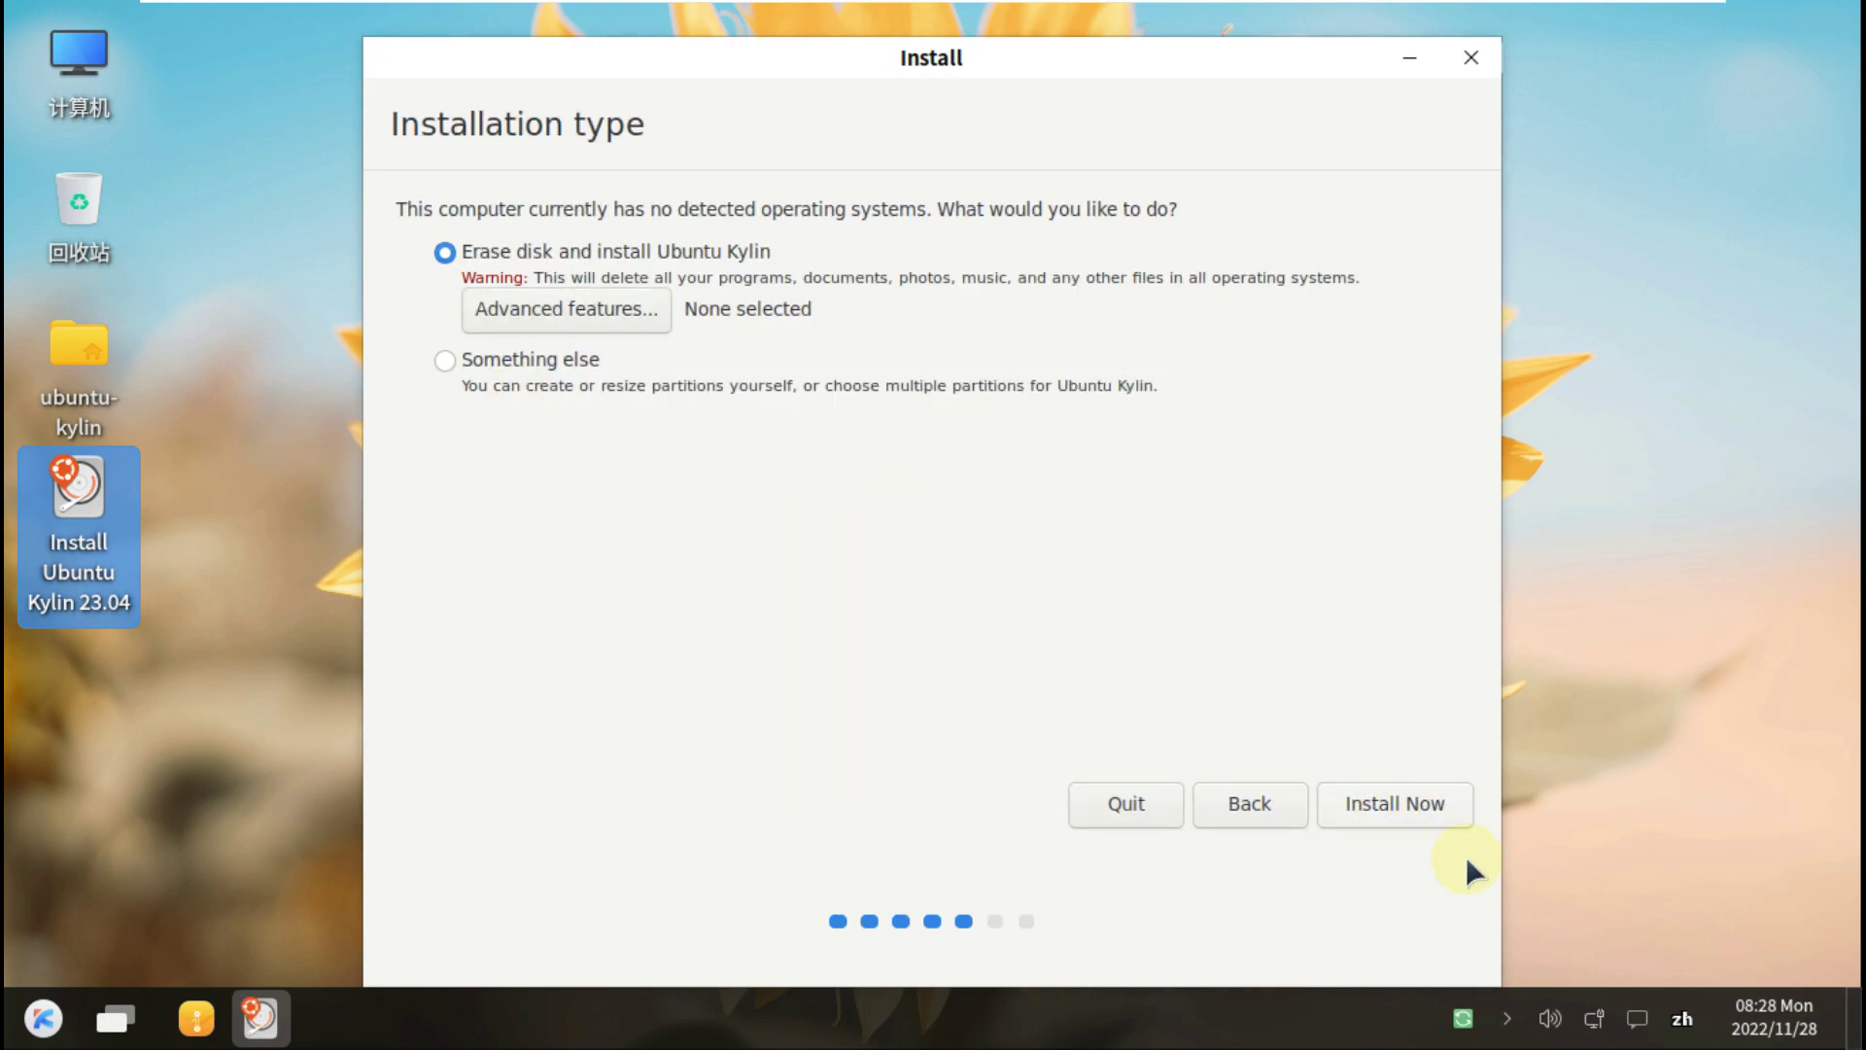
left_click(1463, 62)
left_click(1116, 532)
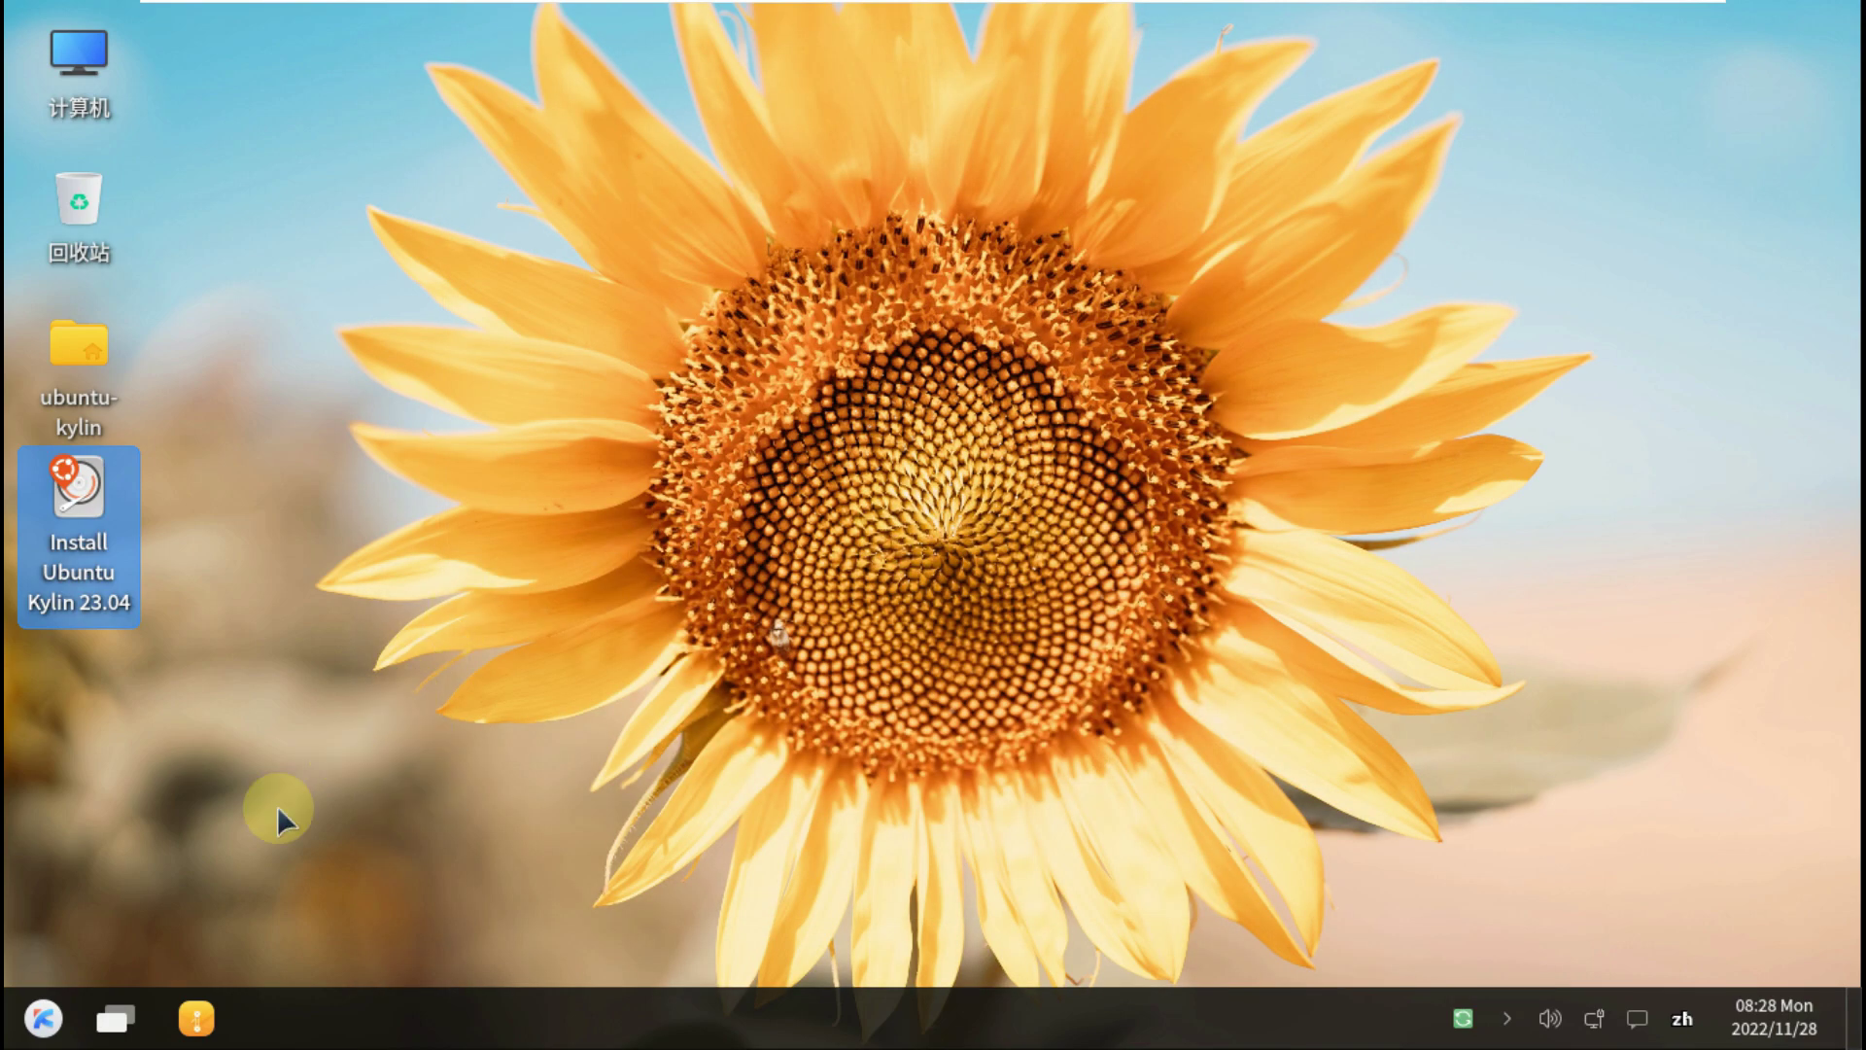
Launch Firefox Web Browser from the list of all applications.
left_click(43, 1017)
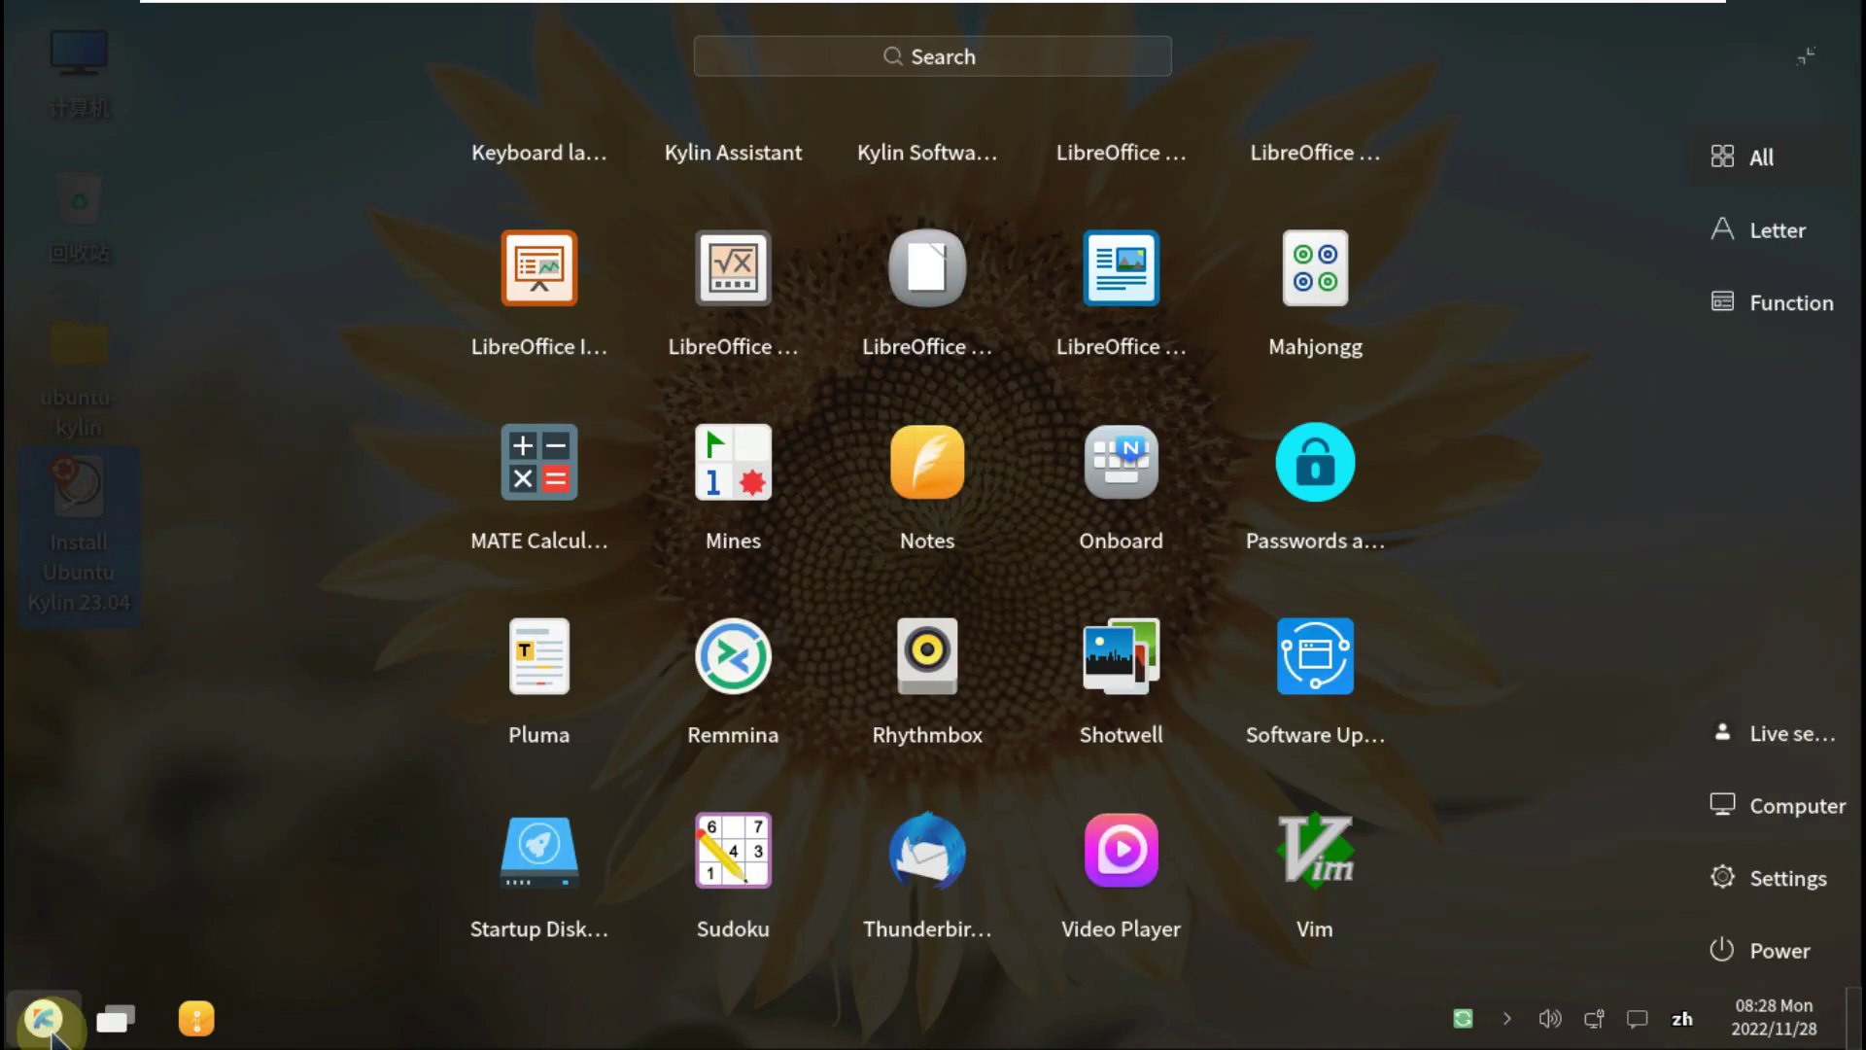
left_click(44, 1017)
left_click(44, 1018)
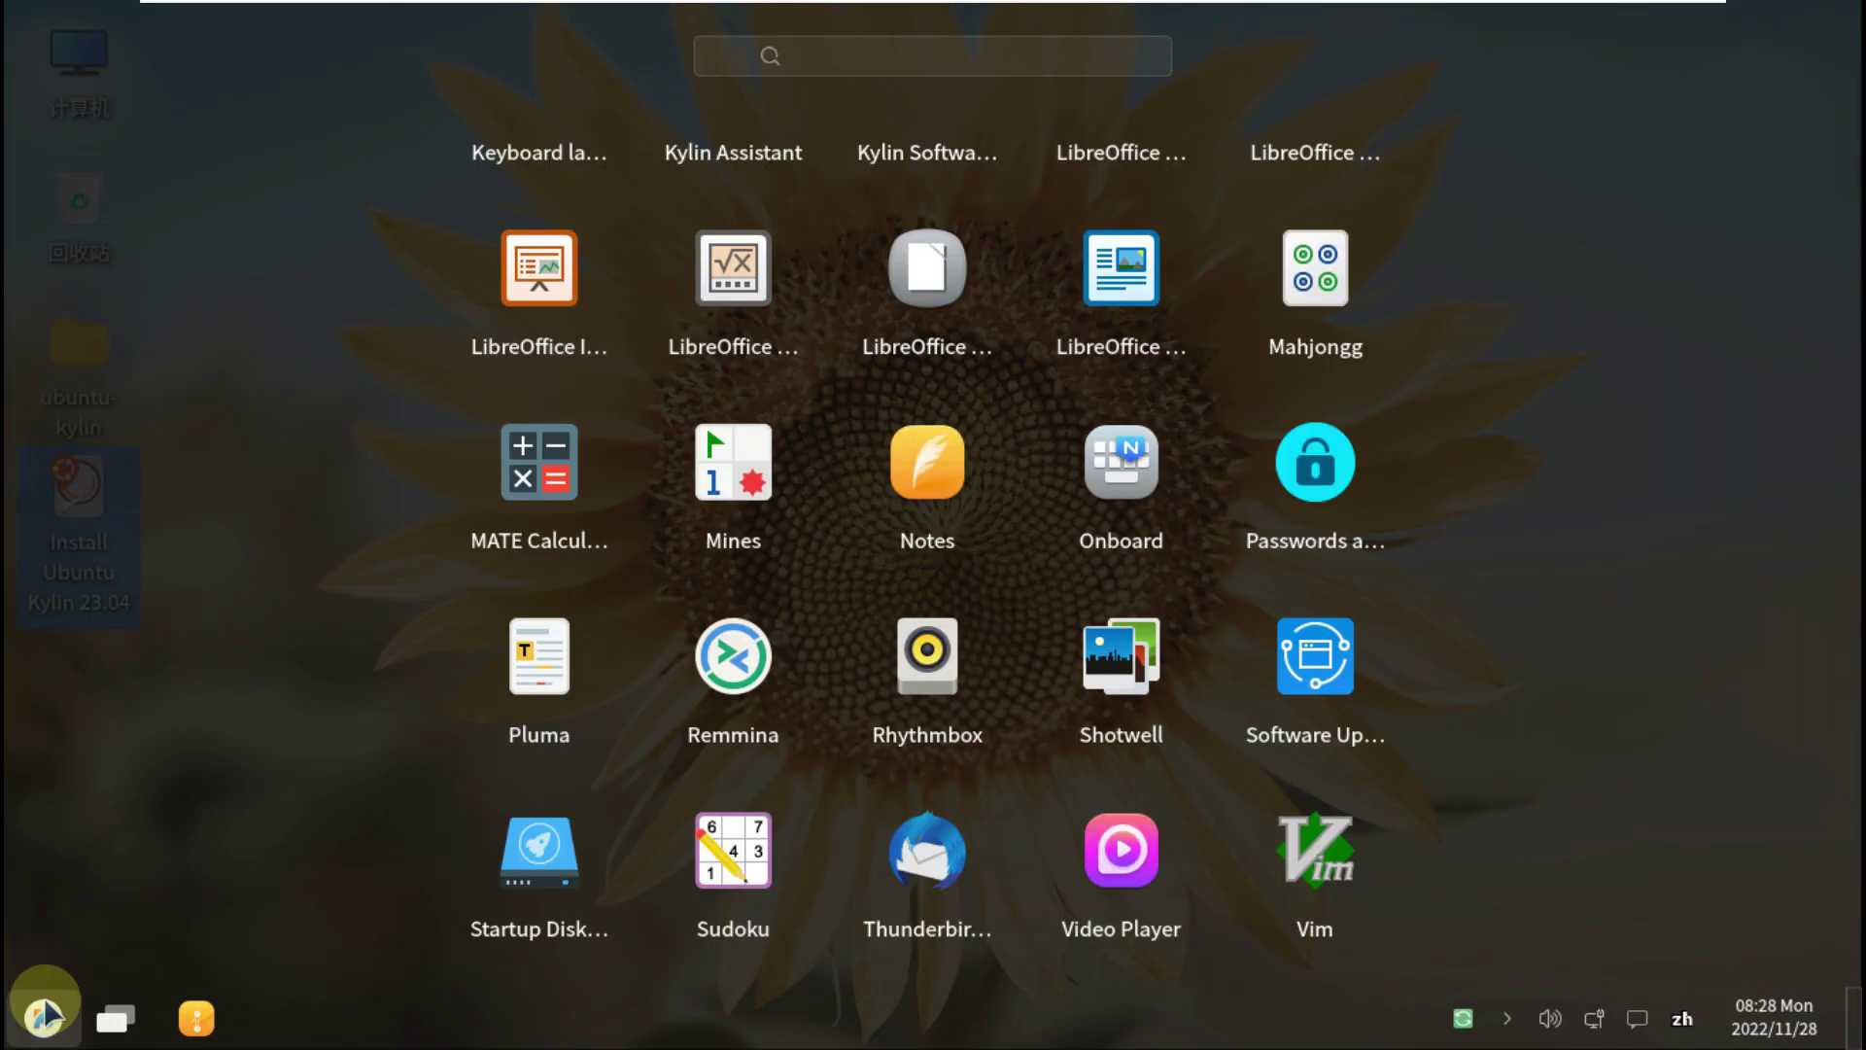
scroll(1019, 564, "up", 3)
scroll(1016, 559, "up", 3)
left_click(929, 532)
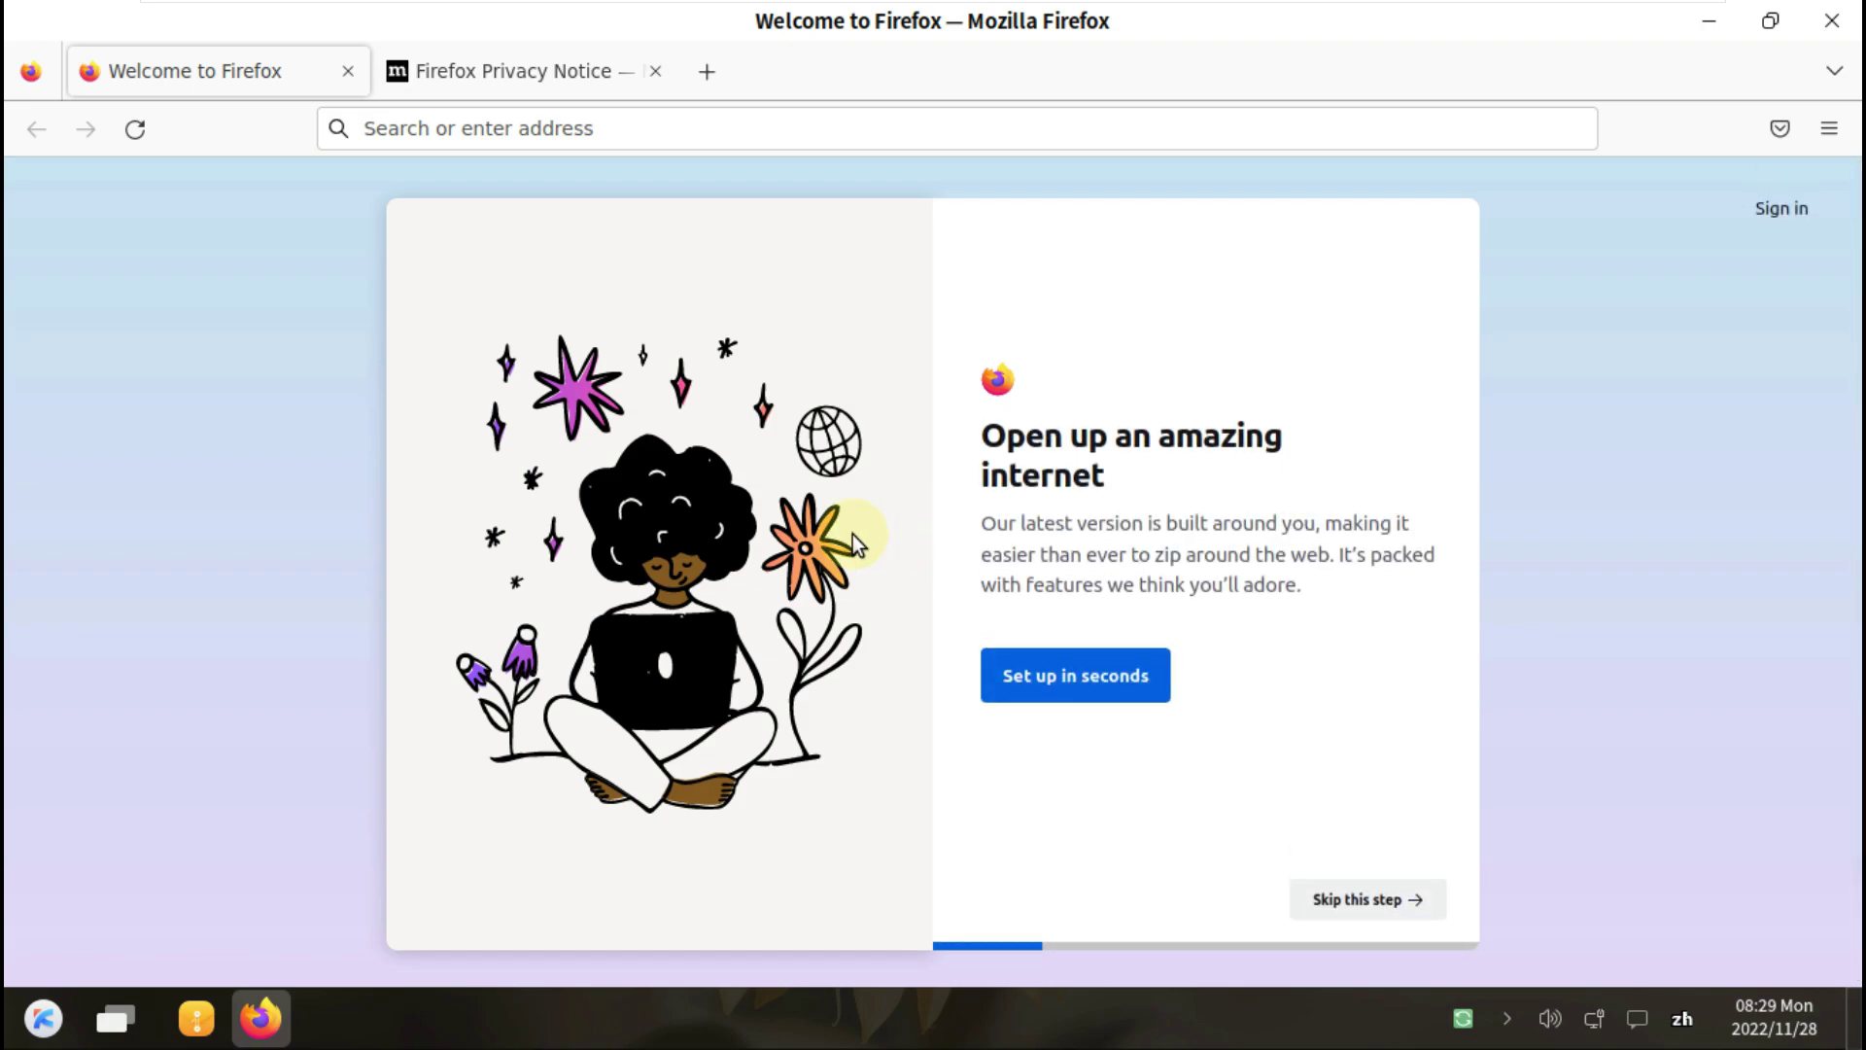
Close the Firefox Privacy Notice tab, check the browser version in the About Firefox window and close that window.
left_click(656, 76)
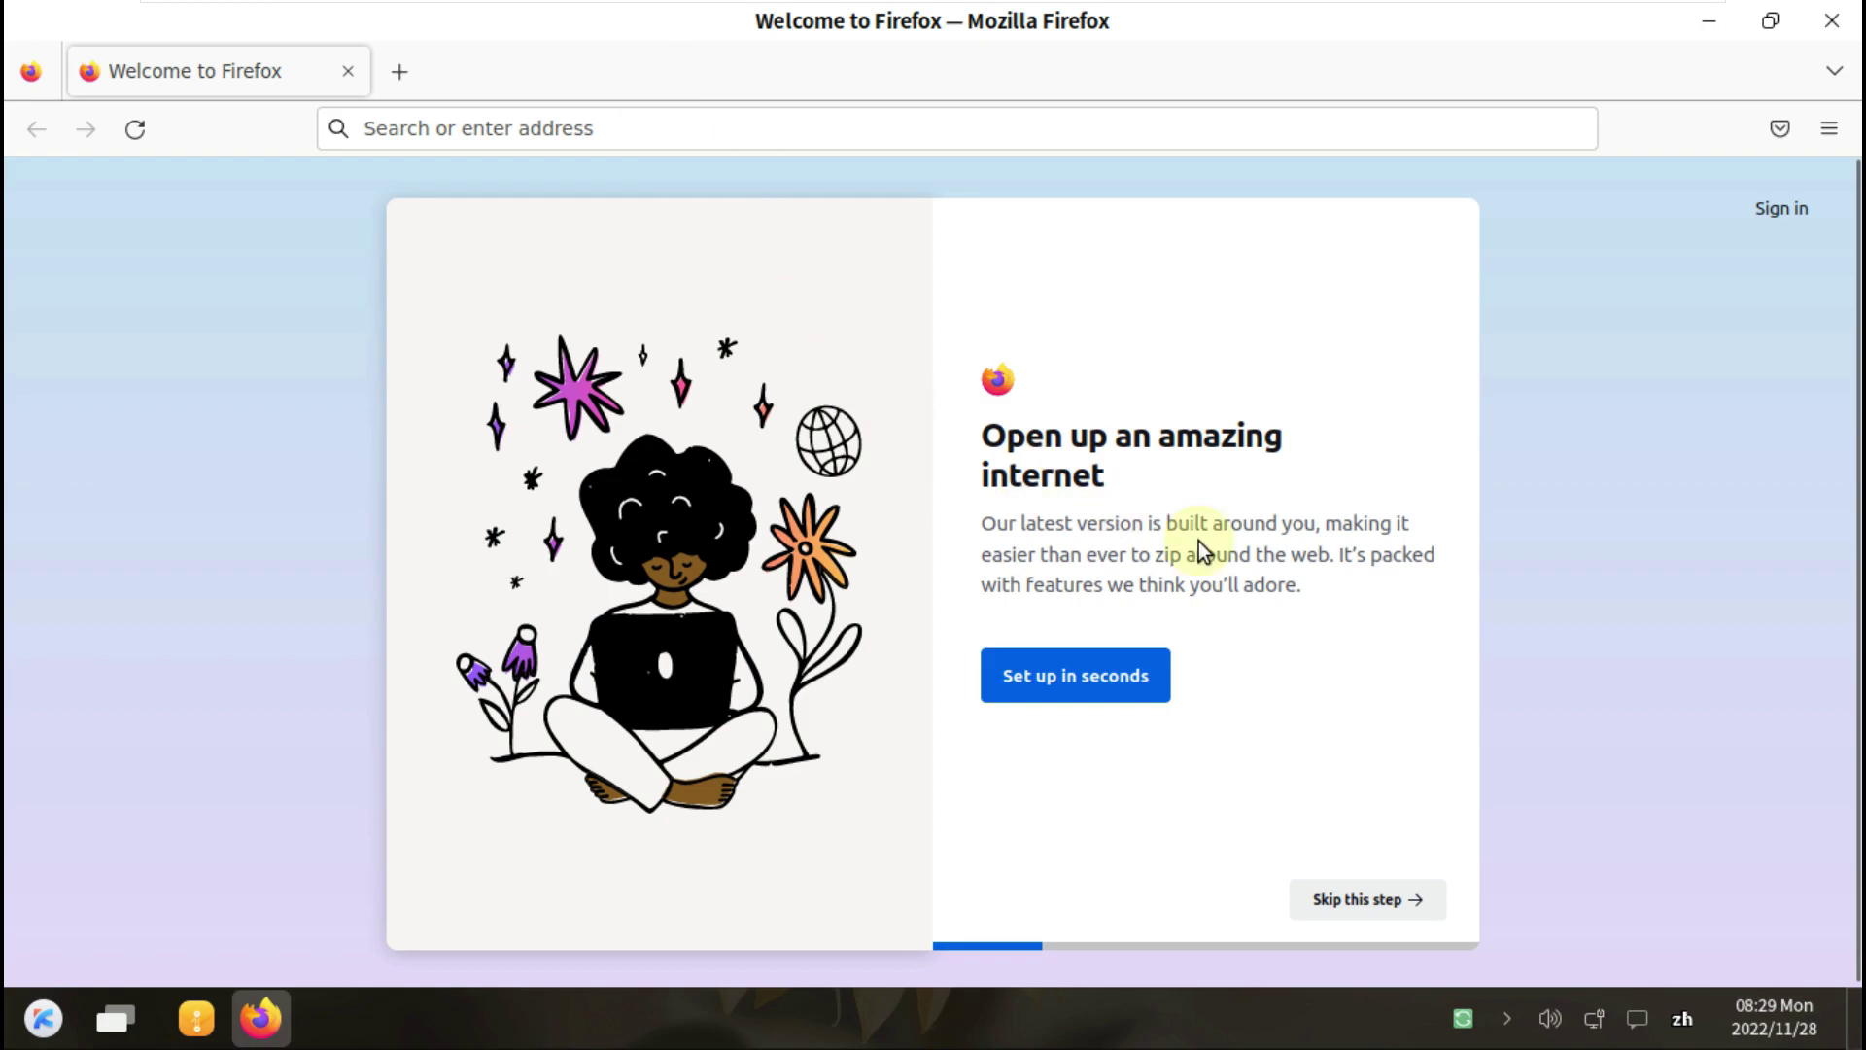
left_click(1827, 129)
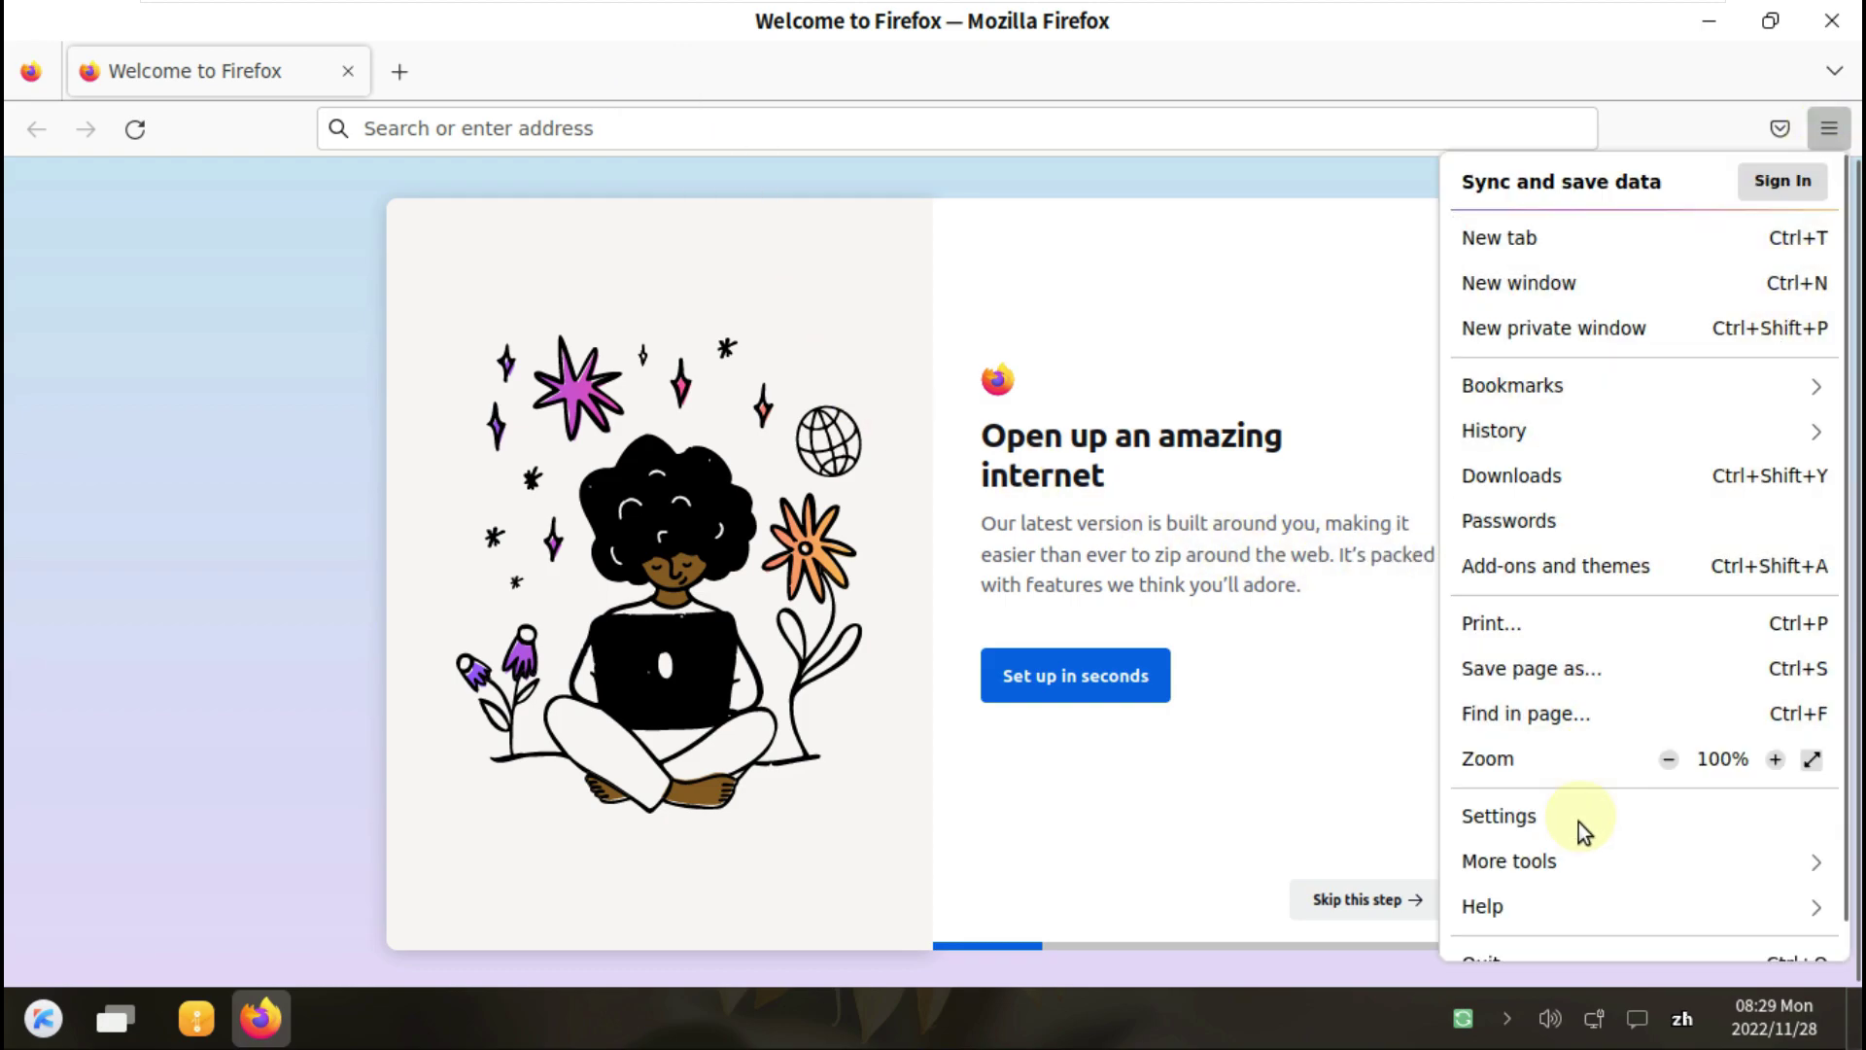
left_click(1570, 895)
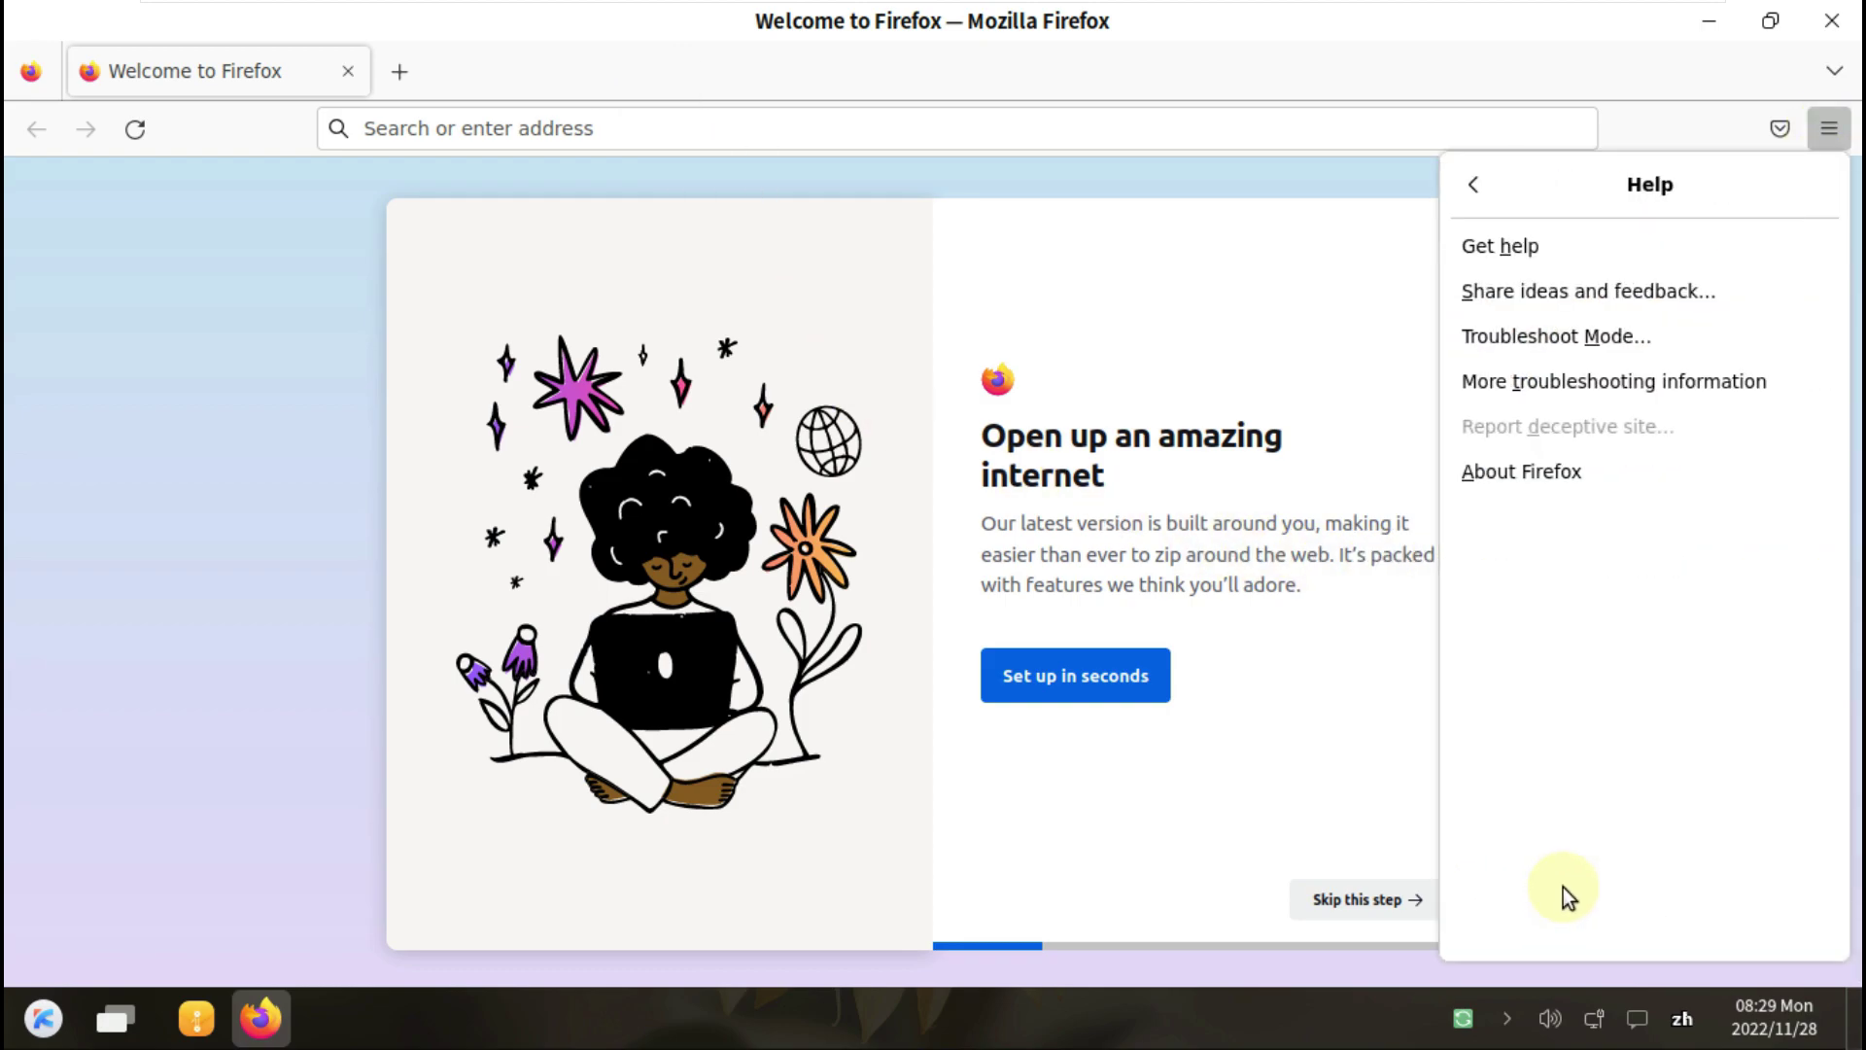
left_click(1555, 486)
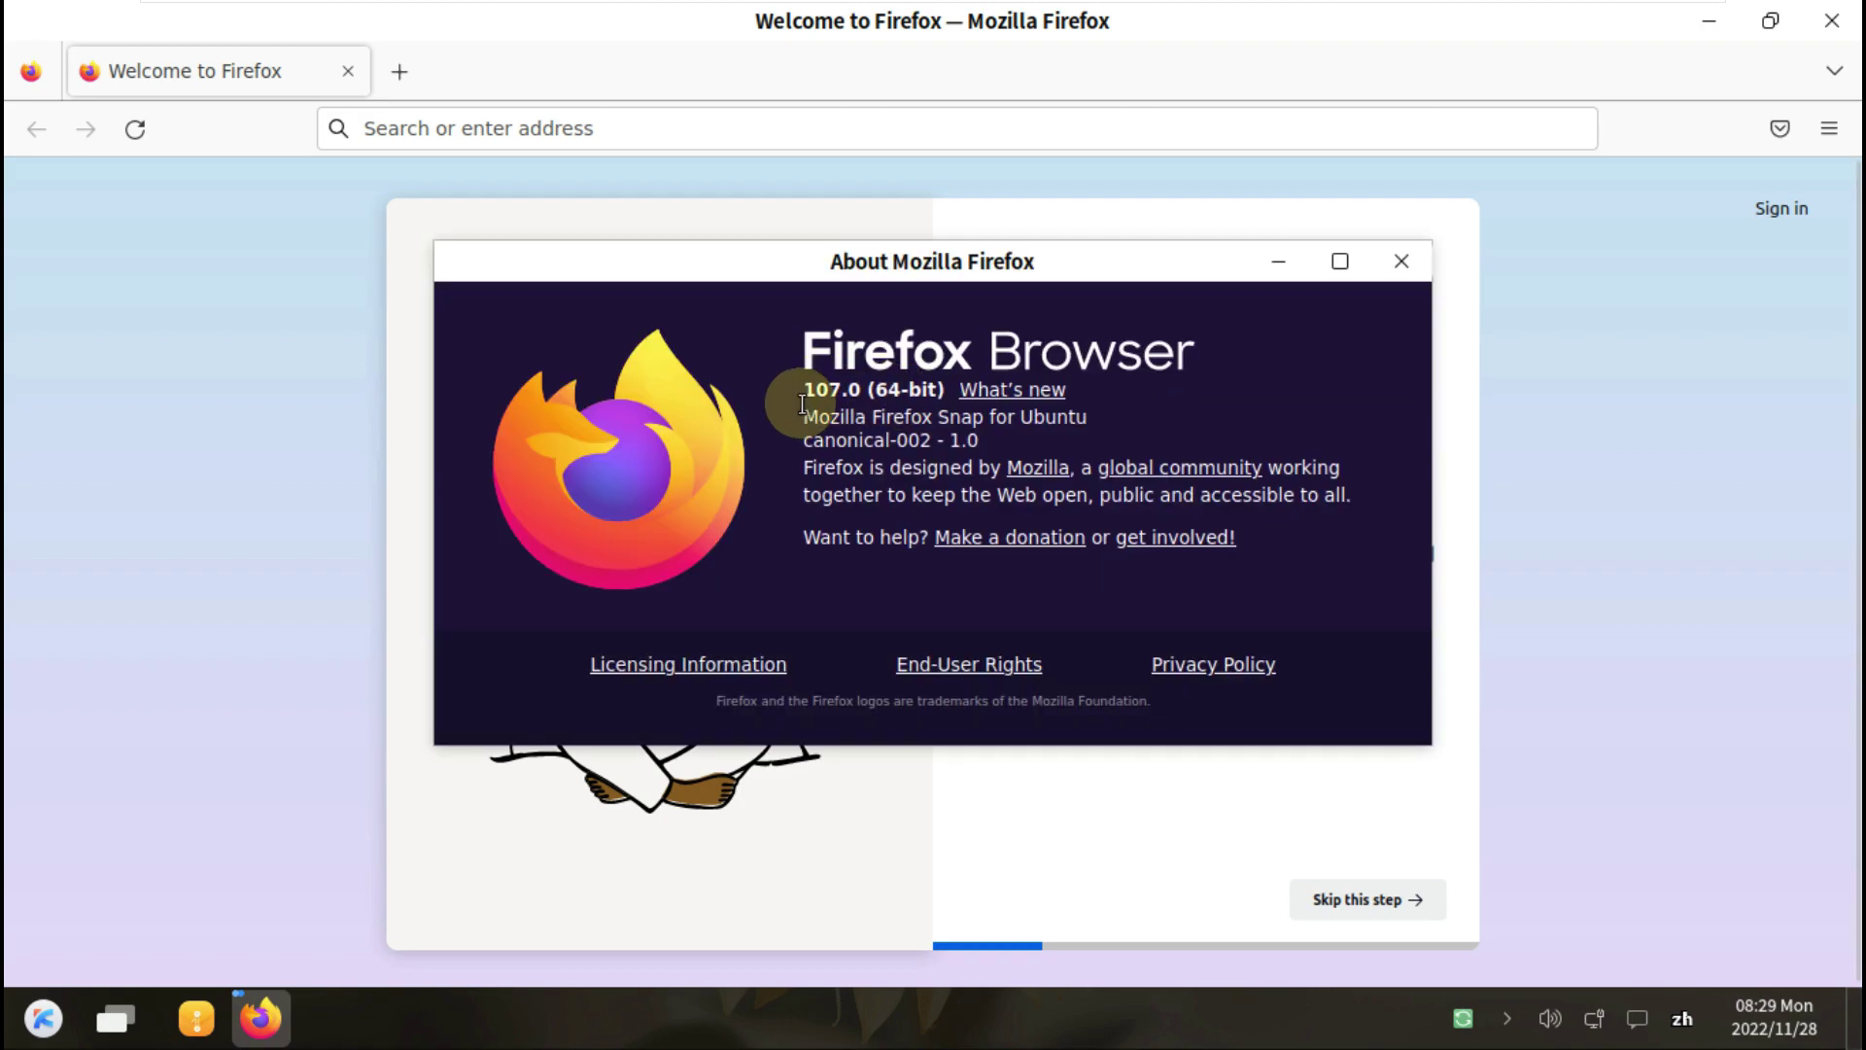
left_click_drag(797, 387, 842, 388)
left_click_drag(984, 396, 942, 396)
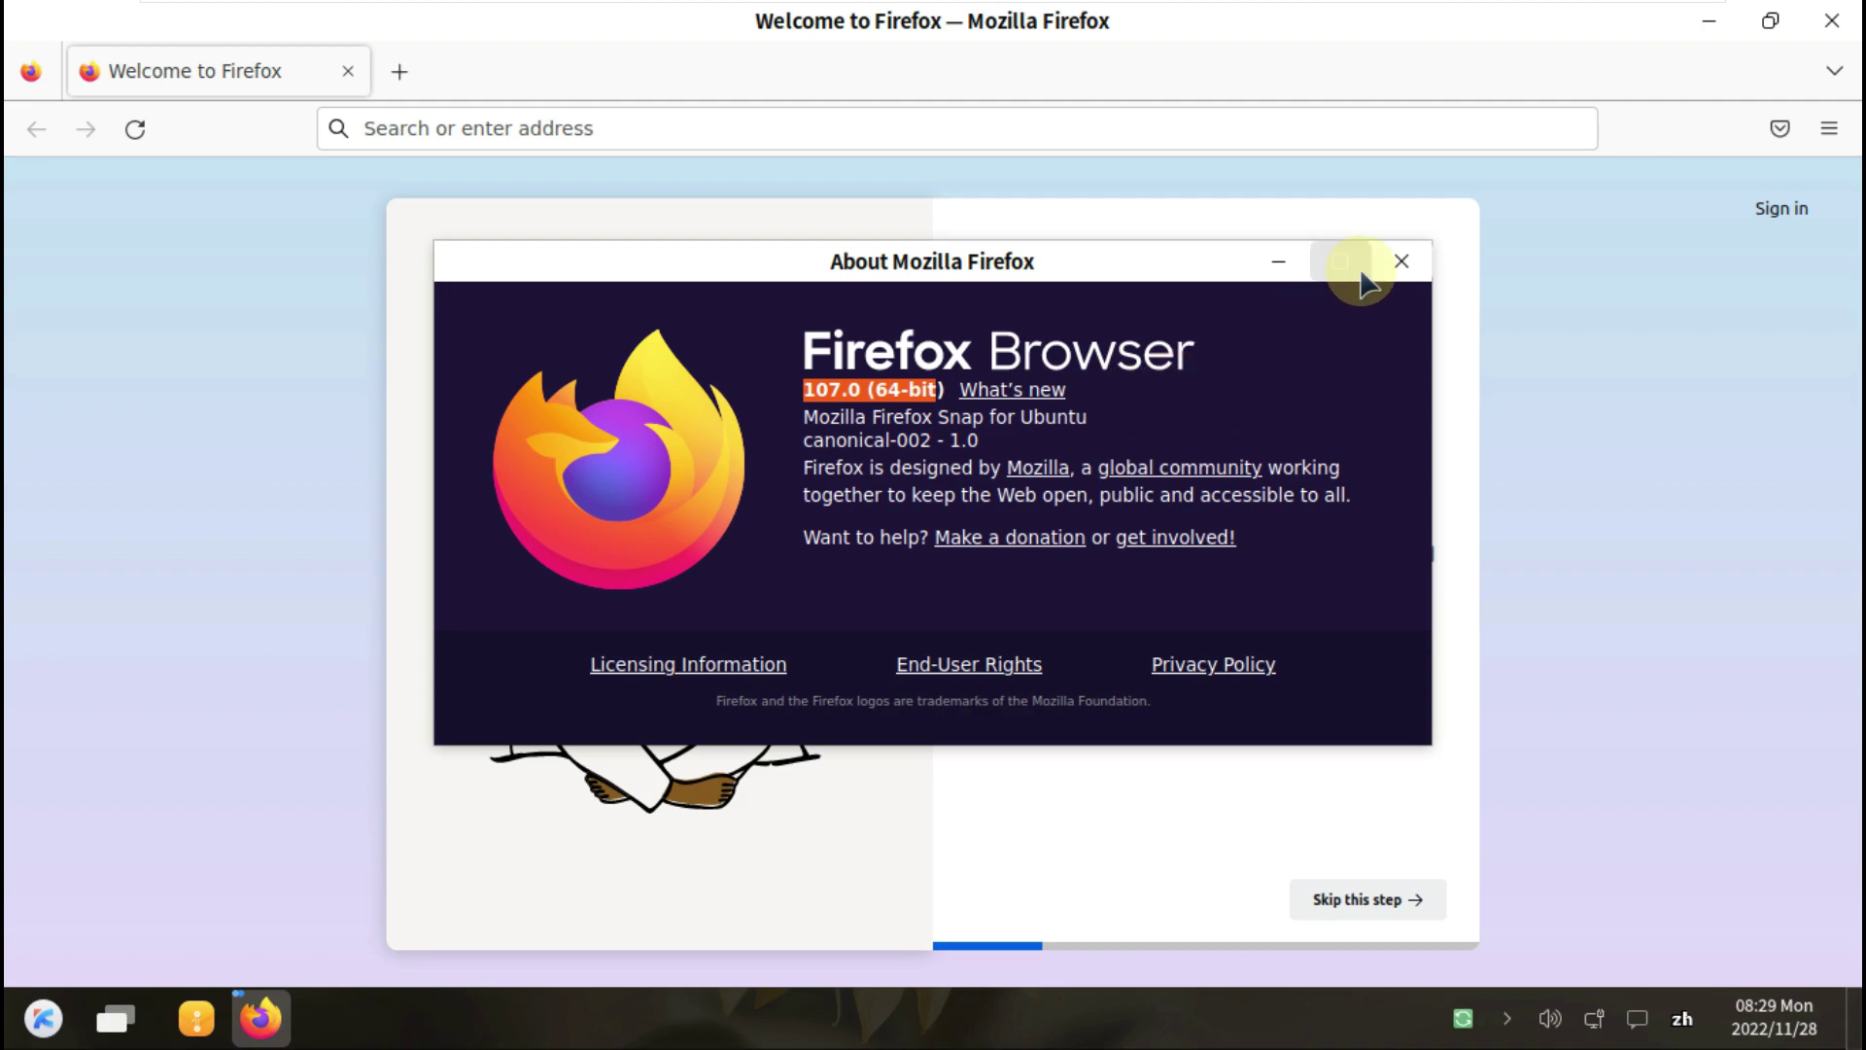
left_click(1400, 260)
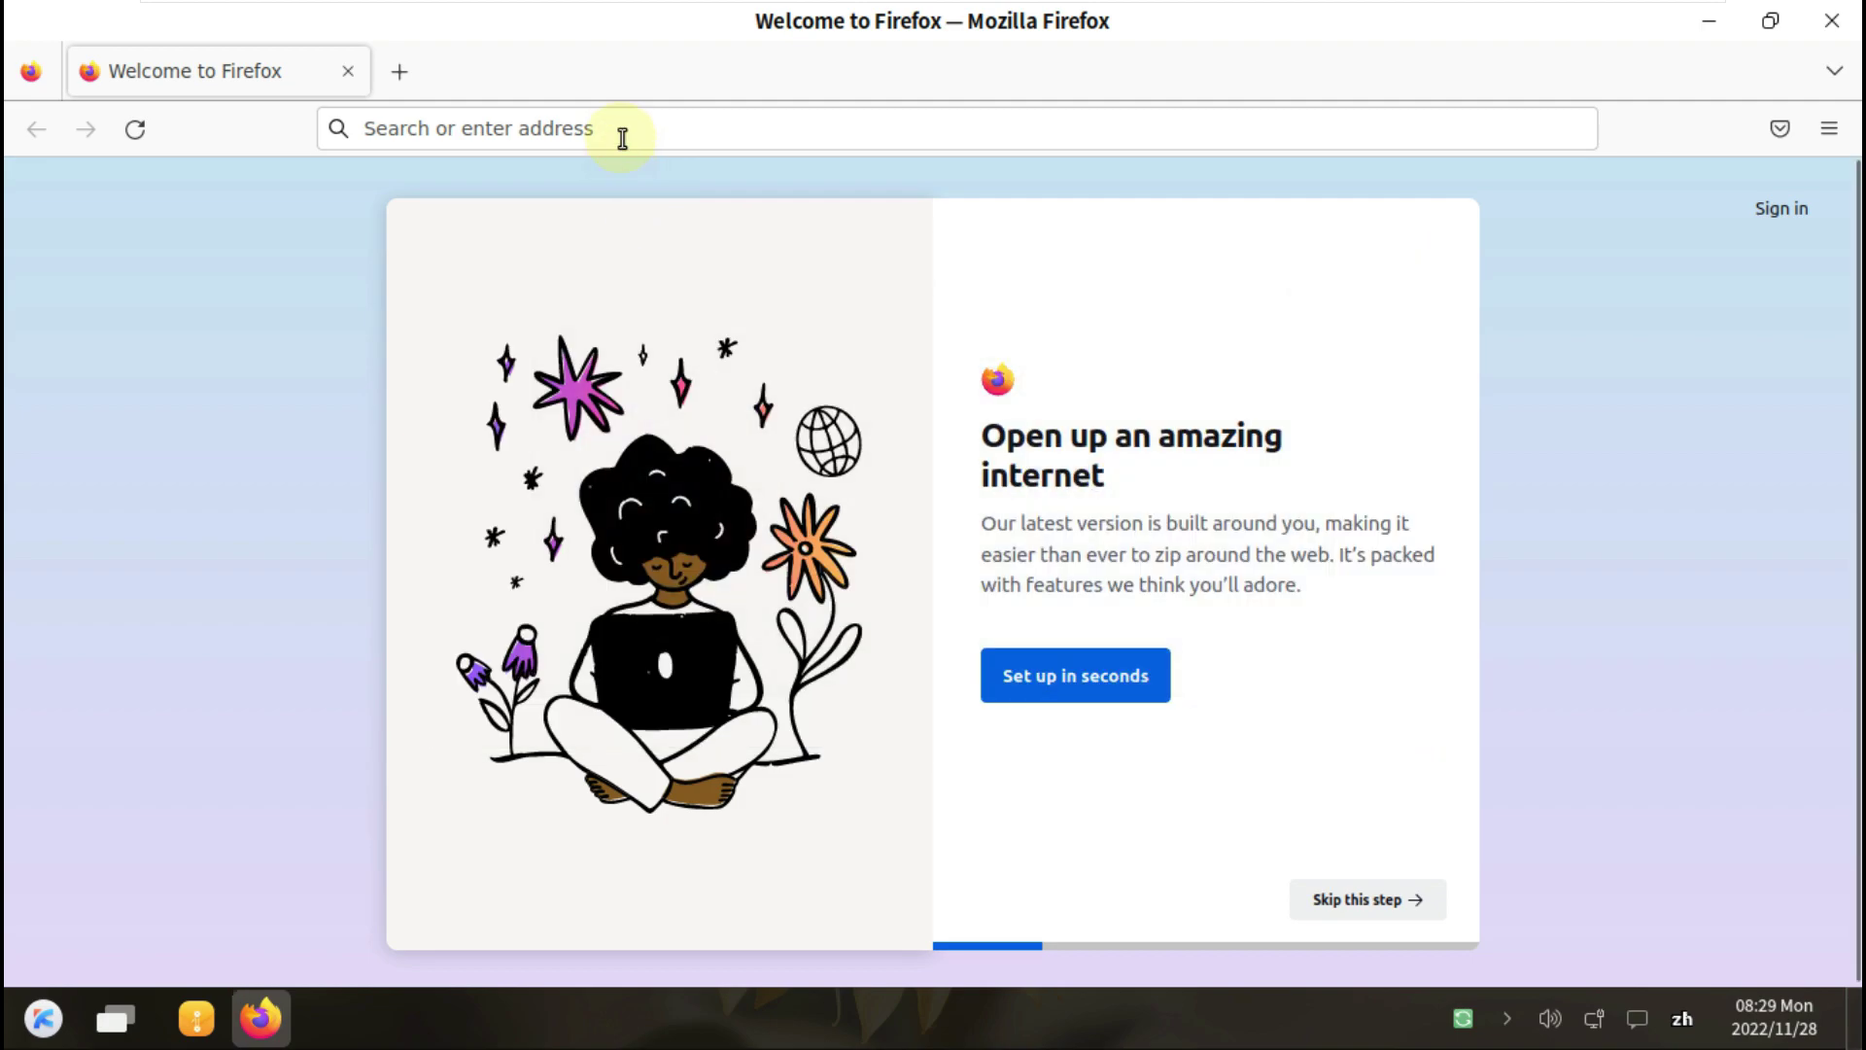
Open youtube.com/asklinux in the current tab.
left_click(622, 138)
type("youtube.com")
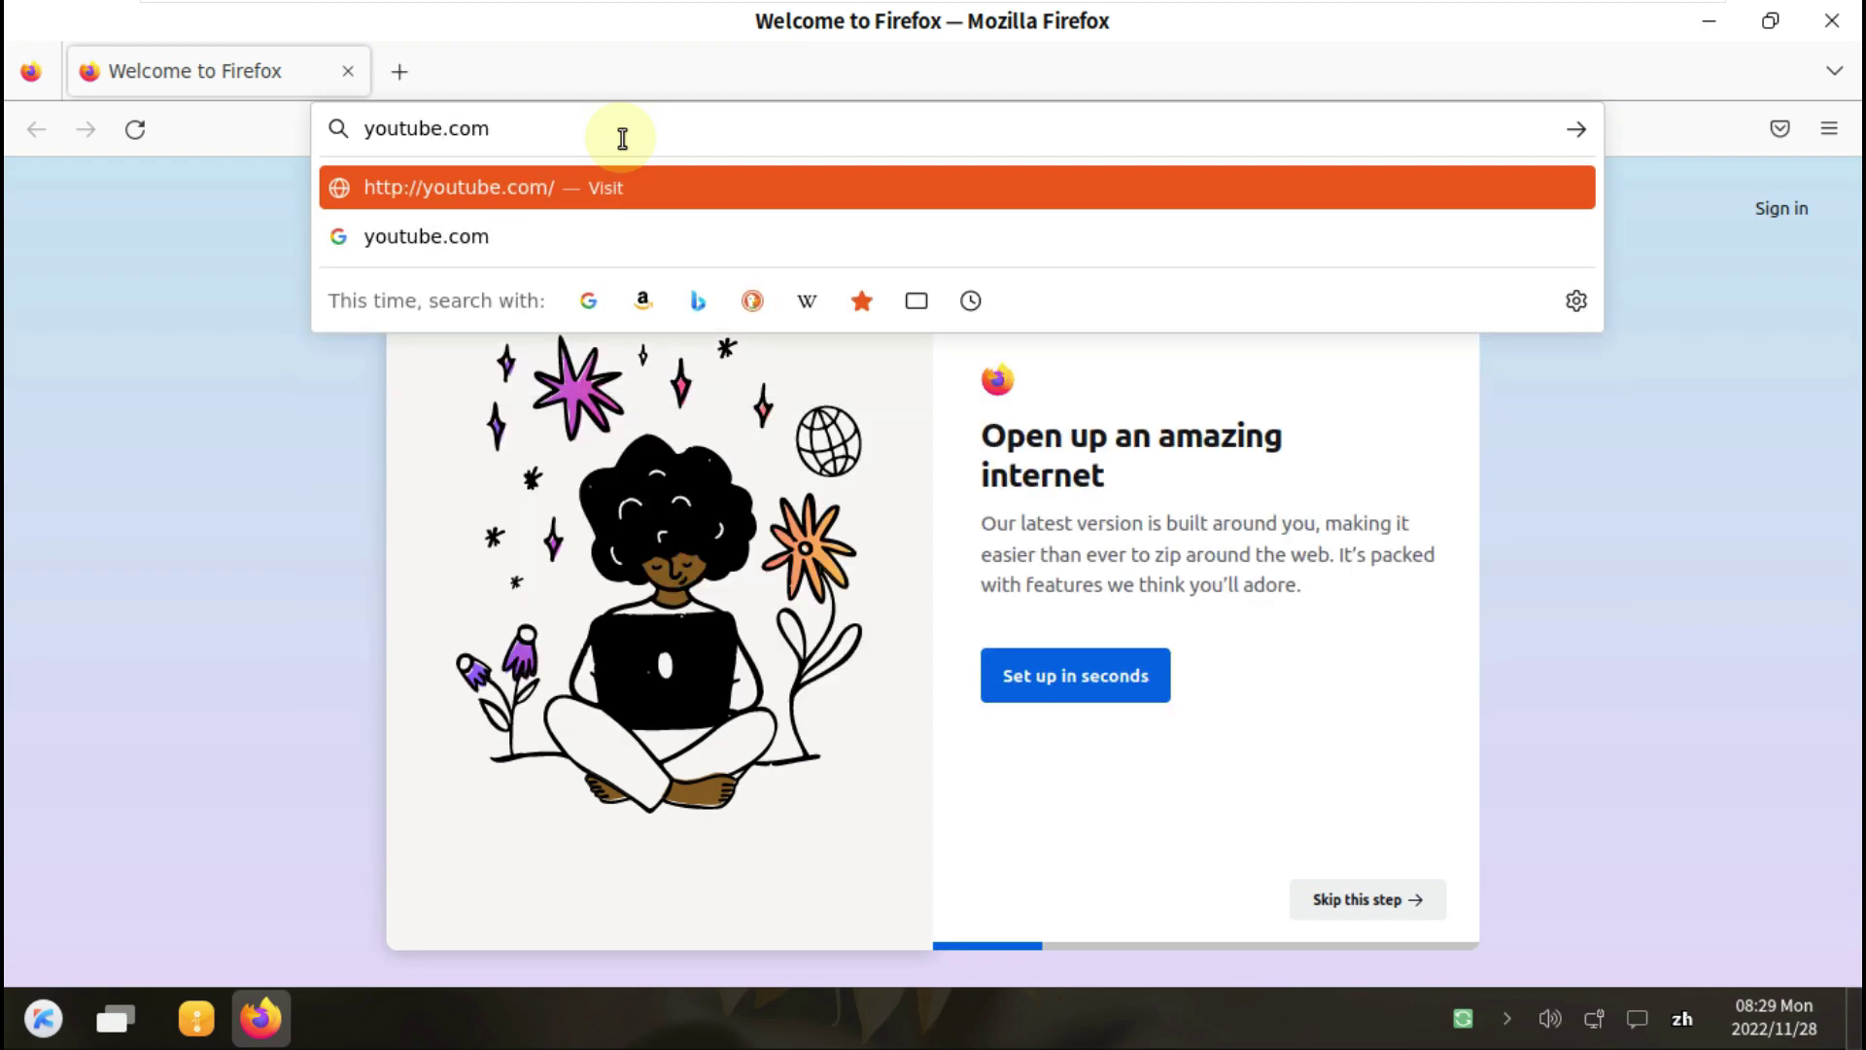
type("/asklinux")
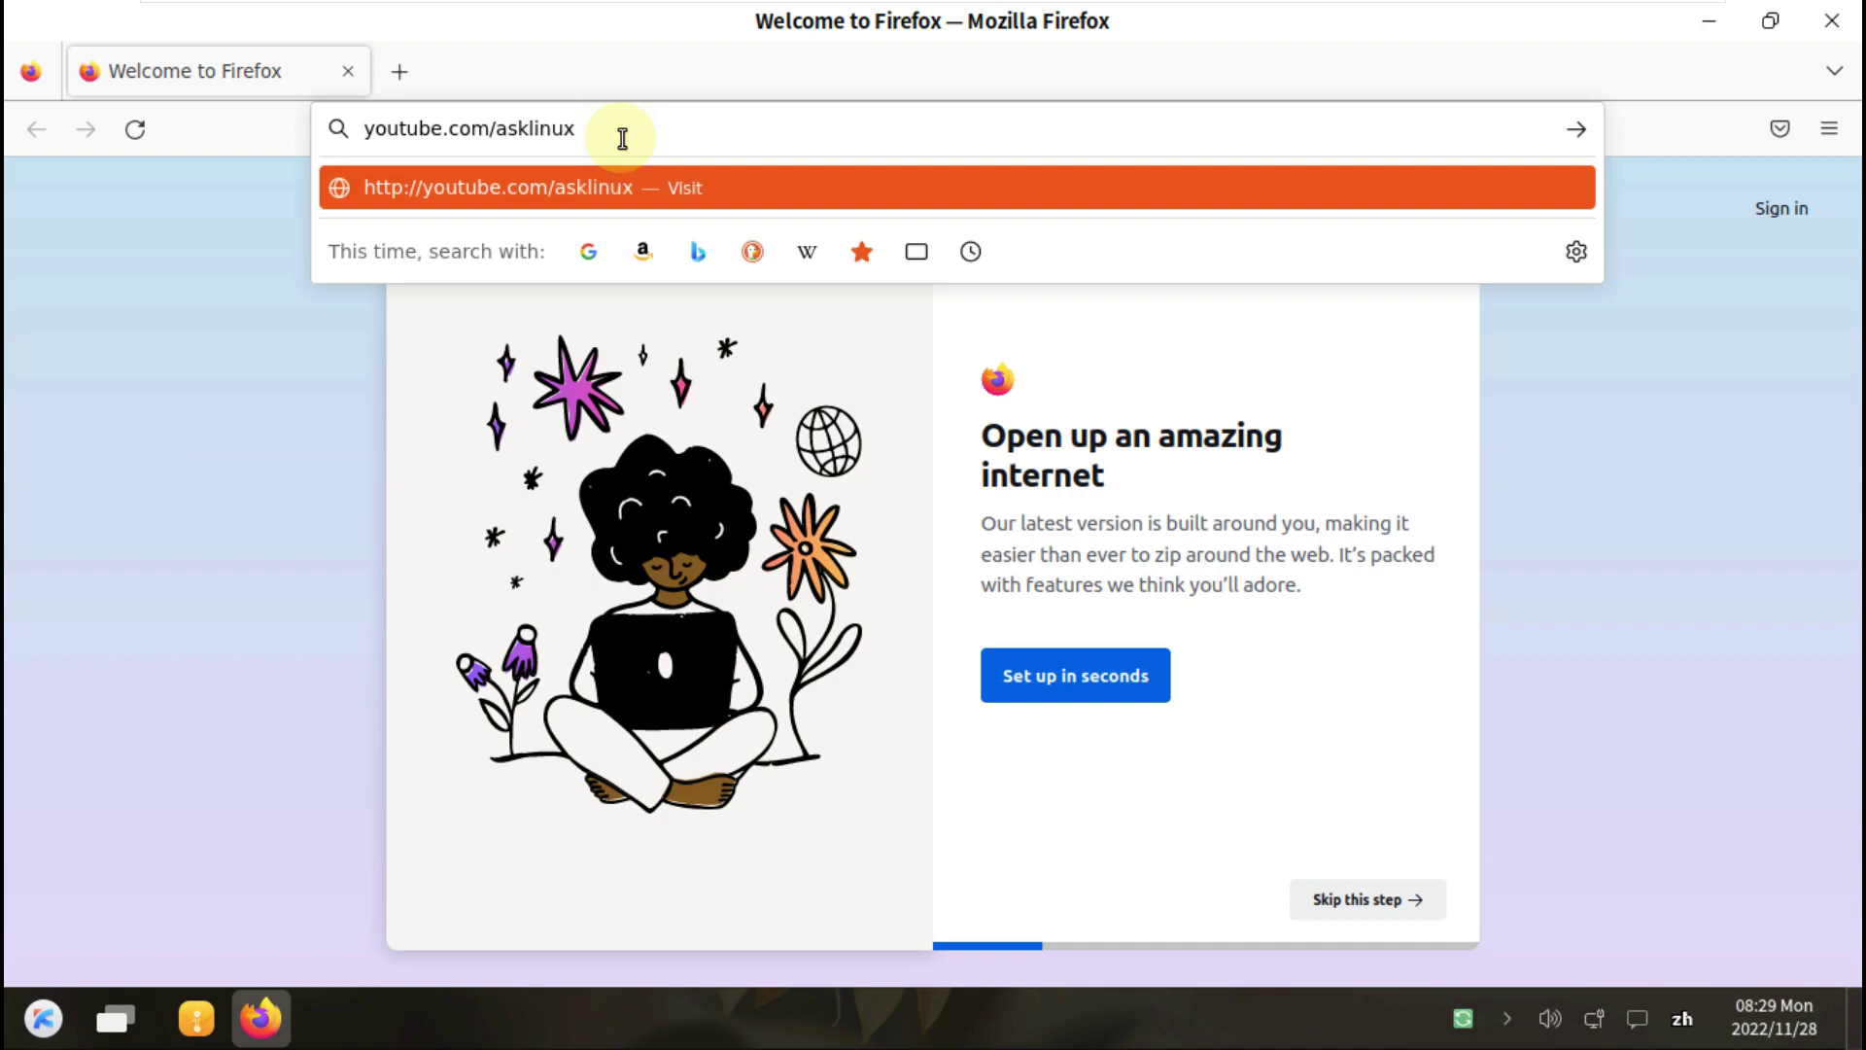
key("Return")
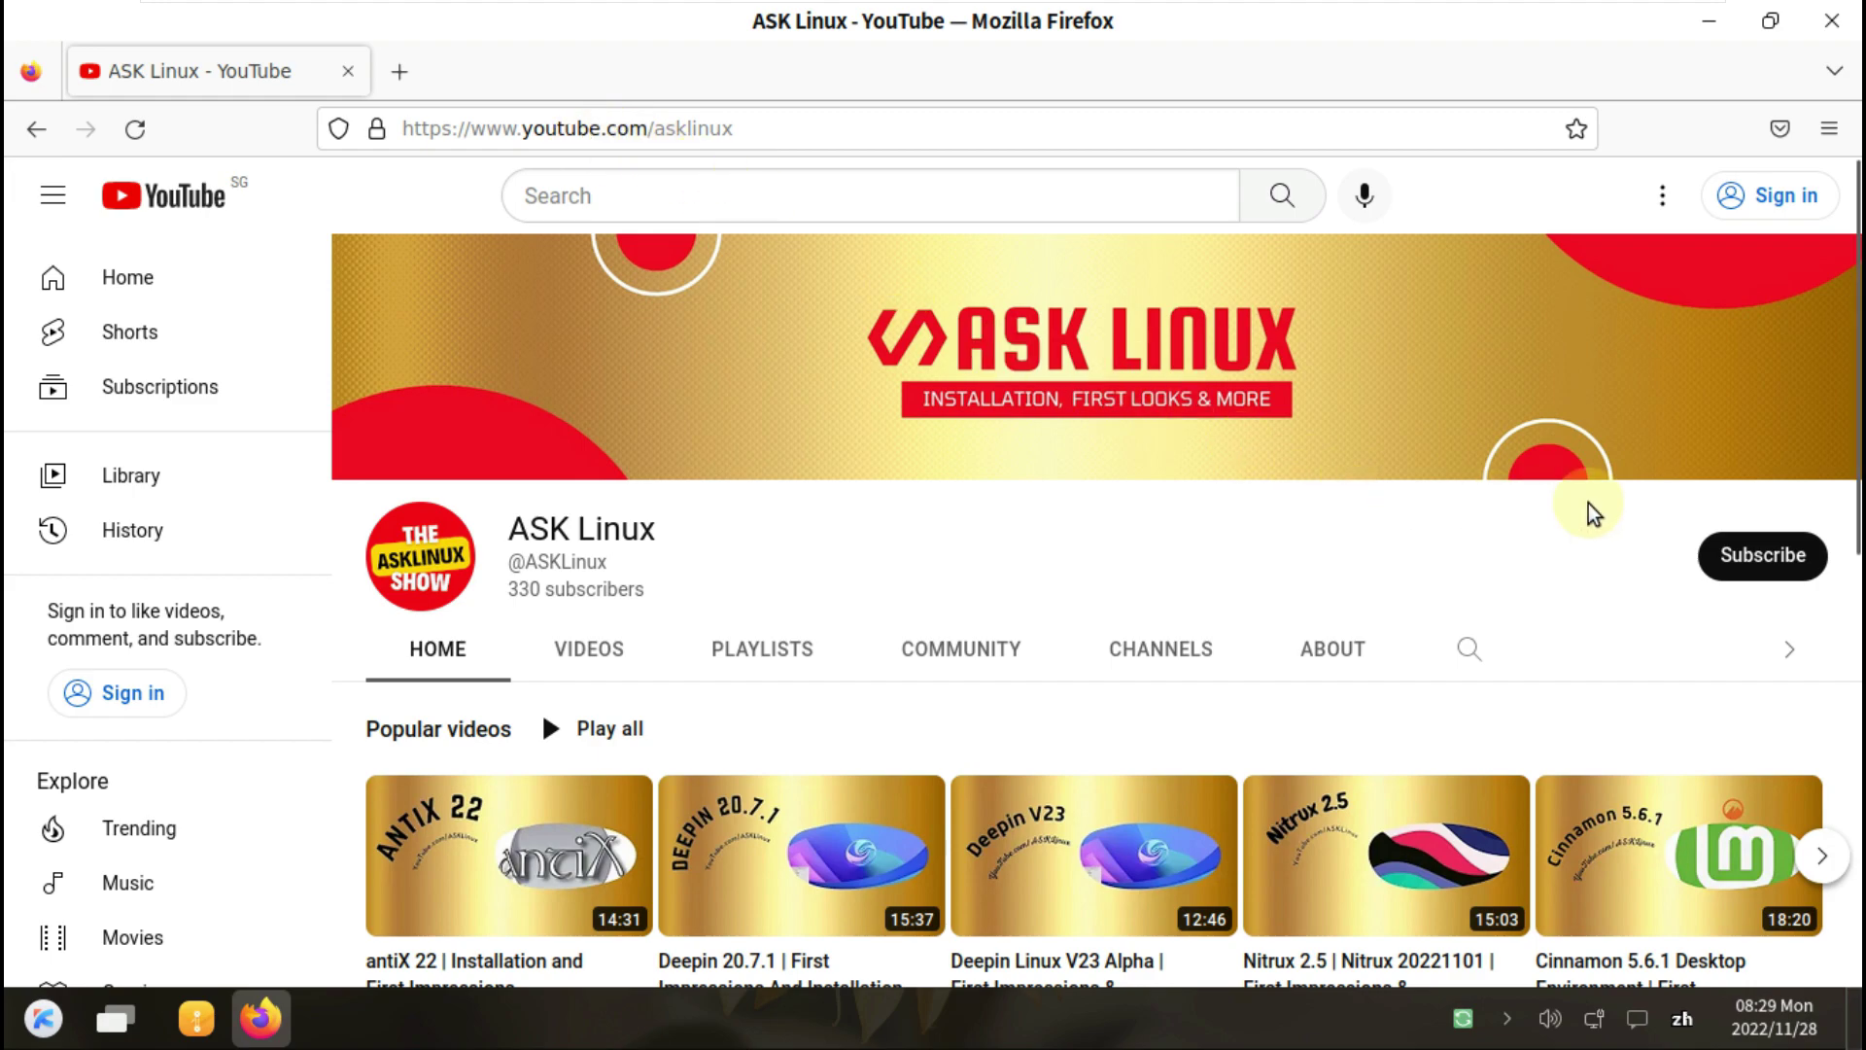
View and dismiss the channel's subscribe prompt, and highlight "Linux News Without Editing AnyThing" in the description on its About page.
left_click(1745, 559)
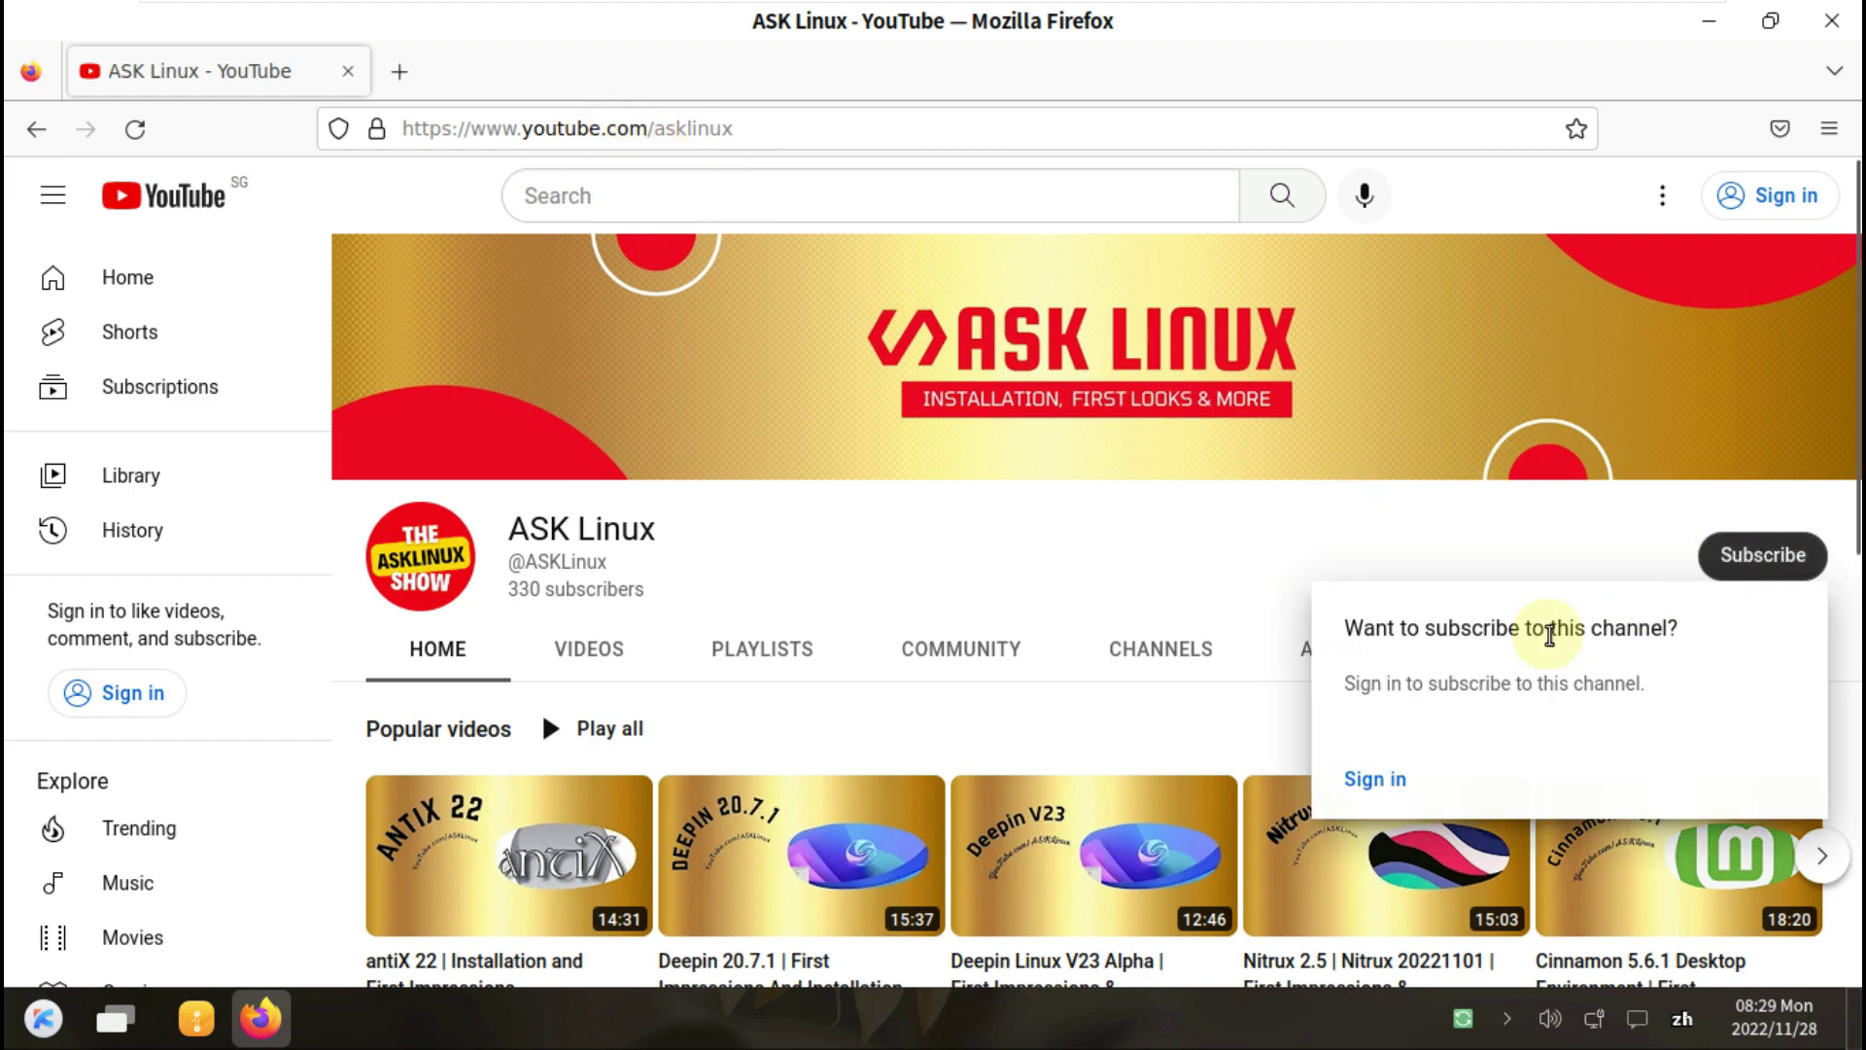
left_click(1161, 535)
left_click(1328, 641)
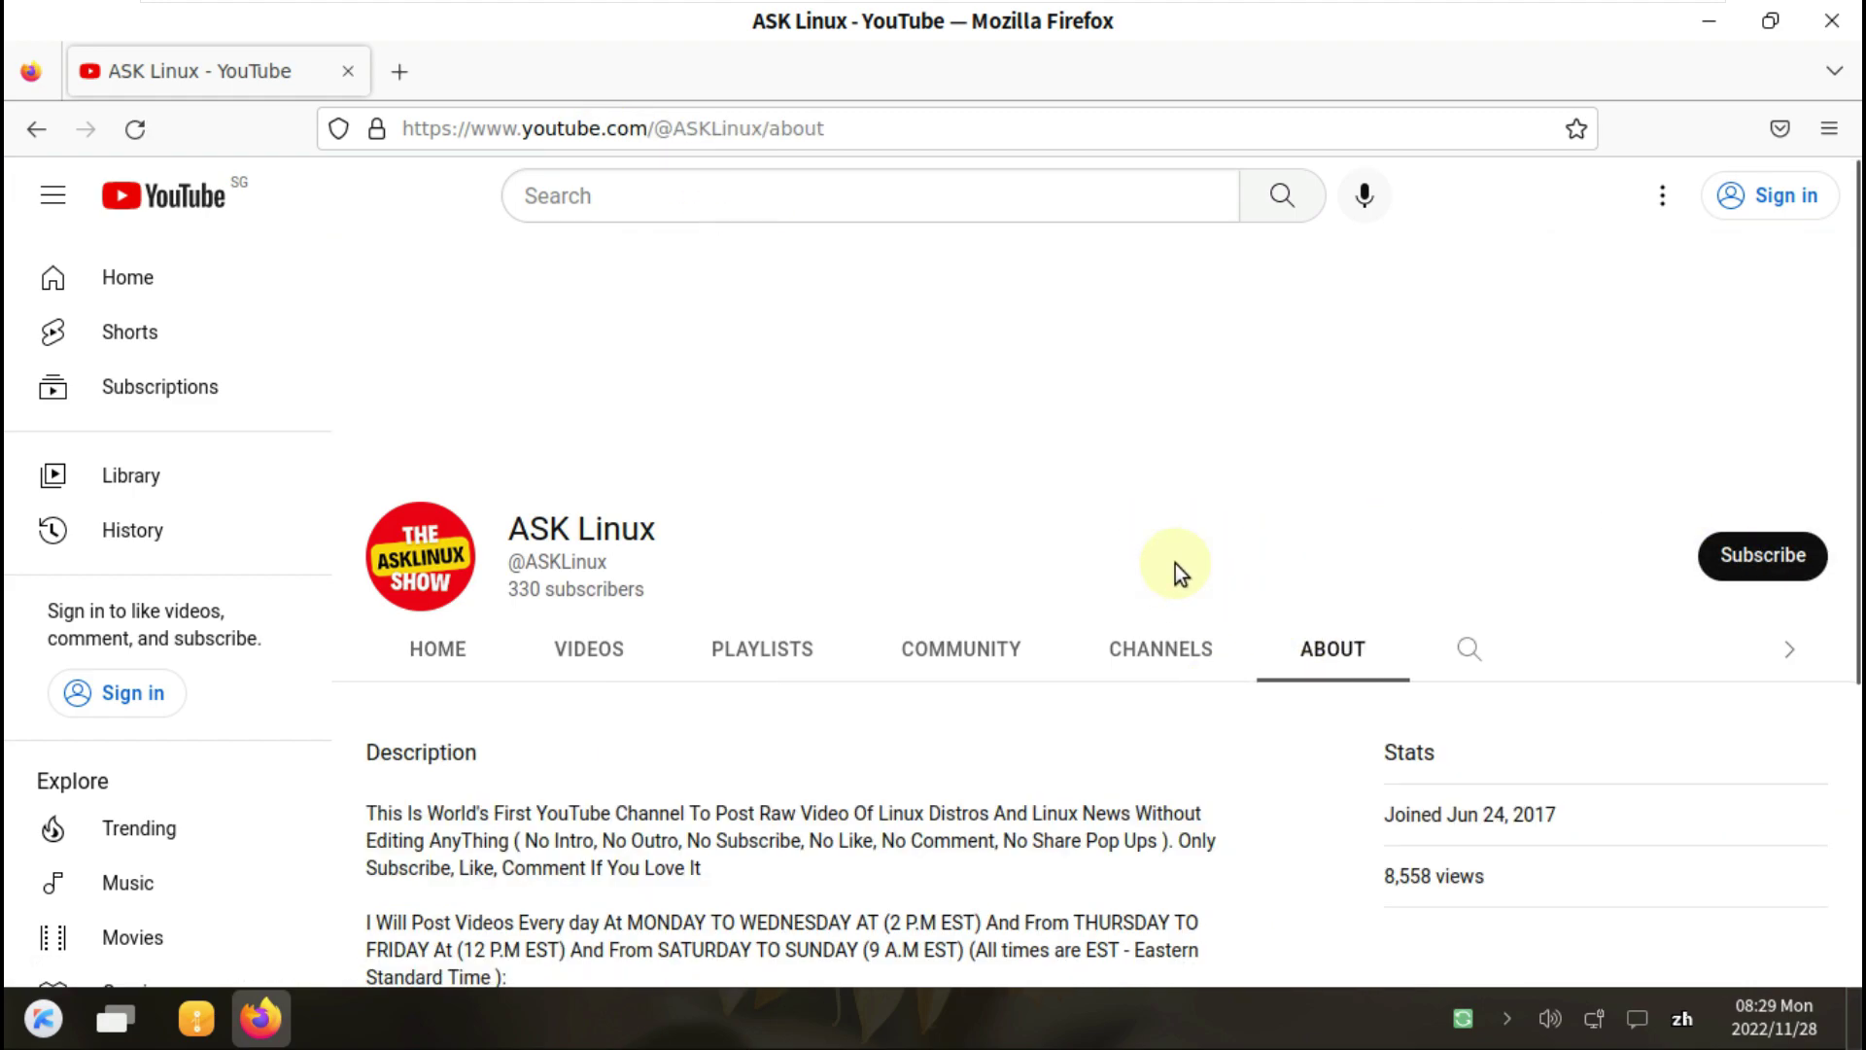
scroll(1171, 564, "down", 2)
scroll(1156, 573, "down", 2)
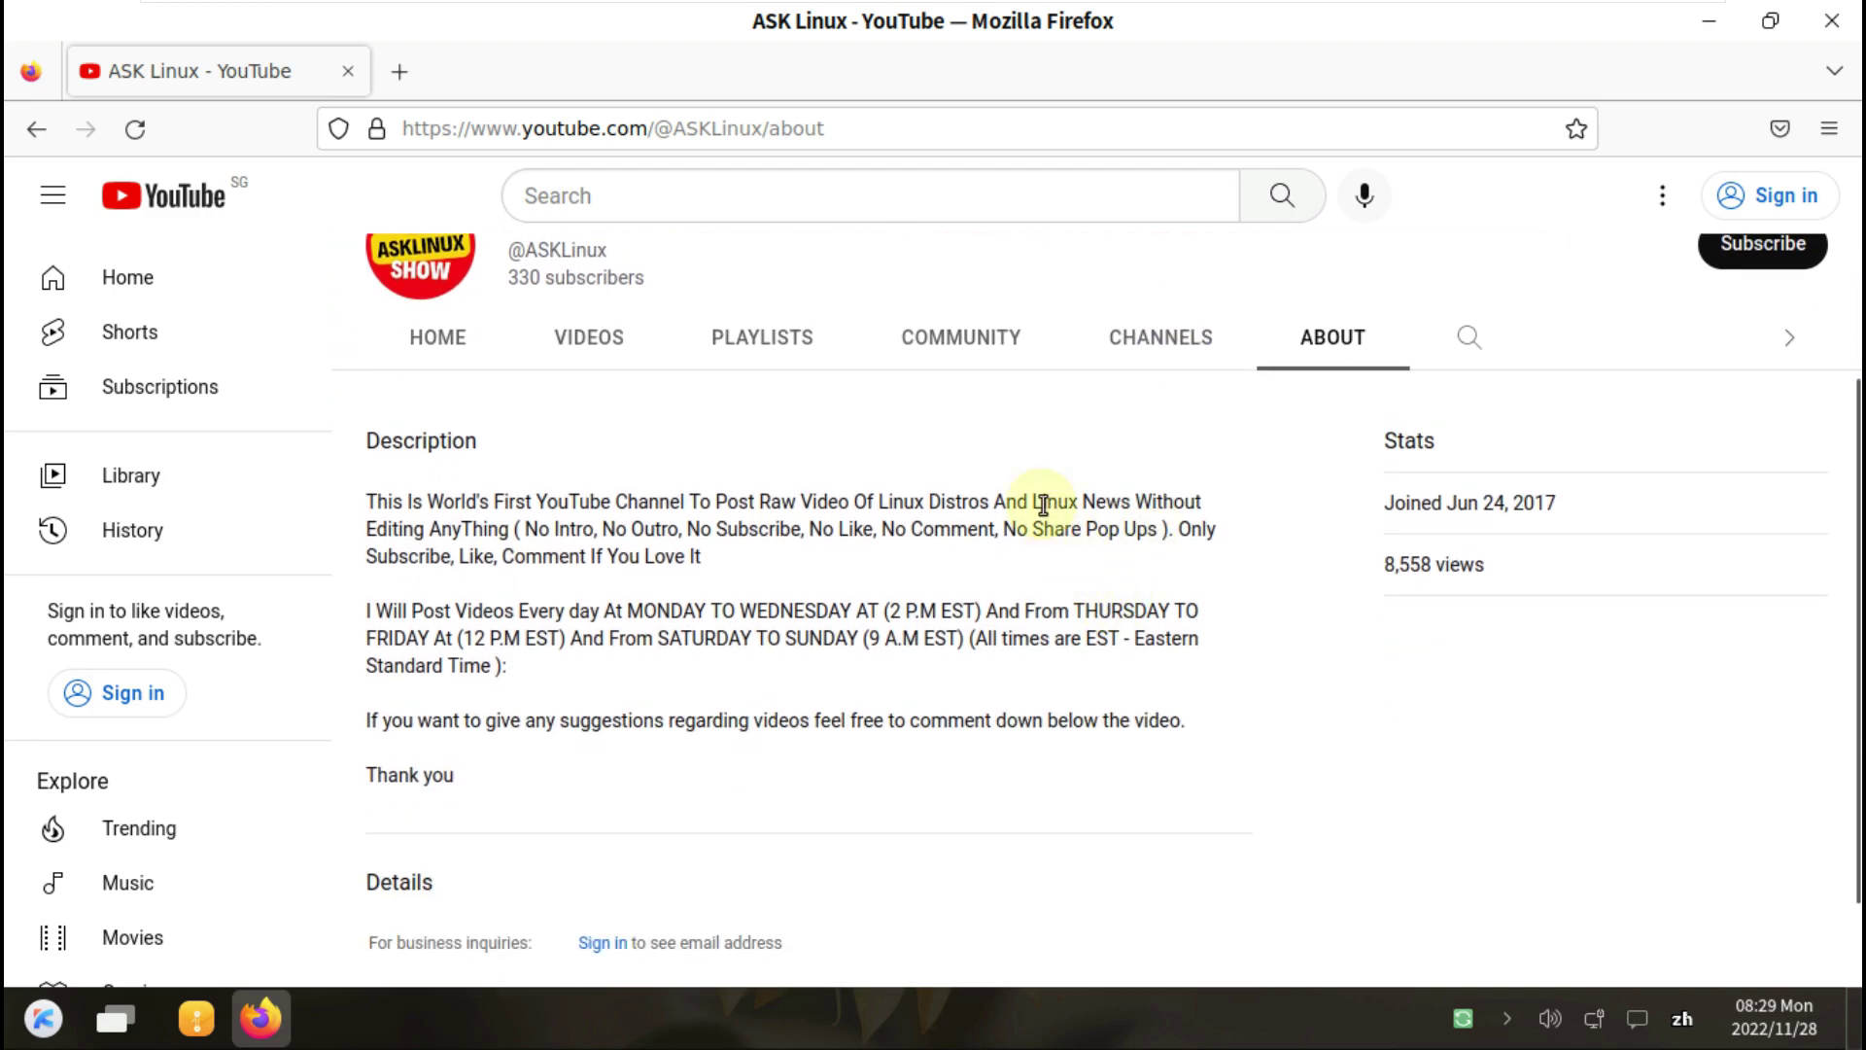
left_click_drag(1032, 500, 512, 529)
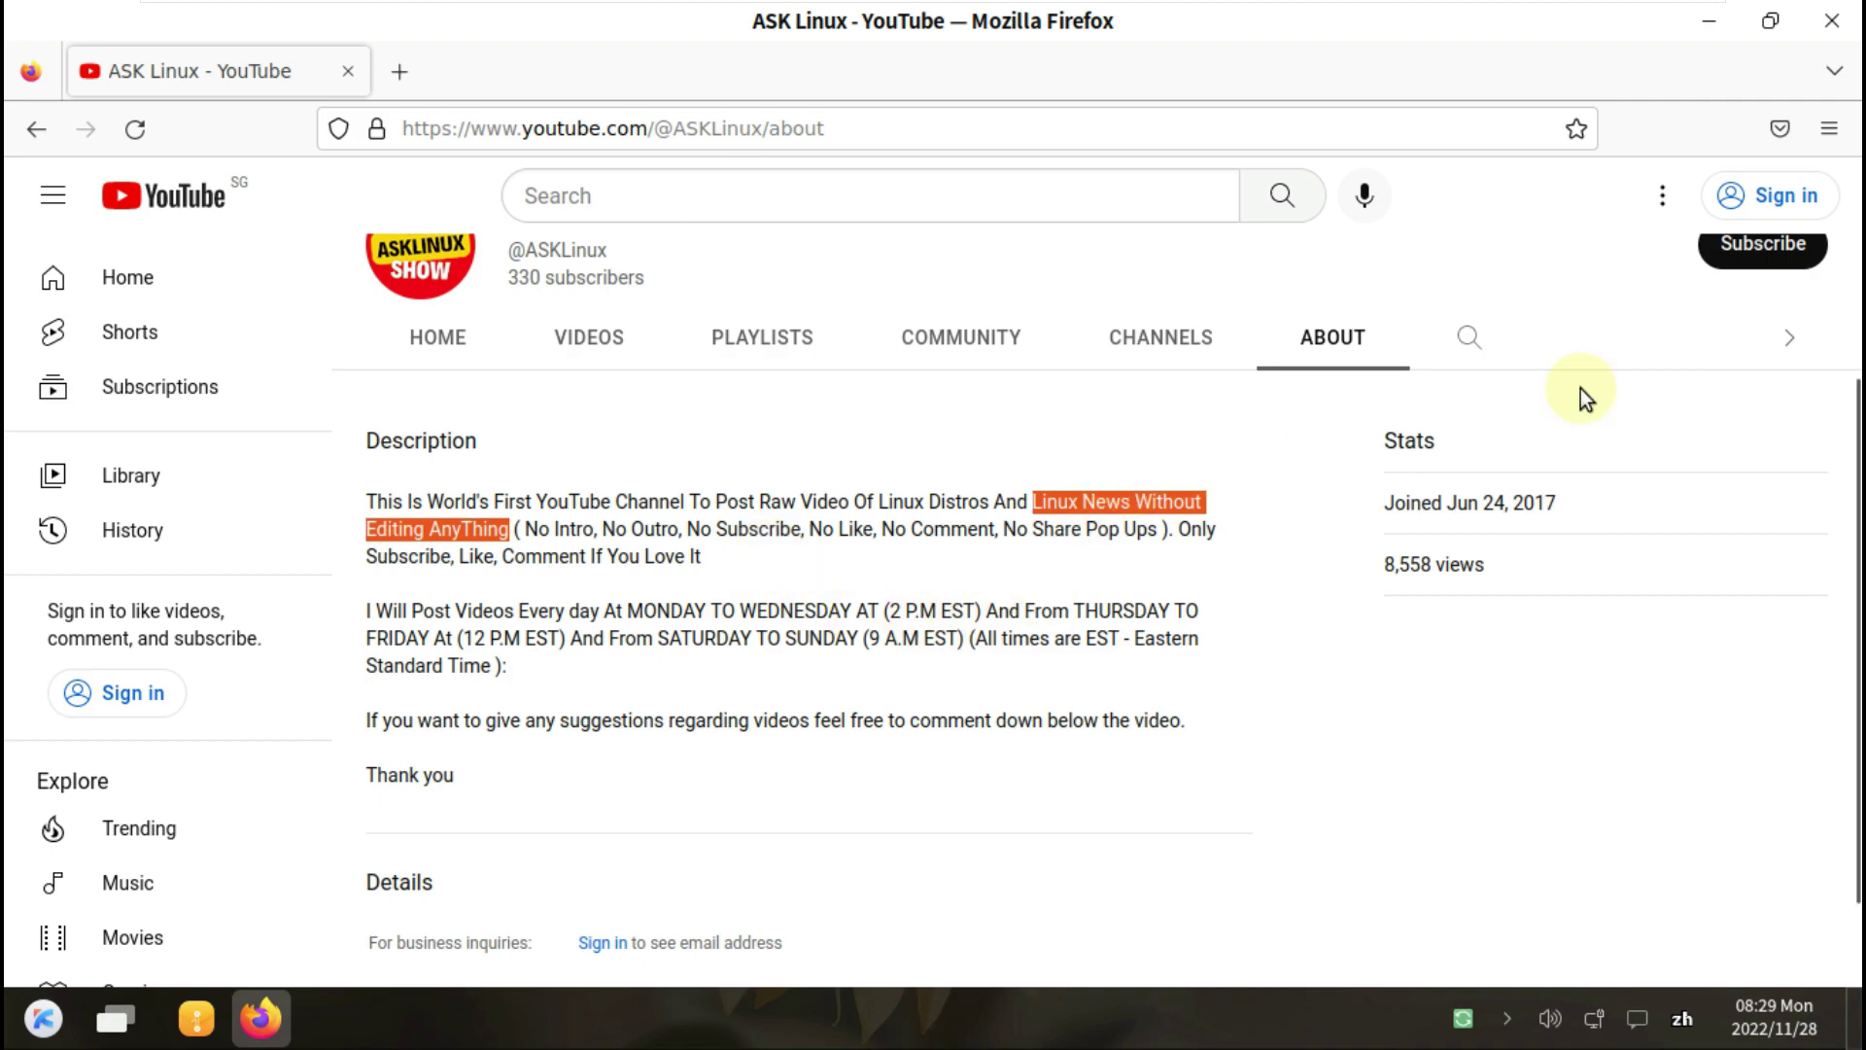
Bring up the channel's subscribe prompt again, try its sign-in link, dismiss the prompt and close Firefox.
scroll(1687, 435, "up", 4)
left_click(1784, 556)
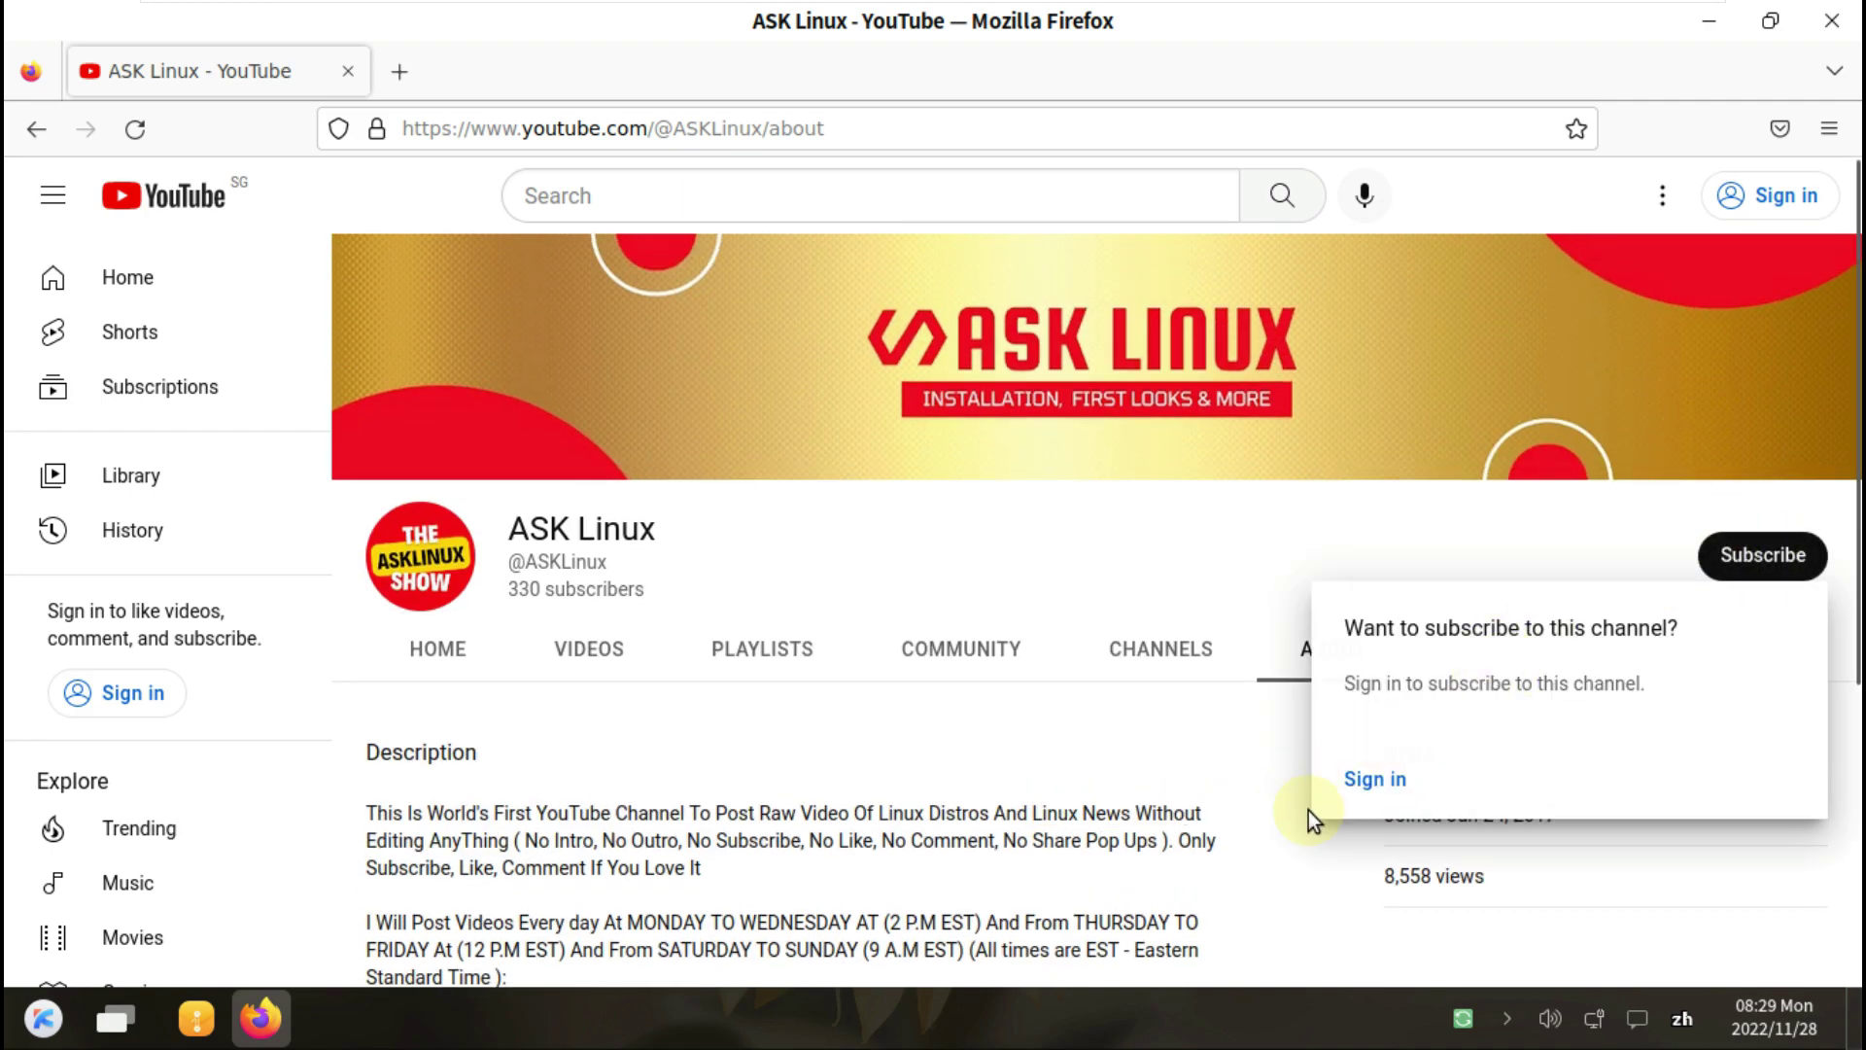
left_click(1380, 776)
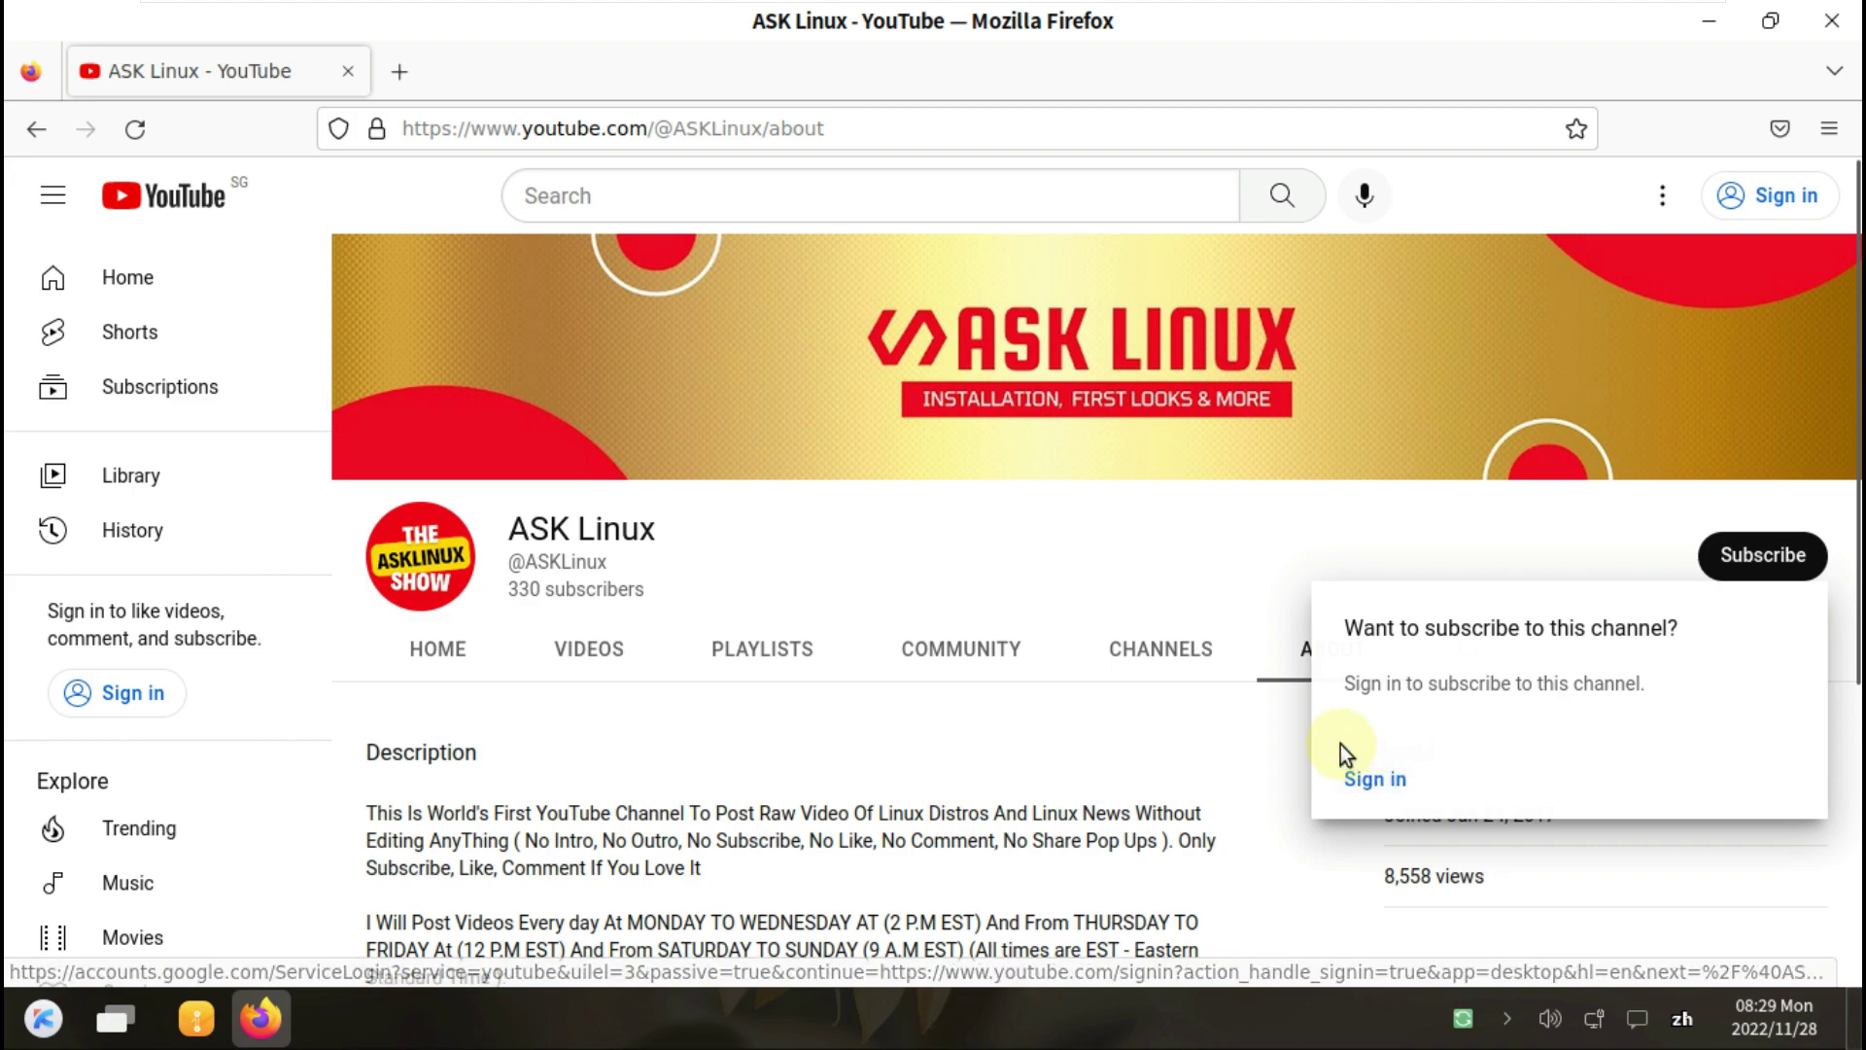
left_click(933, 510)
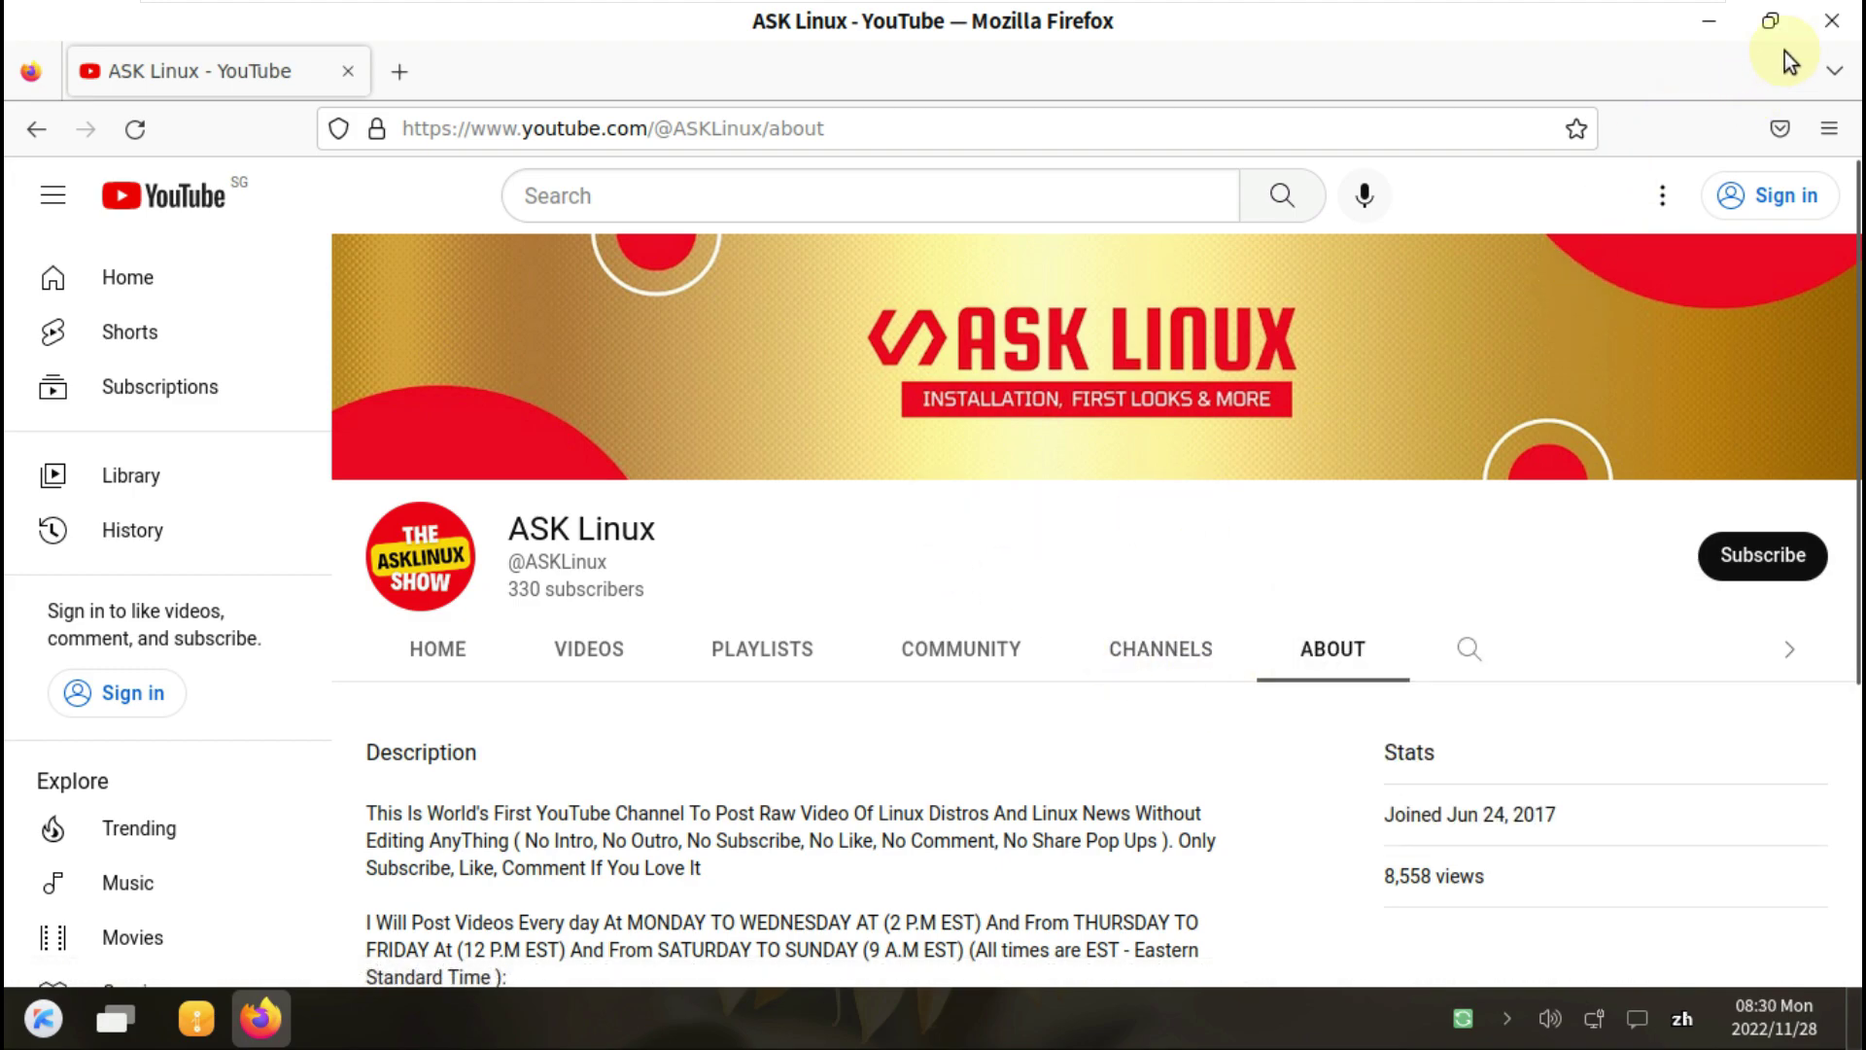
left_click(1816, 27)
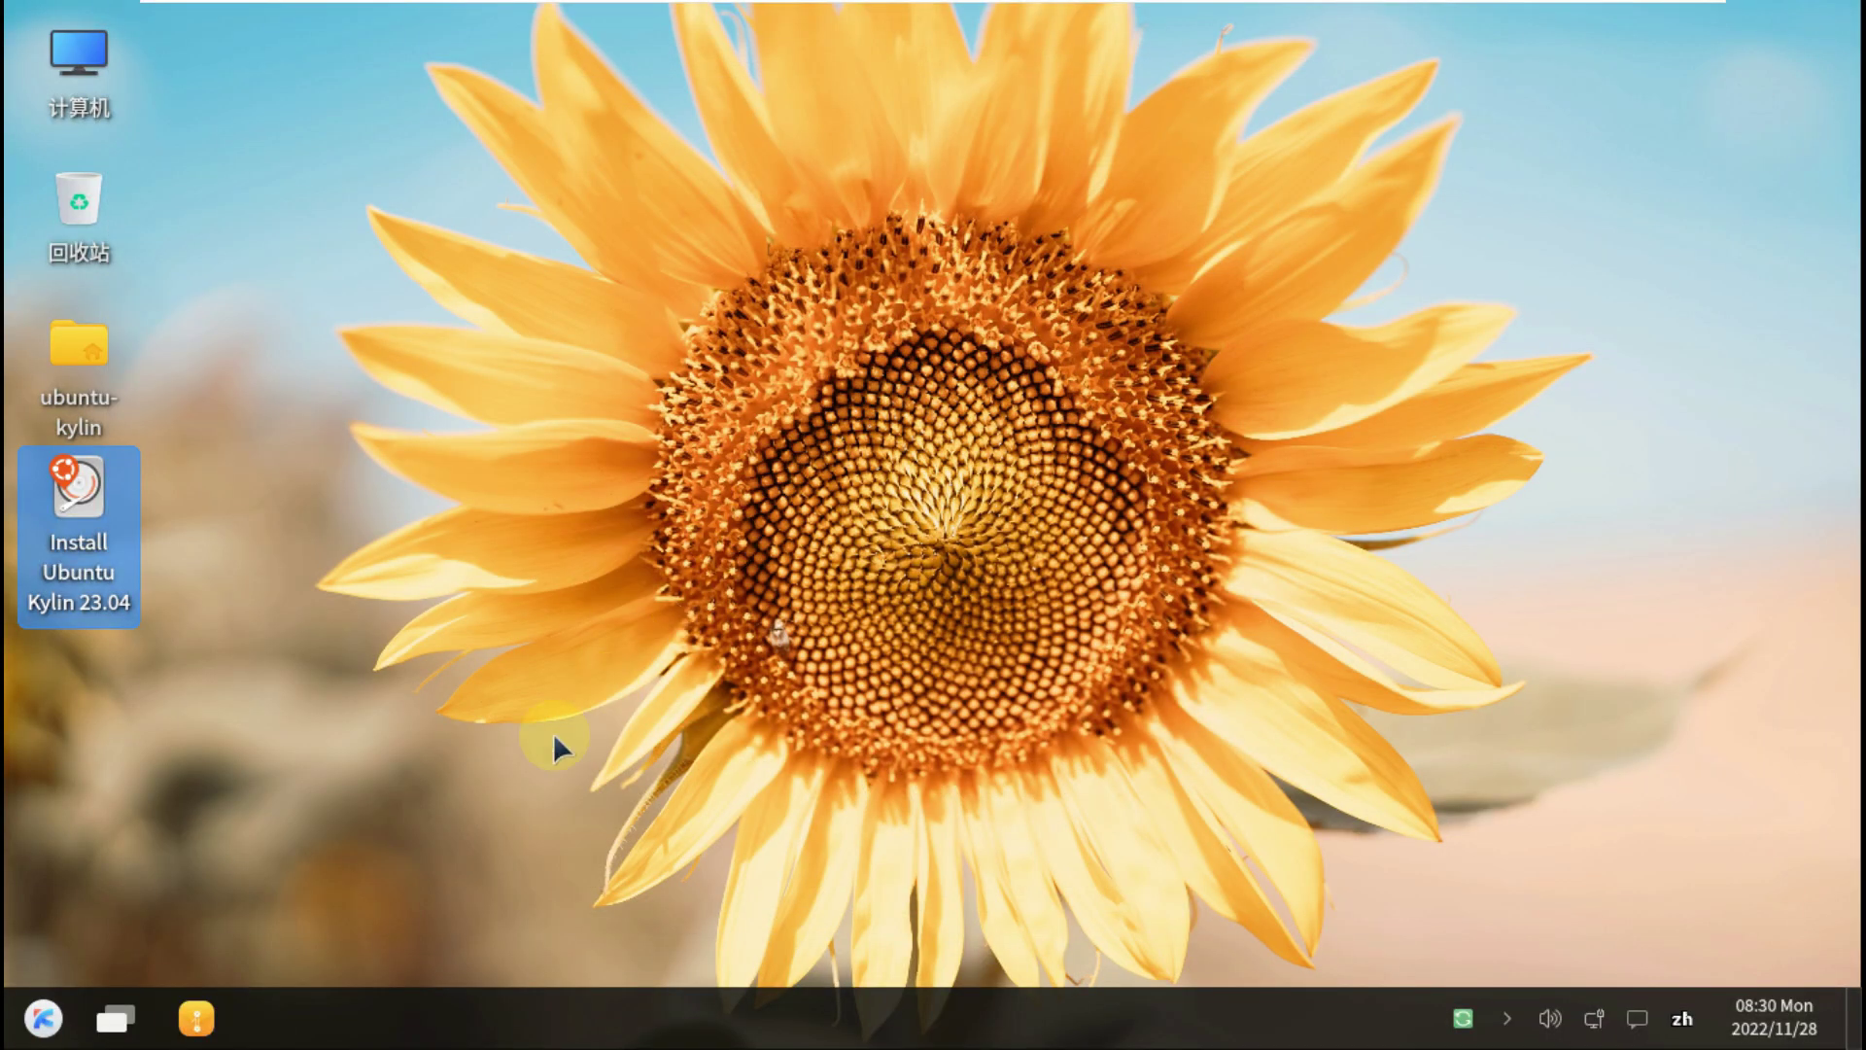
Launch the Kylin software store from the list of all applications and decline the software source update.
left_click(44, 1018)
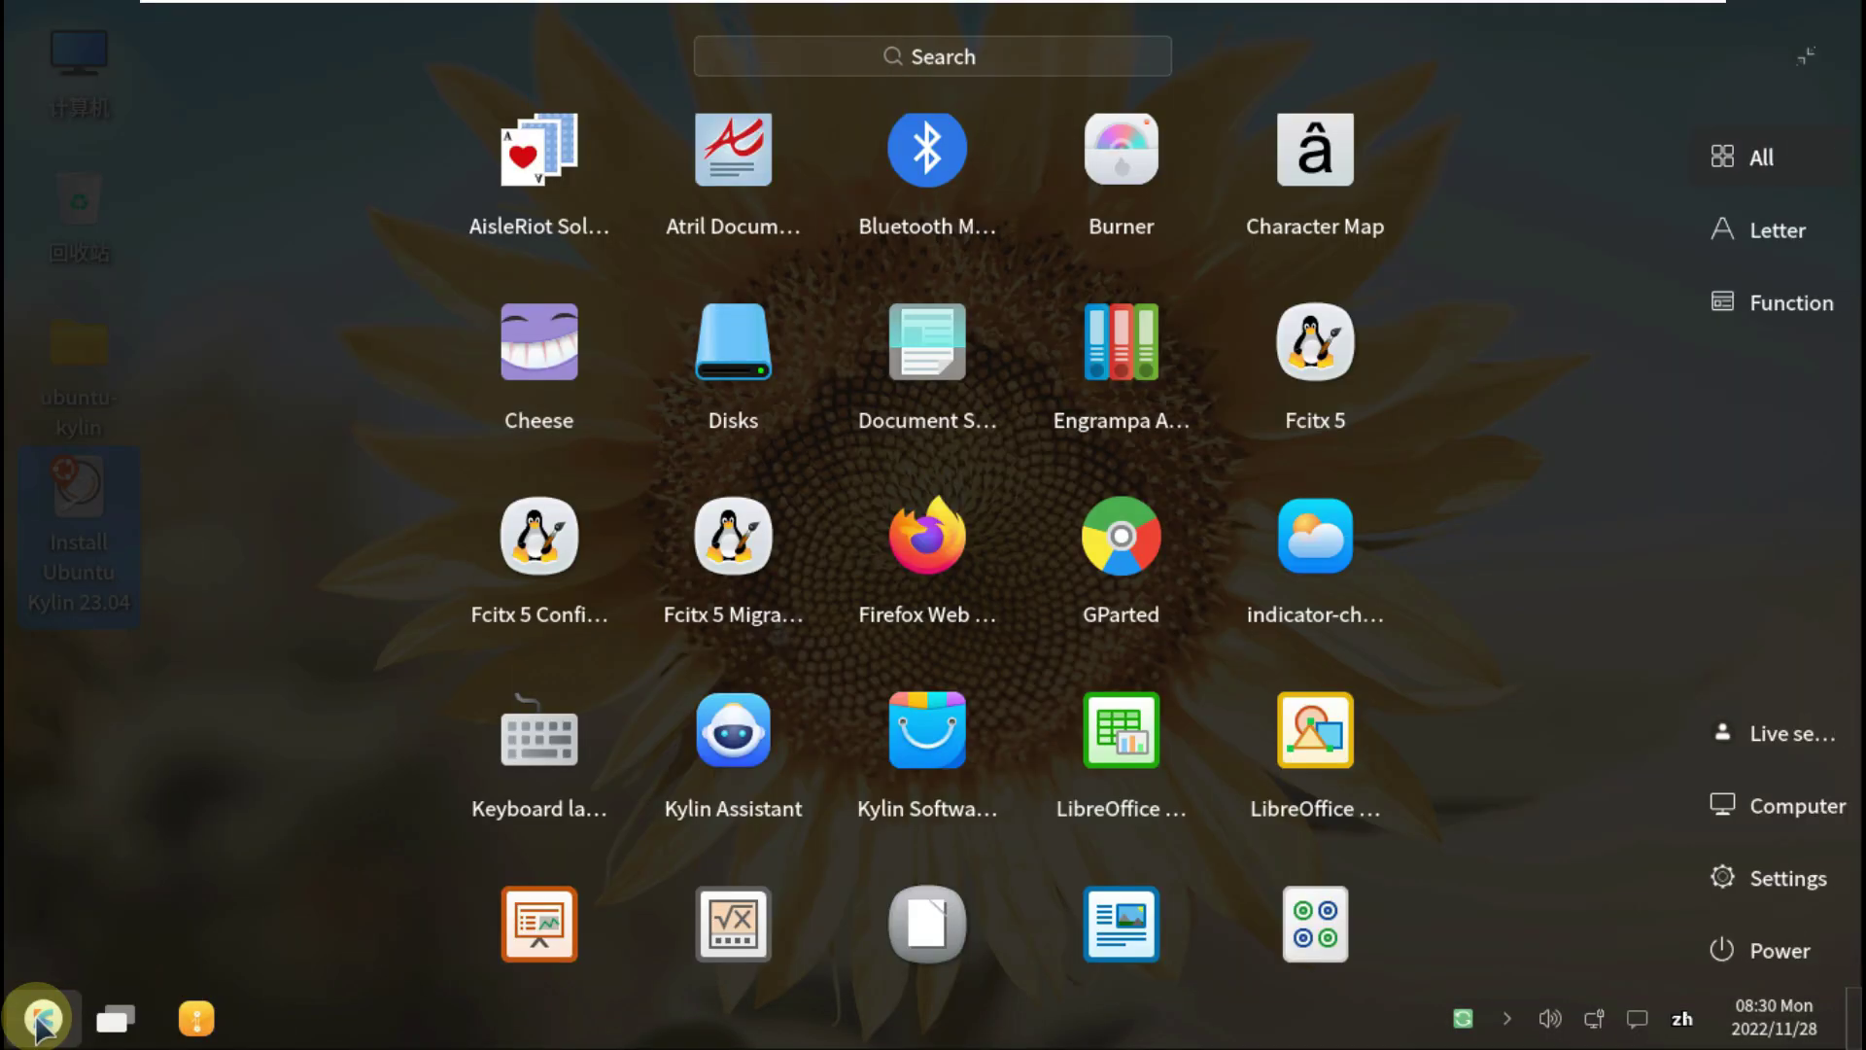
scroll(972, 369, "down", 5)
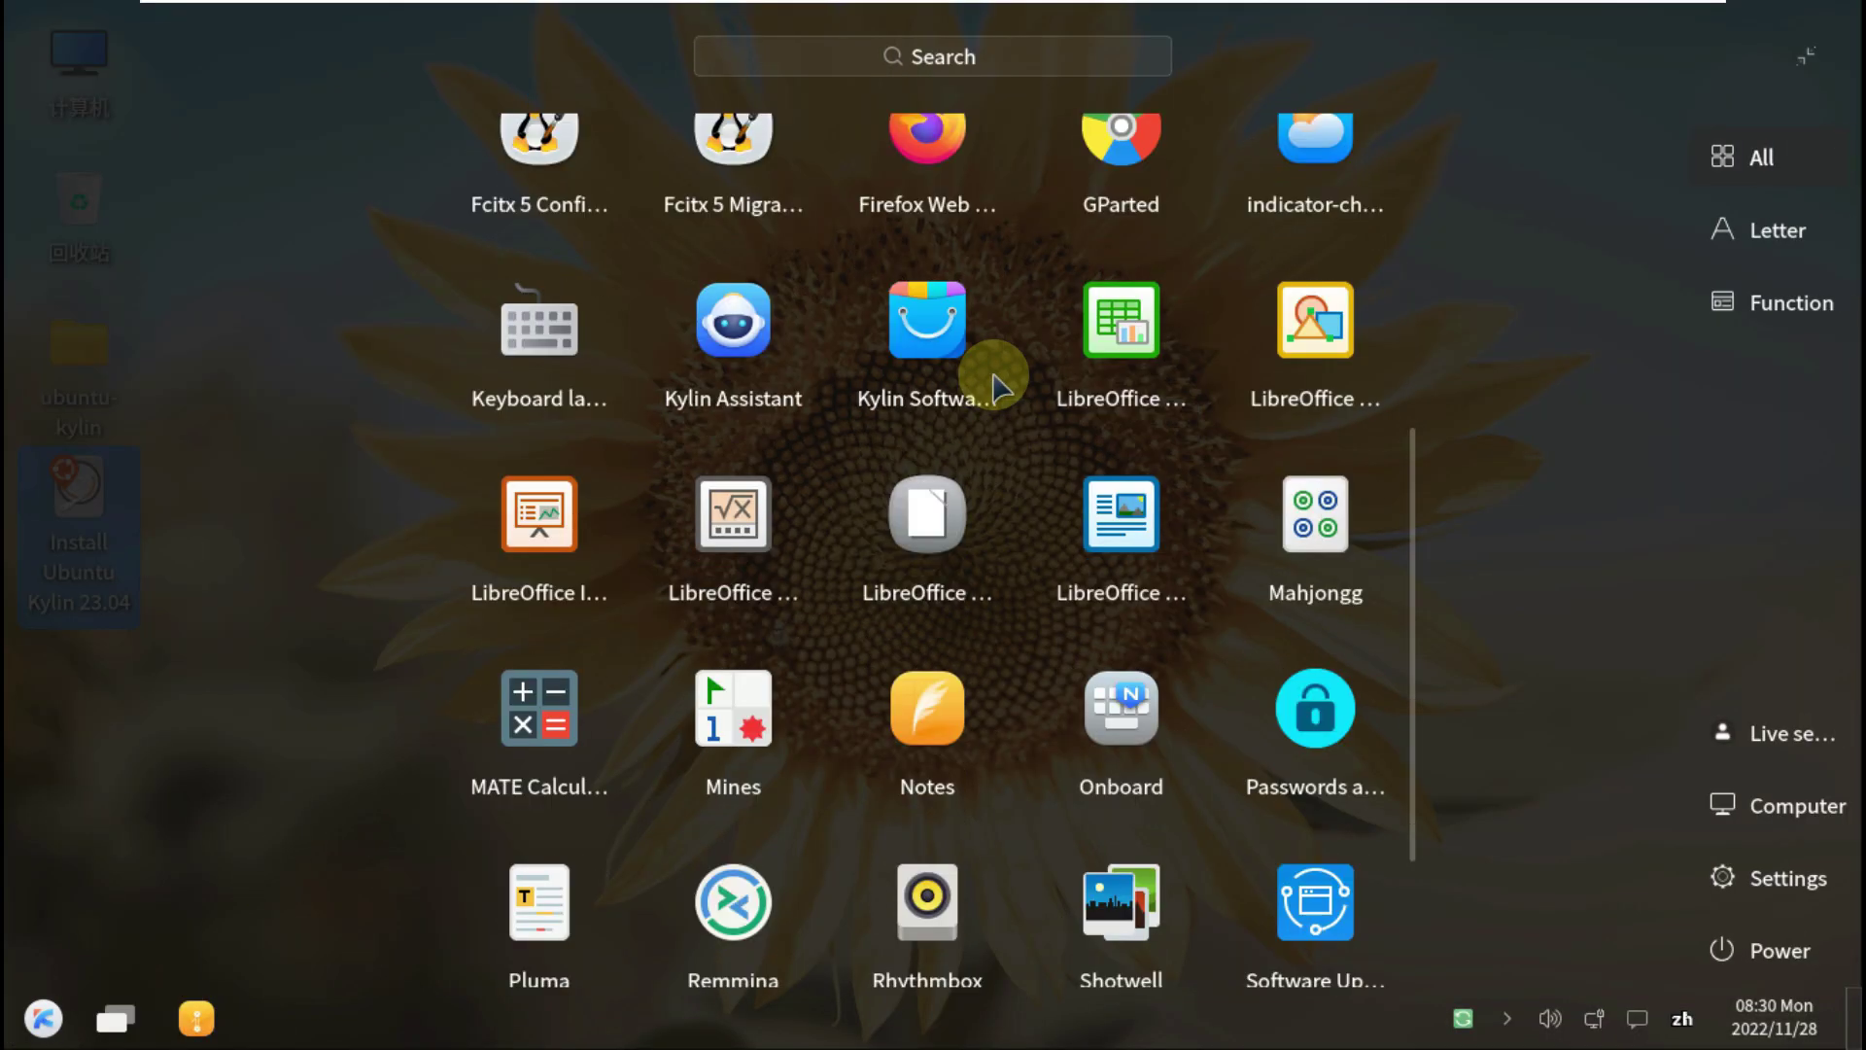
left_click(942, 355)
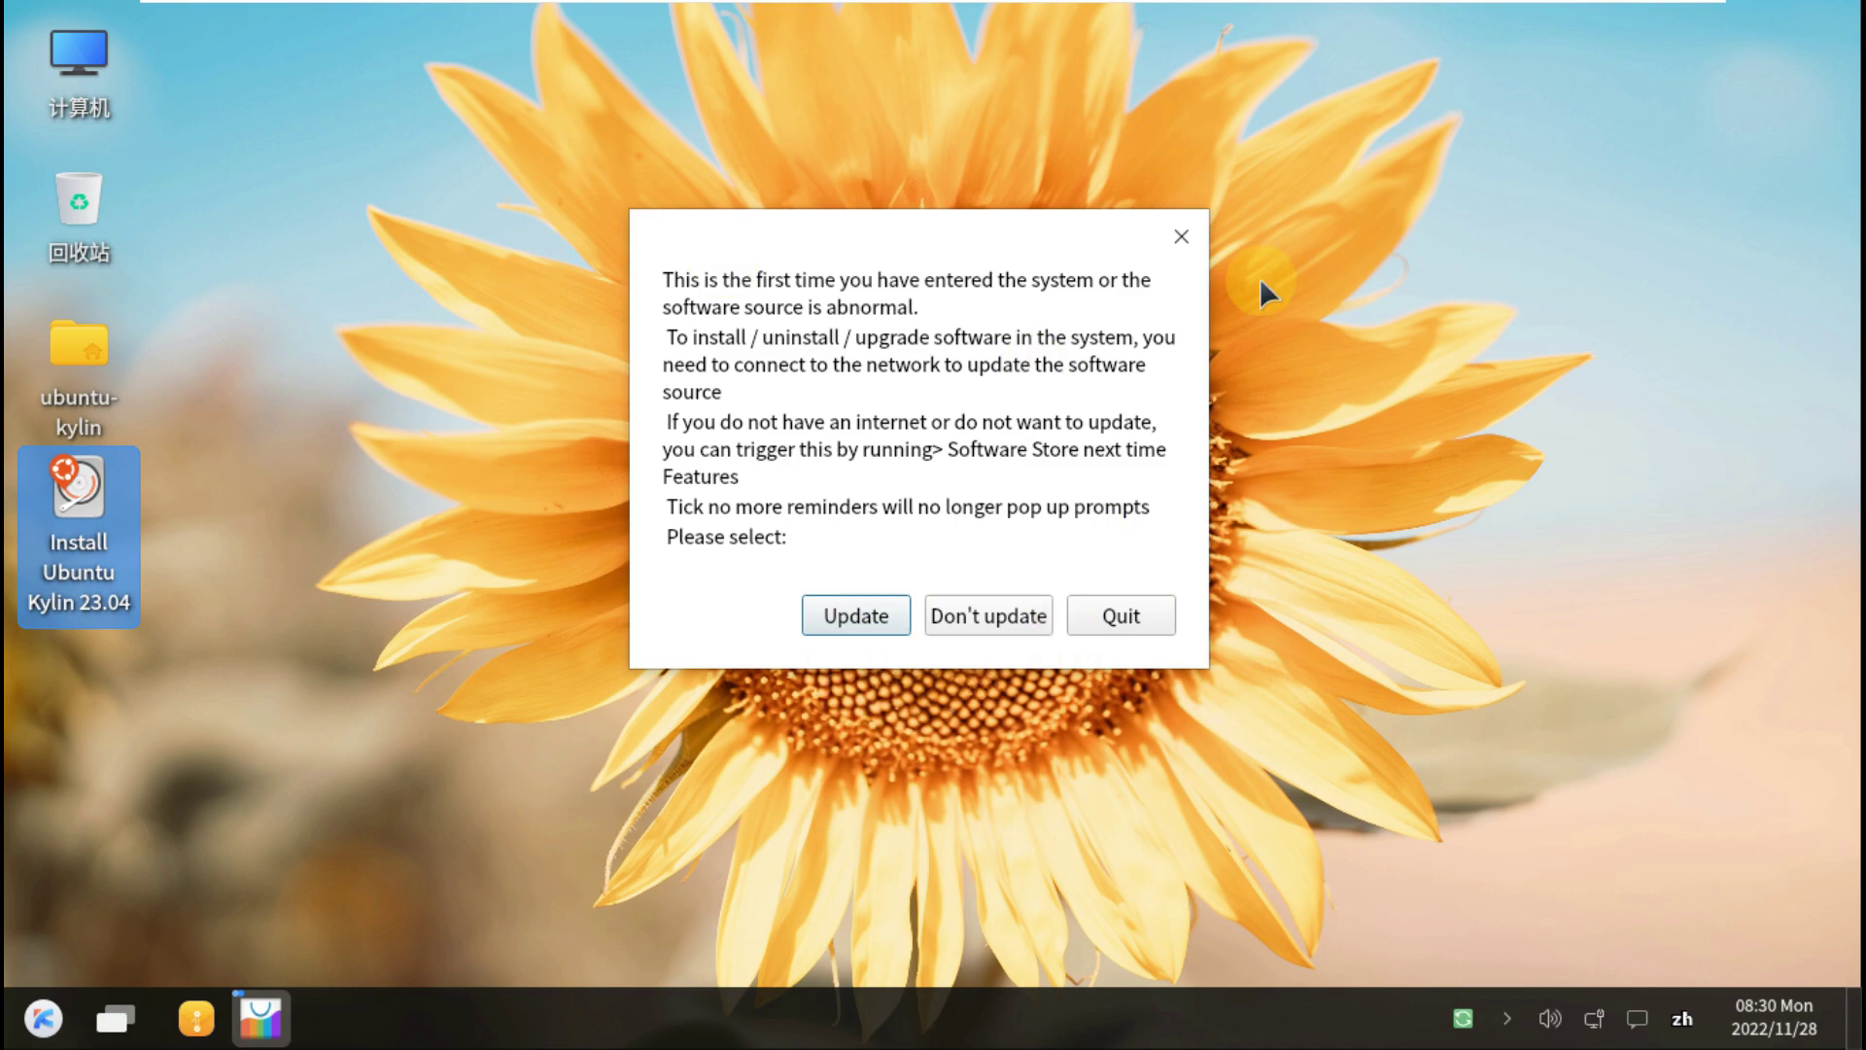
left_click(983, 605)
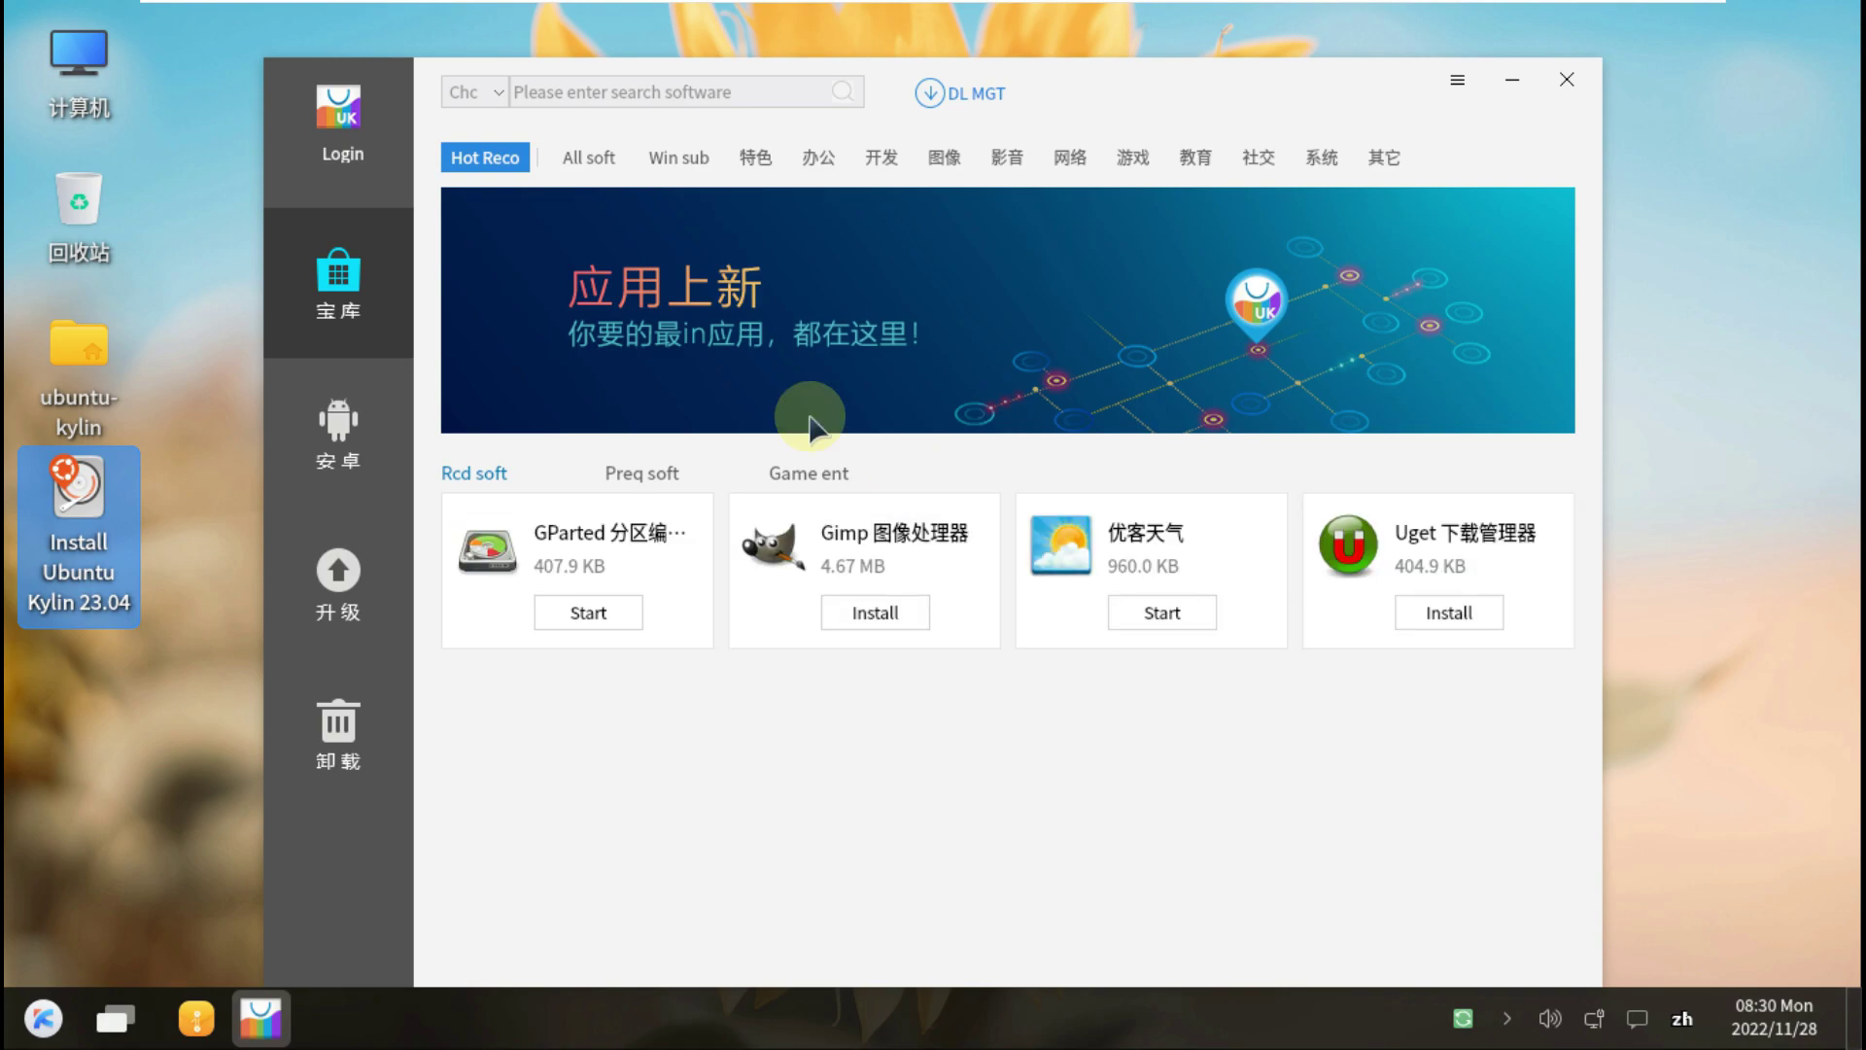
View the password reset page in the software store's settings and close the settings window.
left_click(1458, 79)
left_click(608, 307)
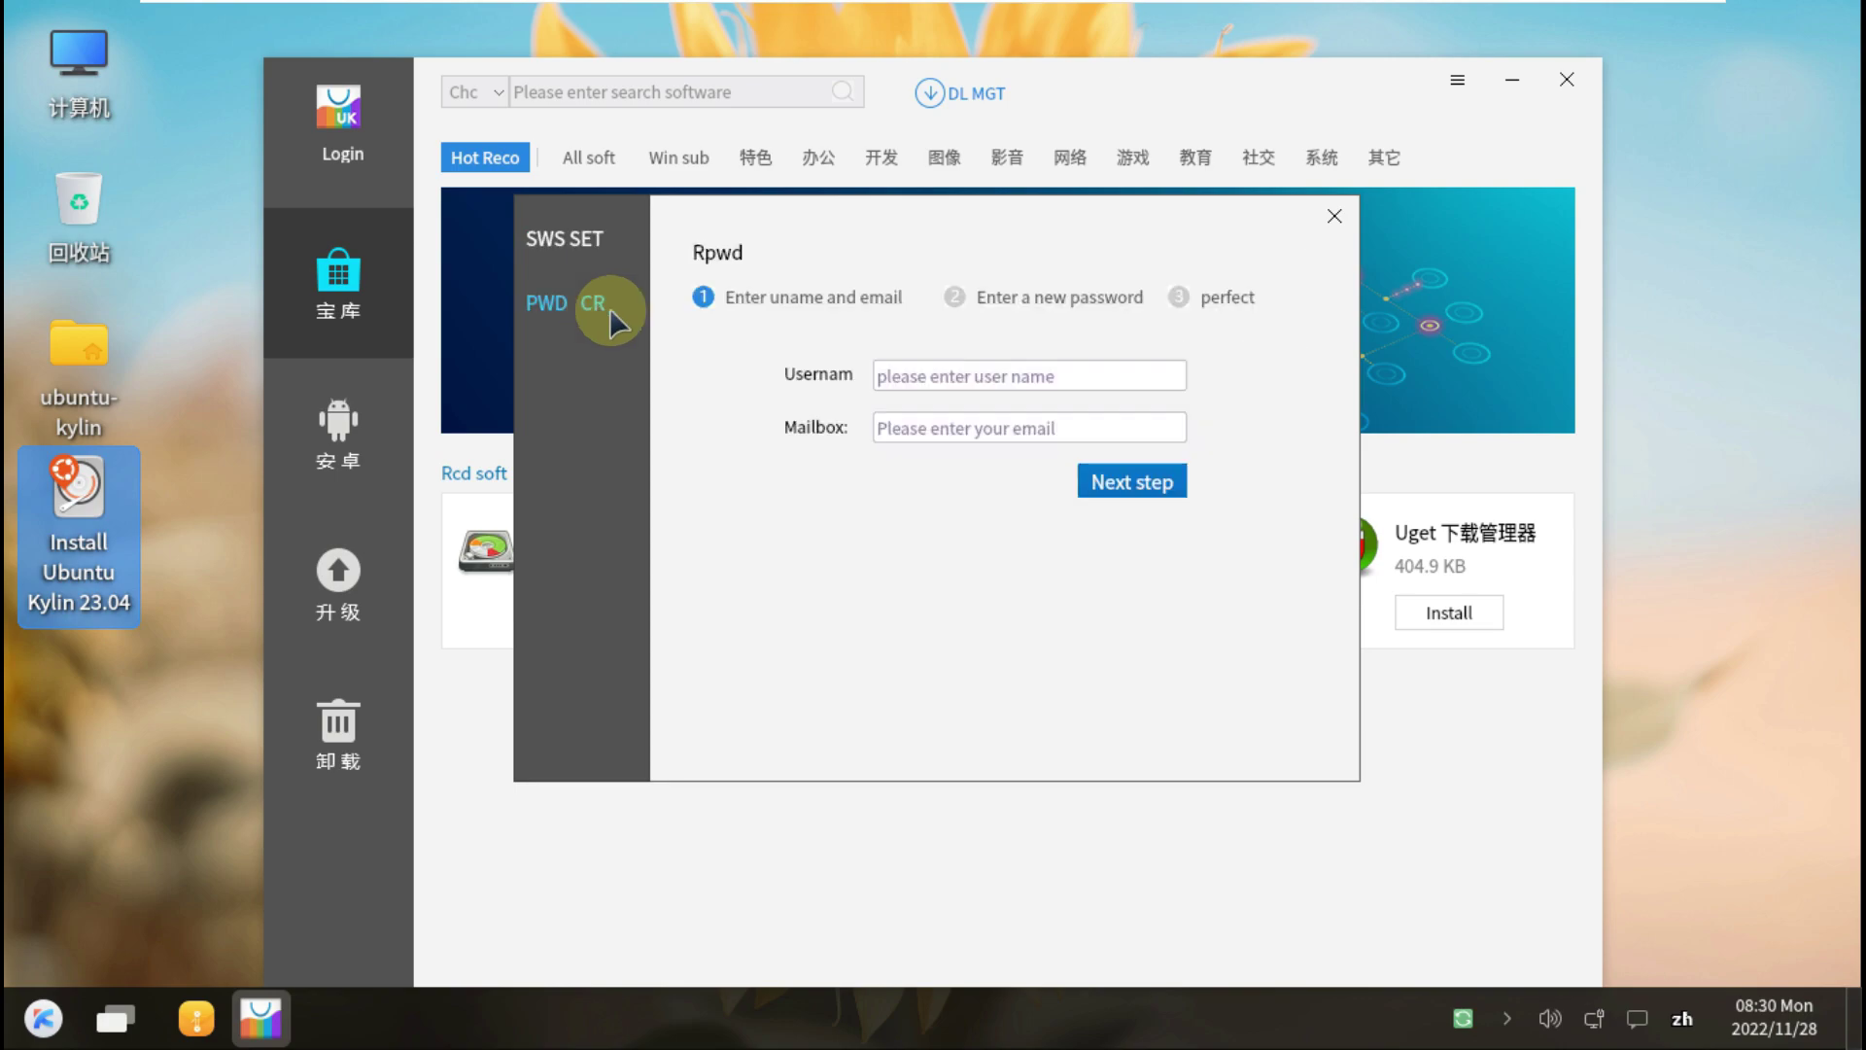
left_click(1334, 215)
Browse the complete list of available software in the store.
left_click(583, 151)
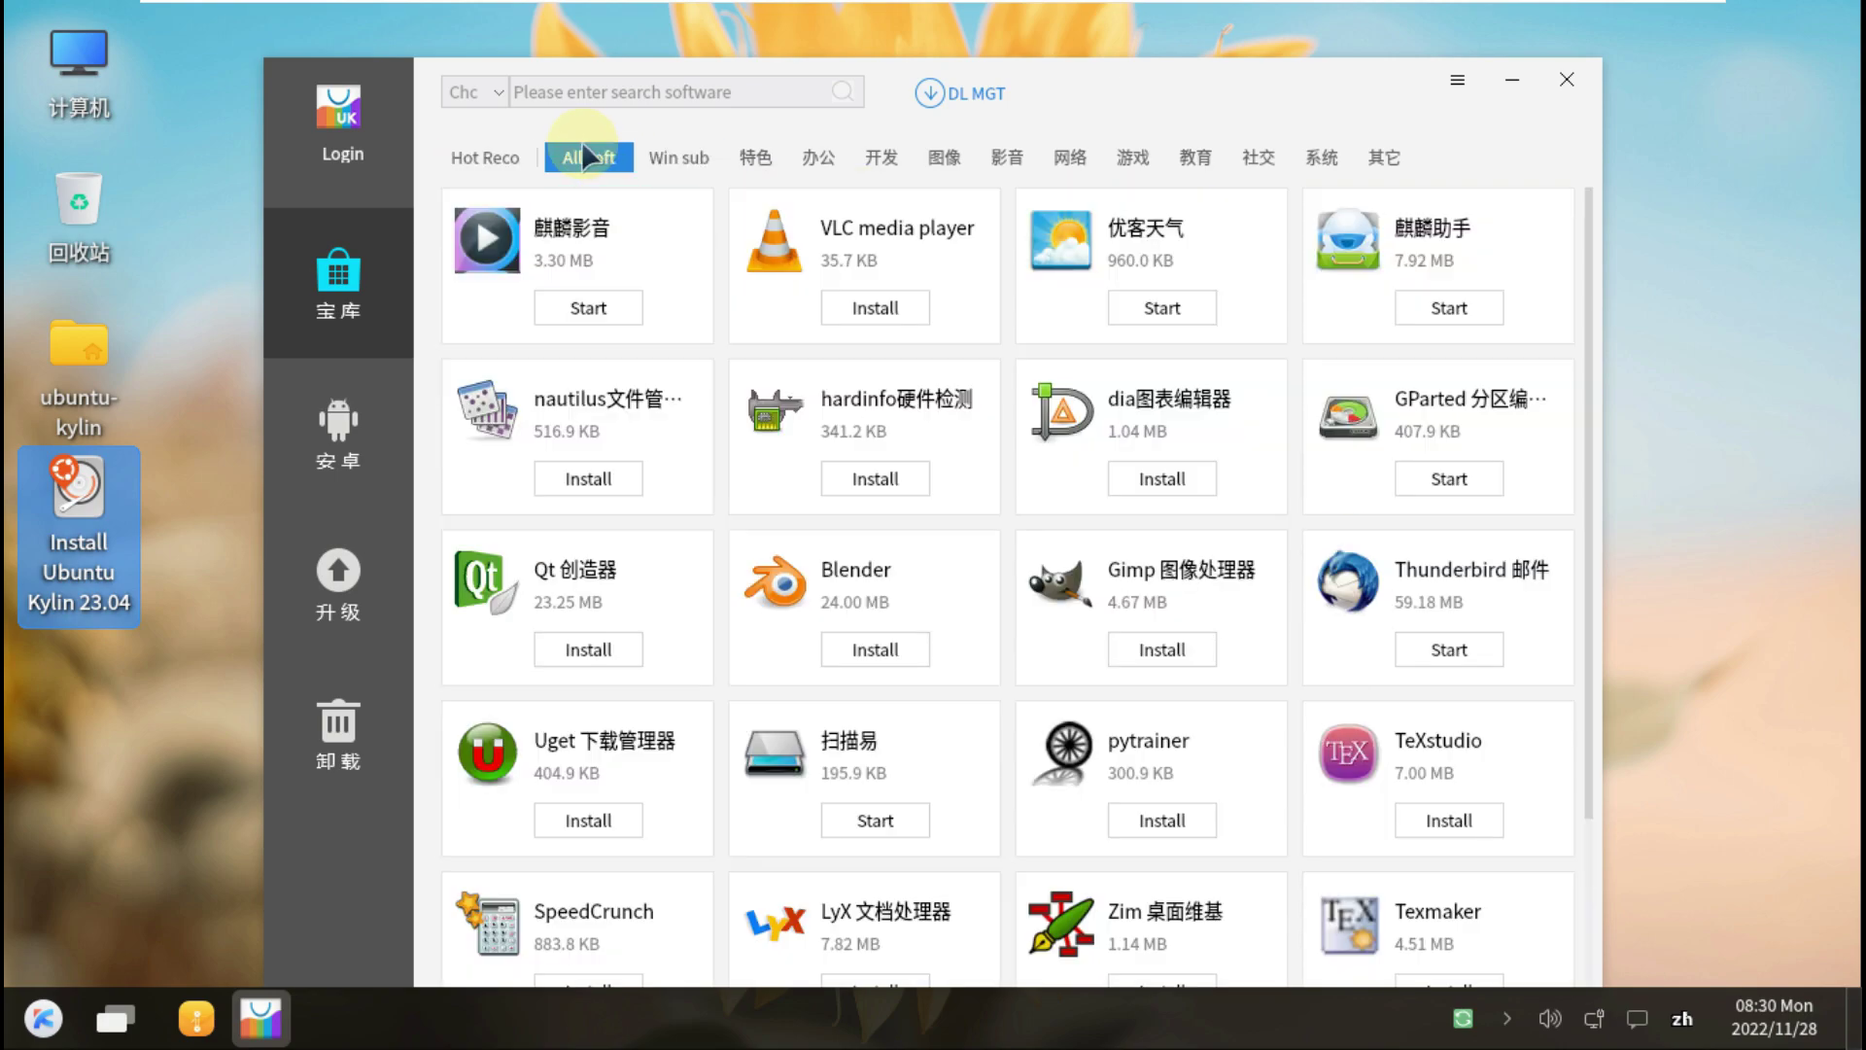
scroll(1029, 533, "down", 2)
scroll(1030, 533, "down", 15)
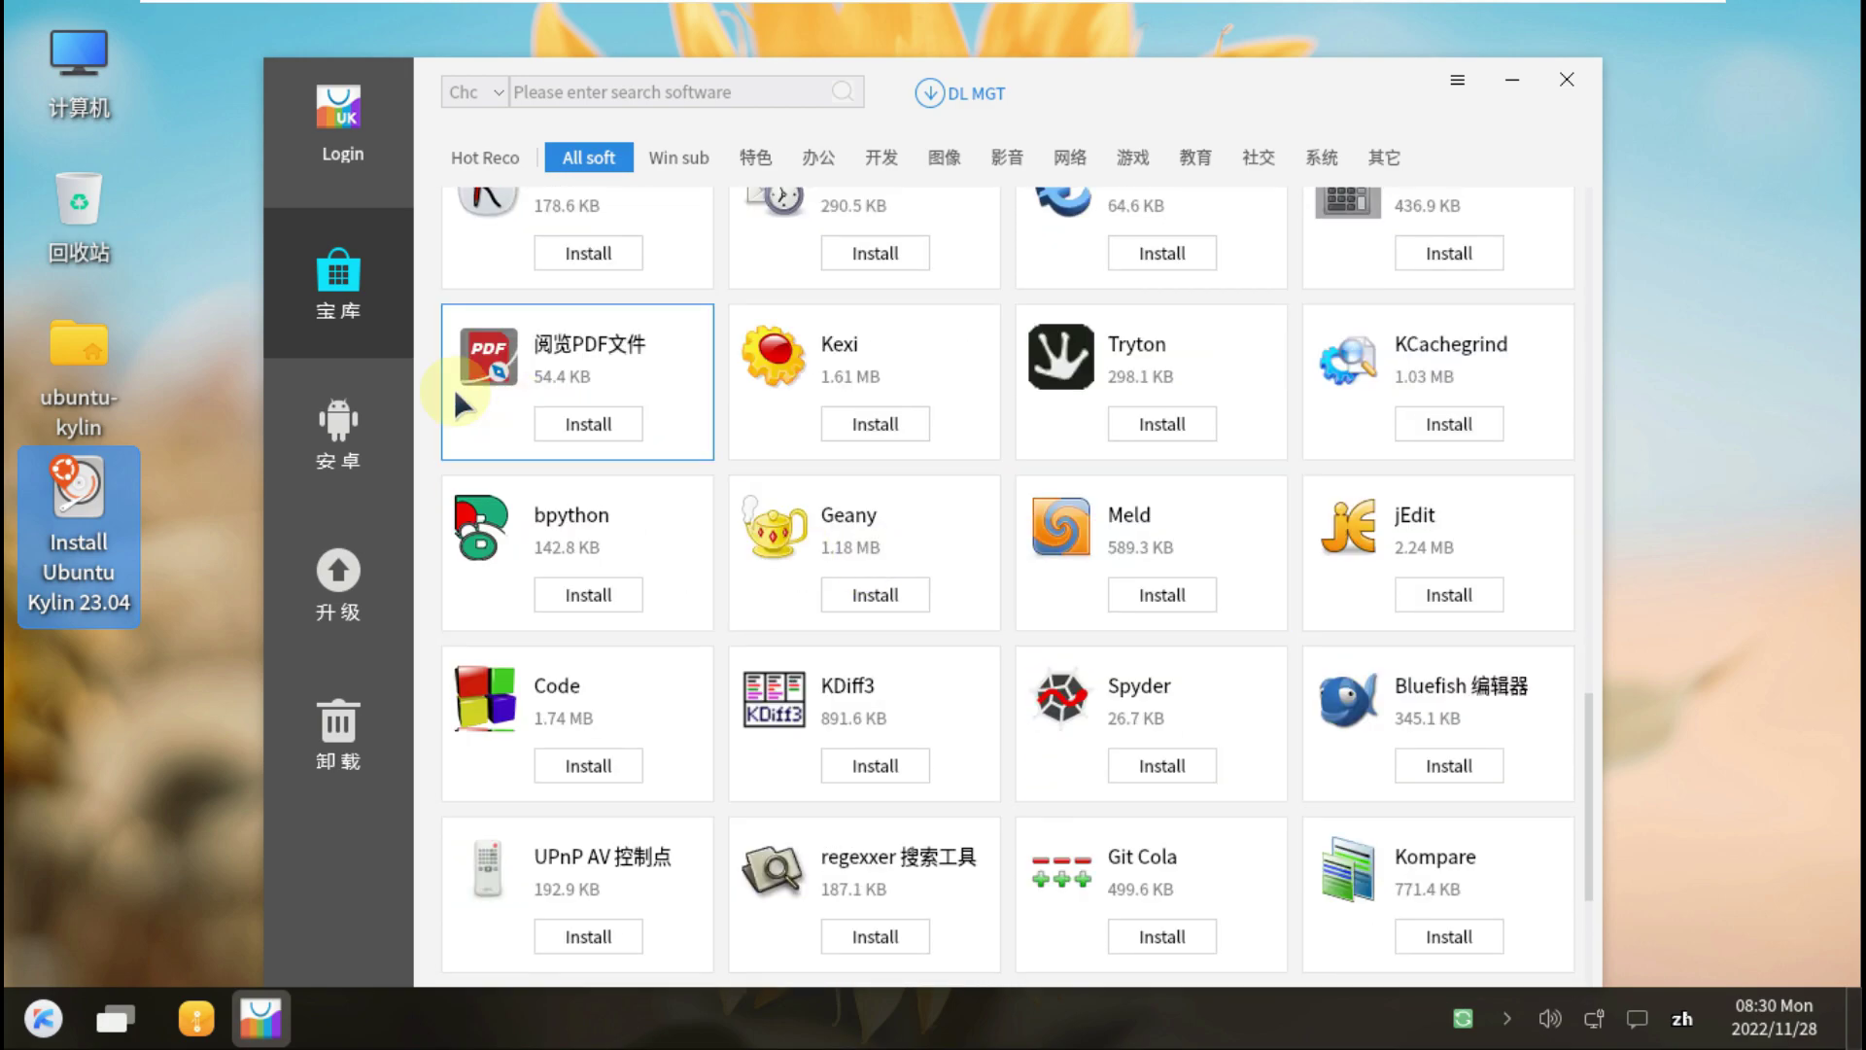
Try to open the store's Android section (安卓), check the upgrade section (升级) and show the uninstall section (卸载).
left_click(329, 408)
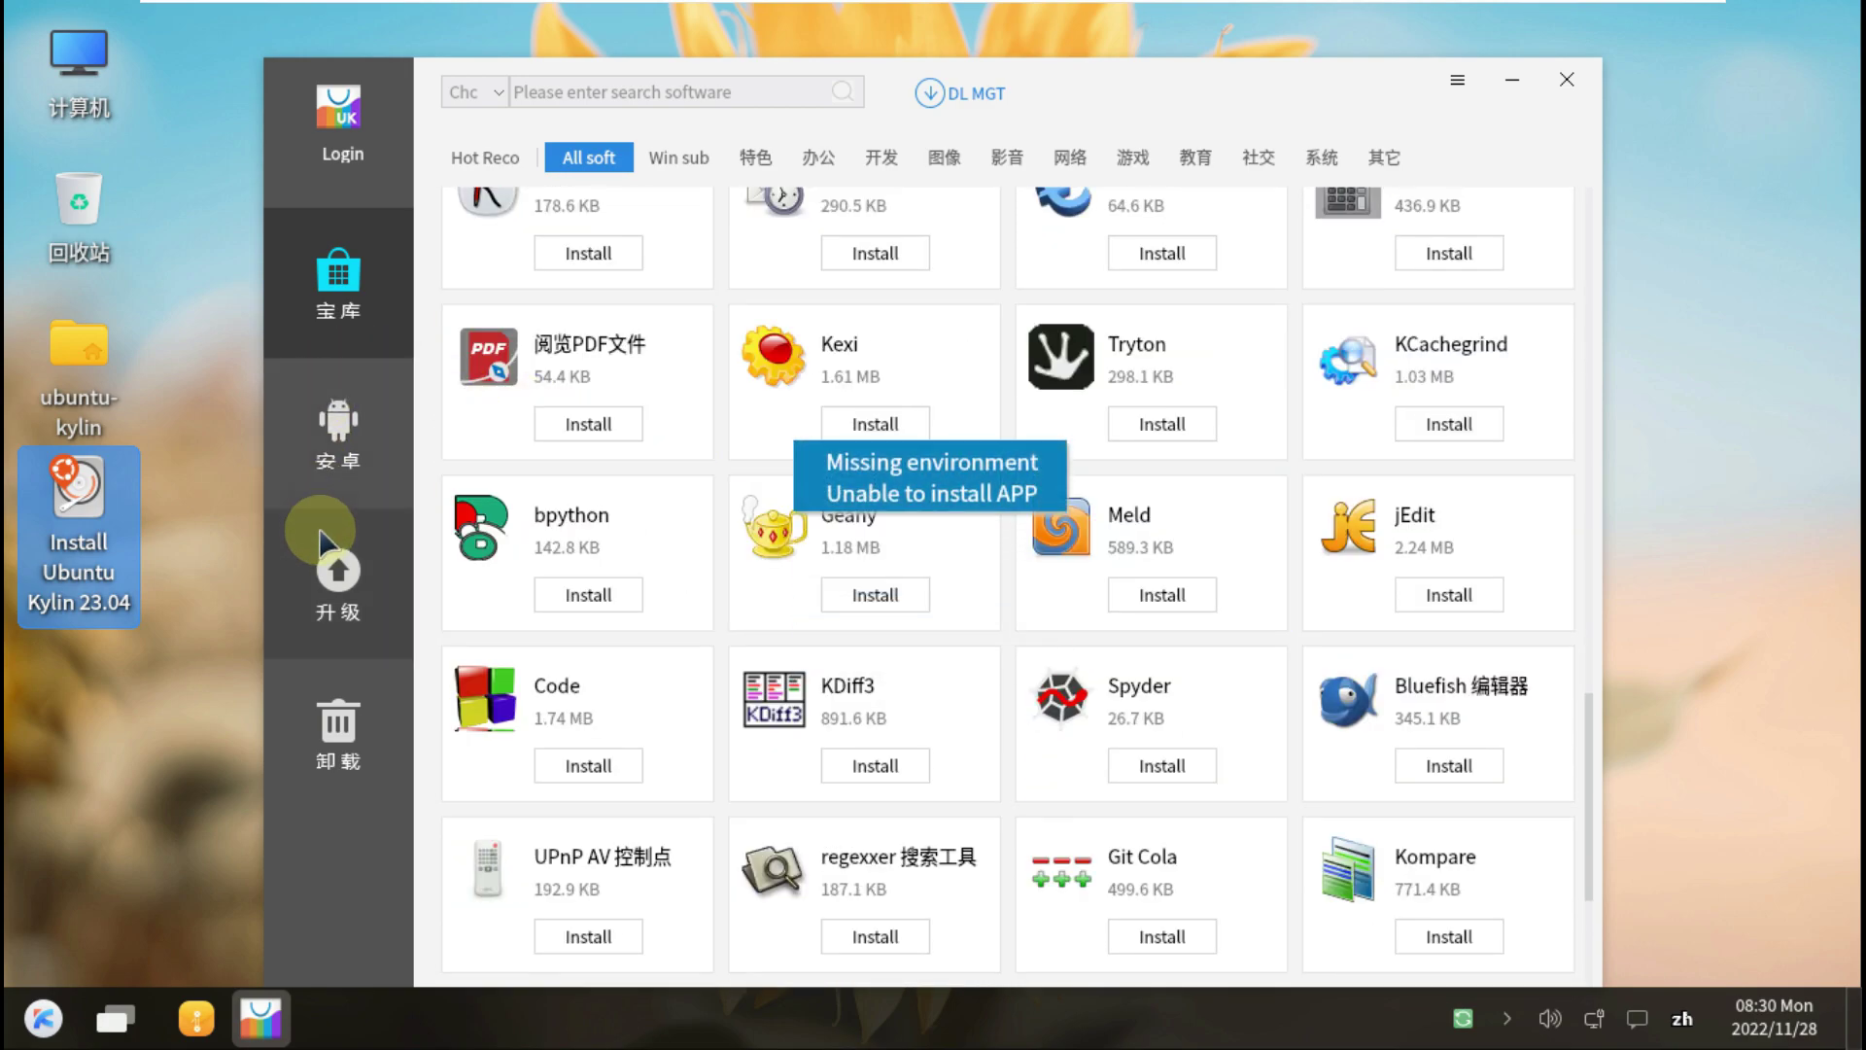
left_click(335, 583)
left_click(339, 731)
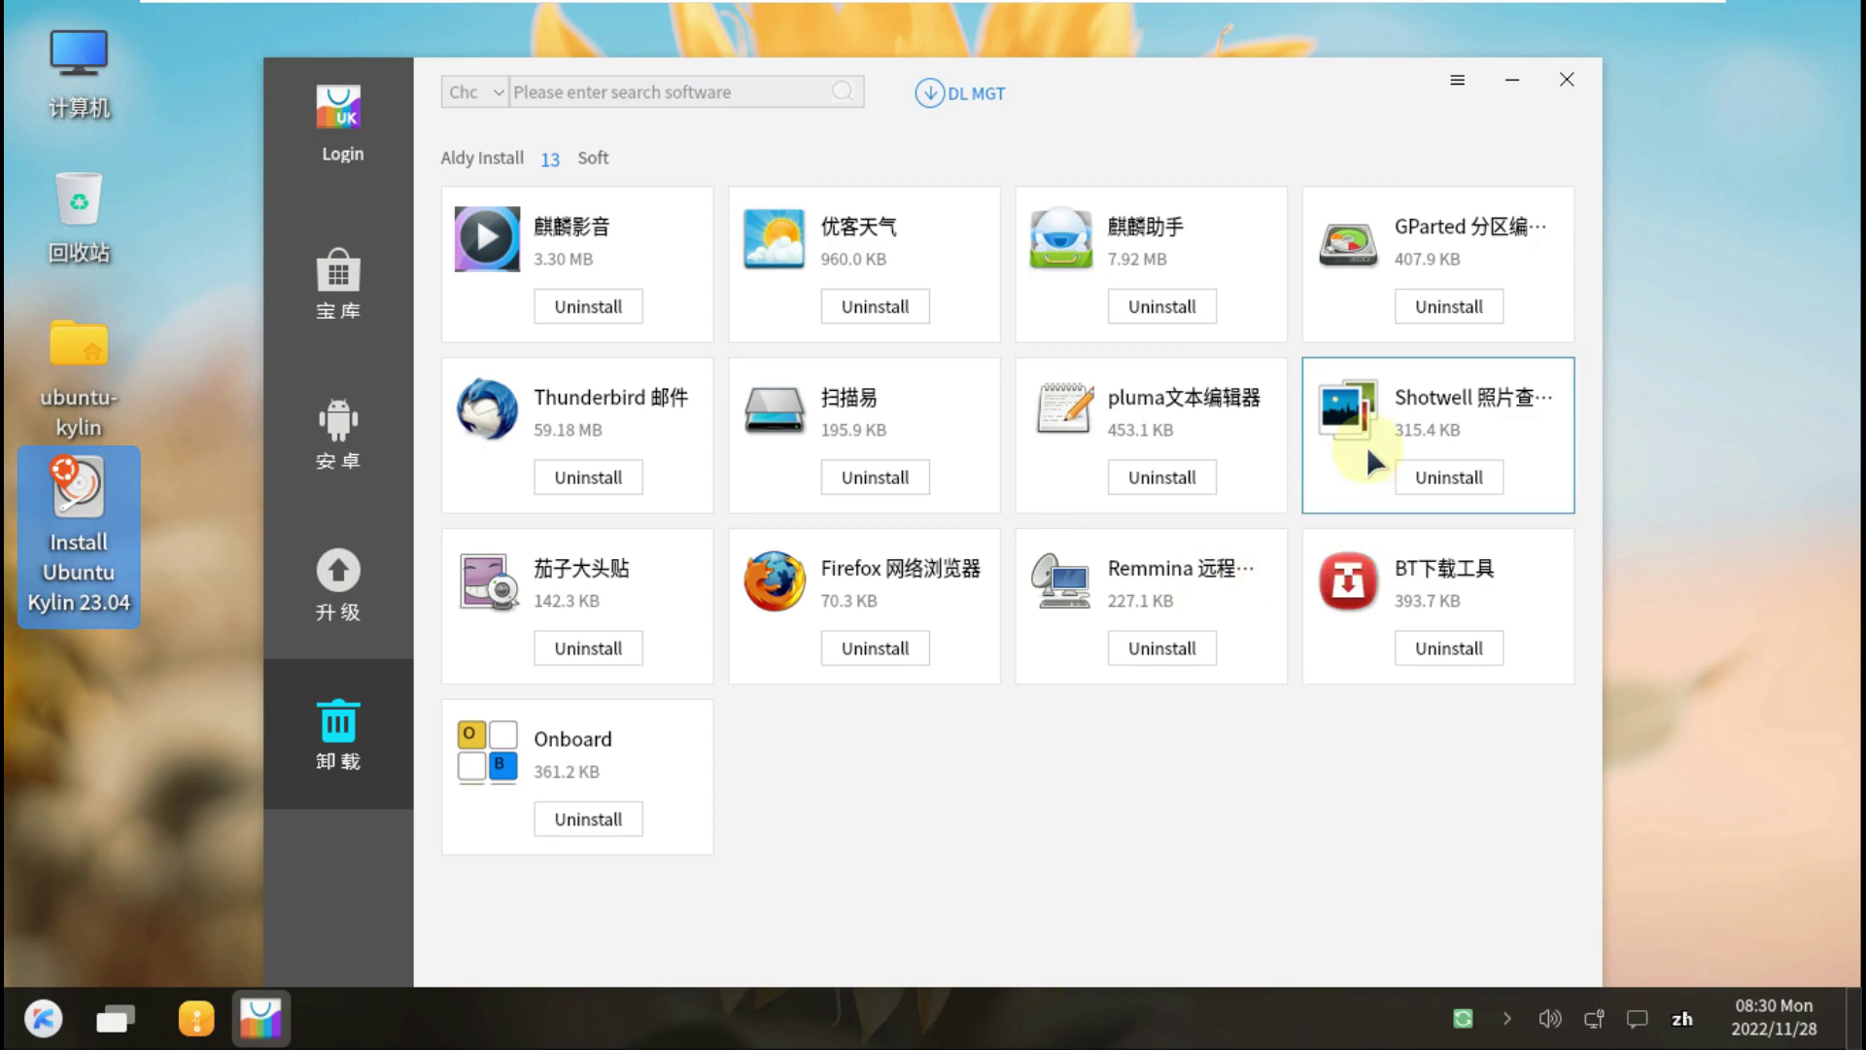
Examine the details, introduction and rating of Shotwell 照片查看器 and return to the installed software list.
left_click(1379, 408)
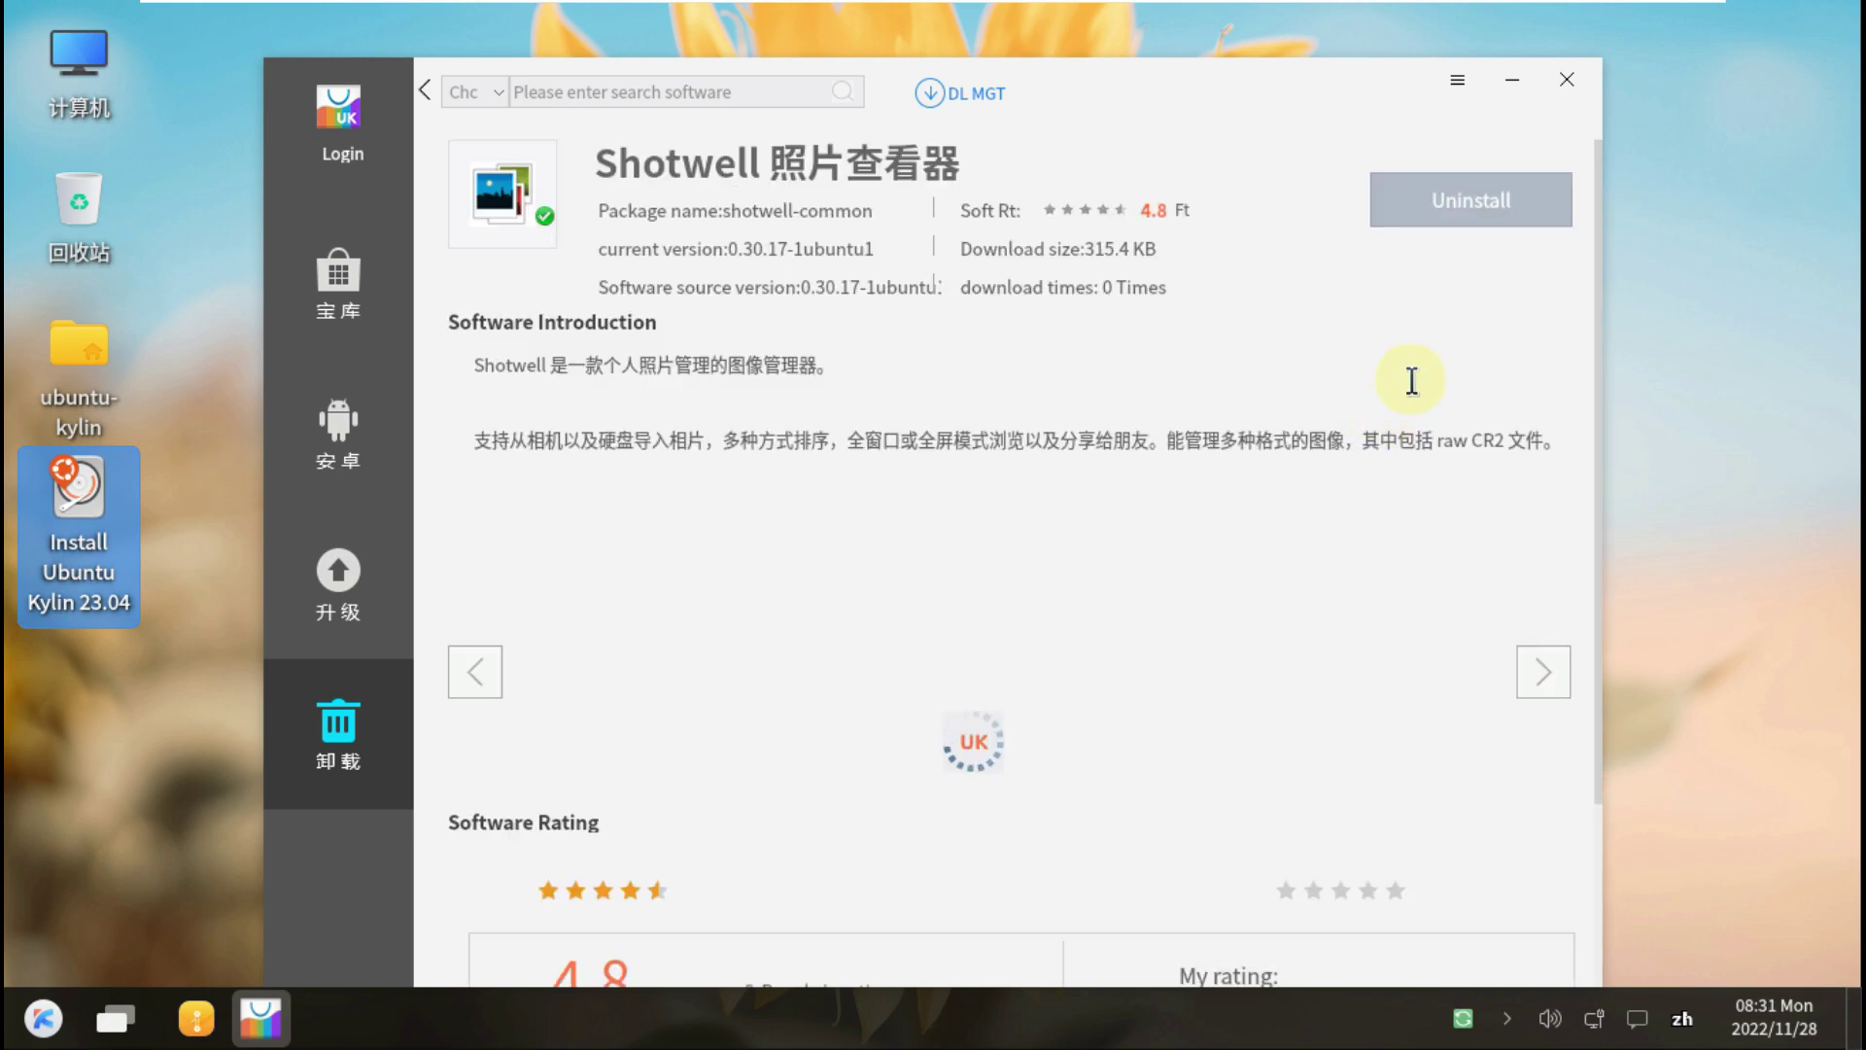
scroll(813, 315, "down", 3)
scroll(812, 315, "down", 3)
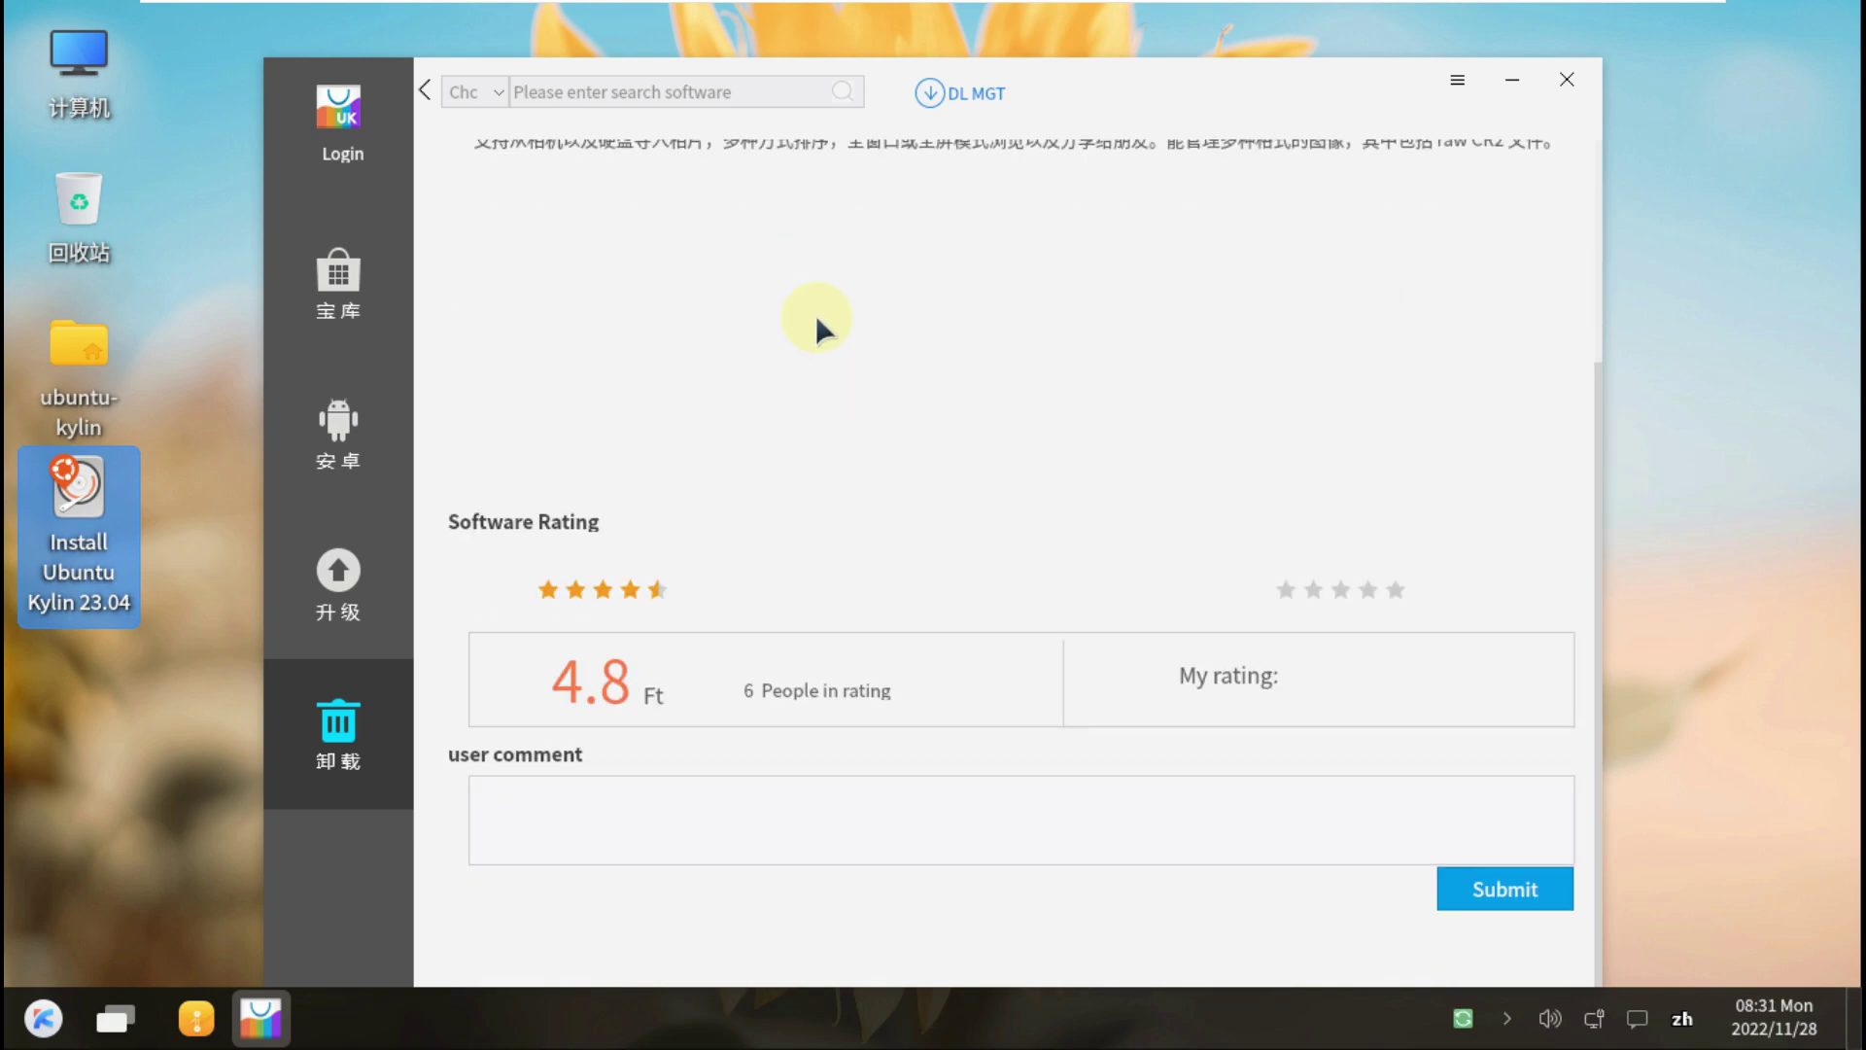
scroll(929, 586, "up", 5)
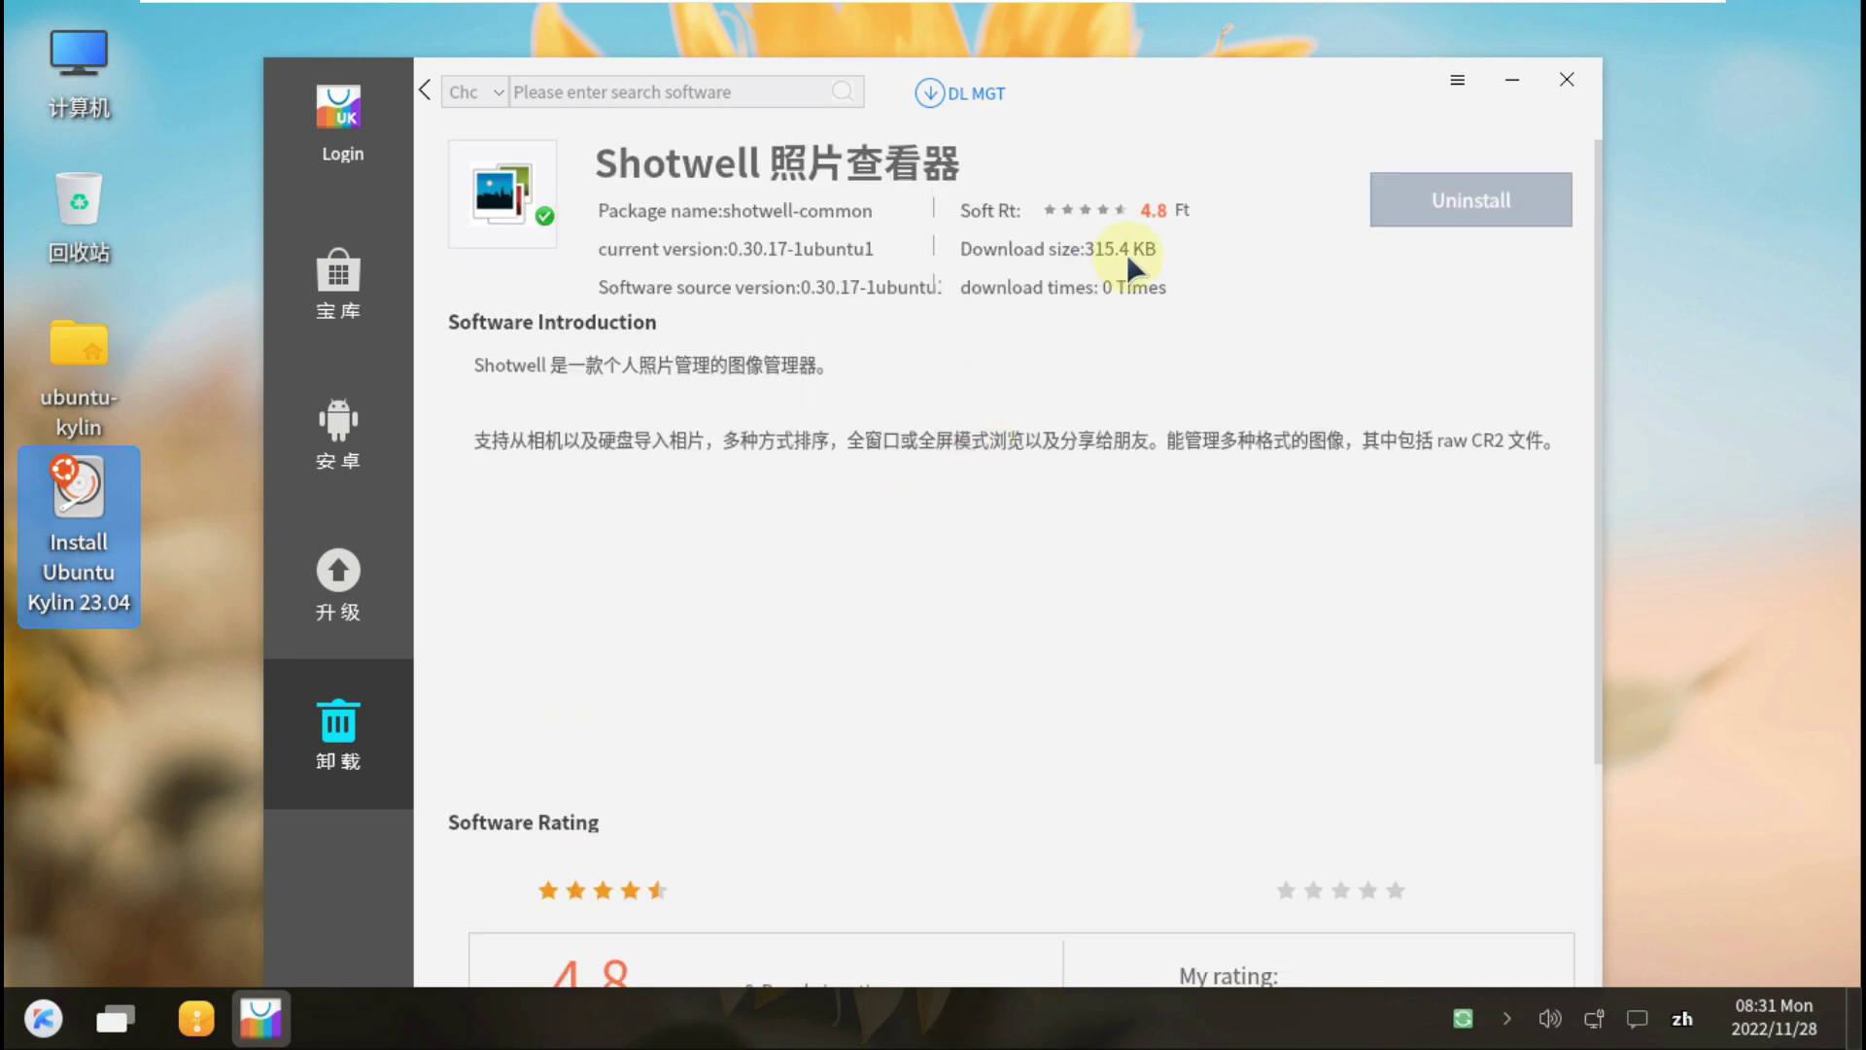
left_click(421, 93)
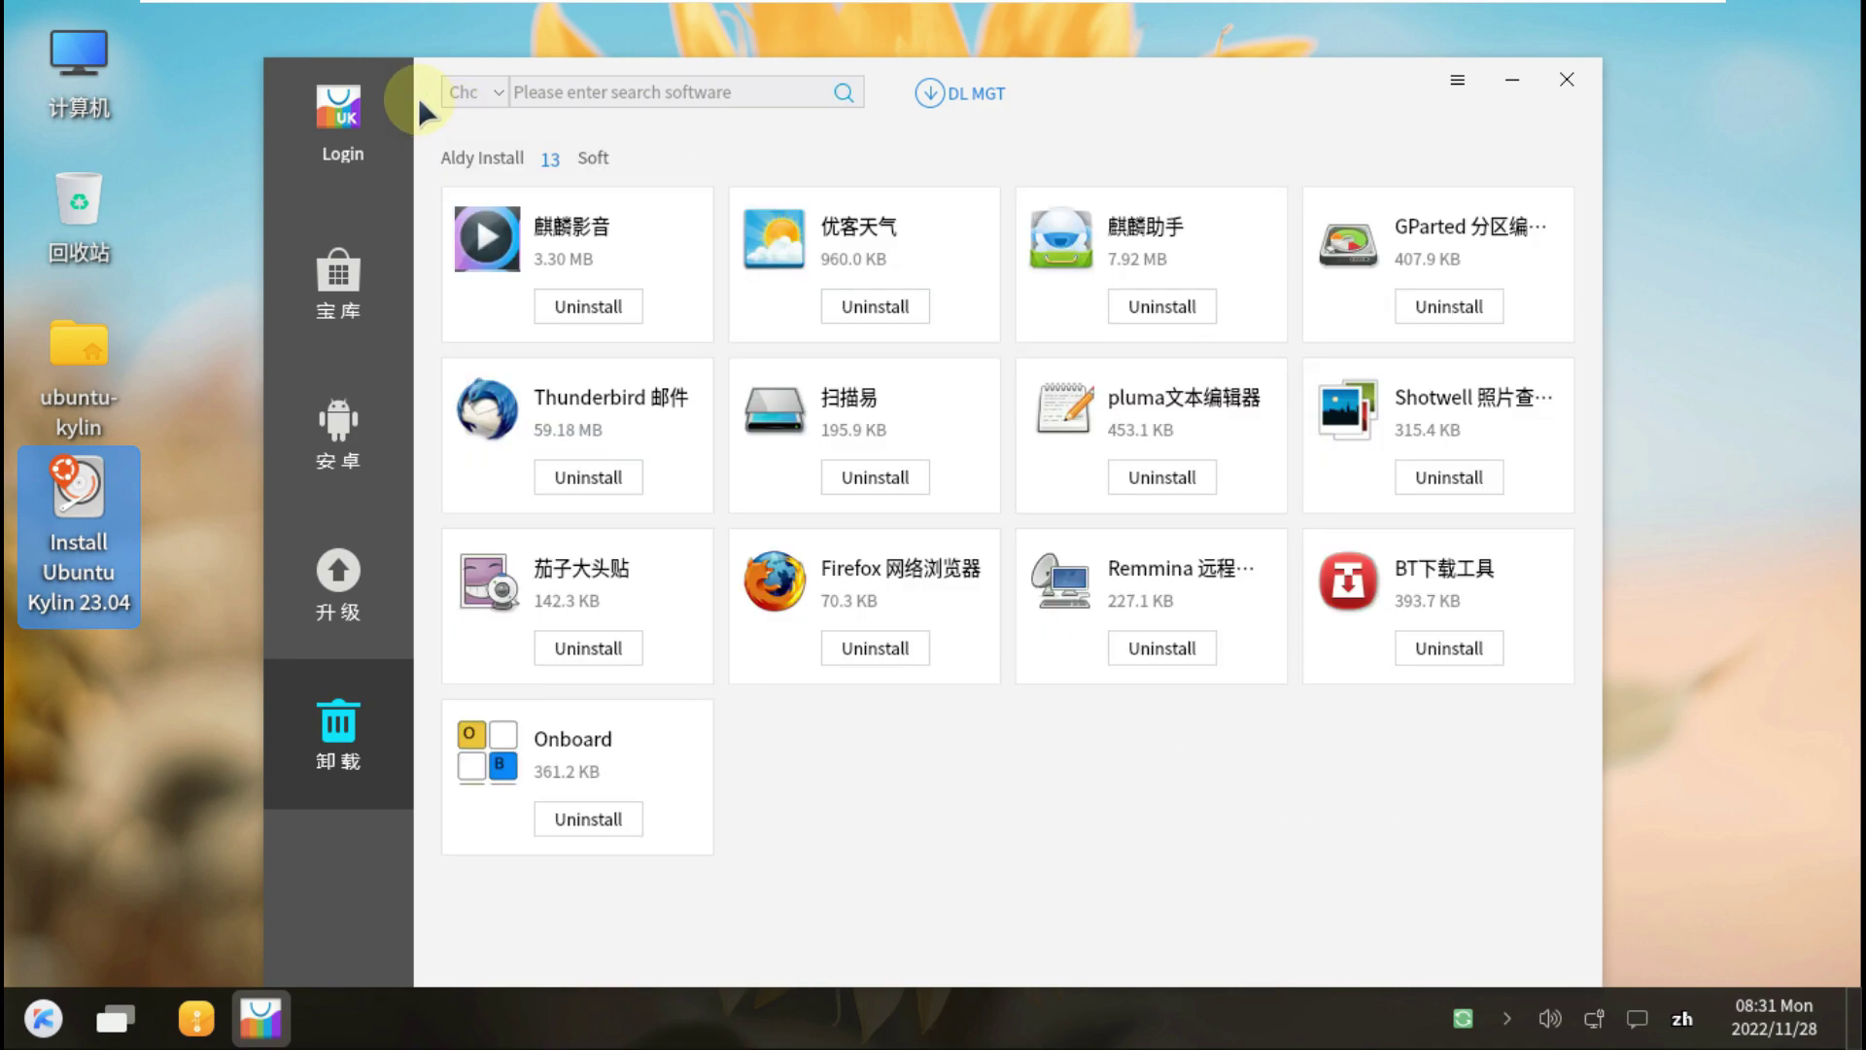
View the detail pages of the installed applications 麒麟影音, 优客天气 and 麒麟助手 one after another.
left_click(602, 204)
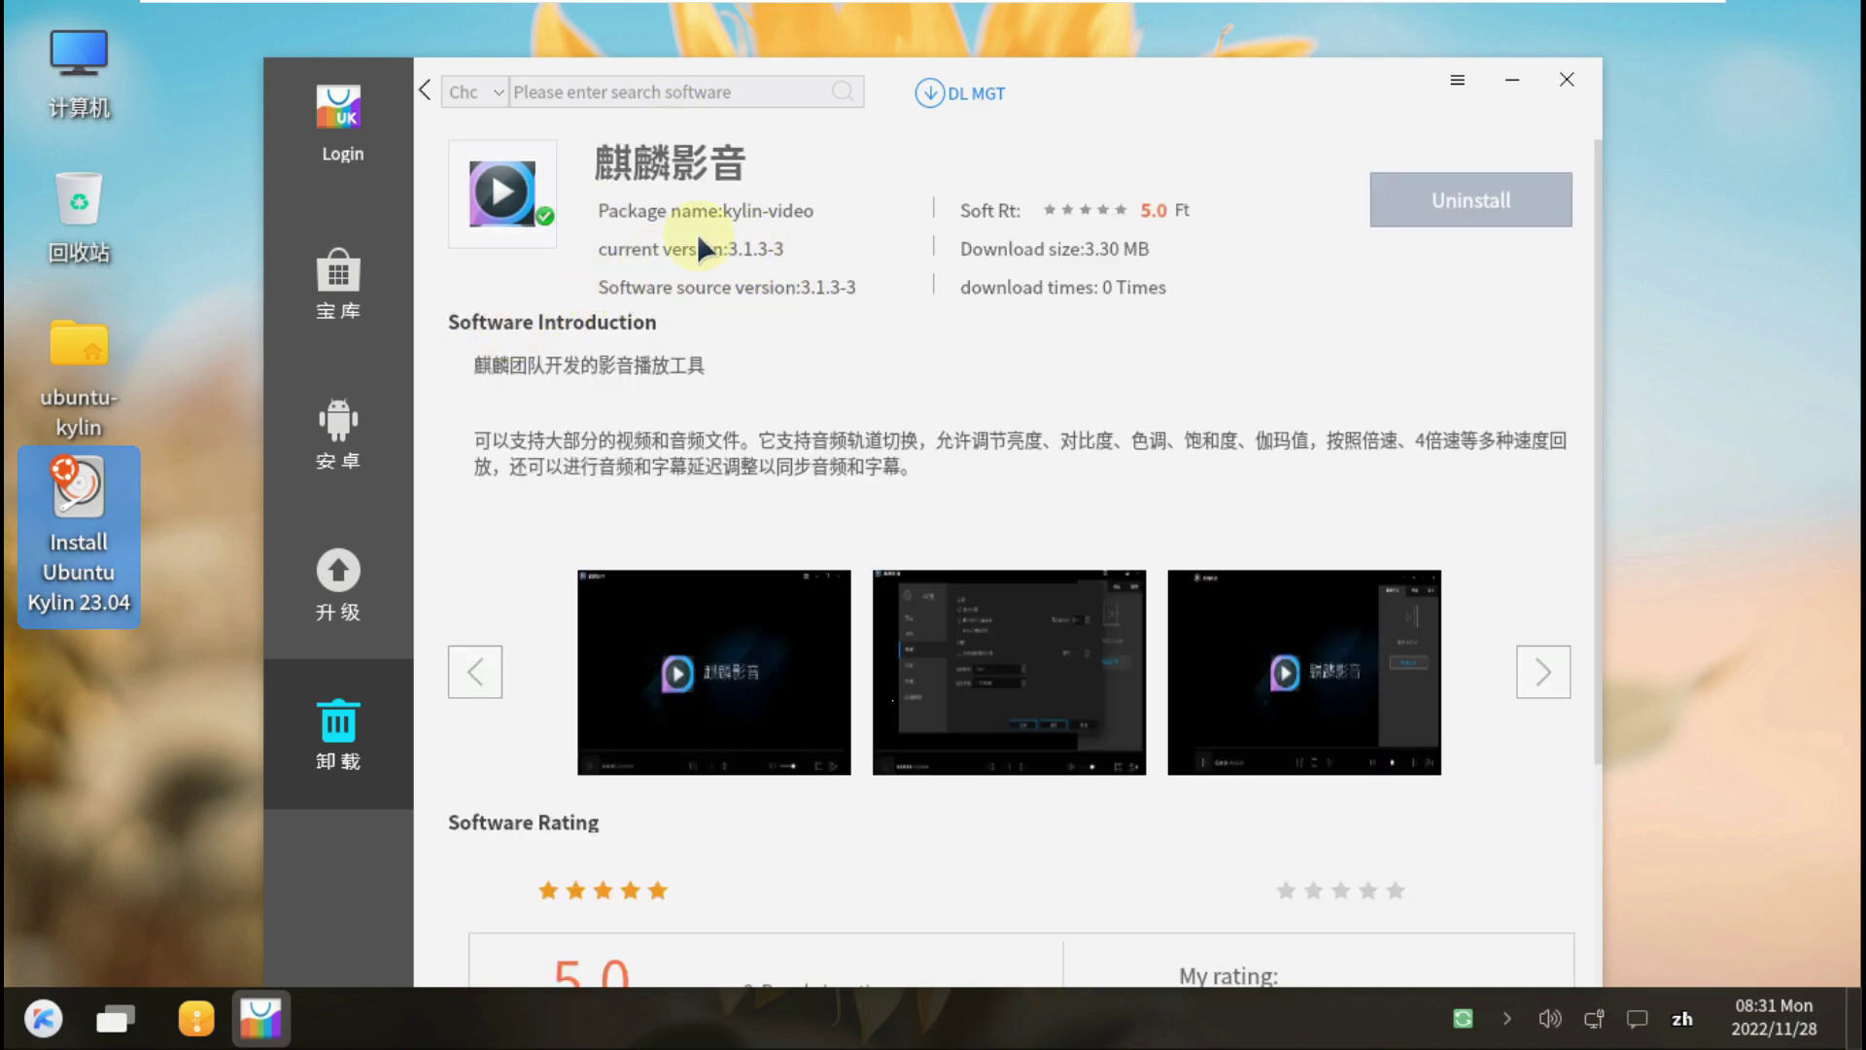
left_click(427, 86)
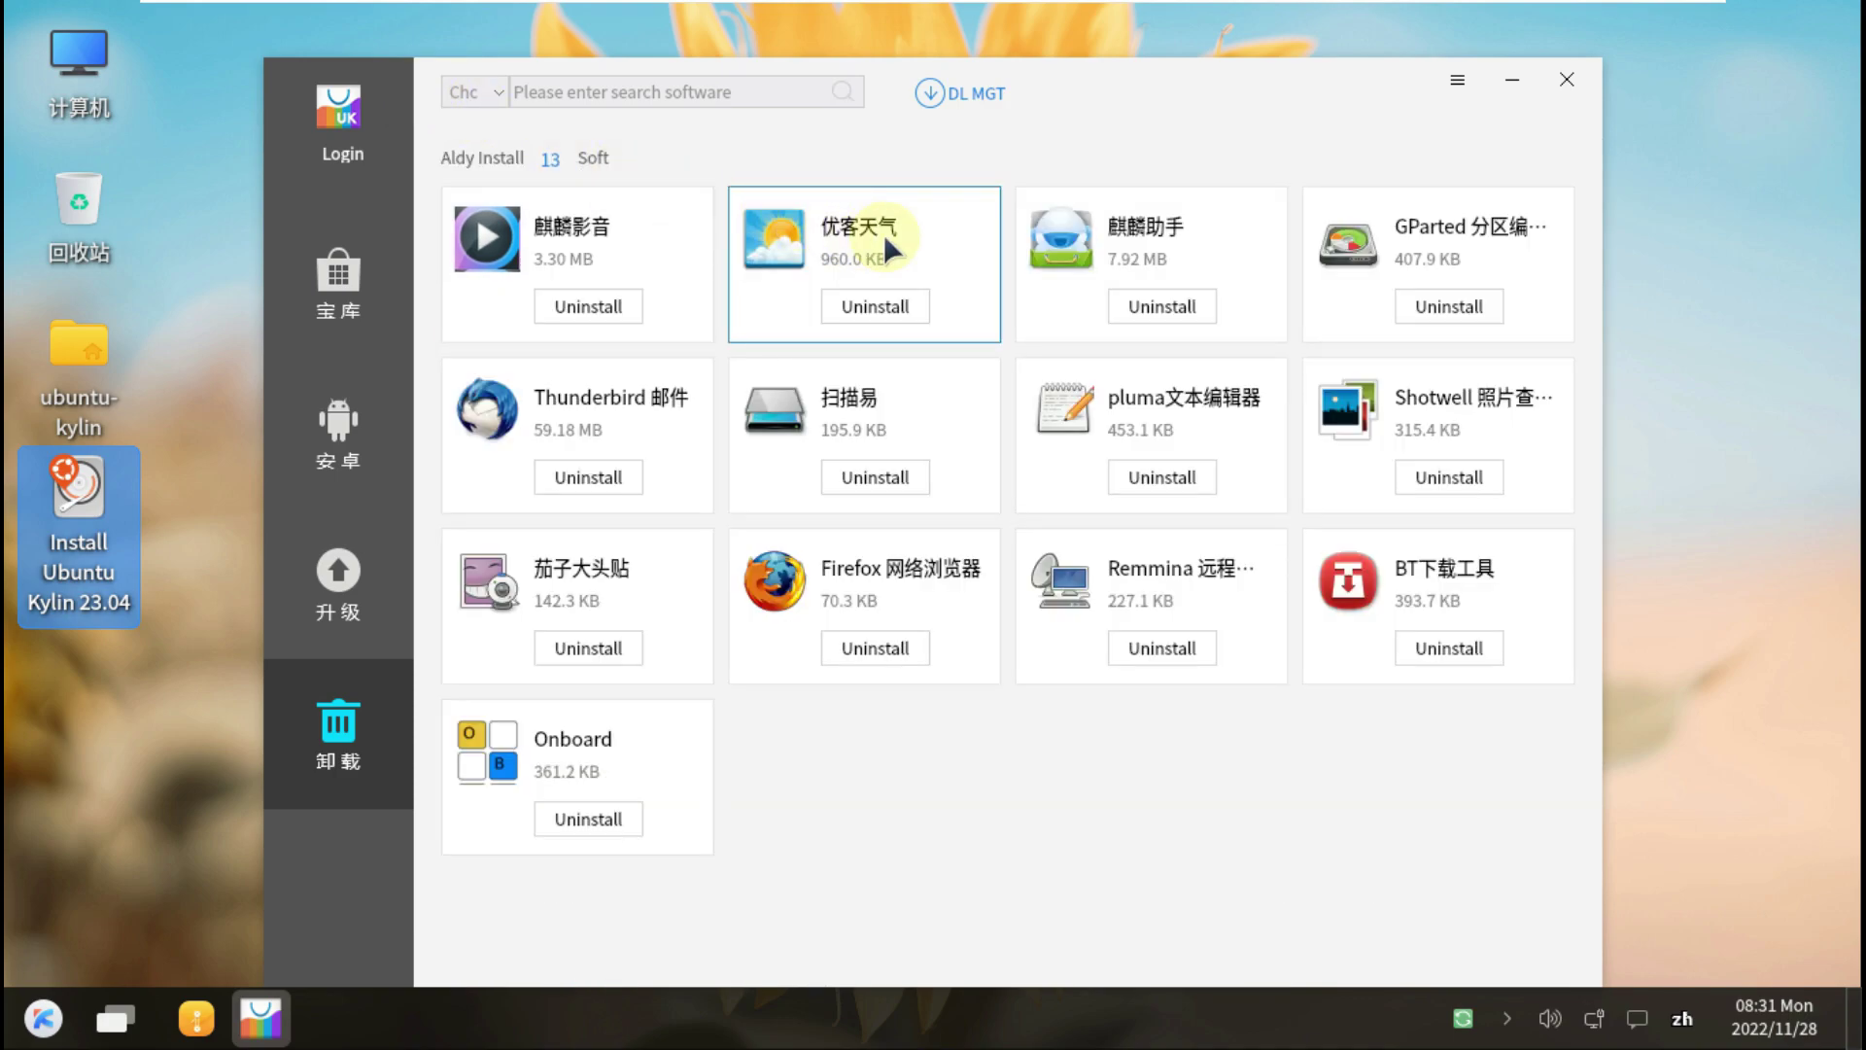
left_click(848, 232)
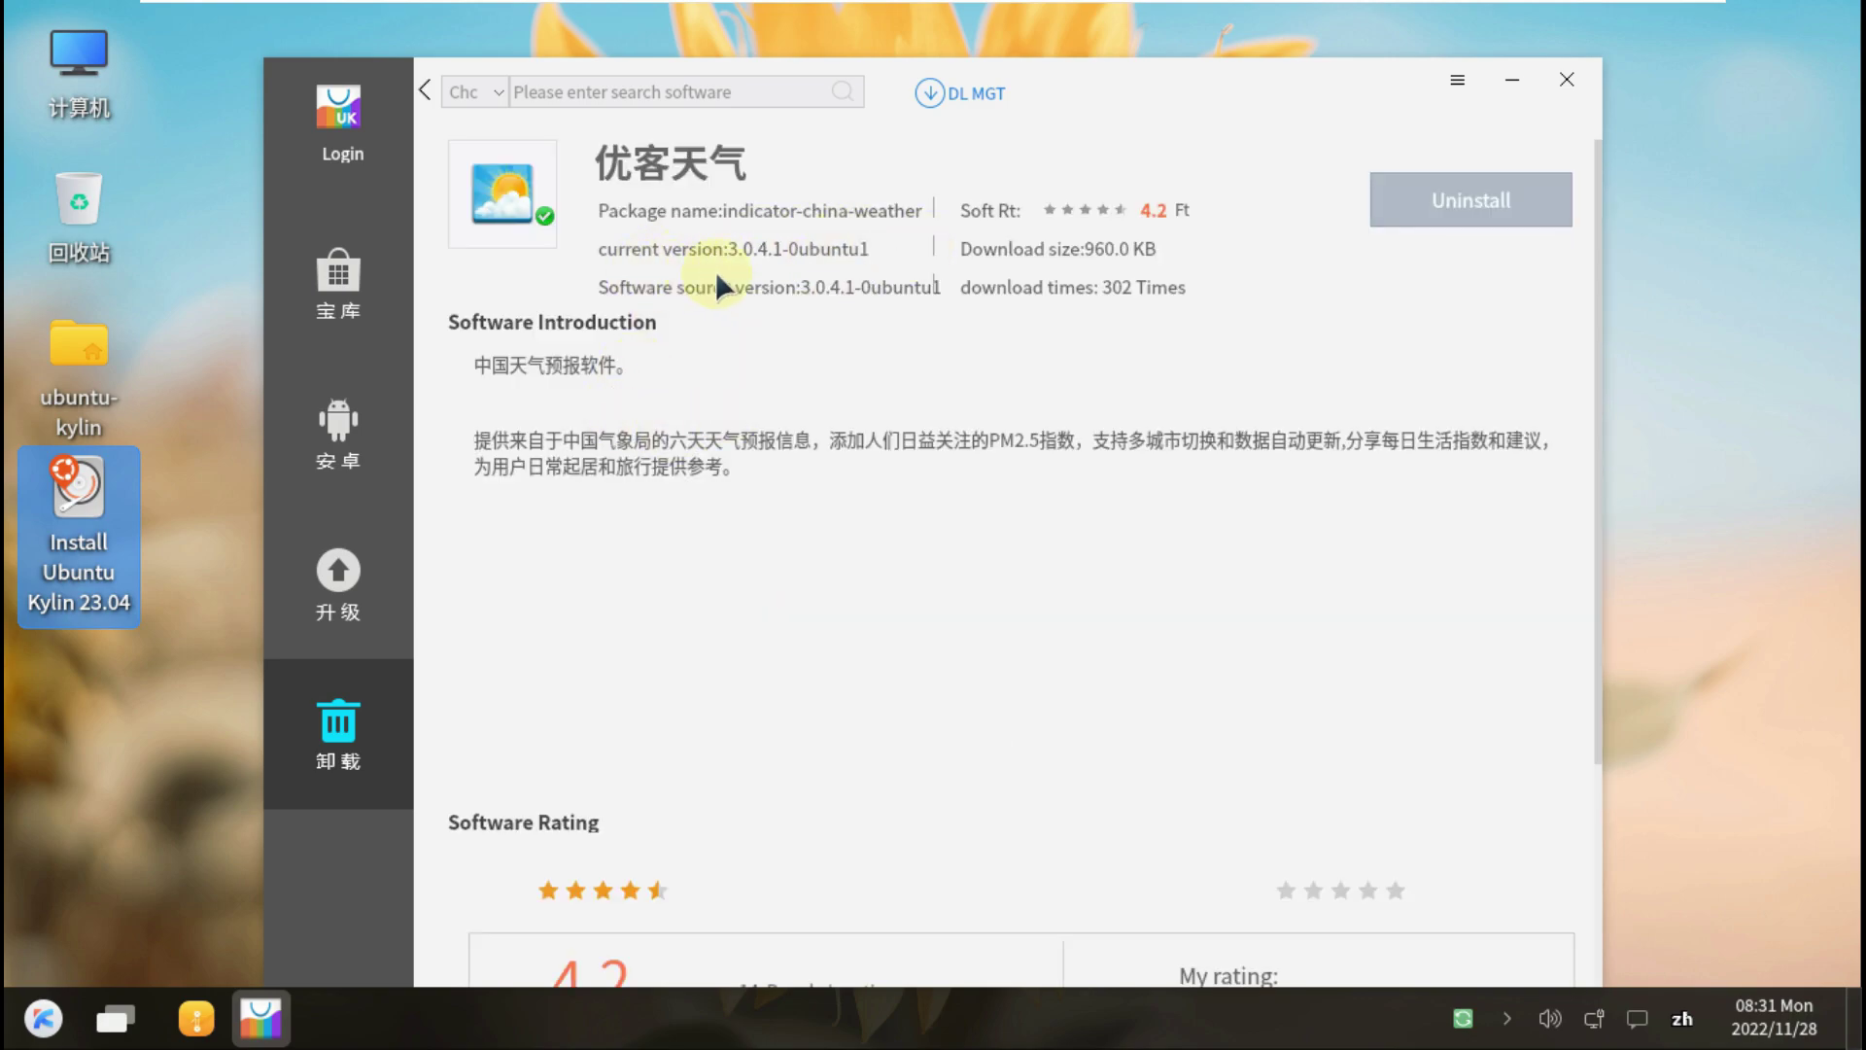
left_click(428, 89)
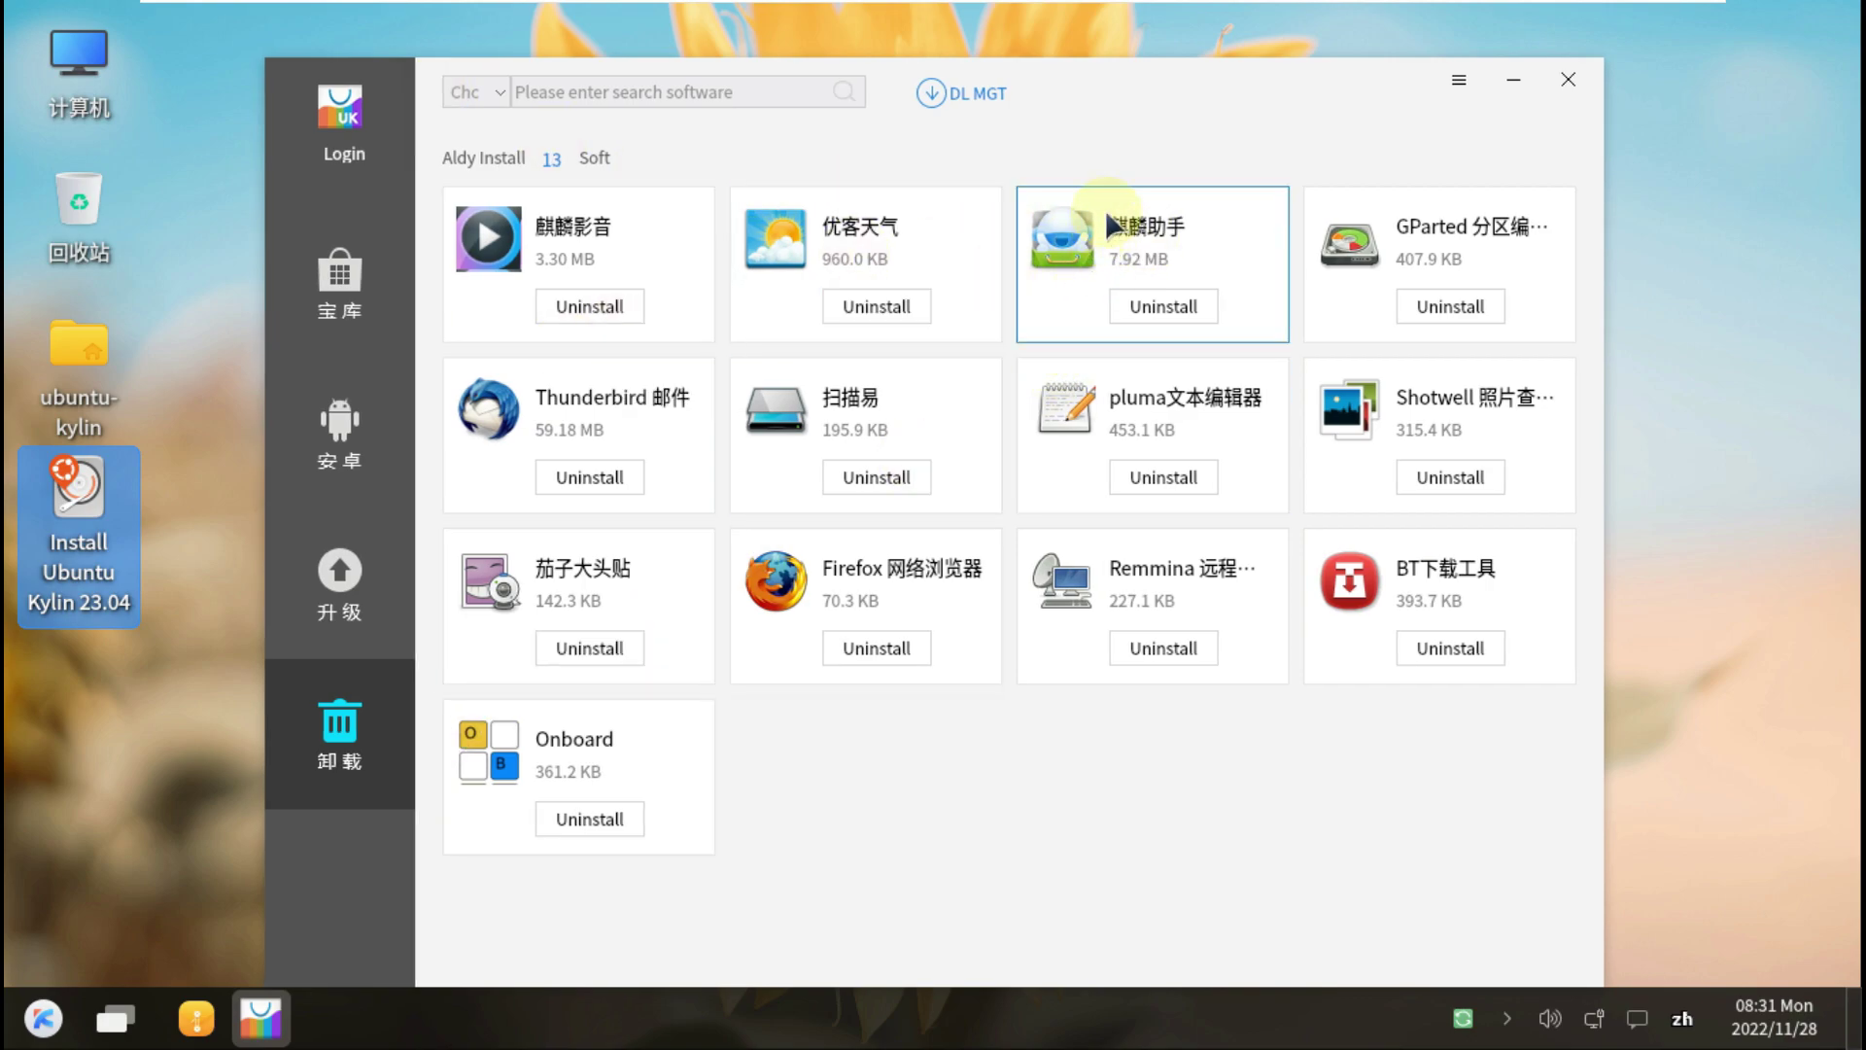
left_click(1043, 241)
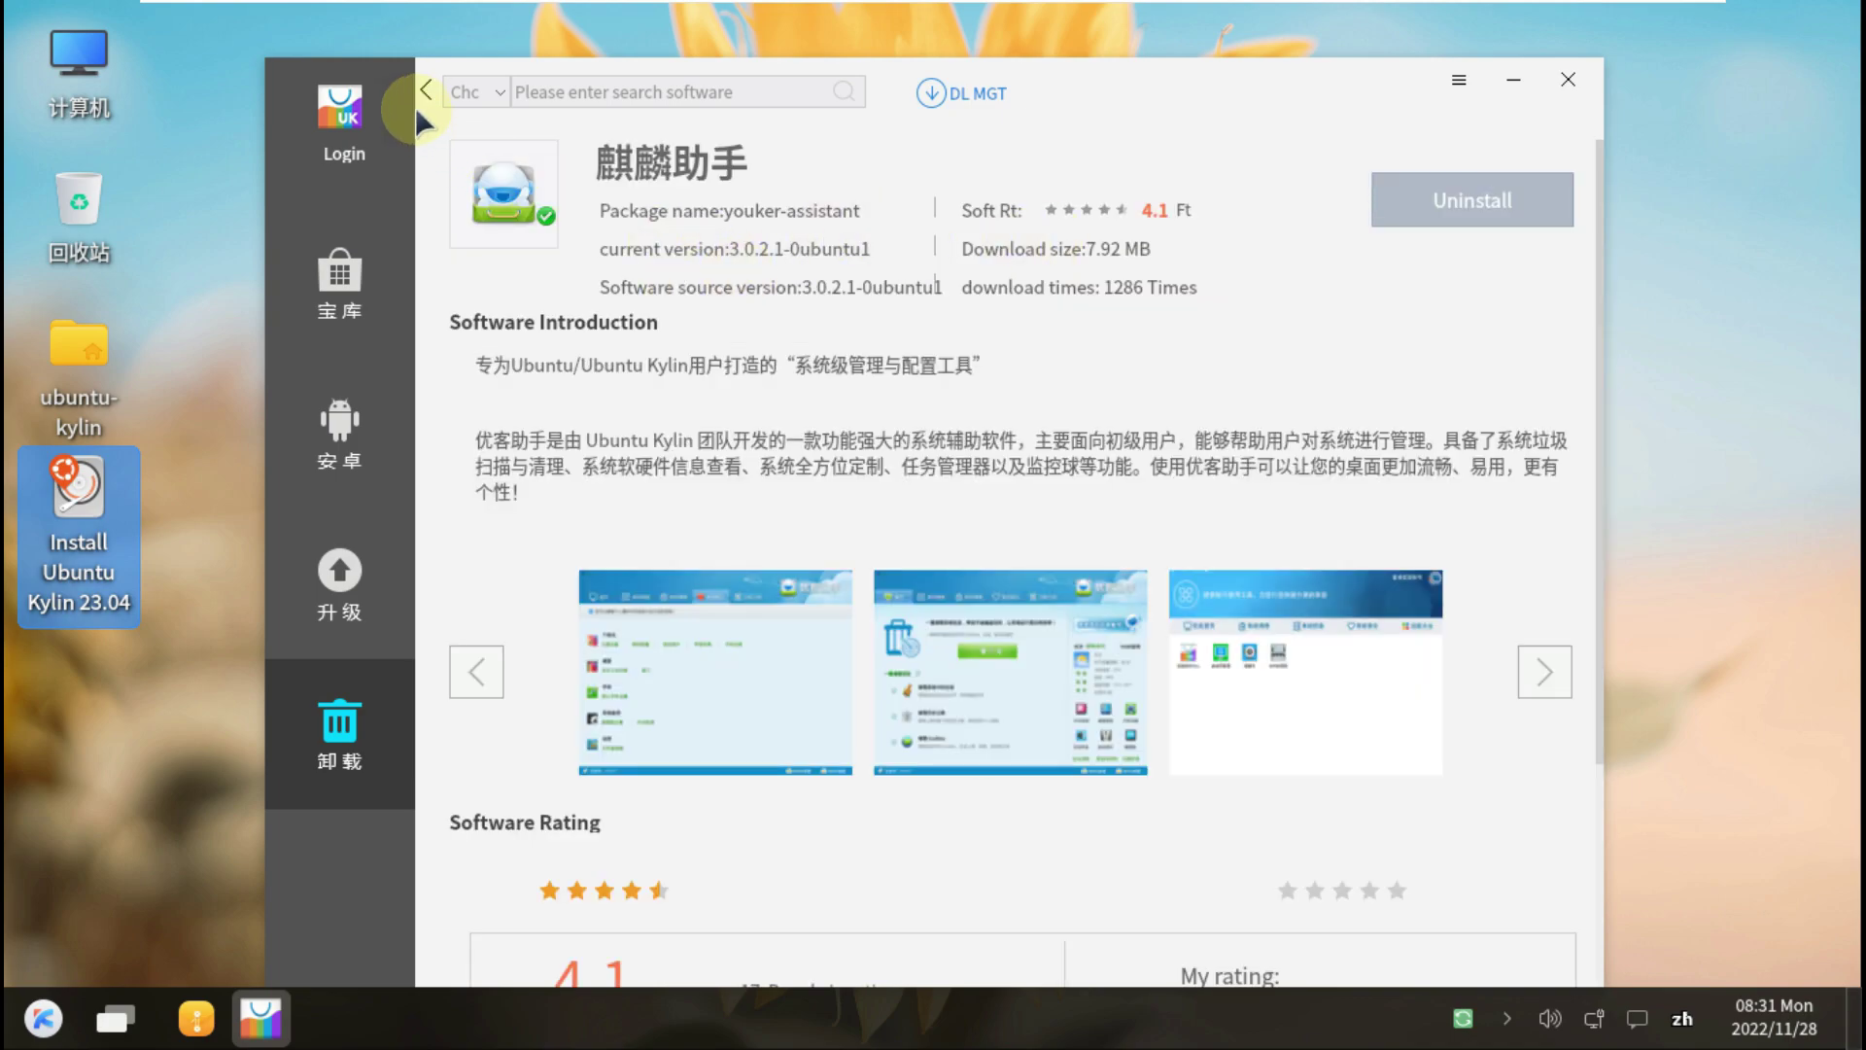
View the detail pages of the installed applications GParted 分区编辑器, Thunderbird 邮件 and 扫描易 one after another.
left_click(425, 87)
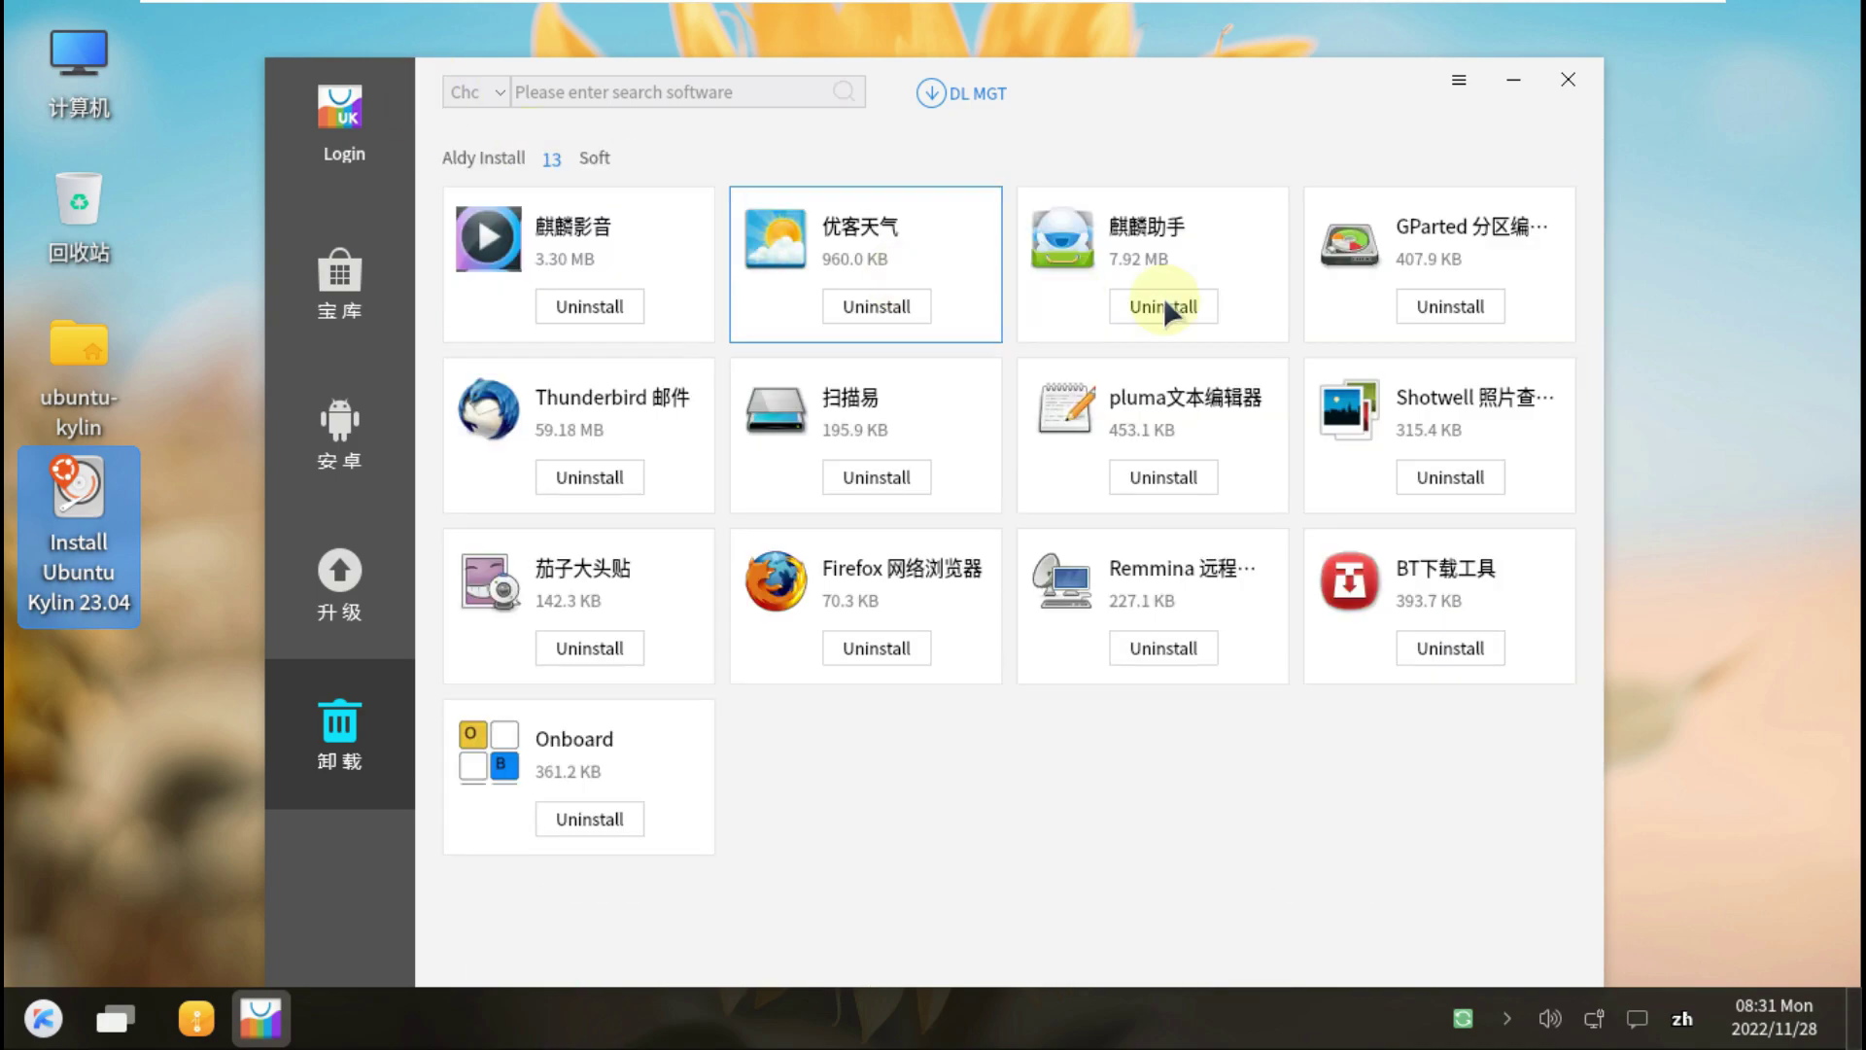
left_click(1429, 233)
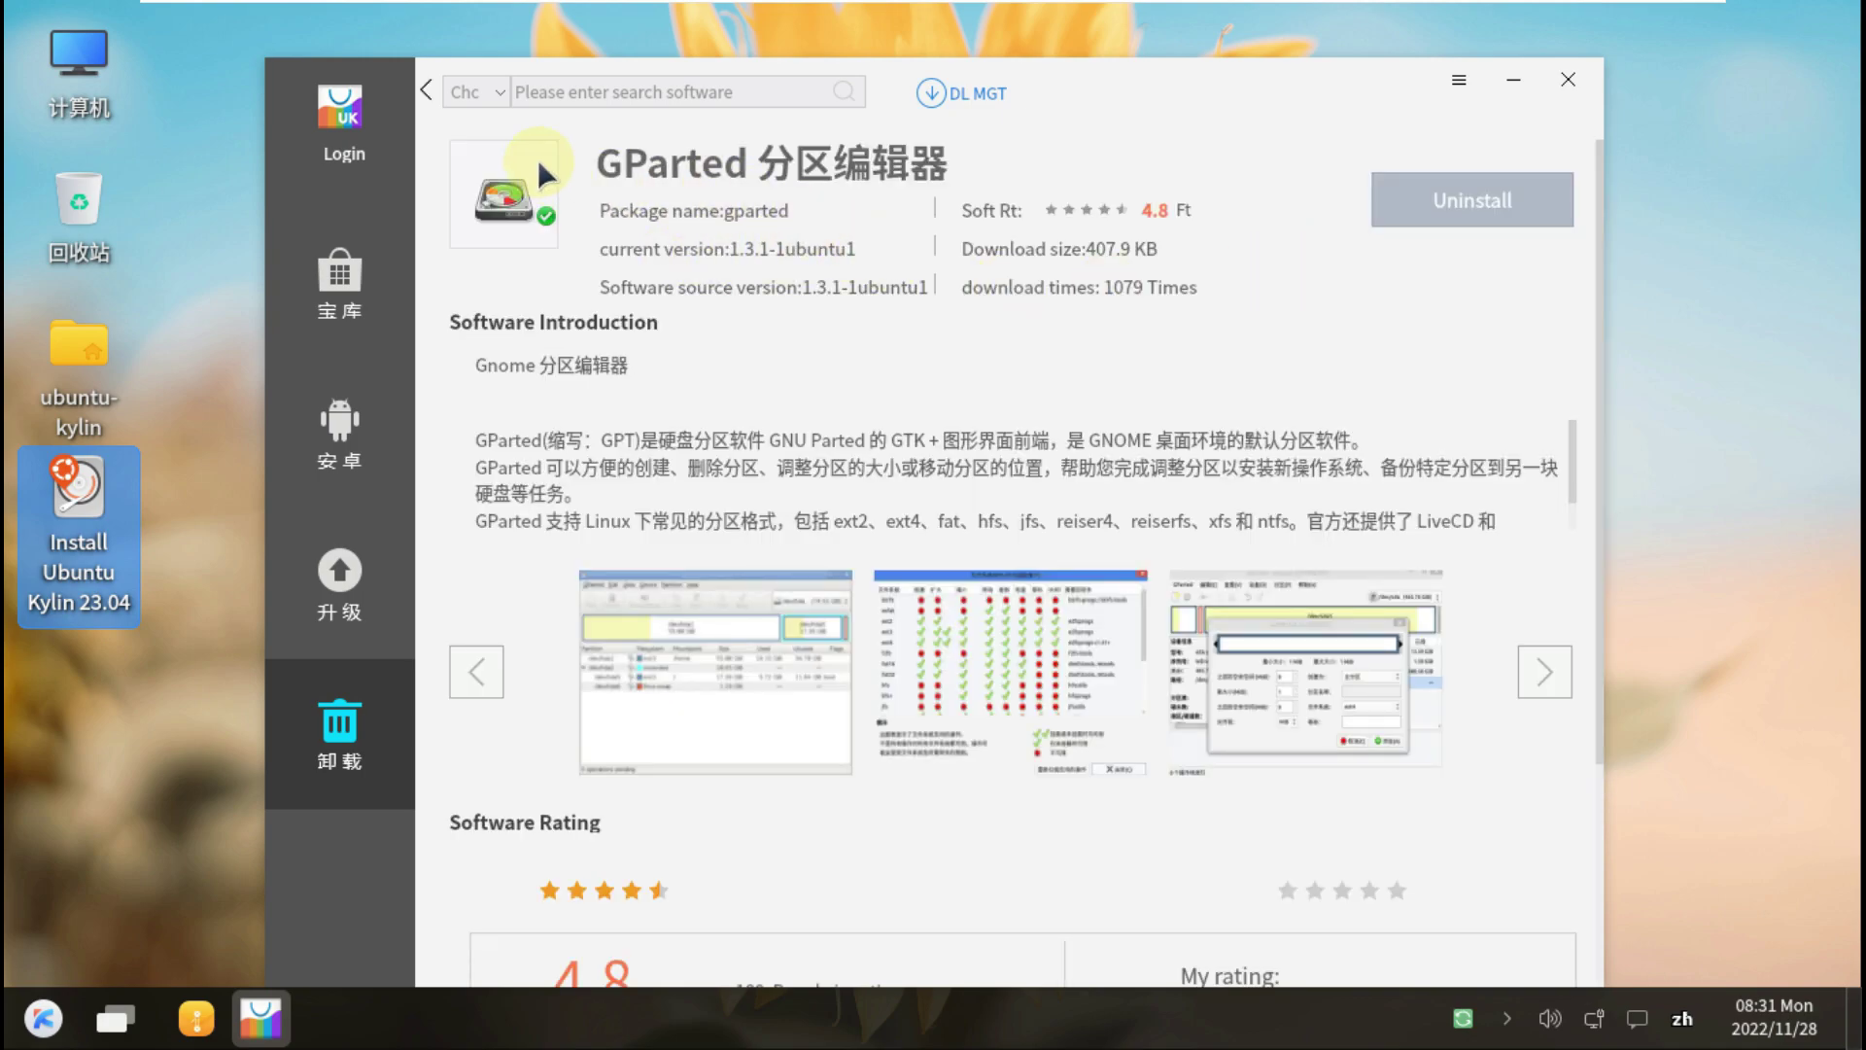
left_click(428, 90)
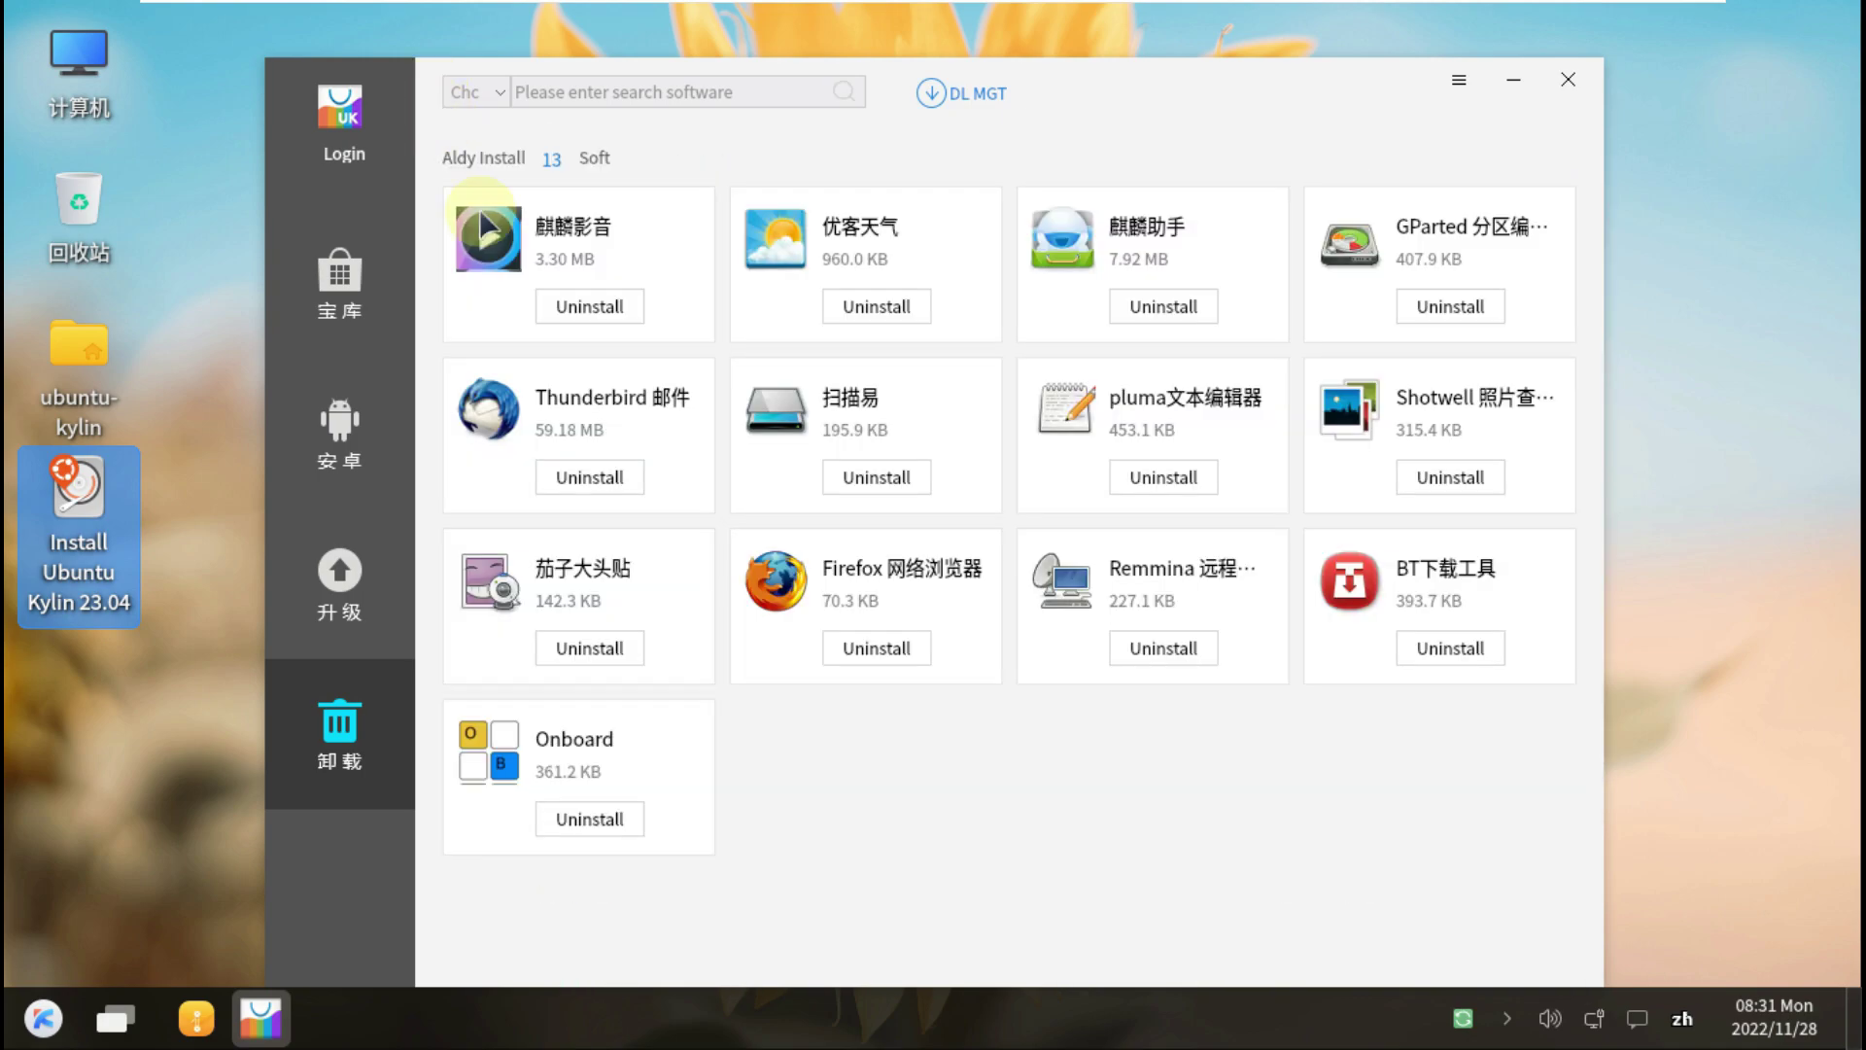
left_click(564, 390)
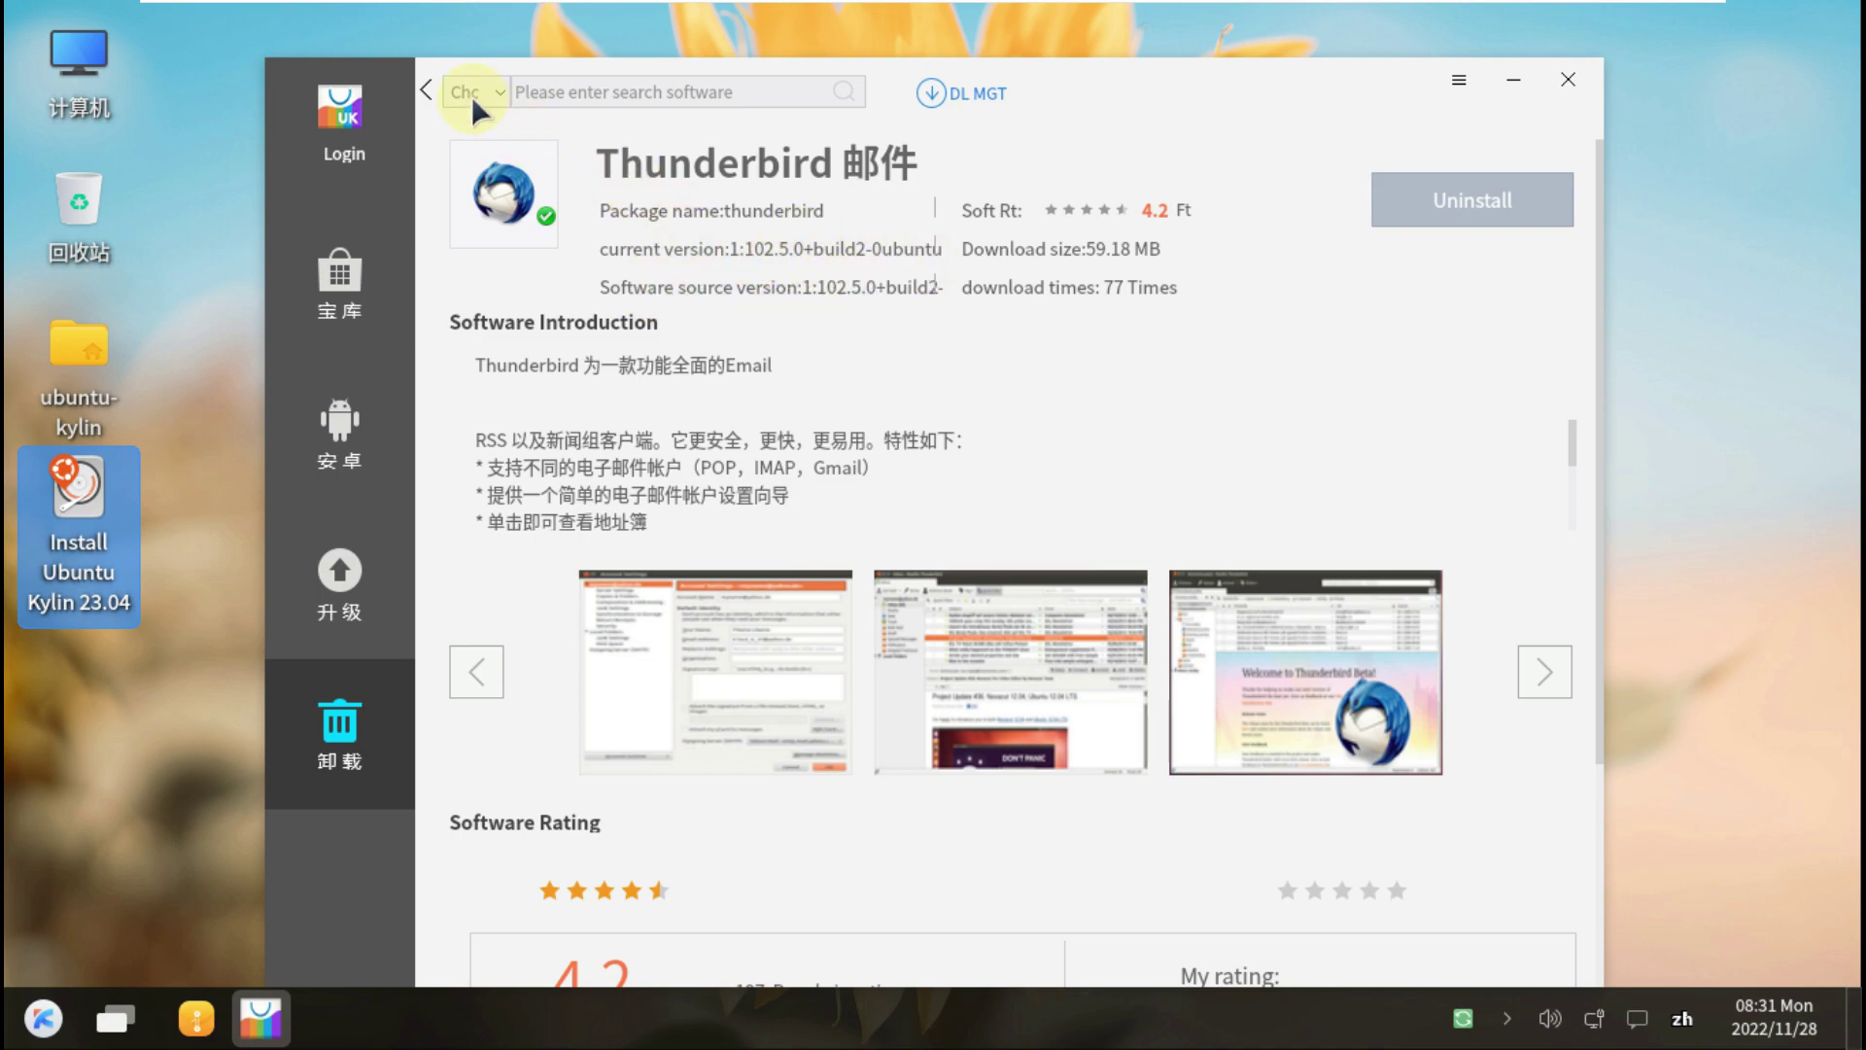
left_click(425, 91)
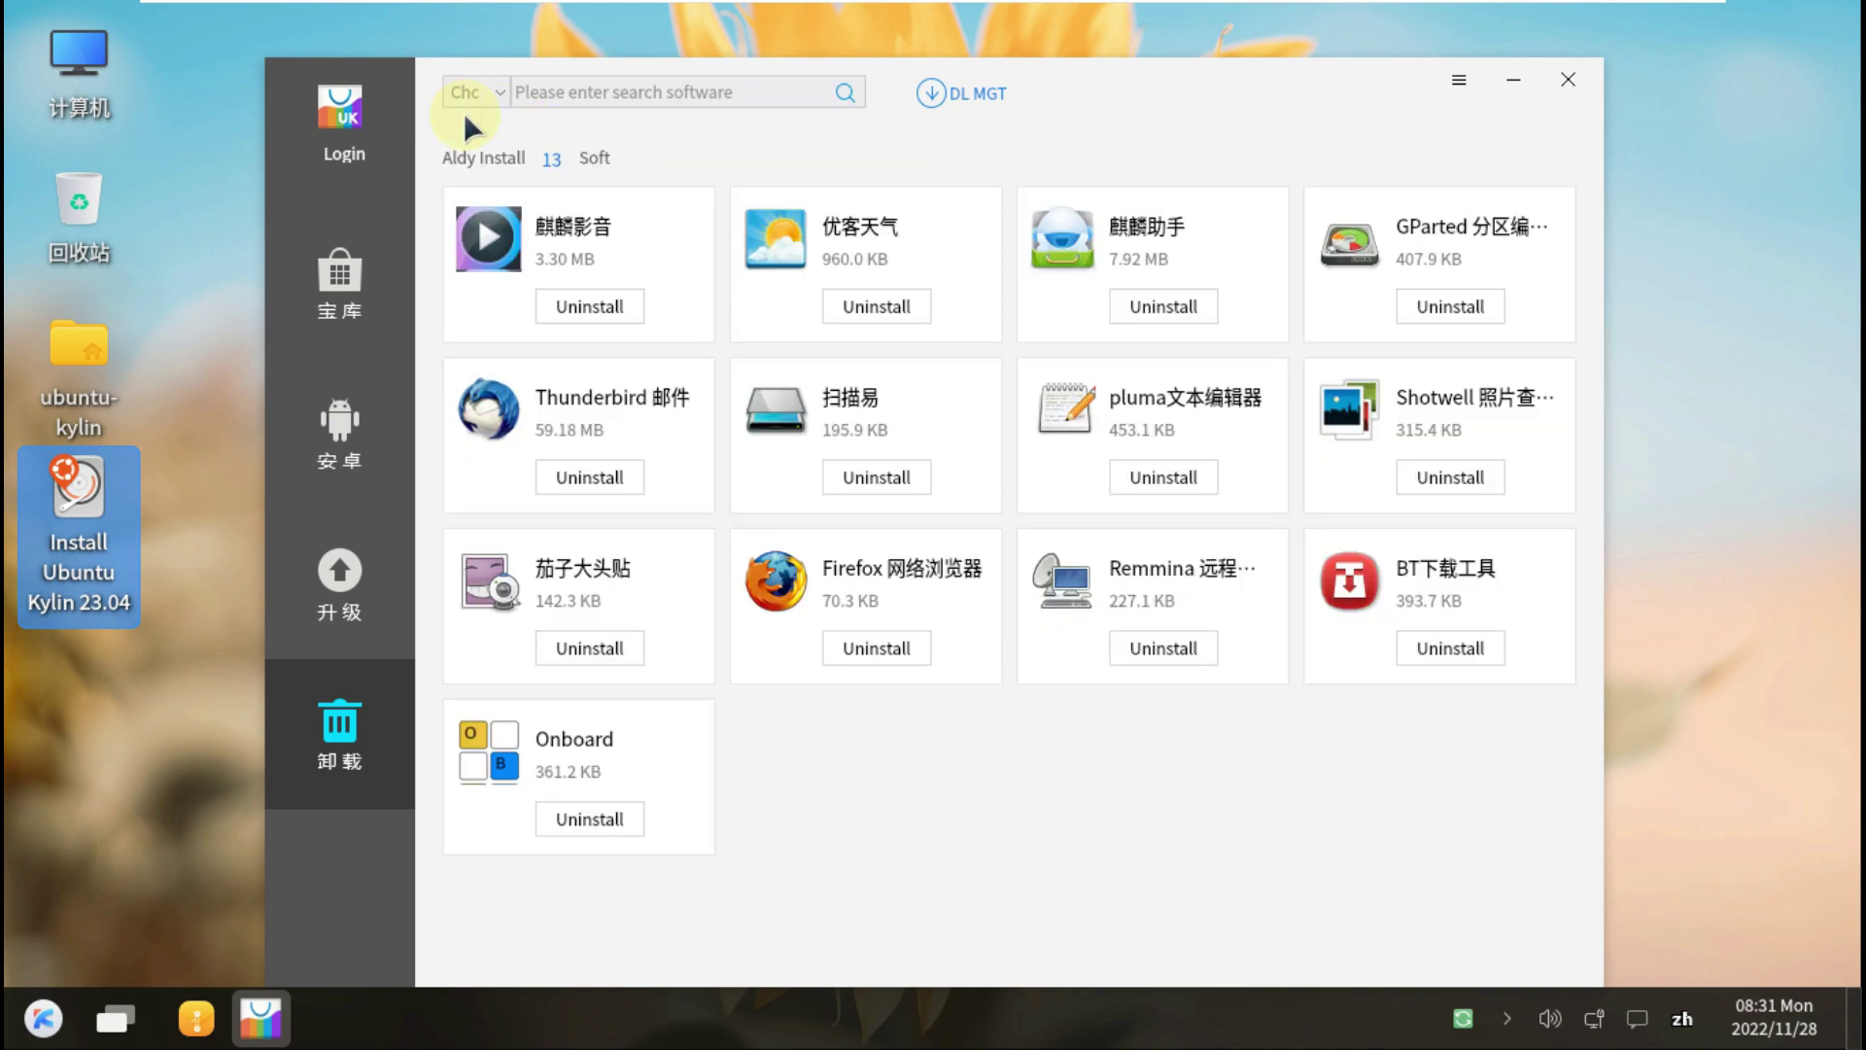
left_click(861, 410)
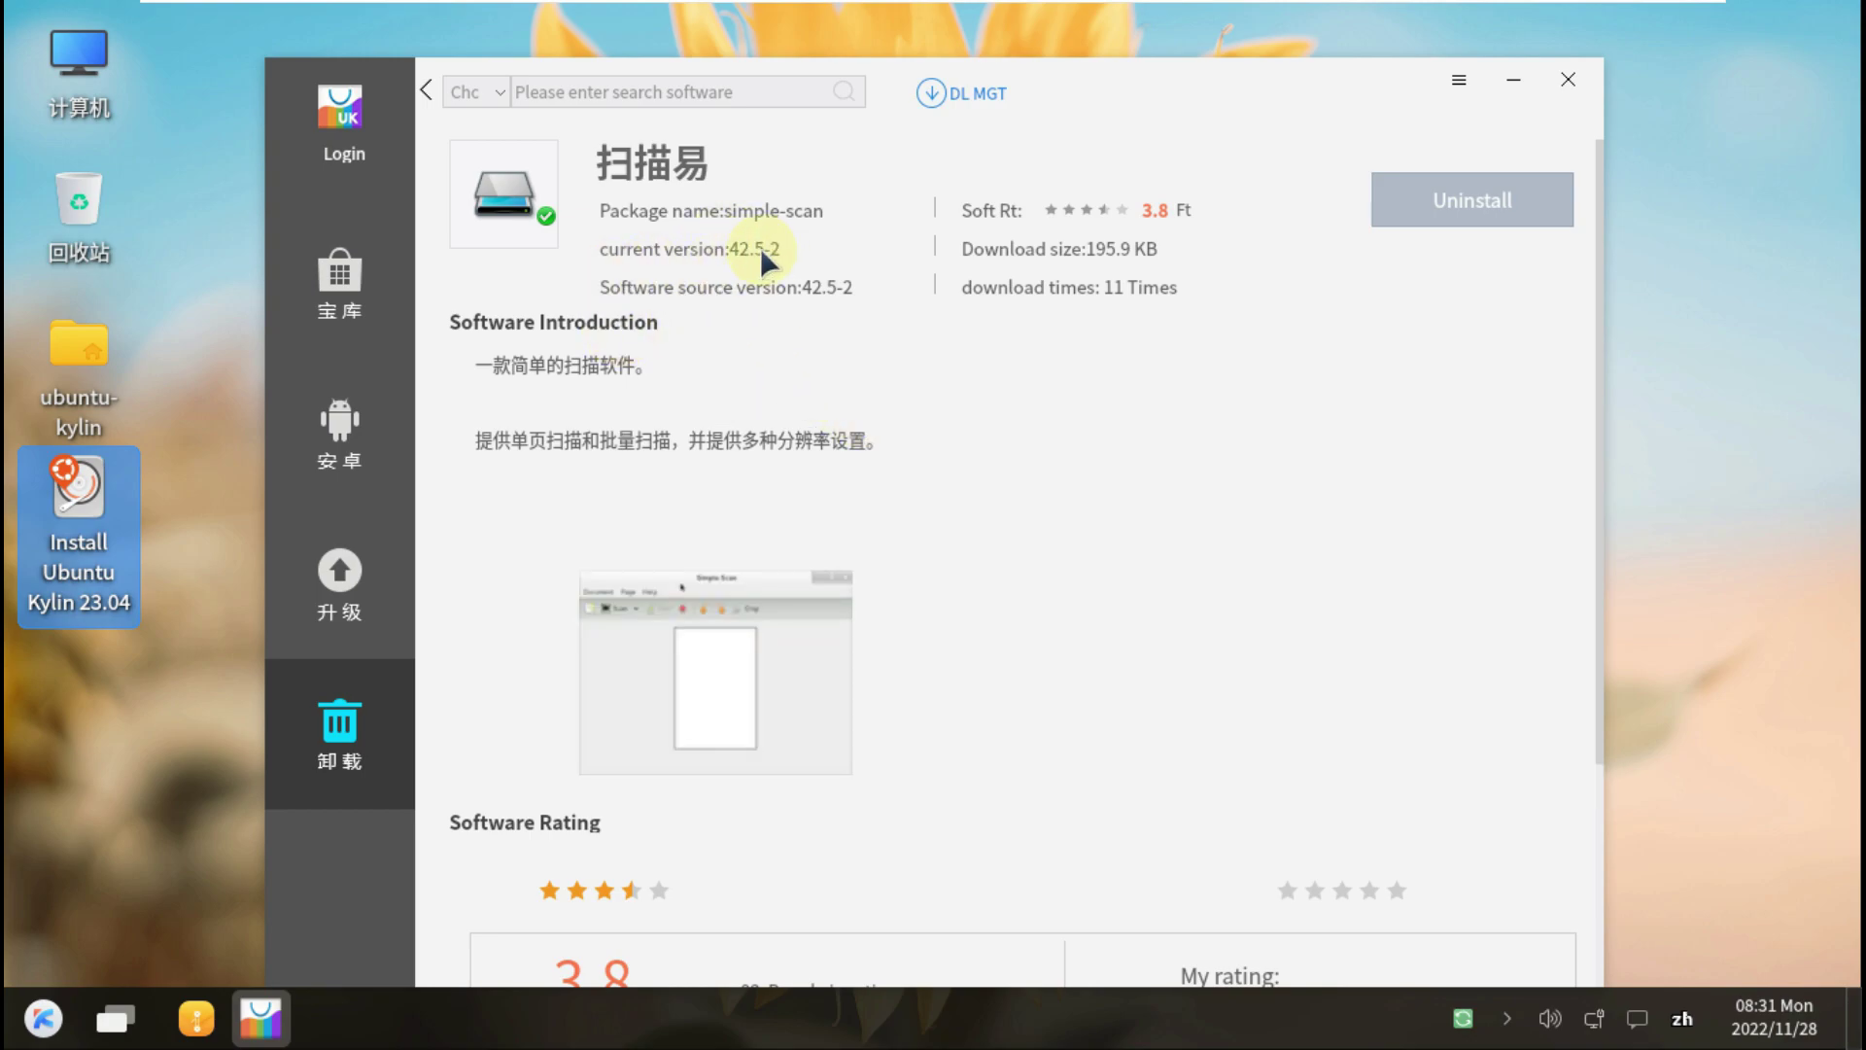
left_click(429, 82)
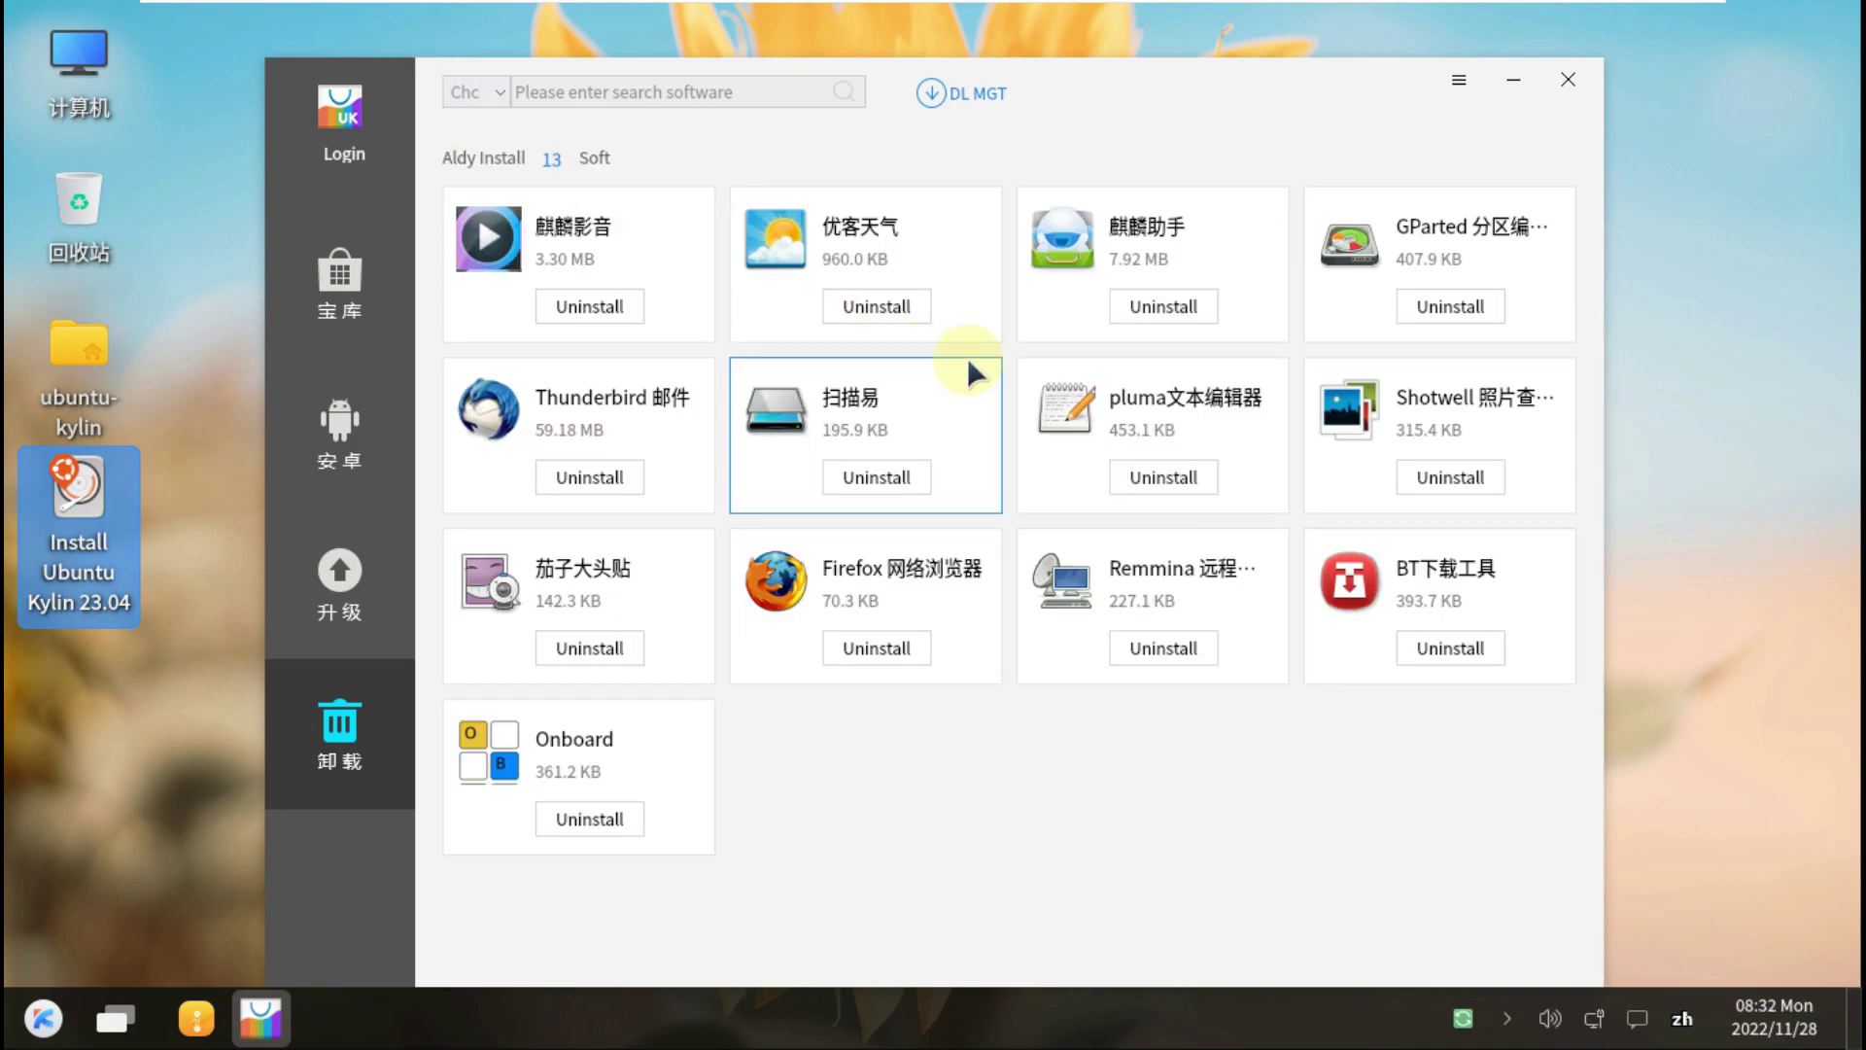
View the detail pages of the installed applications pluma文本编辑器, Shotwell 照片查看器 and 茄子大头贴 one after another.
left_click(1081, 394)
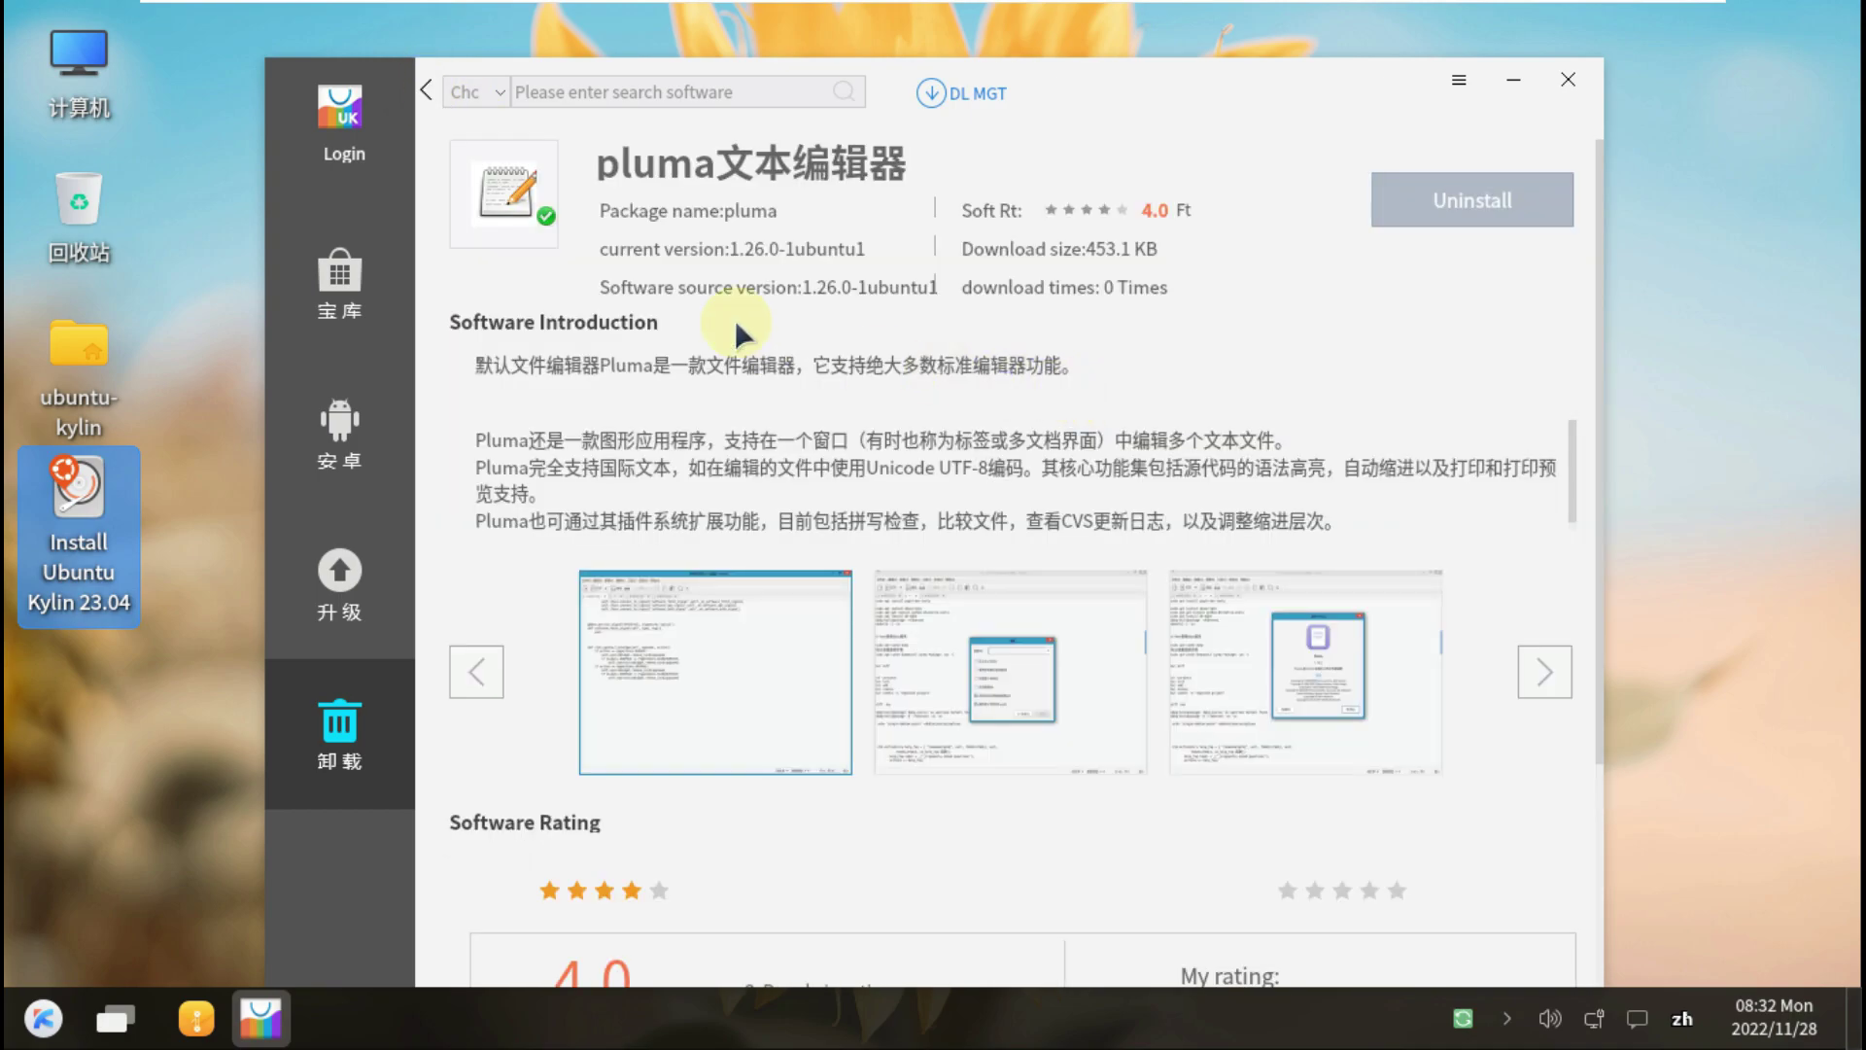
left_click(426, 89)
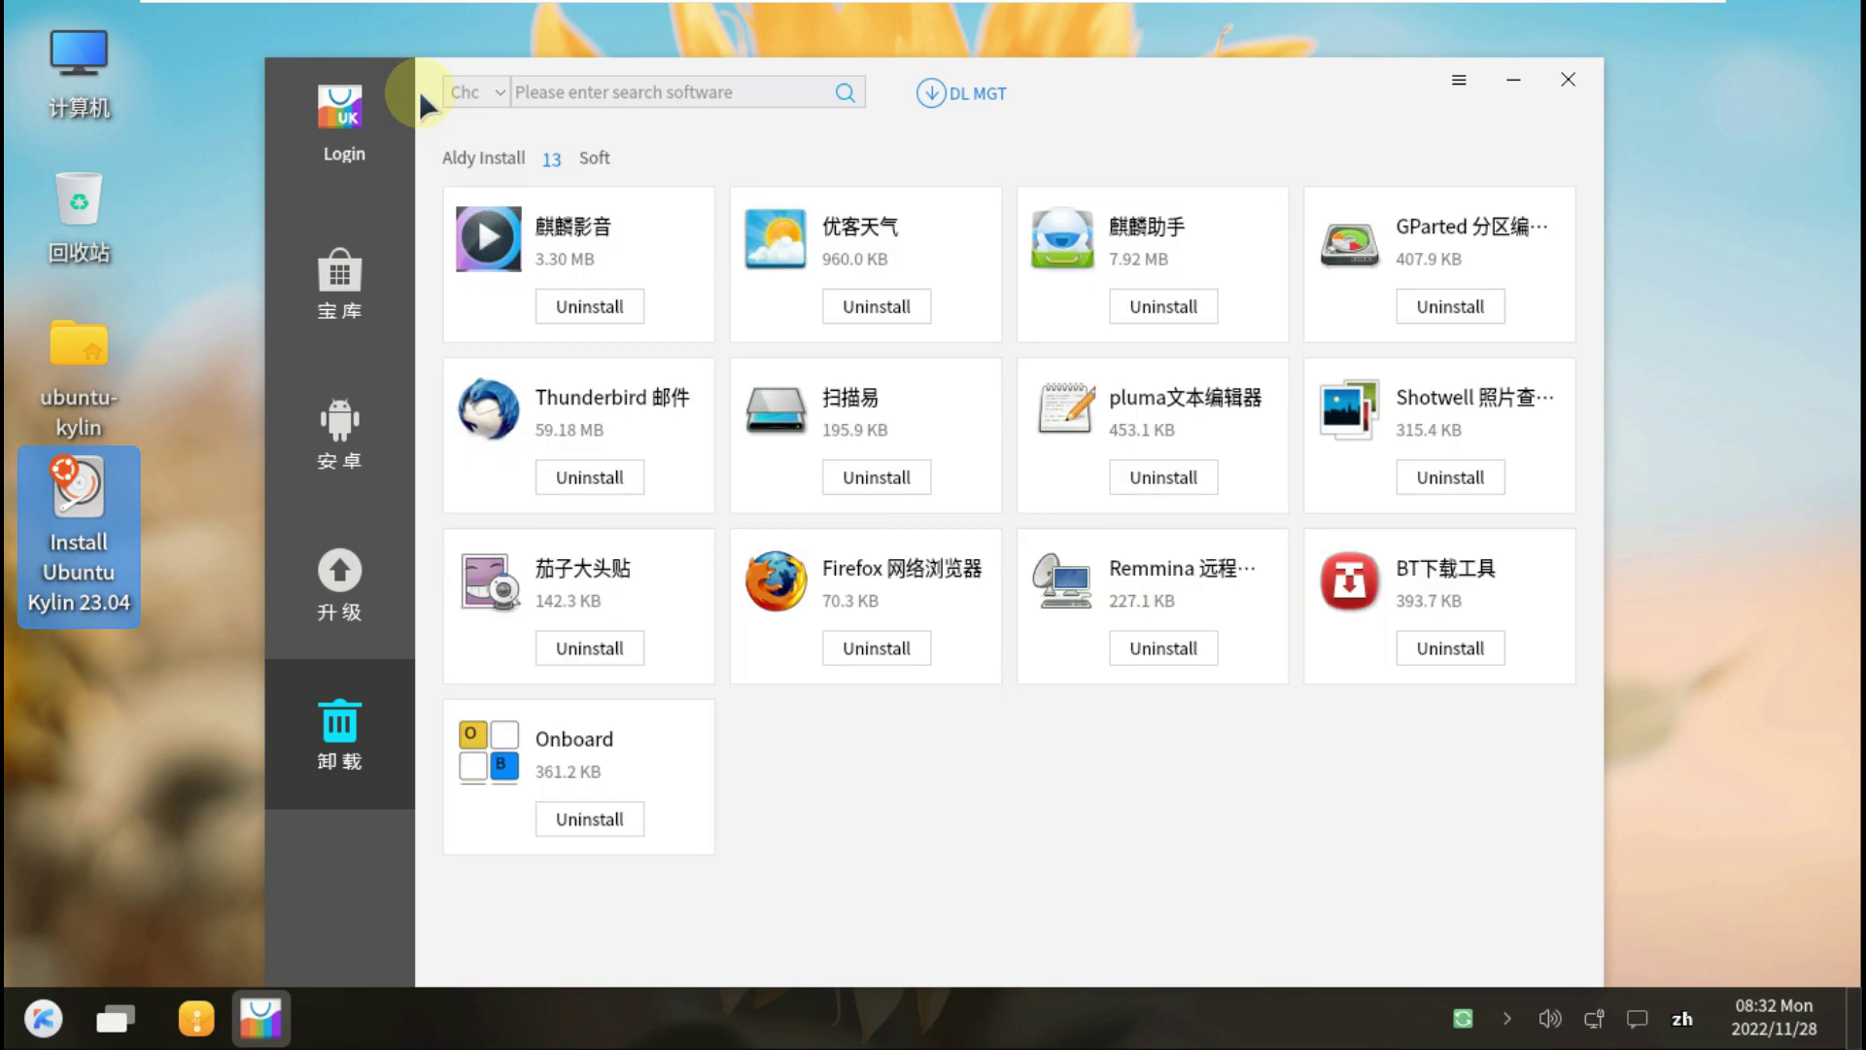
left_click(1419, 382)
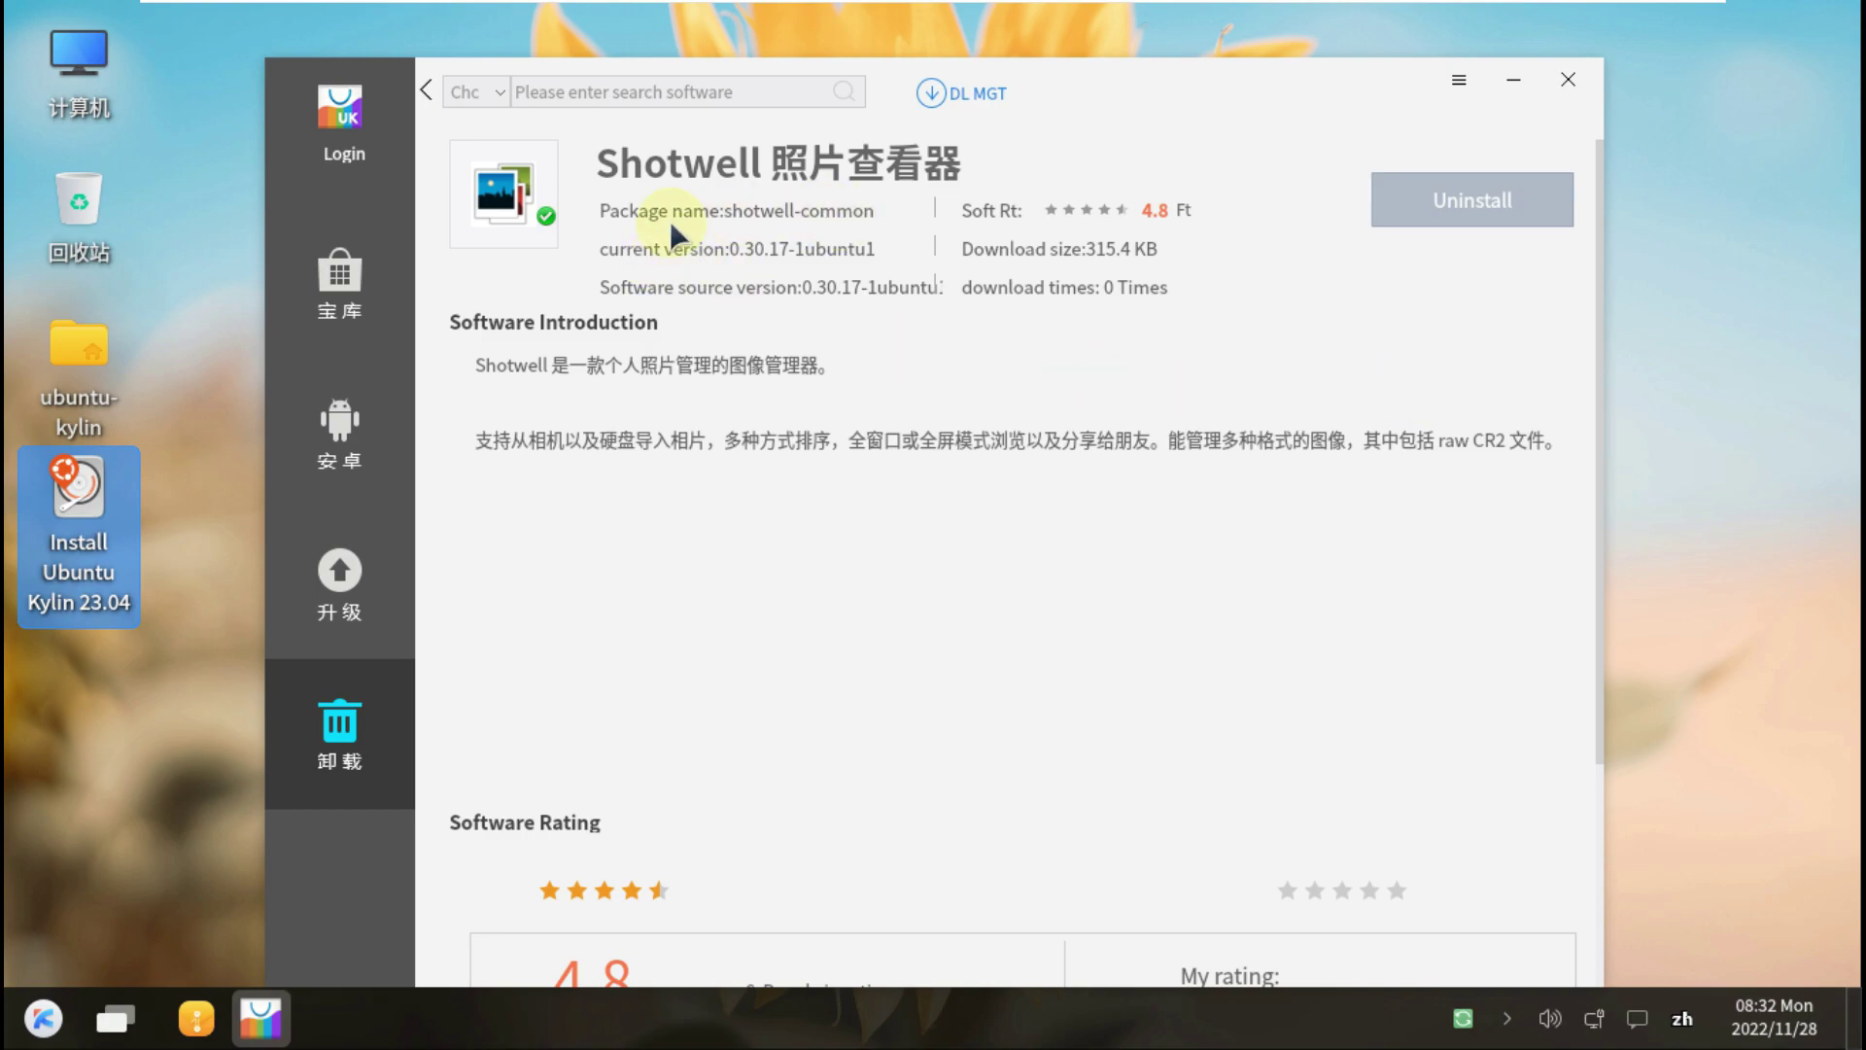
left_click(425, 88)
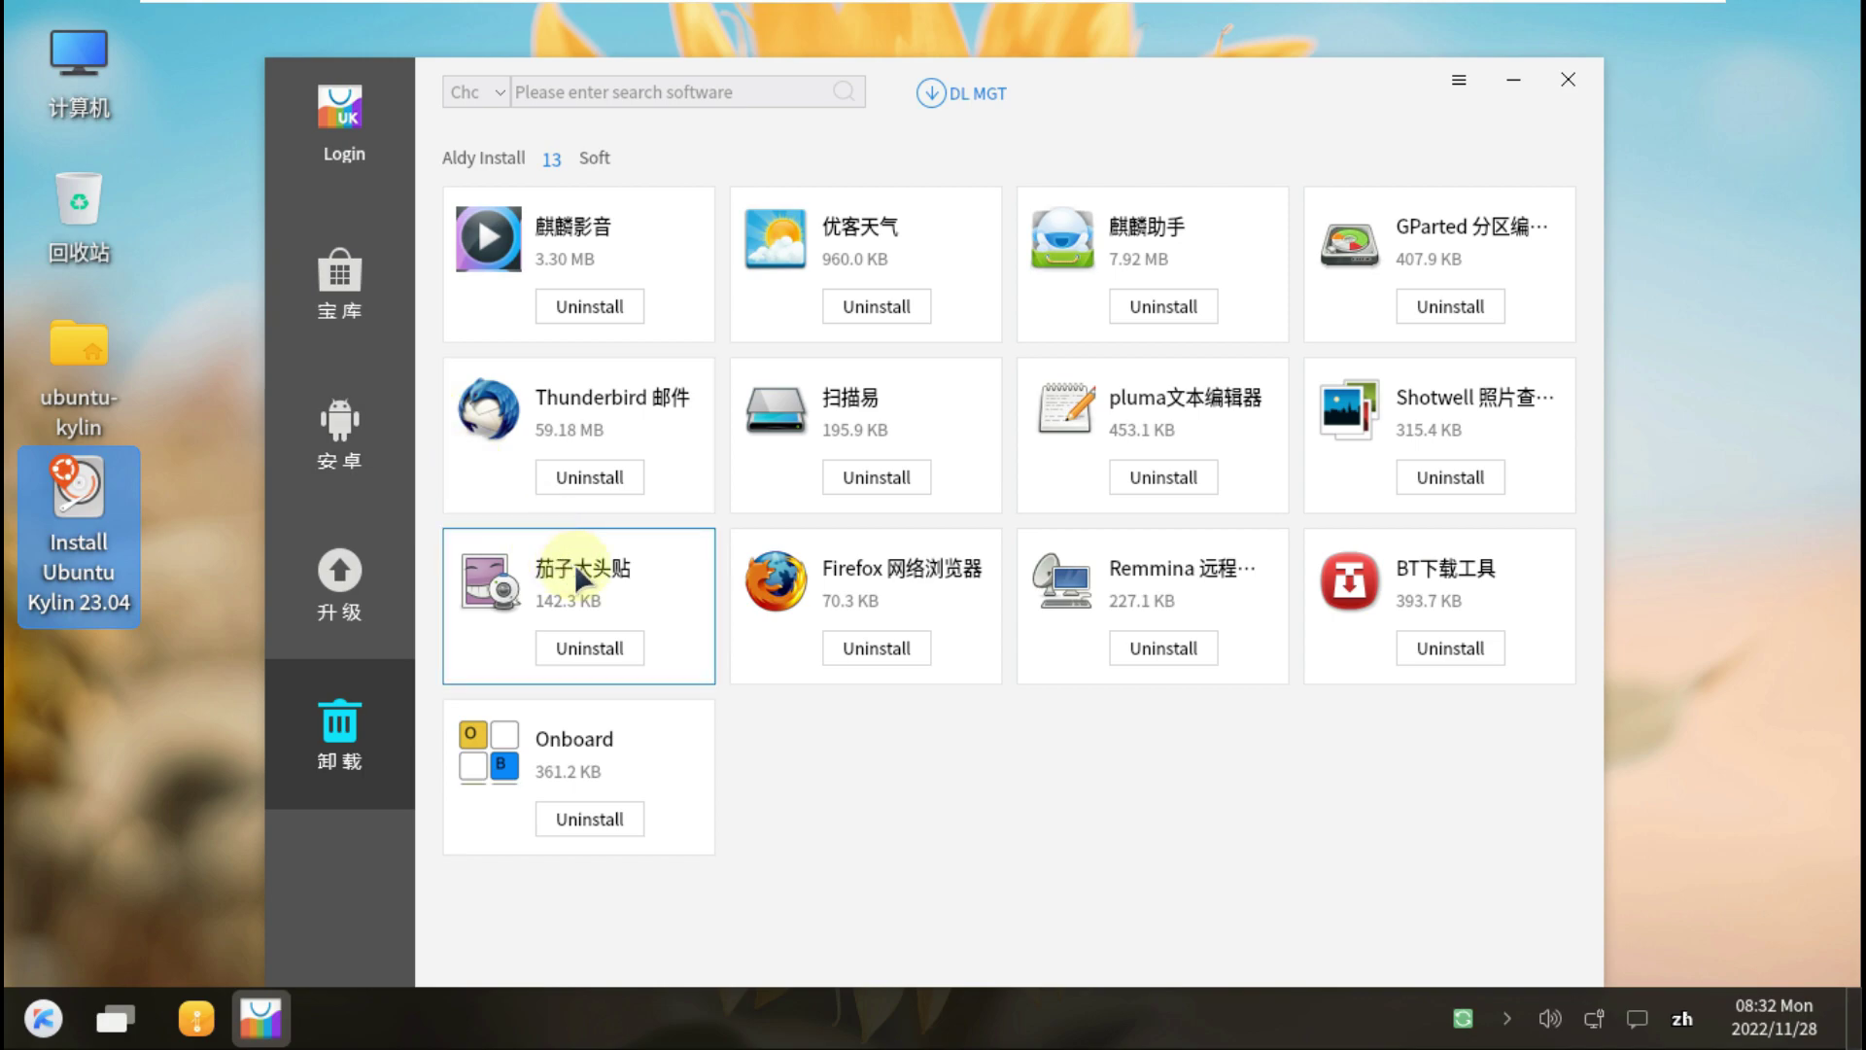
left_click(531, 570)
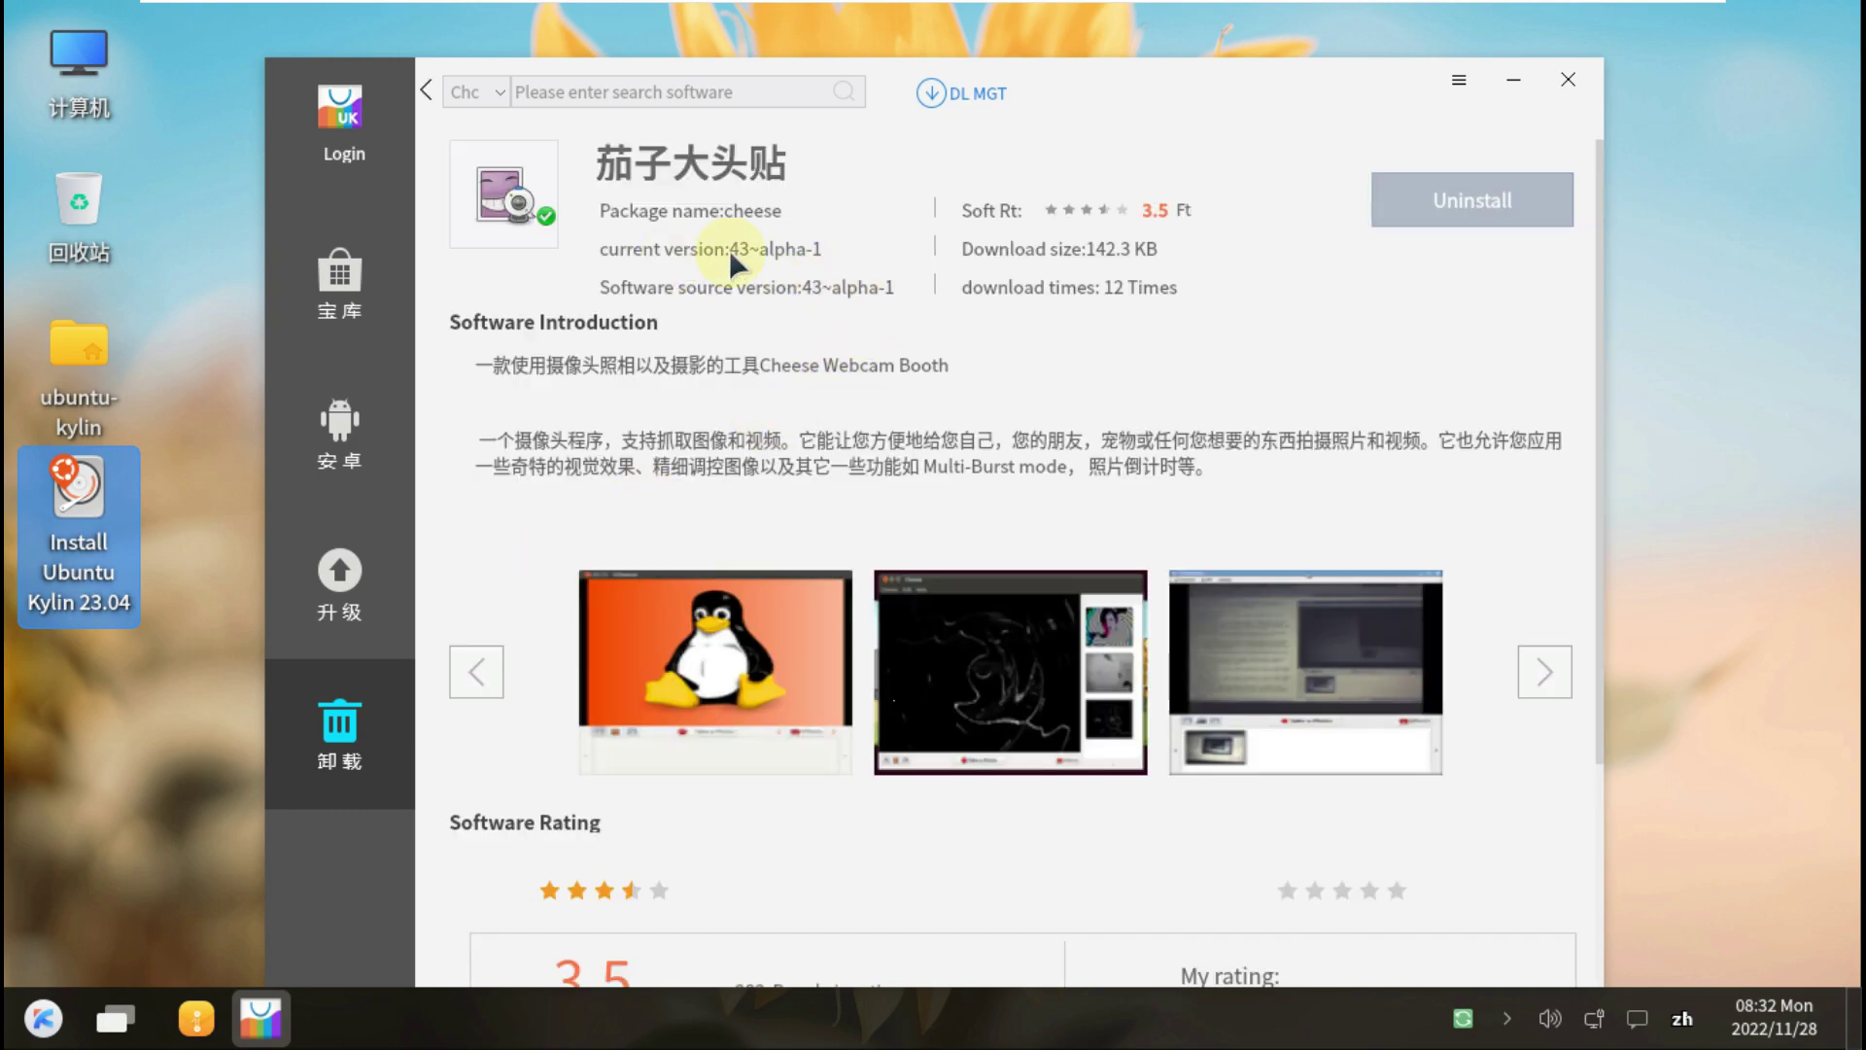
left_click(427, 90)
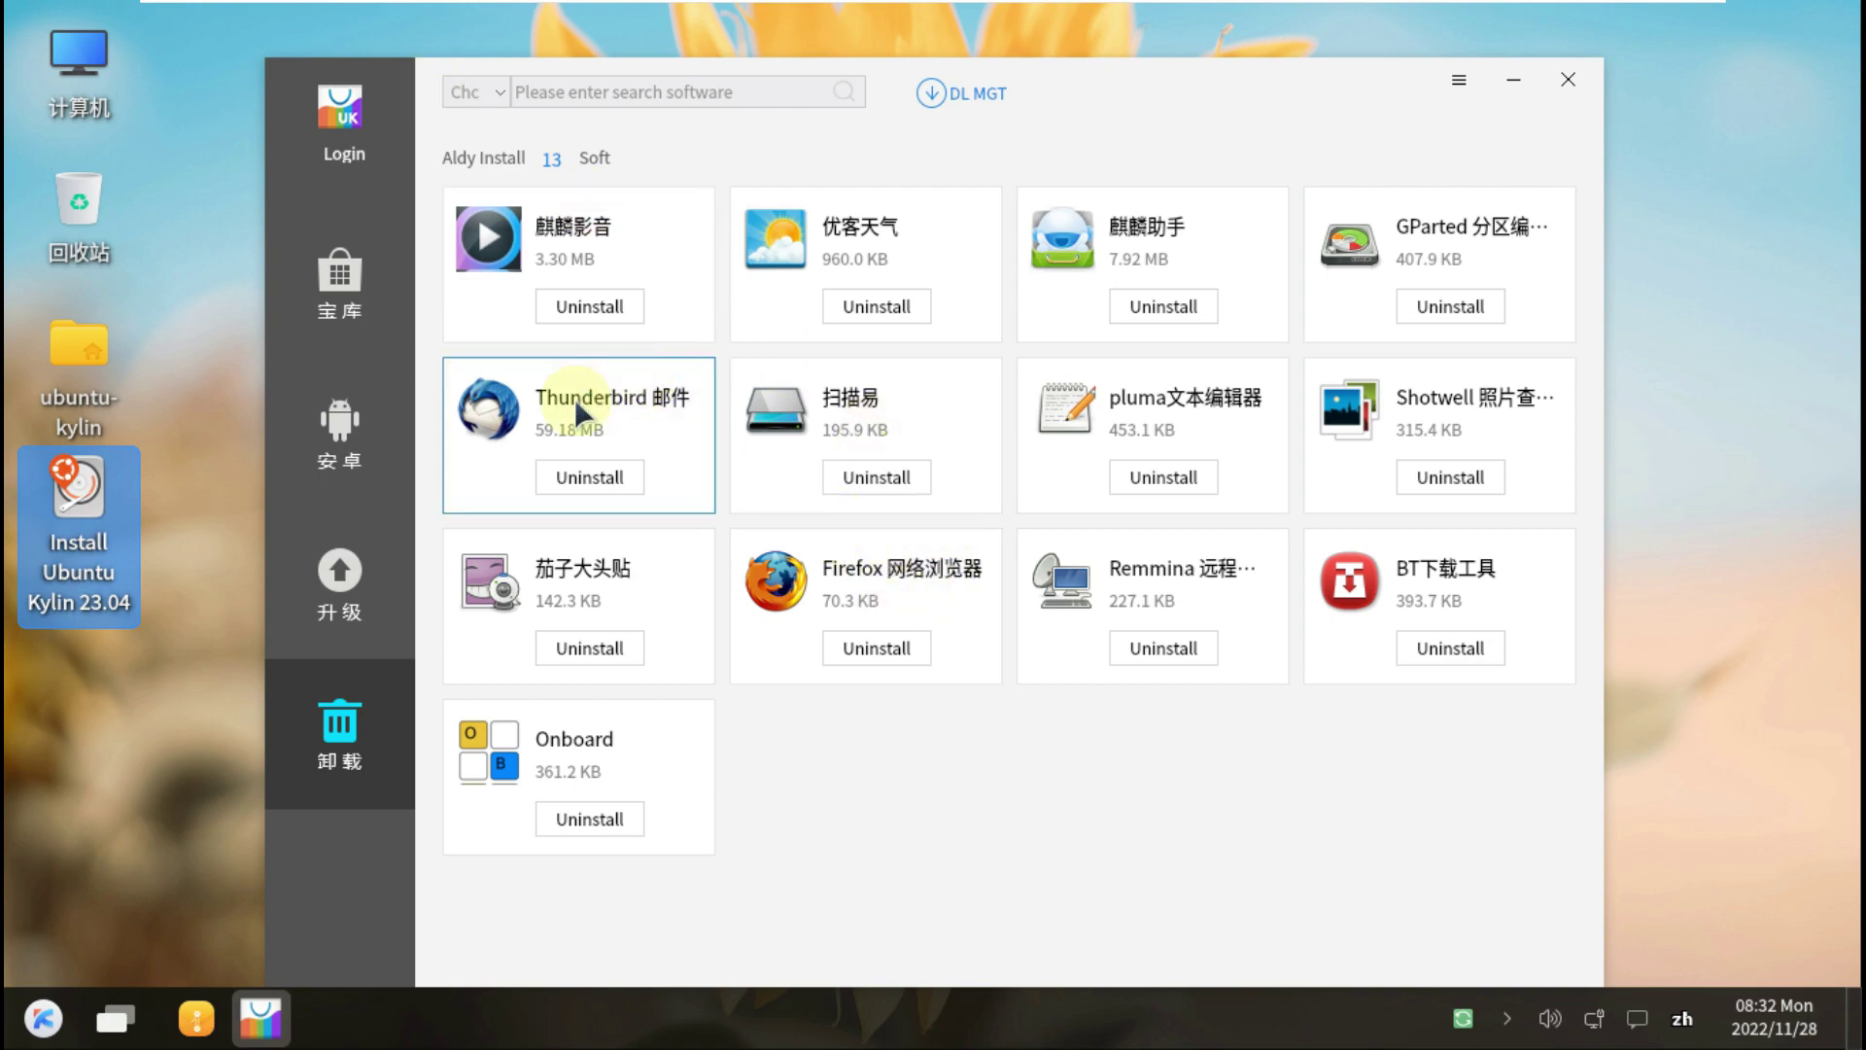
View the detail pages of the installed applications Firefox 网络浏览器, Remmina 远程桌面客户端, BT下载工具 and Onboard one after another.
left_click(828, 590)
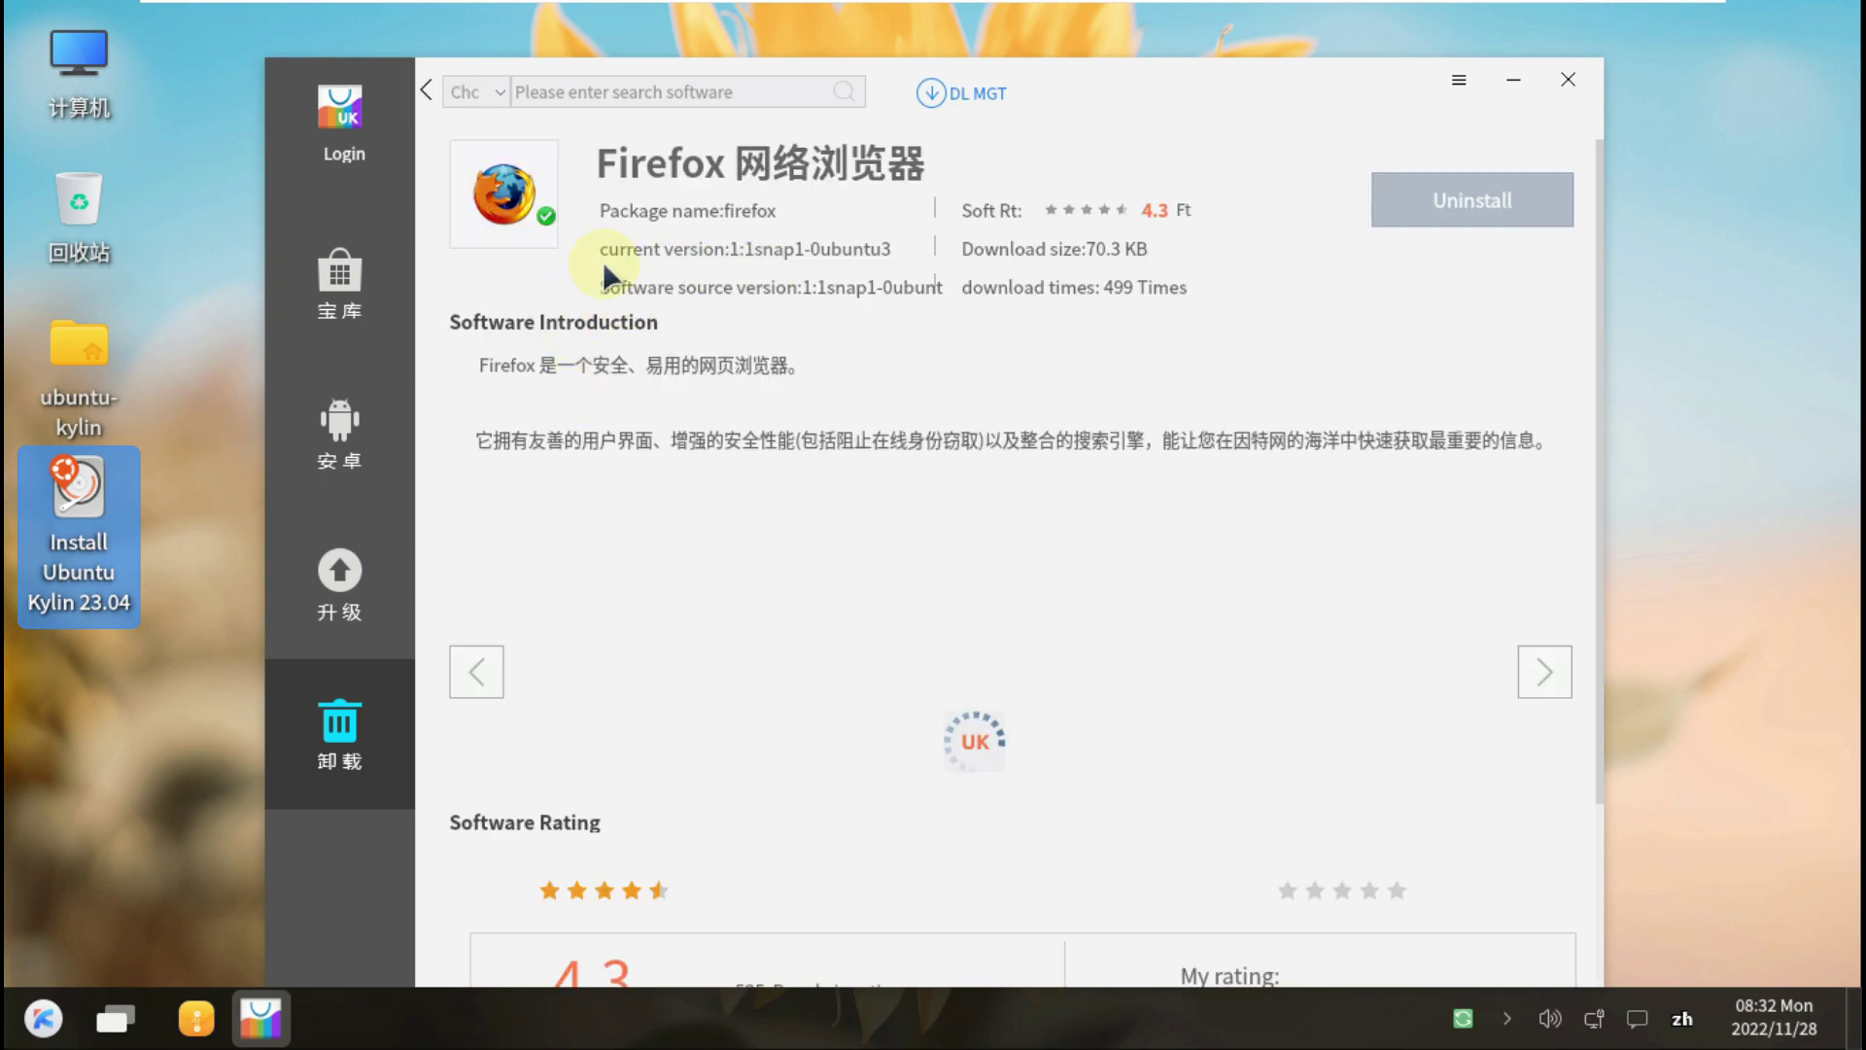
left_click(428, 90)
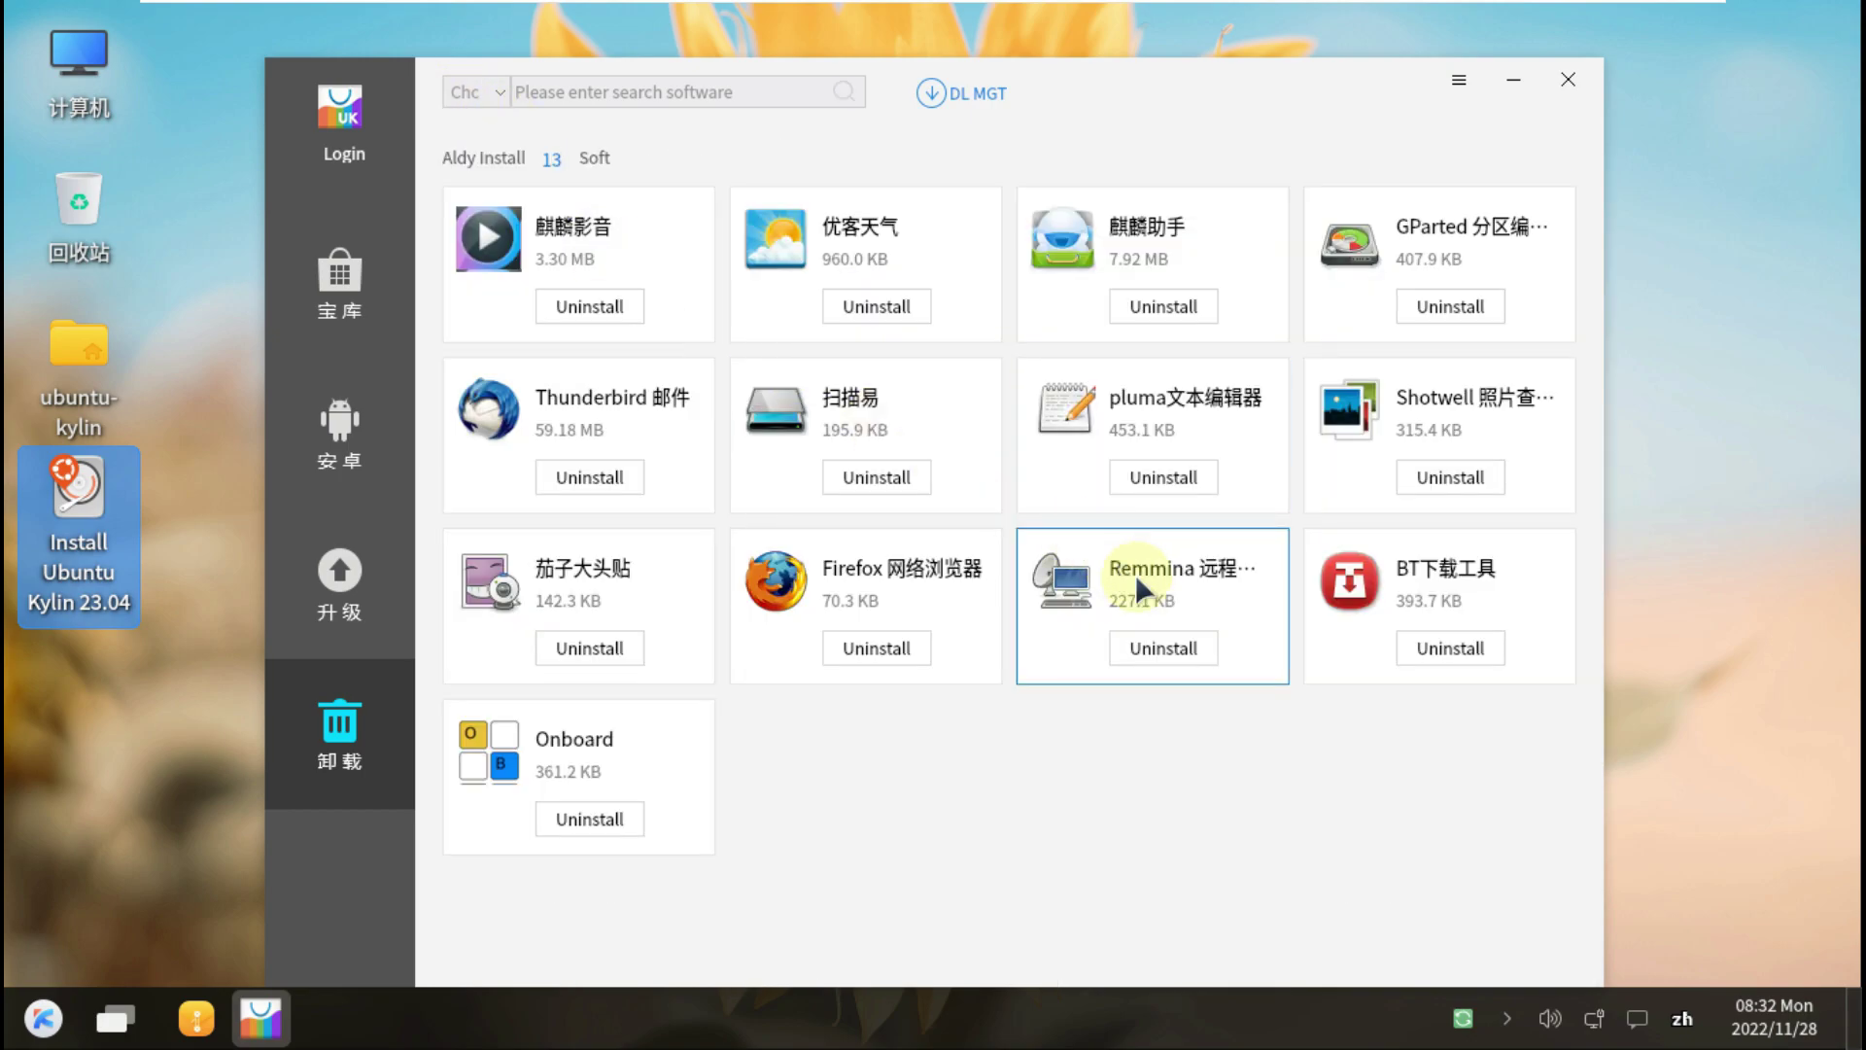
left_click(1067, 641)
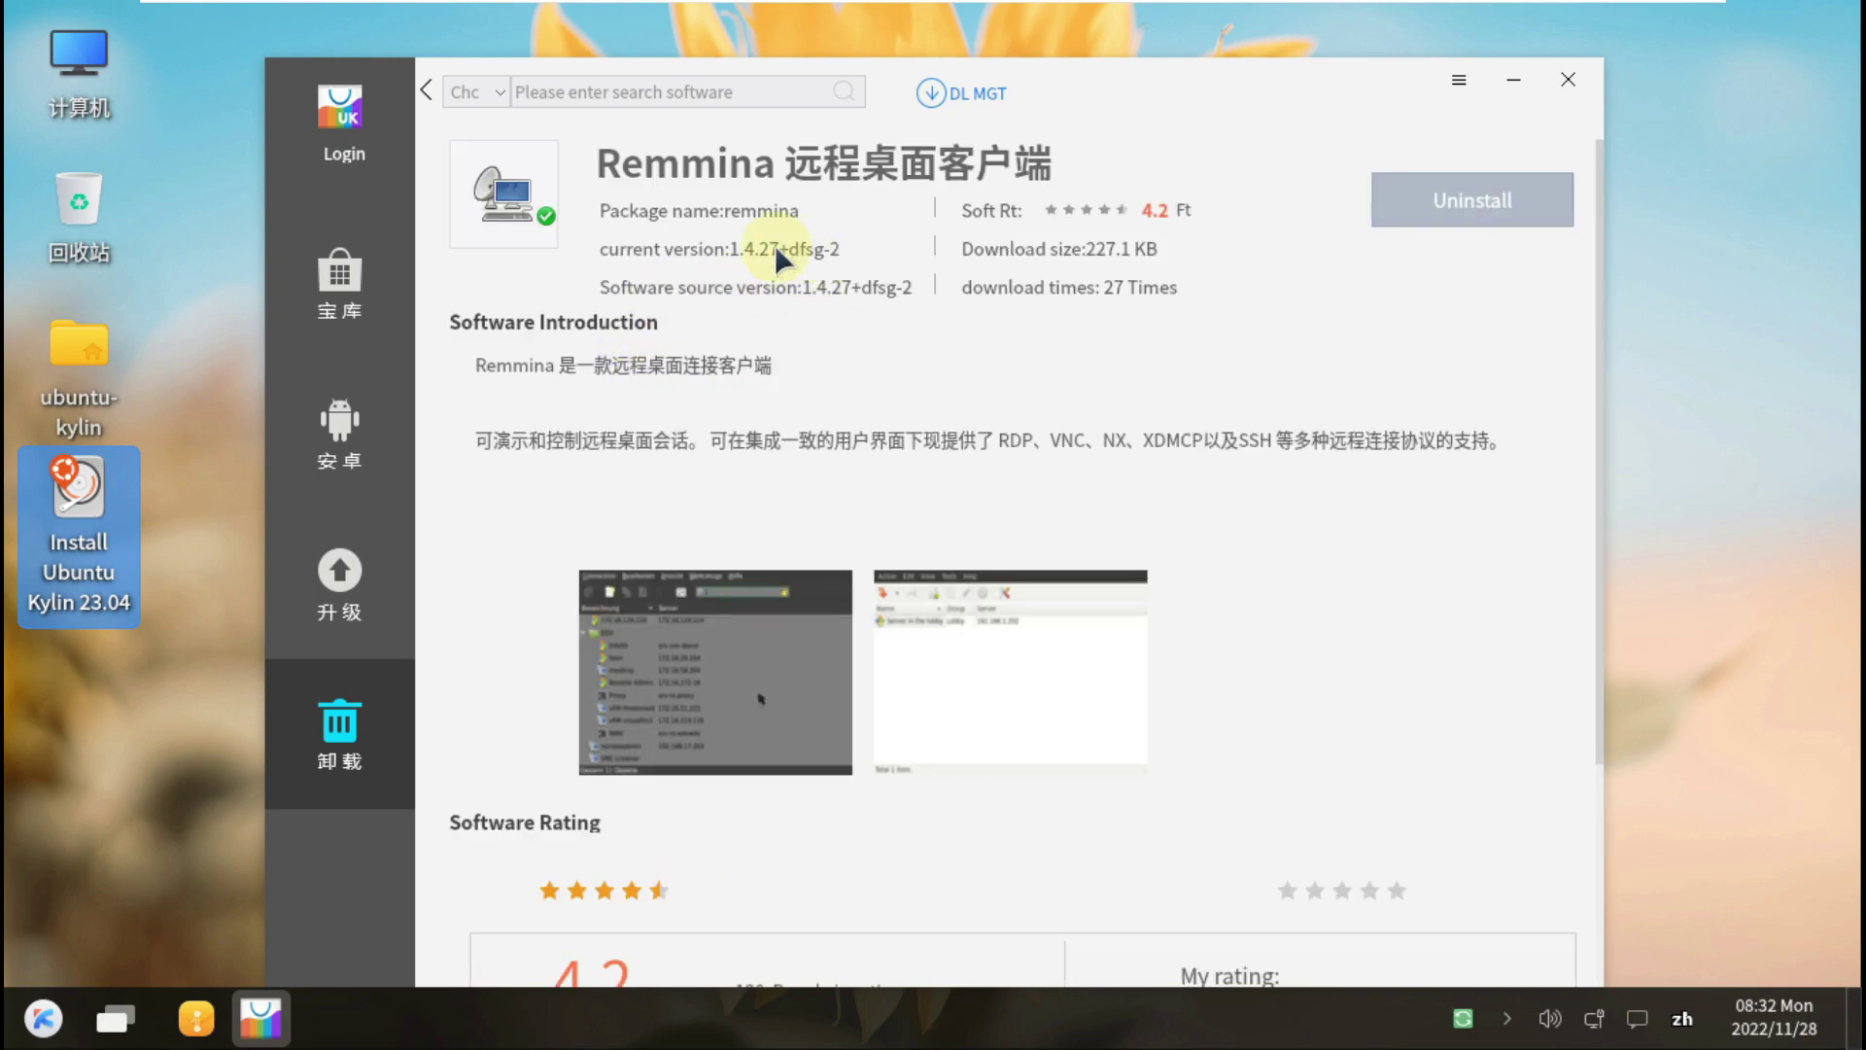
left_click(426, 91)
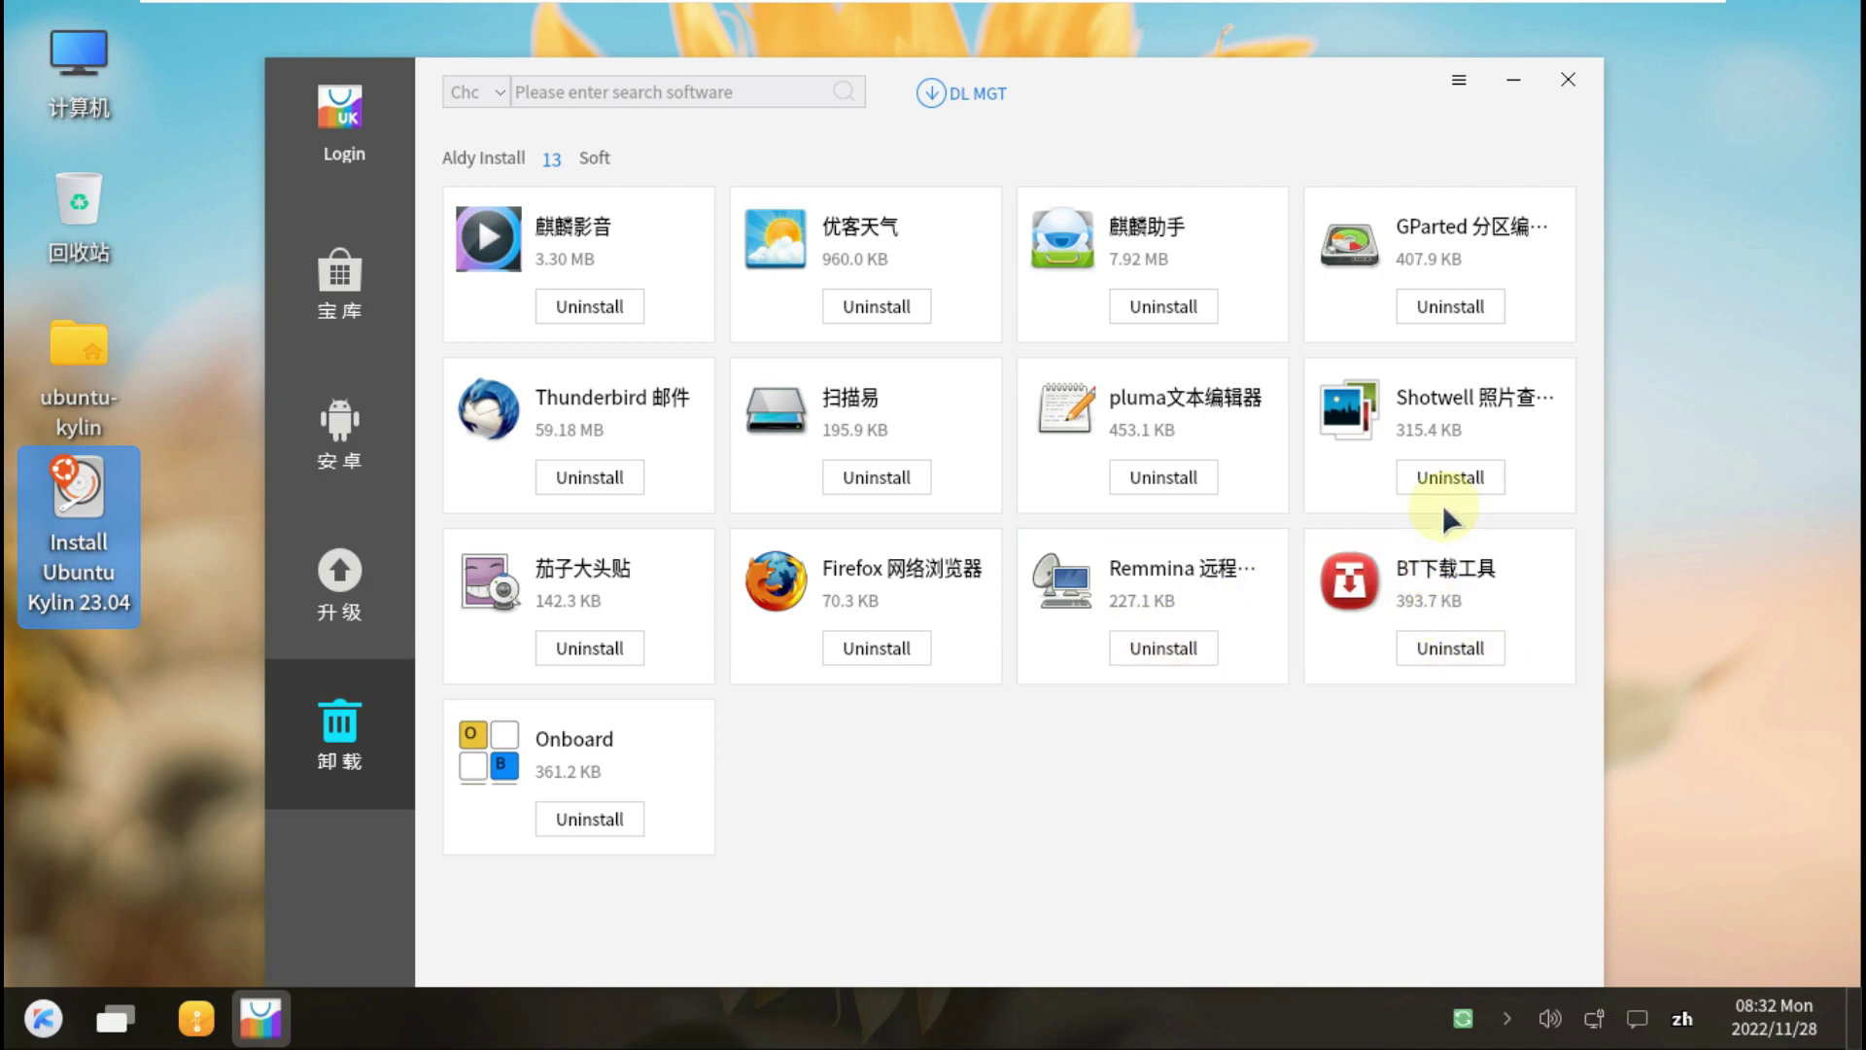
left_click(1366, 564)
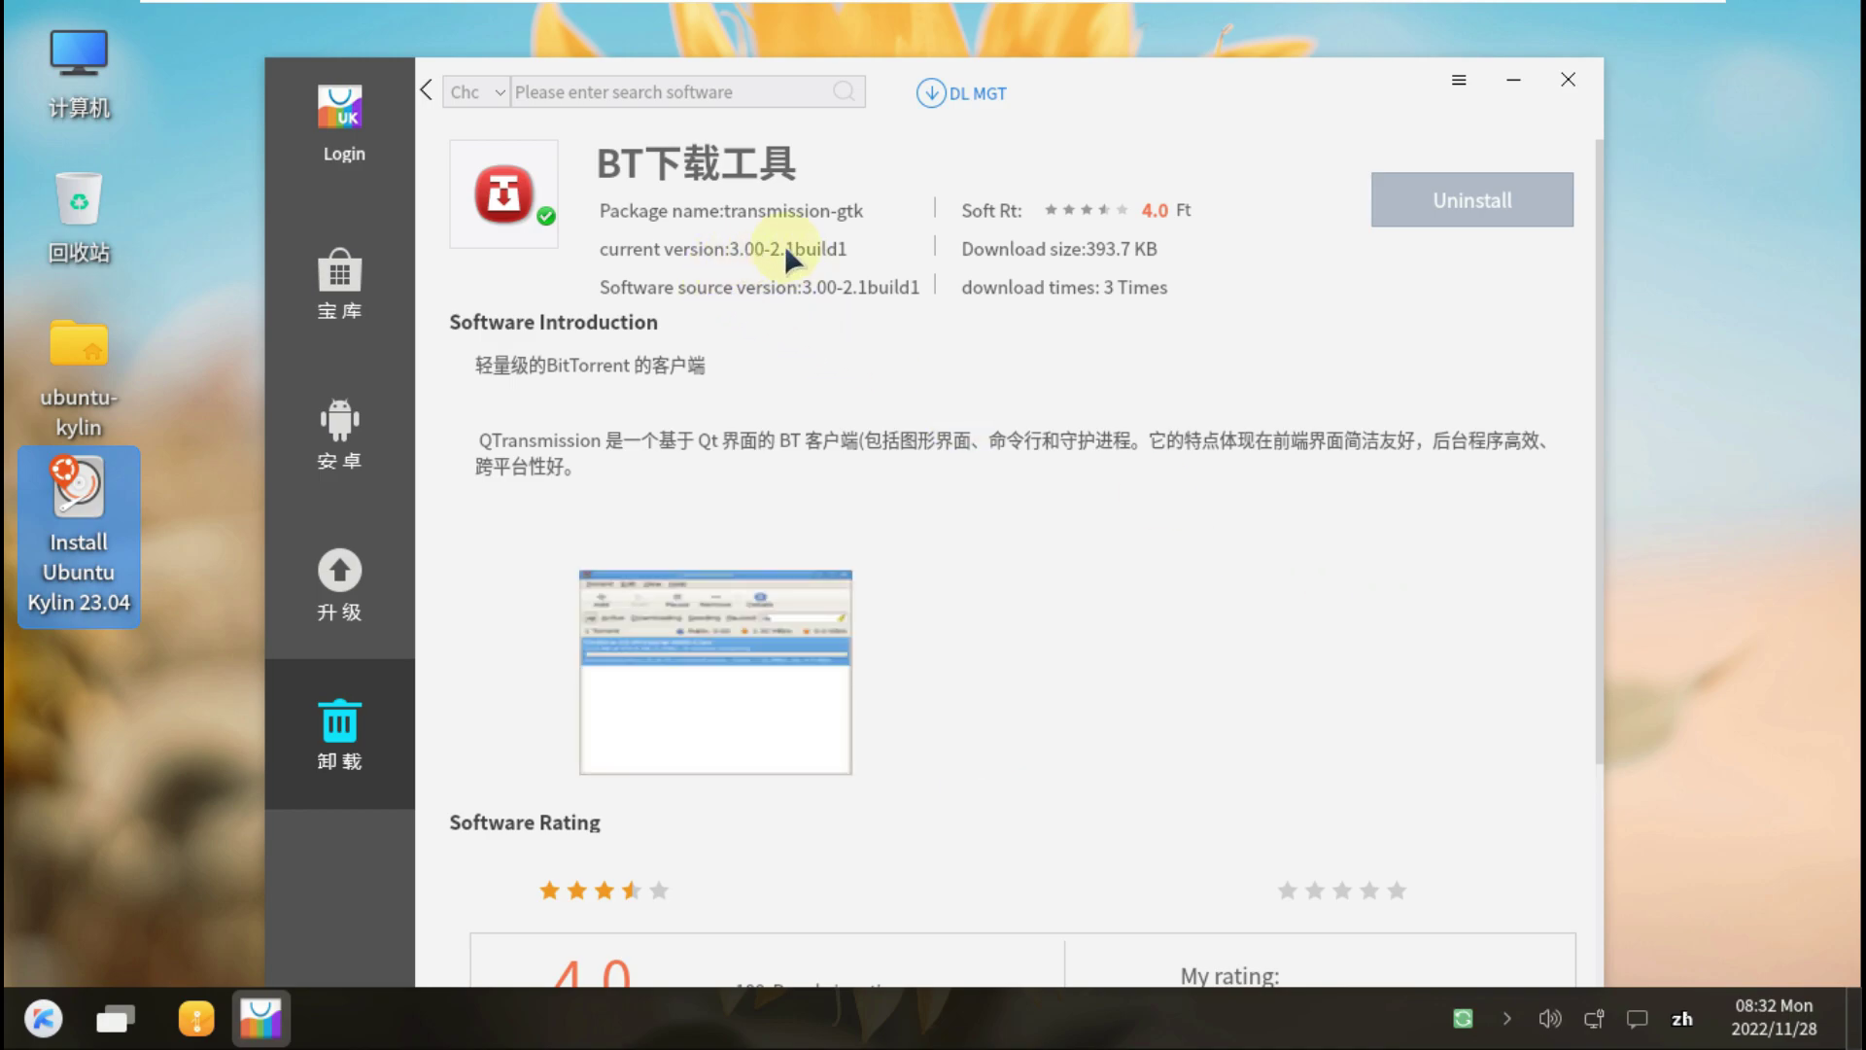
left_click(428, 90)
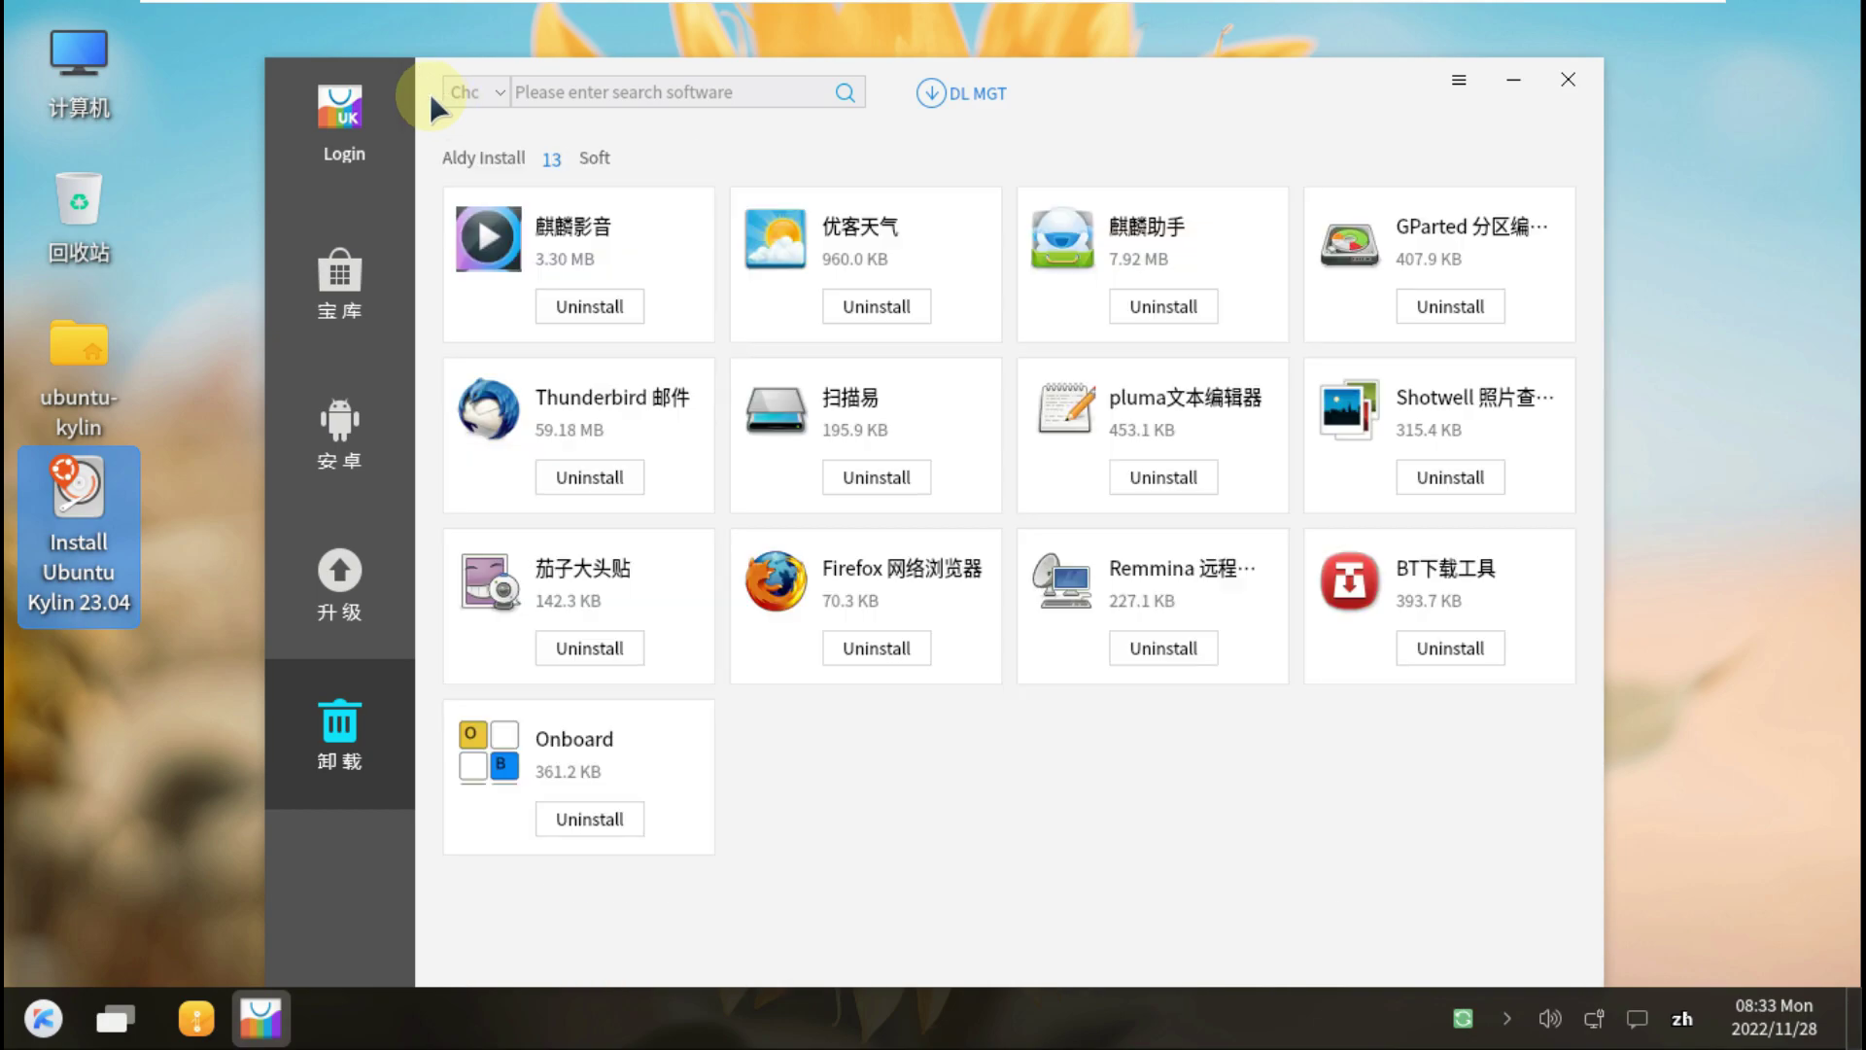
left_click(595, 727)
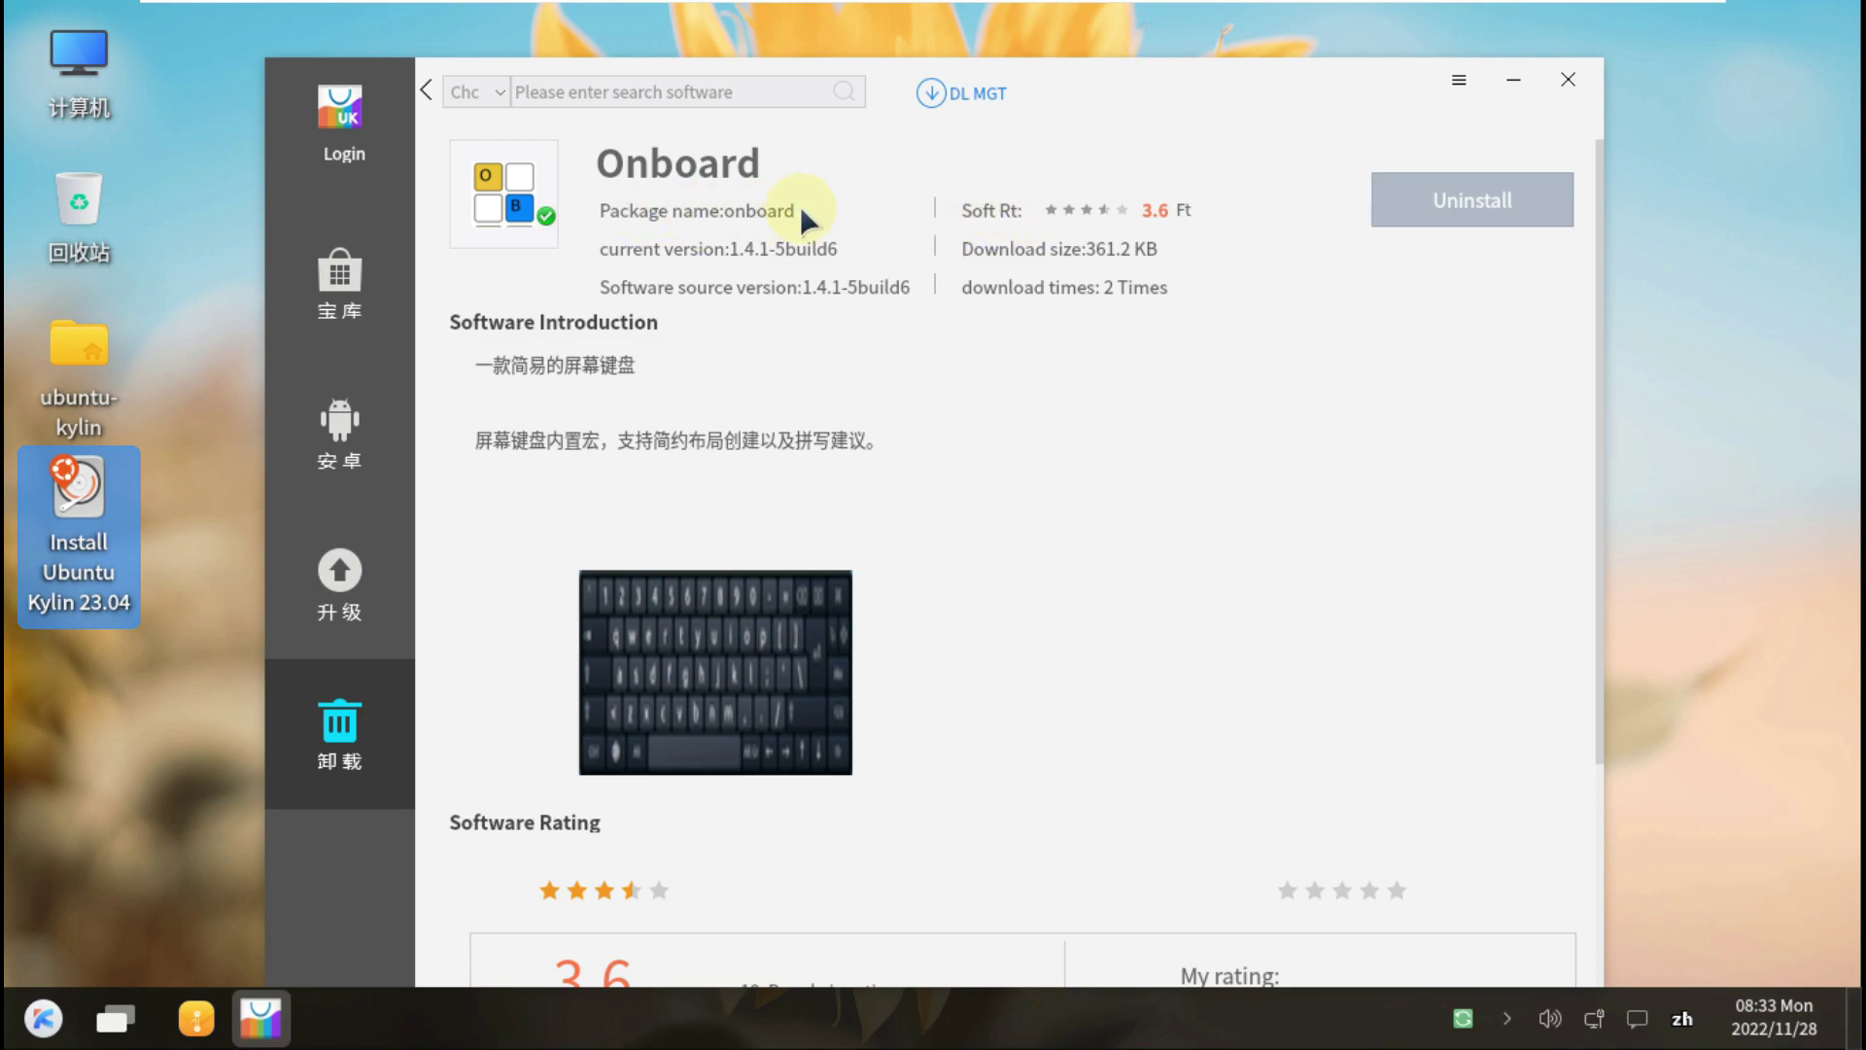
View the store's software source configuration, dismiss it and close the software store.
left_click(1456, 84)
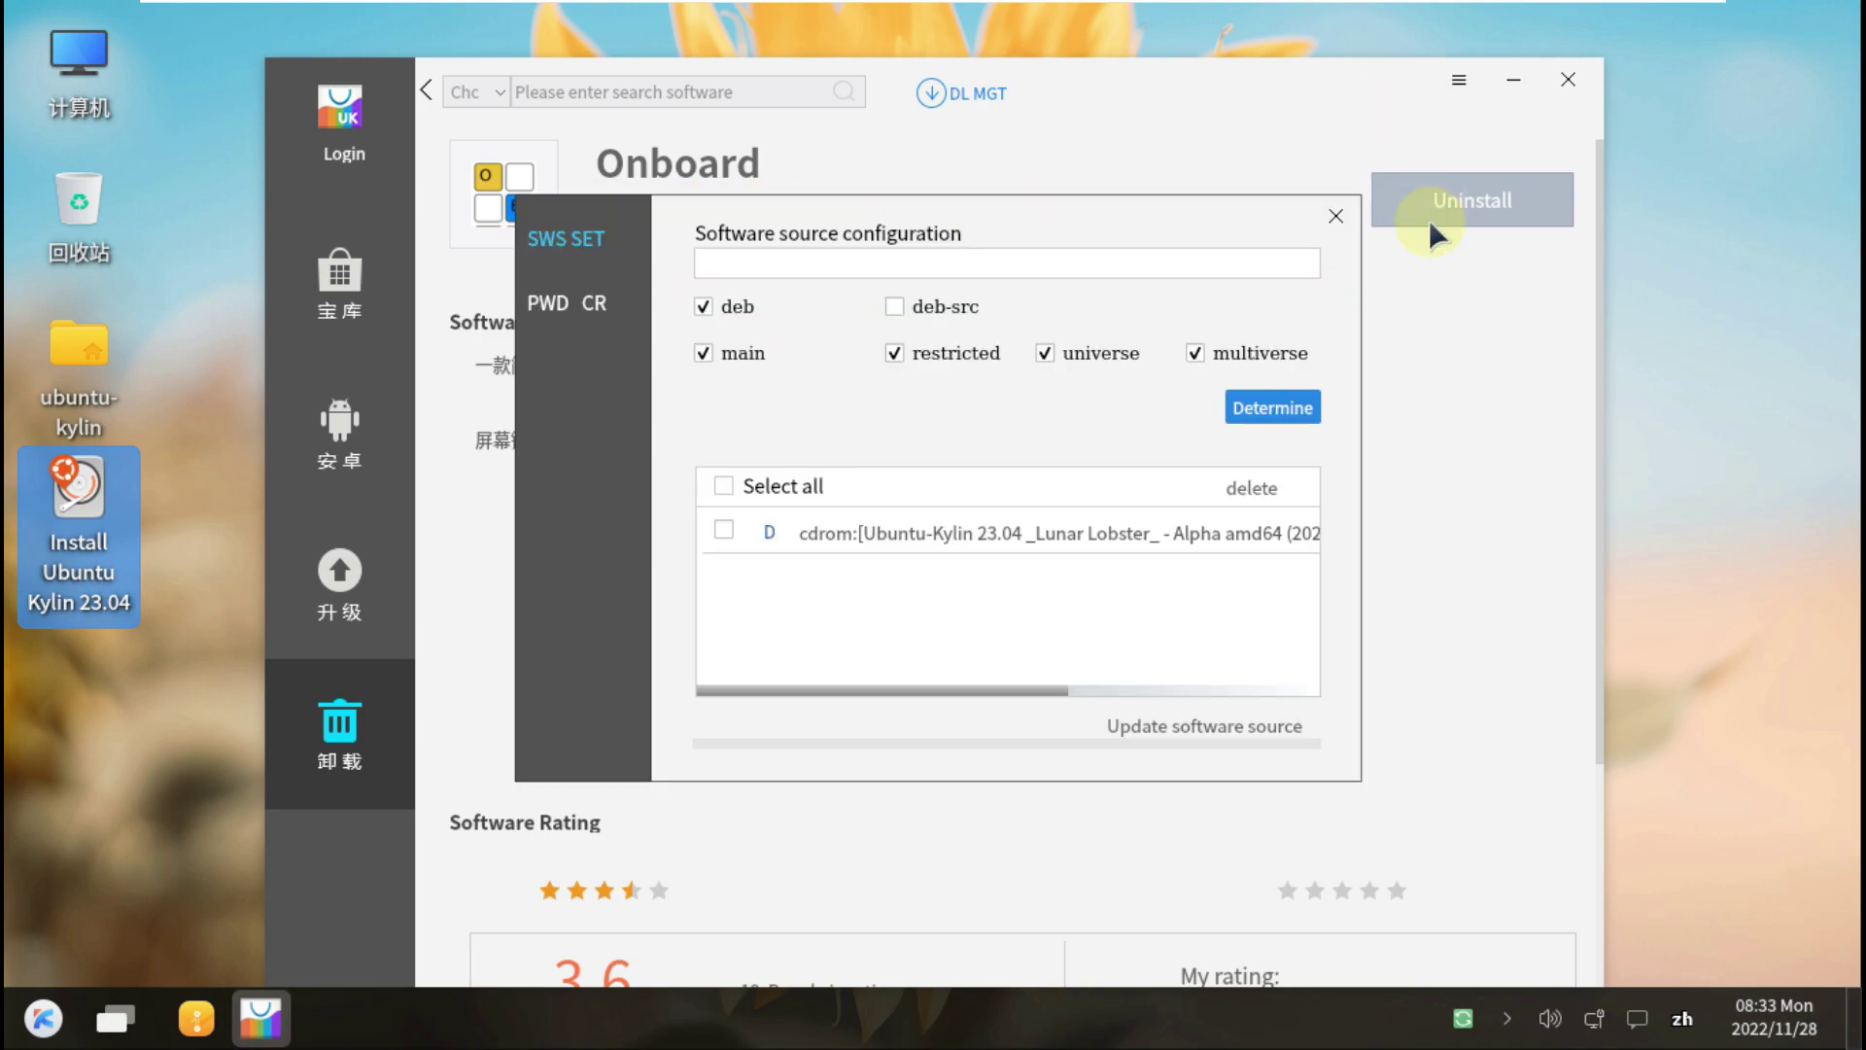
left_click(1335, 216)
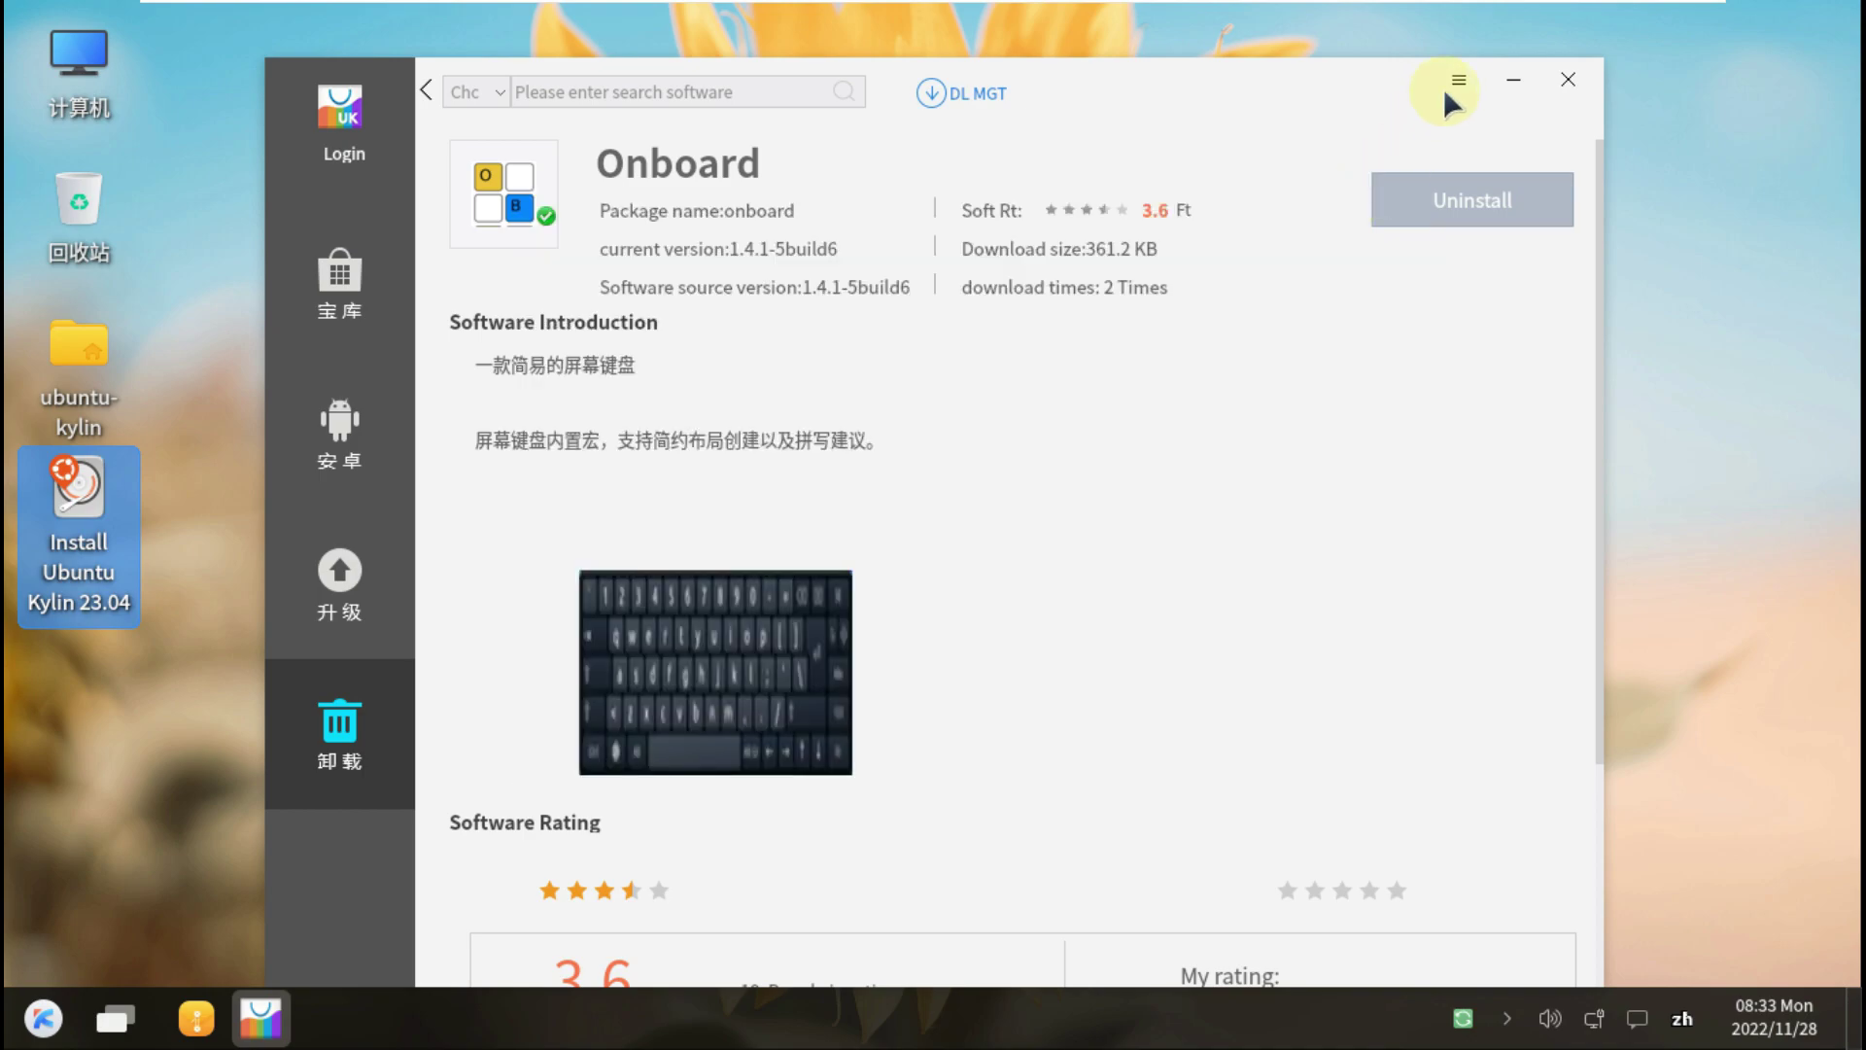
left_click(1568, 81)
Group the full-screen application menu by letter and examine the installed applications down to the letter V.
left_click(44, 1017)
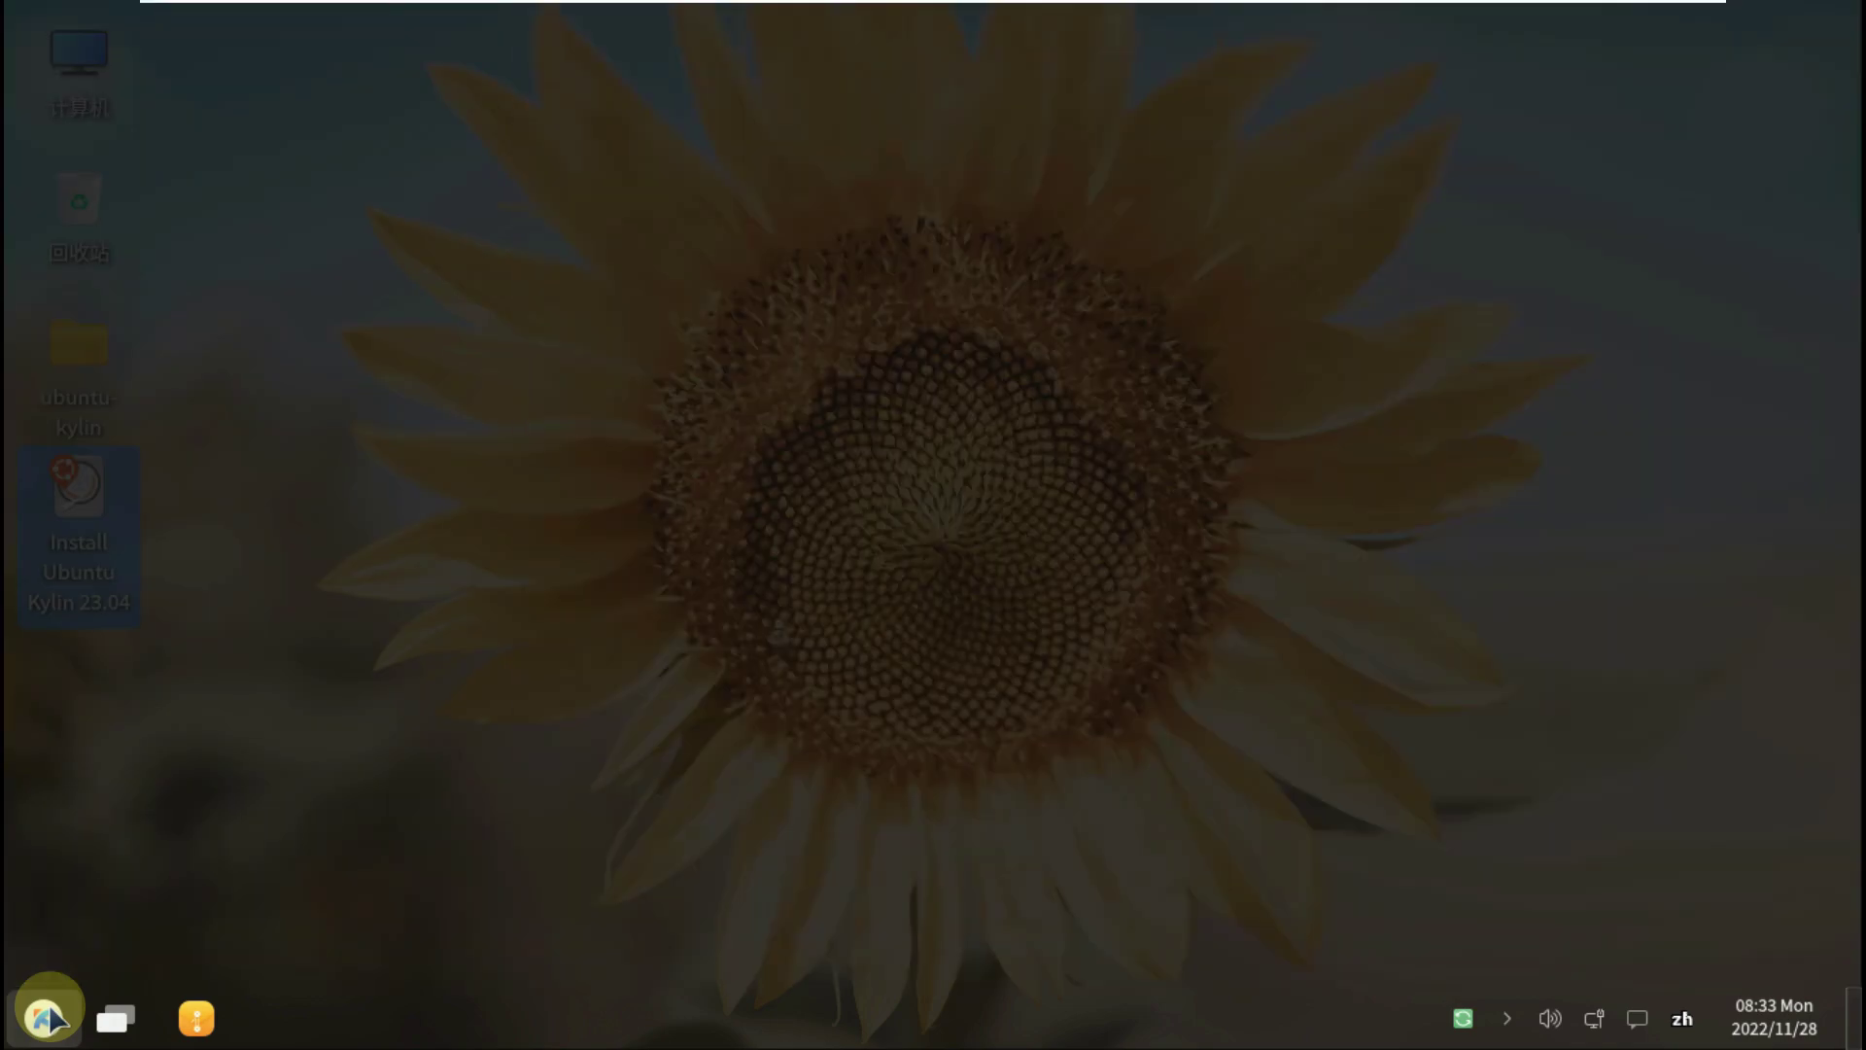
left_click(1744, 210)
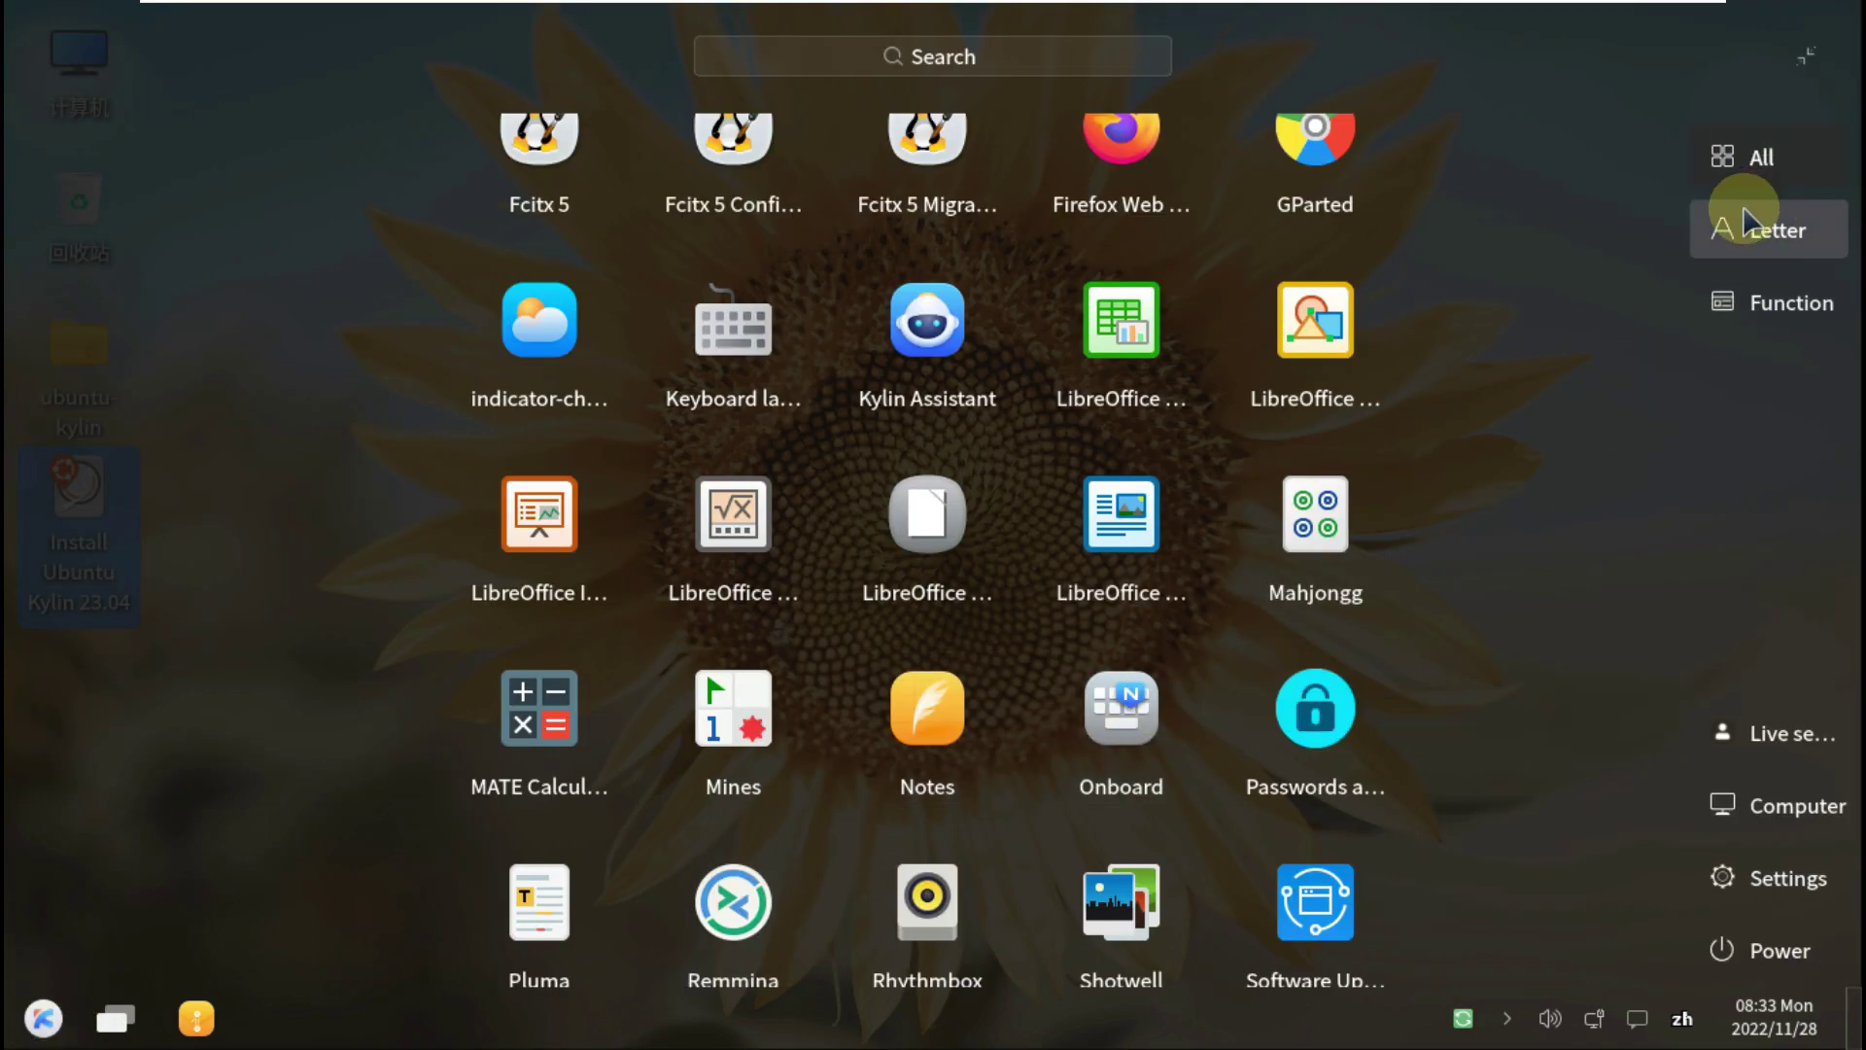
scroll(1351, 350, "down", 3)
scroll(1337, 377, "down", 2)
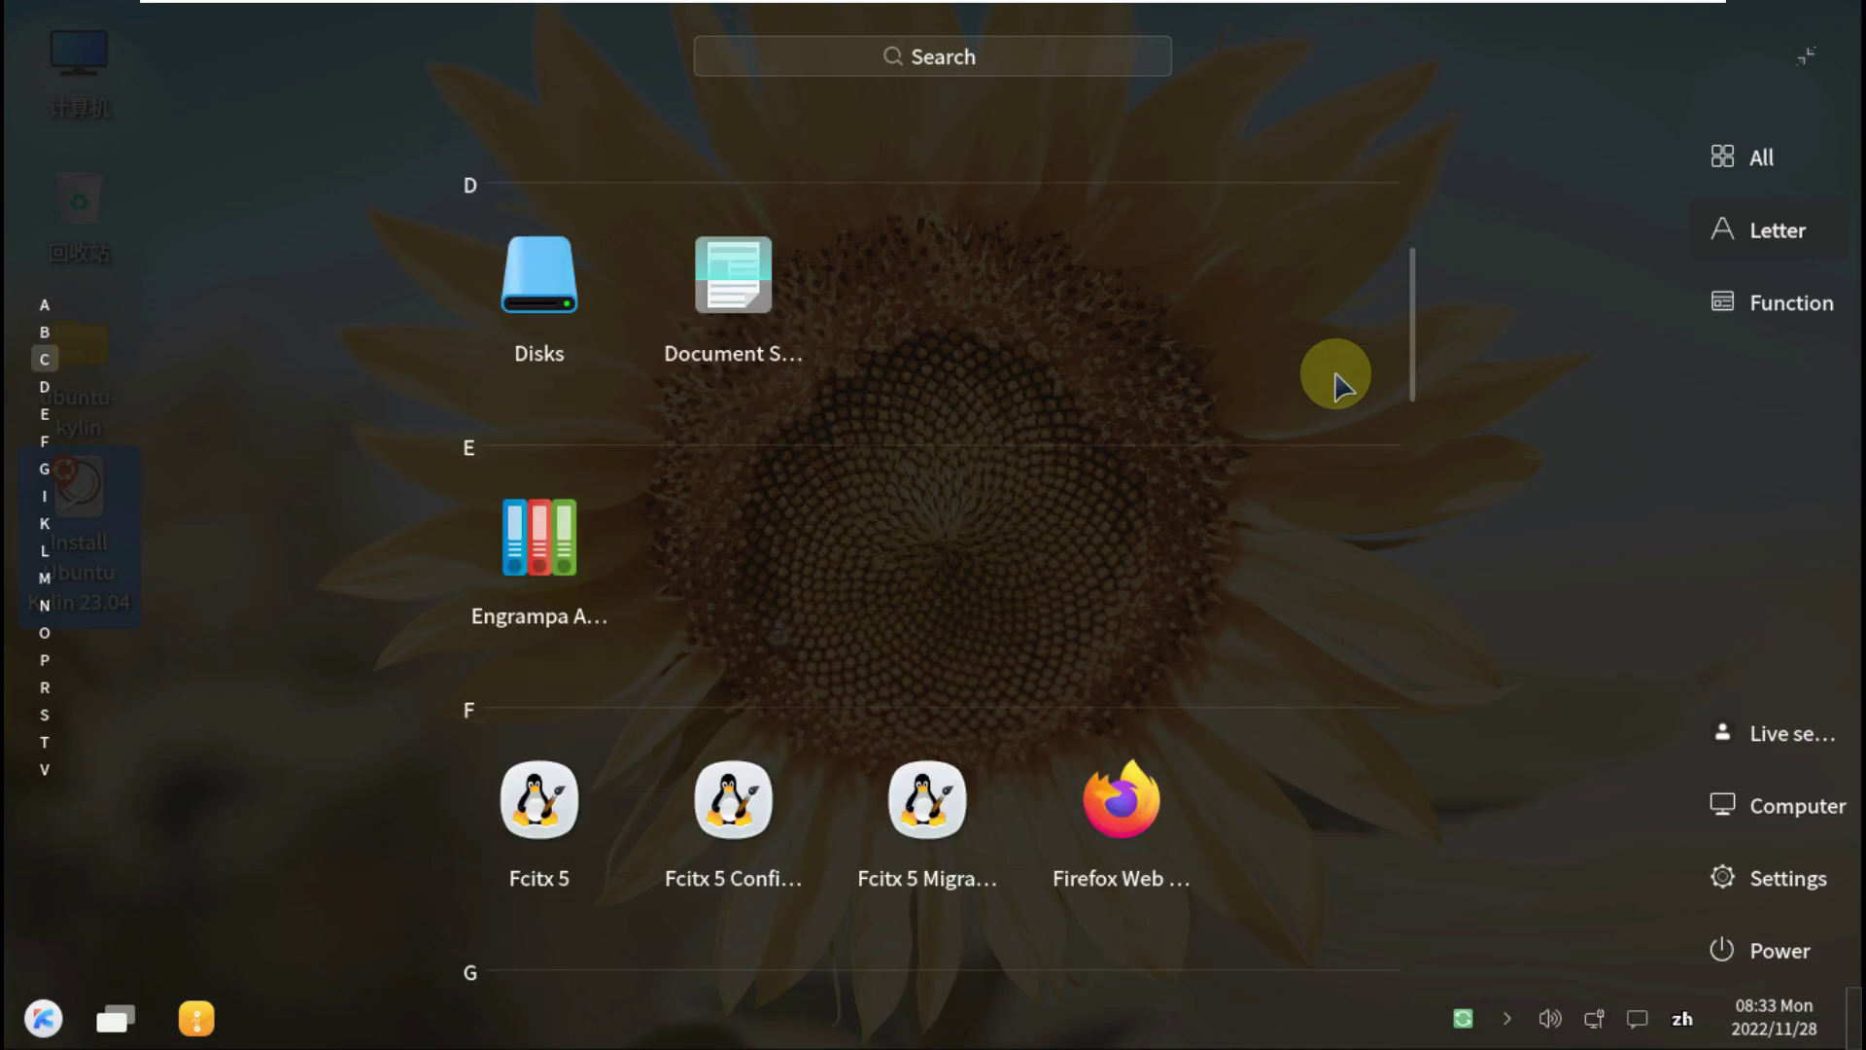
scroll(1334, 371, "down", 2)
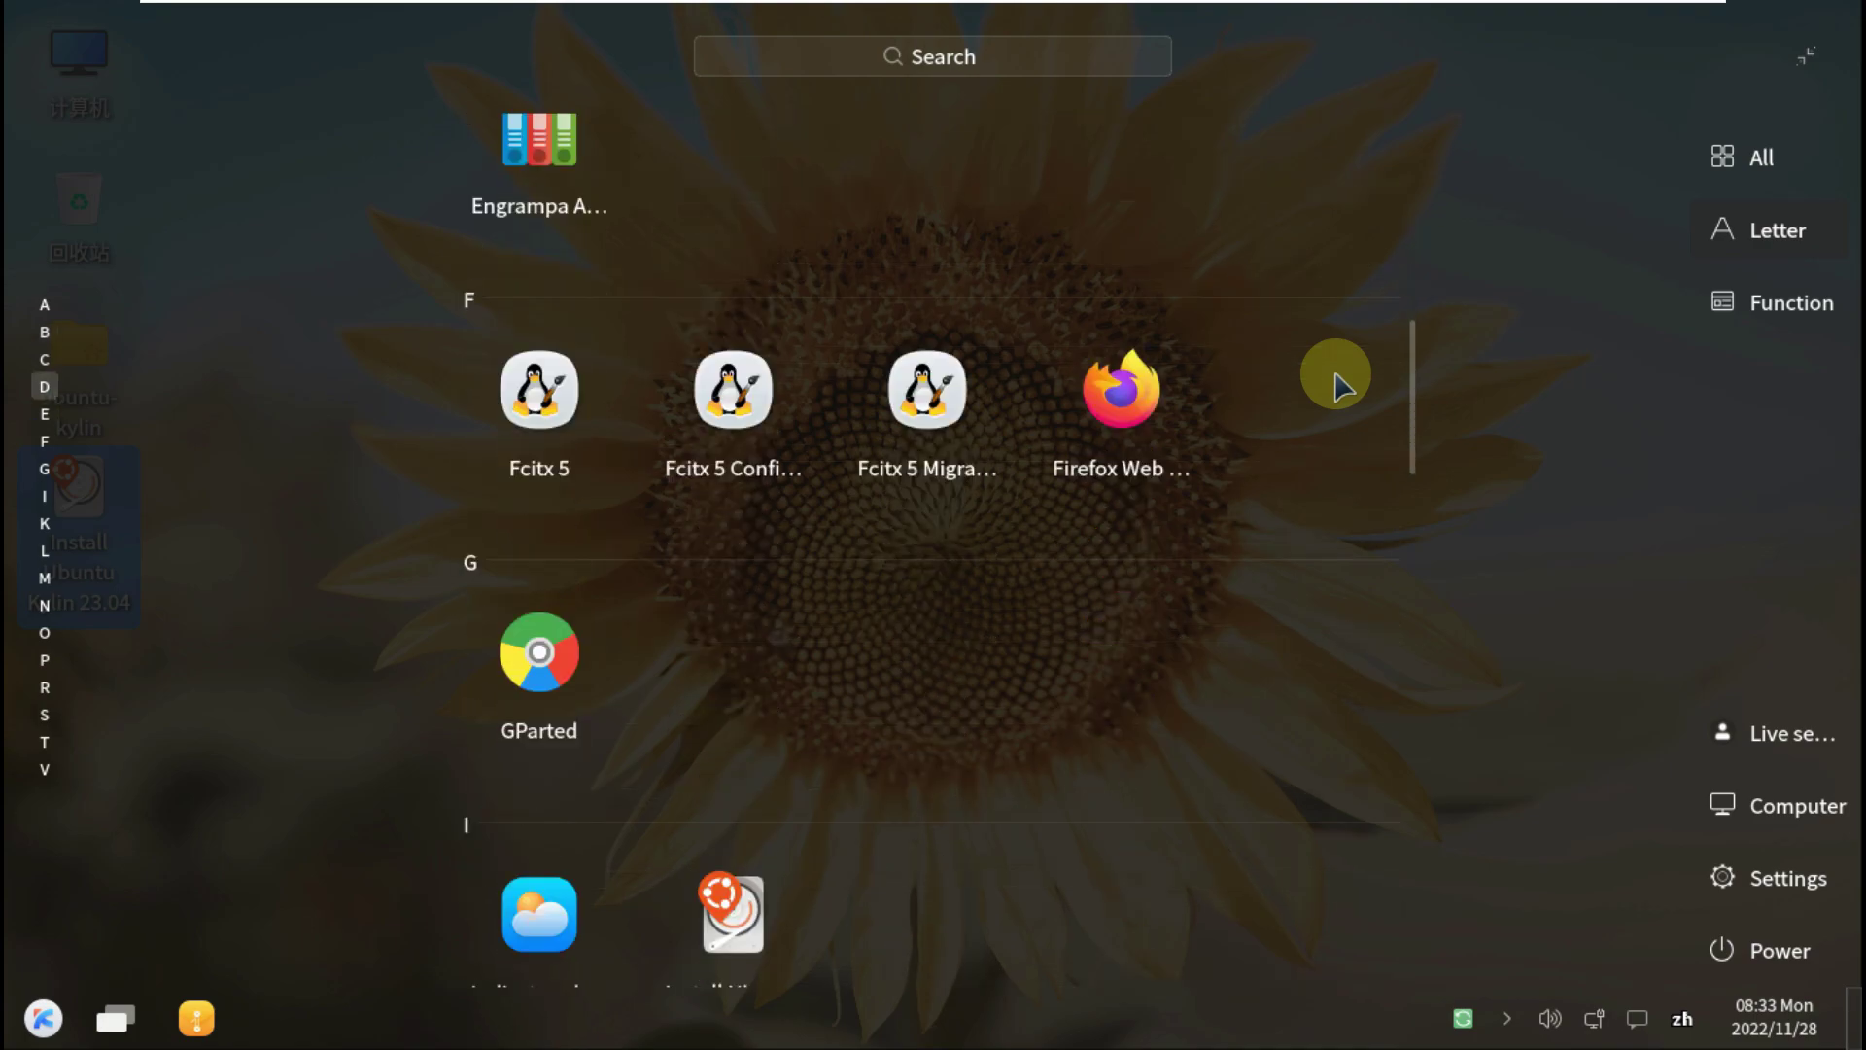
scroll(1334, 371, "down", 3)
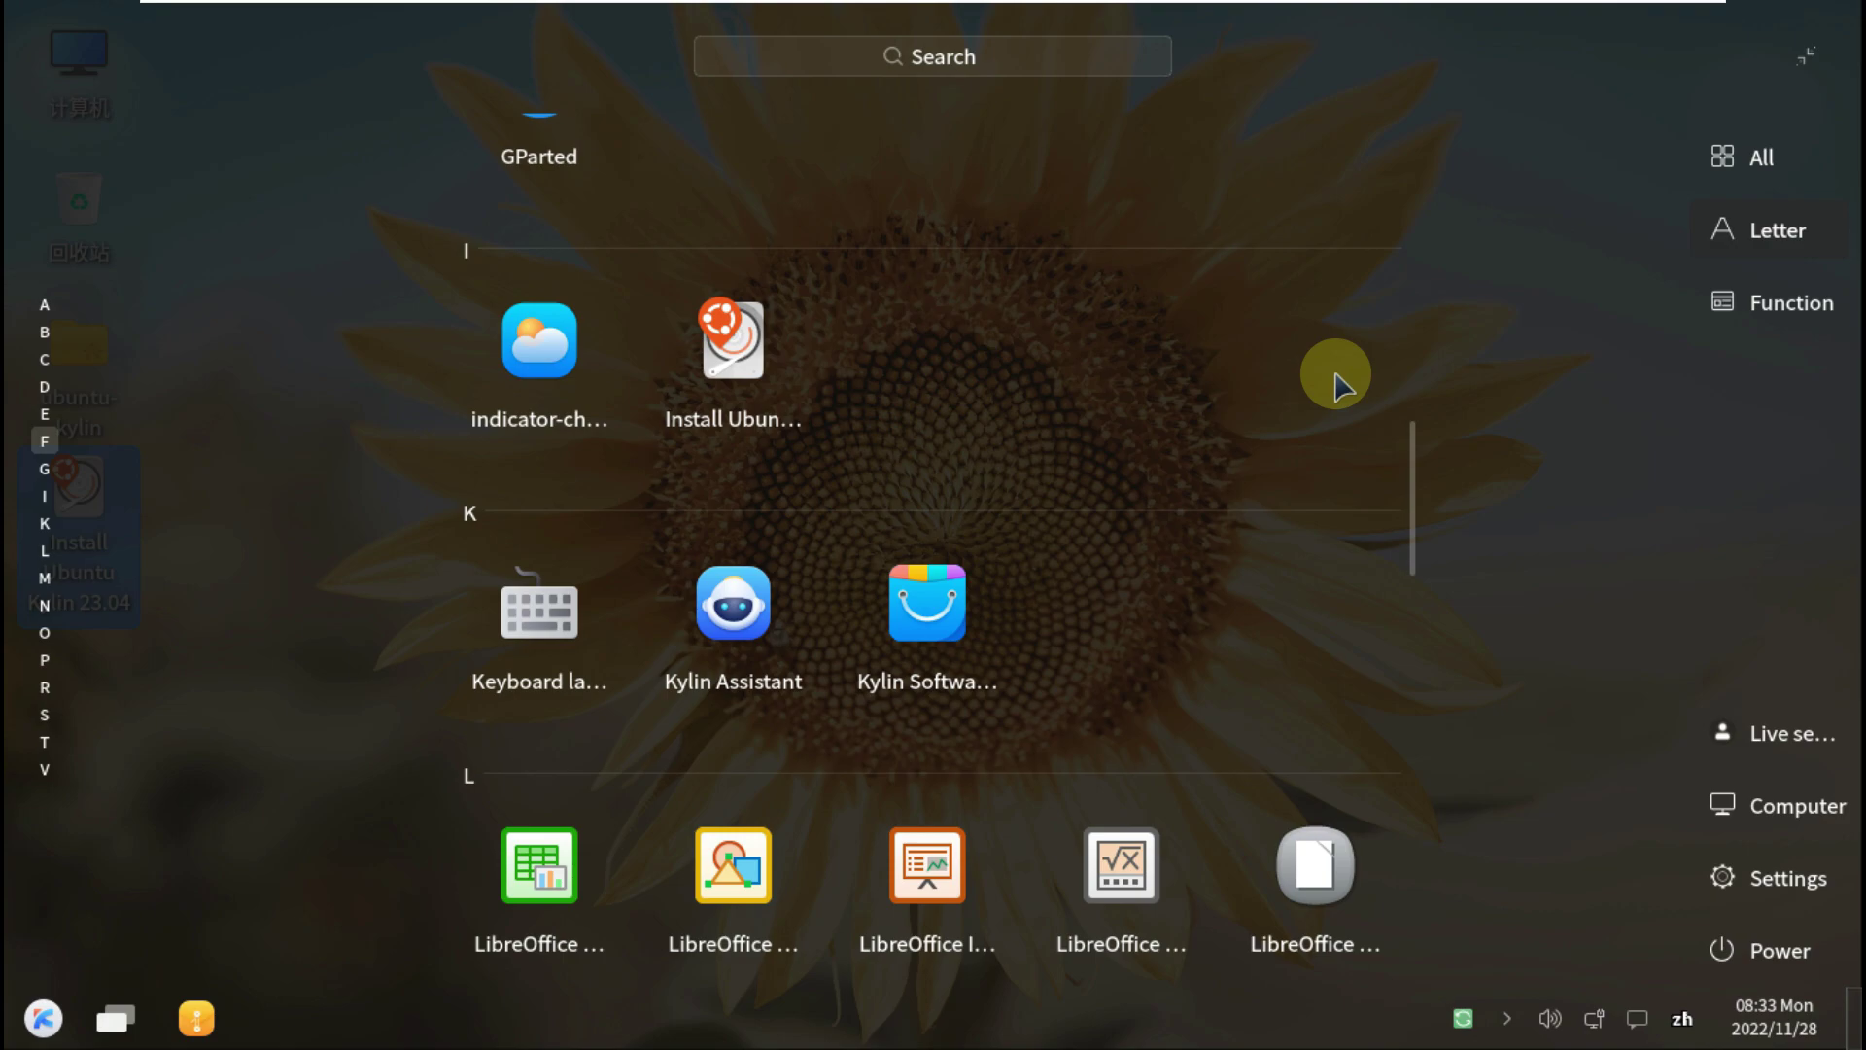
scroll(1333, 371, "down", 1)
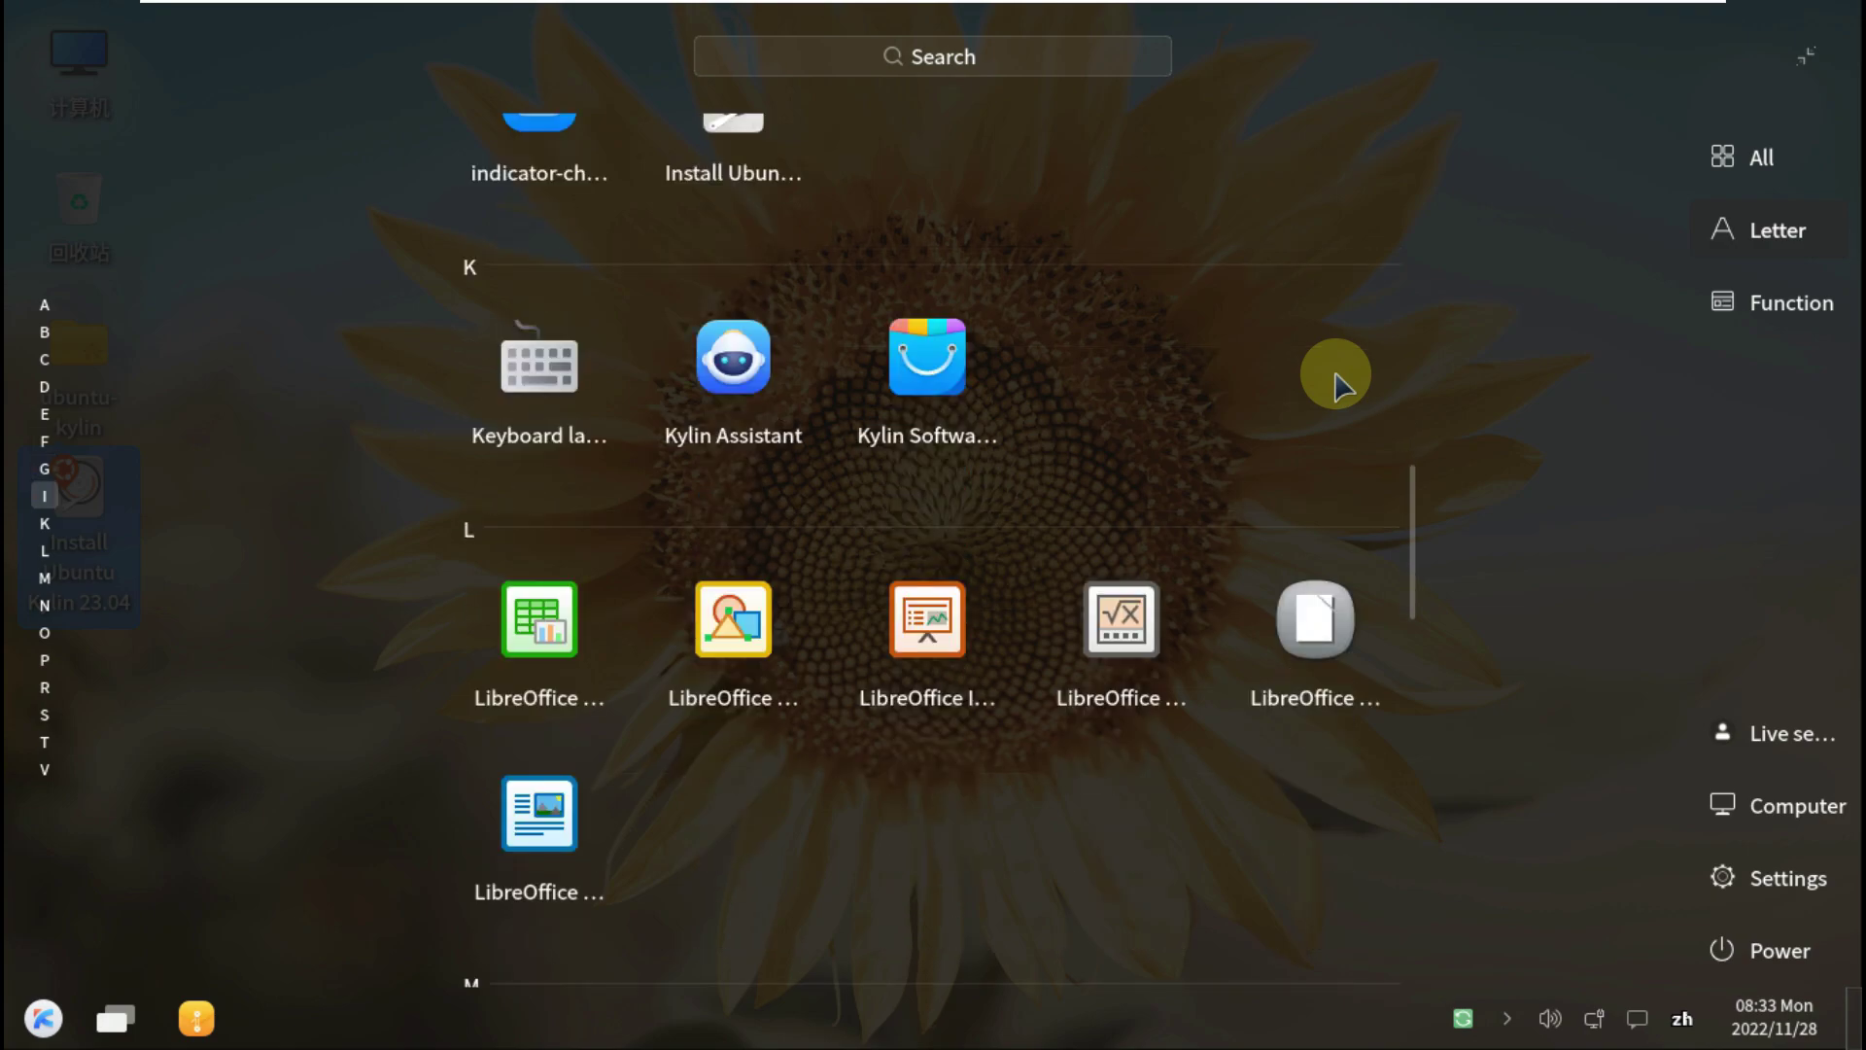
scroll(1333, 371, "down", 2)
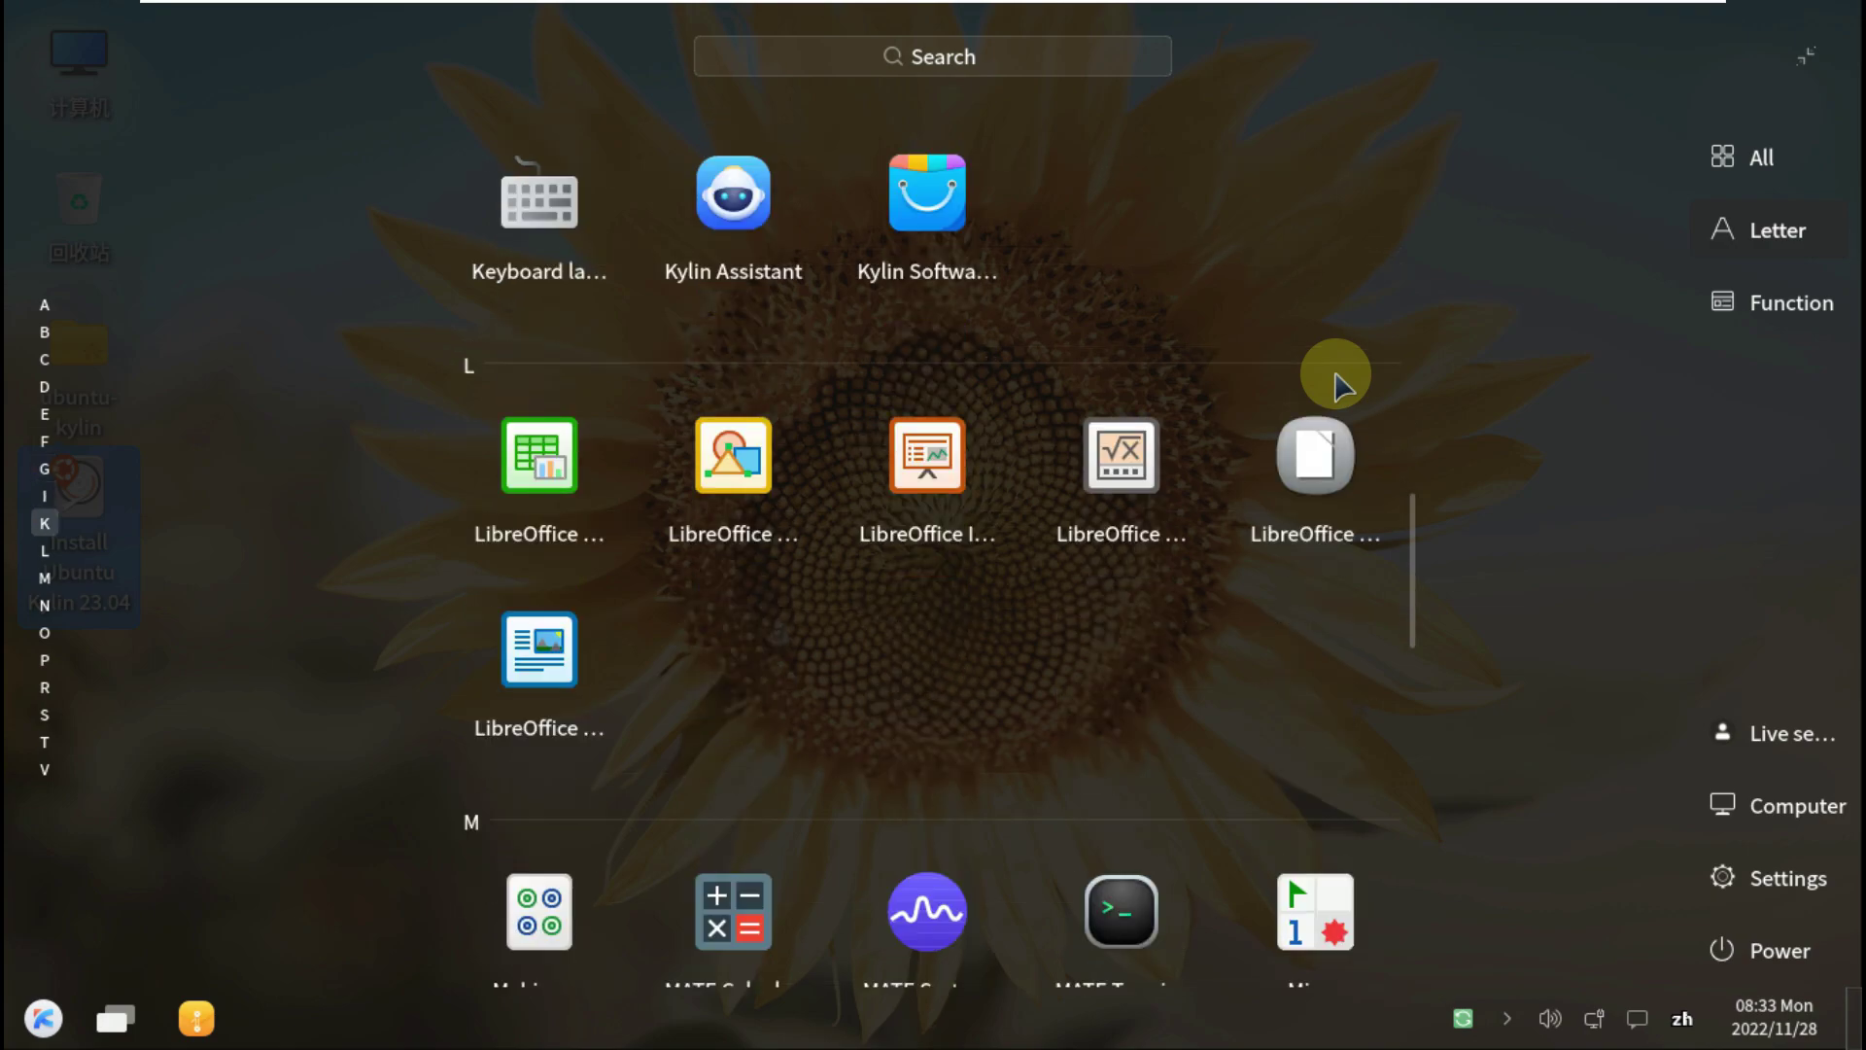
scroll(1334, 371, "down", 3)
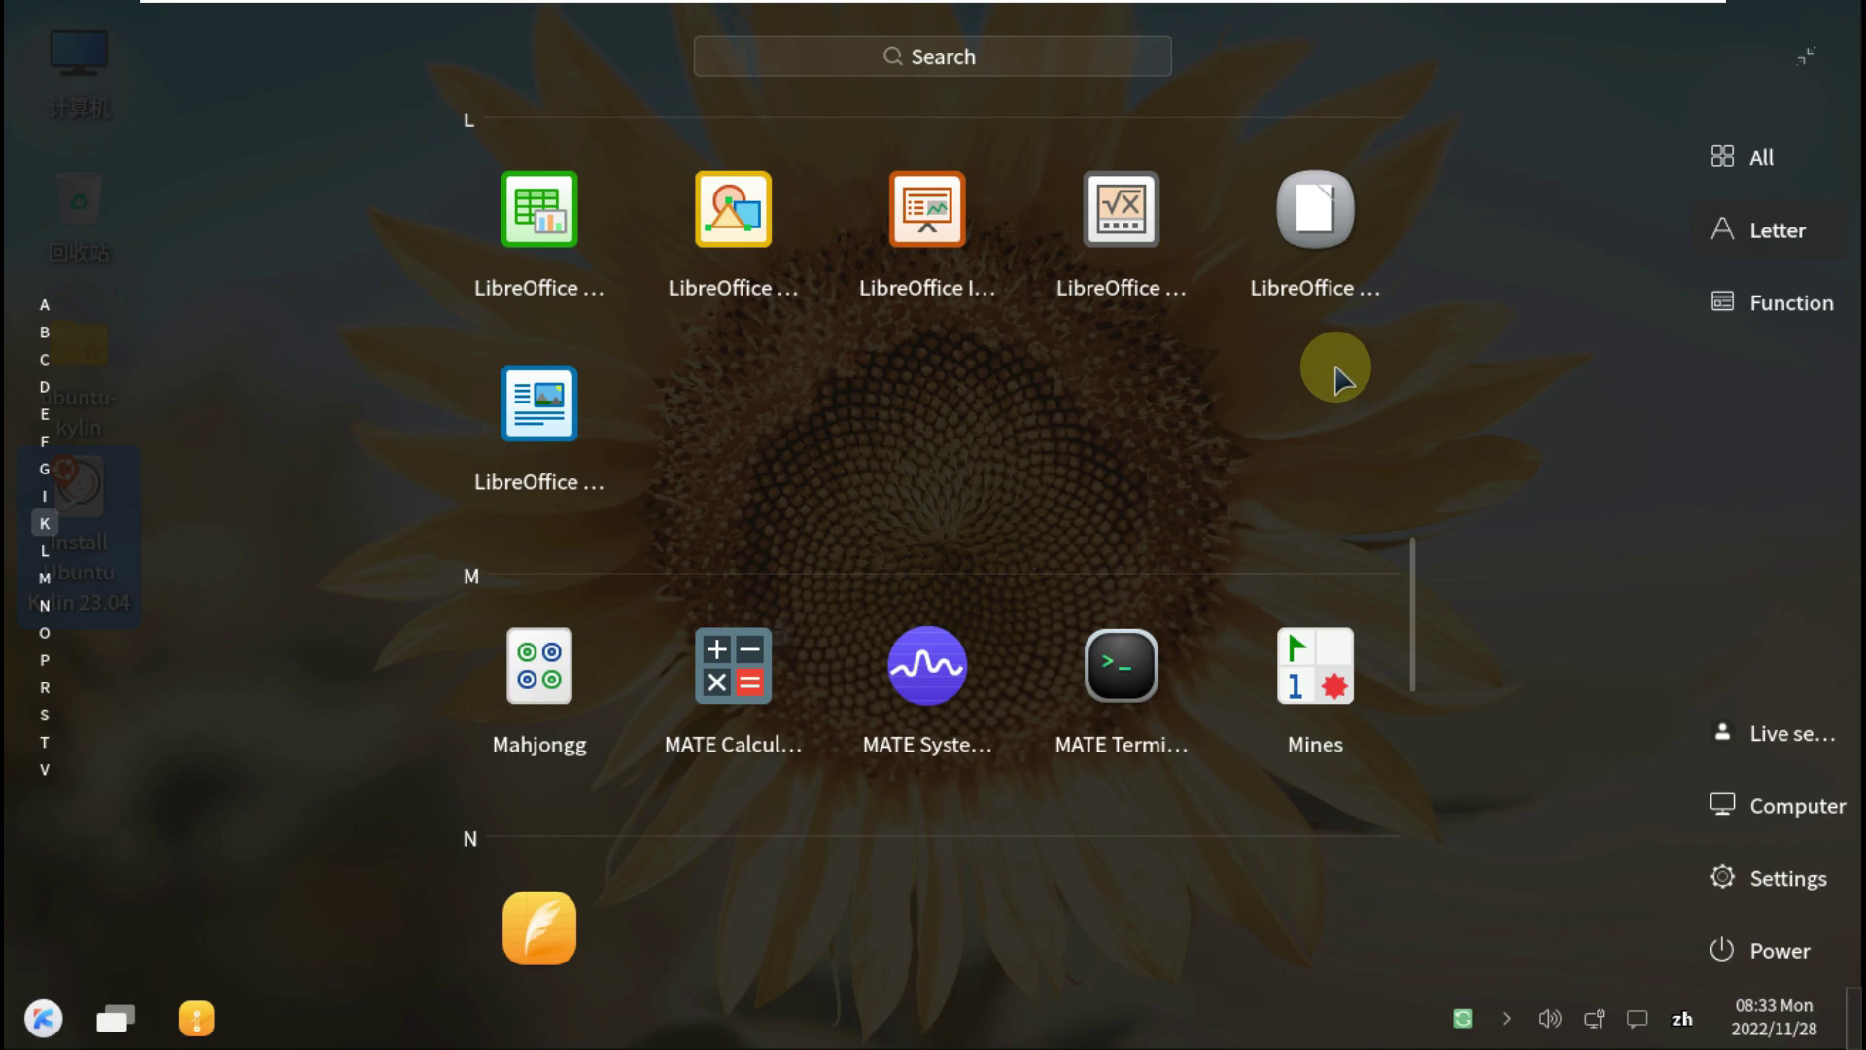
scroll(1332, 366, "down", 3)
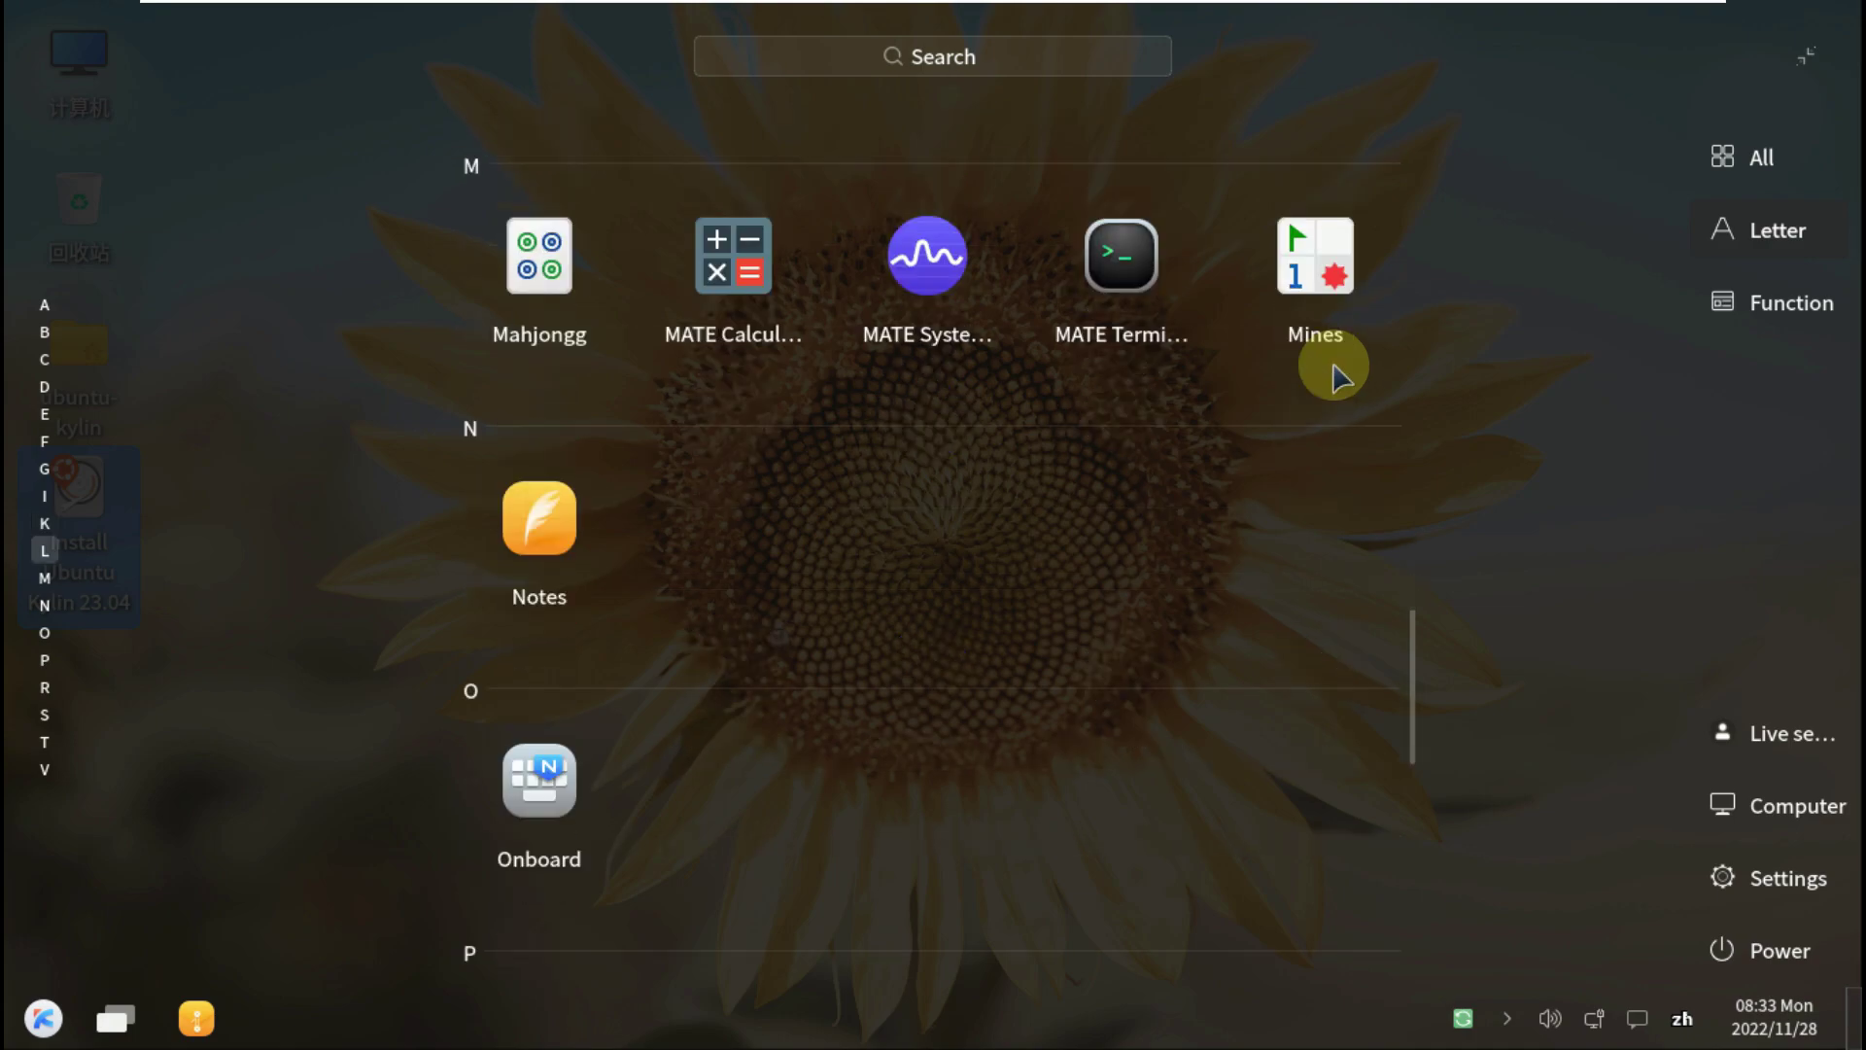
scroll(1333, 365, "down", 7)
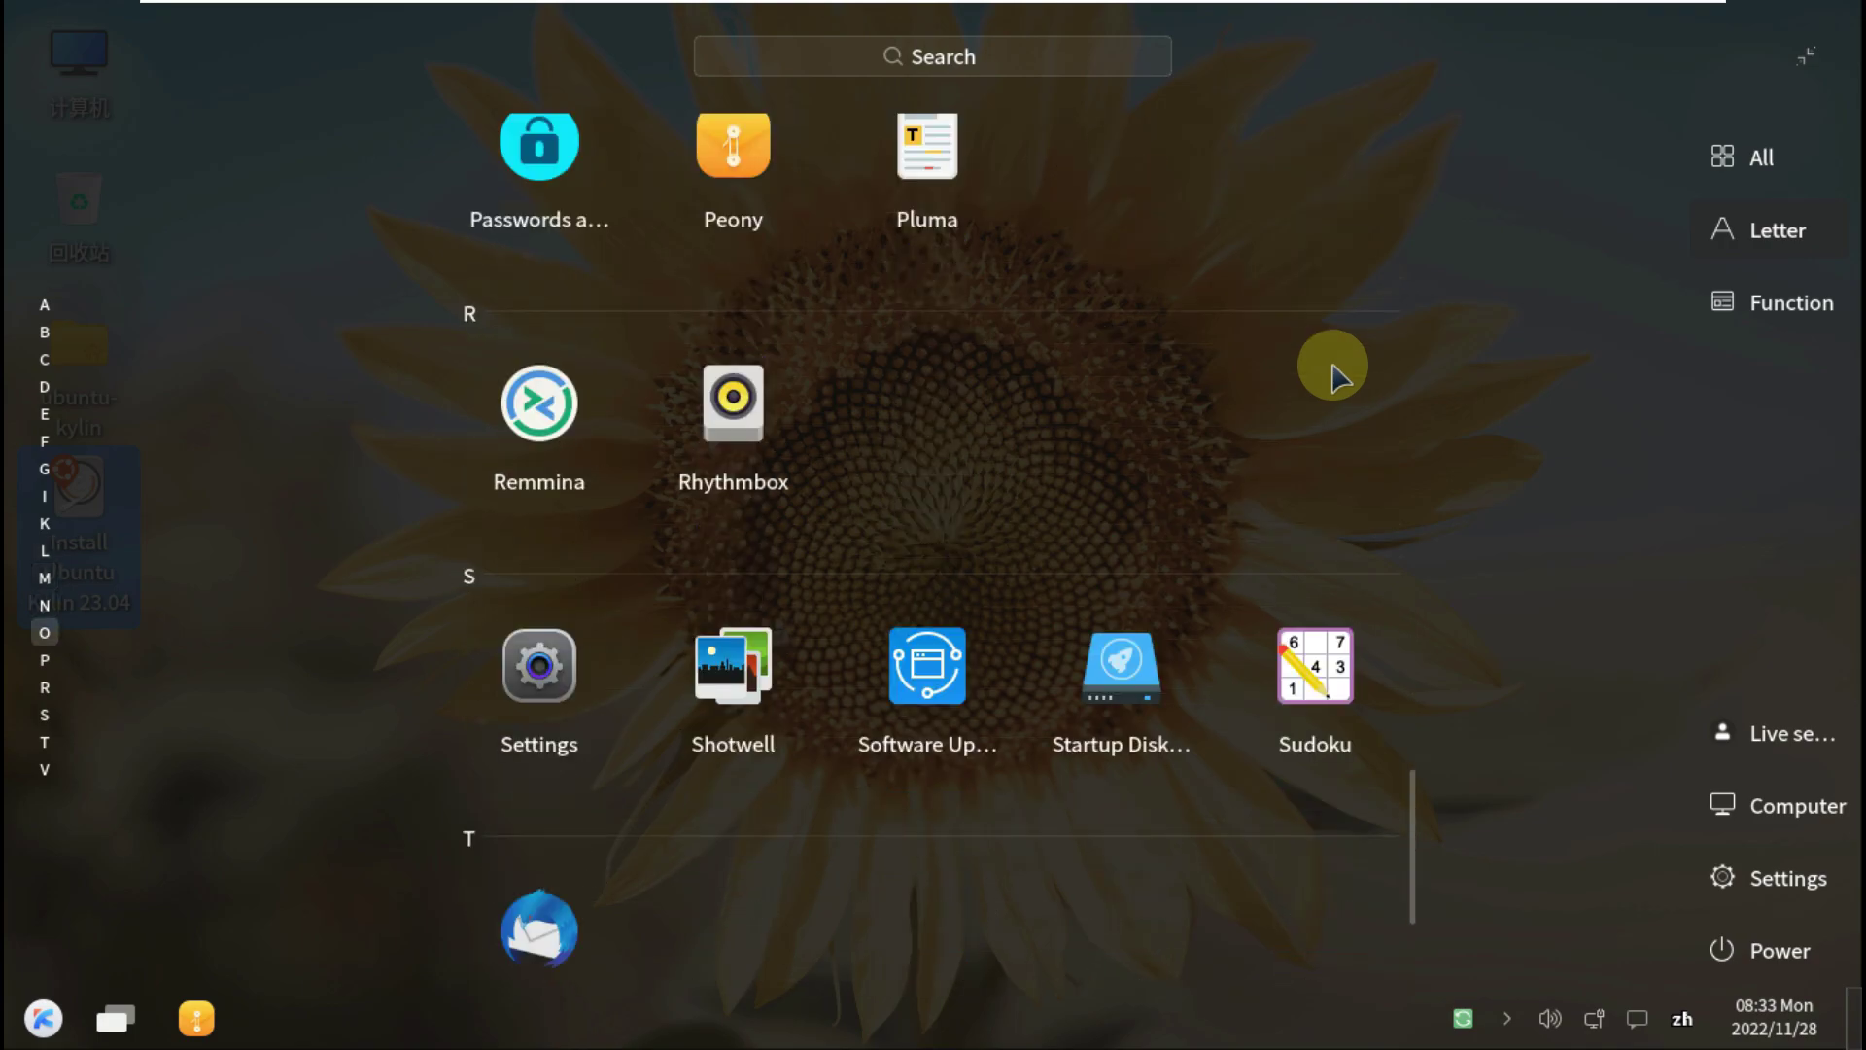
scroll(1332, 365, "down", 1)
scroll(1333, 366, "down", 1)
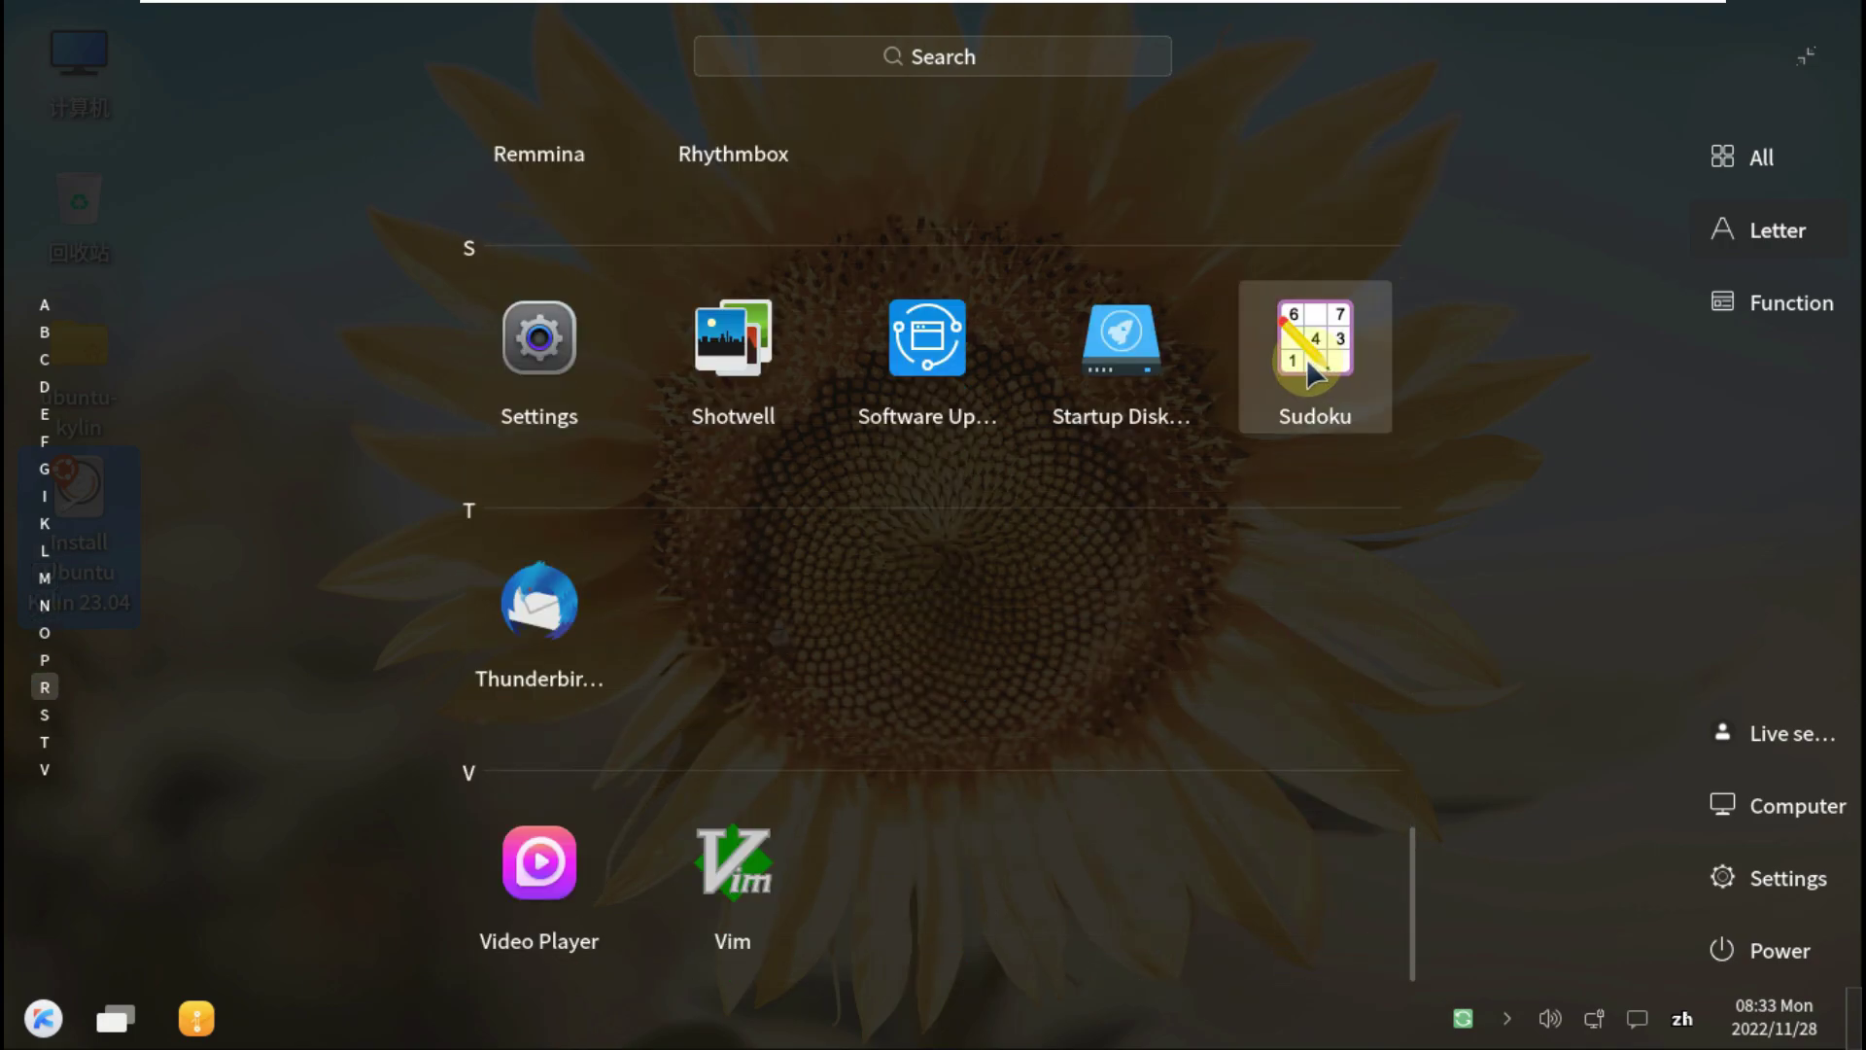
scroll(1361, 380, "up", 1)
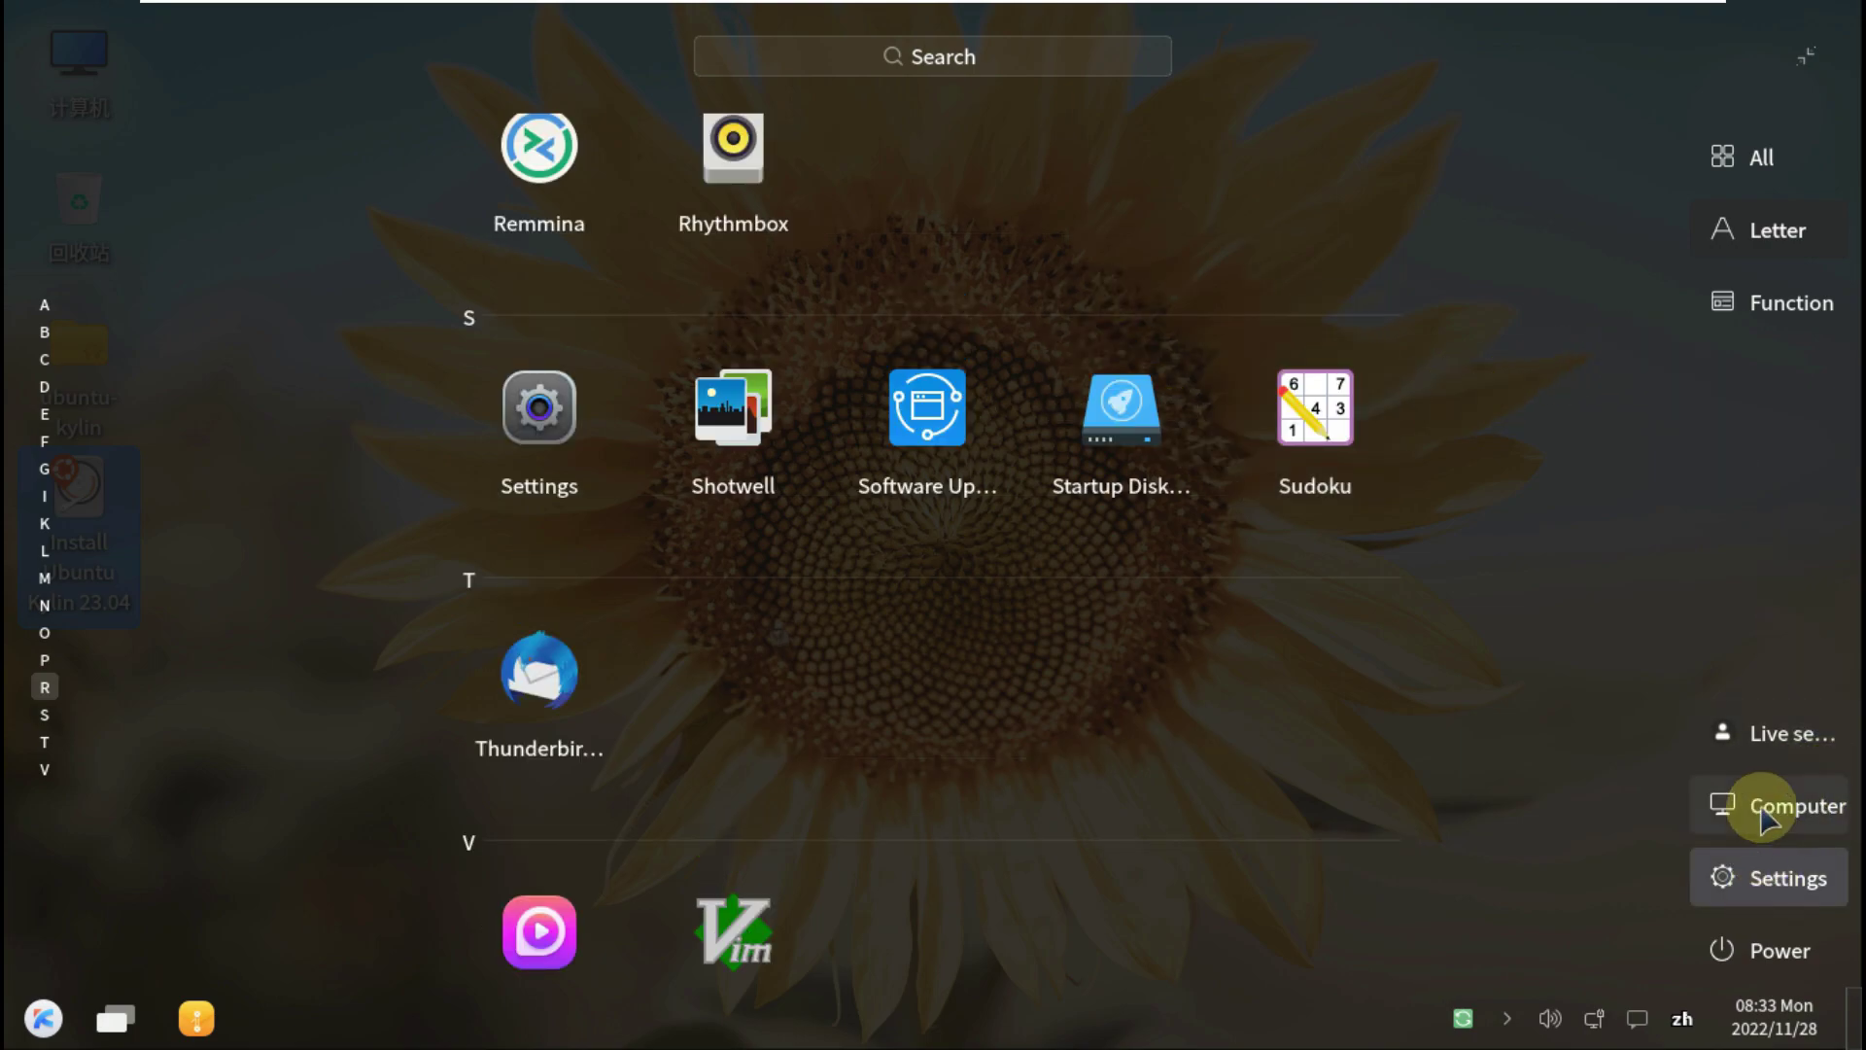
Show the session's power options and return to the desktop without choosing one.
left_click(1745, 945)
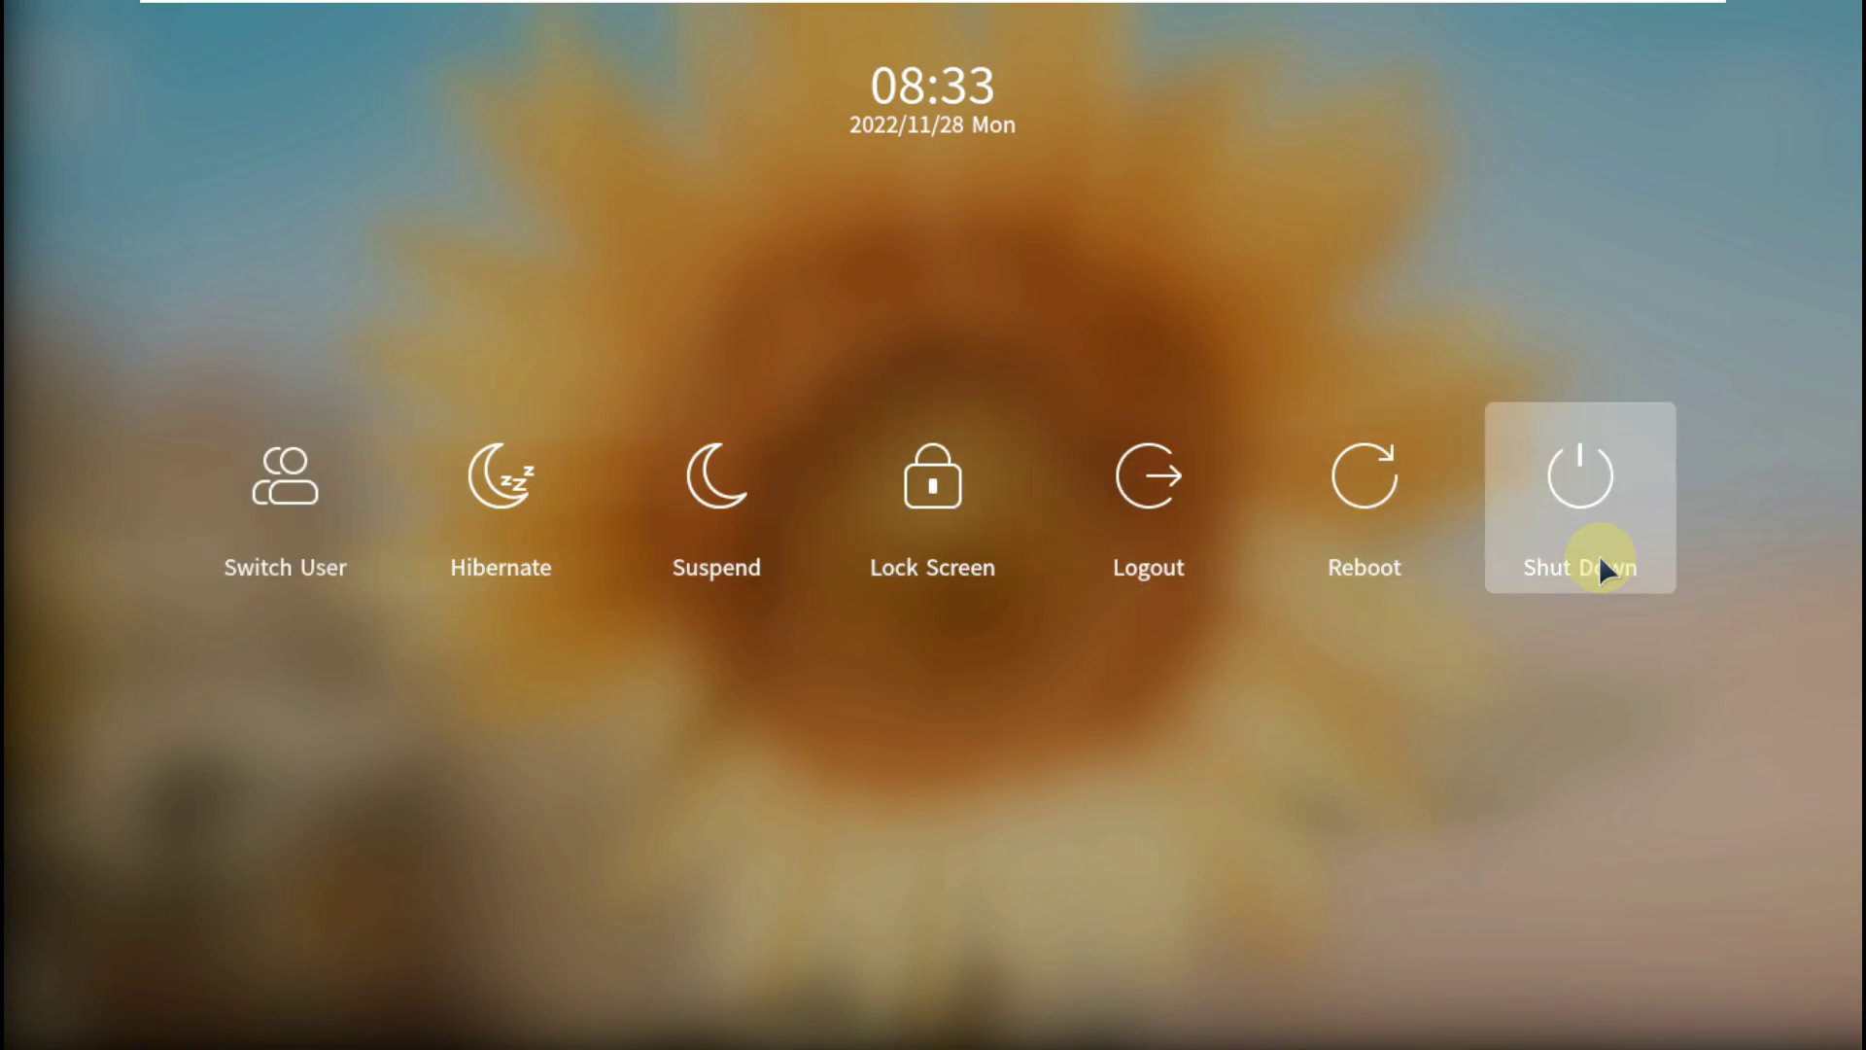
key("Escape")
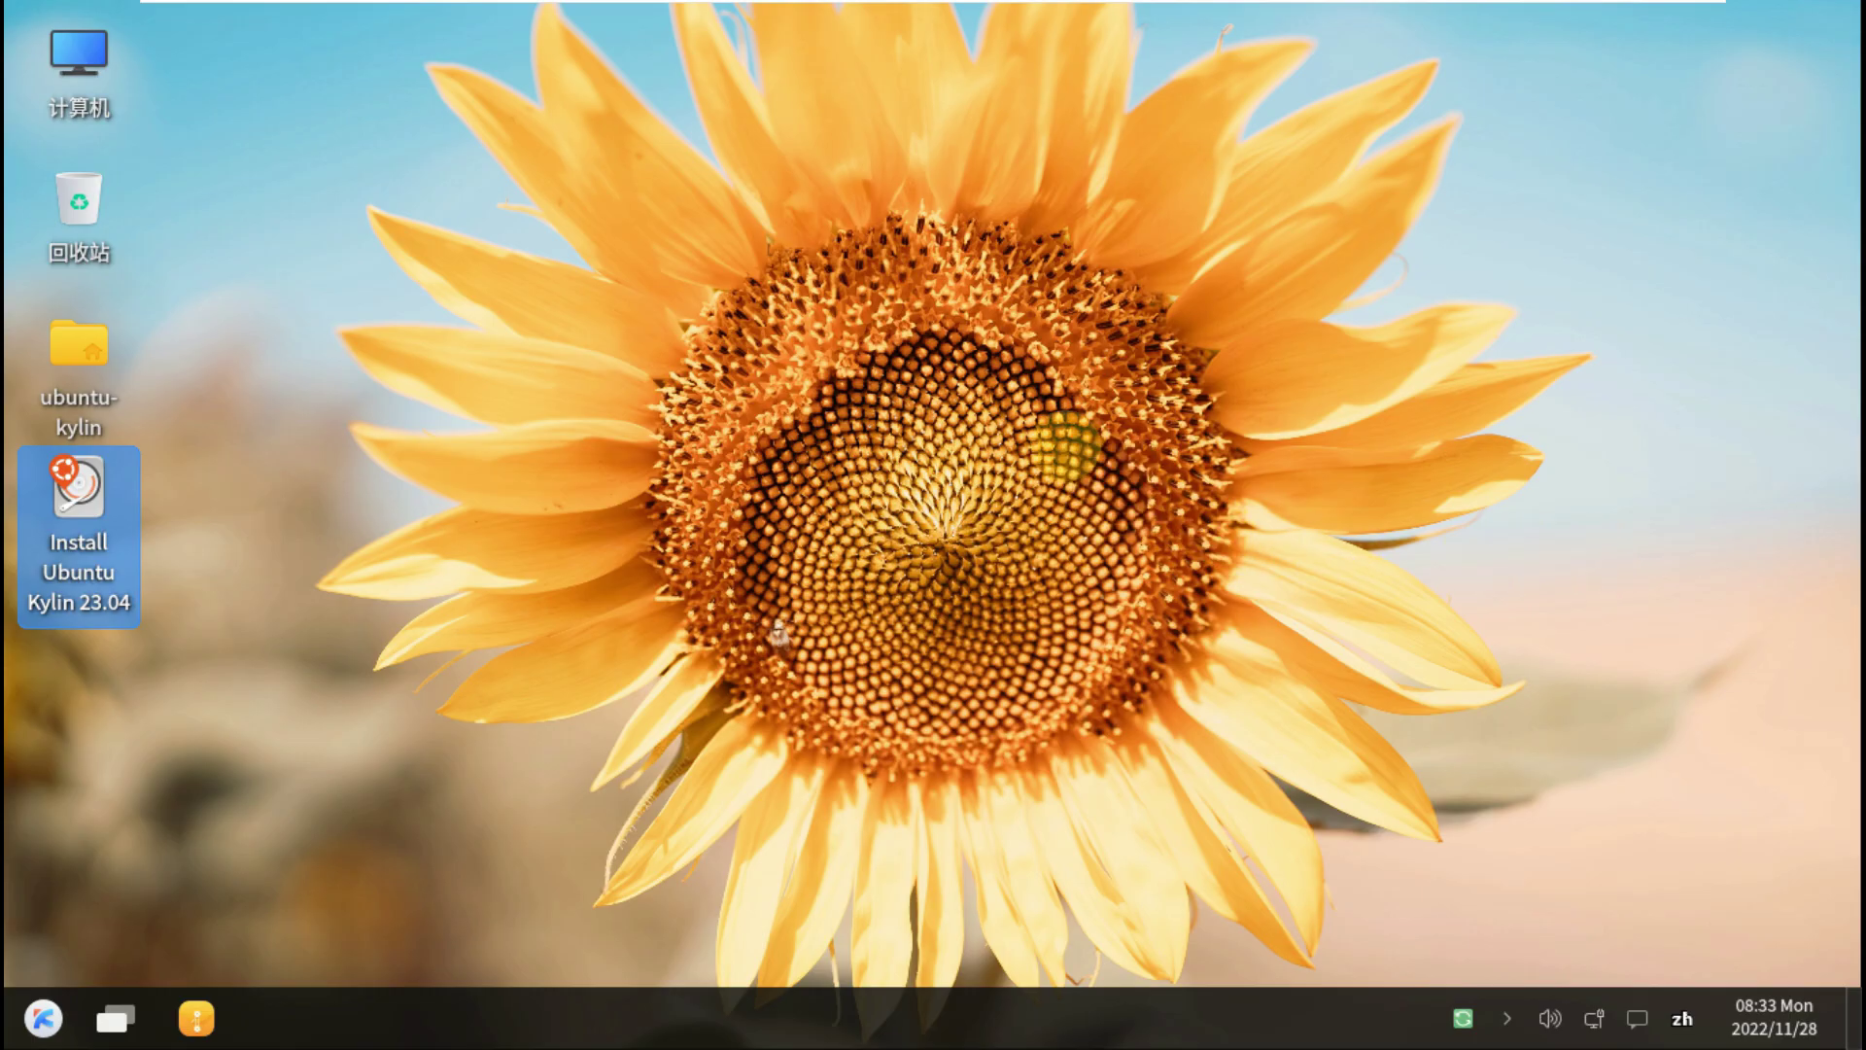